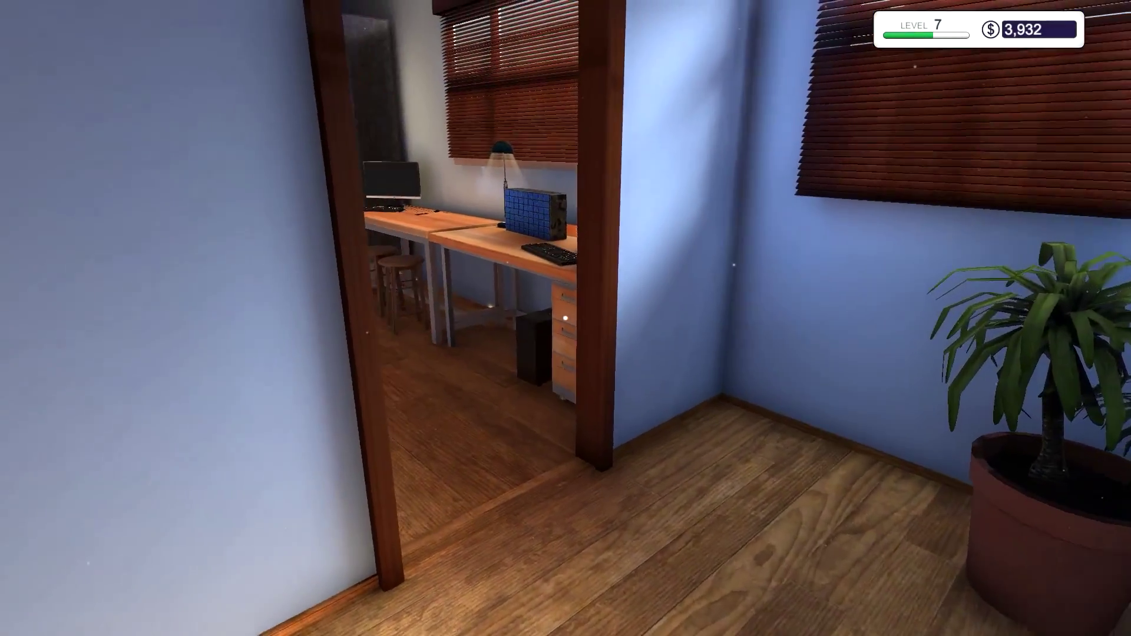
key("w")
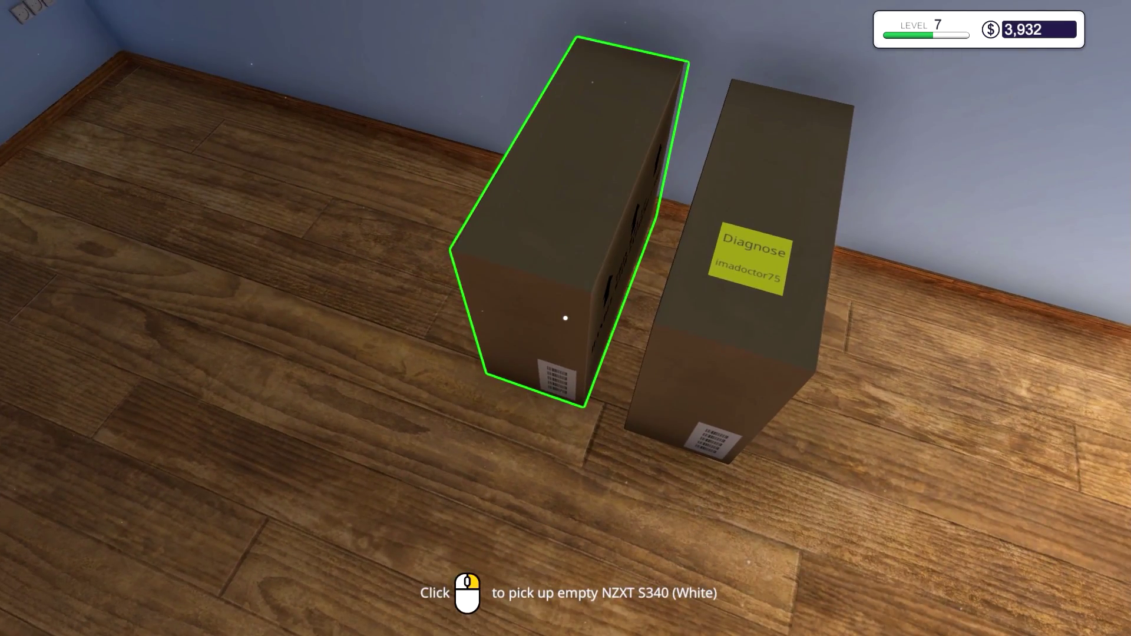
Step: Carry the left PC box and the white PC case onto the desks
left_click(565, 318)
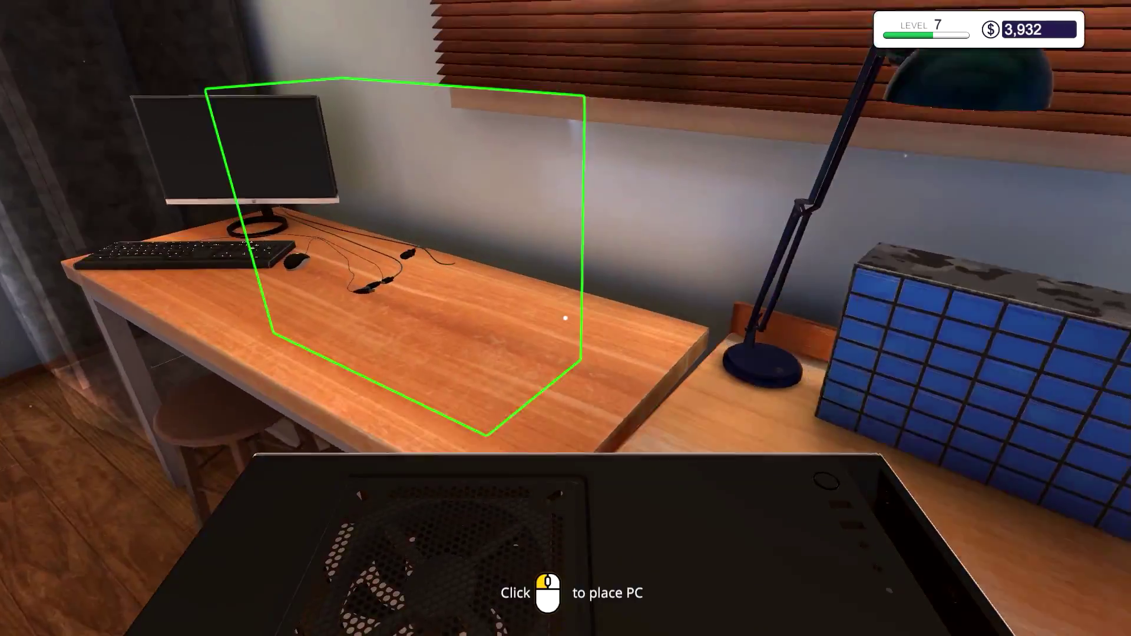
left_click(566, 318)
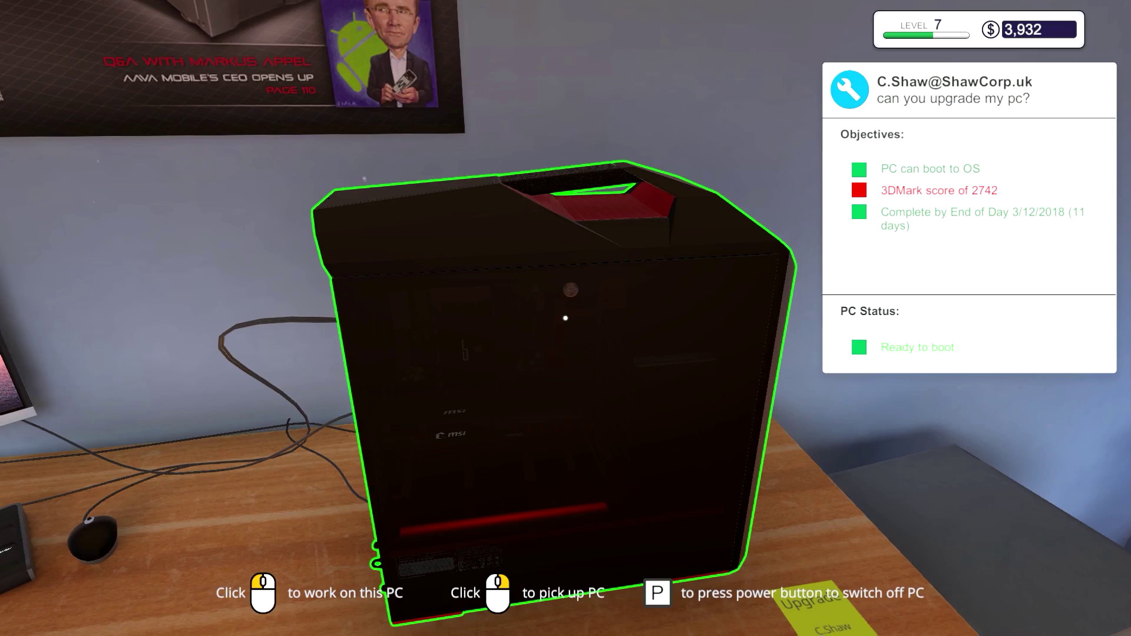
key("w")
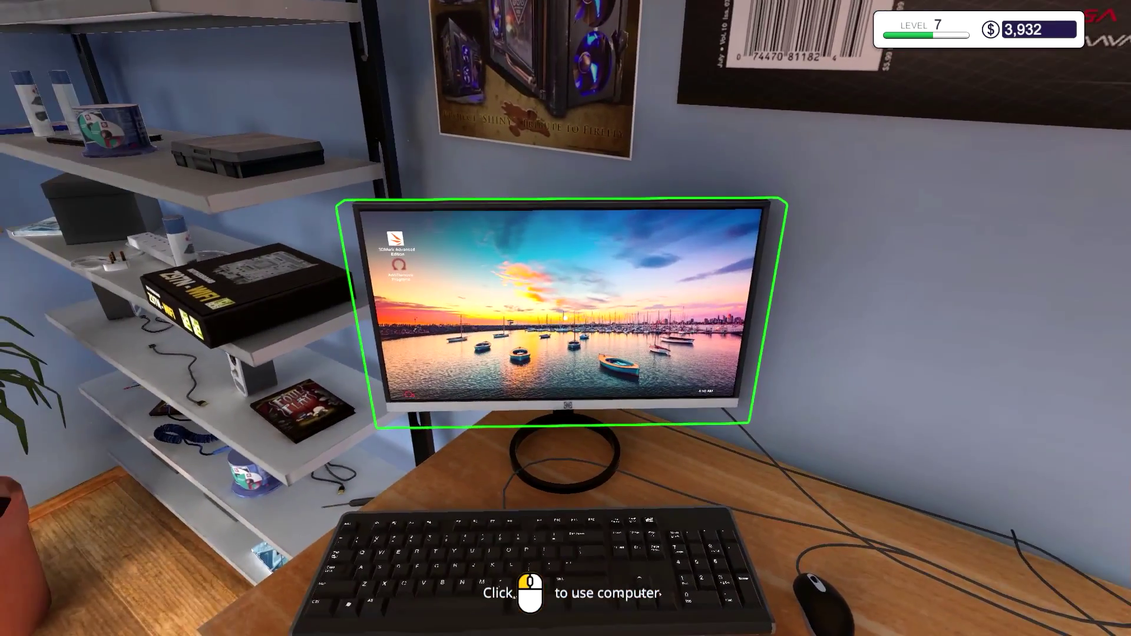
key("w")
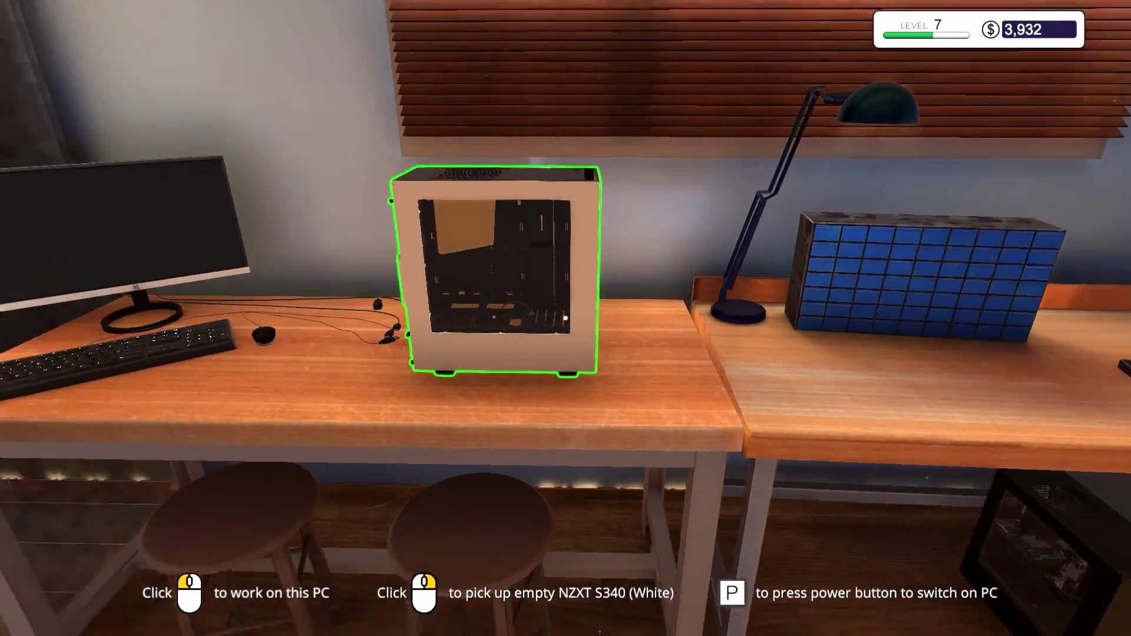
right_click(566, 318)
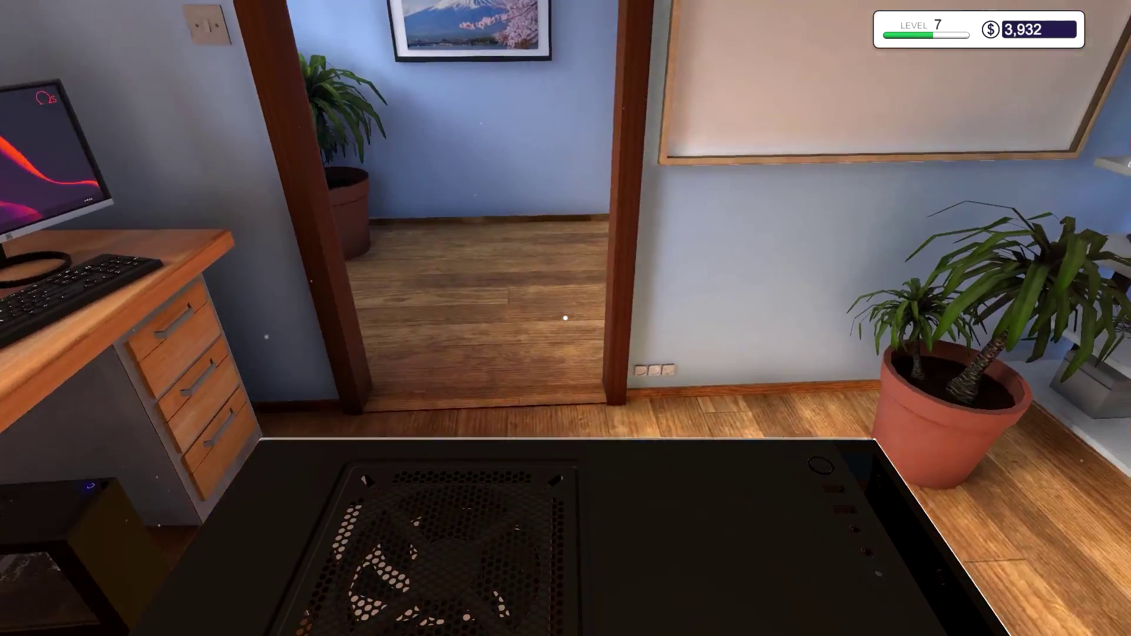
key("w")
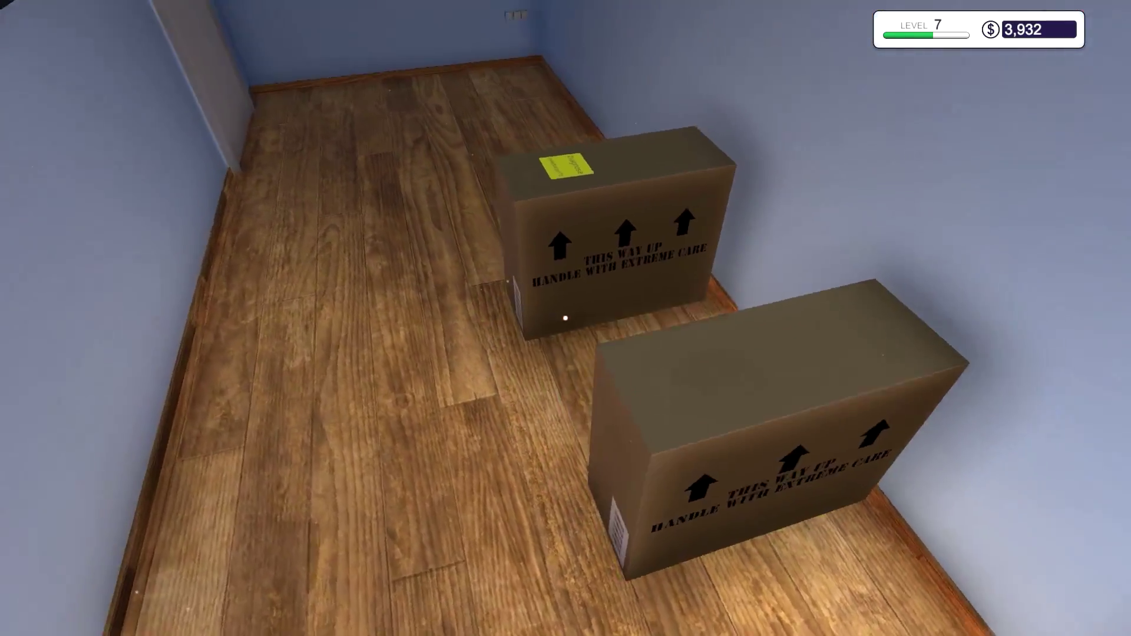
key("w")
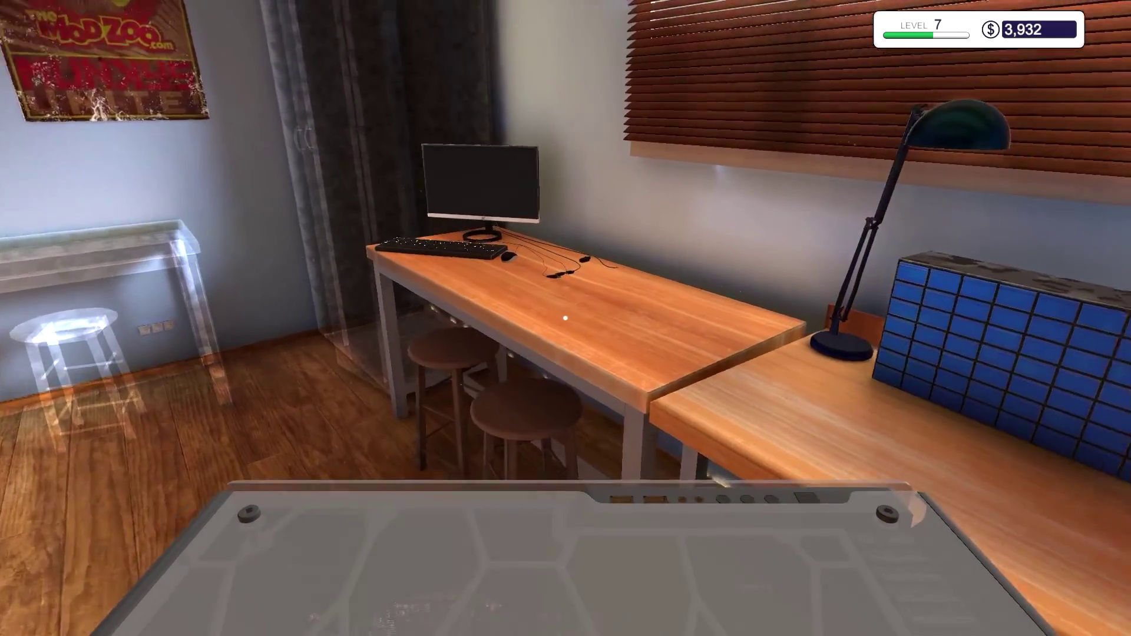
left_click(565, 318)
Step: Move the PC from the desk out to the hallway beside the box
key("w")
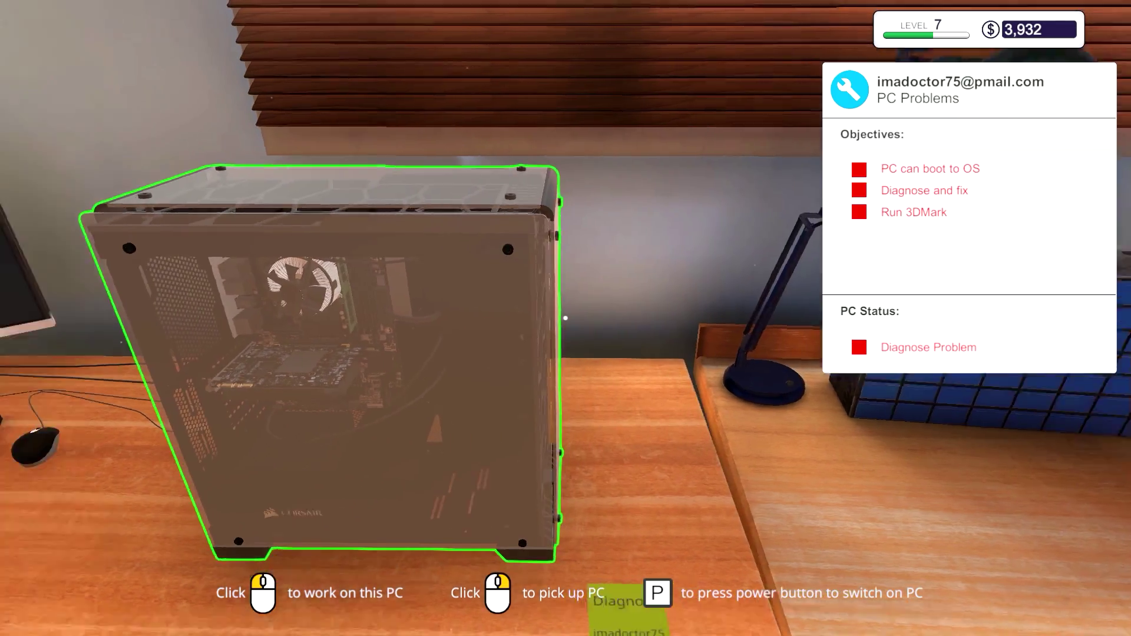
right_click(566, 318)
key("w")
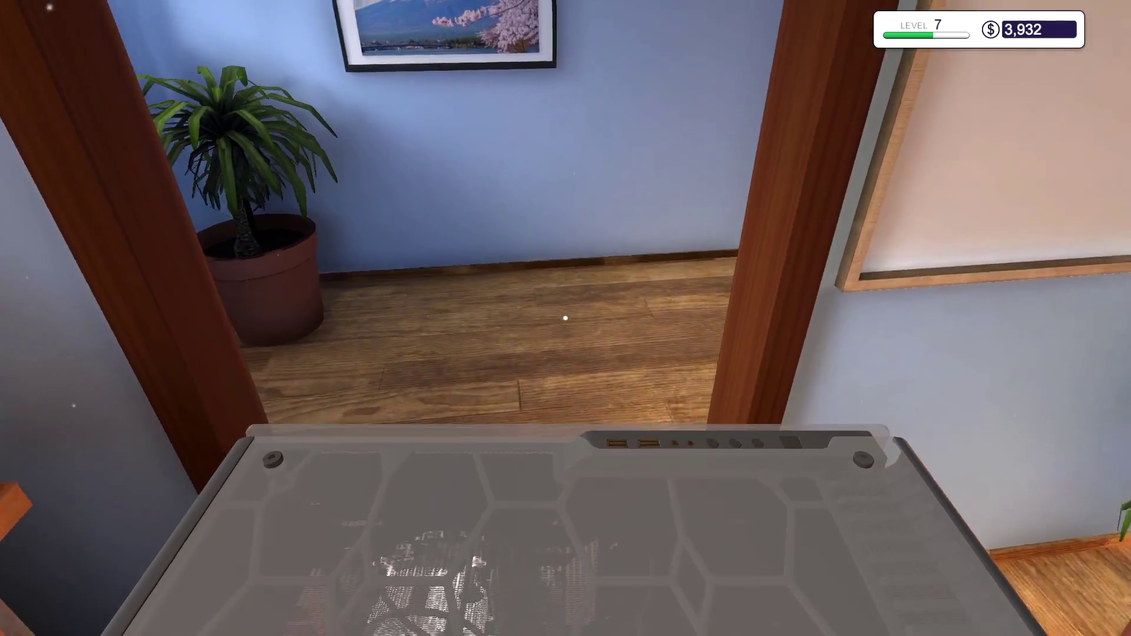
key("w")
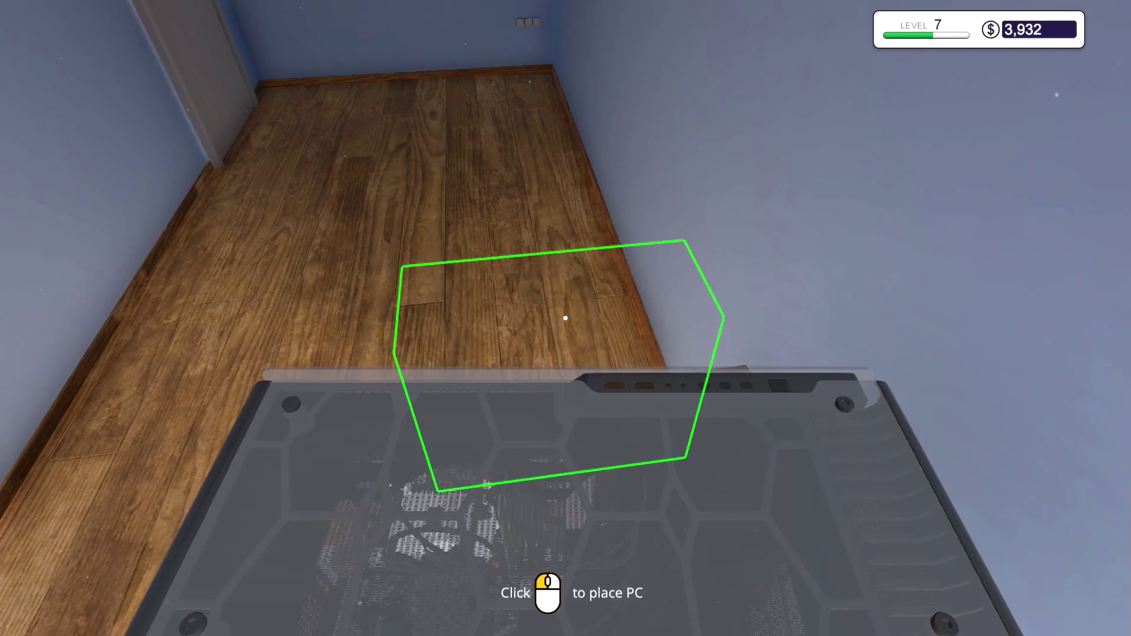
left_click(565, 318)
Step: Run the 3DMark Time Spy benchmark on the desk computer
key("w")
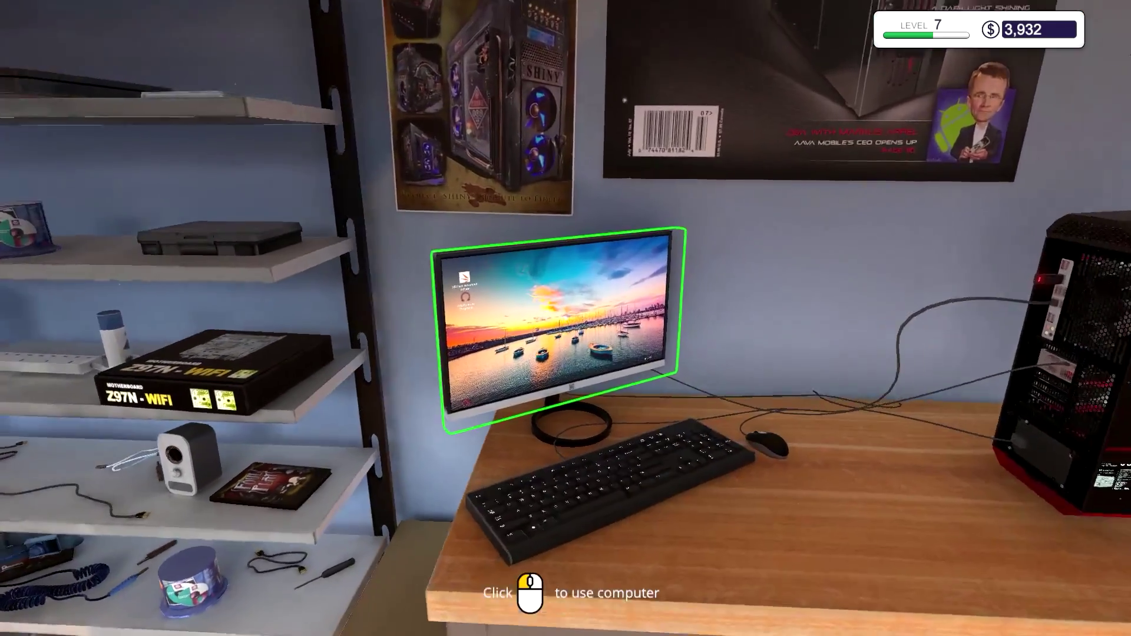
left_click(565, 318)
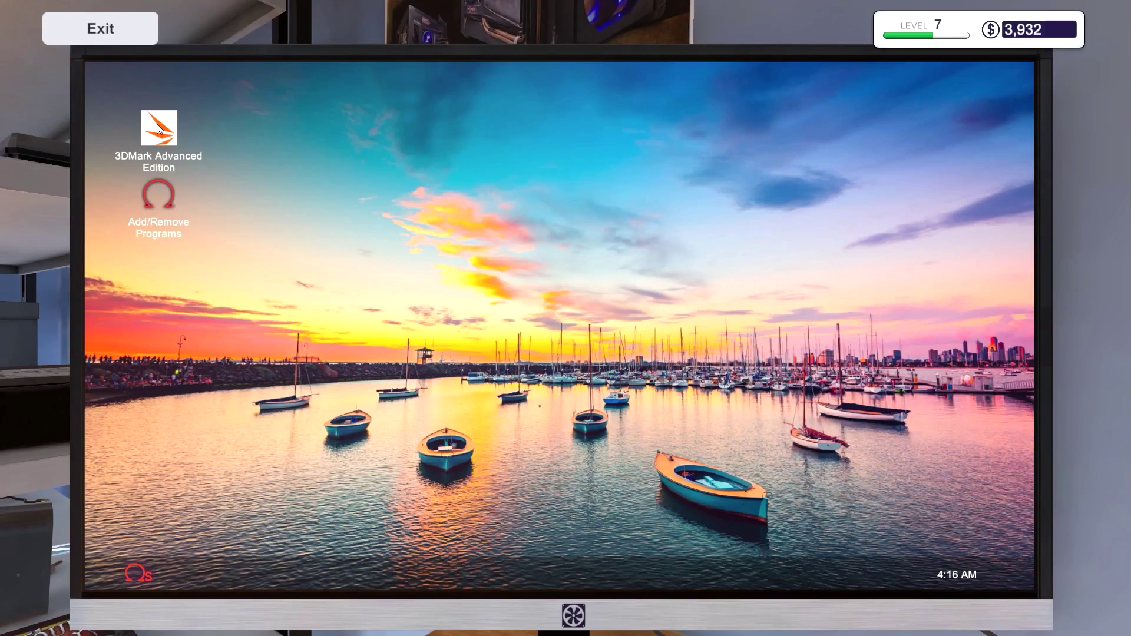
double_click(159, 128)
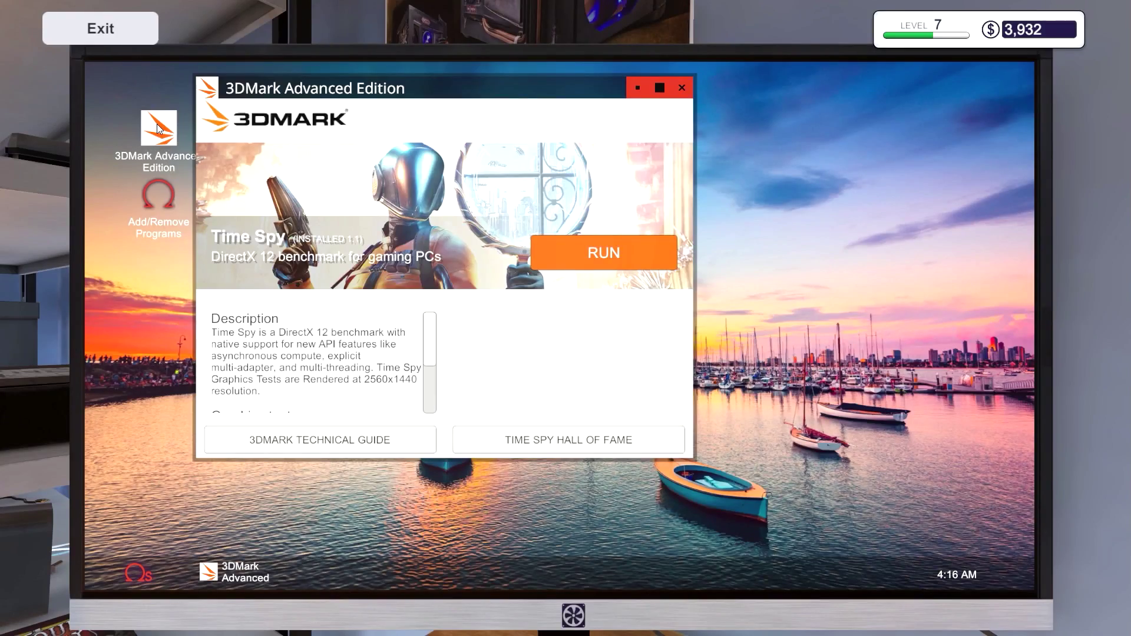
left_click(568, 247)
key("Escape")
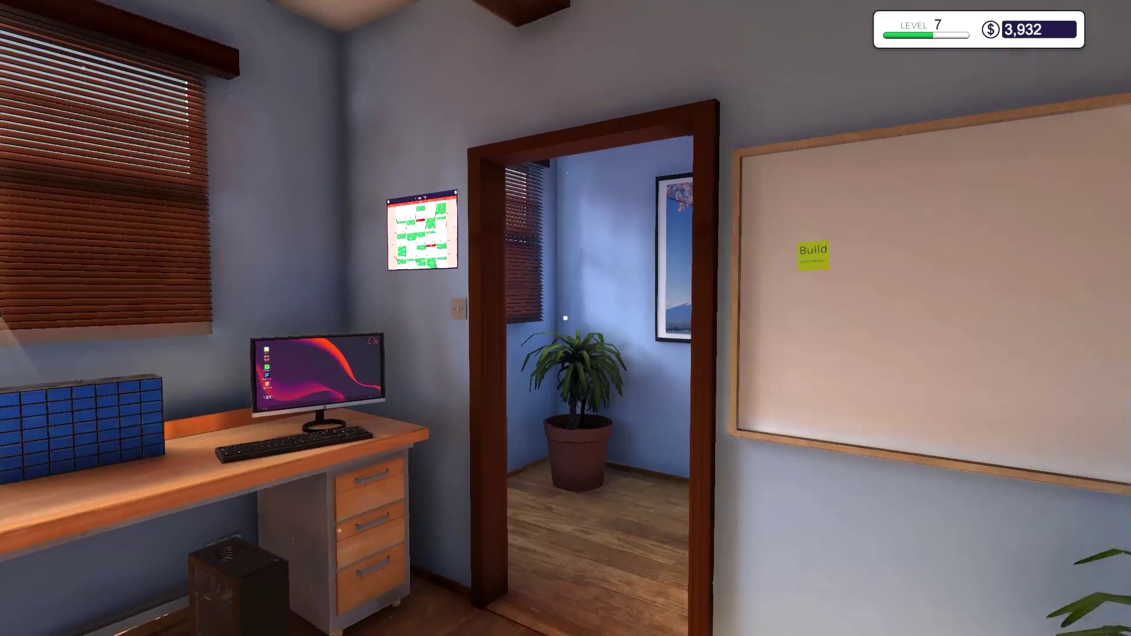
key("w")
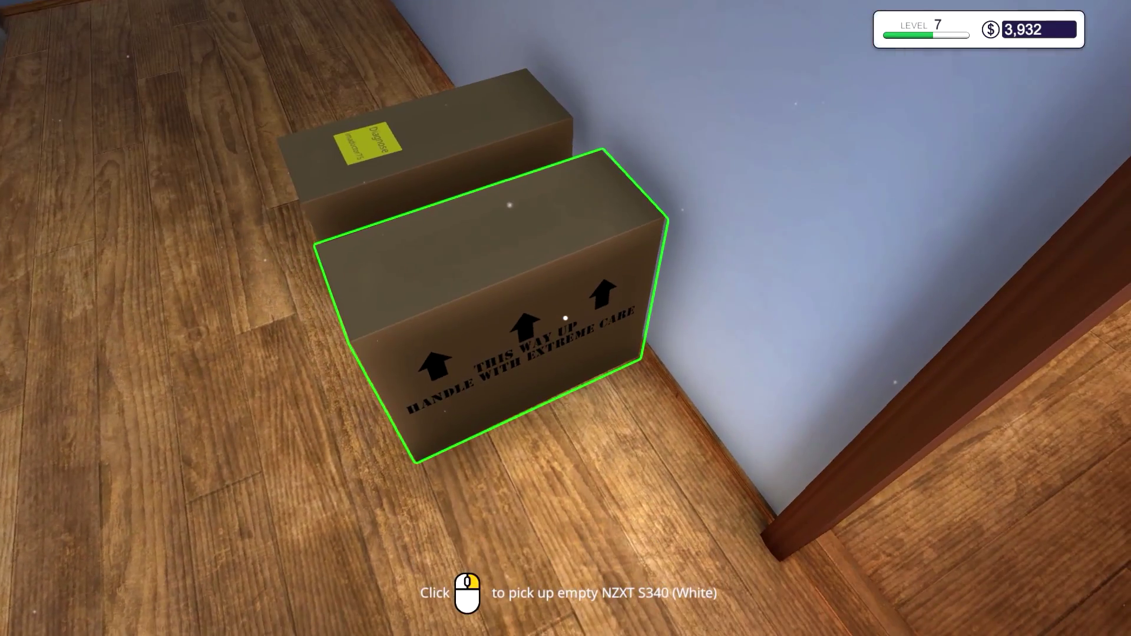
Step: Place the empty NZXT S340 case on the desk and remove its side panel
left_click(565, 318)
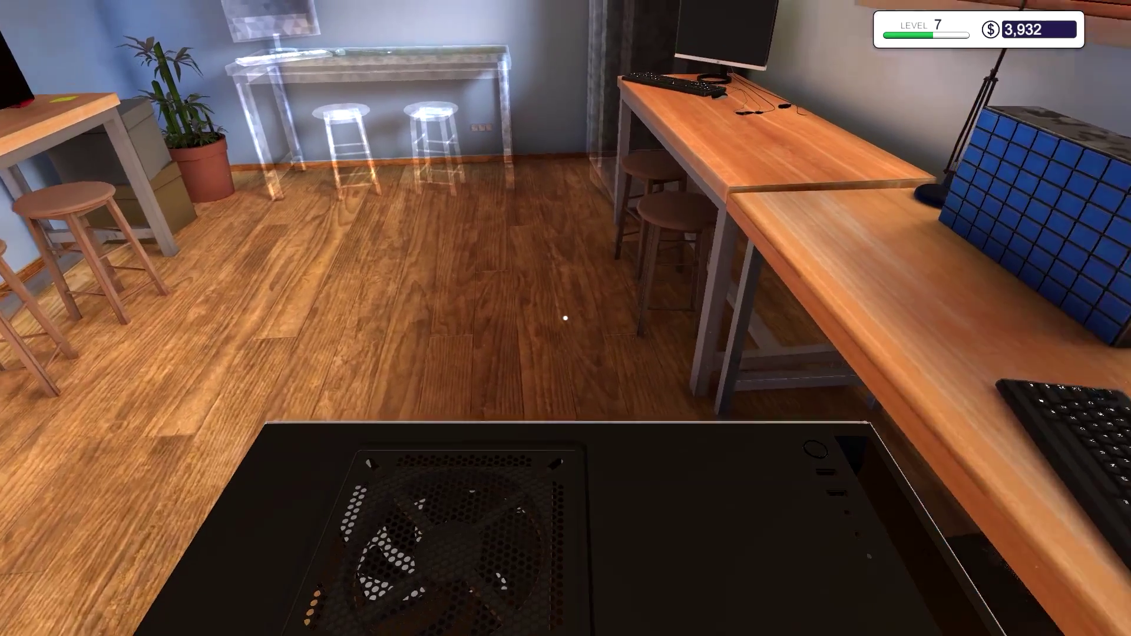
left_click(565, 319)
left_click(566, 318)
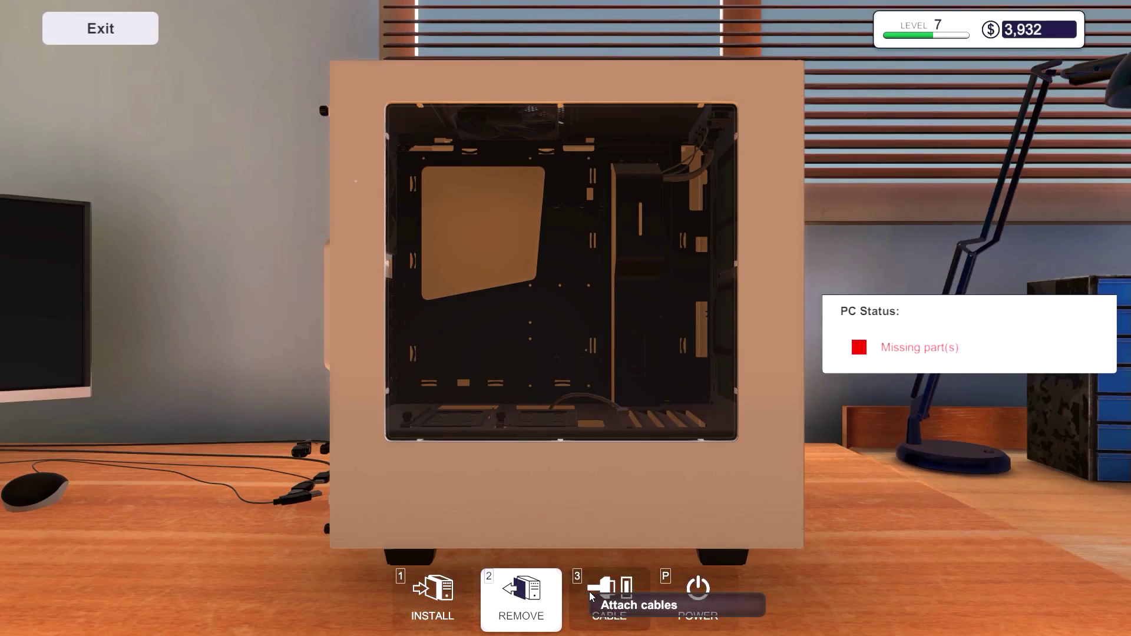
left_click(484, 309)
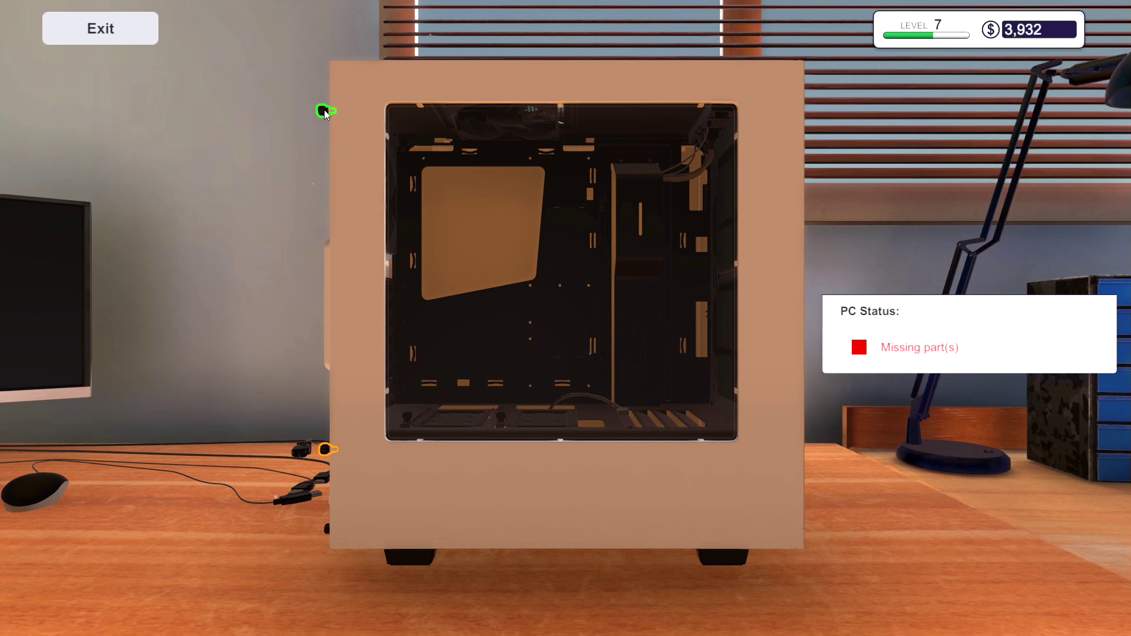
left_click(324, 447)
key("Escape")
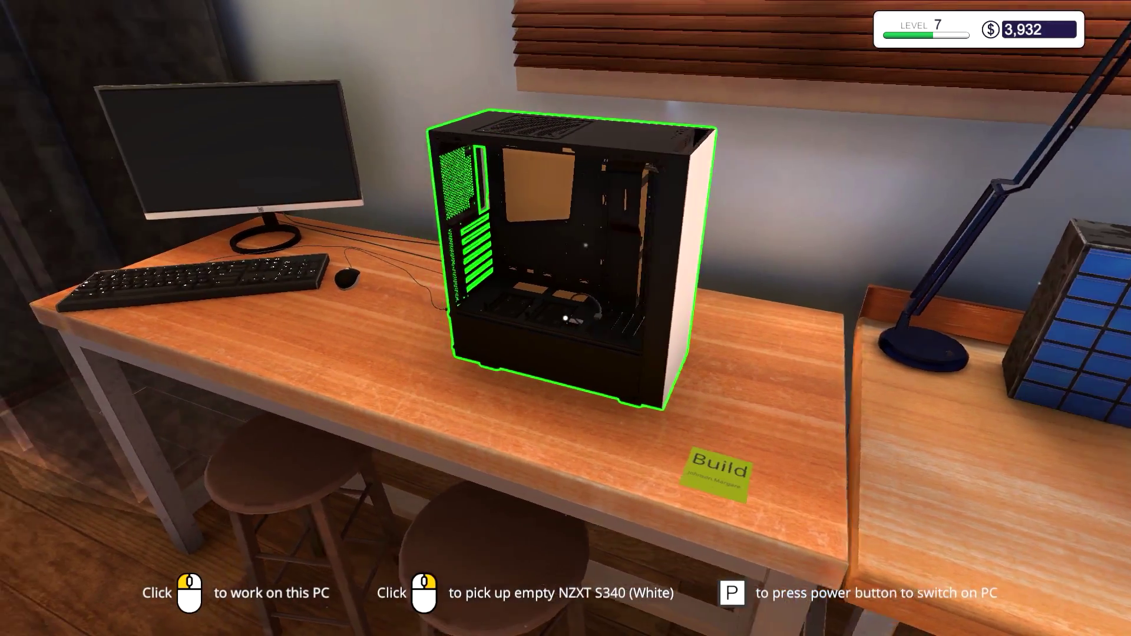
Step: Install the Mortoni Z170 Mtech motherboard in the case and fit all its screws
left_click(566, 319)
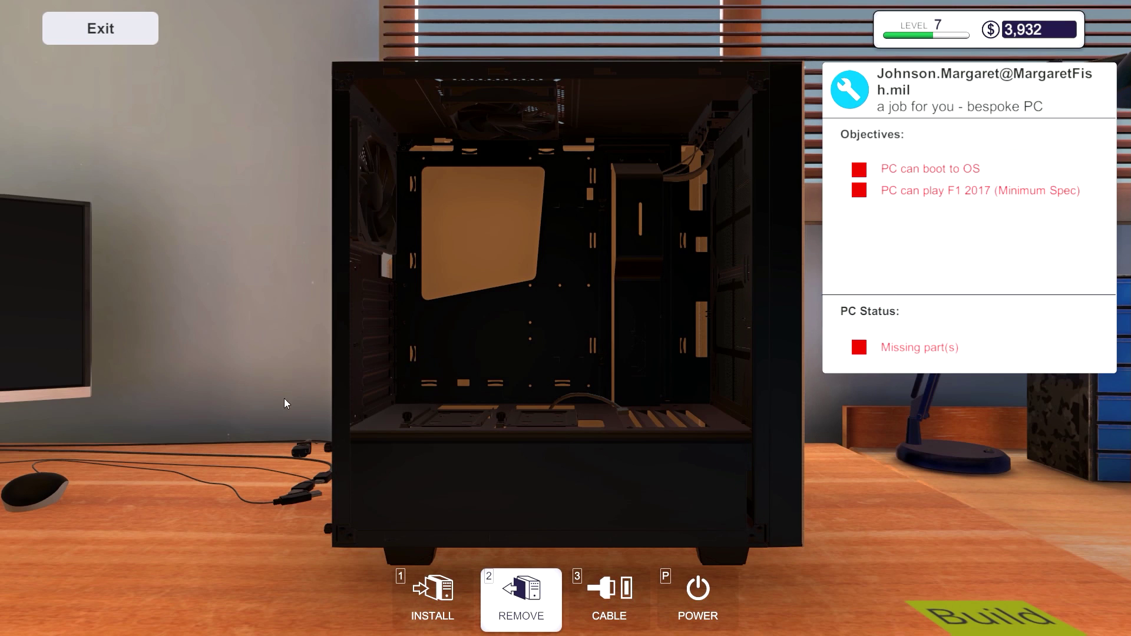
left_click(431, 596)
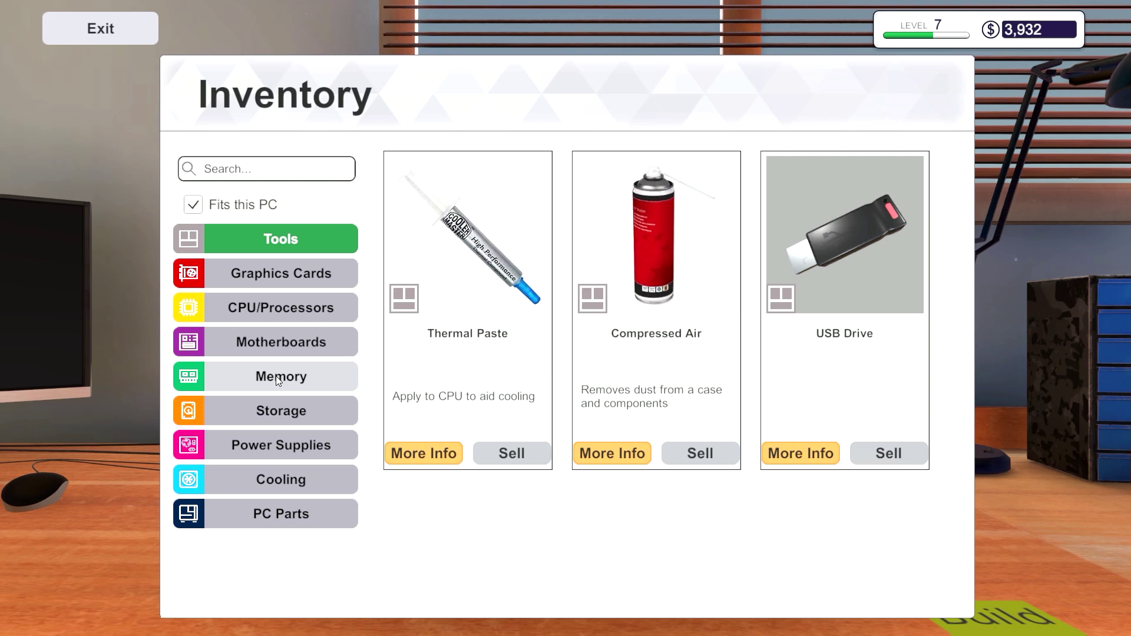
left_click(281, 342)
left_click(441, 278)
left_click(464, 257)
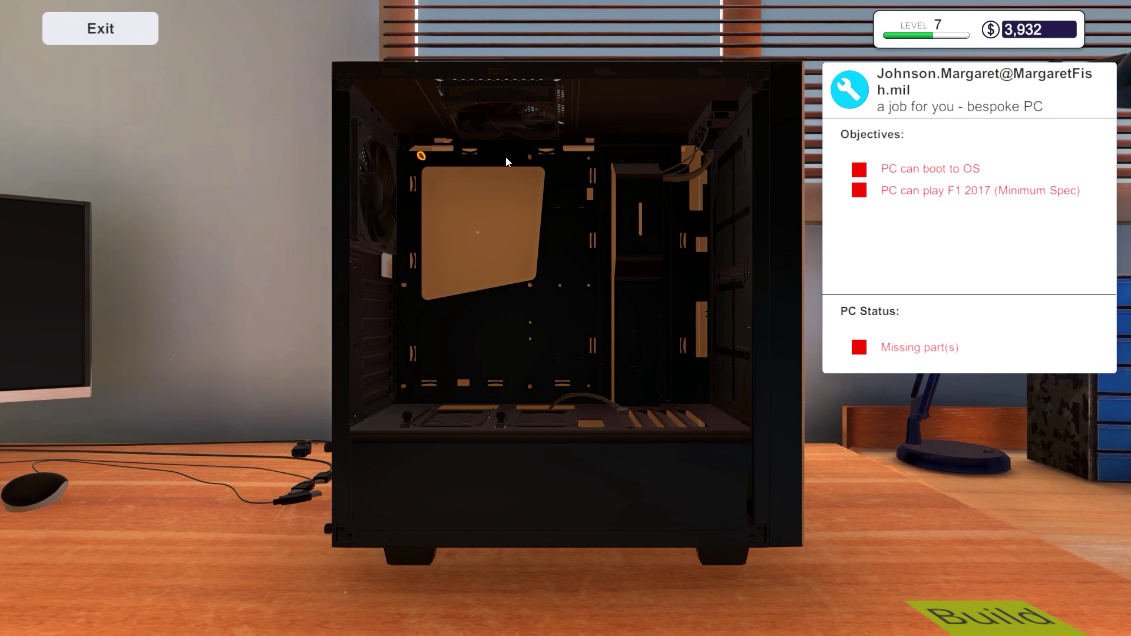
left_click(422, 156)
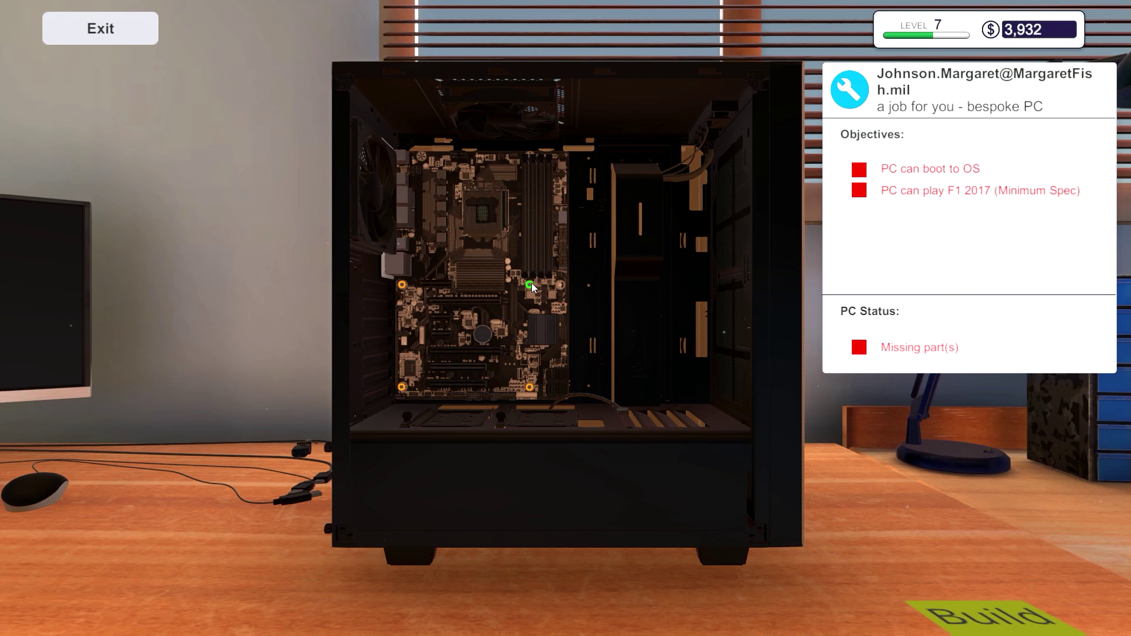
left_click(529, 387)
left_click(400, 286)
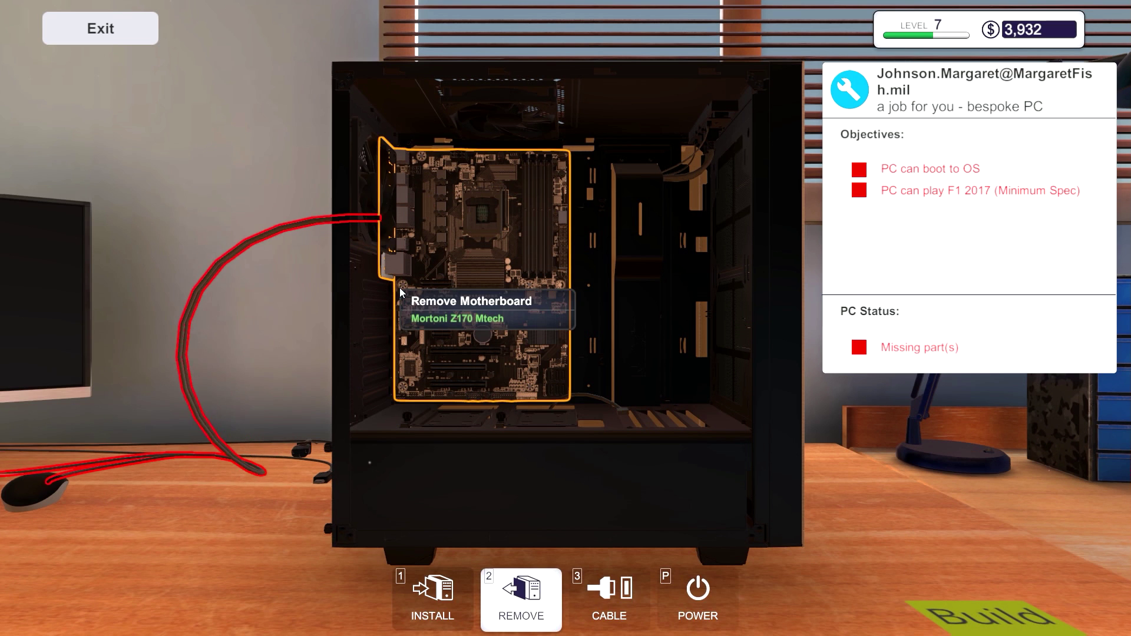
key("Escape")
Step: Buy the Quick-Cable Tool from the shop's Tools section for $3,000, leaving $932
left_click(566, 318)
left_click(164, 205)
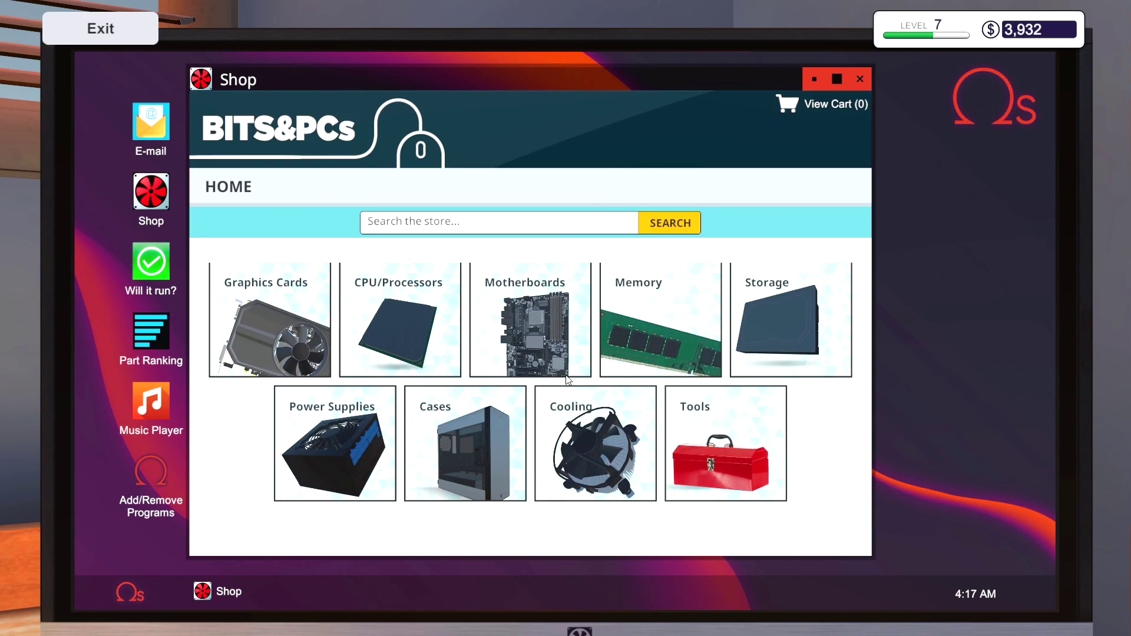
left_click(726, 436)
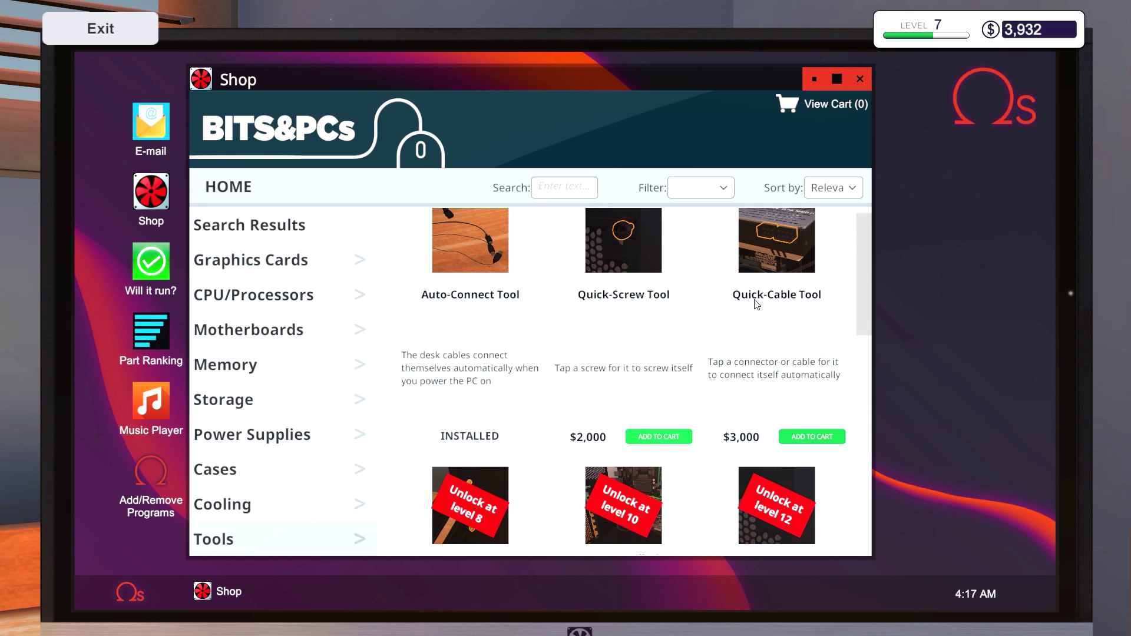
scroll(737, 326, "down", 2)
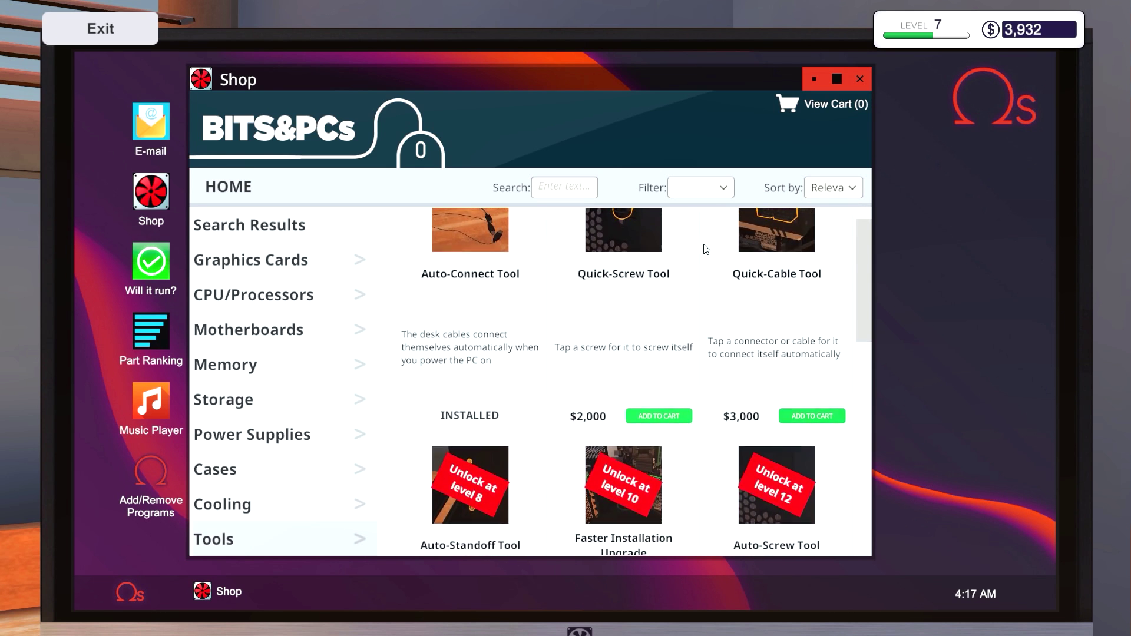
scroll(737, 265, "up", 1)
left_click(769, 244)
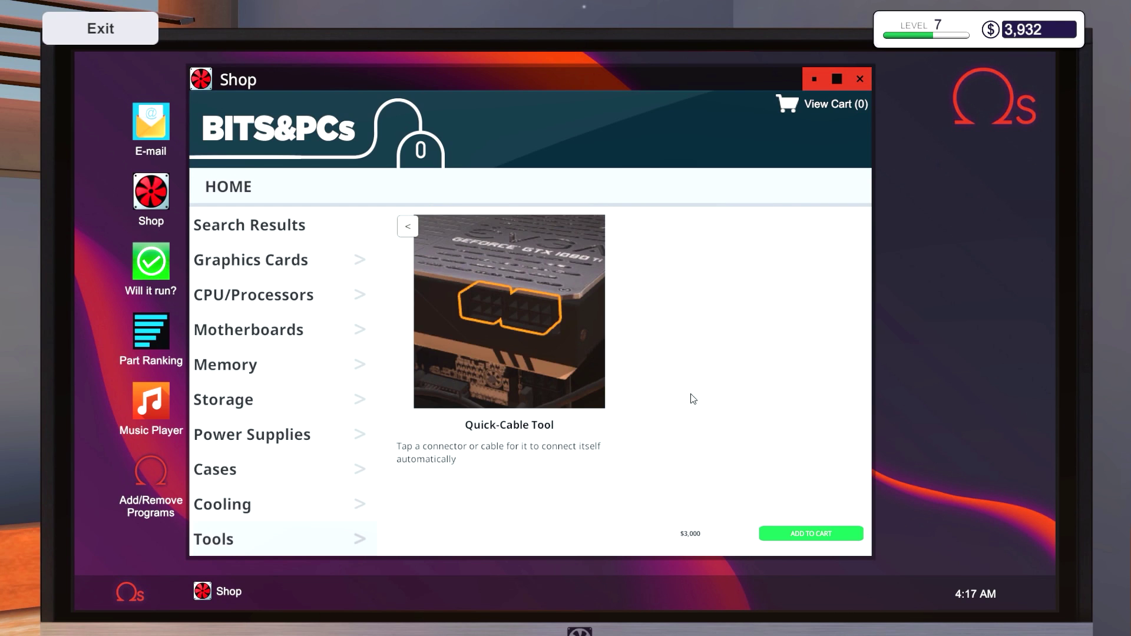
left_click(811, 533)
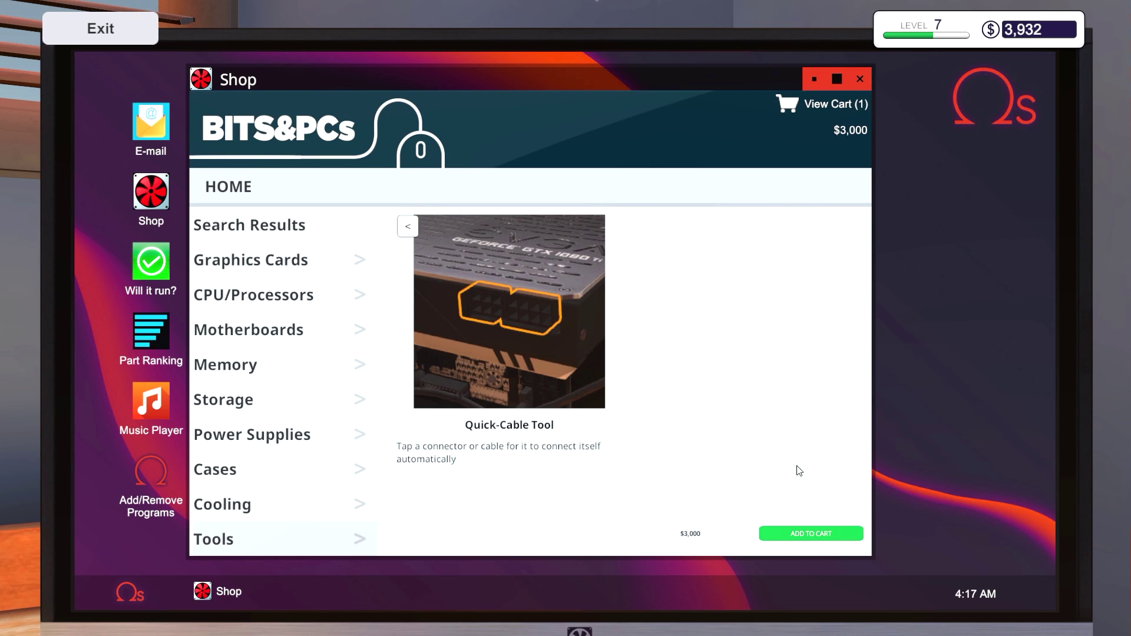
left_click(823, 105)
left_click(806, 271)
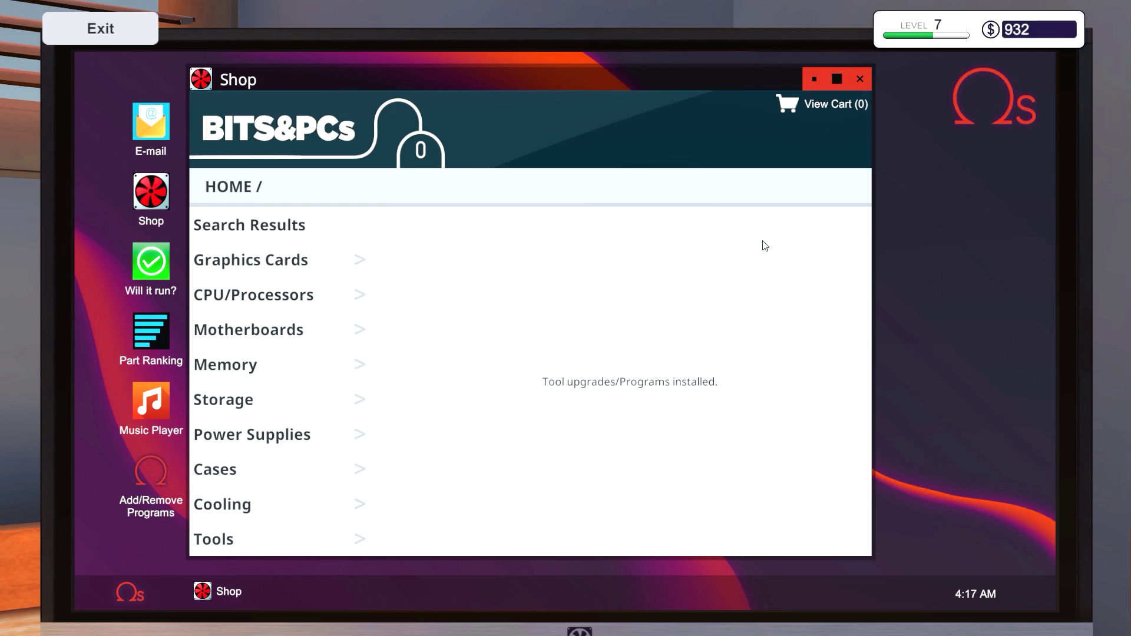
left_click(863, 78)
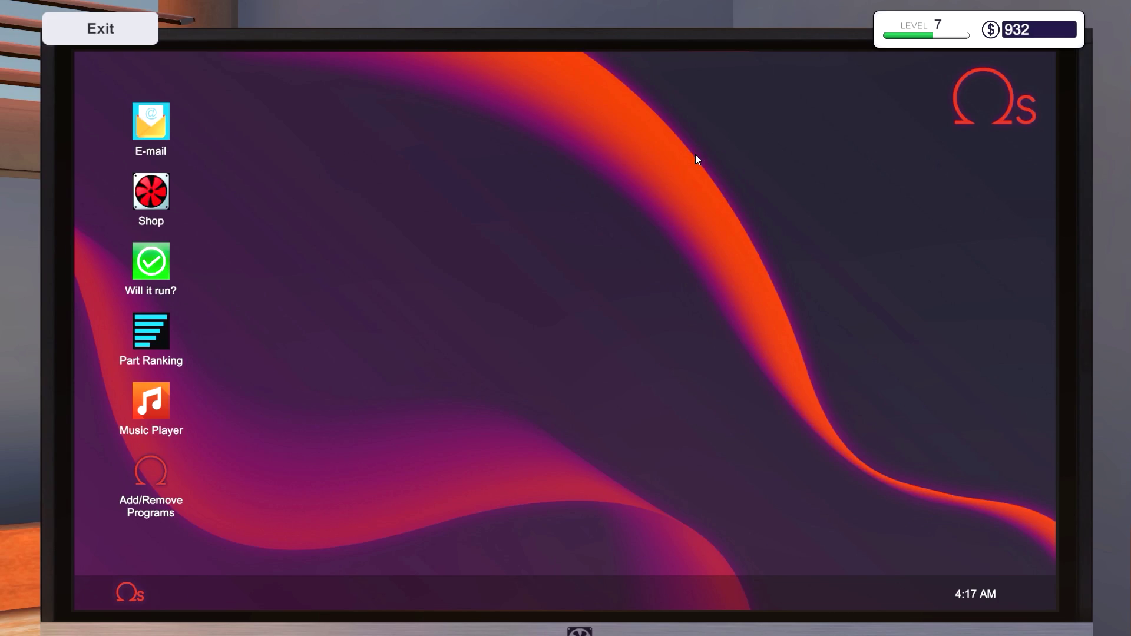
key("Escape")
Step: Detach the PSU mount and install the Shean Powerking power supply in the bay
left_click(565, 318)
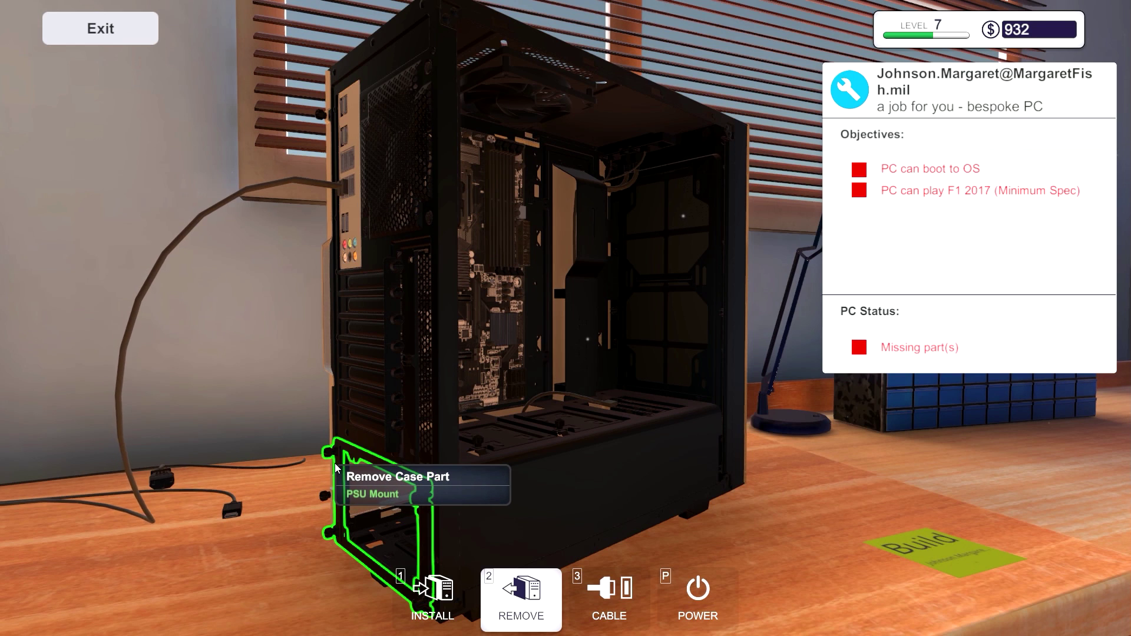
left_click(334, 462)
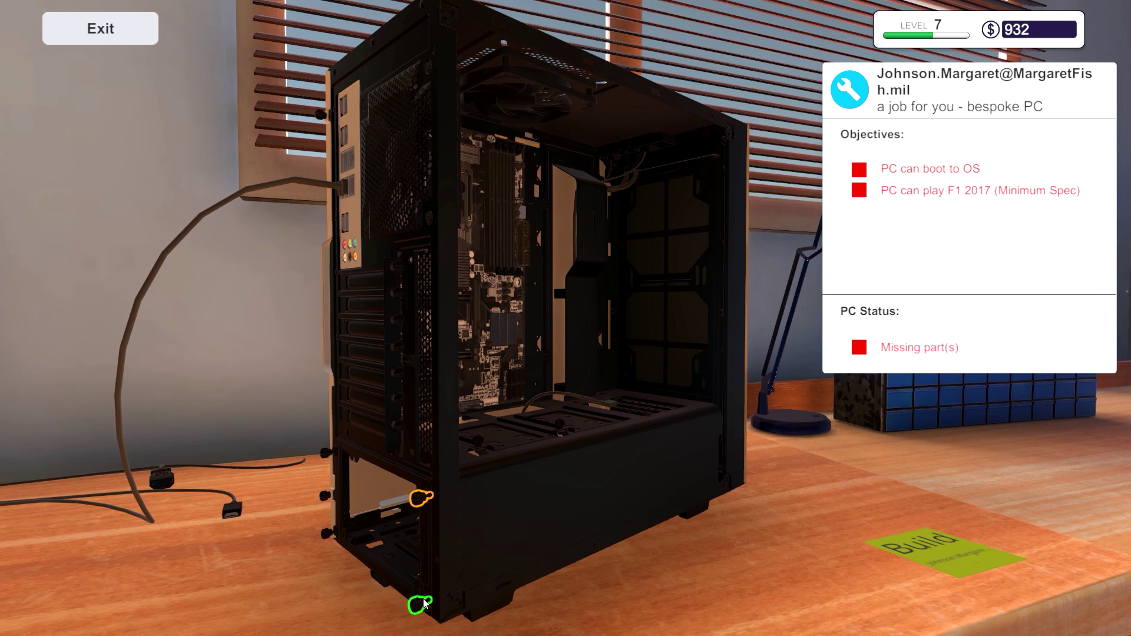
left_click(422, 497)
key("Tab")
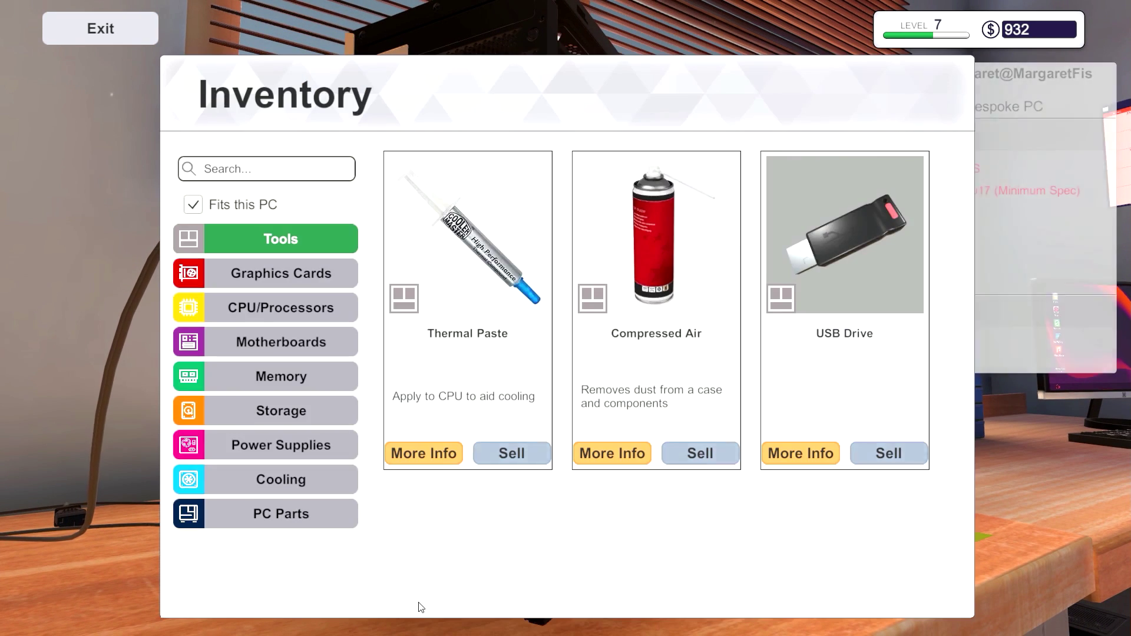
left_click(284, 448)
left_click(510, 247)
left_click(455, 492)
Step: Reattach the PSU mount and fit its upper, bottom-right and bottom-left screws
key("2")
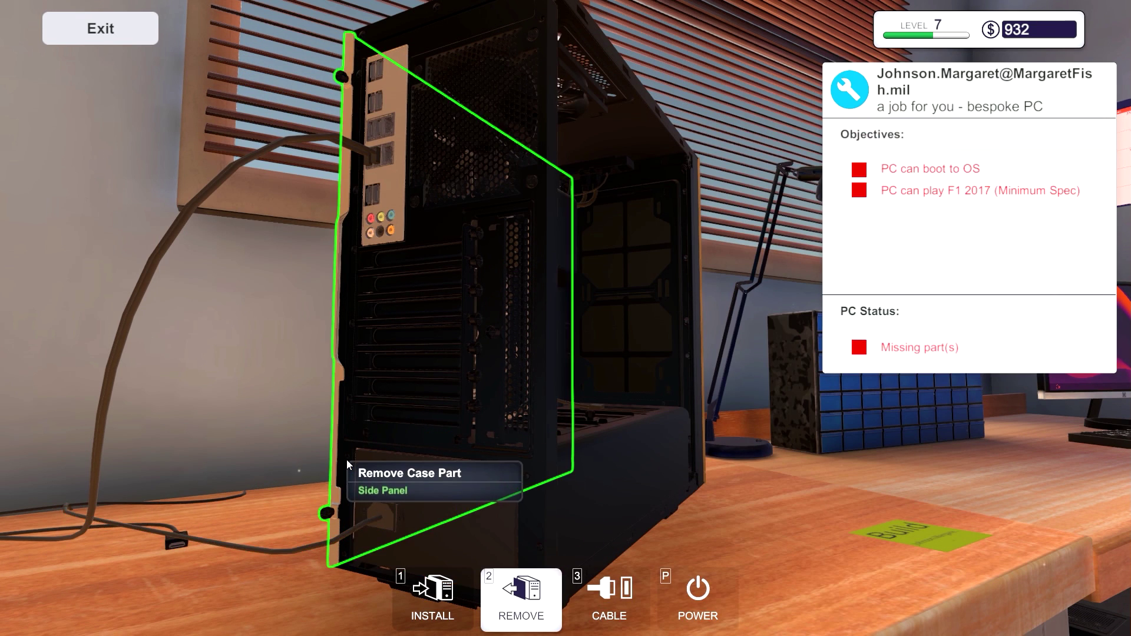
left_click(433, 615)
left_click(281, 513)
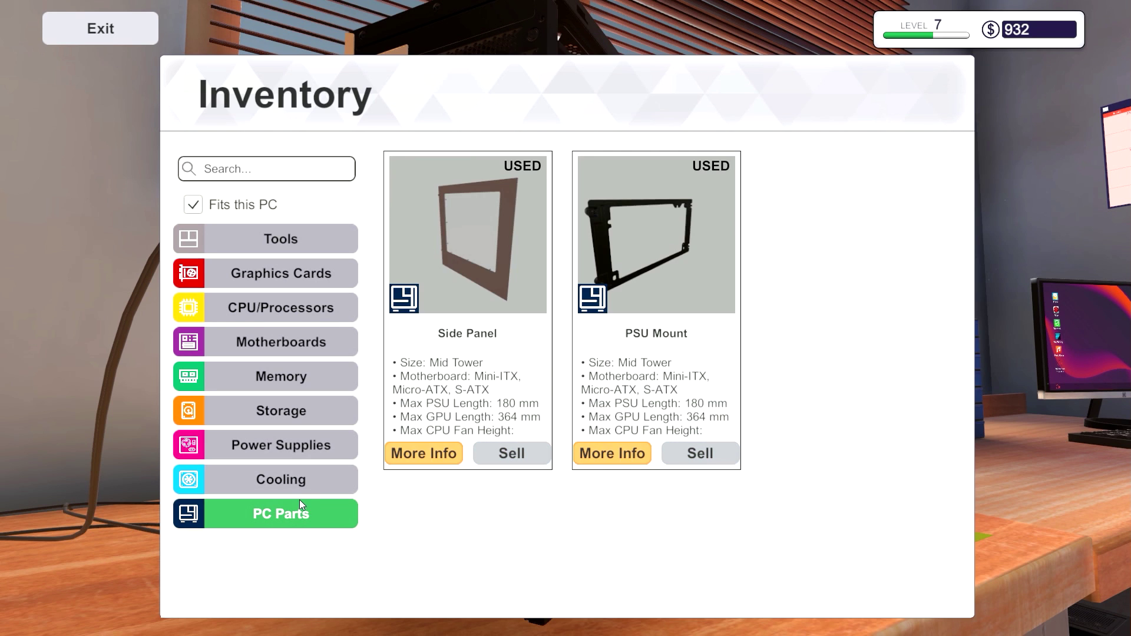
left_click(603, 328)
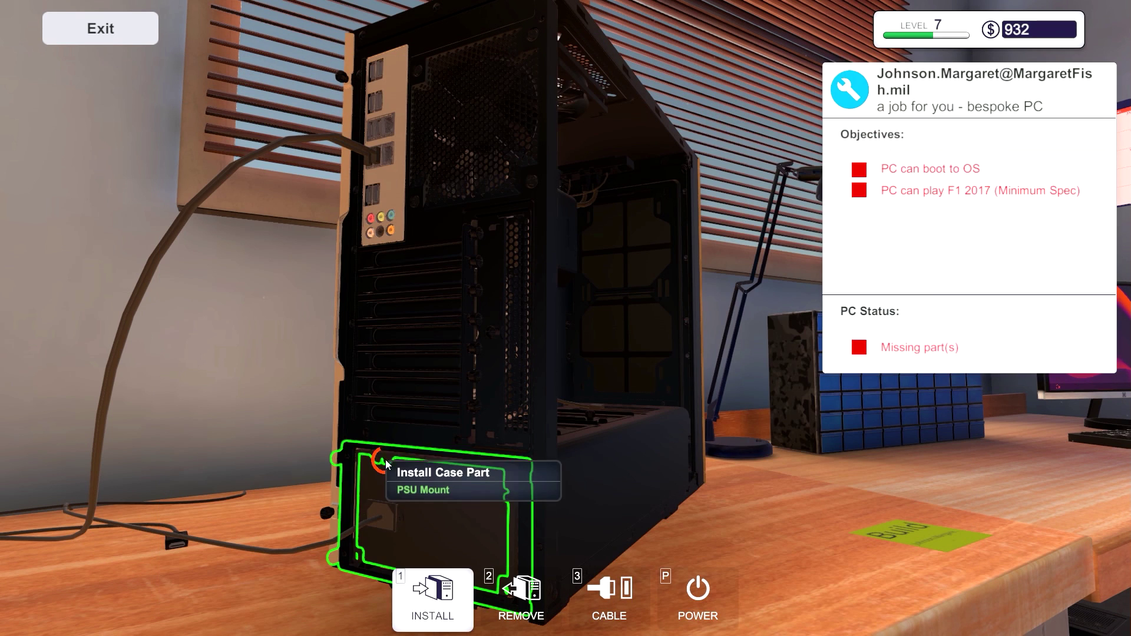
left_click(378, 447)
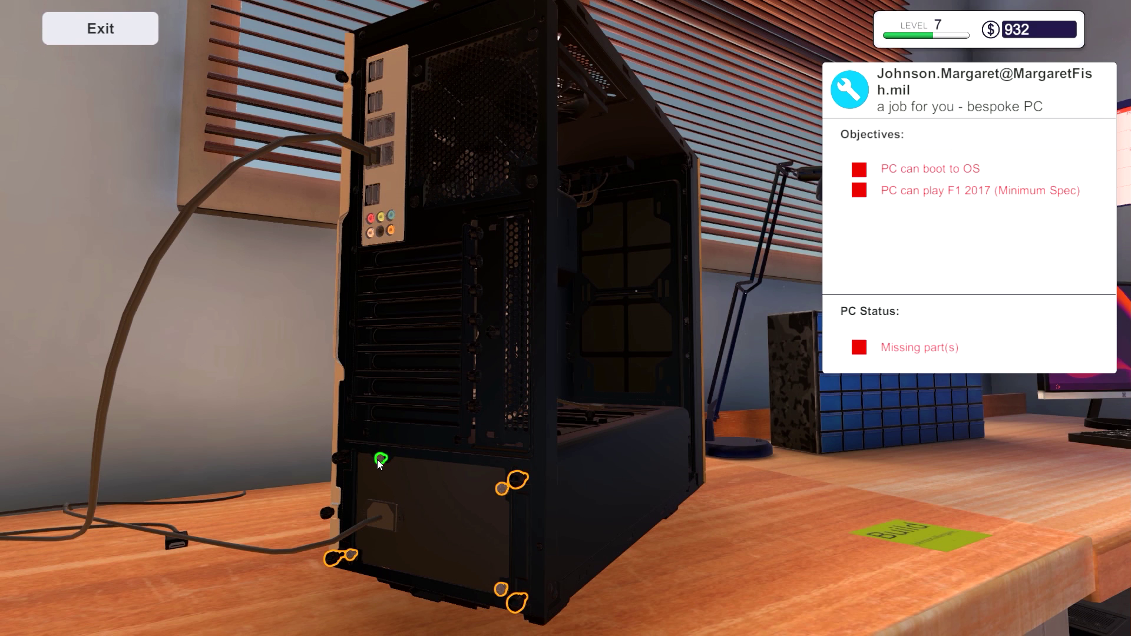
left_click(503, 485)
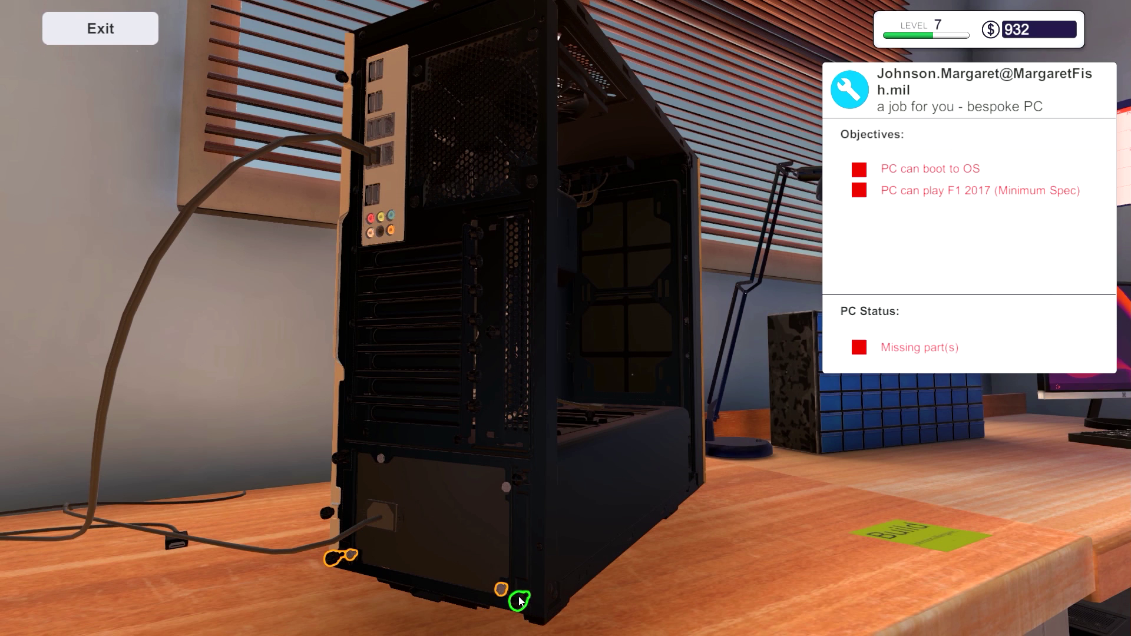
left_click(503, 589)
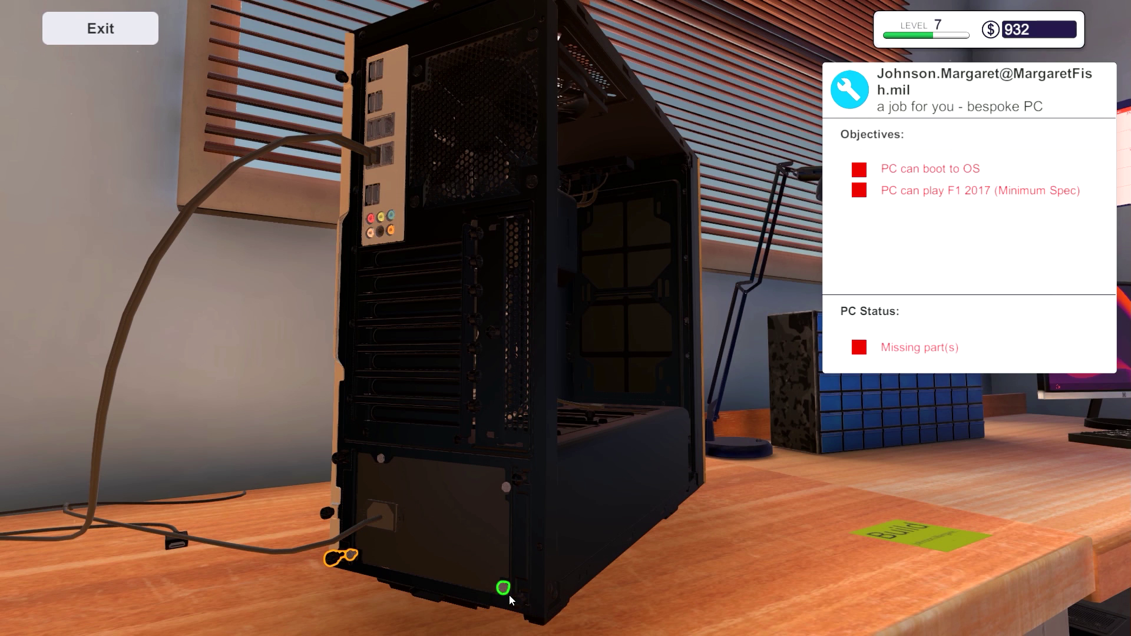
left_click(352, 556)
key("2")
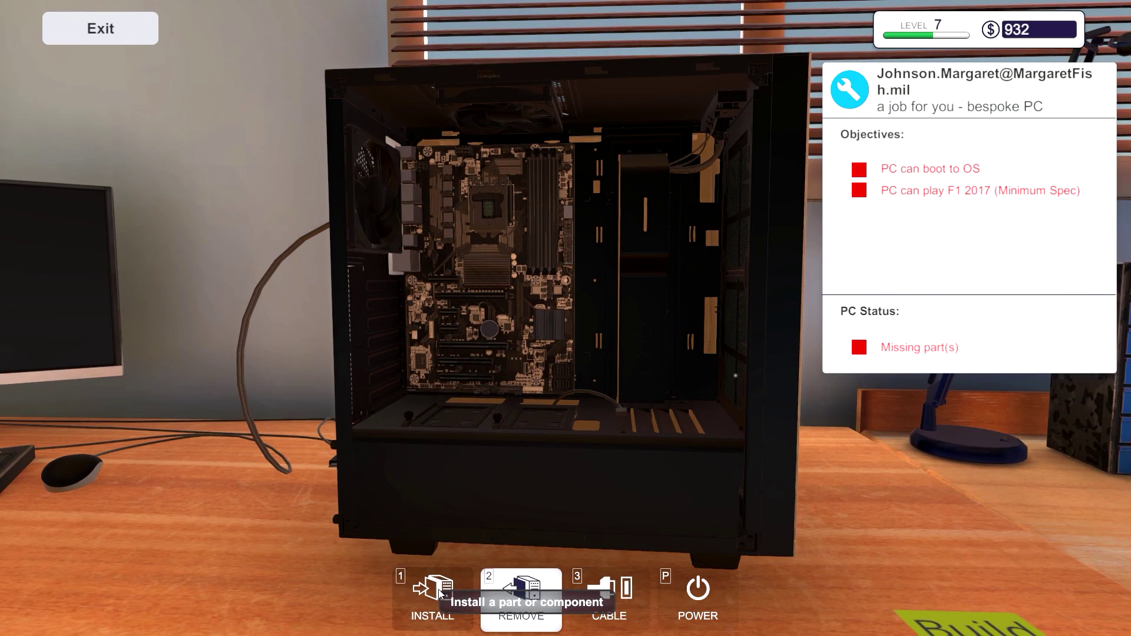
Step: Check the processors in stock, then review the 3DMark benchmark results
left_click(443, 591)
left_click(289, 311)
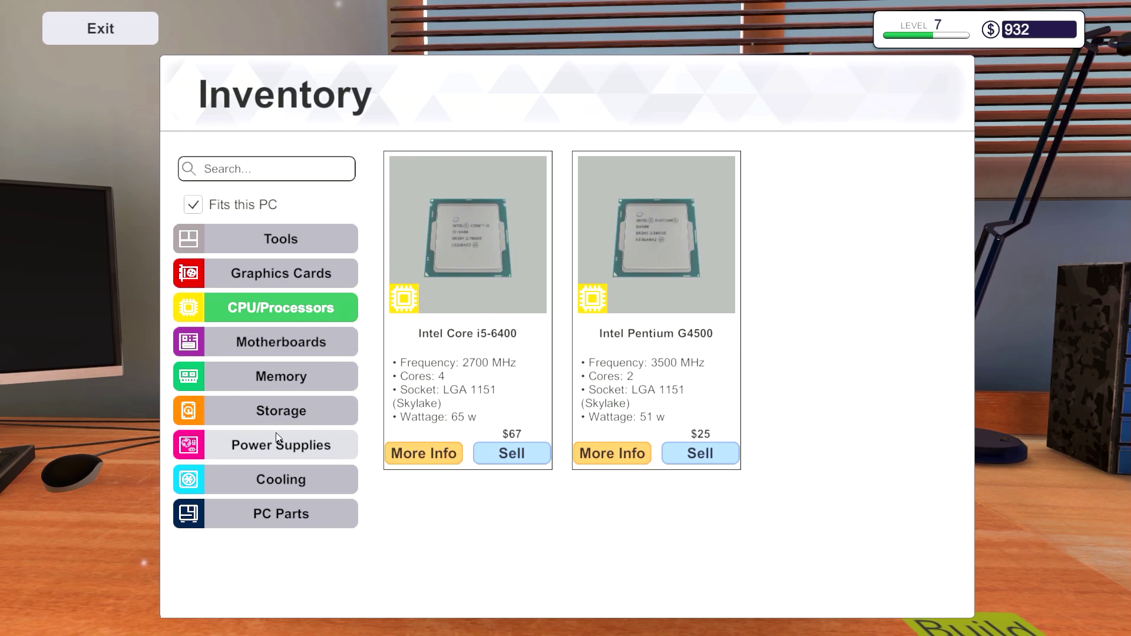
key("Escape")
key("Escape")
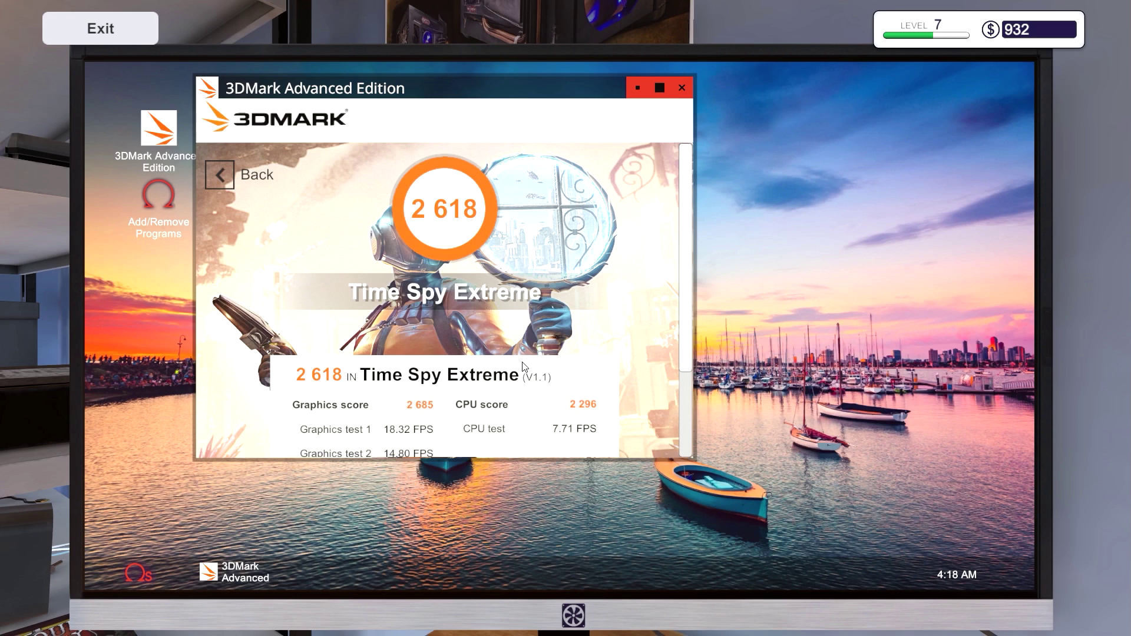
scroll(524, 366, "down", 1)
key("Escape")
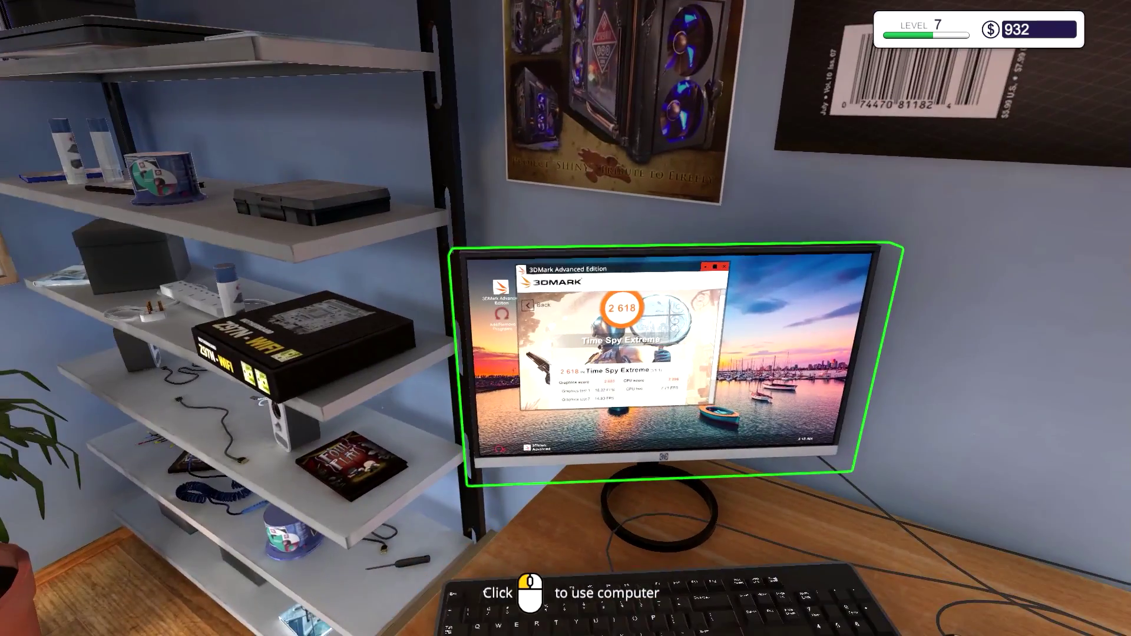
left_click(565, 318)
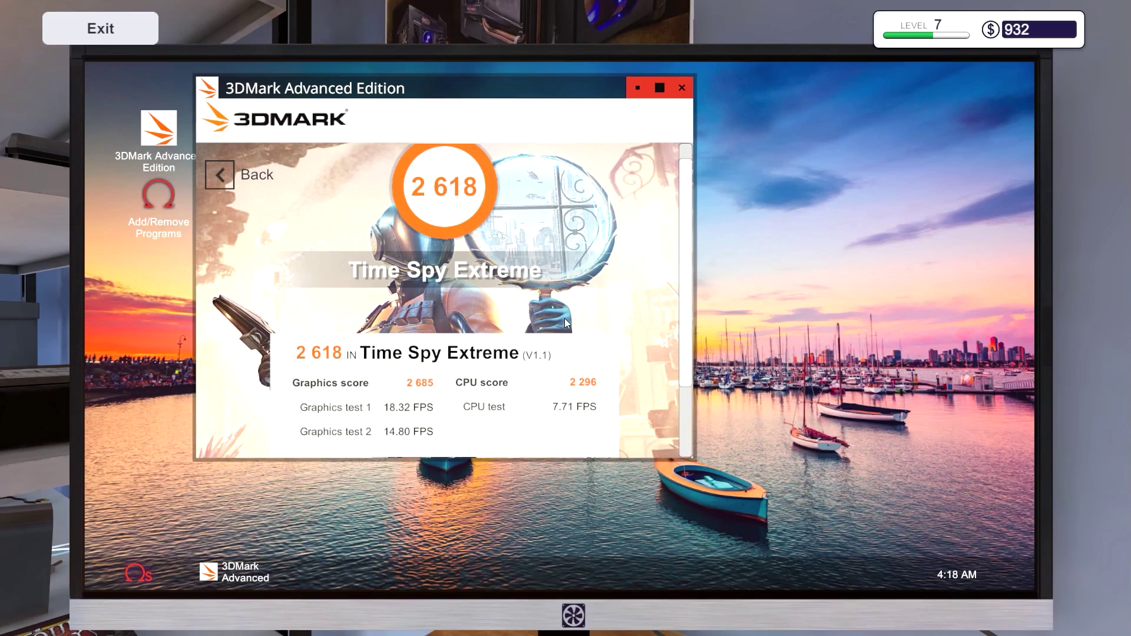
scroll(565, 318, "down", 1)
scroll(565, 318, "down", 1)
scroll(565, 318, "down", 1)
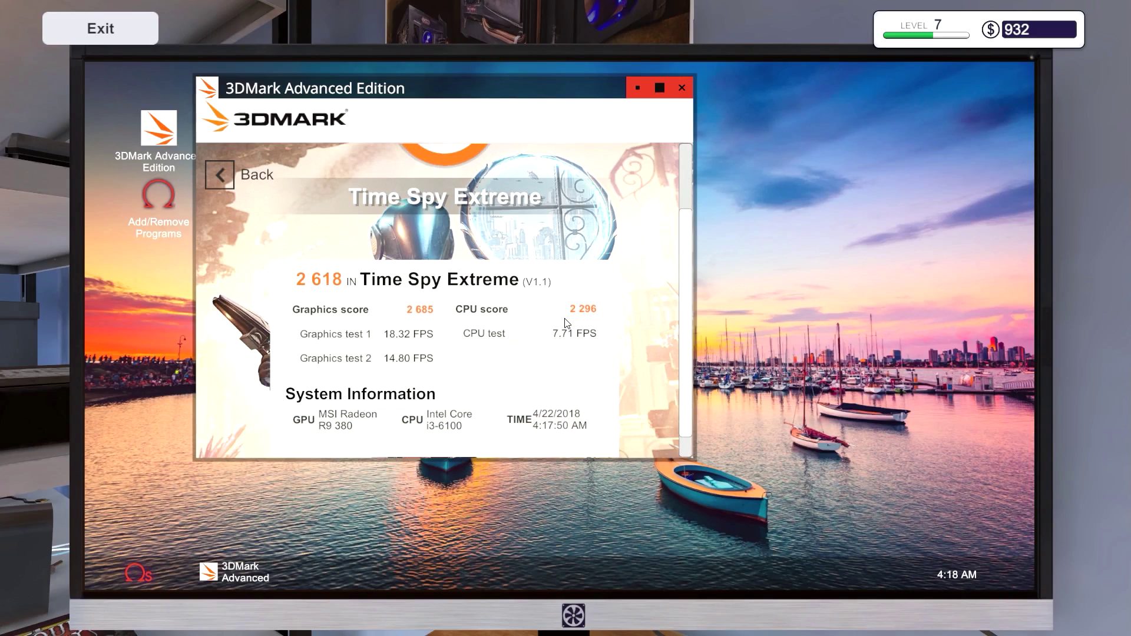
key("Escape")
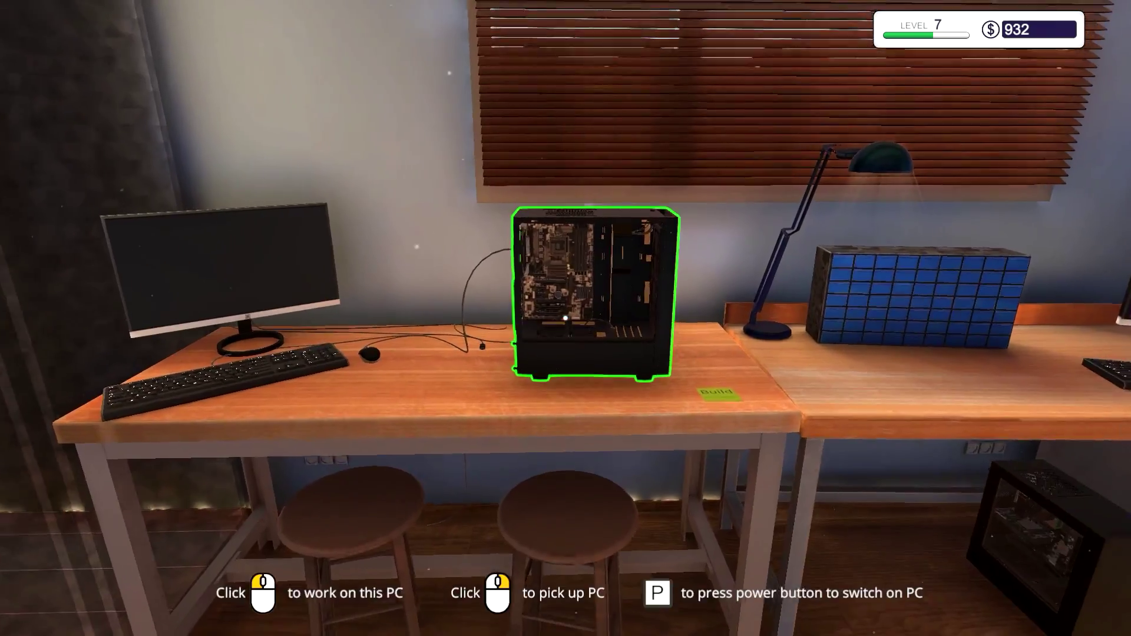
Step: Check the graphics-card and CPU lists in the Part Ranking app
left_click(565, 318)
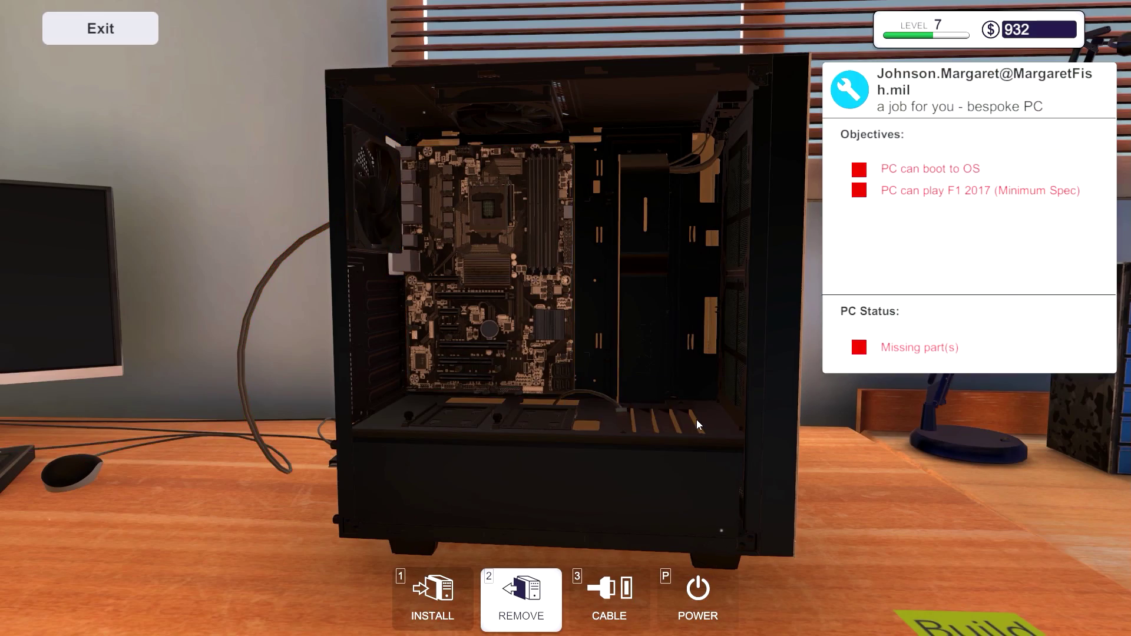
key("Escape")
left_click(566, 318)
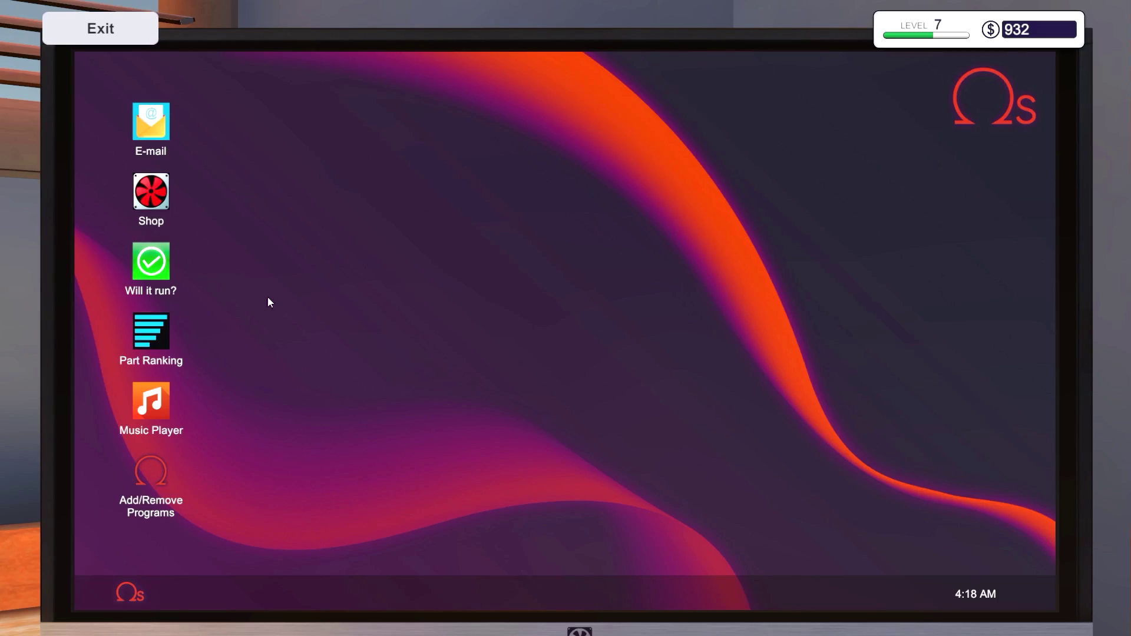
double_click(166, 323)
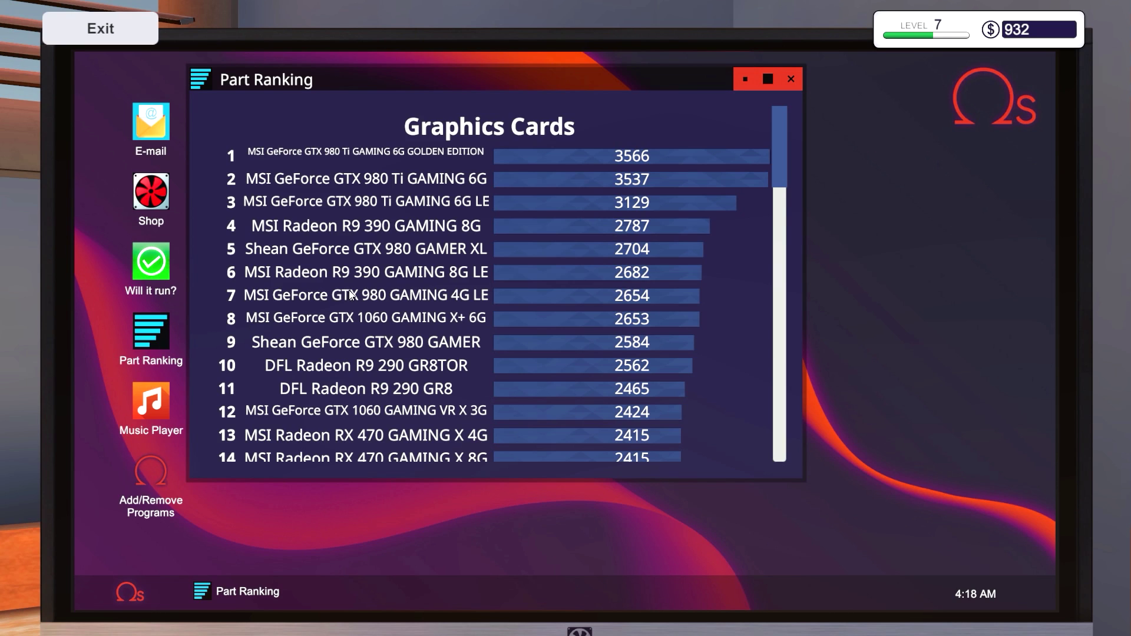
scroll(357, 296, "down", 2)
scroll(357, 295, "down", 3)
scroll(357, 297, "down", 3)
scroll(358, 295, "down", 4)
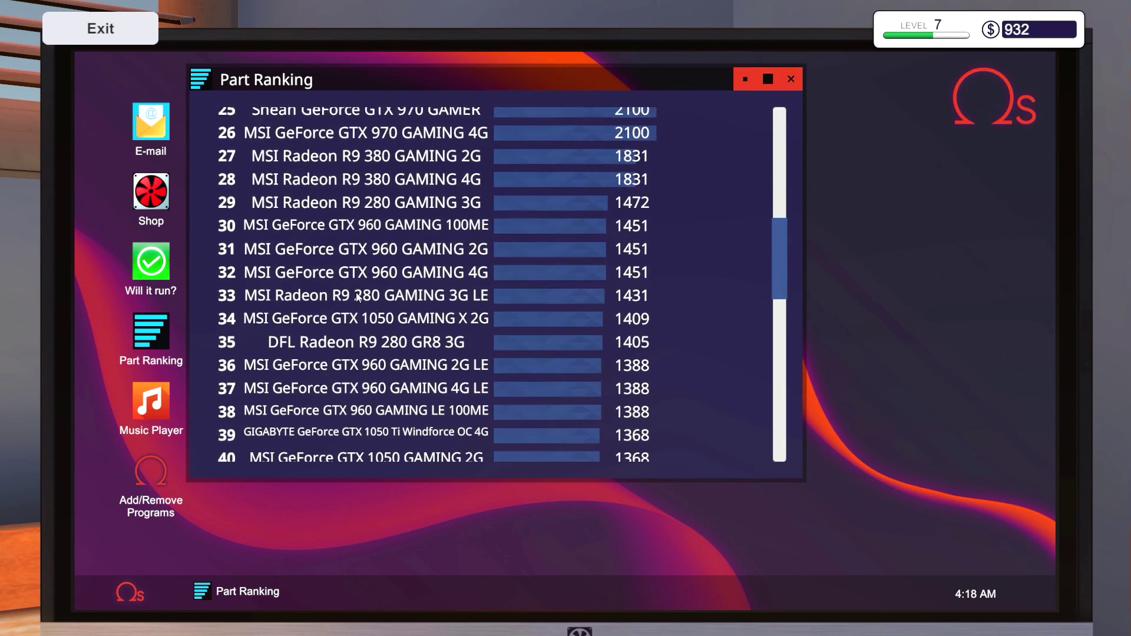
scroll(356, 293, "down", 3)
scroll(356, 293, "down", 3)
scroll(356, 297, "down", 3)
scroll(356, 297, "down", 1)
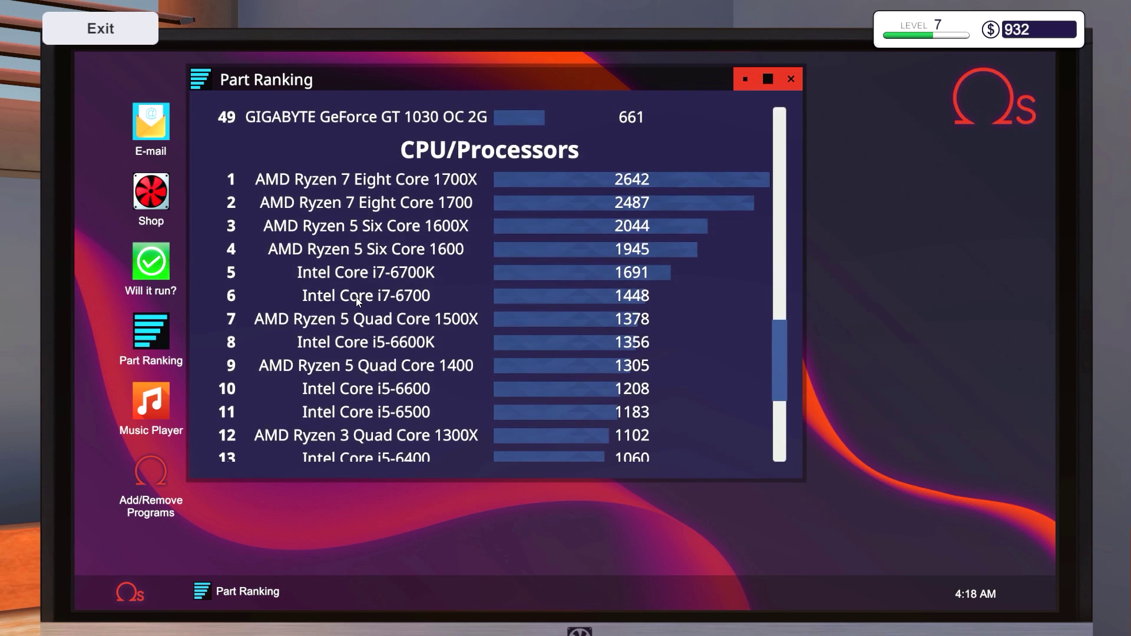
scroll(356, 297, "down", 2)
scroll(357, 297, "down", 1)
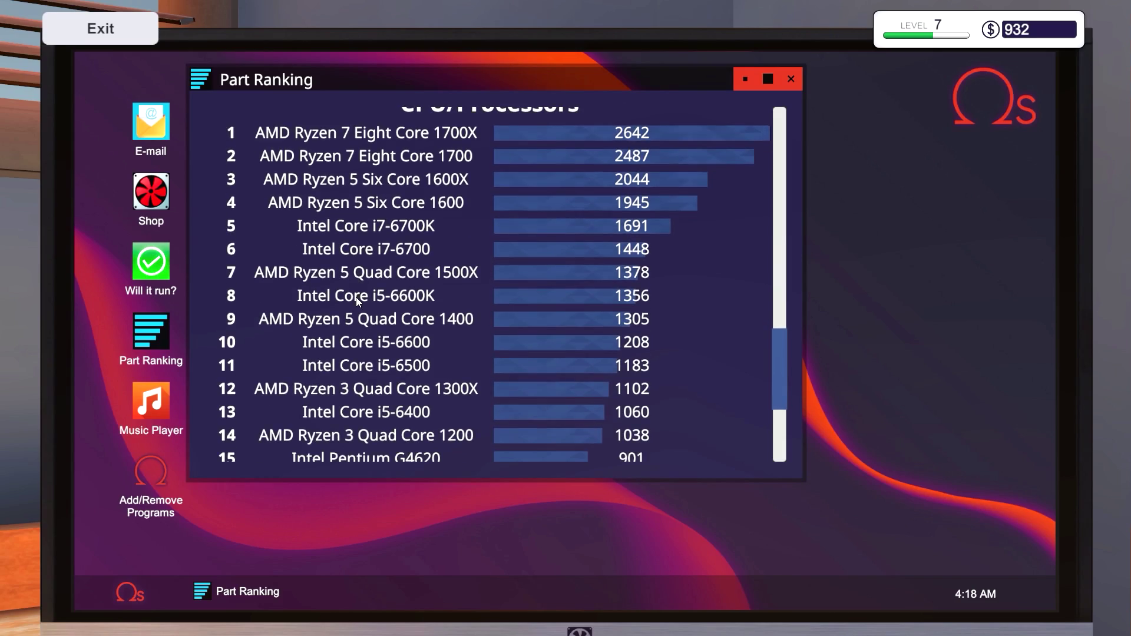
left_click(144, 268)
Step: Check F1 2017's requirements in Will it run?, then return to the case
key("Escape")
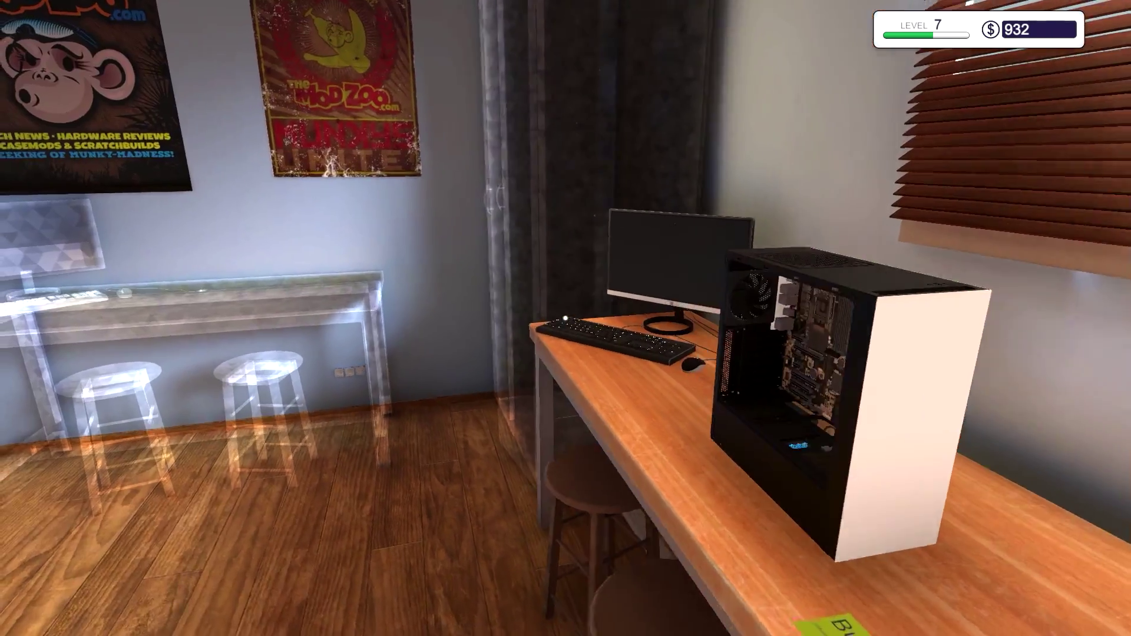
key("w")
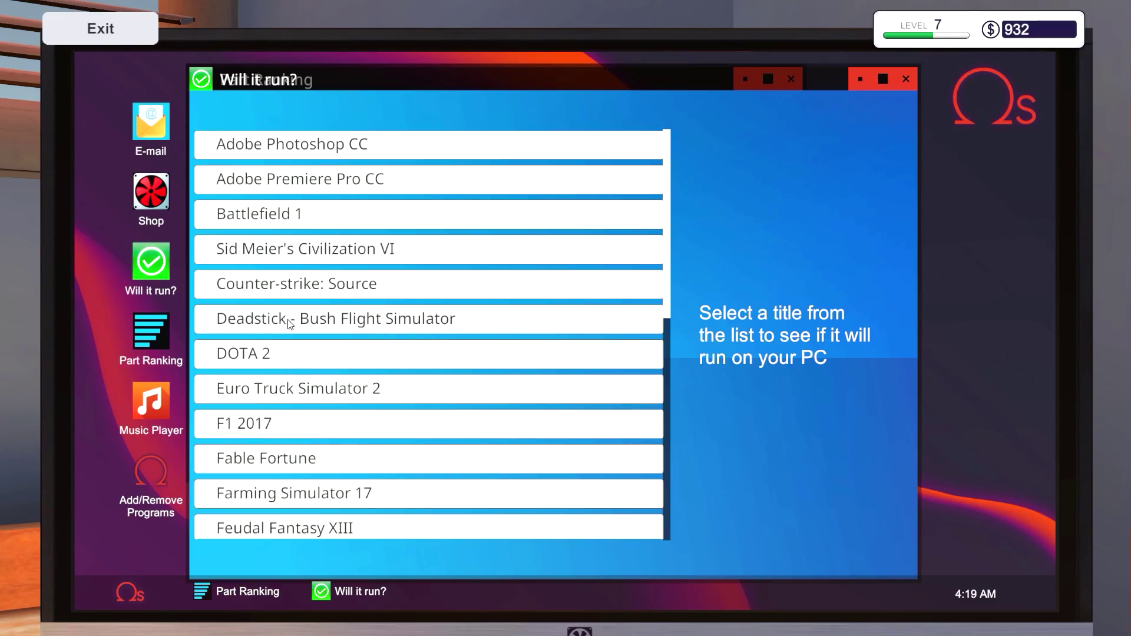
left_click(247, 419)
key("Escape")
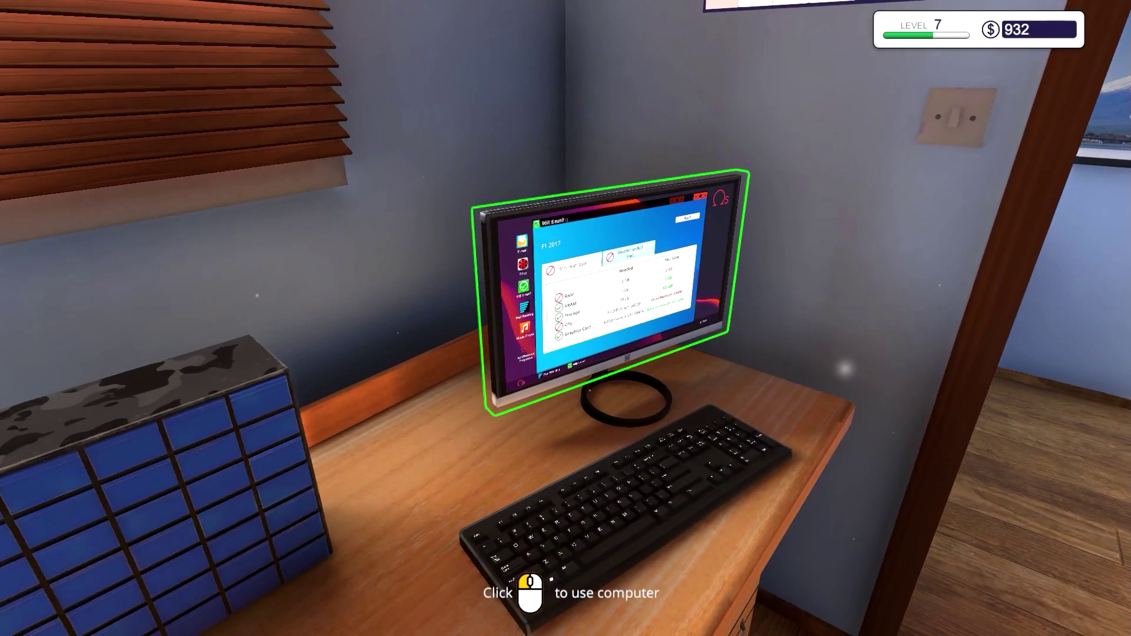
Step: Install the Intel Pentium G4500 in the socket and close the CPU shield
left_click(565, 318)
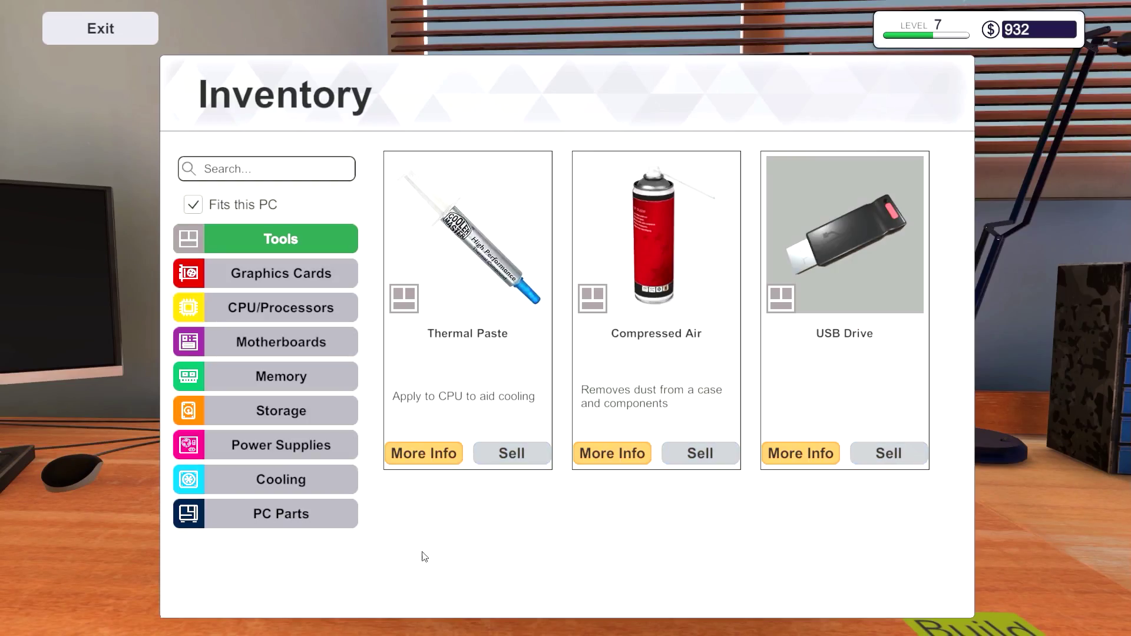
left_click(248, 293)
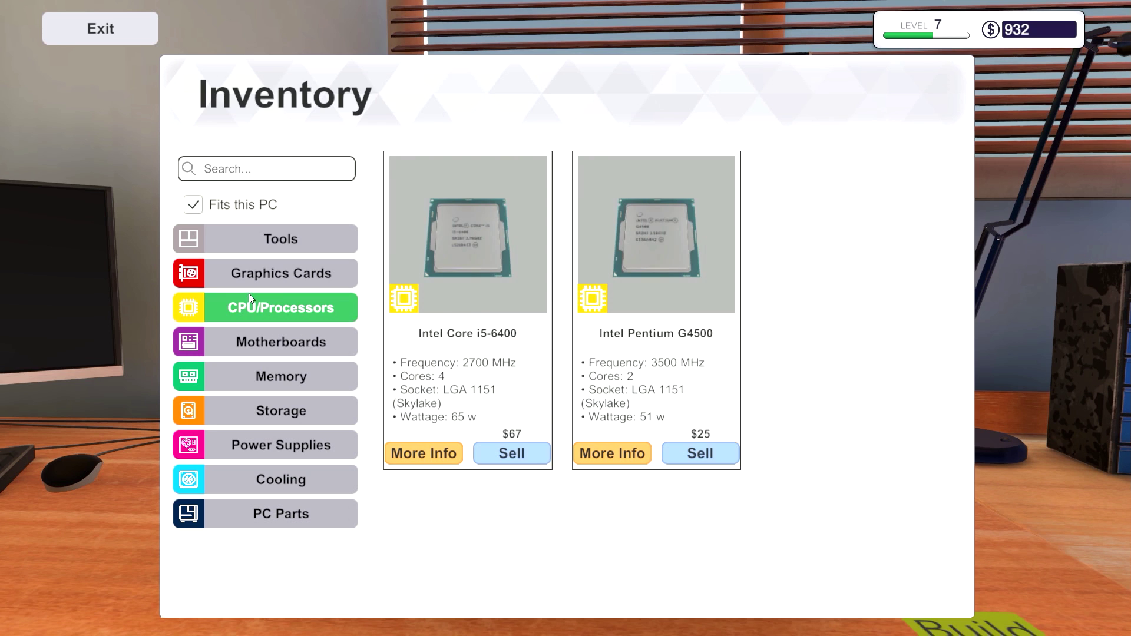
left_click(661, 252)
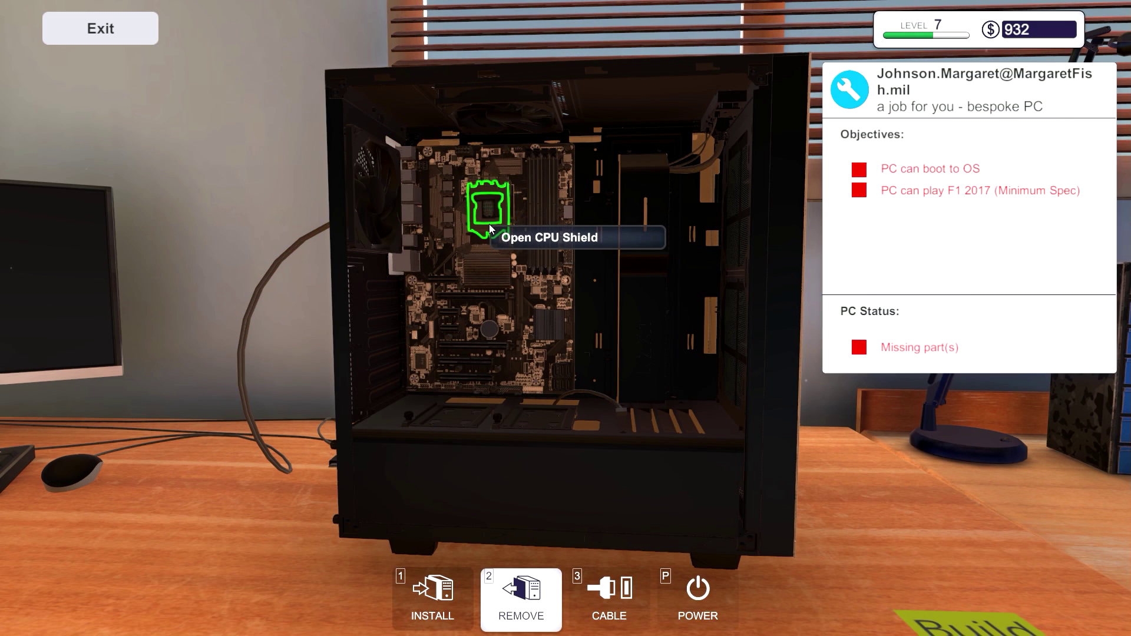
left_click(488, 224)
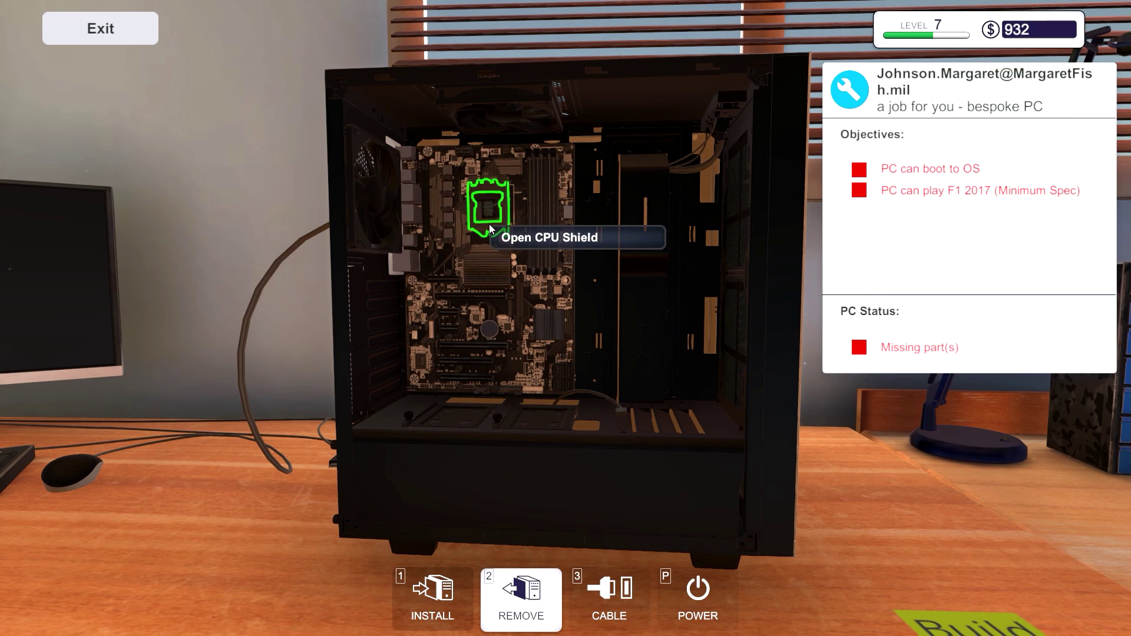
left_click(431, 591)
left_click(646, 273)
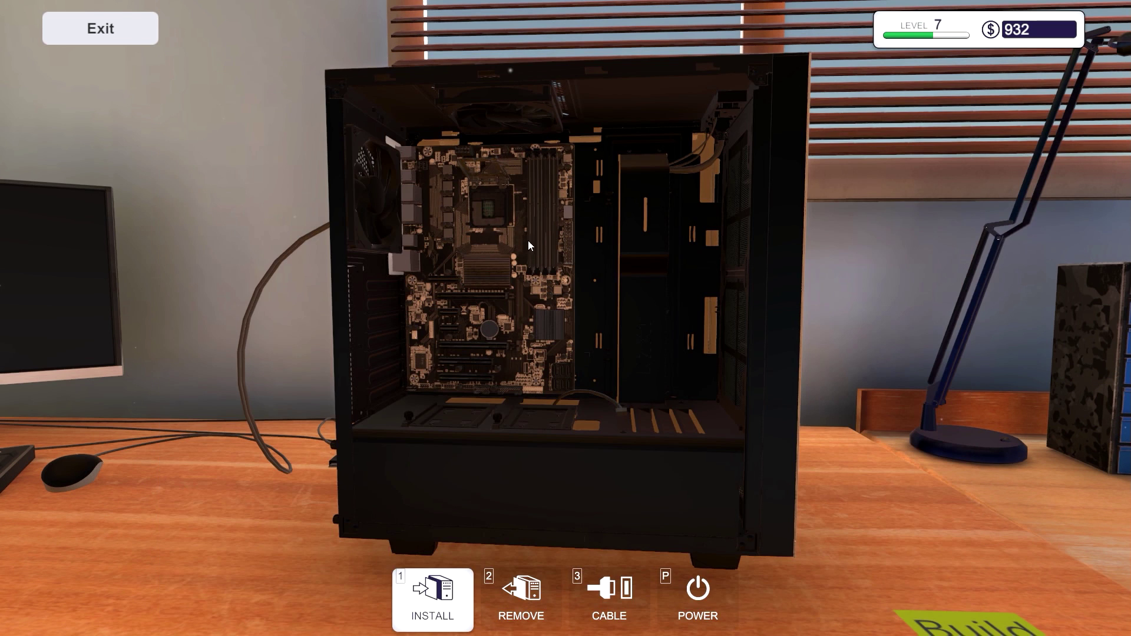
key("2")
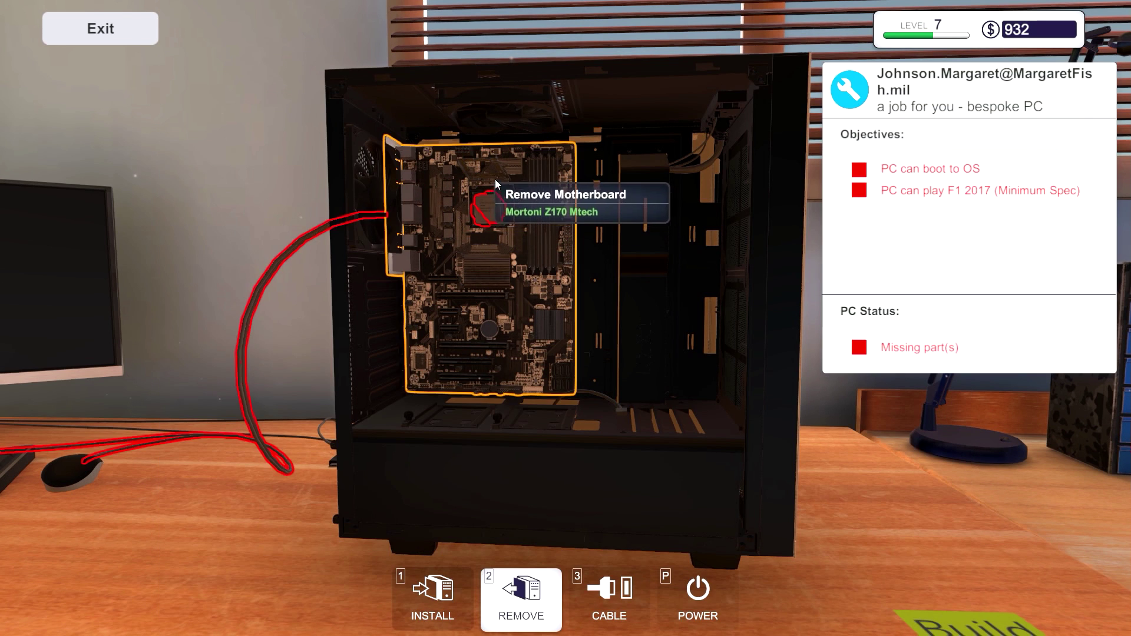
left_click(484, 212)
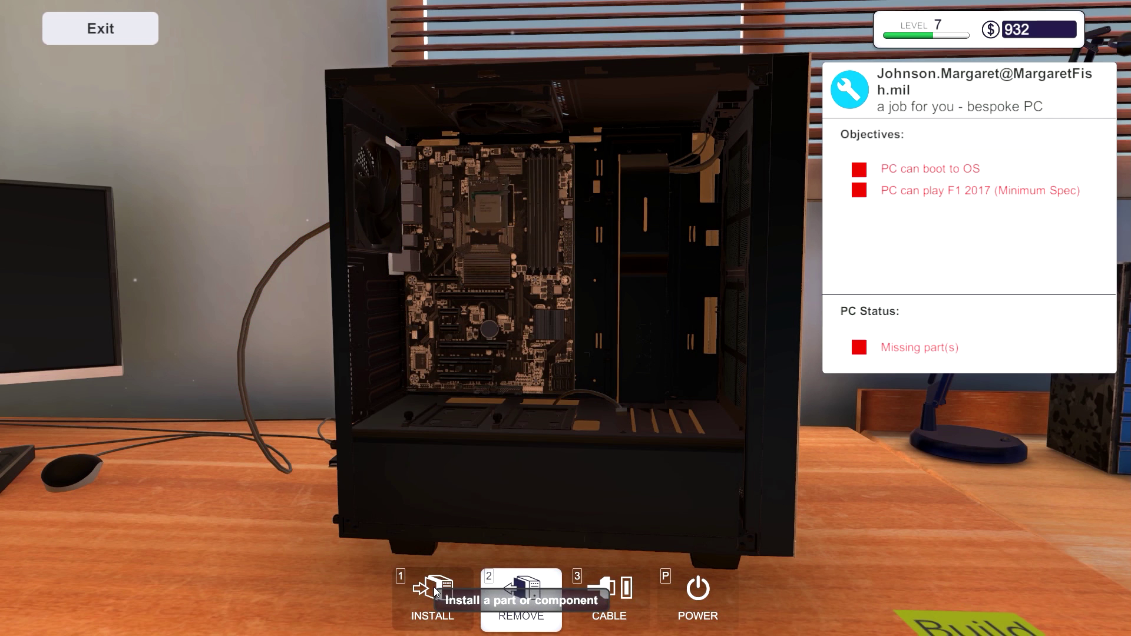
Step: Apply thermal paste to the Pentium G4500 and list the cooling parts in inventory
left_click(436, 591)
left_click(268, 238)
left_click(467, 265)
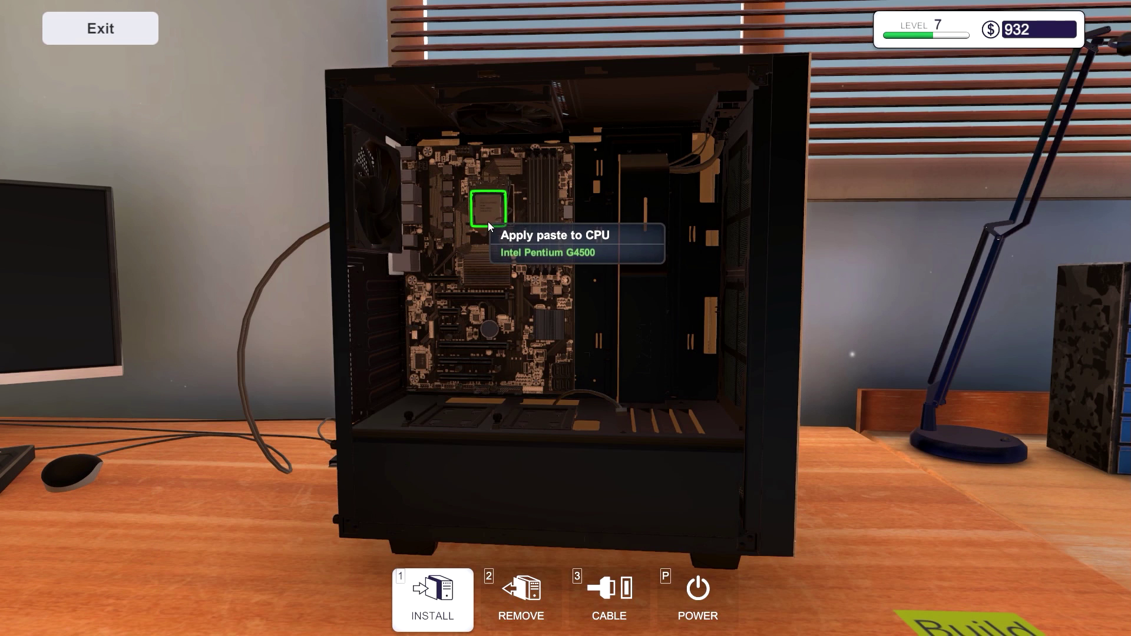
left_click(494, 217)
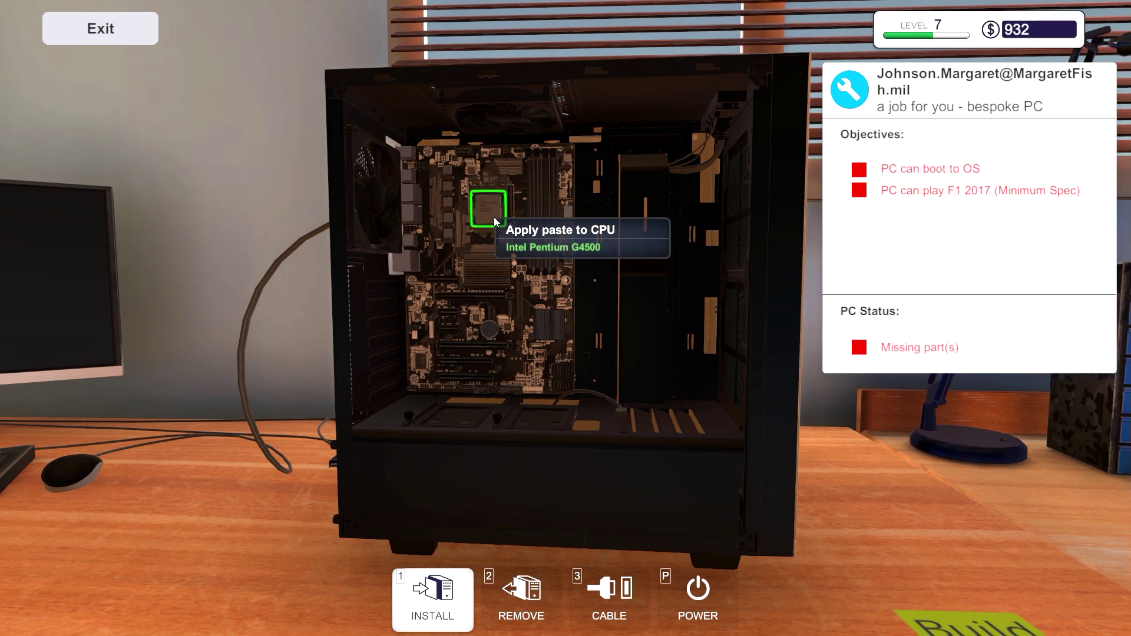
left_click(439, 591)
left_click(266, 479)
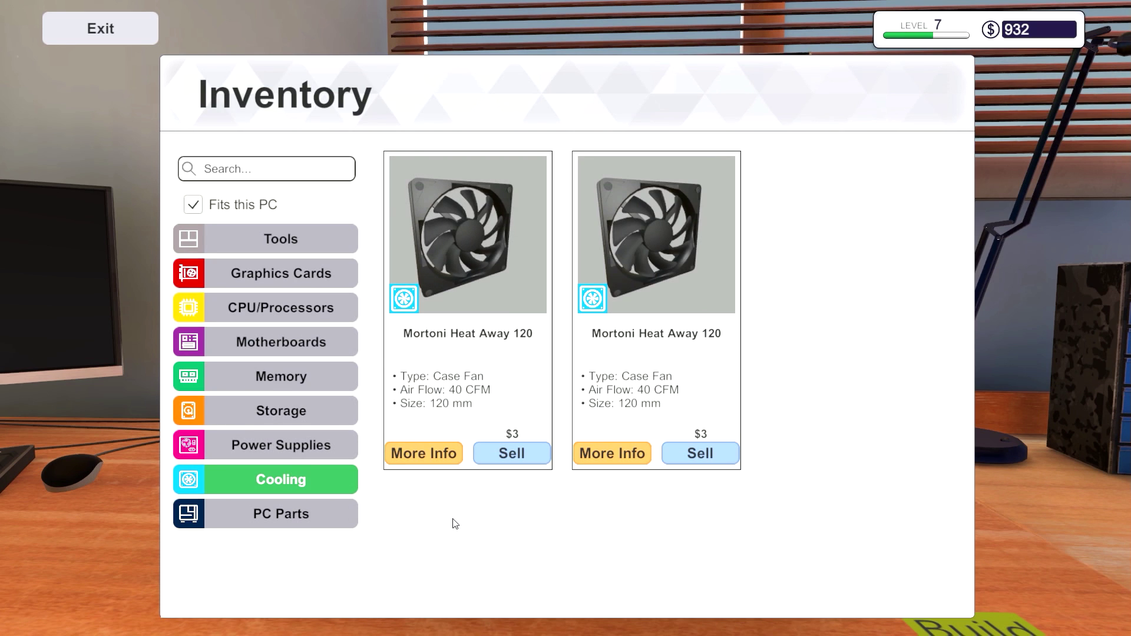
Step: Browse the shop's coolers and view the Mortoni Thermal 100 details
key("Escape")
key("Escape")
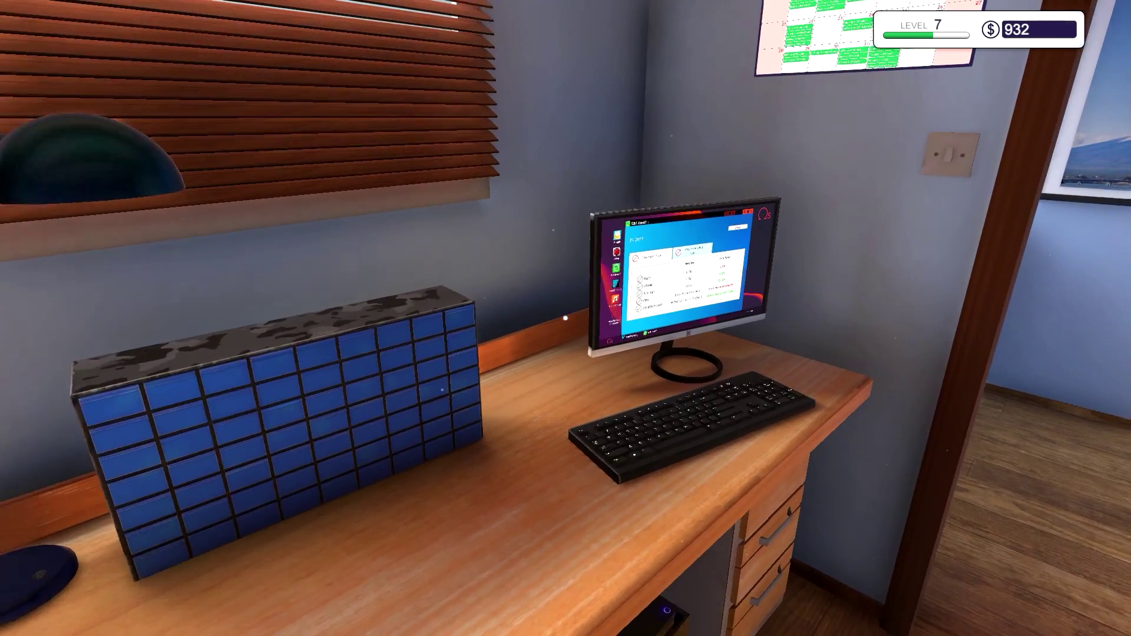
left_click(564, 316)
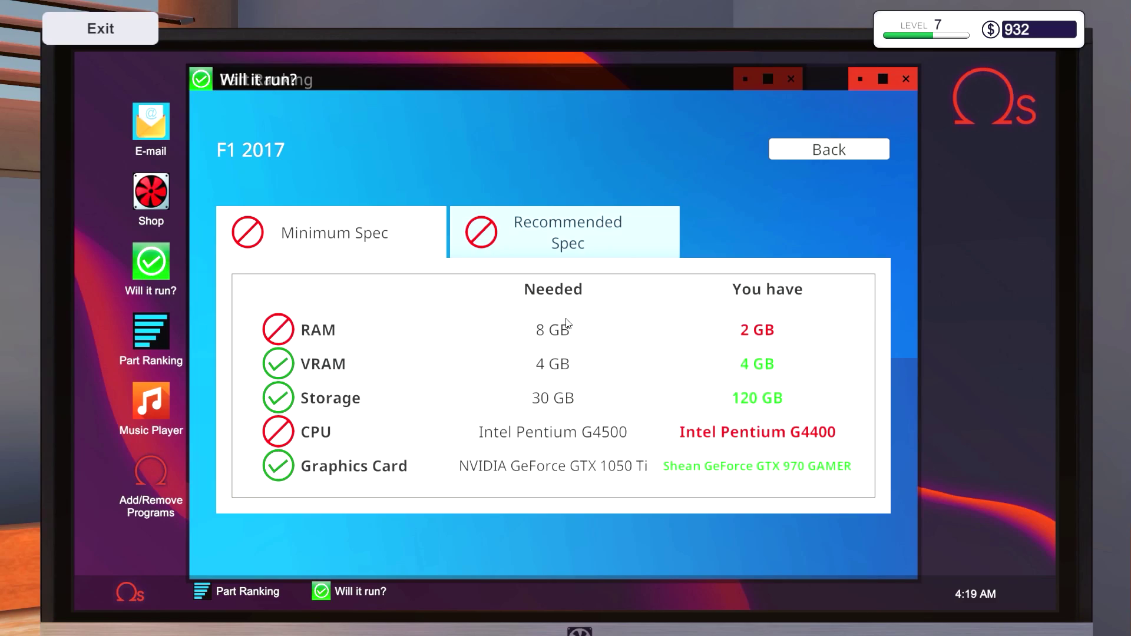
left_click(140, 179)
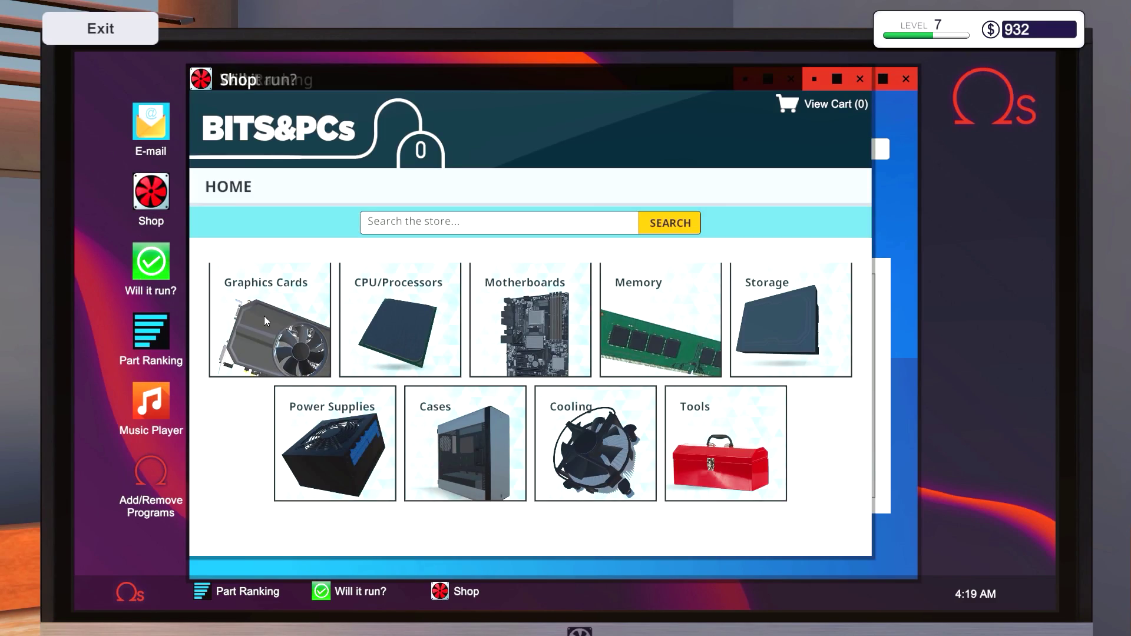
left_click(587, 433)
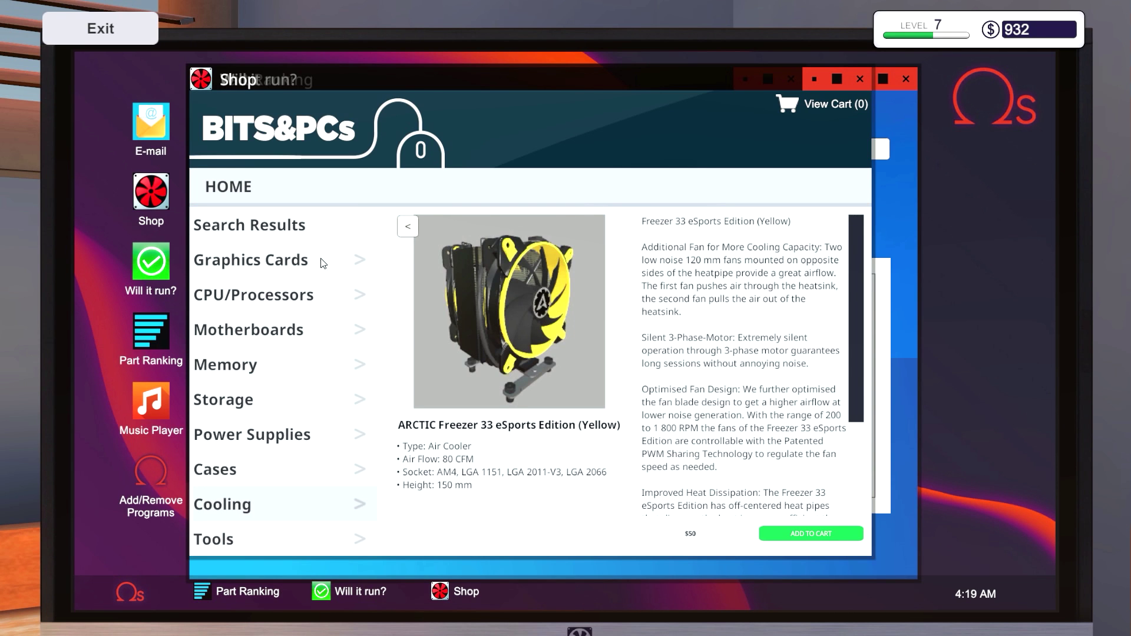
left_click(408, 229)
scroll(488, 371, "down", 3)
scroll(488, 373, "down", 3)
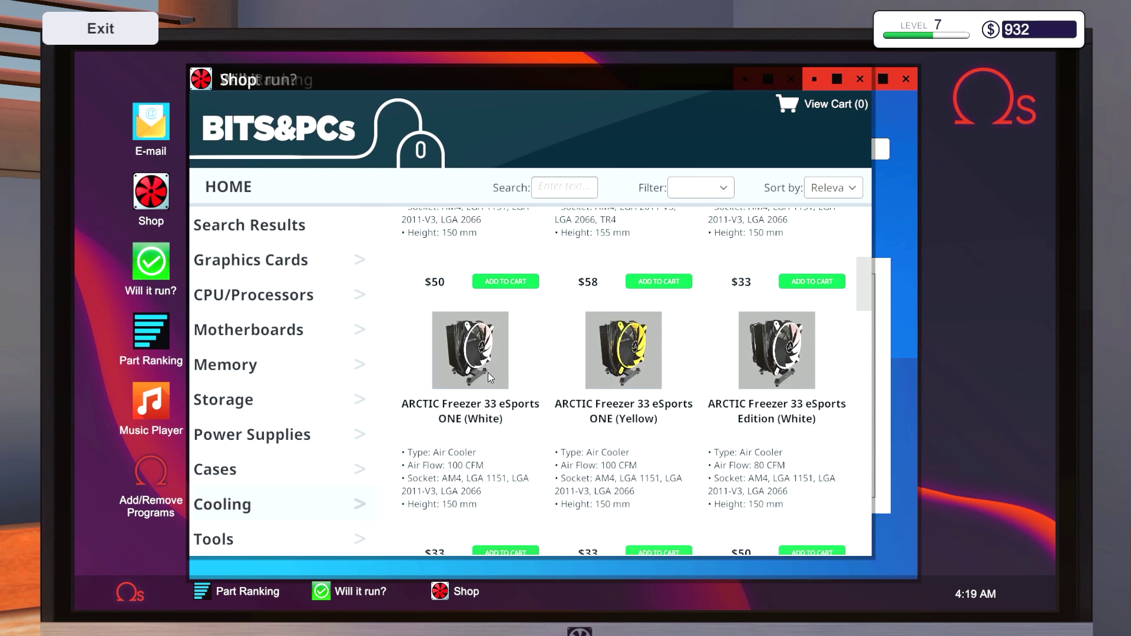
scroll(489, 372, "down", 3)
scroll(489, 376, "down", 3)
scroll(477, 388, "down", 2)
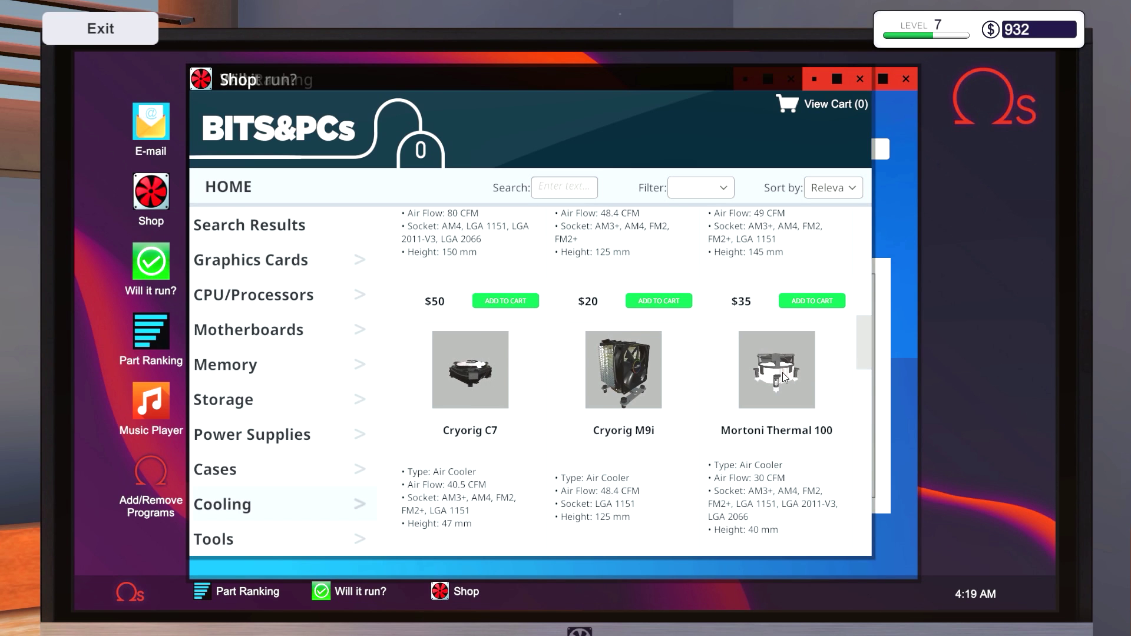
left_click(799, 385)
key("Escape")
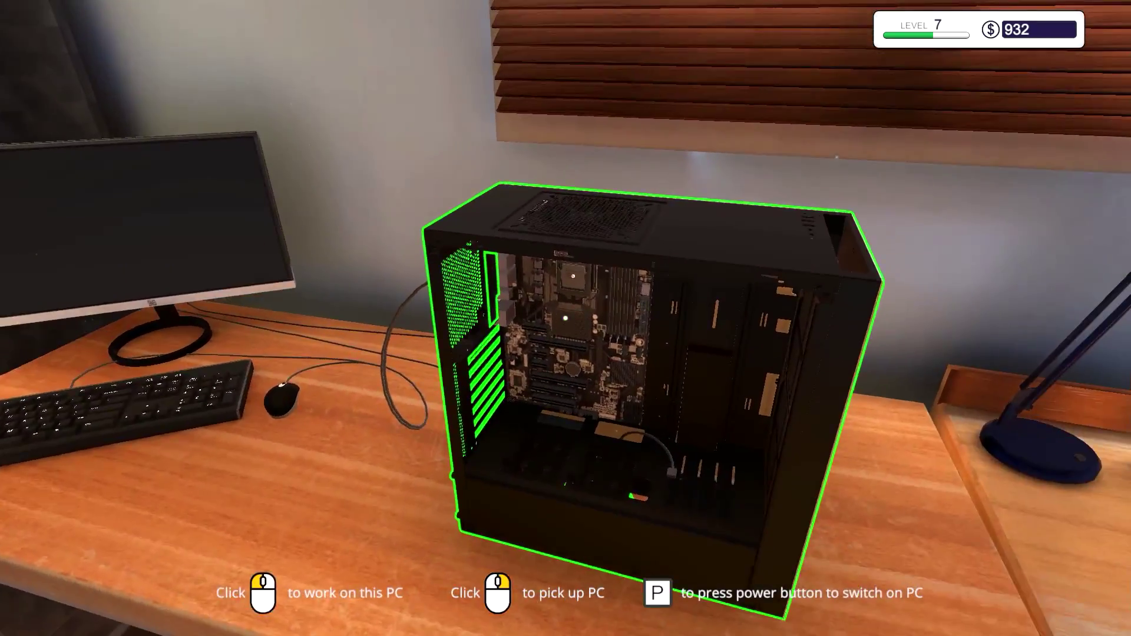
Step: Switch from the bespoke PC to working on the upgrade job's PC
left_click(565, 317)
key("Escape")
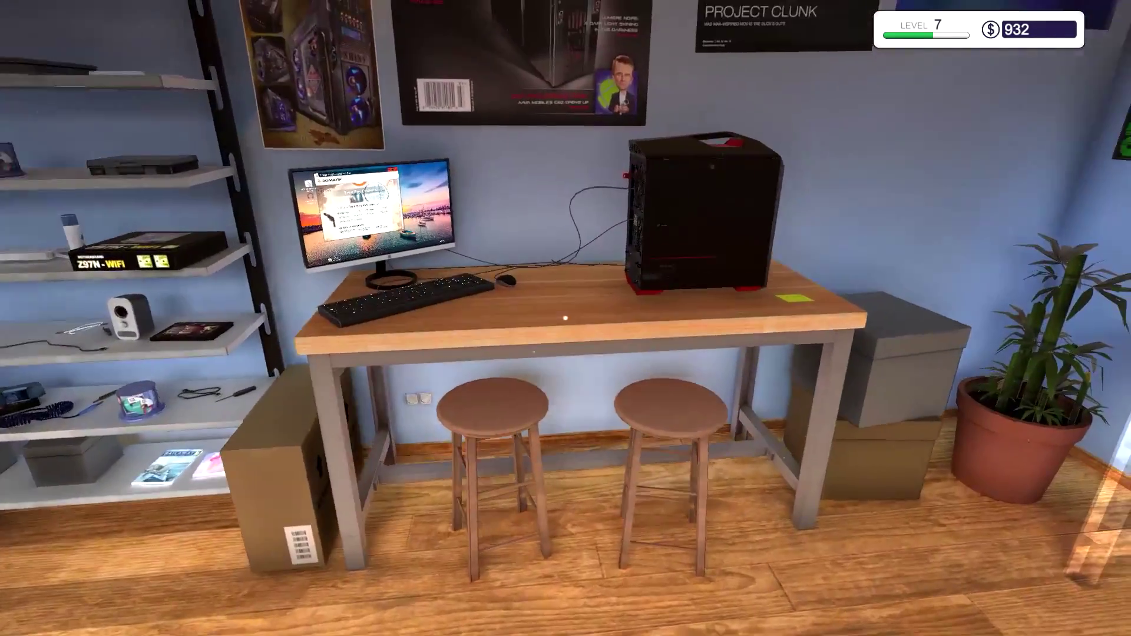
left_click(565, 318)
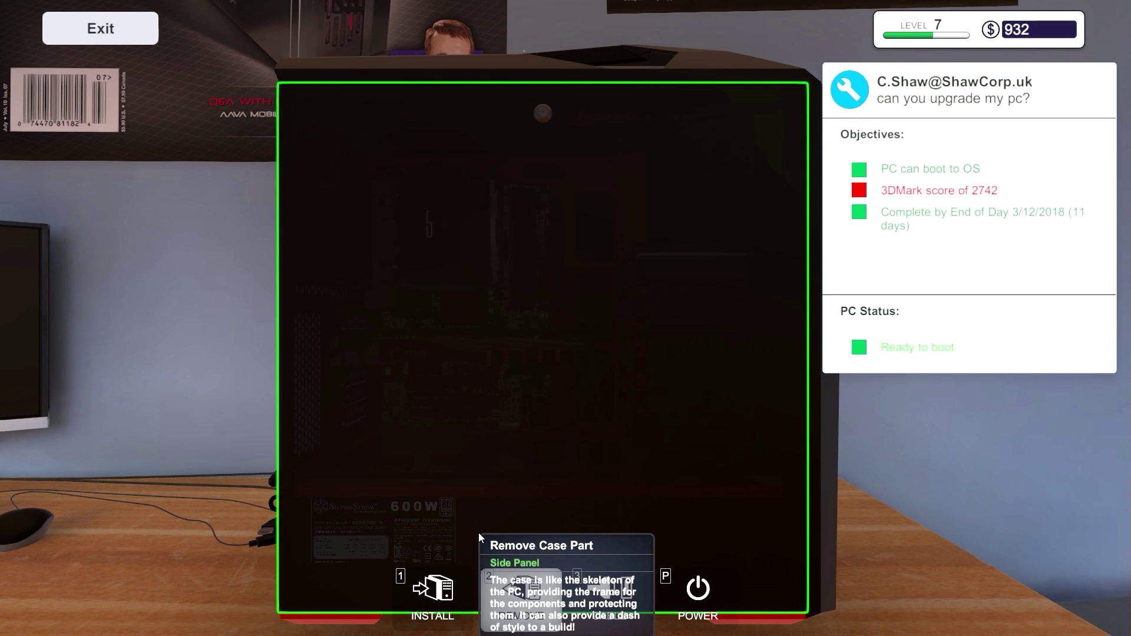
Step: Remove the side panel, RAM, Cryorig H7 cooler and Intel Core i3-6100
key("2")
left_click(293, 487)
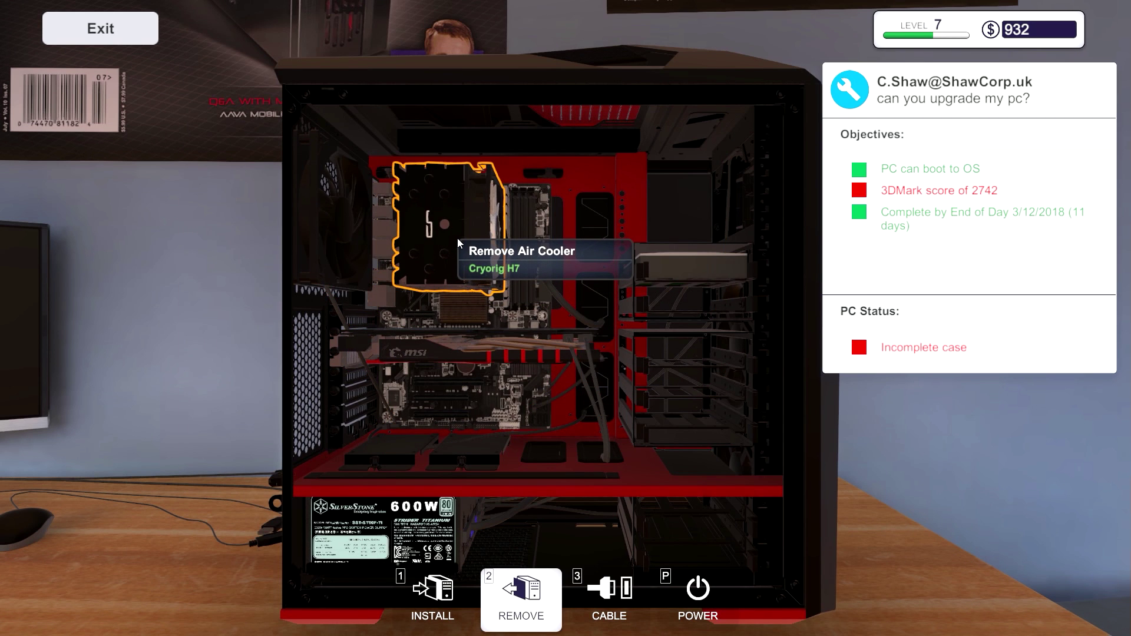
right_click(490, 170)
left_click(520, 176)
left_click(474, 205)
left_click(487, 244)
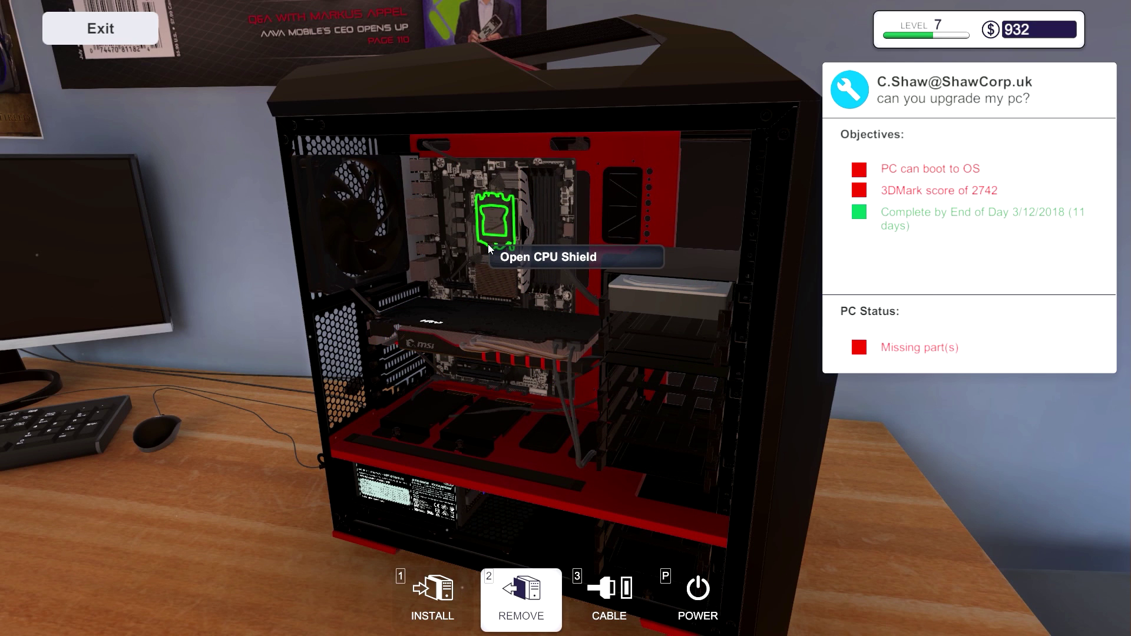
left_click(497, 236)
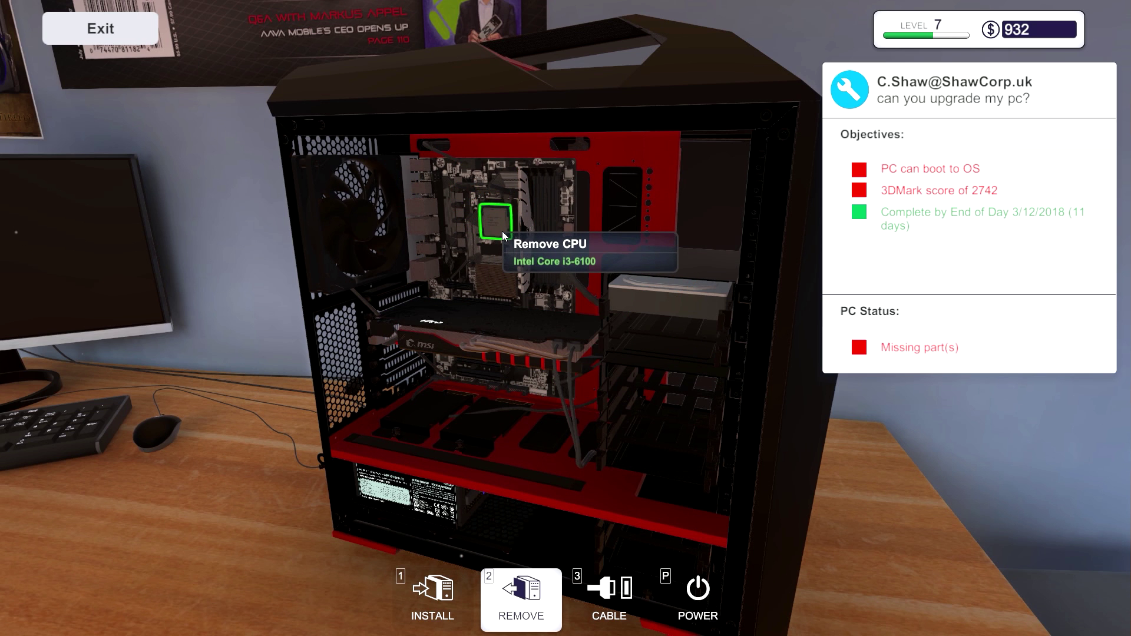
left_click(502, 231)
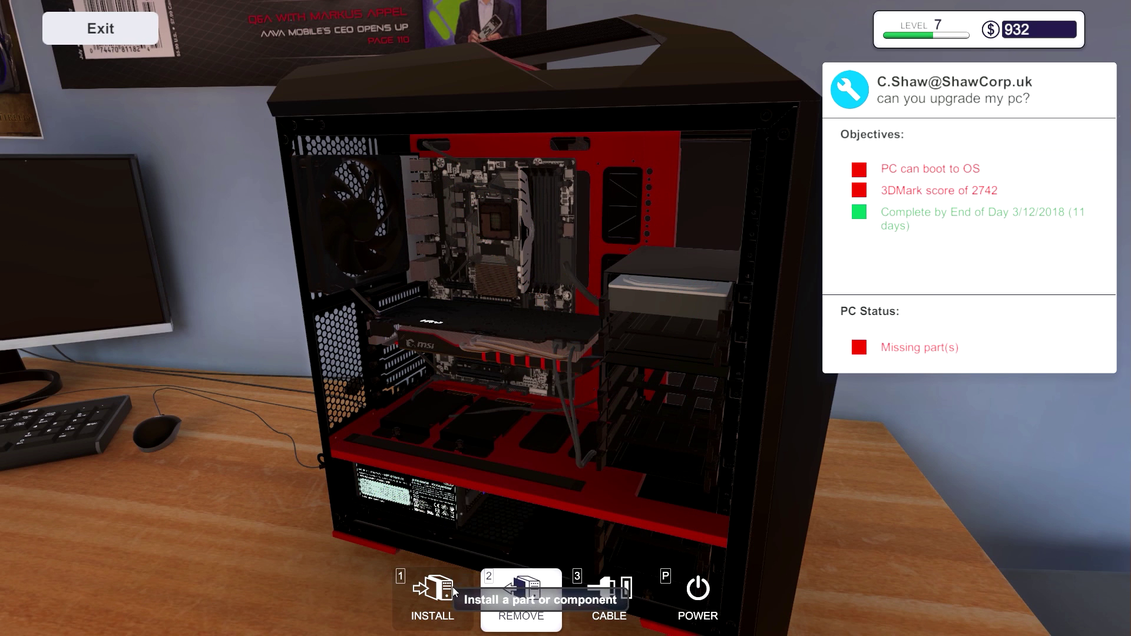
Step: Seat the Intel Core i5-6400 in the socket and close the CPU shield
left_click(513, 583)
left_click(261, 316)
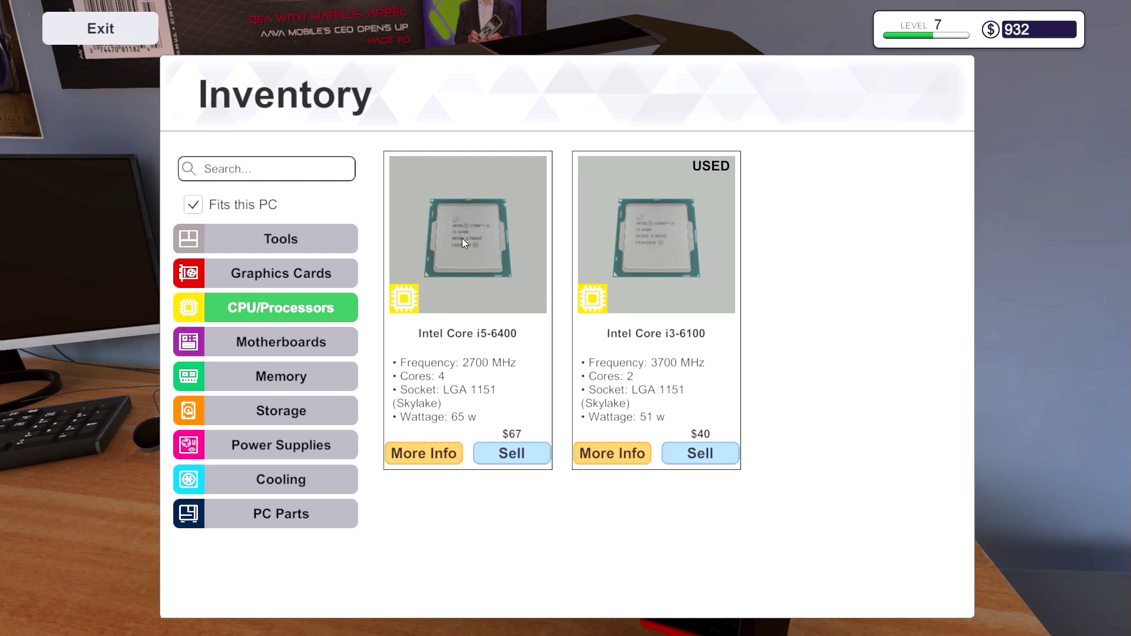
left_click(462, 238)
left_click(483, 220)
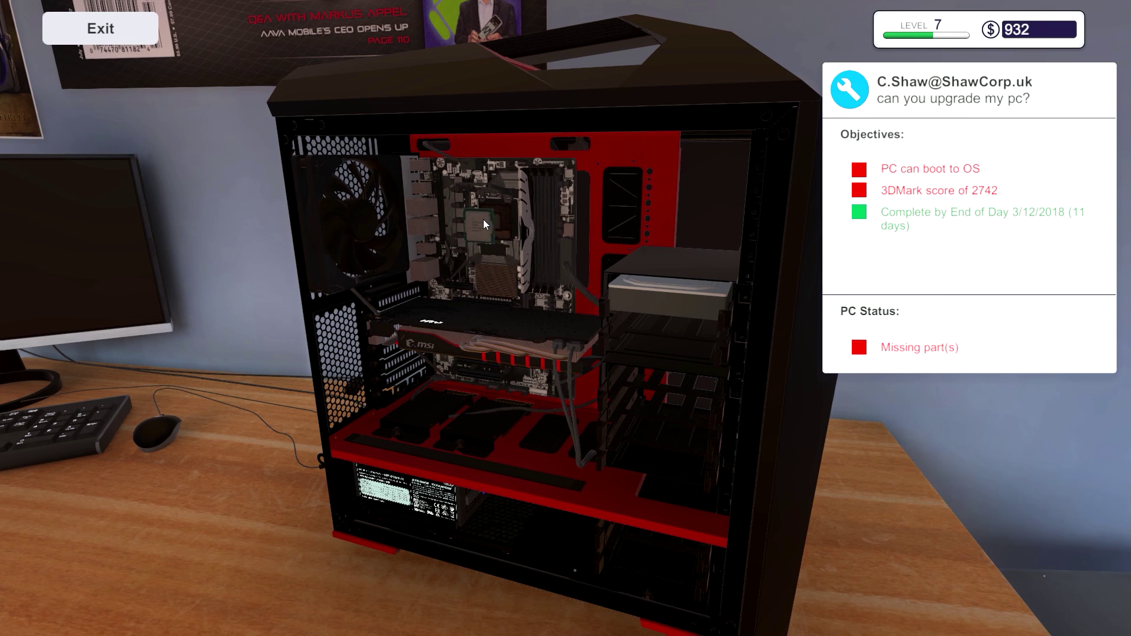
key("2")
left_click(483, 219)
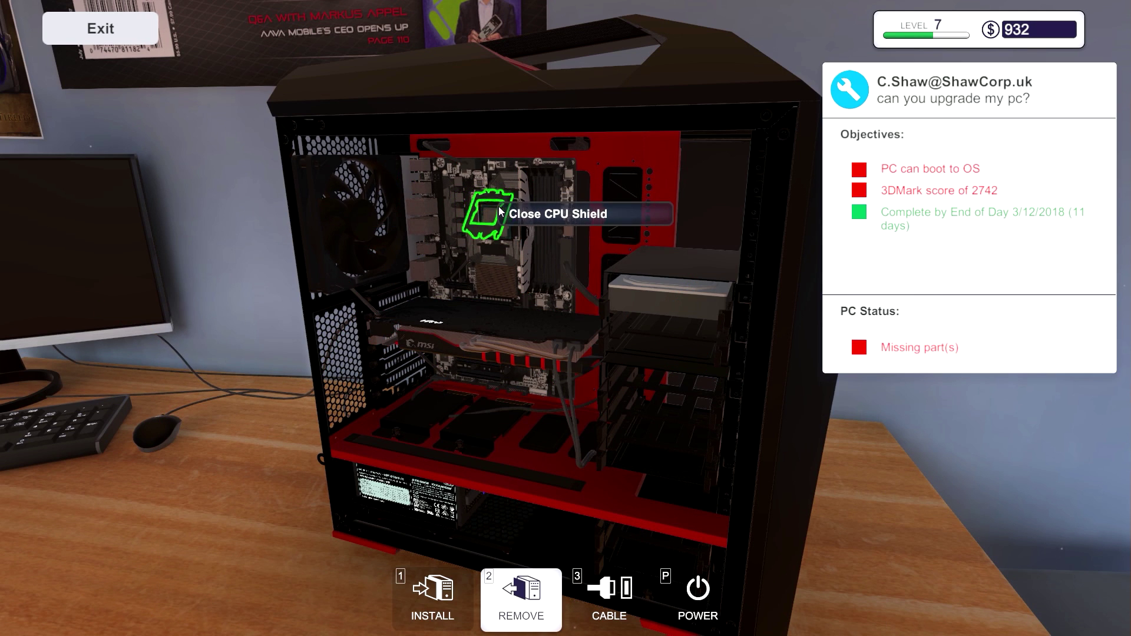
Step: Apply thermal paste to the i5-6400 and refit the Cryorig H7 cooler
left_click(417, 598)
left_click(271, 238)
left_click(492, 226)
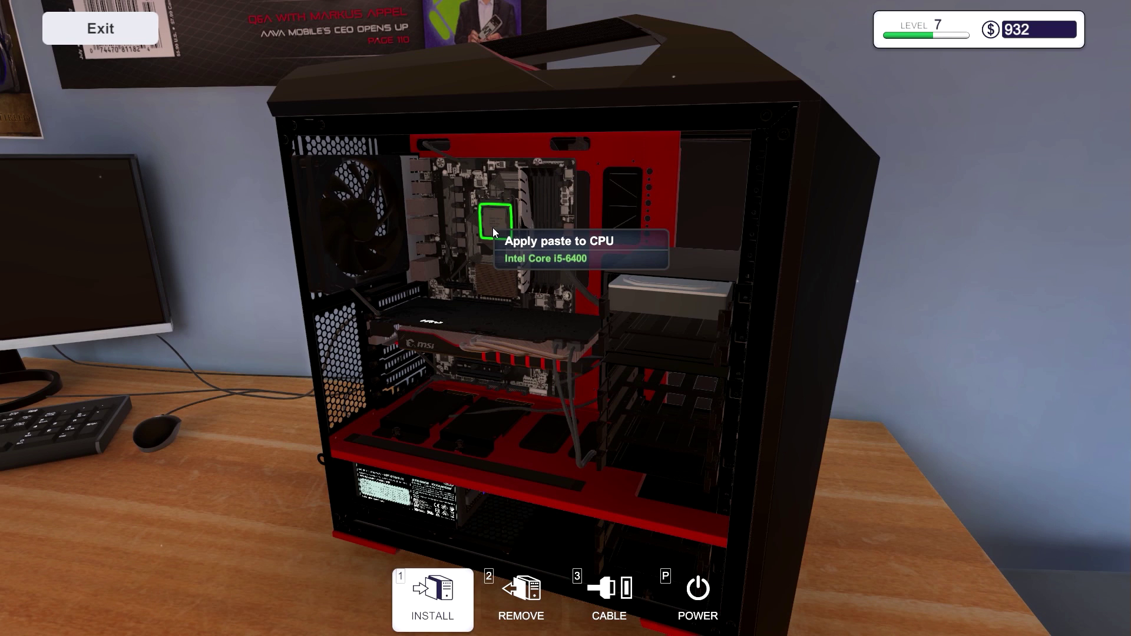
left_click(433, 598)
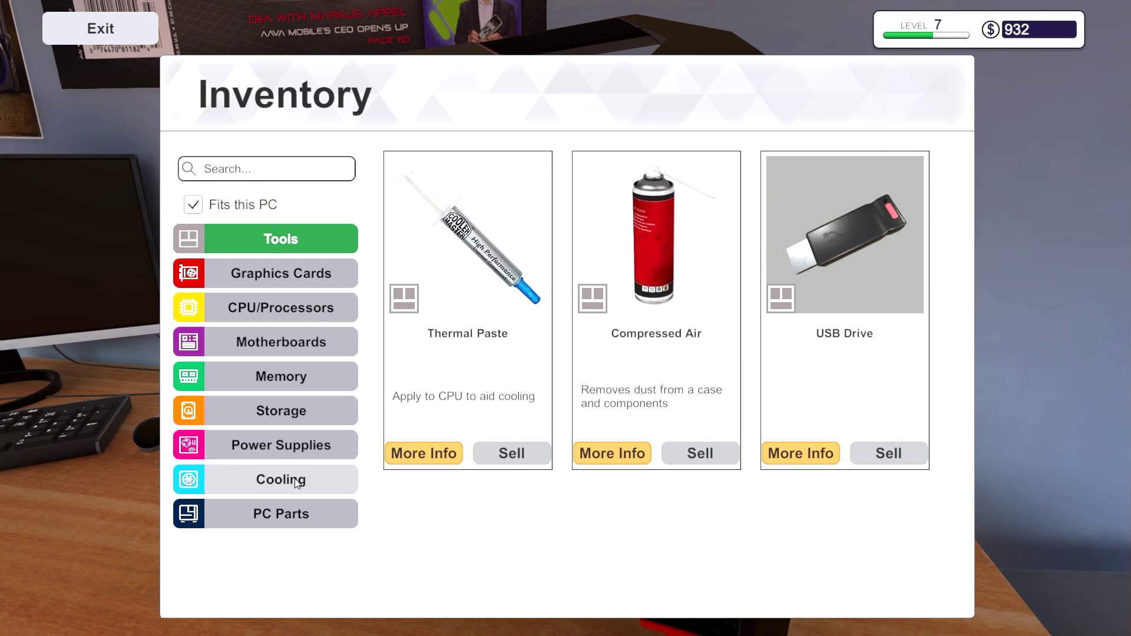
left_click(280, 479)
left_click(783, 258)
left_click(484, 220)
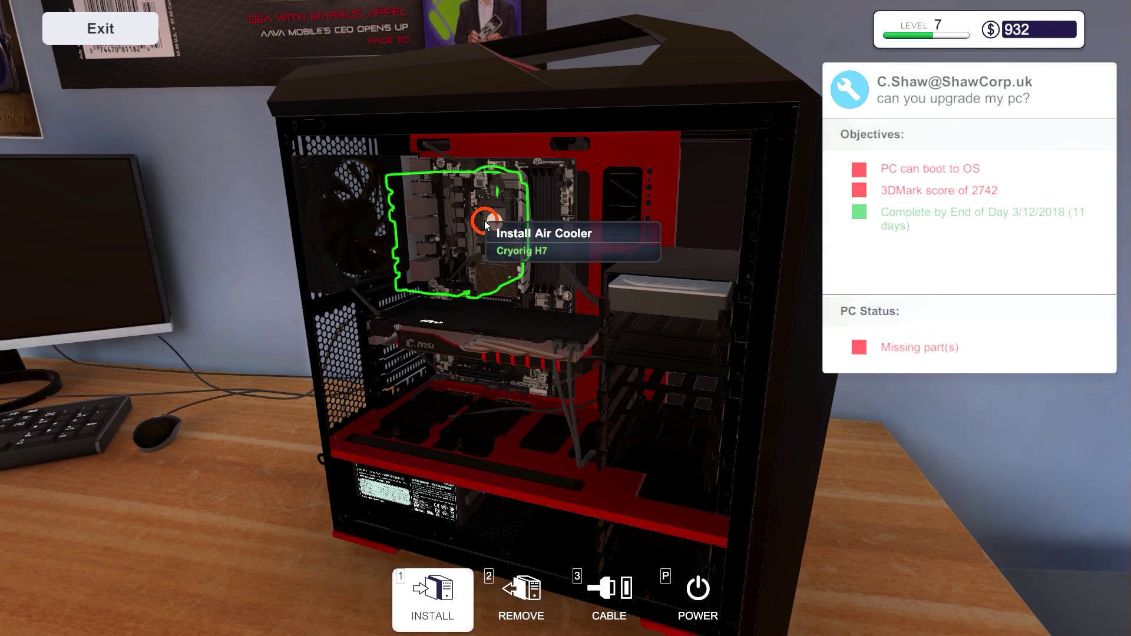
key("2")
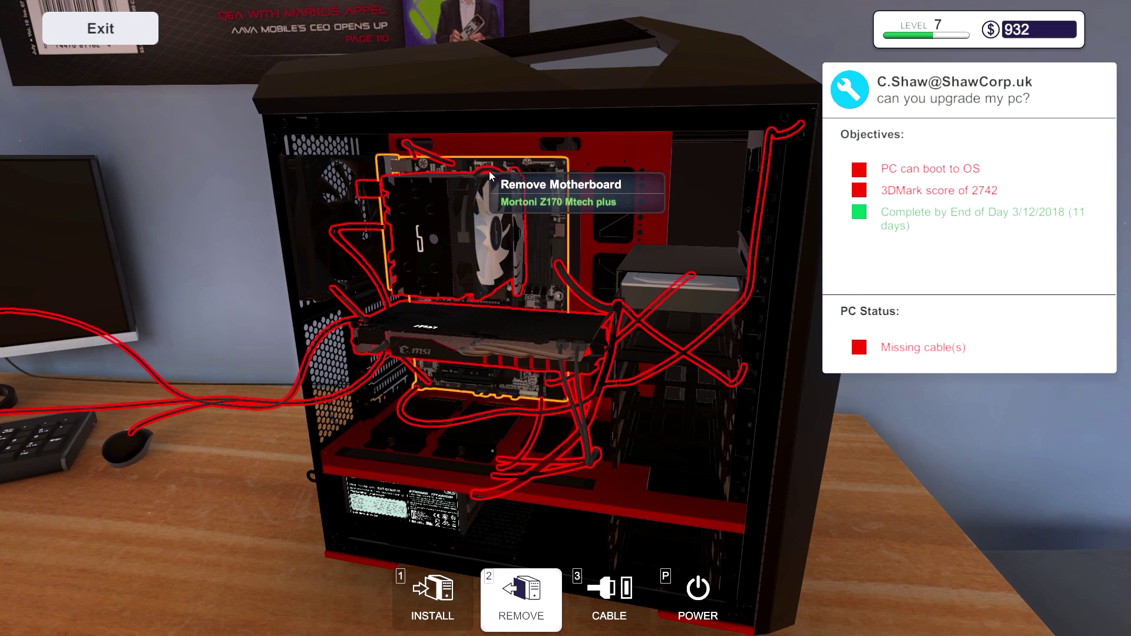
Step: Connect the air cooler's cable
left_click(631, 597)
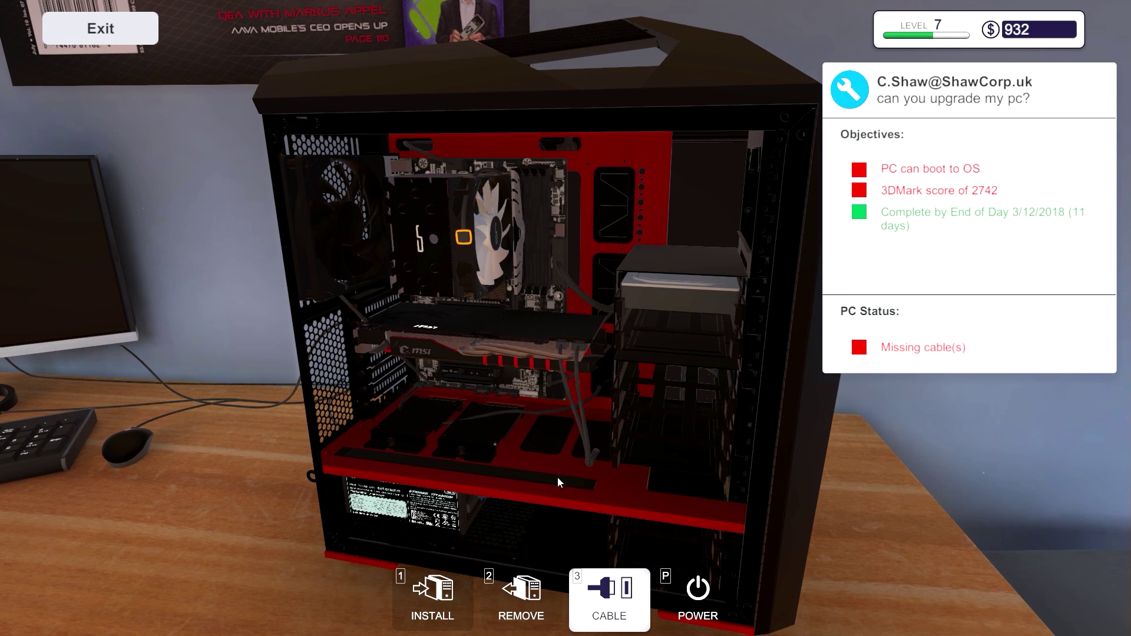
left_click(460, 240)
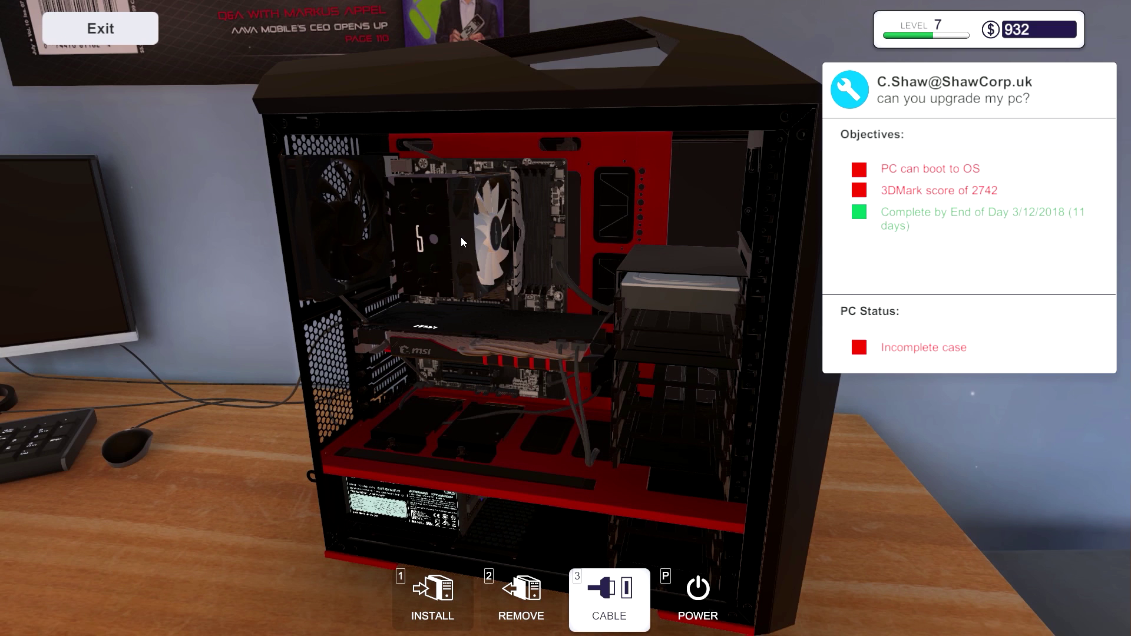
left_click_drag(465, 230, 420, 352)
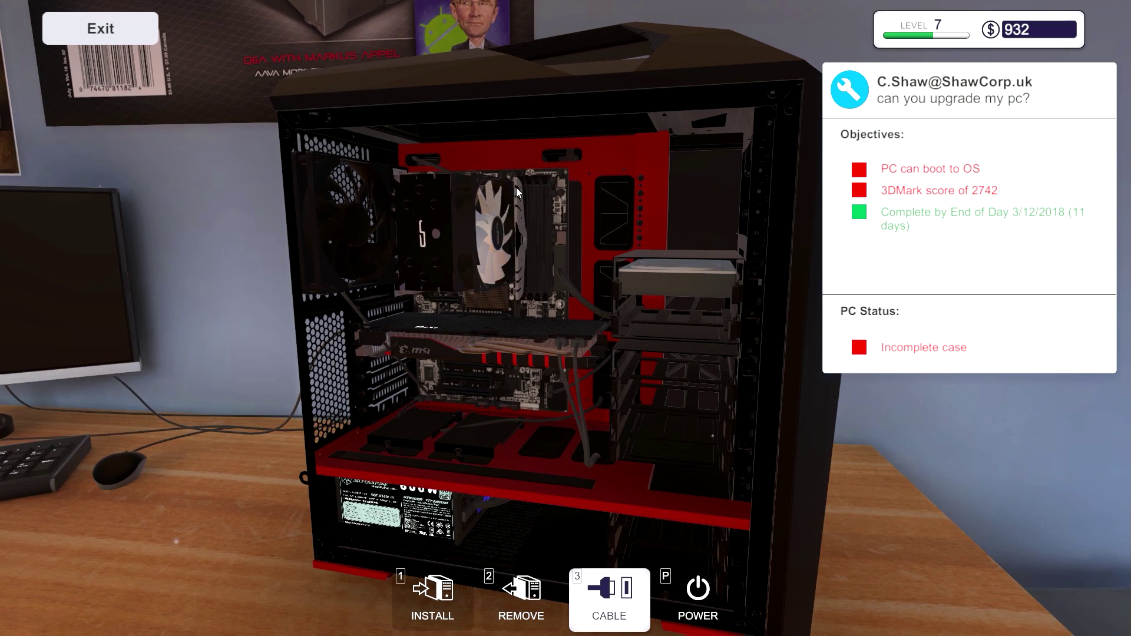
left_click(432, 594)
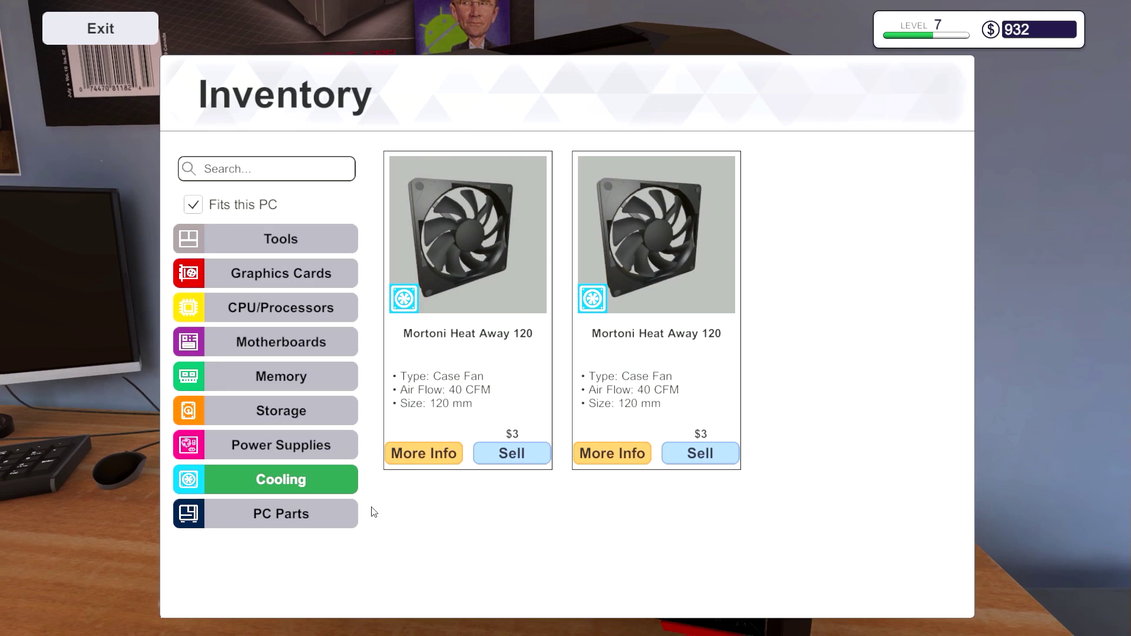
key("Escape")
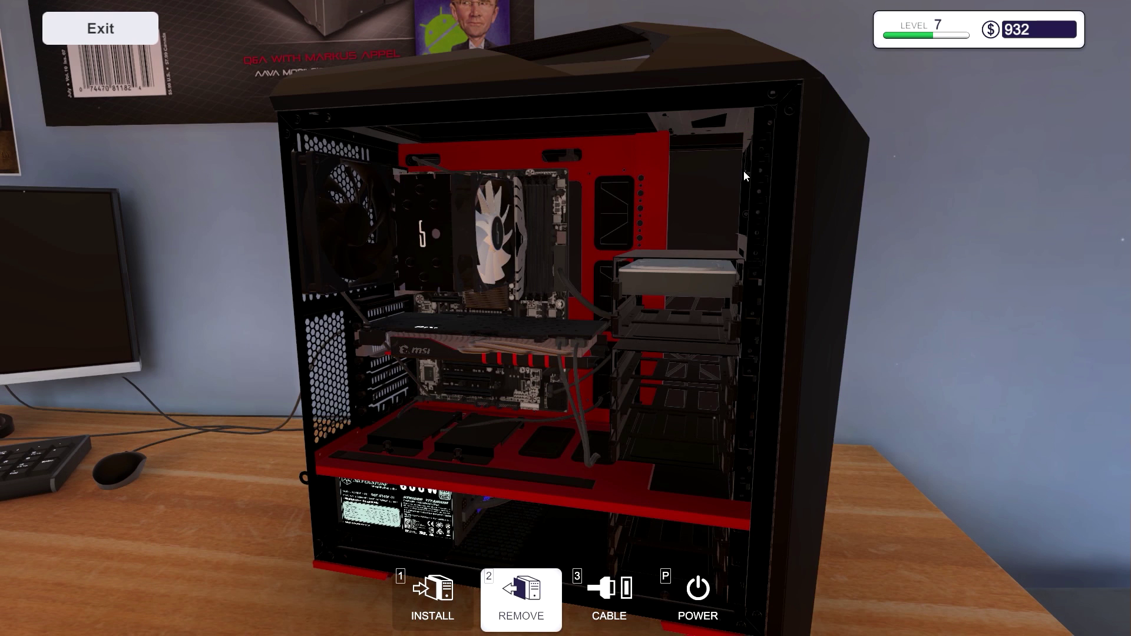
Step: Refit the side panel and launch 3DMark Advanced Edition on the desk computer
key("1")
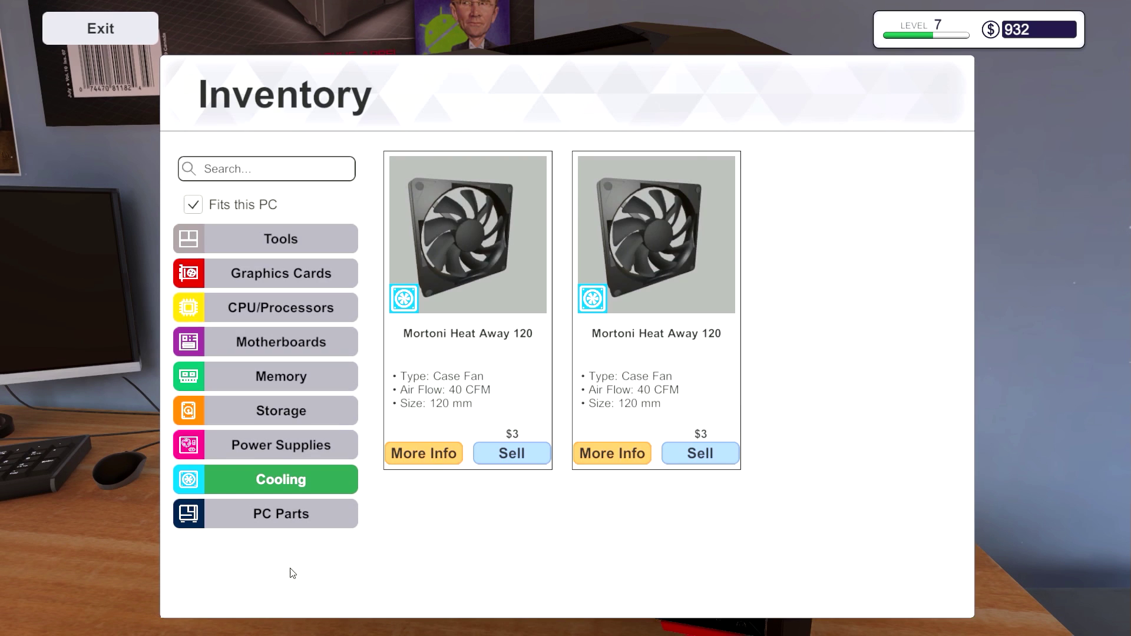
left_click(265, 513)
left_click(494, 234)
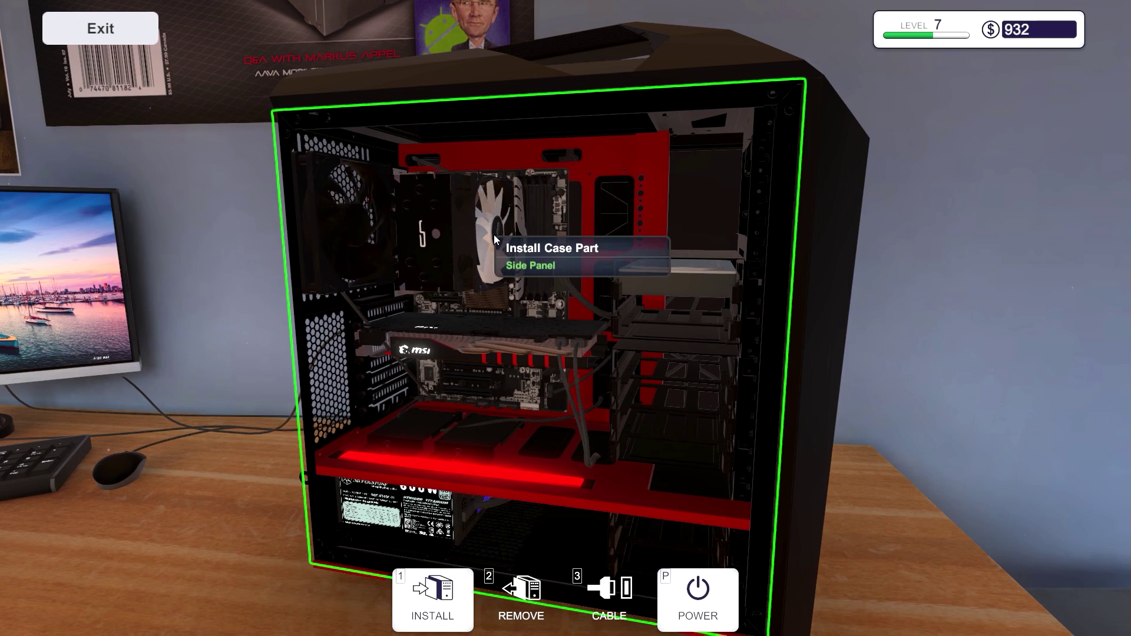
left_click(544, 209)
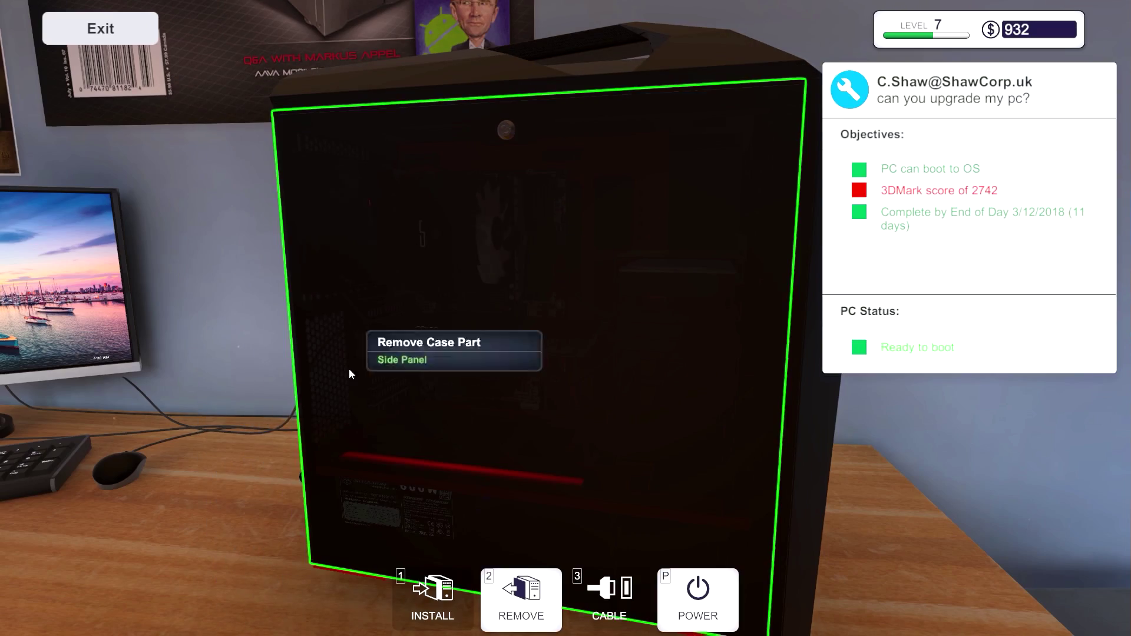
key("Escape")
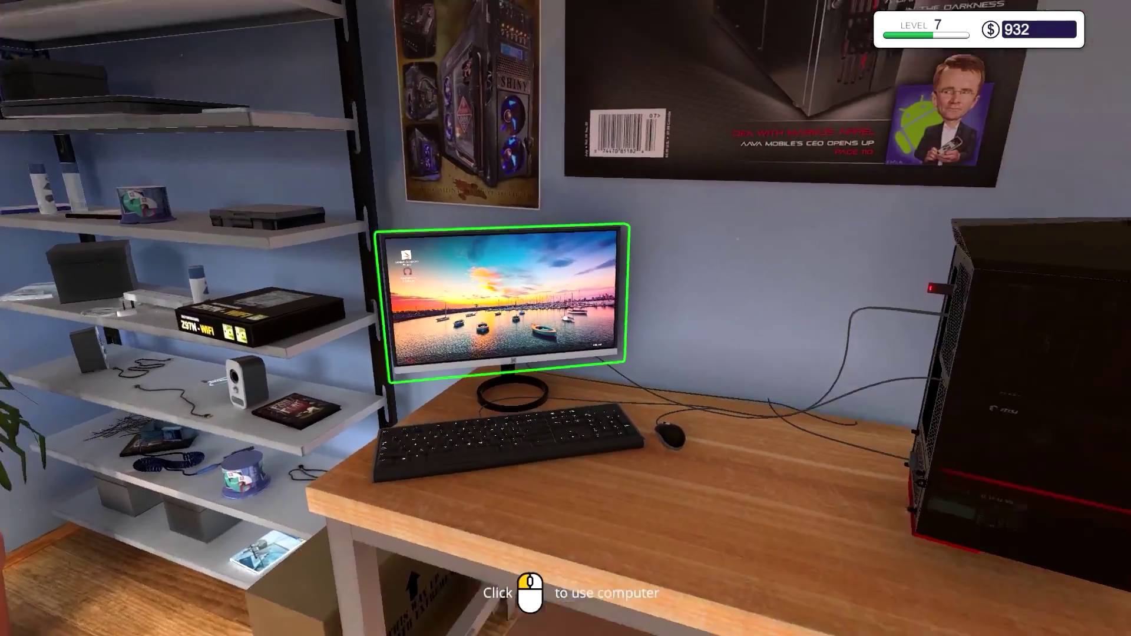
left_click(566, 318)
double_click(159, 128)
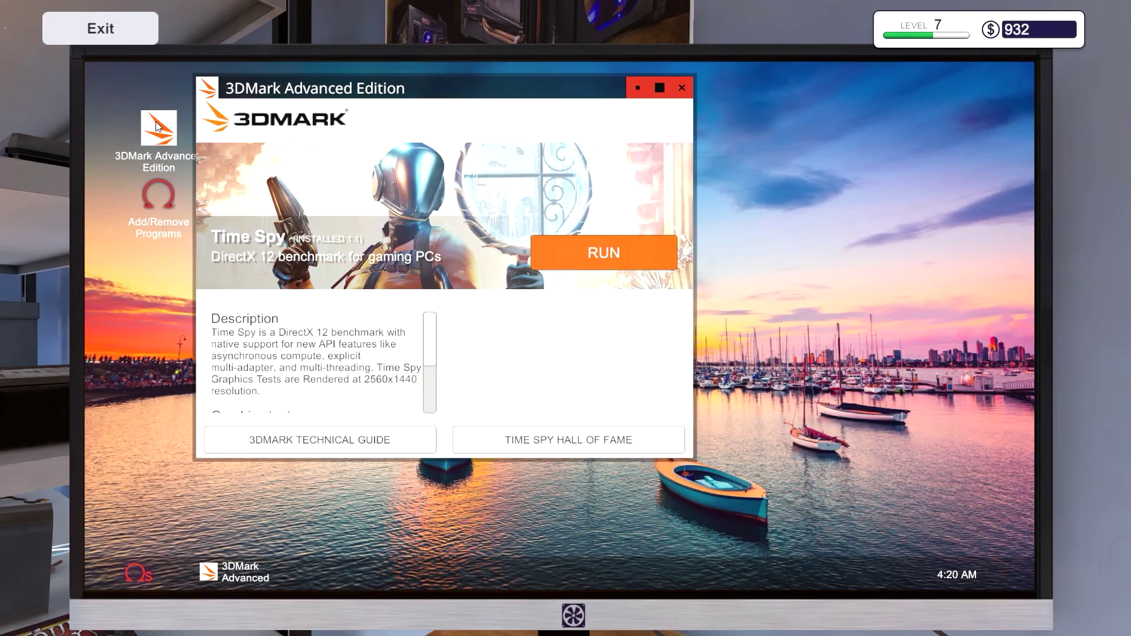
Step: Leave the computer and review the motherboards and memory sticks in the job PC's inventory
left_click(574, 256)
key("Escape")
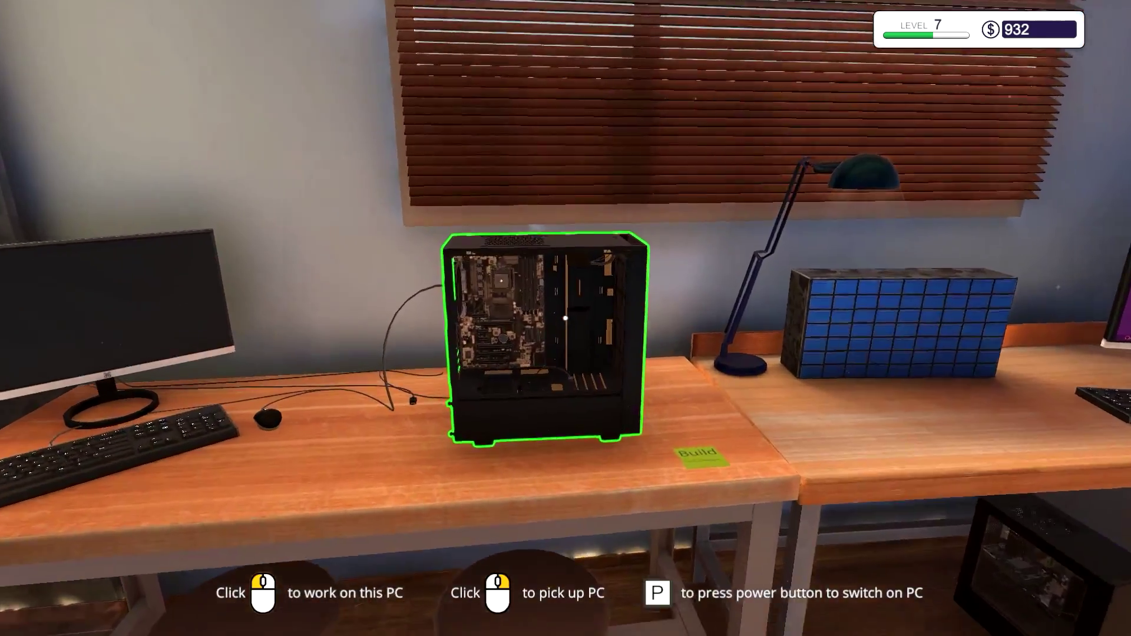
left_click(566, 319)
left_click(424, 582)
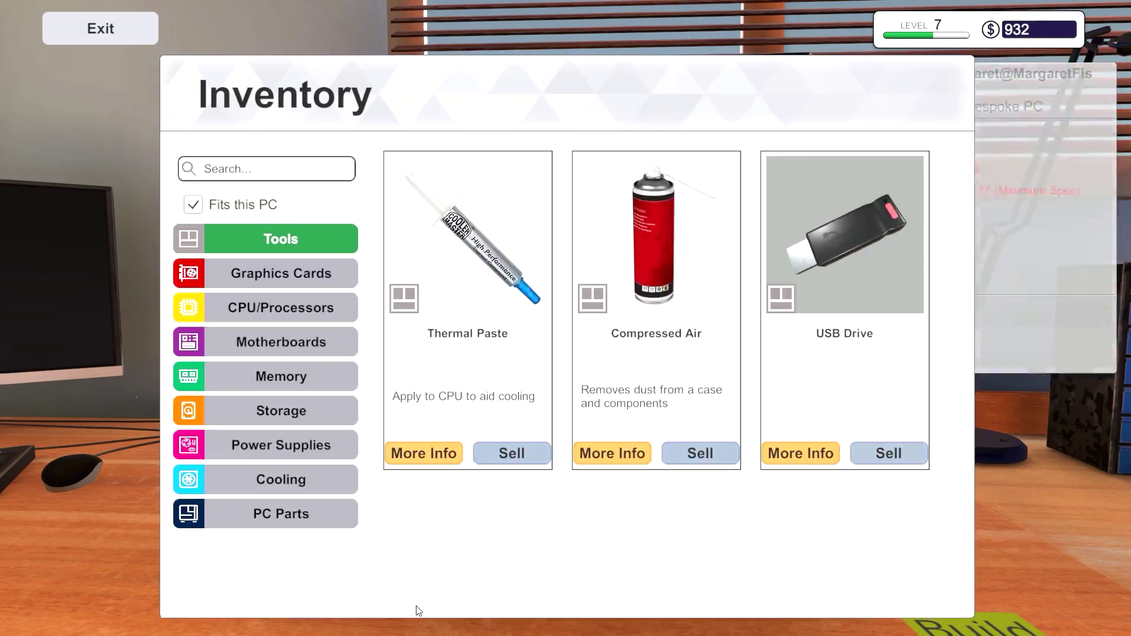
left_click(281, 342)
left_click(281, 371)
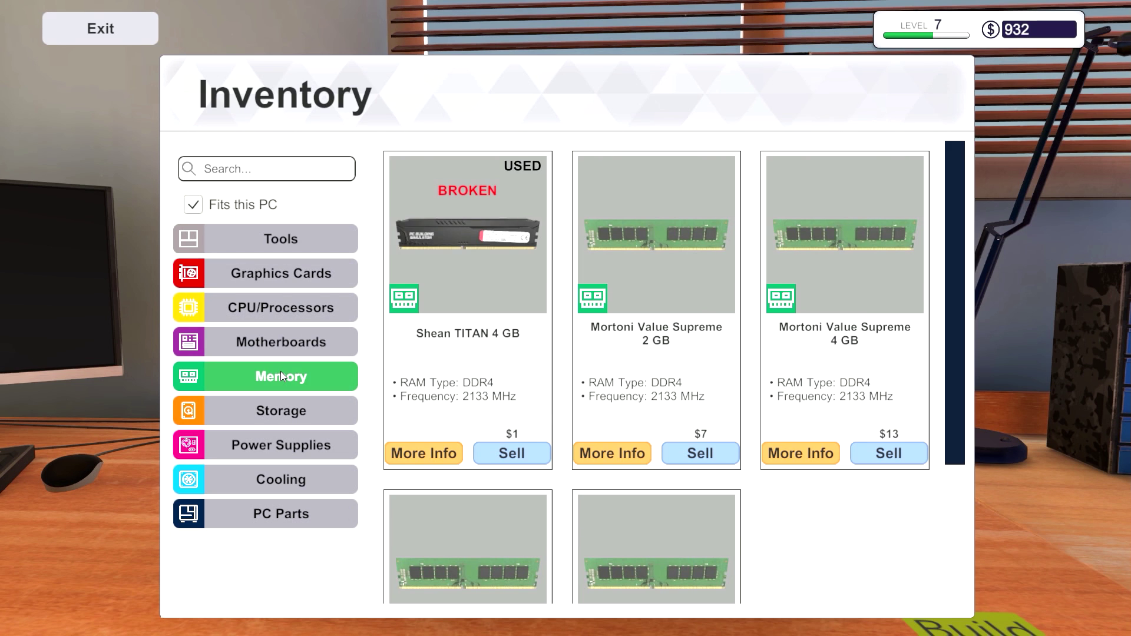
key("Escape")
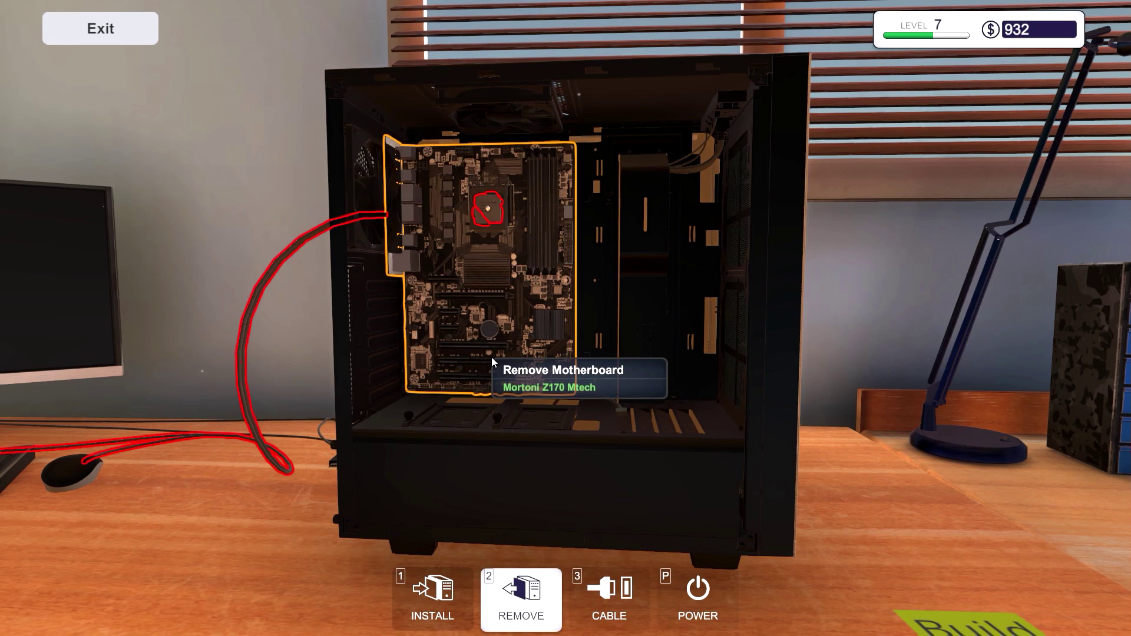
Step: On the desk computer, check the Part Ranking list and whether the build runs F1 2017
key("Escape")
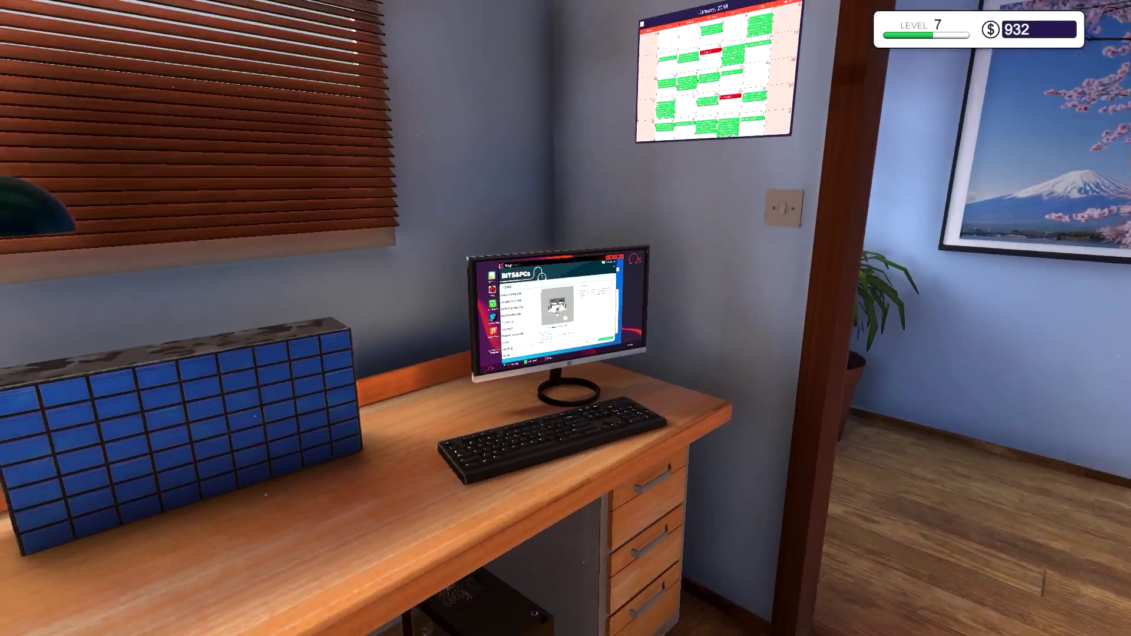
left_click(566, 318)
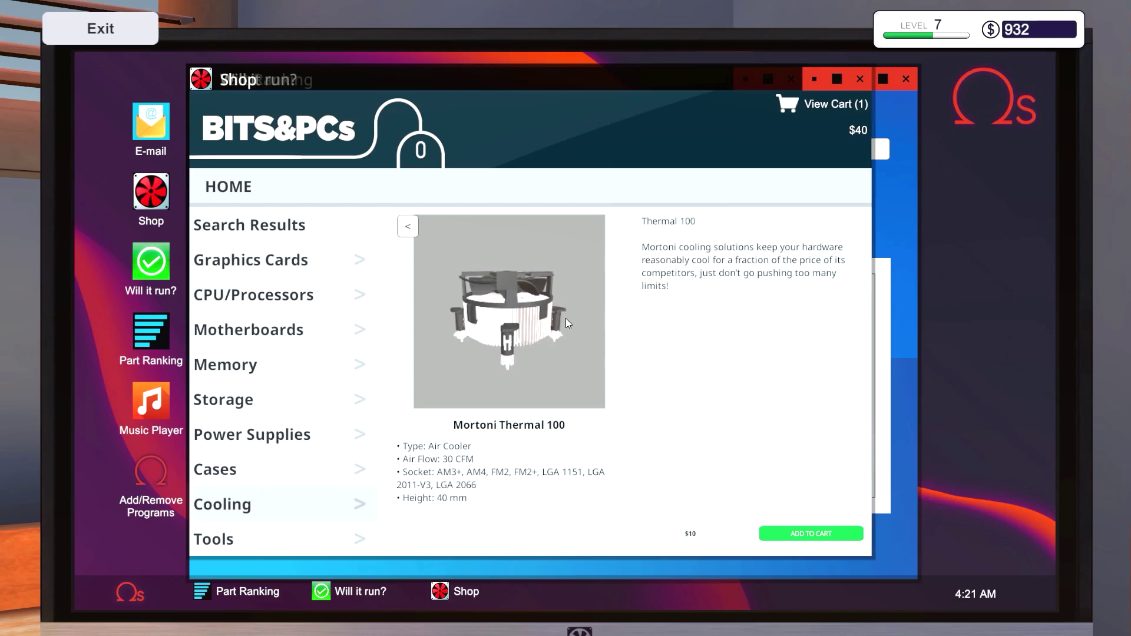
left_click(142, 332)
left_click(323, 585)
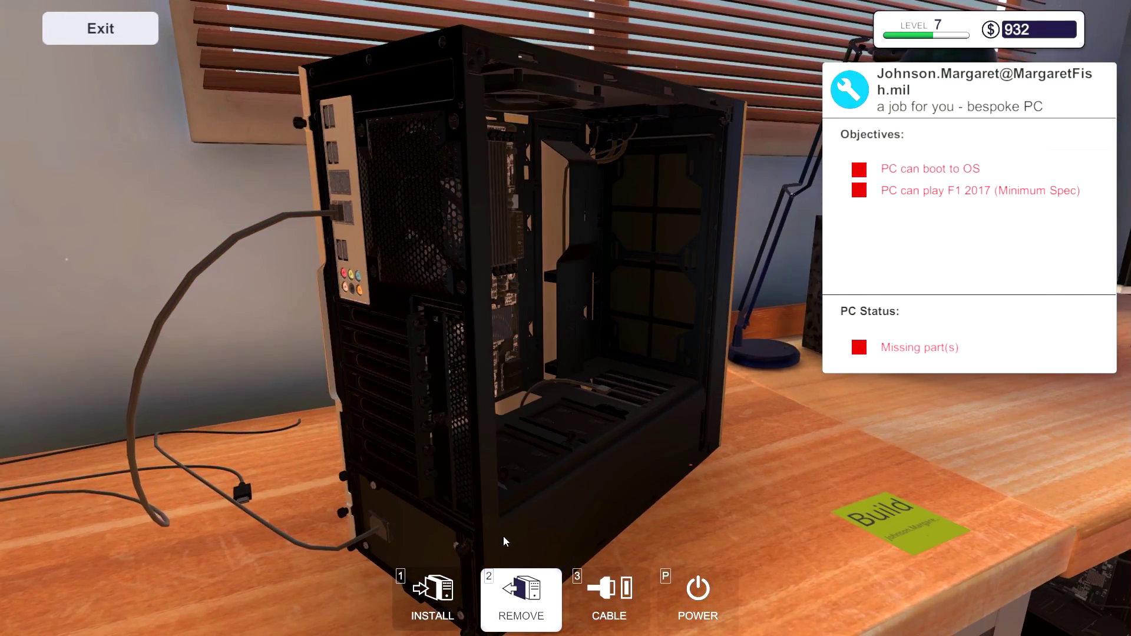
Step: Remove the PCI lock and two expansion-slot covers from the case
left_click(444, 414)
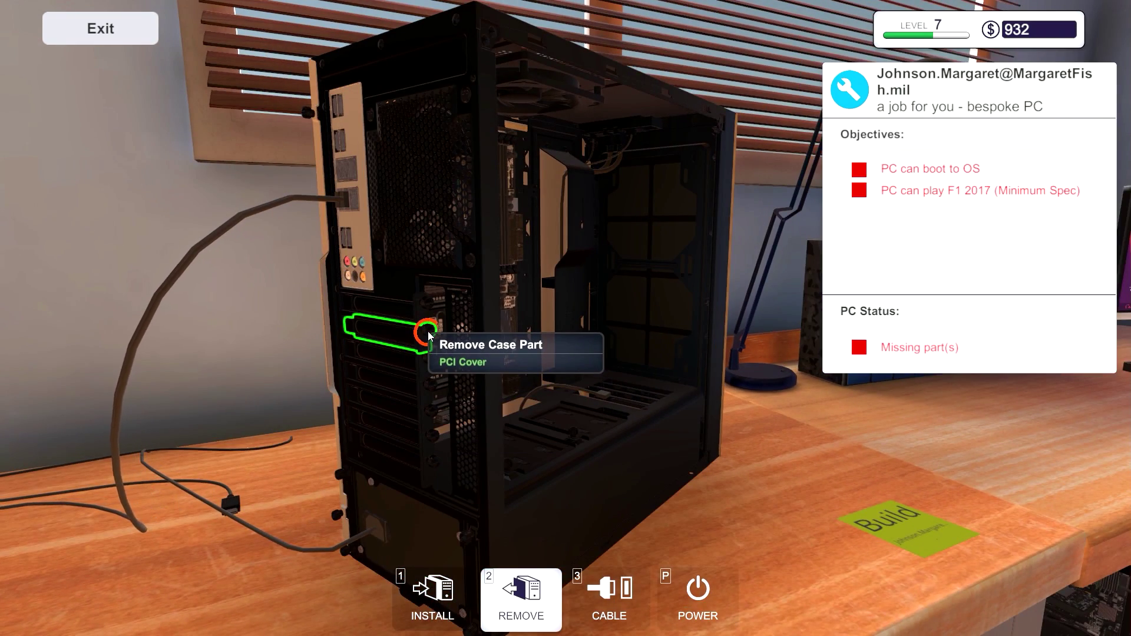
left_click(423, 329)
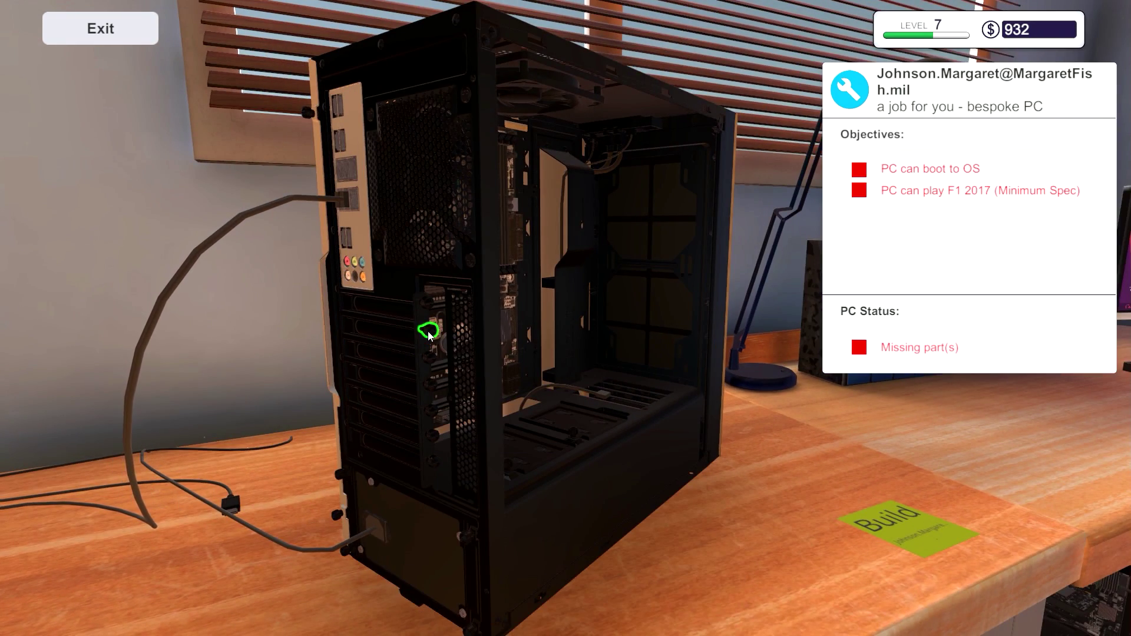
left_click(421, 602)
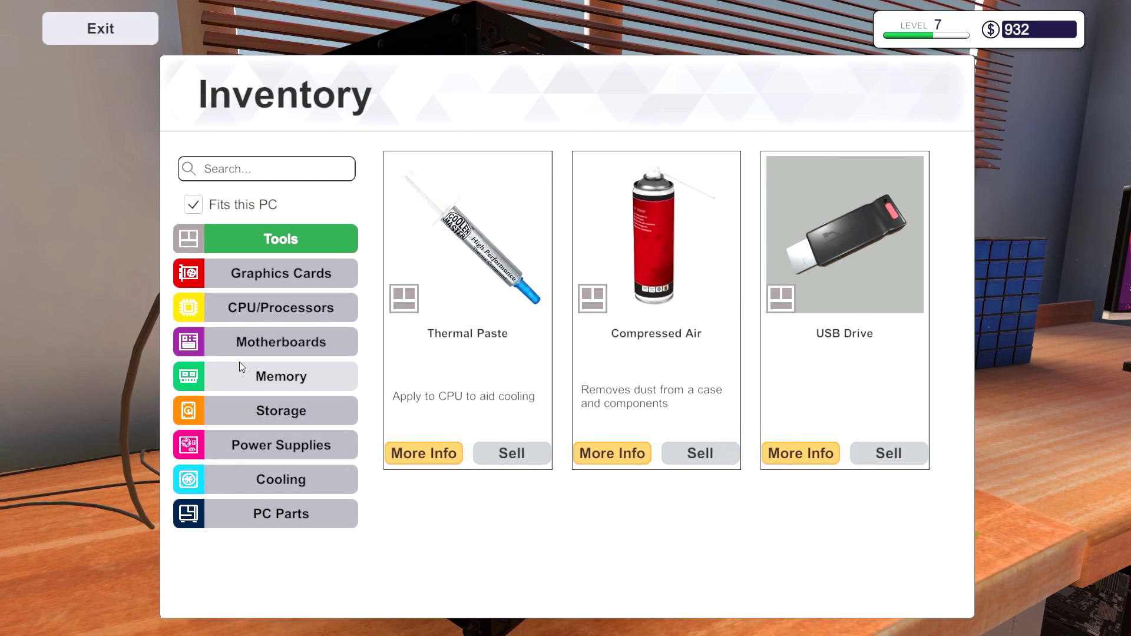
left_click(282, 273)
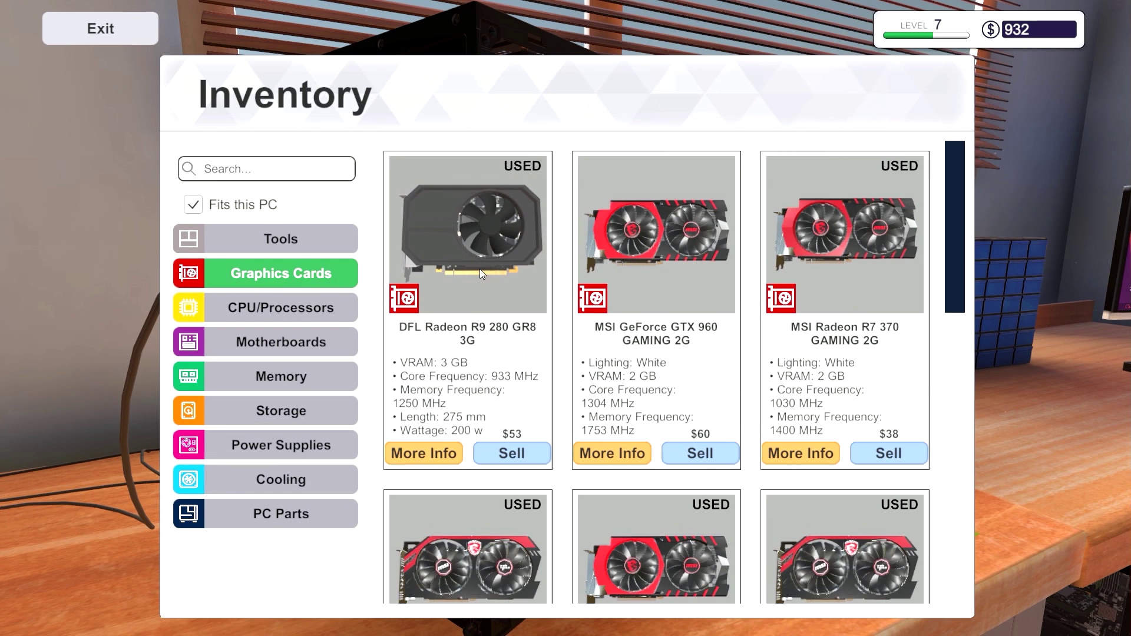
scroll(496, 279, "down", 5)
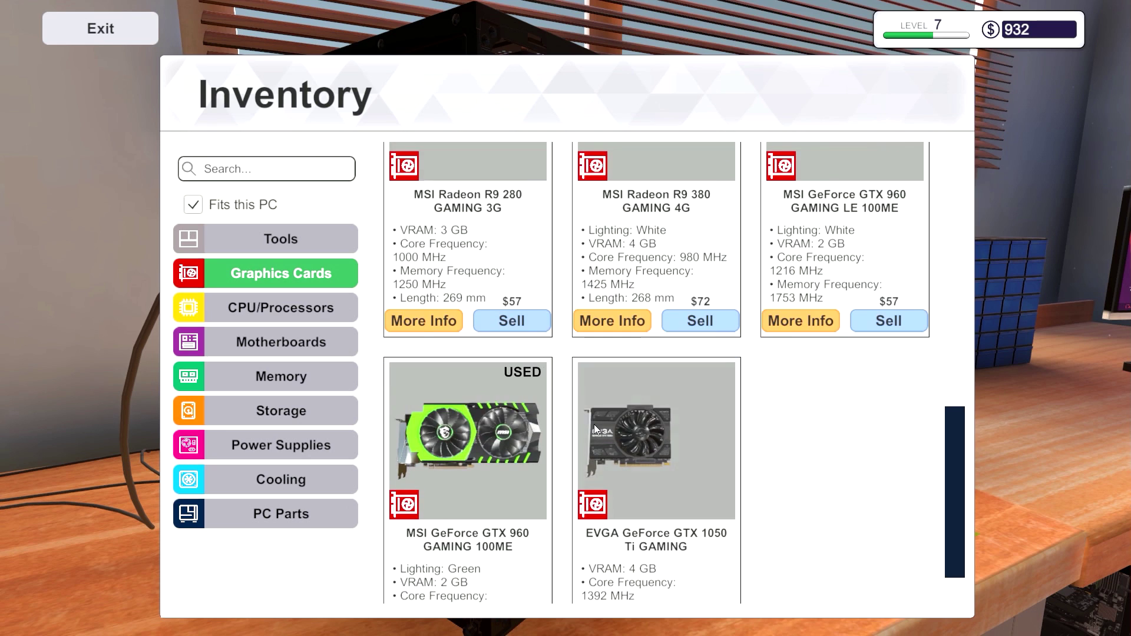
left_click(595, 424)
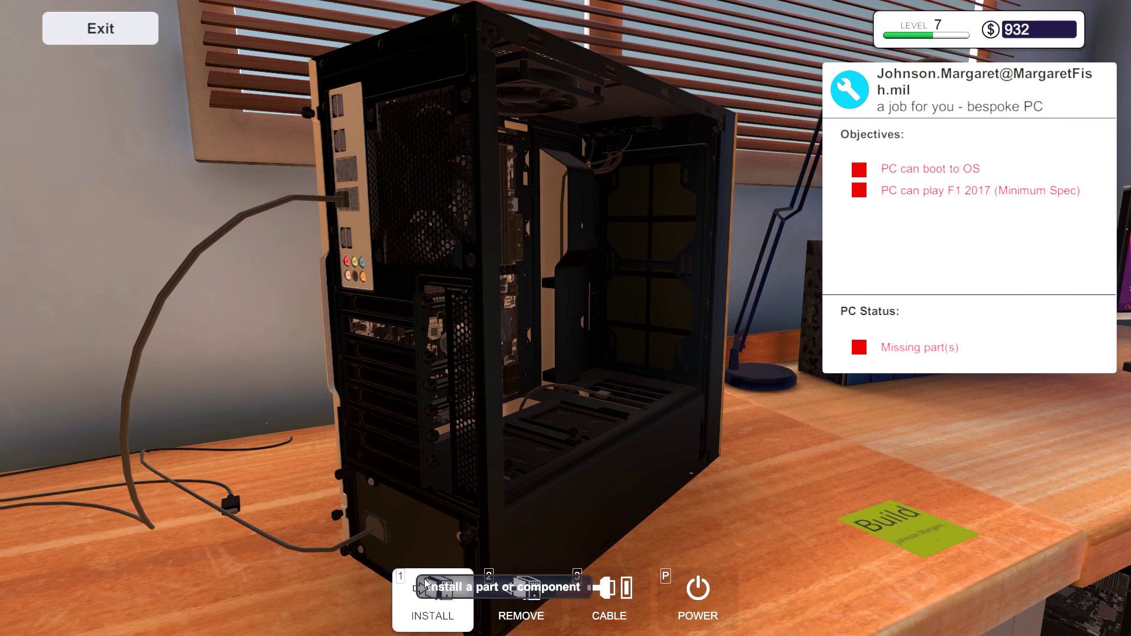
left_click(525, 594)
left_click(434, 363)
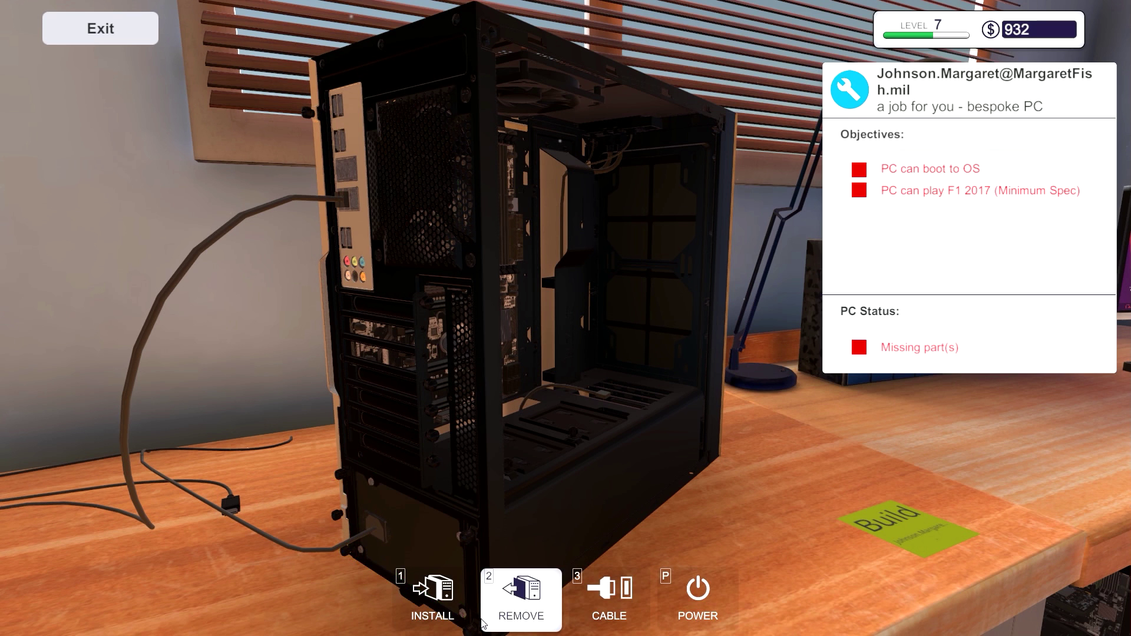
Step: Seat and screw in the EVGA GeForce GTX 1050 Ti graphics card
left_click(441, 590)
left_click(611, 443)
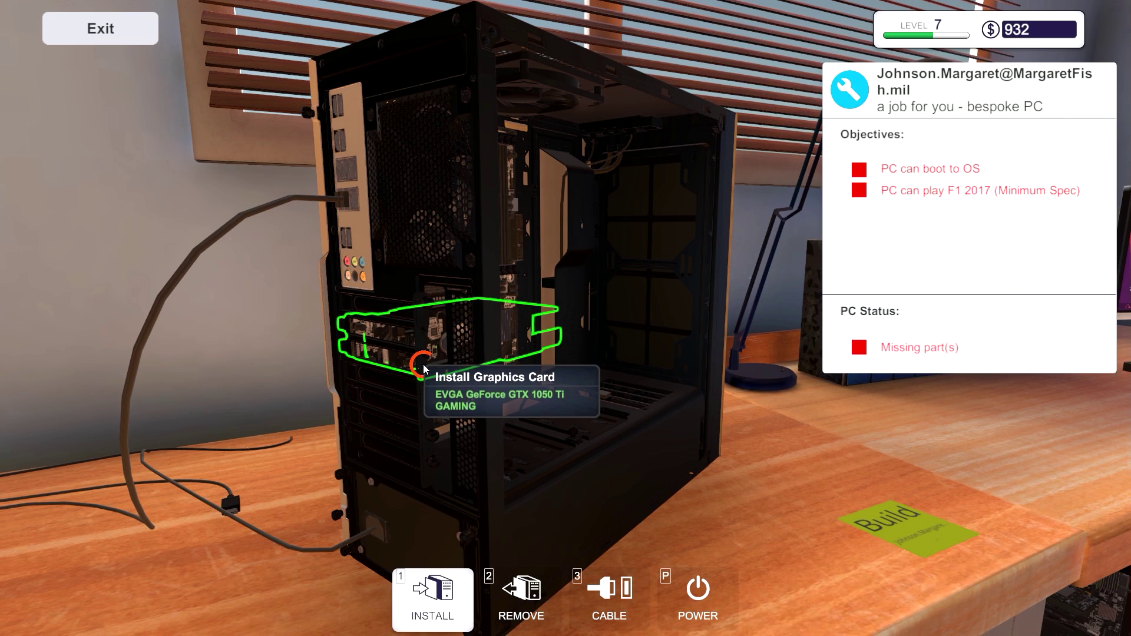
left_click(442, 327)
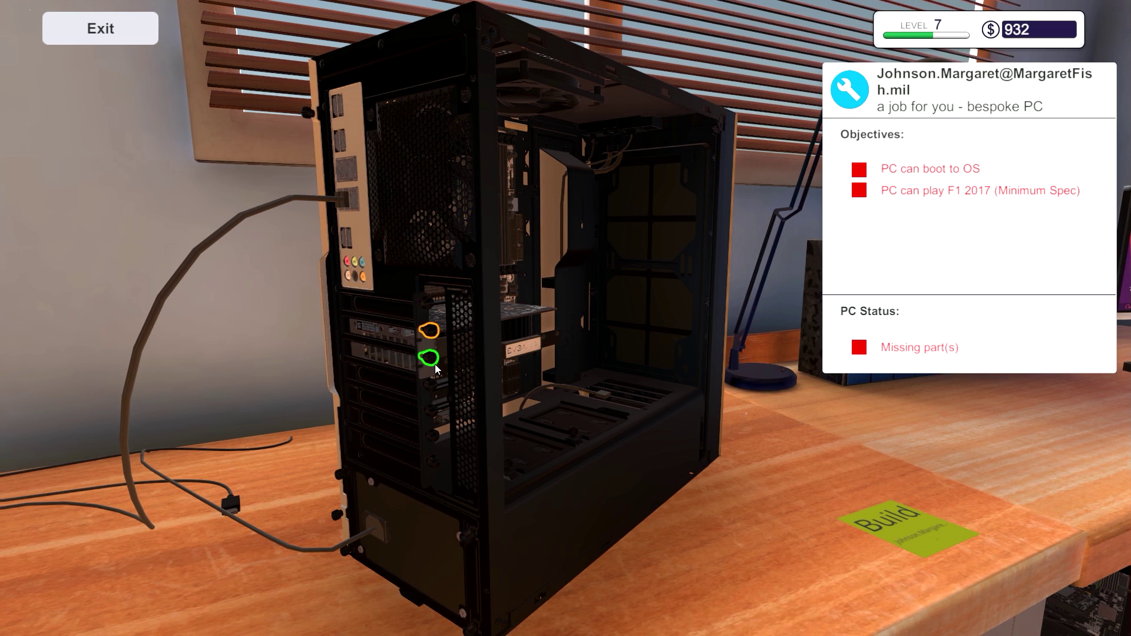
left_click(429, 328)
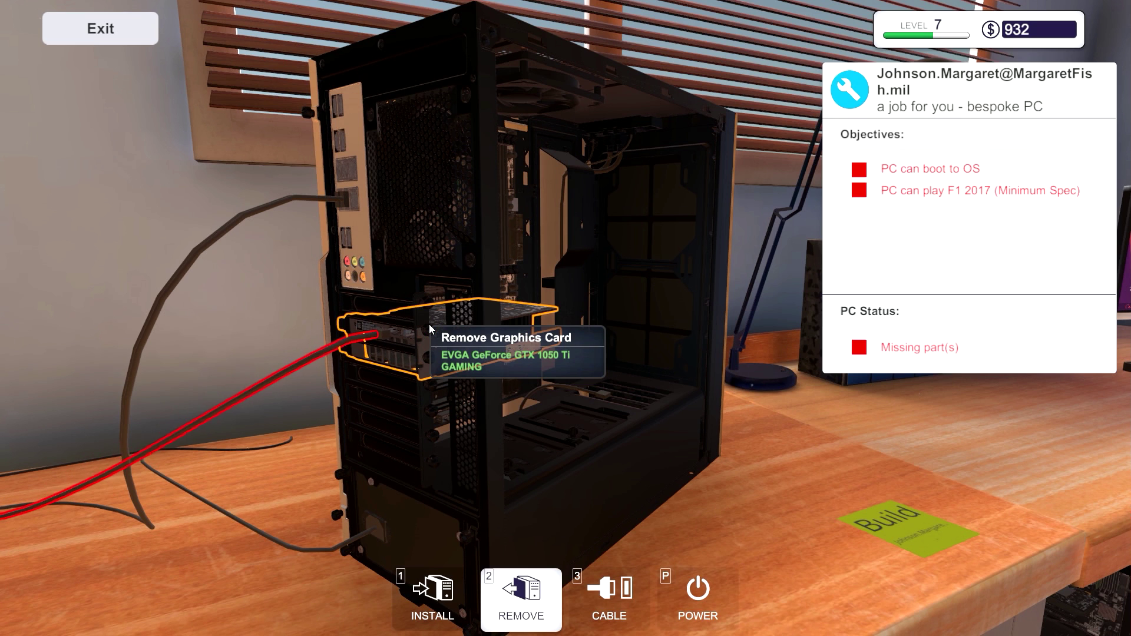
Step: Refit the PCI Lock from the case parts and screw it in place
left_click(450, 591)
left_click(288, 517)
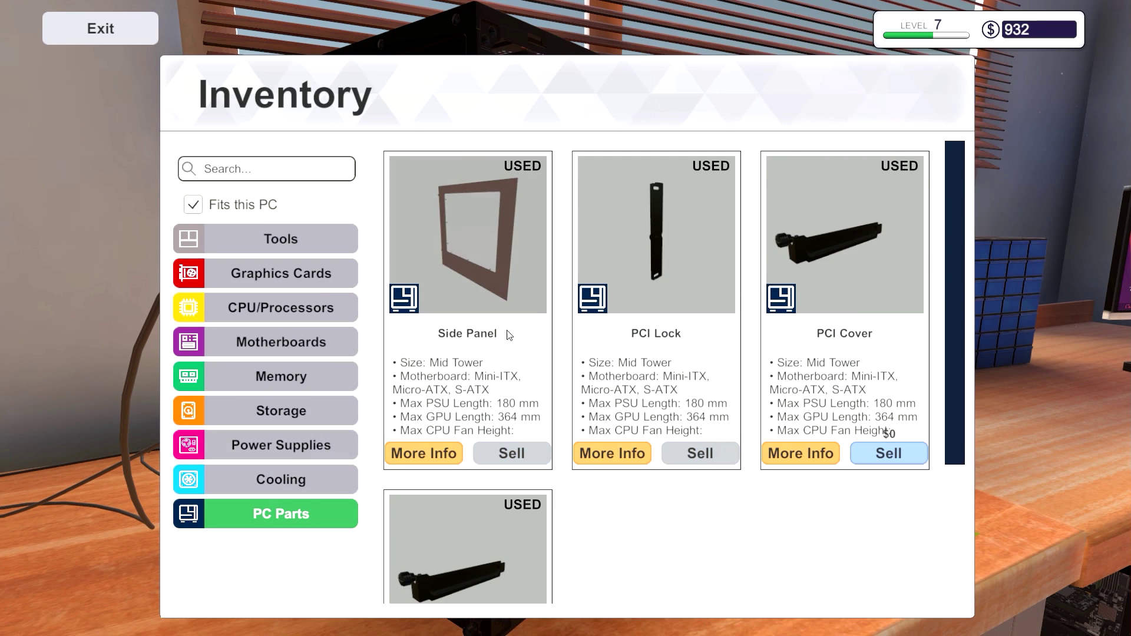
left_click(655, 234)
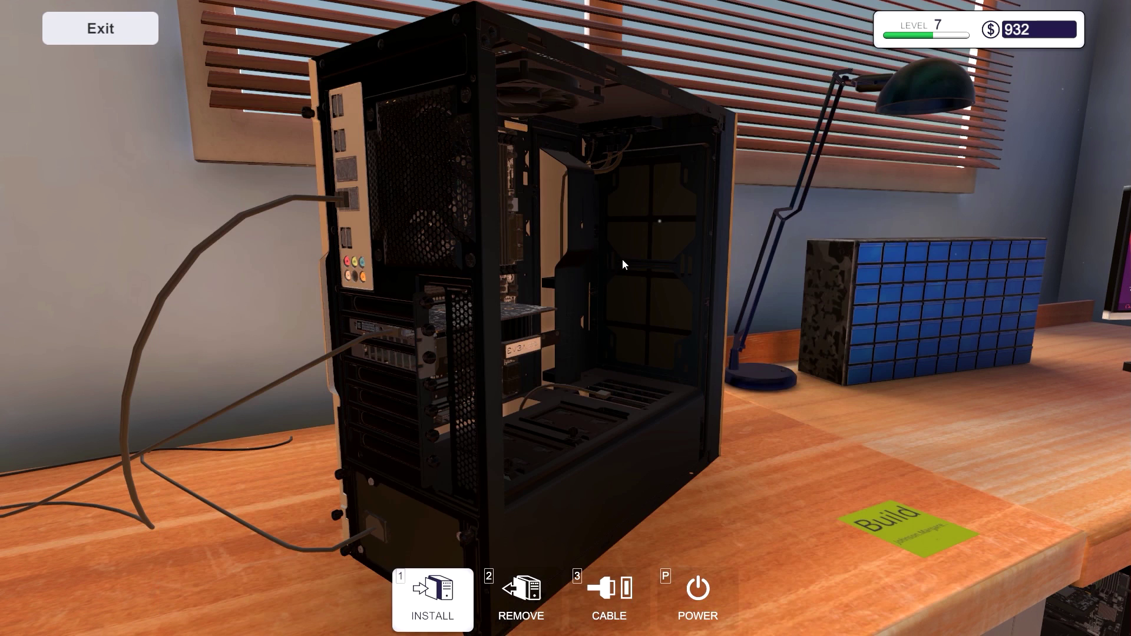
left_click(436, 372)
left_click(442, 399)
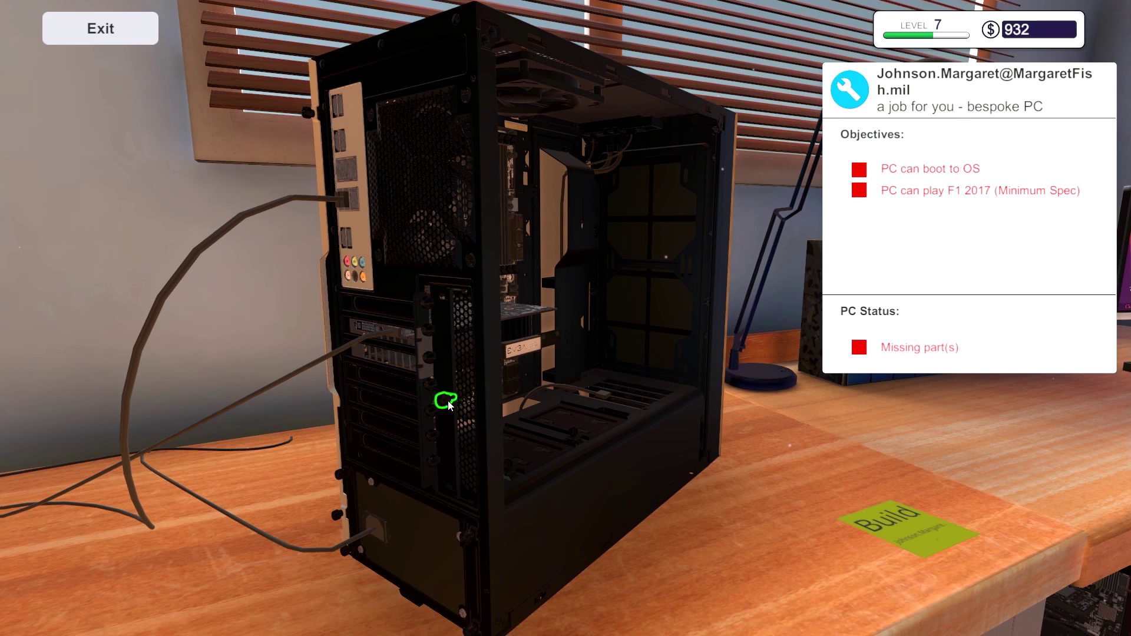
Step: Connect the motherboard and case fan cables on the open side of the case
key("2")
left_click_drag(582, 482, 354, 477)
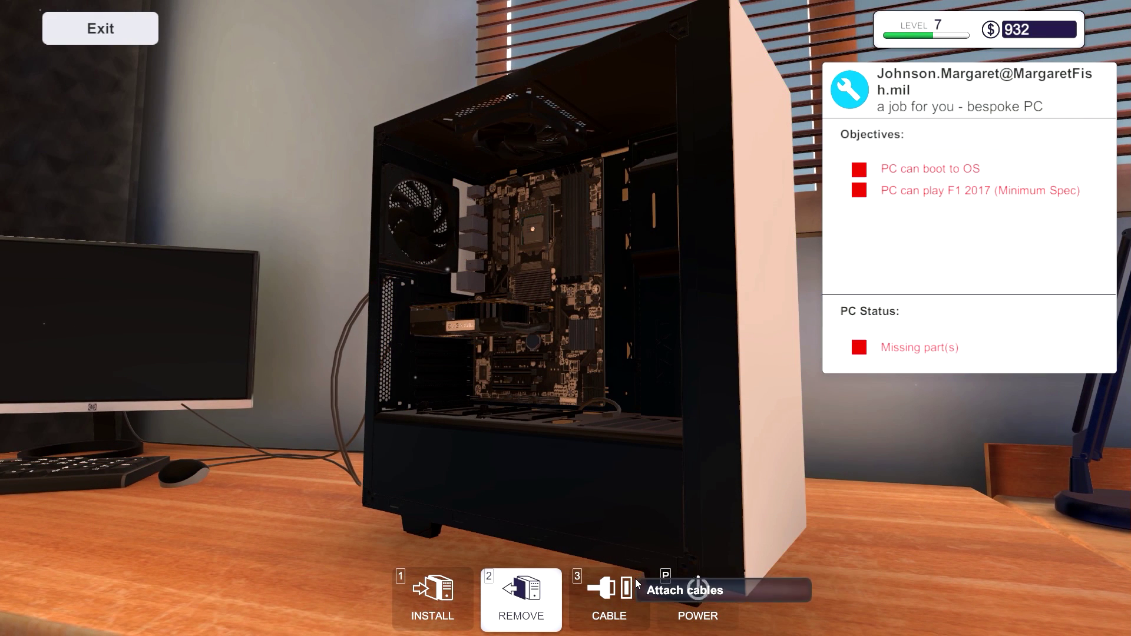
left_click(637, 583)
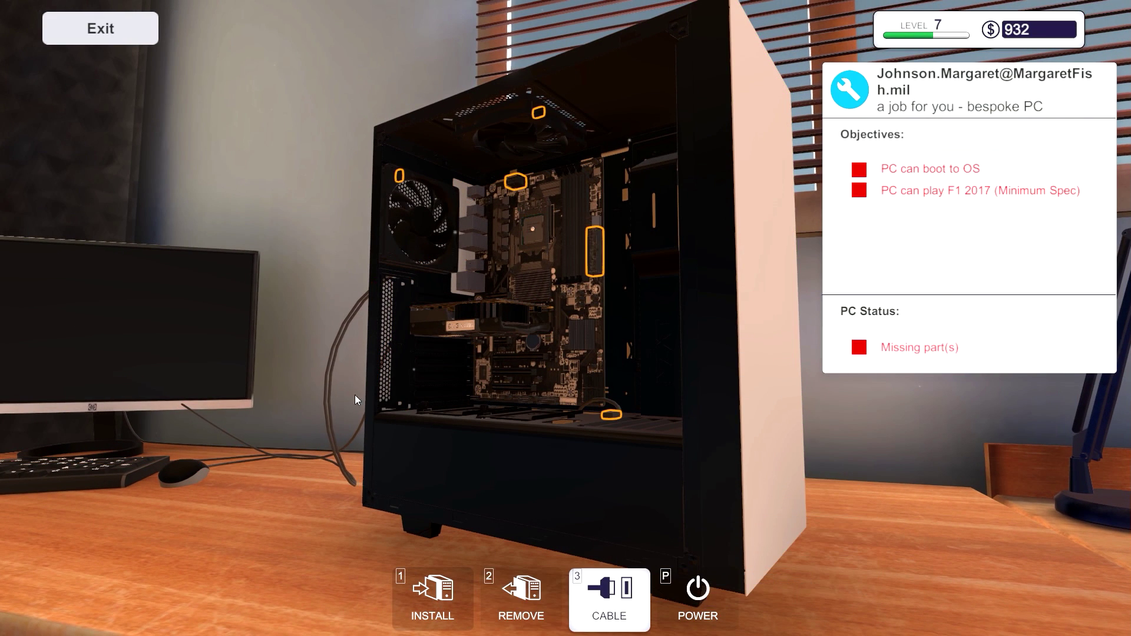
left_click_drag(349, 394, 347, 392)
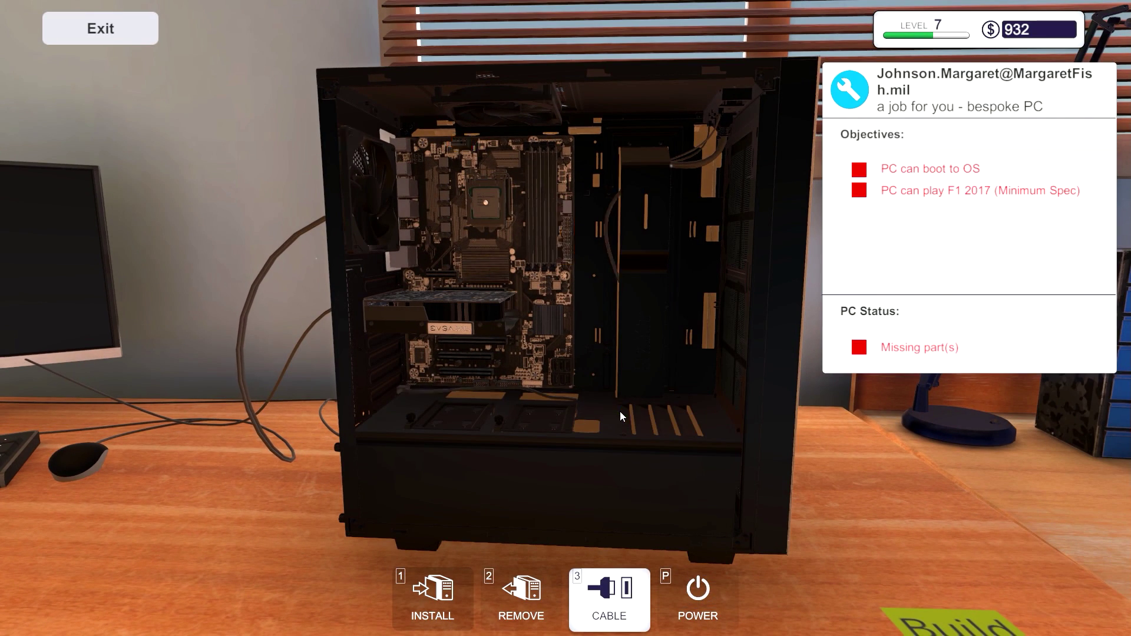
left_click(568, 240)
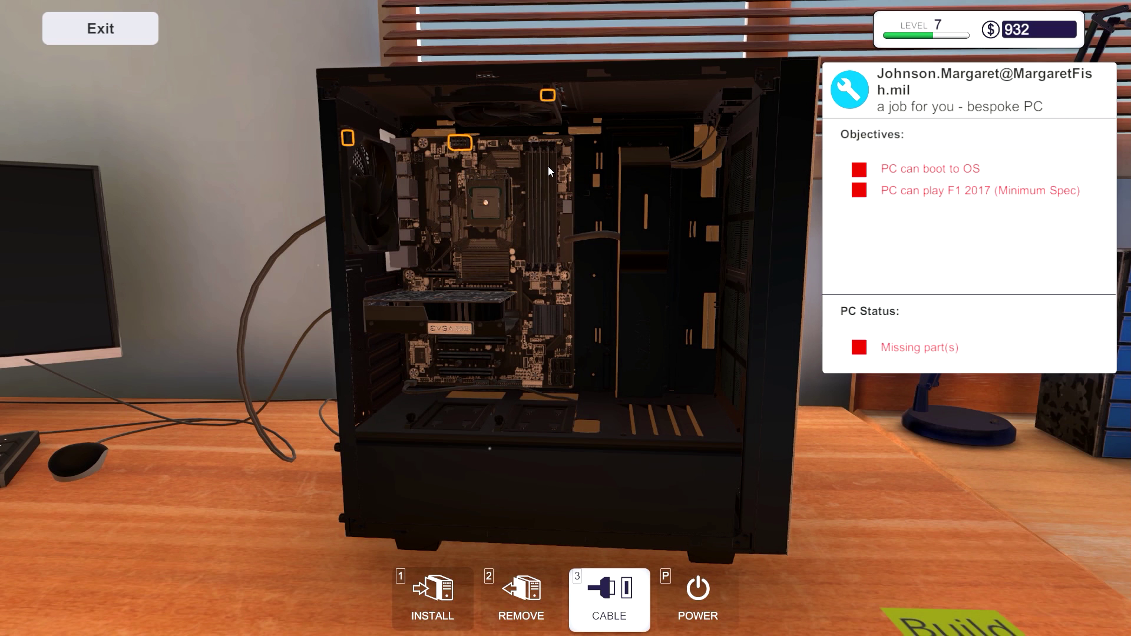
left_click(548, 95)
left_click(466, 140)
left_click(353, 138)
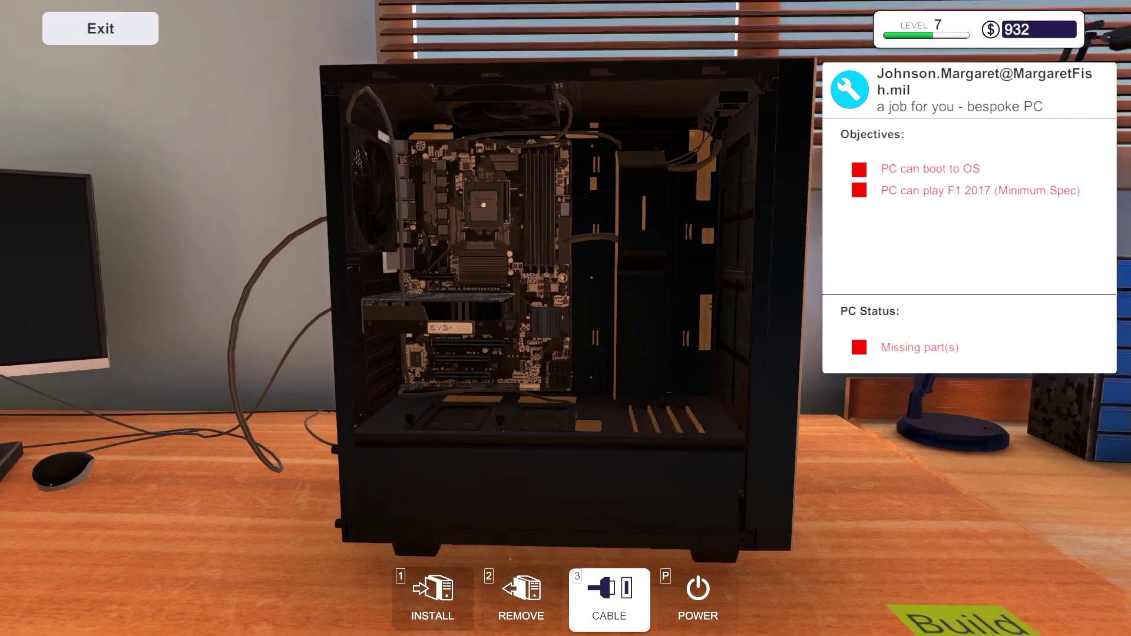
left_click_drag(349, 148, 371, 160)
Step: Insert a RAM stick from the memory inventory into its slot
left_click(444, 612)
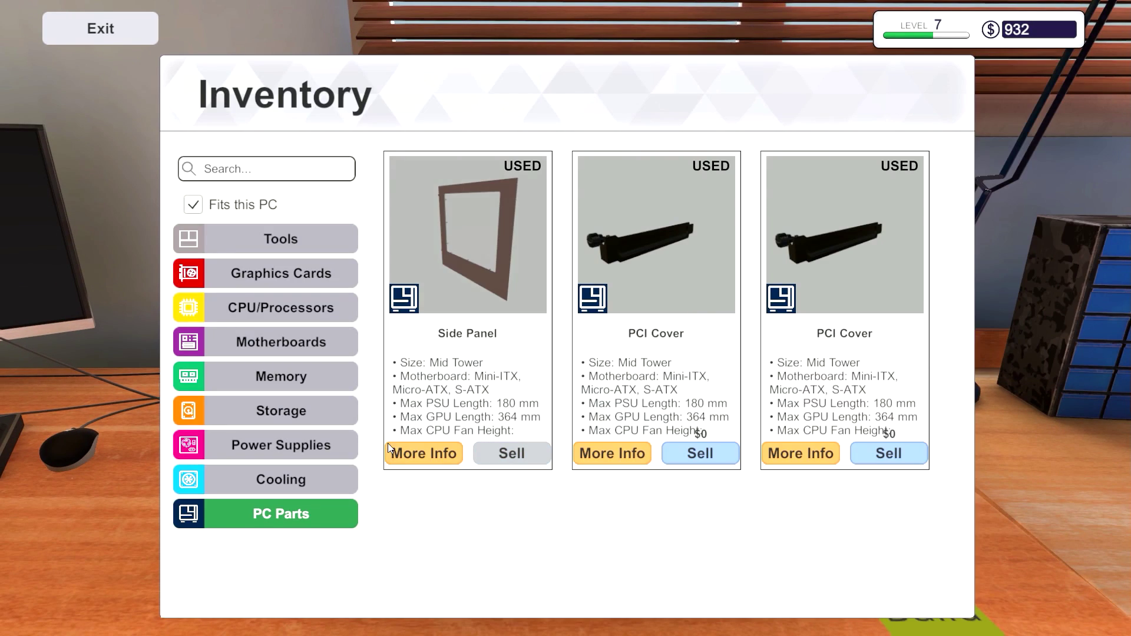
left_click(277, 379)
scroll(574, 284, "down", 3)
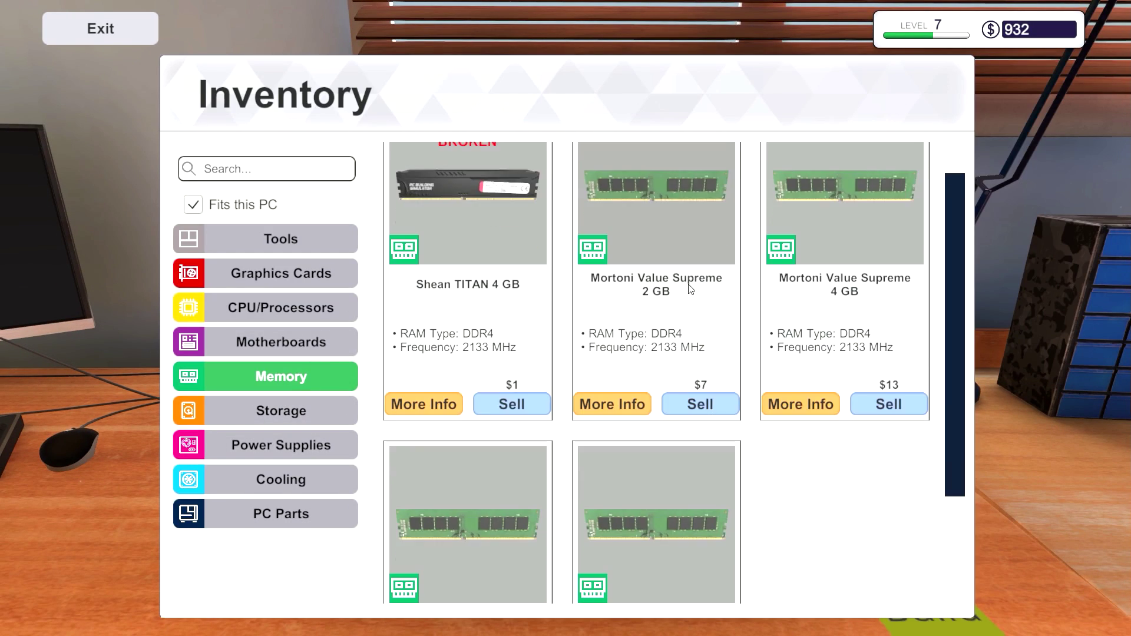
scroll(619, 285, "down", 3)
left_click(653, 423)
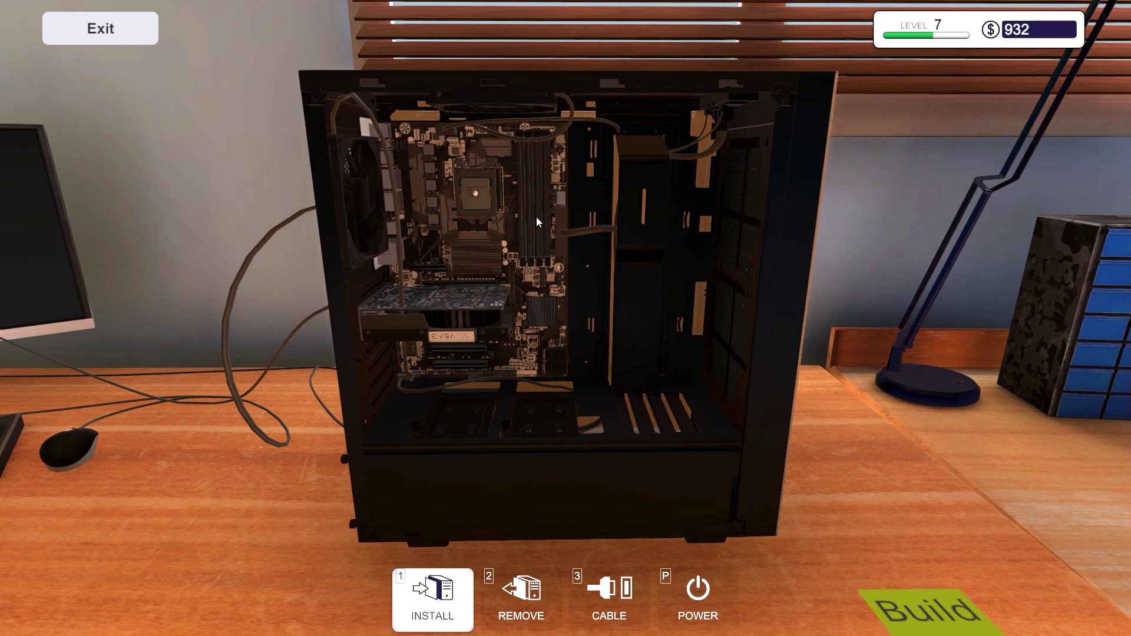
left_click(522, 264)
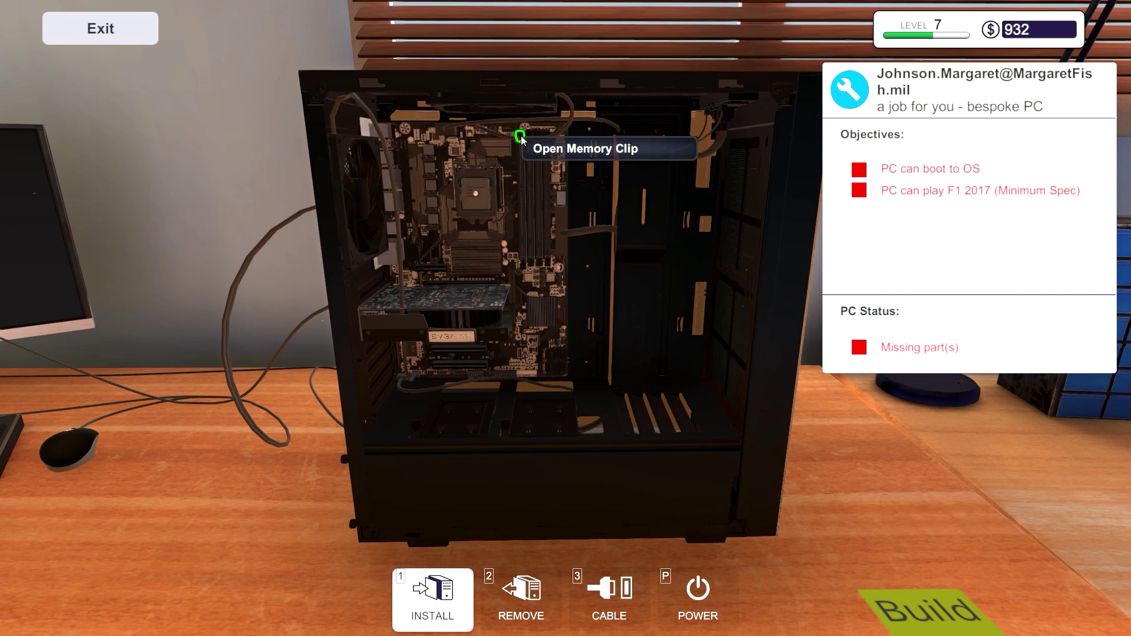
left_click(520, 139)
left_click(518, 159)
Step: Seat the Mortoni Value Supreme 4 GB stick in the RAM slot, then view the whole case
key("2")
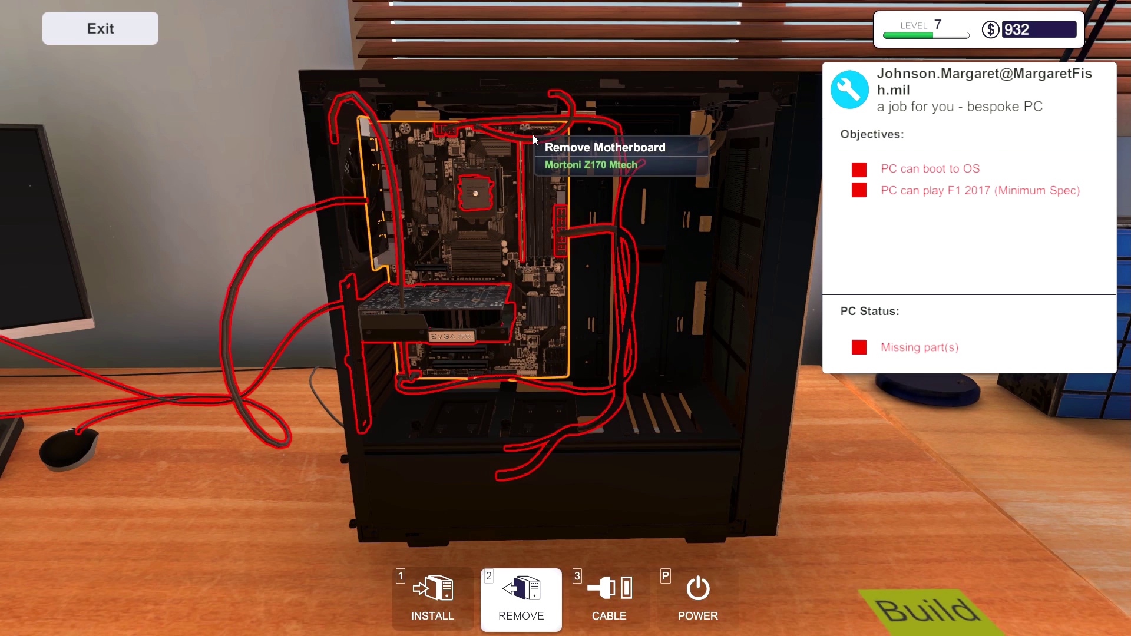
scroll(533, 135, "up", 5)
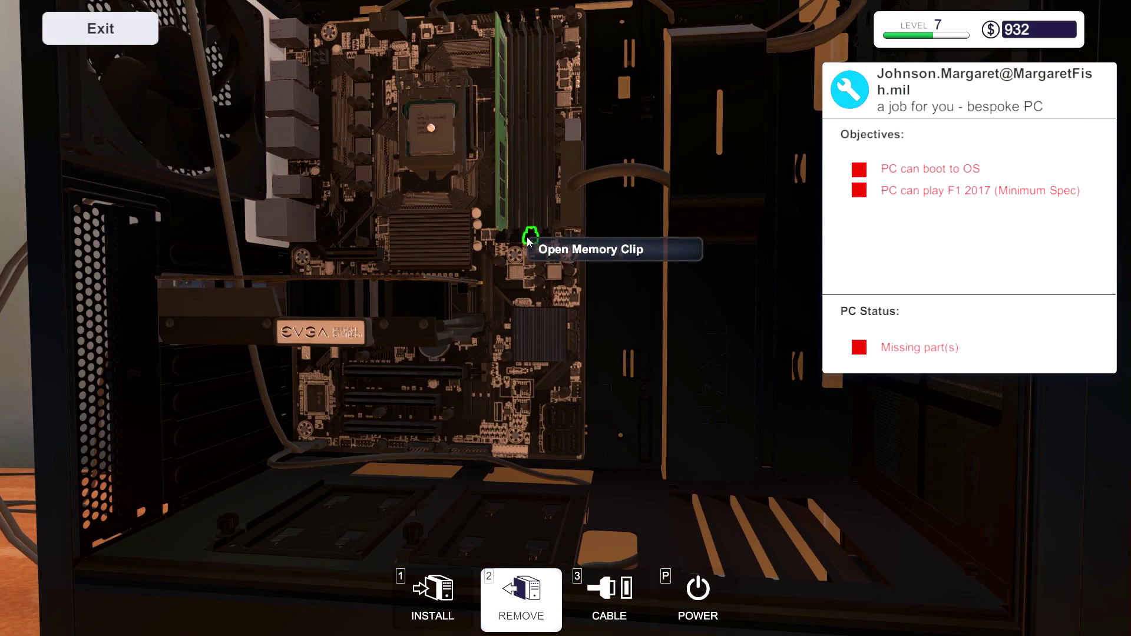
left_click(529, 239)
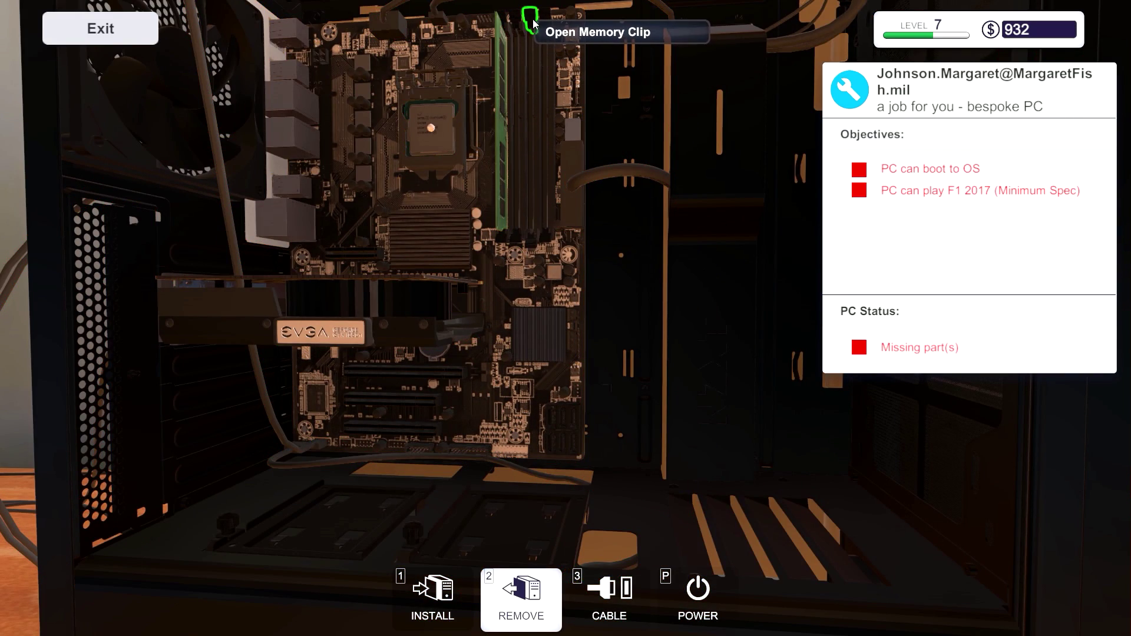
key("1")
left_click(533, 115)
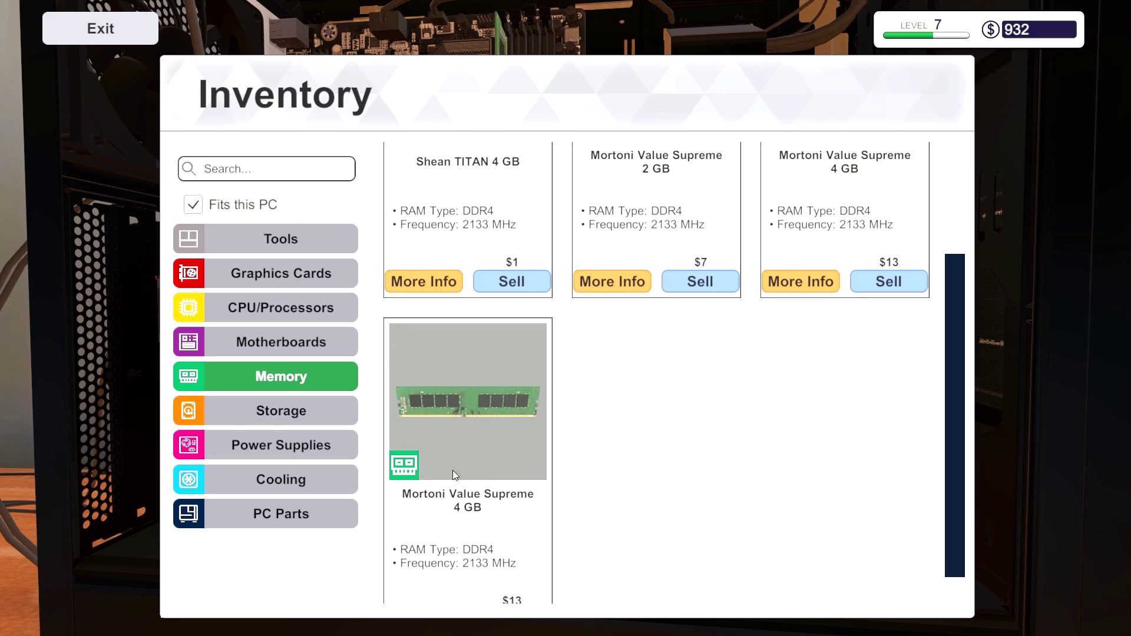
left_click(510, 391)
left_click(538, 174)
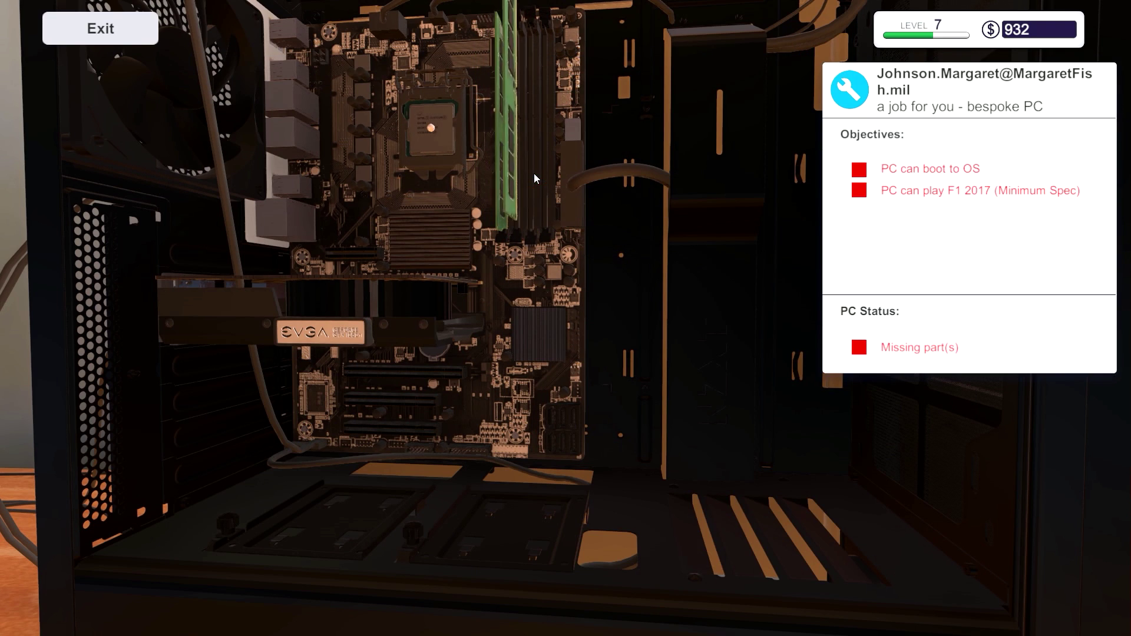
key("2")
scroll(563, 272, "down", 3)
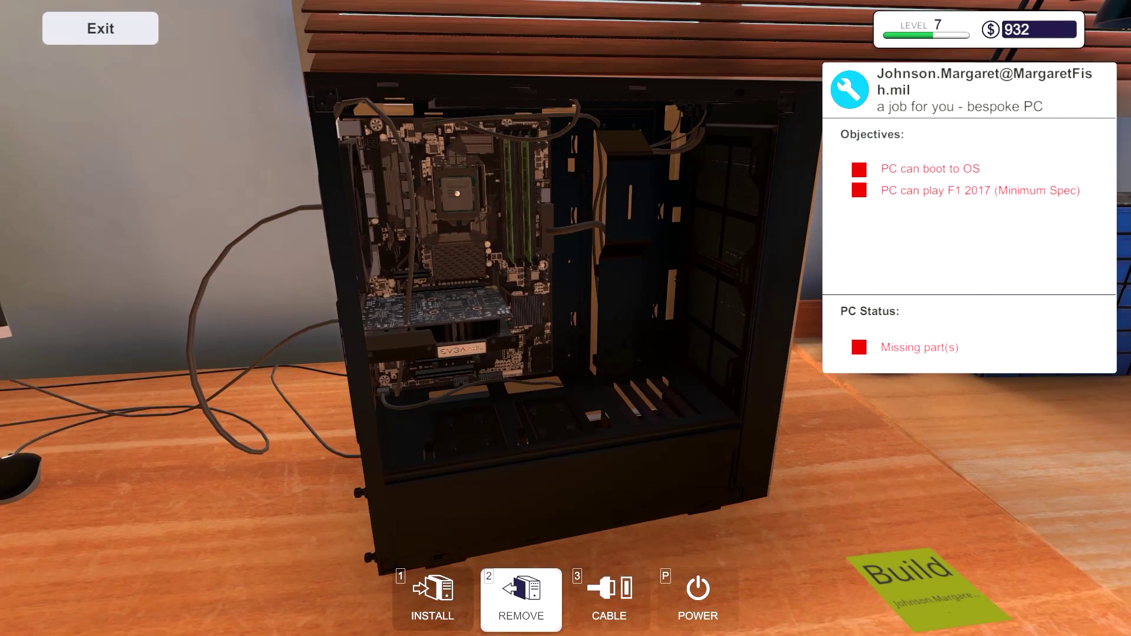
left_click_drag(566, 318, 213, 232)
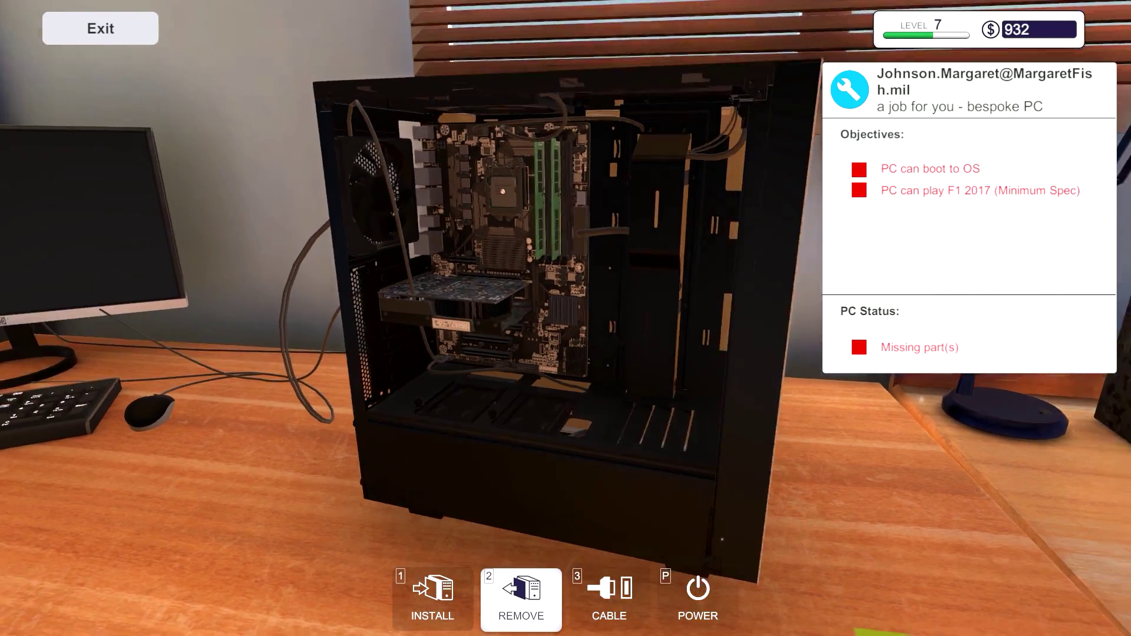
left_click_drag(213, 233, 198, 303)
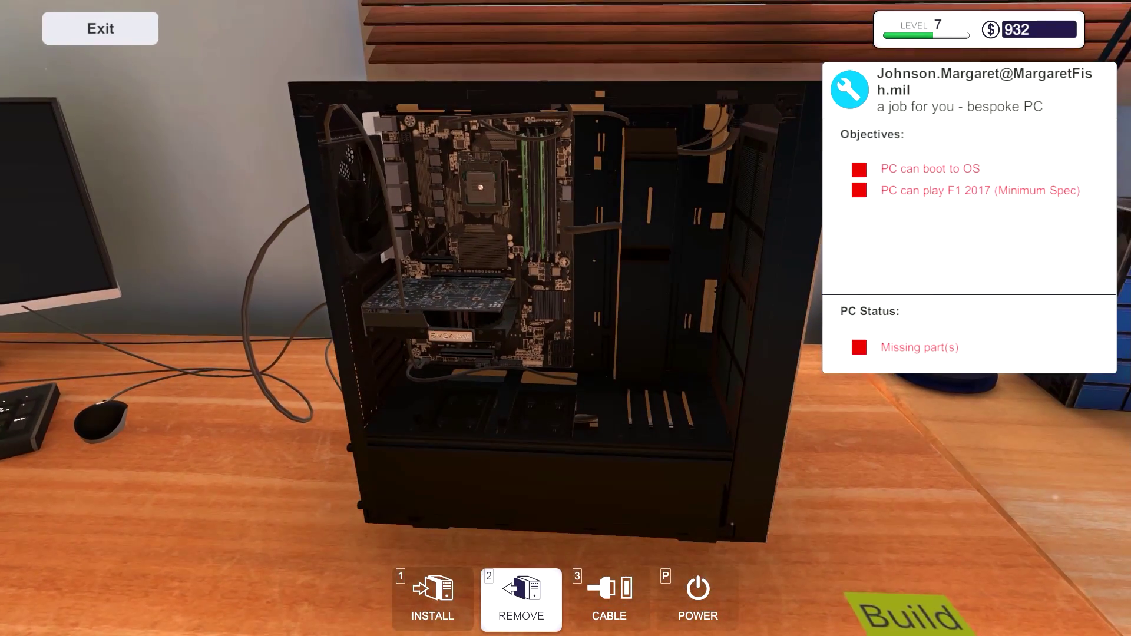
Step: Pick up the bespoke build PC and pack it into its box
key("Escape")
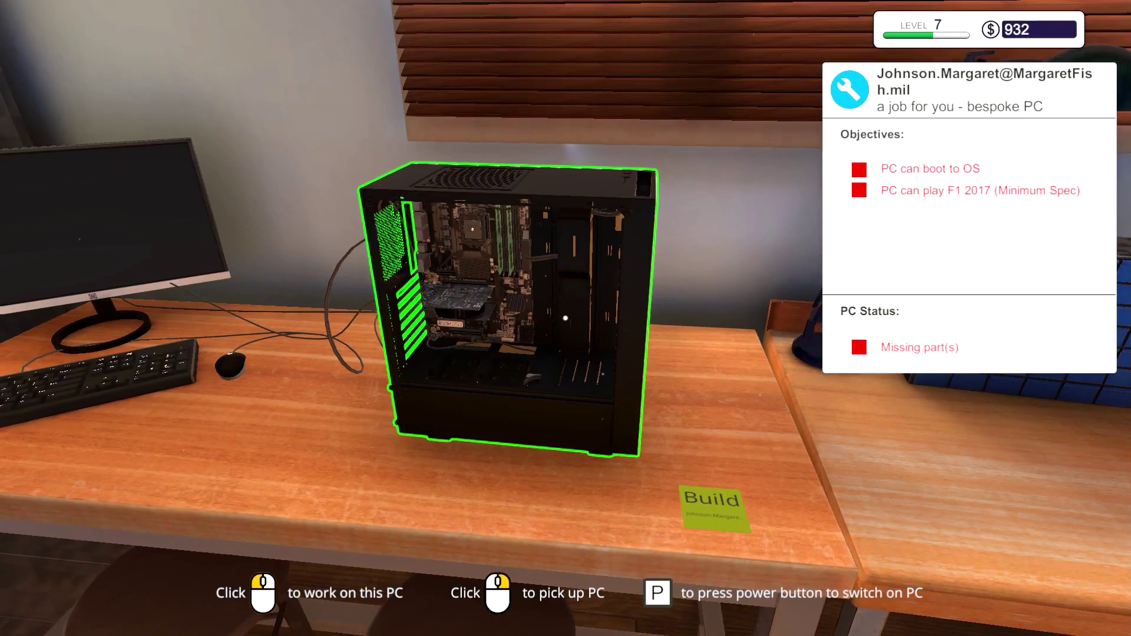
right_click(566, 318)
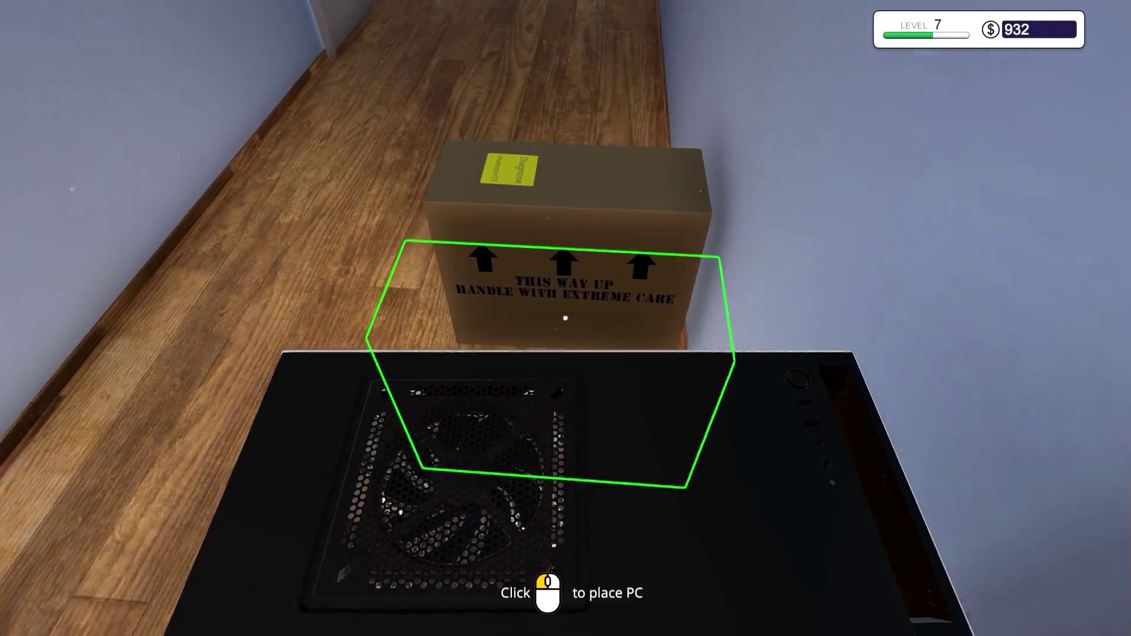
left_click(566, 318)
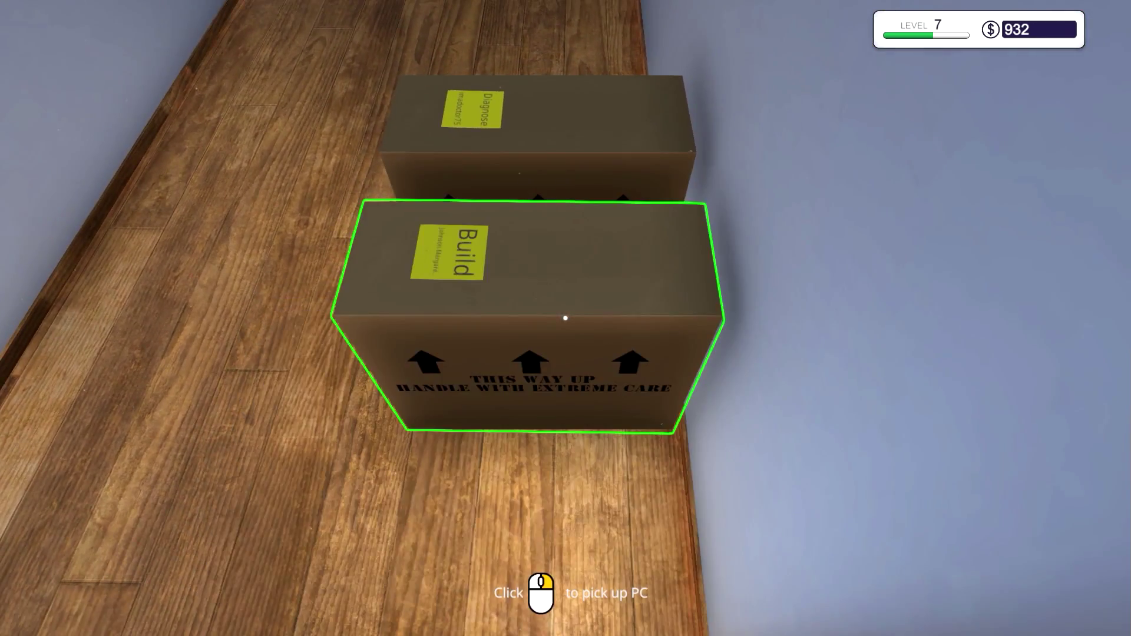
Step: Set the Diagnose PC on the desk and start unscrewing its glass side panel
left_click(566, 318)
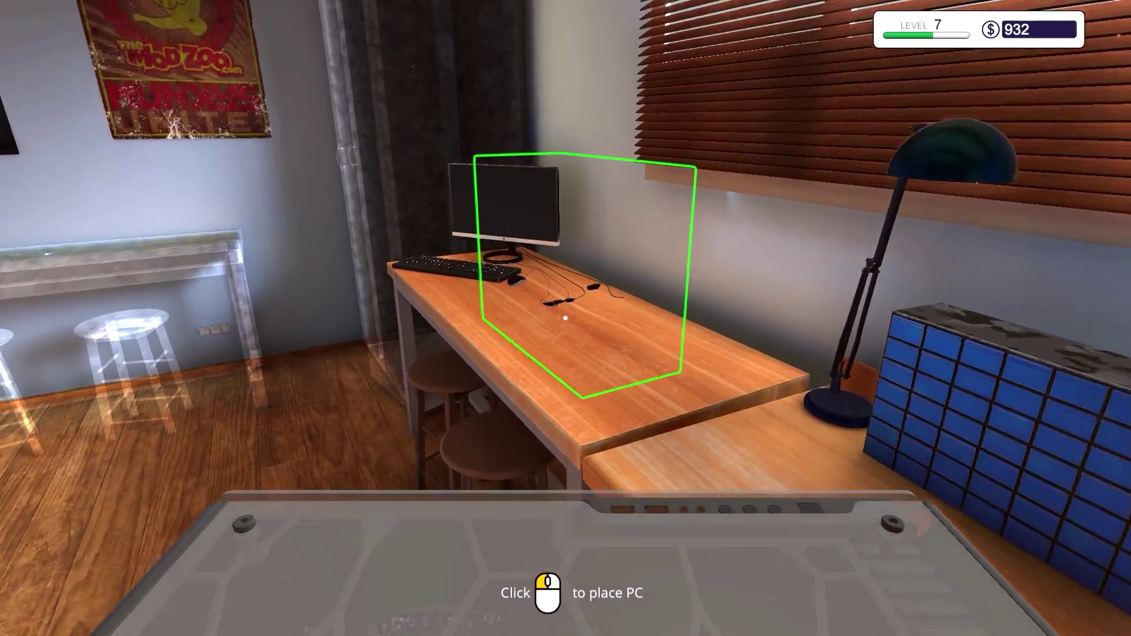
left_click(566, 318)
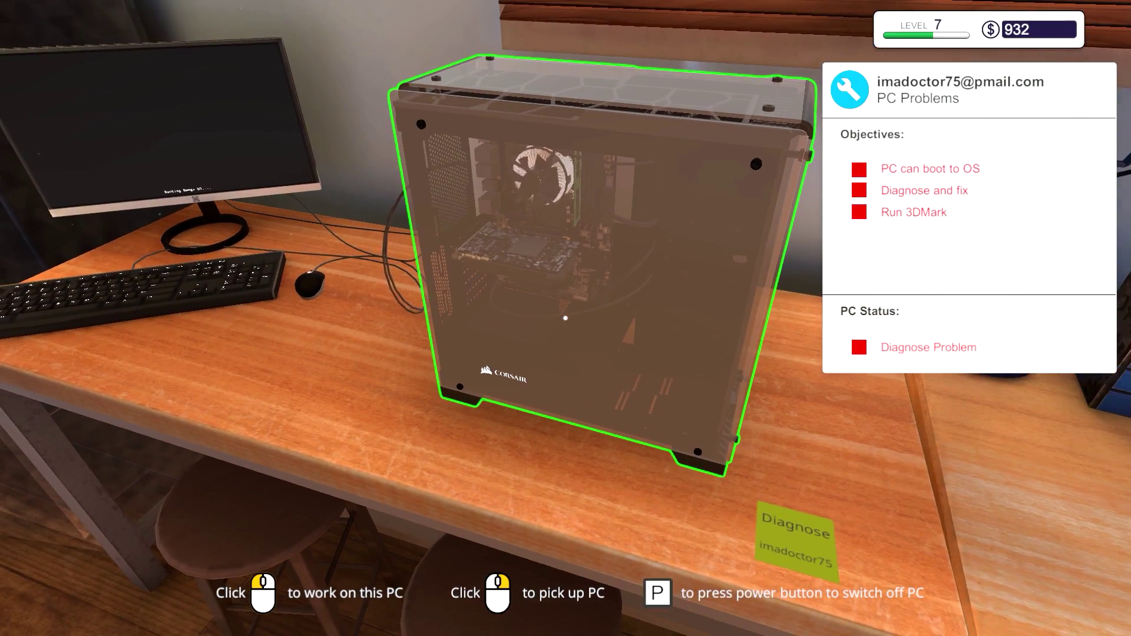
left_click(565, 318)
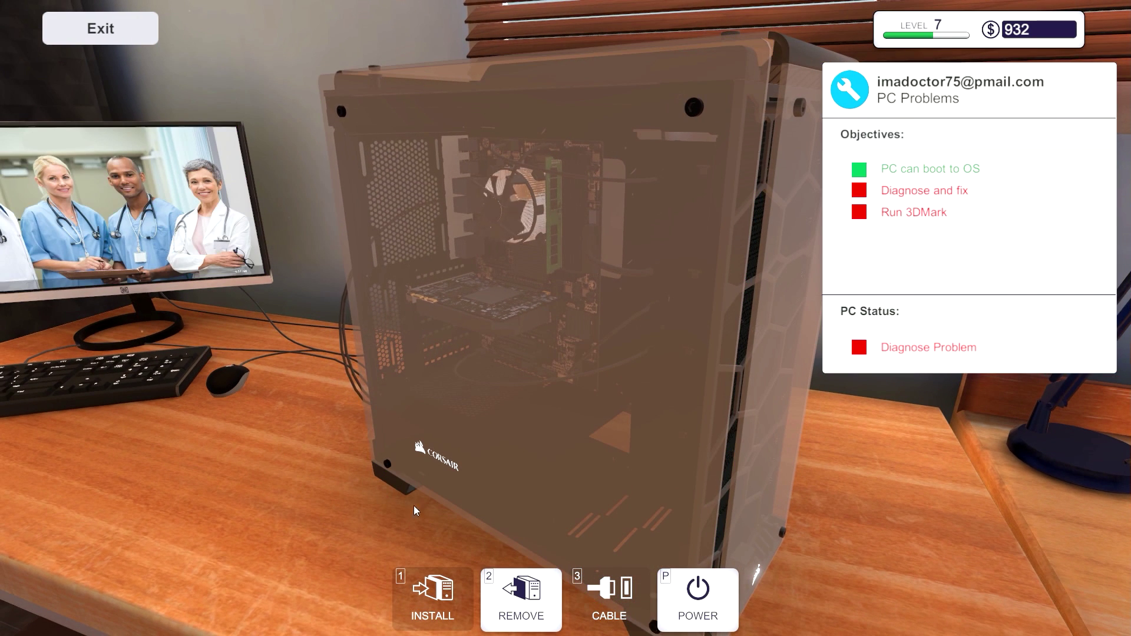
left_click(540, 451)
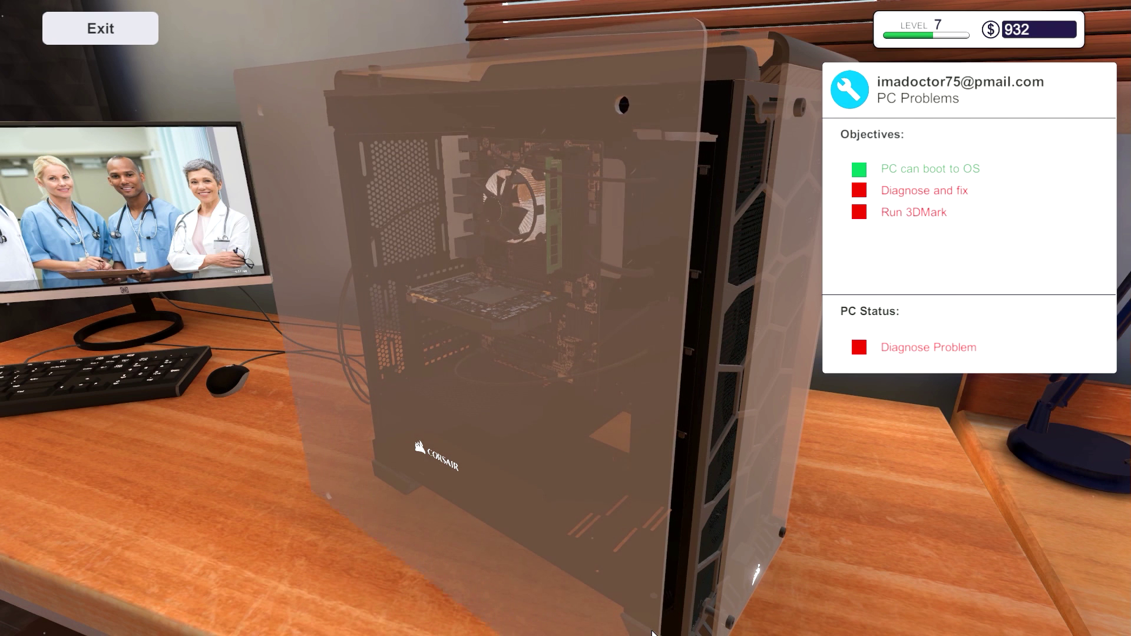
Step: Take off the side panel, plug in a USB drive and install 3DMark Advanced Edition
left_click(522, 609)
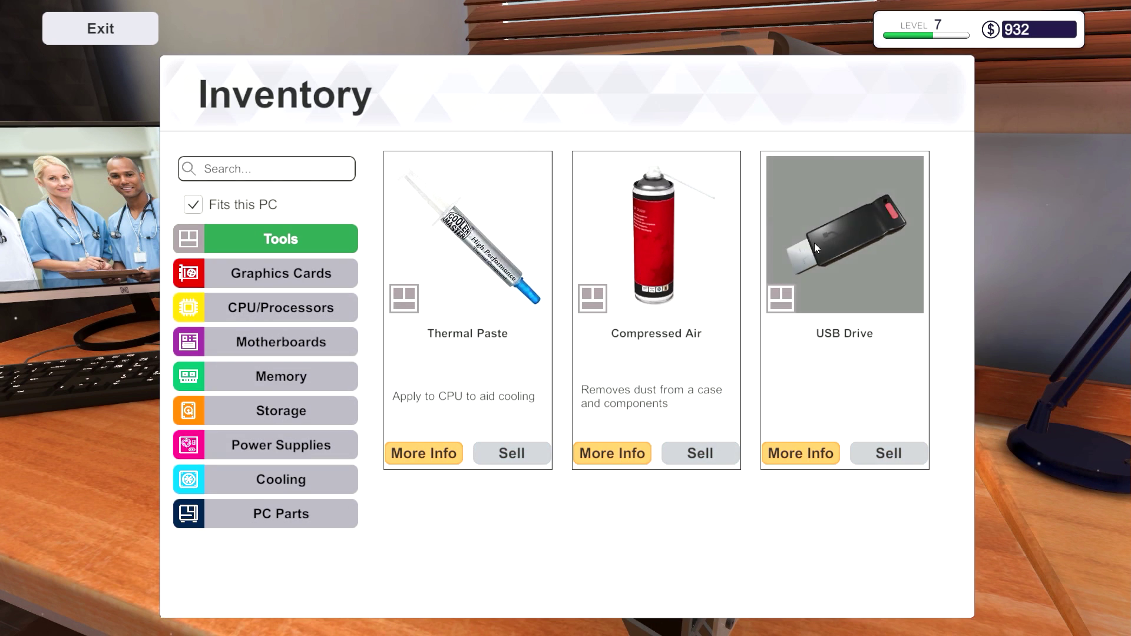
left_click(600, 270)
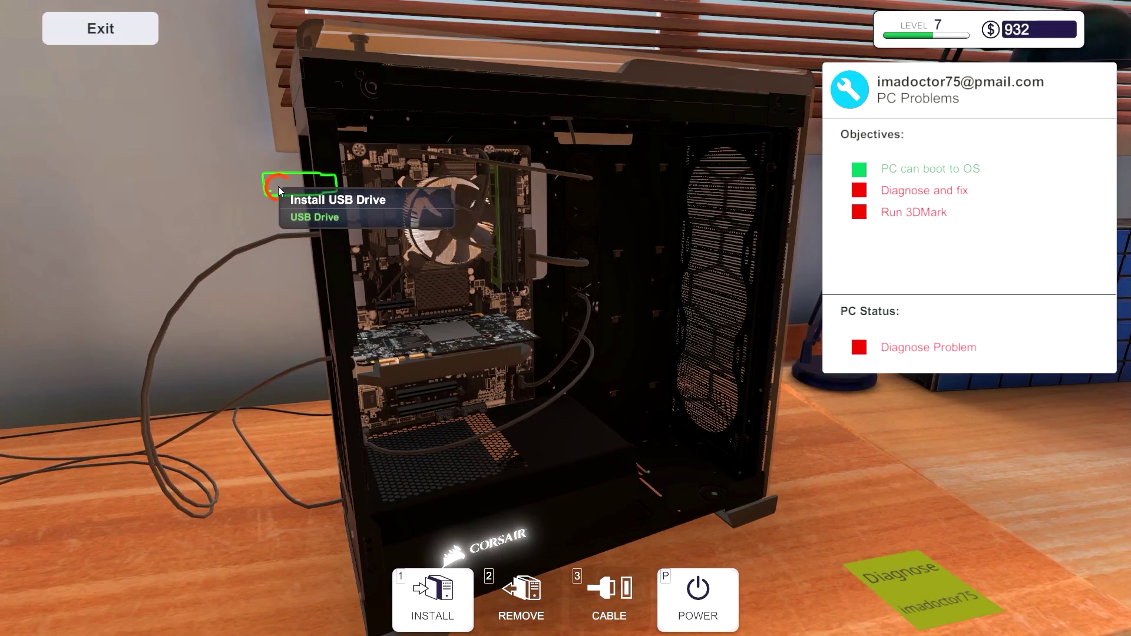
left_click(278, 187)
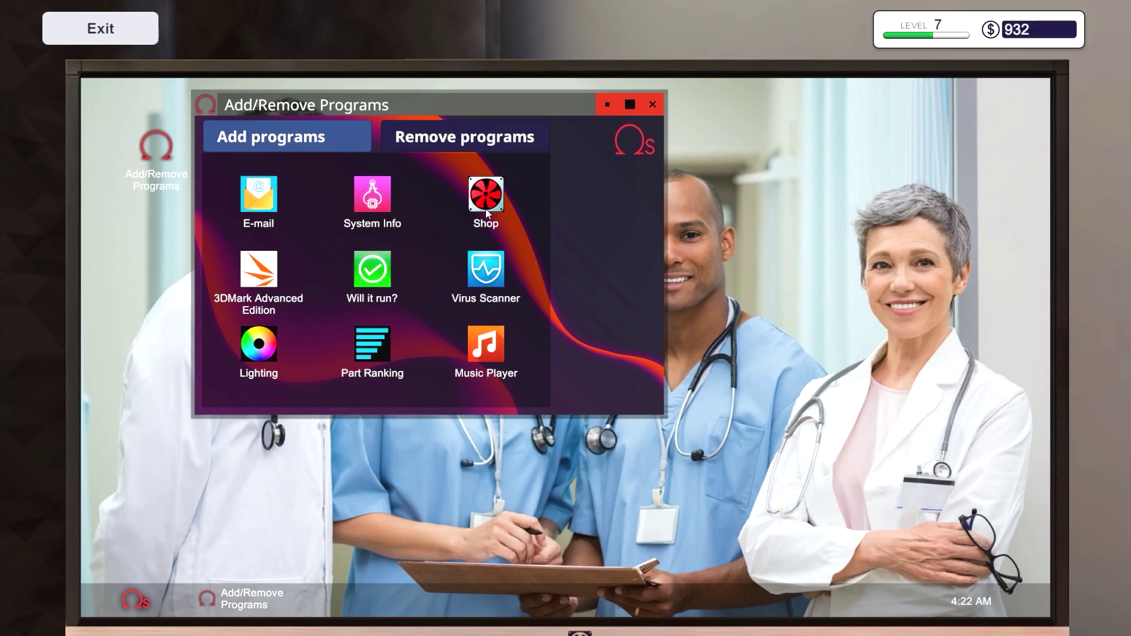
left_click(261, 277)
key("Escape")
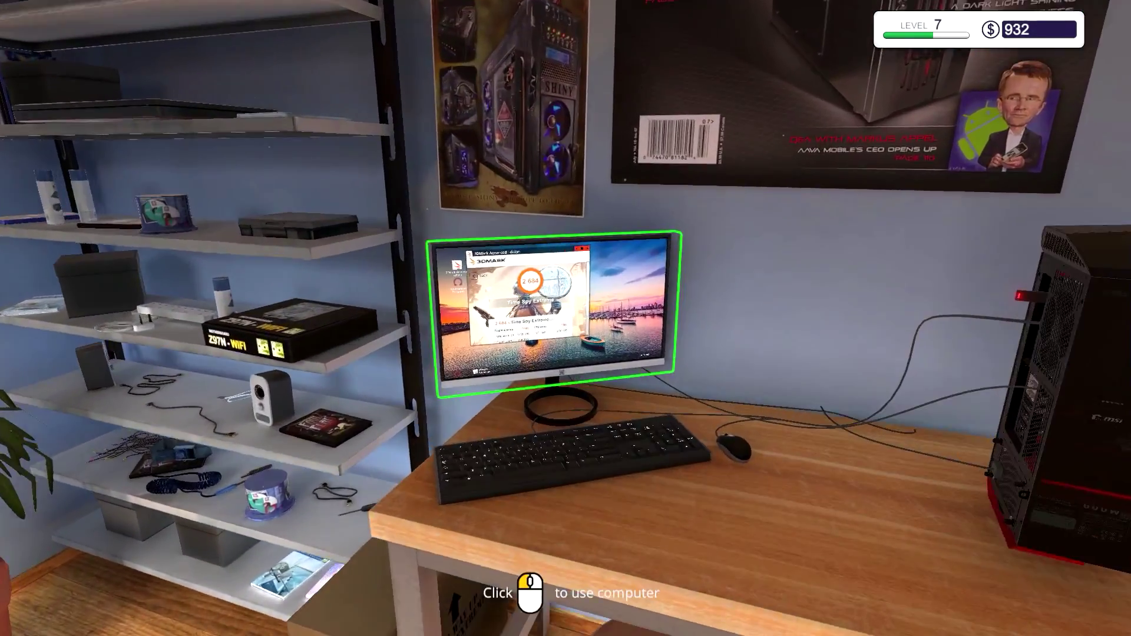
Step: Review the upgrade PC's 3DMark score of 2,684 and its R9 380 and i5-6400 system information
left_click(565, 318)
key("Escape")
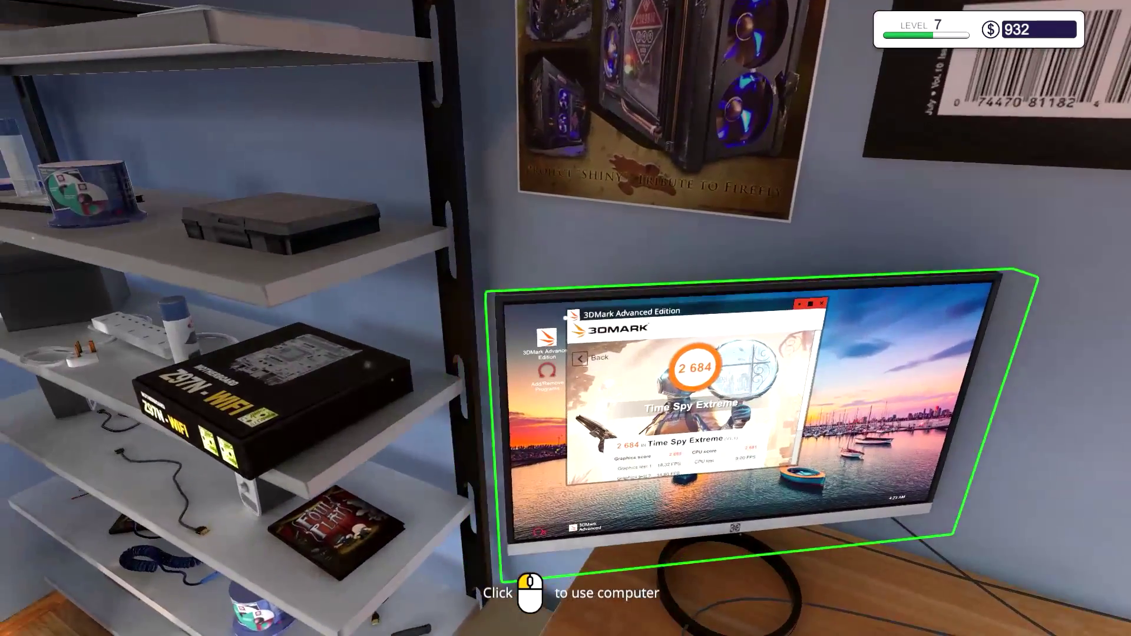
left_click(566, 318)
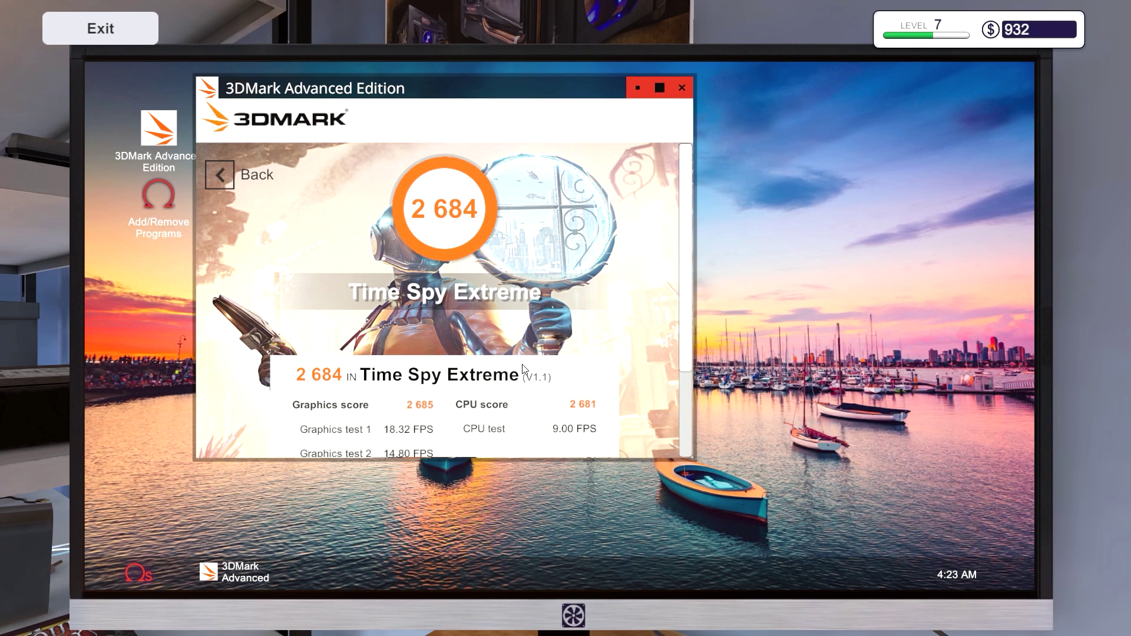
scroll(523, 370, "down", 3)
scroll(523, 370, "down", 3)
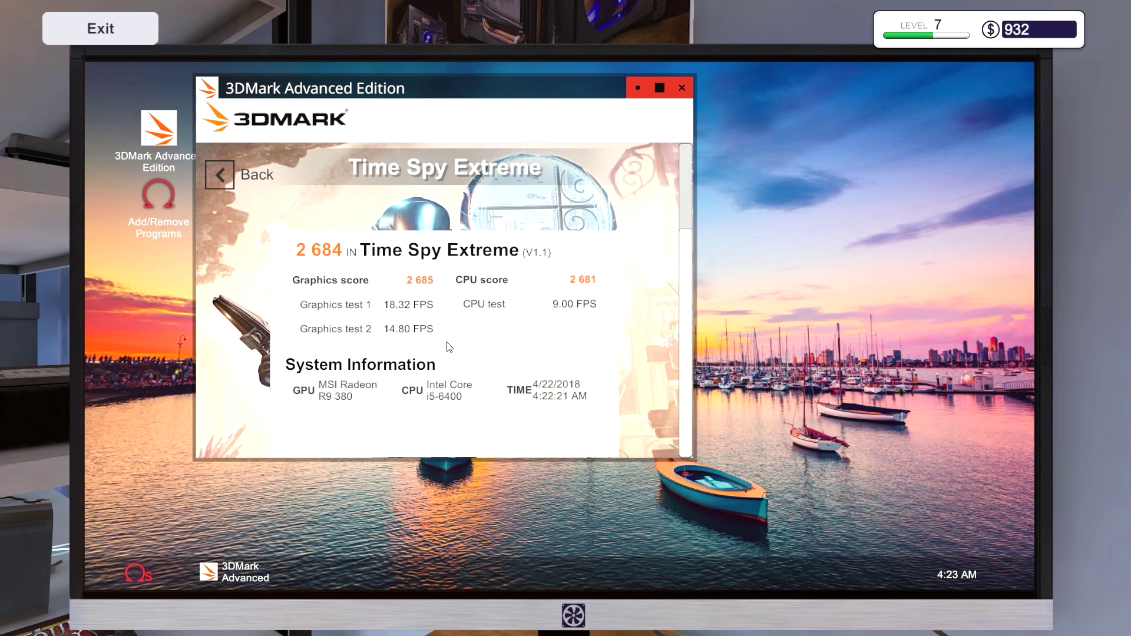
key("Escape")
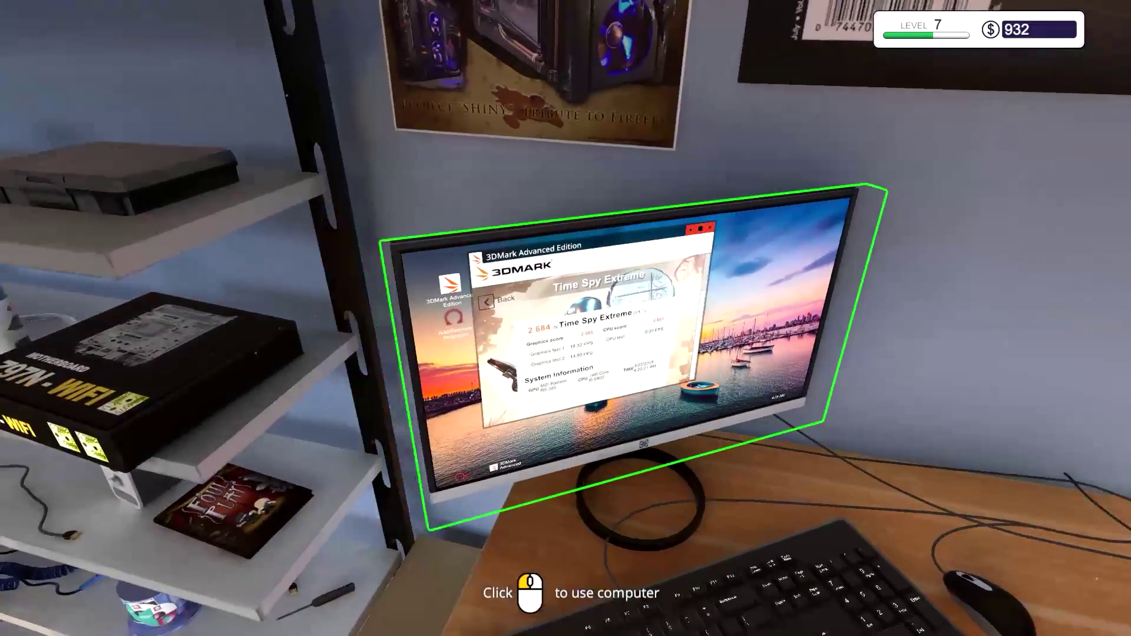
left_click(566, 318)
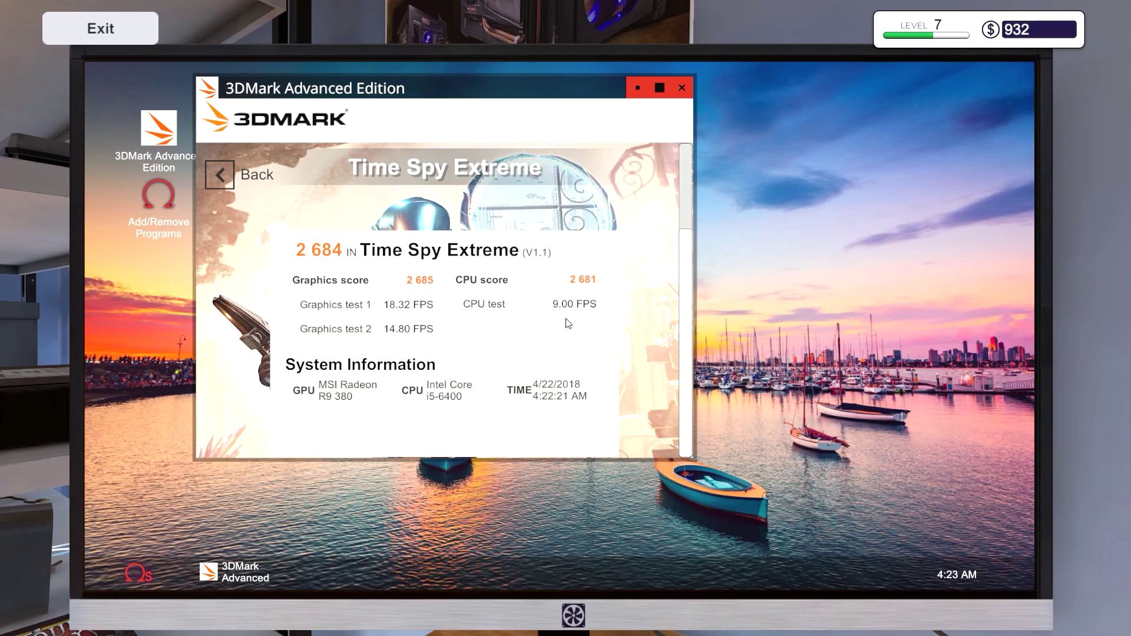
key("Escape")
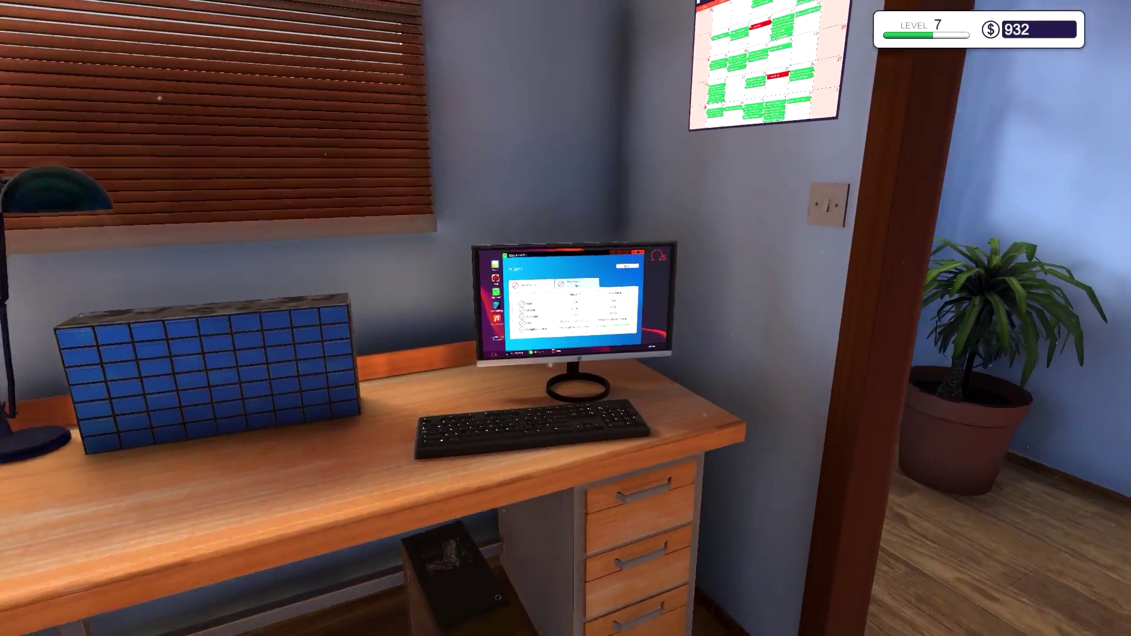
left_click(566, 318)
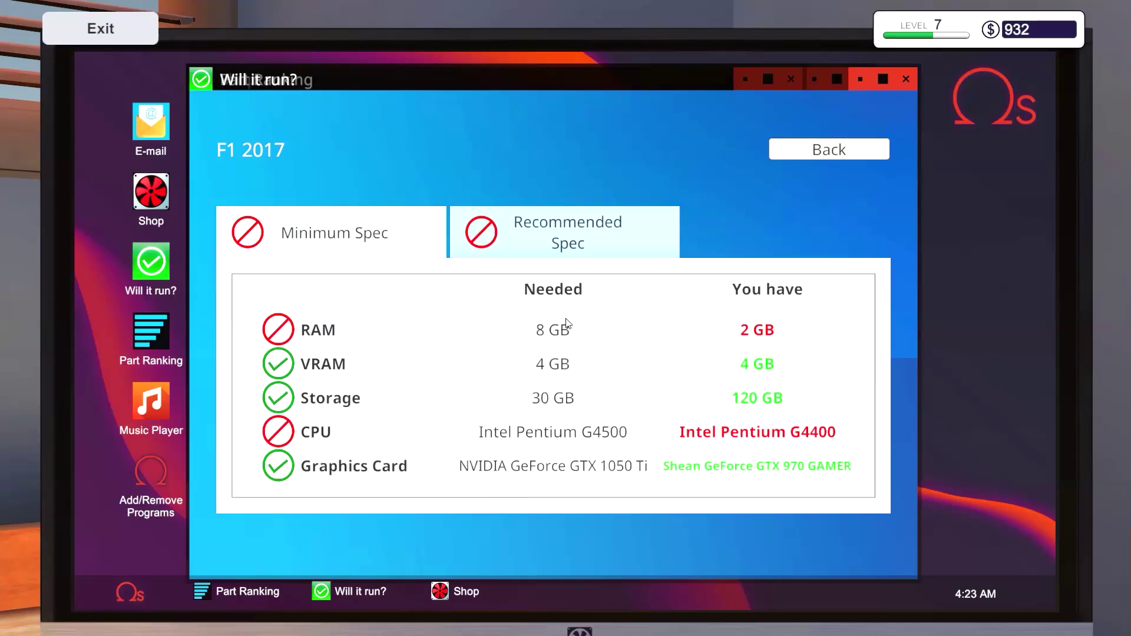
left_click(259, 588)
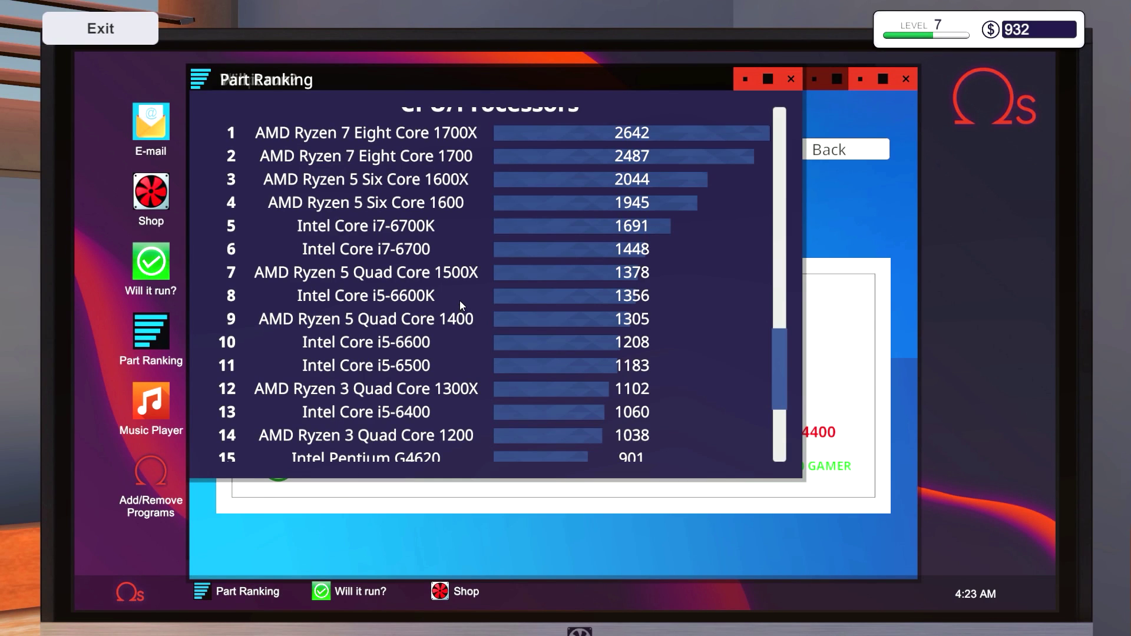
scroll(459, 298, "up", 2)
scroll(460, 298, "down", 1)
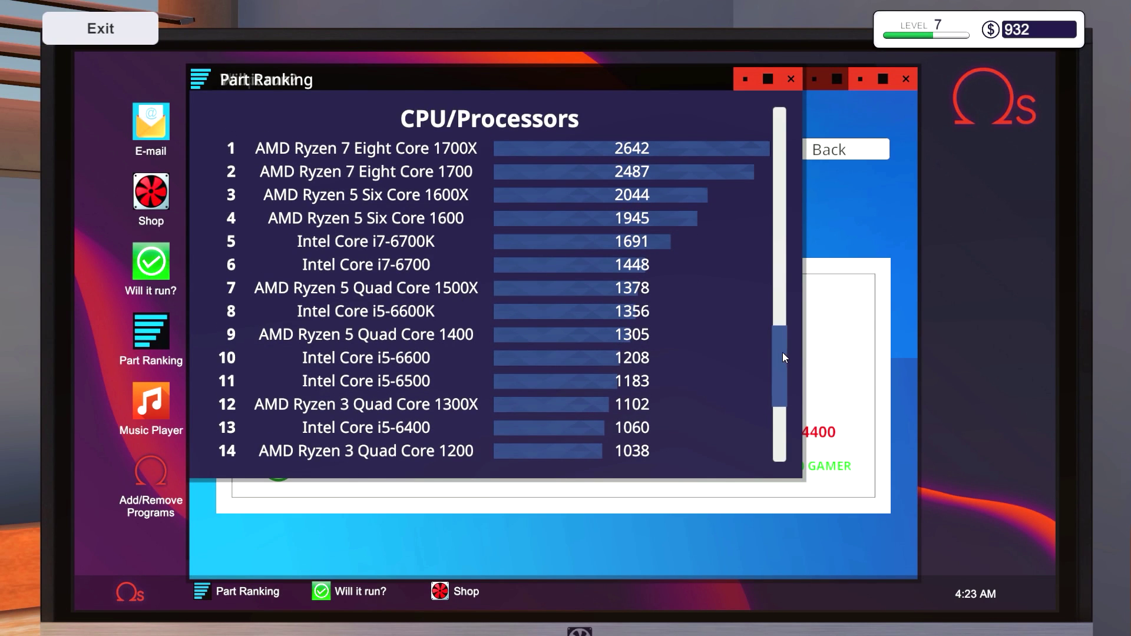
mouse_move(781, 353)
left_mouse_down()
mouse_move(775, 209)
mouse_move(796, 152)
left_mouse_up()
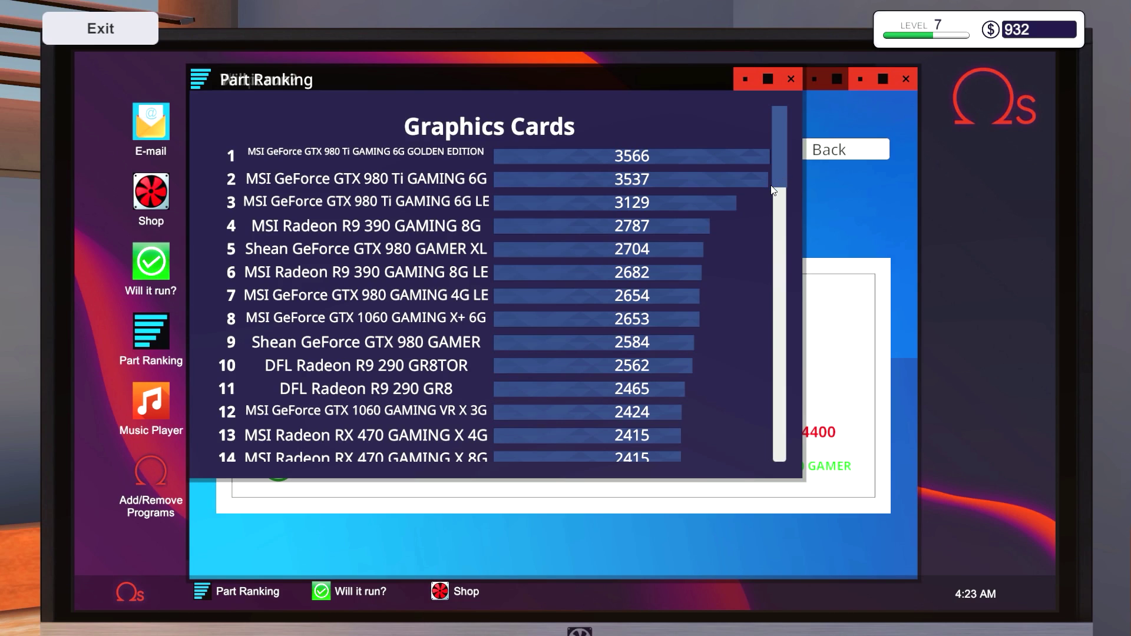
key("Escape")
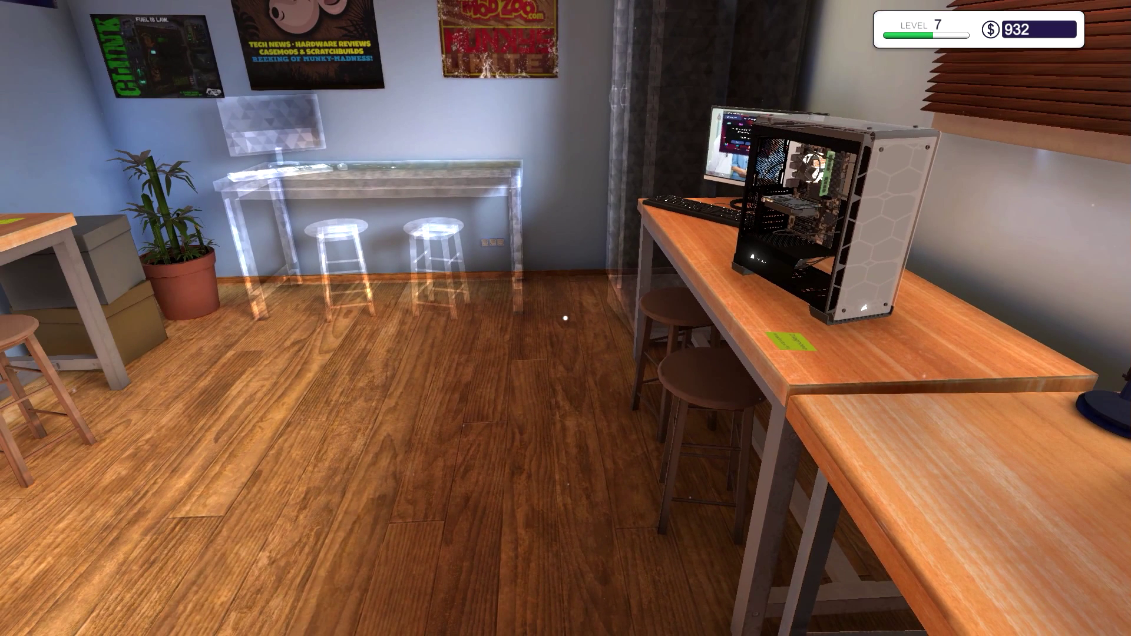
key("i")
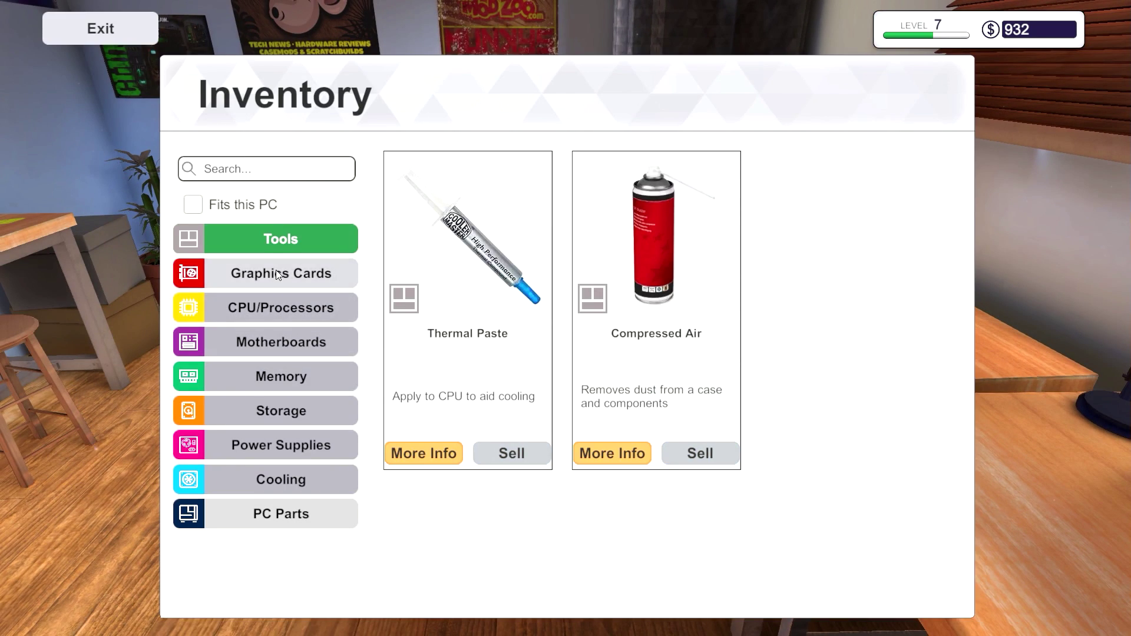
left_click(318, 273)
mouse_move(958, 206)
left_mouse_down()
mouse_move(941, 455)
mouse_move(930, 465)
left_mouse_up()
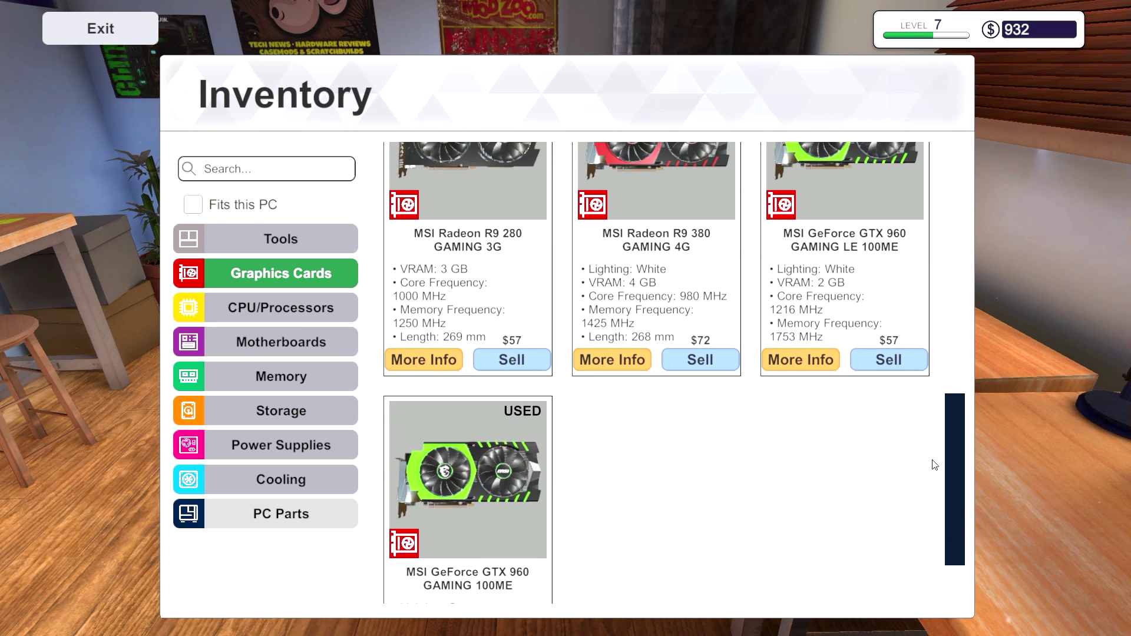
key("Escape")
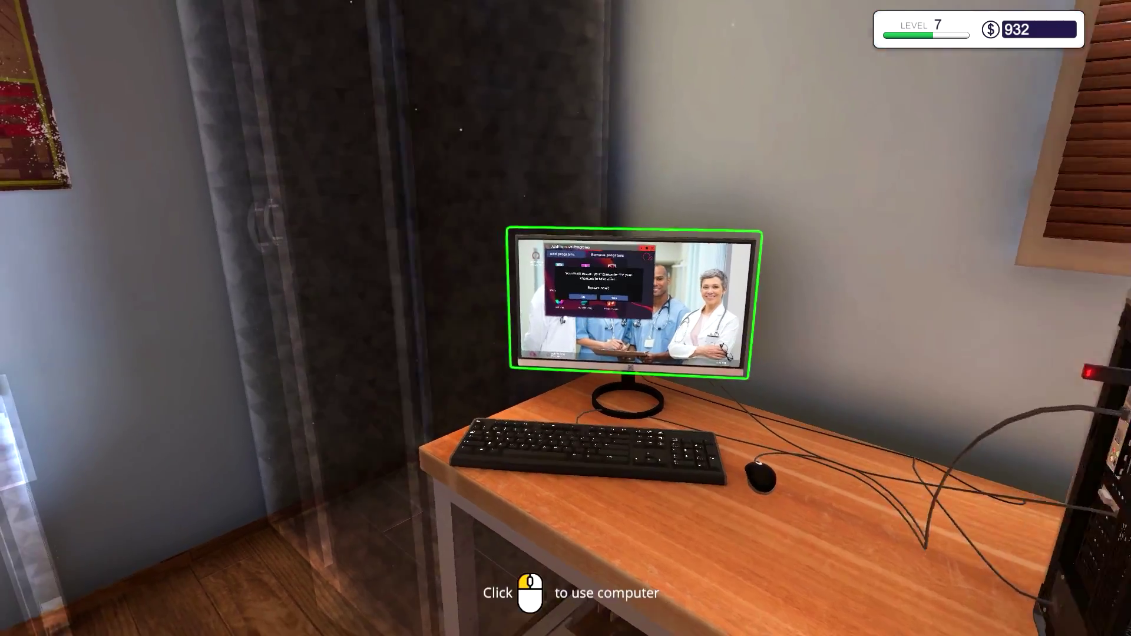
Step: Decline the restart prompt and shut down the computer
left_click(649, 305)
left_click(364, 314)
key("Escape")
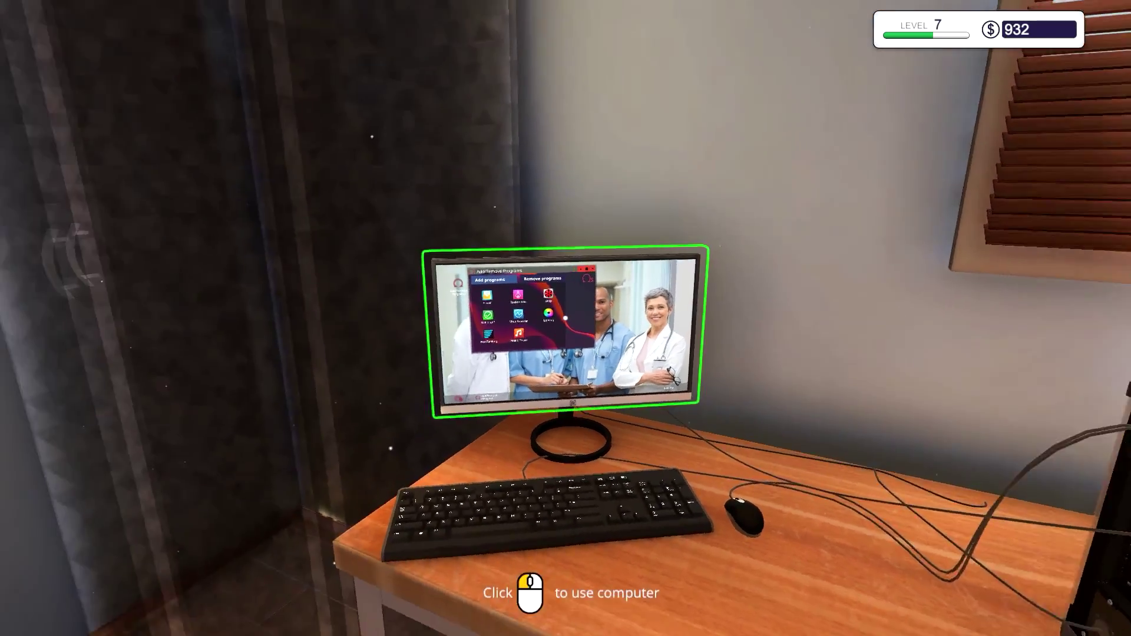
left_click(565, 318)
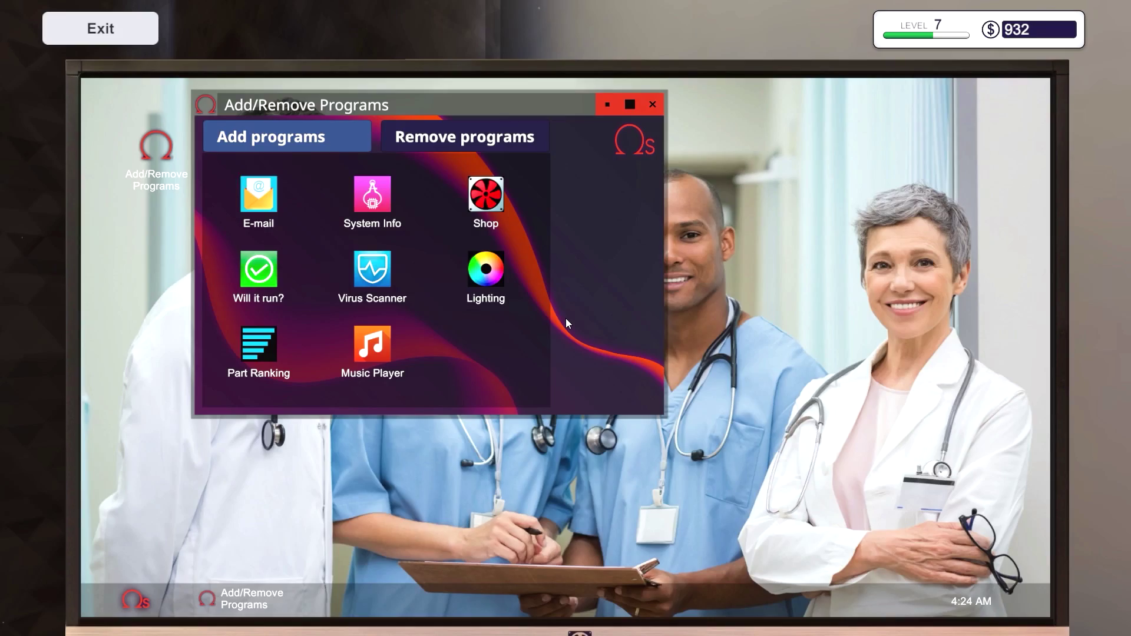
left_click(128, 603)
left_click(133, 560)
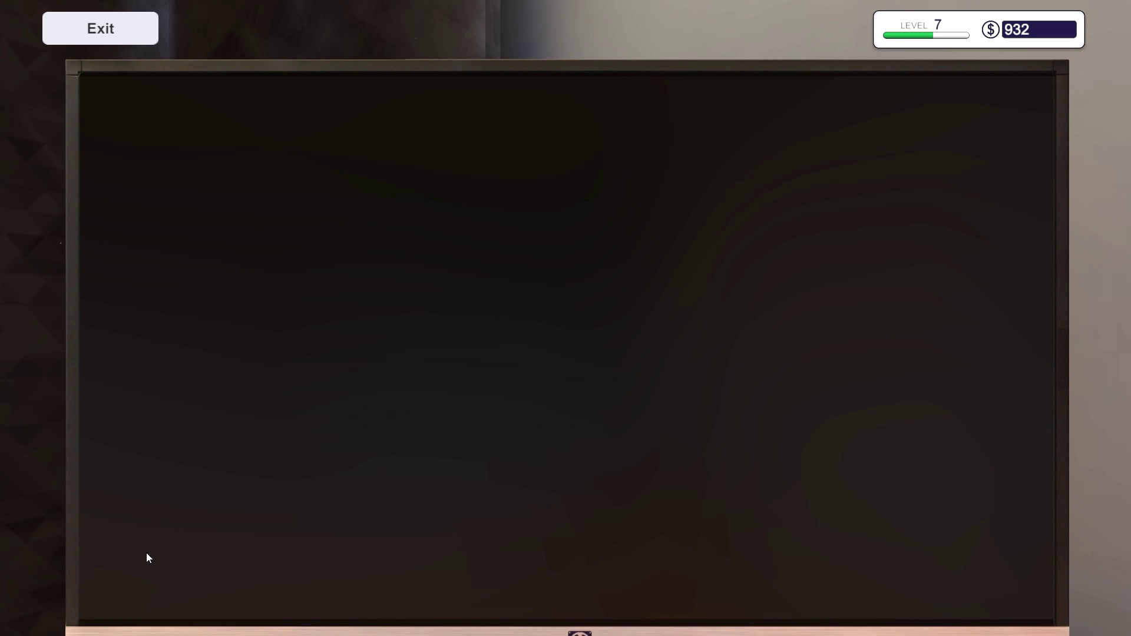
key("Escape")
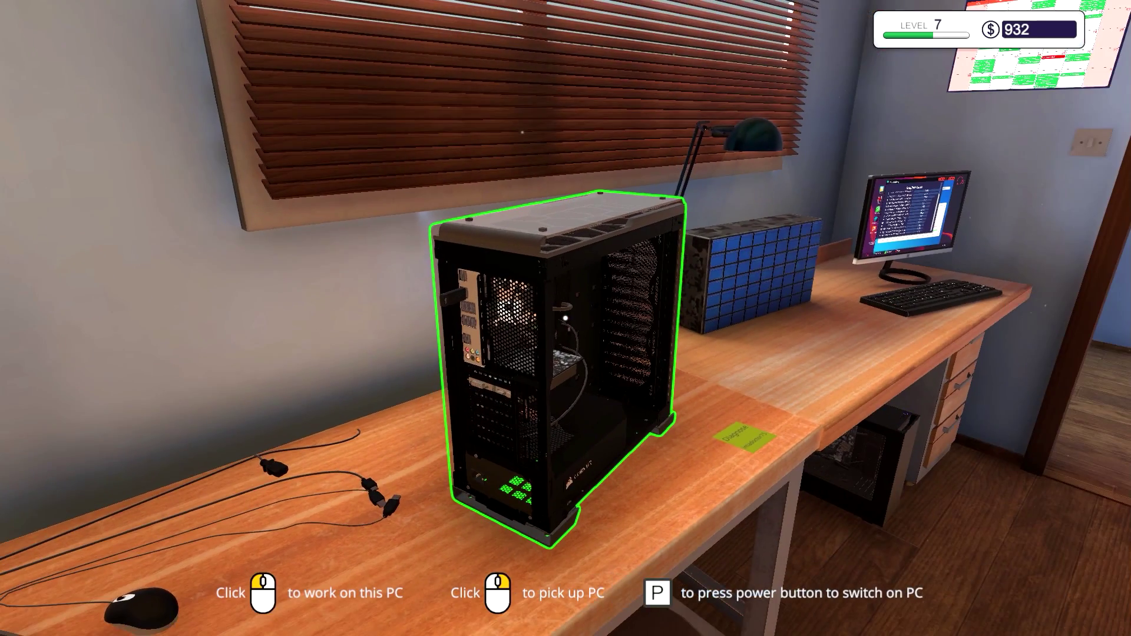
Step: Review the upgrade PC's 2684 benchmark result and objectives, then head to the office desk
key("Tab")
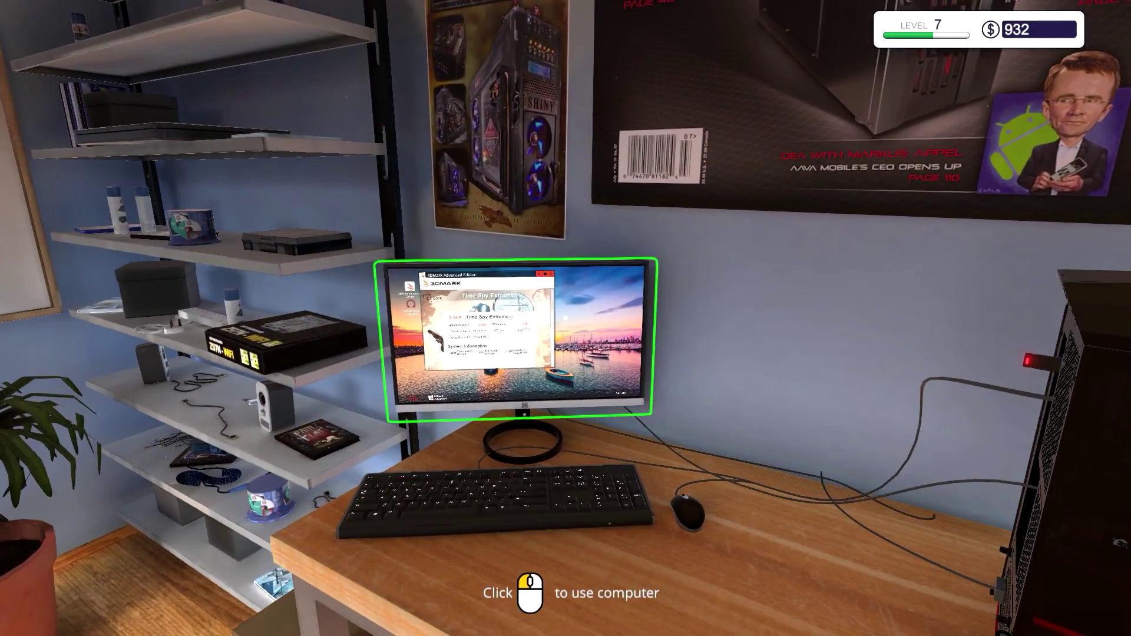
left_click(565, 318)
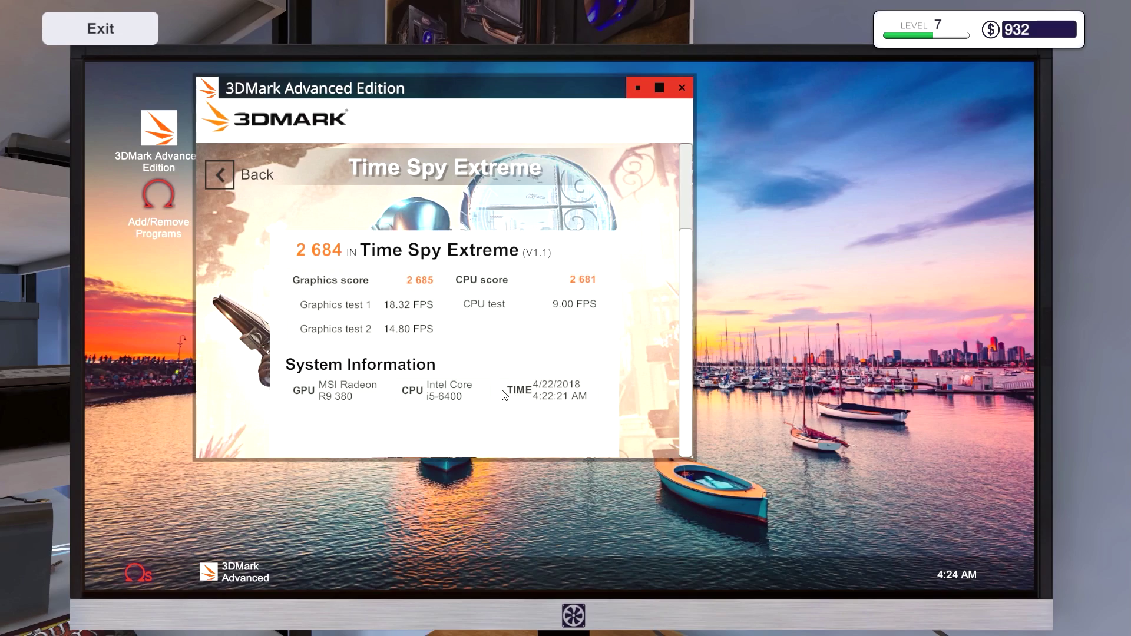
key("Escape")
key("Tab")
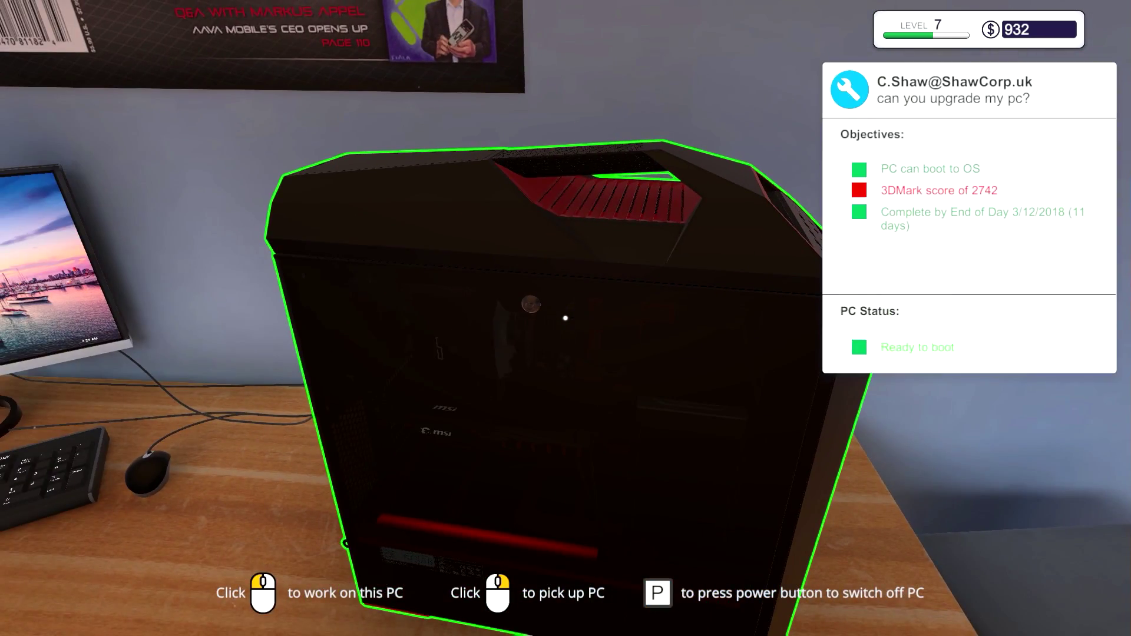
key("Tab")
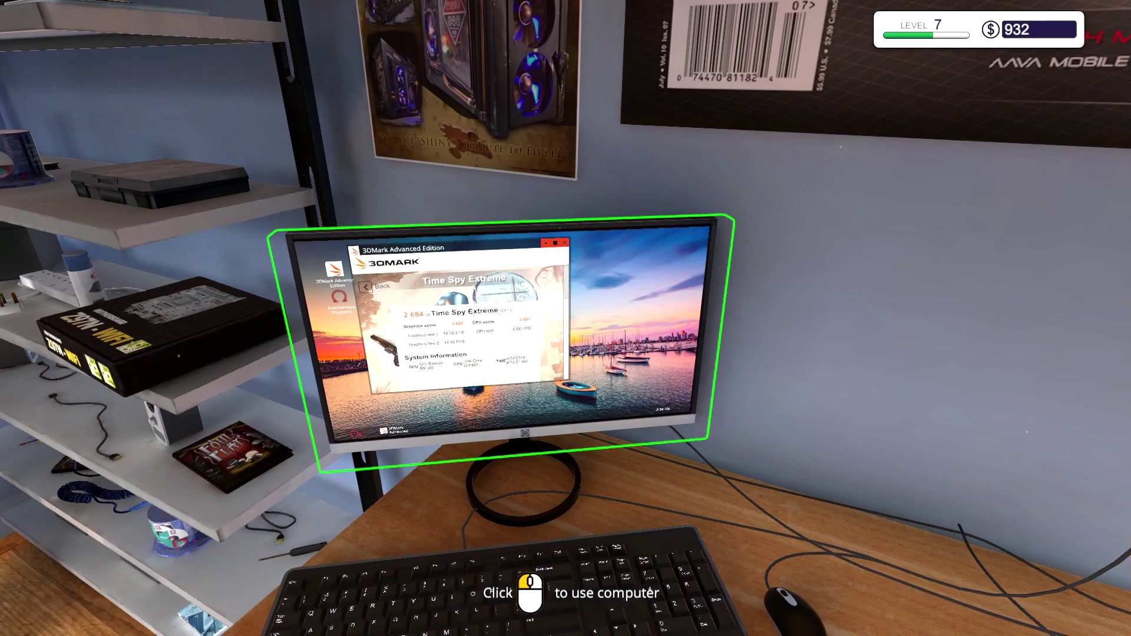
key("w")
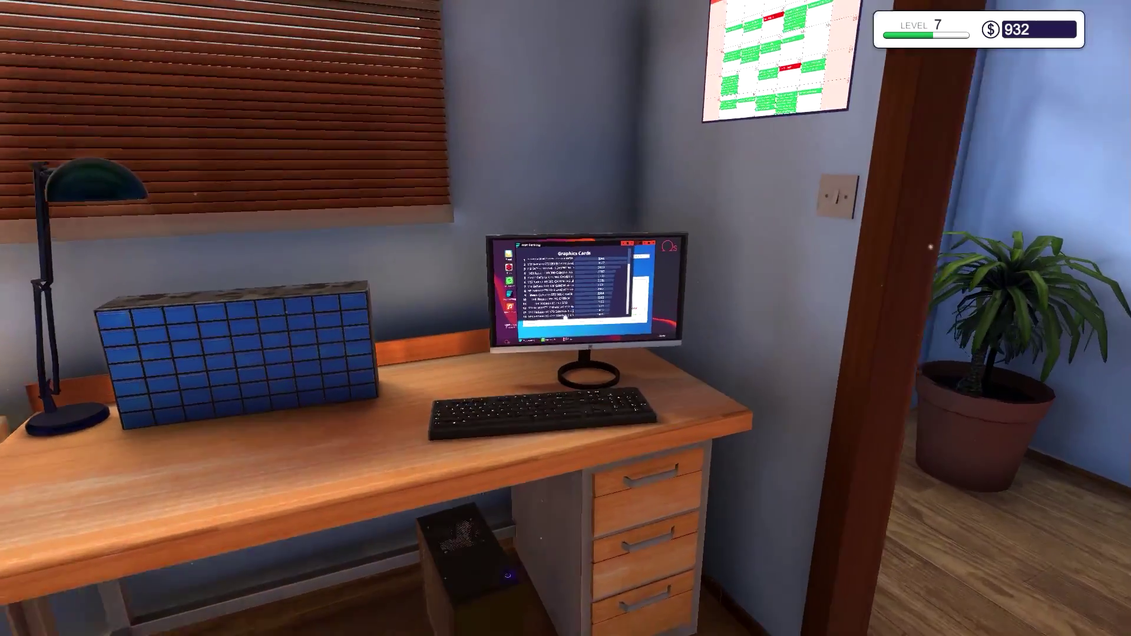
left_click(566, 318)
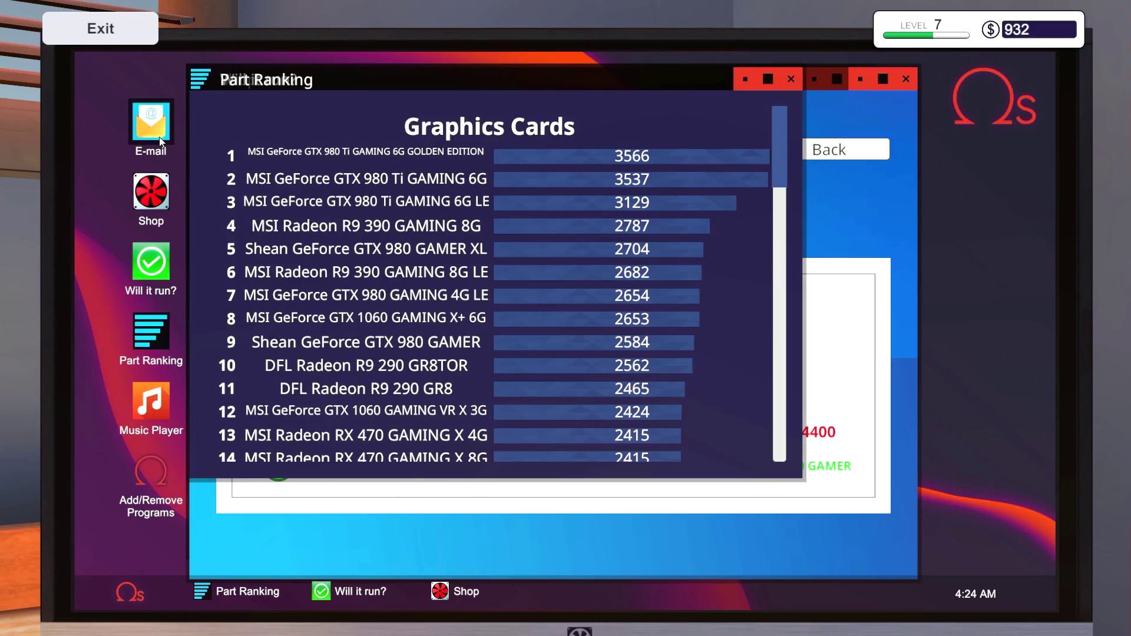
left_click(152, 121)
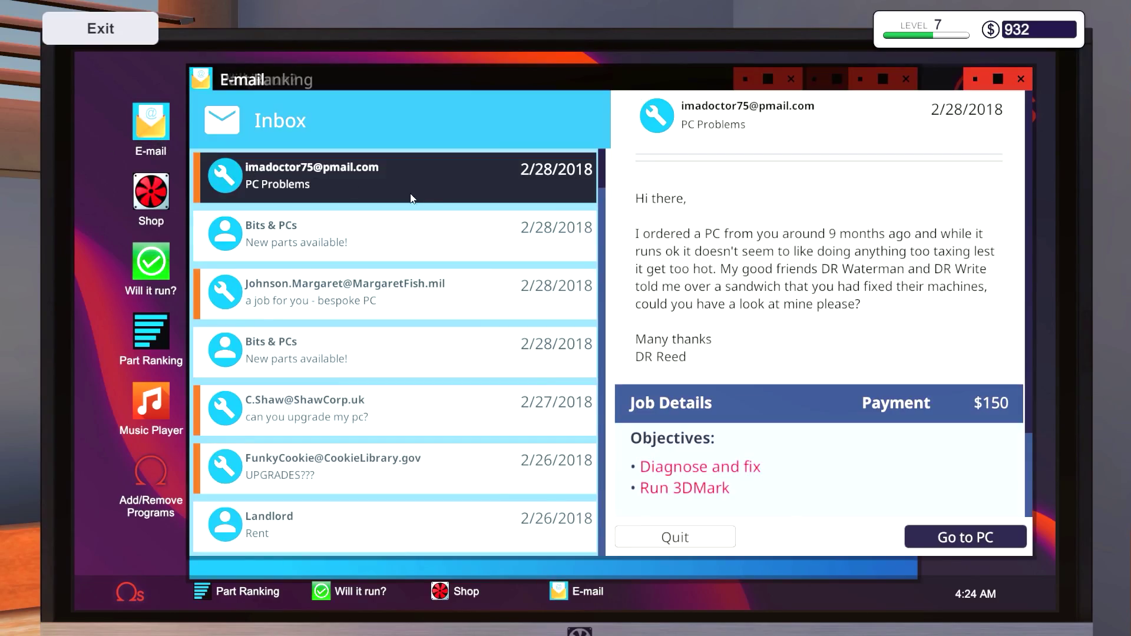
left_click(388, 245)
left_click(380, 296)
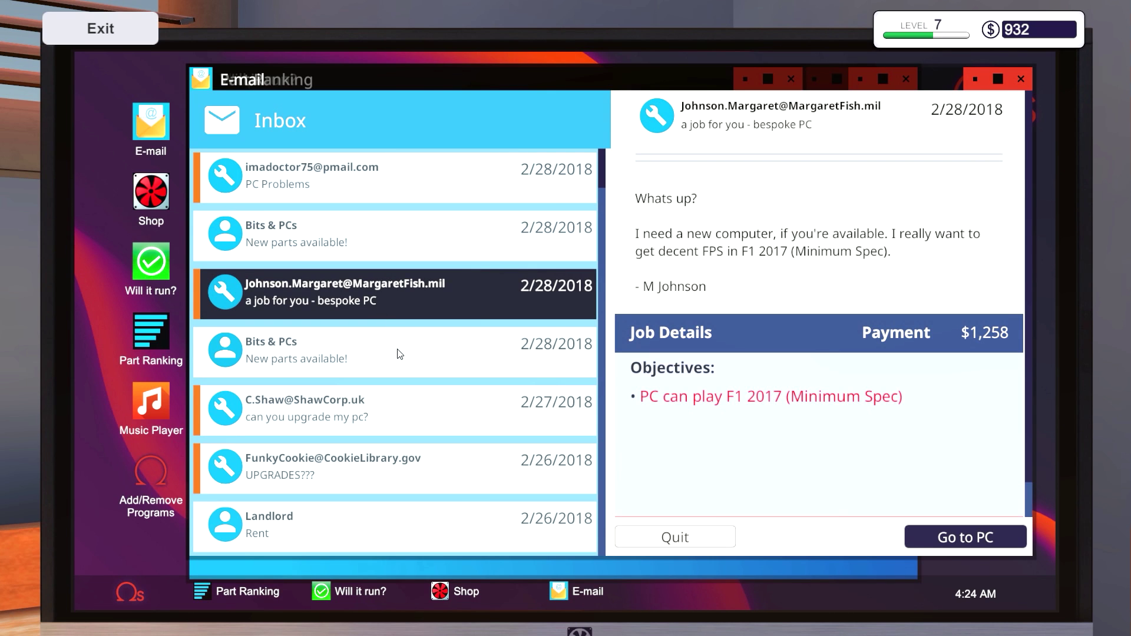
left_click(398, 354)
left_click(396, 410)
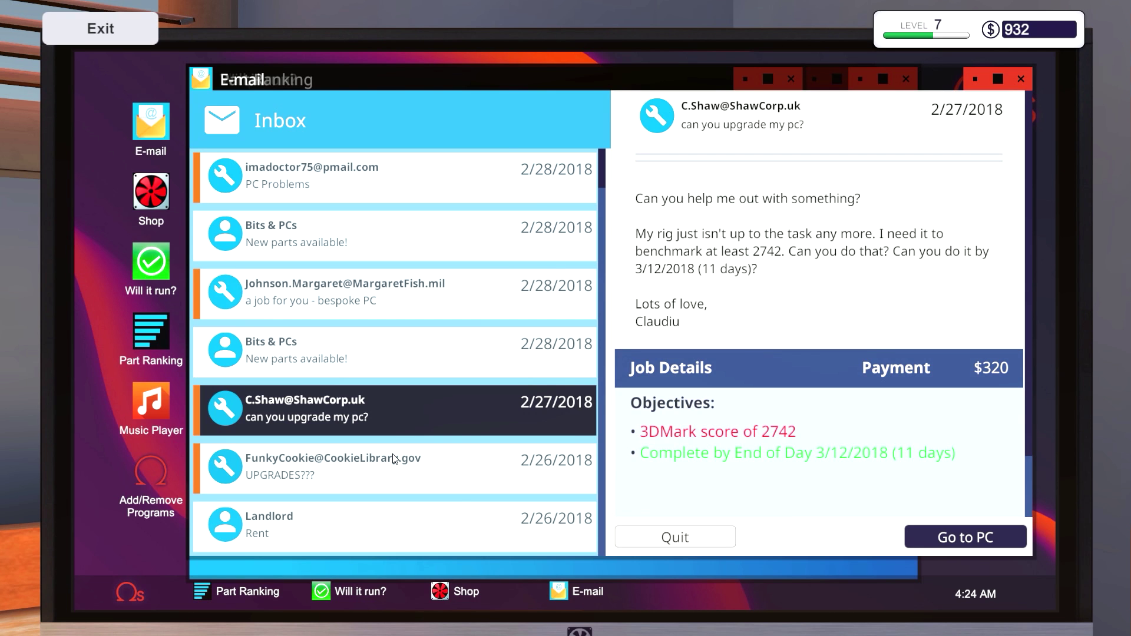
Step: Return to the office computer and open the Bits&PCs shop
key("Escape")
key("w")
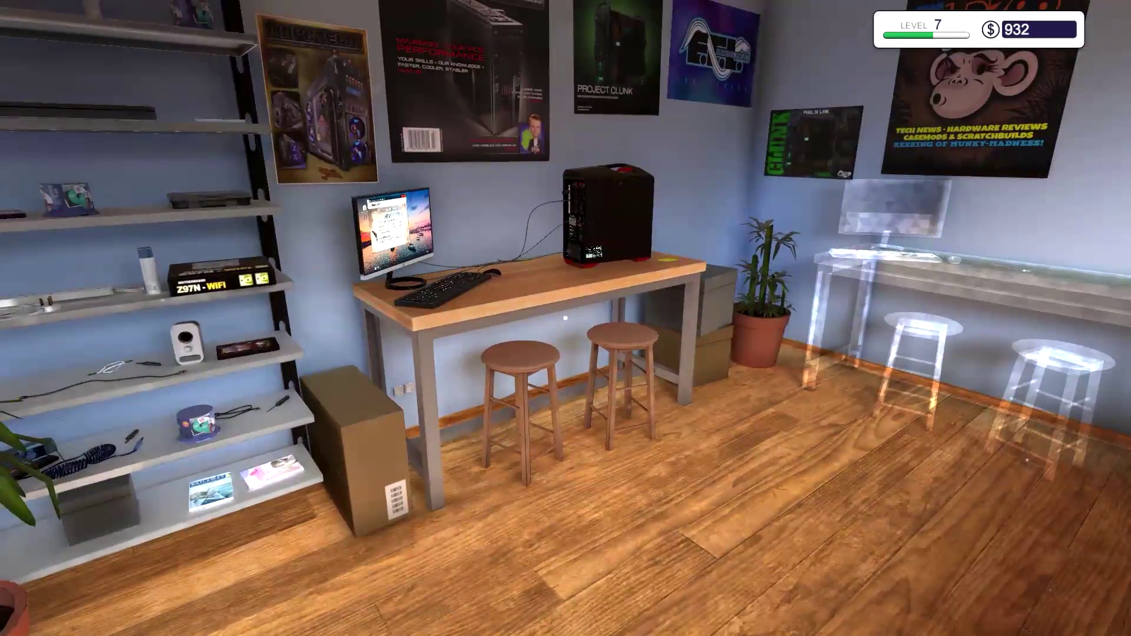
key("w")
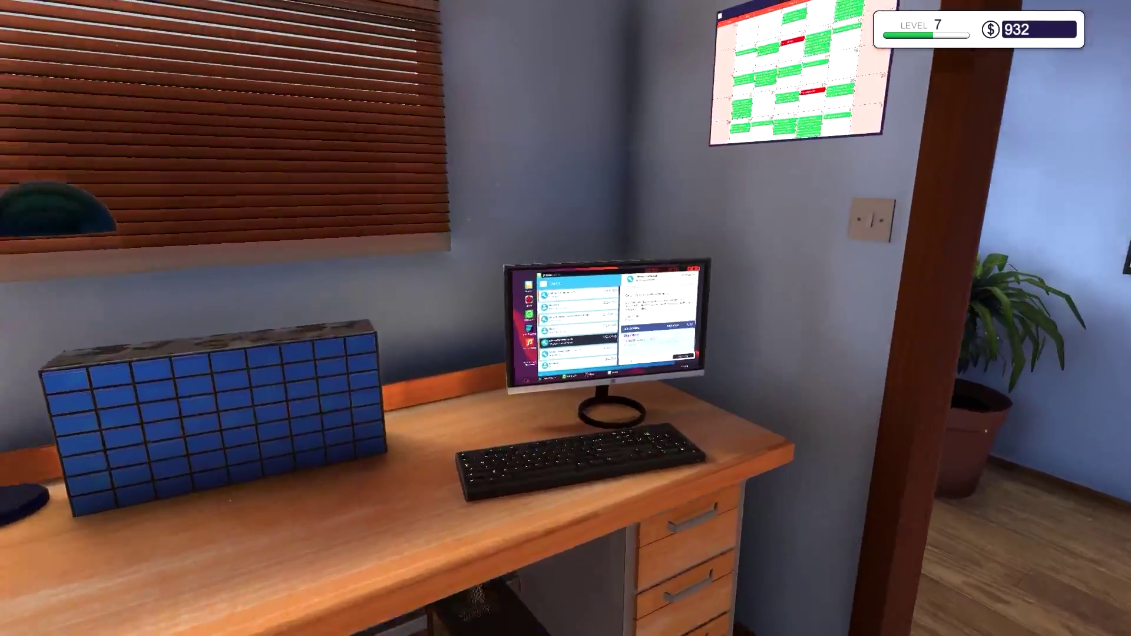
left_click(564, 318)
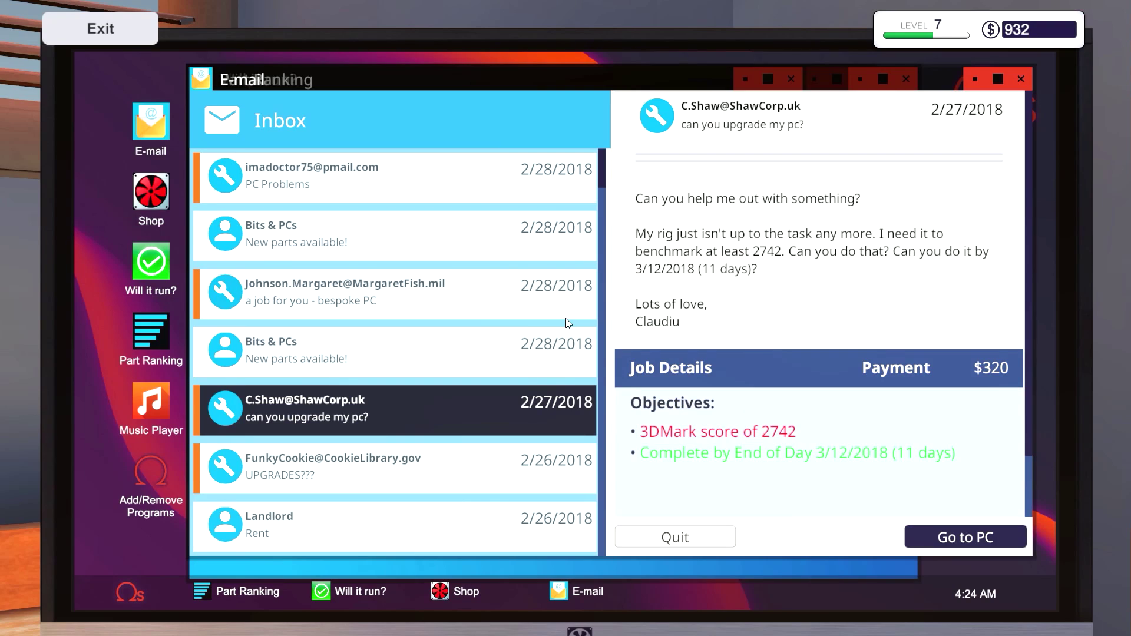
left_click(141, 183)
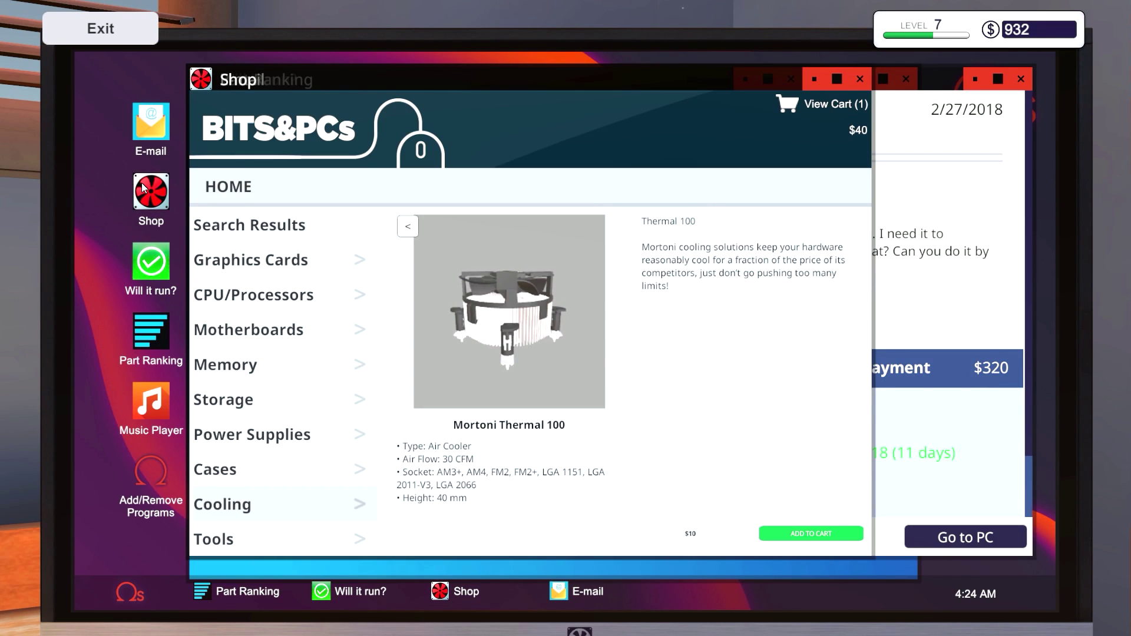
Step: Add a $265 MSI GeForce GTX 970 Gaming 4G to the cart, bringing it to $305
left_click(250, 261)
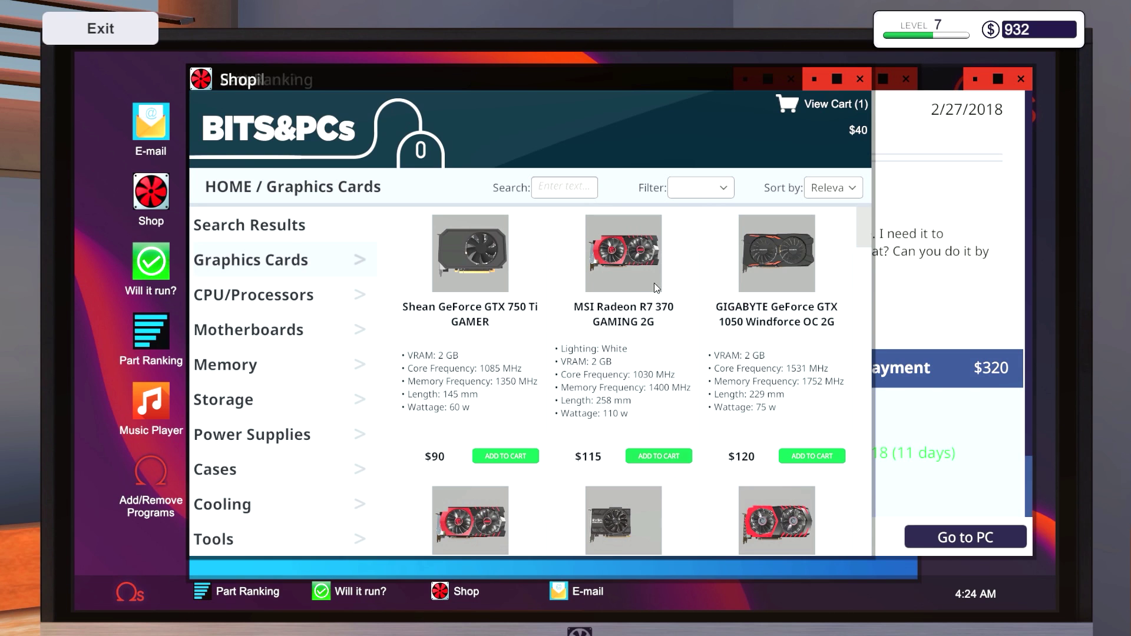
scroll(664, 287, "down", 3)
scroll(702, 288, "down", 3)
scroll(703, 290, "down", 3)
scroll(703, 288, "down", 3)
scroll(703, 288, "down", 3)
scroll(703, 288, "down", 3)
scroll(704, 288, "down", 3)
scroll(703, 289, "down", 3)
scroll(703, 289, "down", 3)
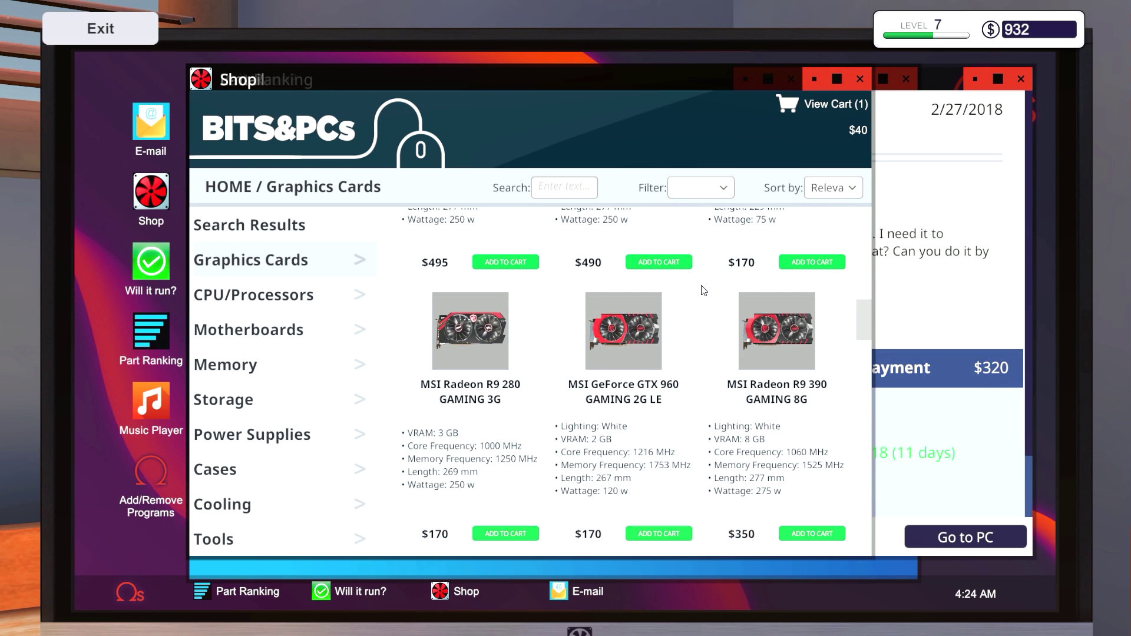
scroll(704, 289, "down", 3)
scroll(703, 288, "down", 3)
scroll(703, 289, "down", 3)
scroll(703, 289, "down", 3)
scroll(704, 288, "down", 3)
scroll(704, 288, "down", 3)
scroll(703, 288, "down", 3)
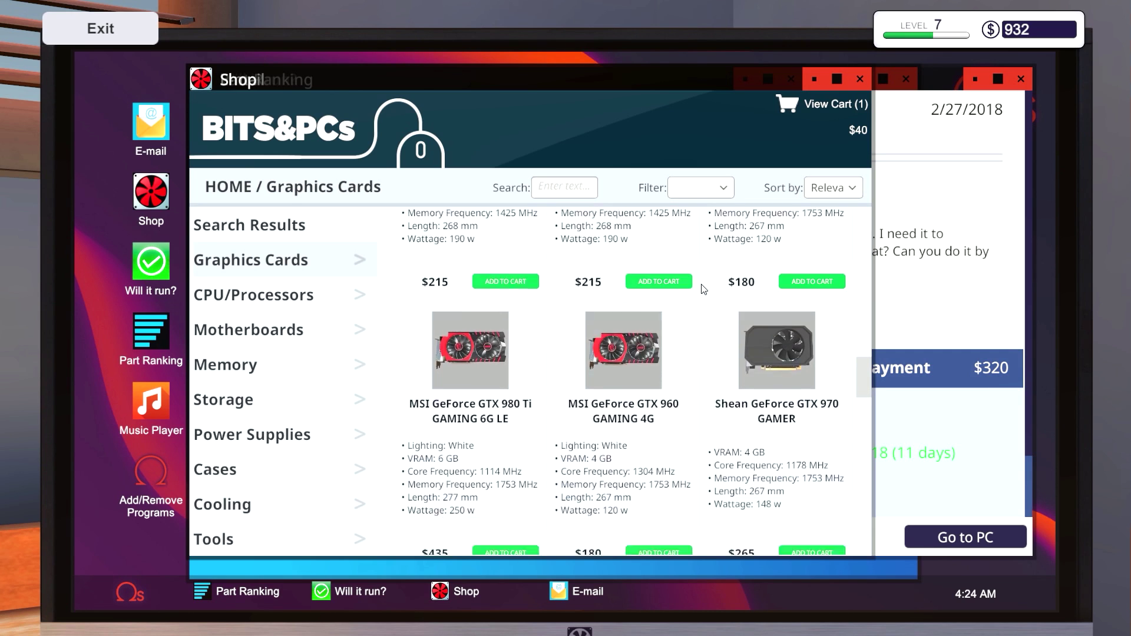
scroll(703, 288, "down", 3)
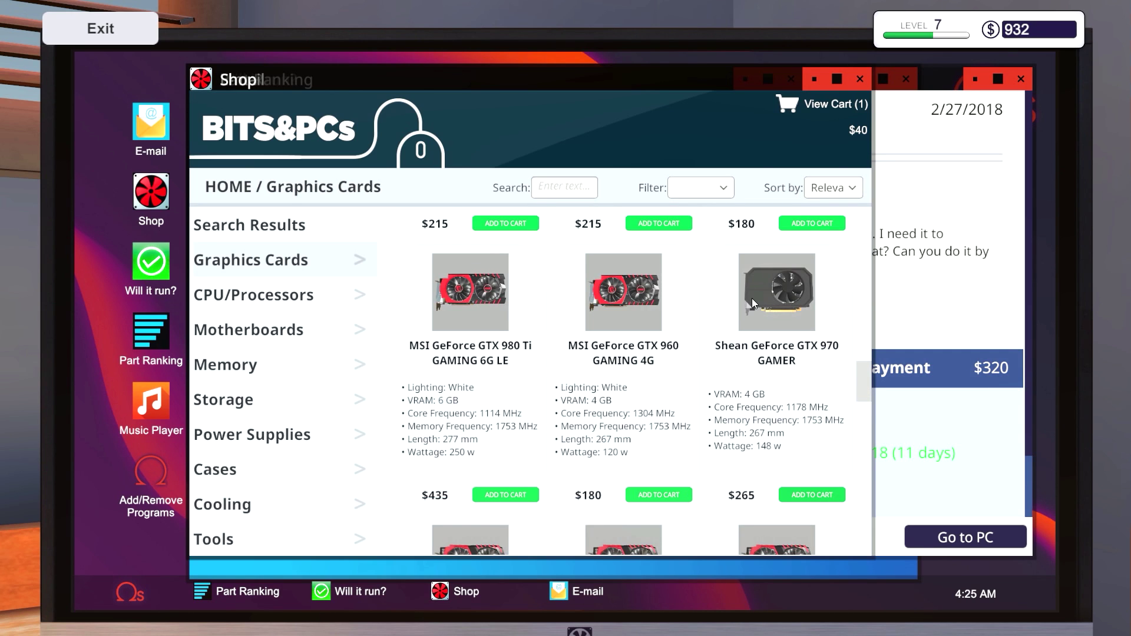
scroll(751, 298, "down", 3)
scroll(752, 297, "down", 3)
scroll(752, 298, "down", 2)
scroll(752, 298, "down", 2)
scroll(743, 303, "down", 3)
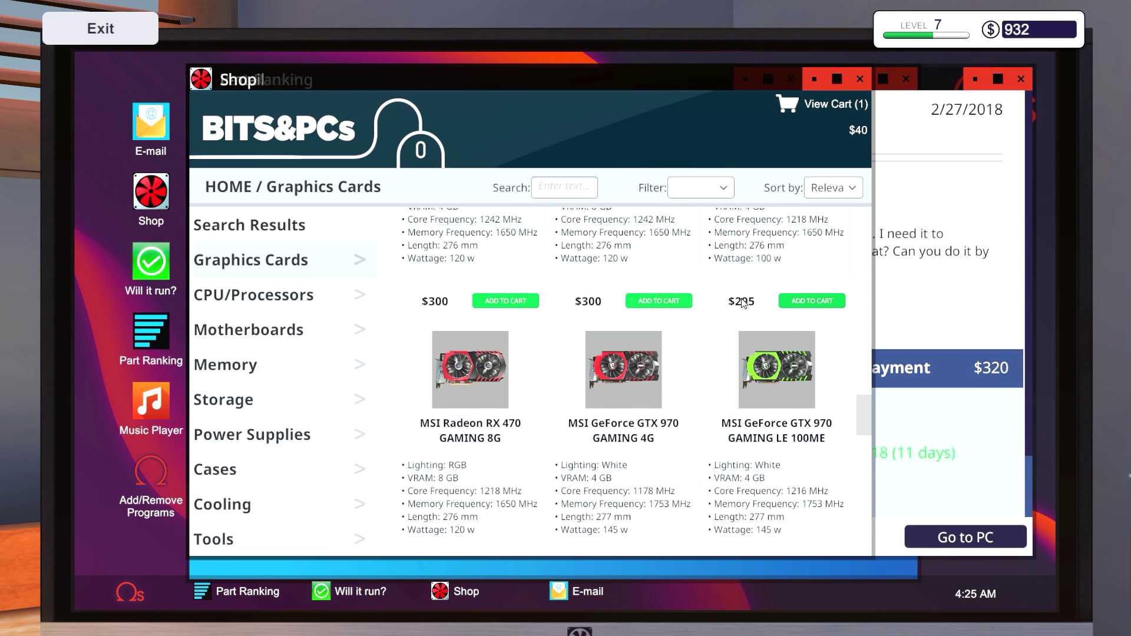
scroll(744, 304, "down", 3)
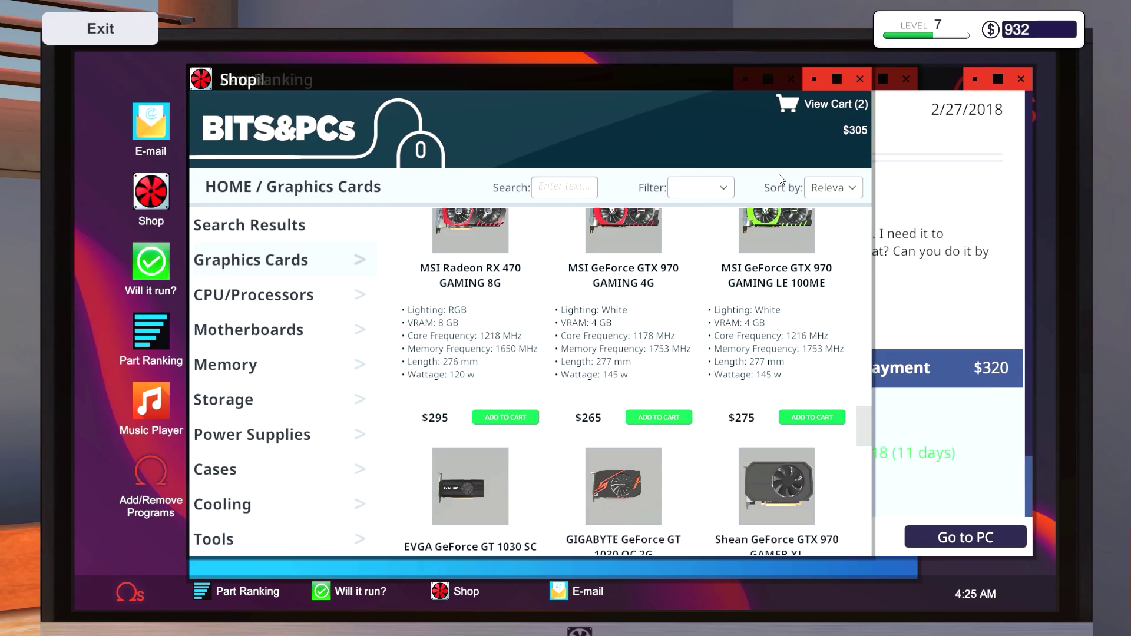
key("Escape")
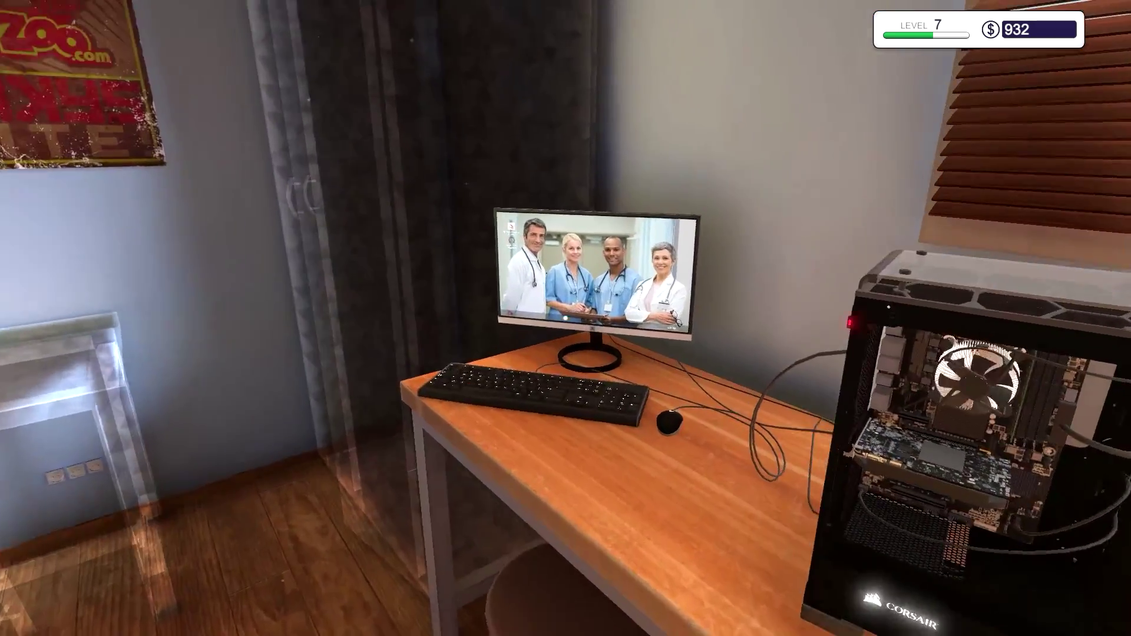
left_click(566, 318)
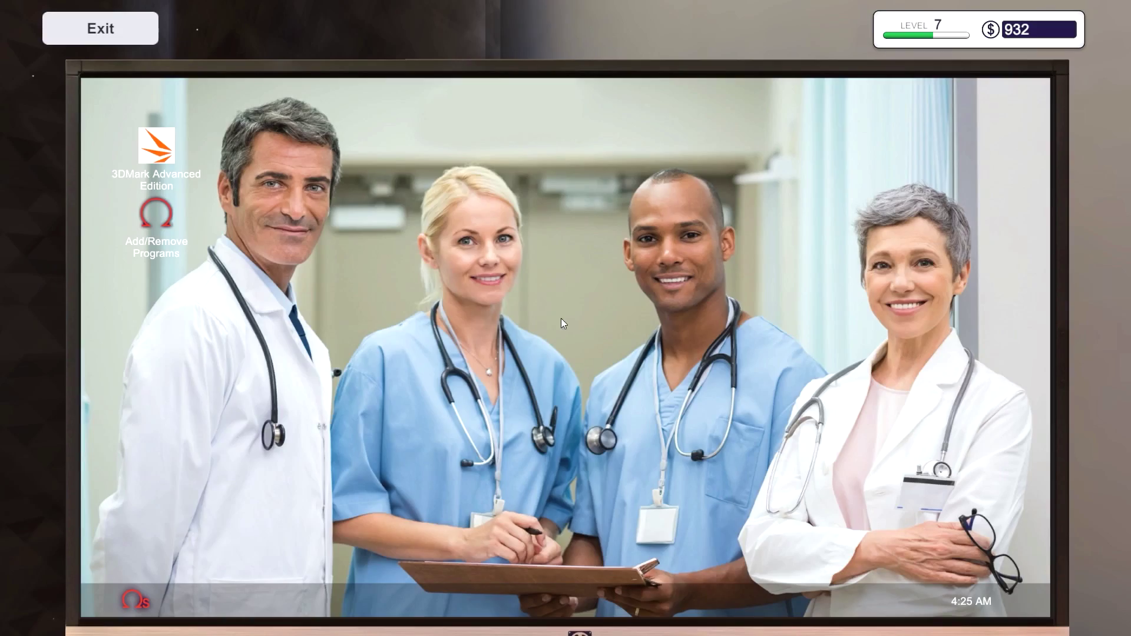
double_click(156, 146)
left_click(610, 268)
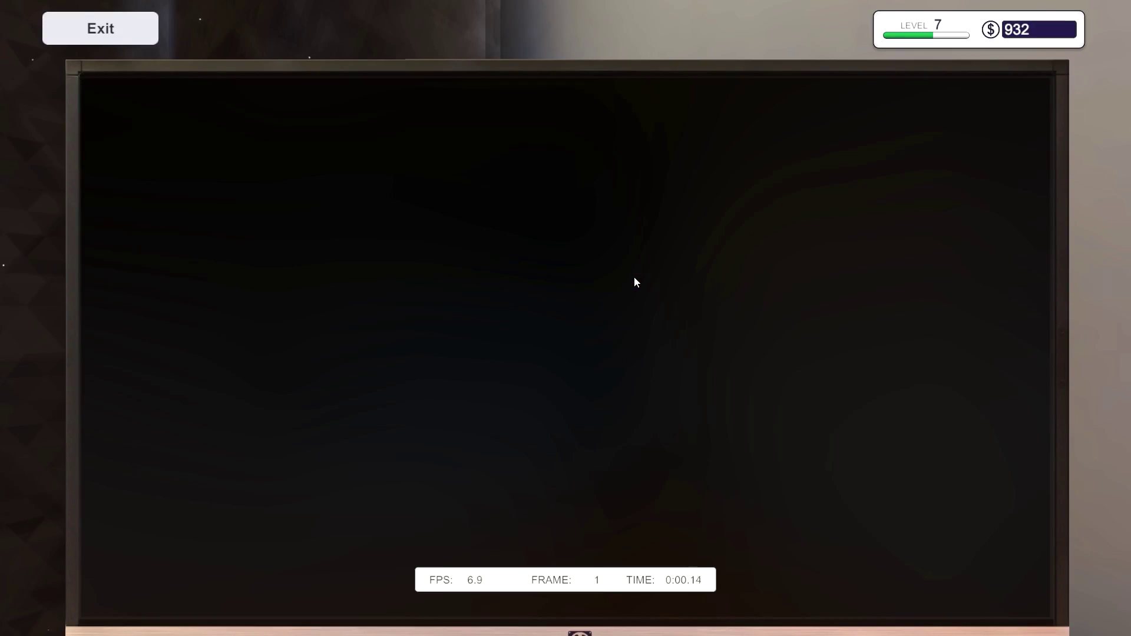
key("Escape")
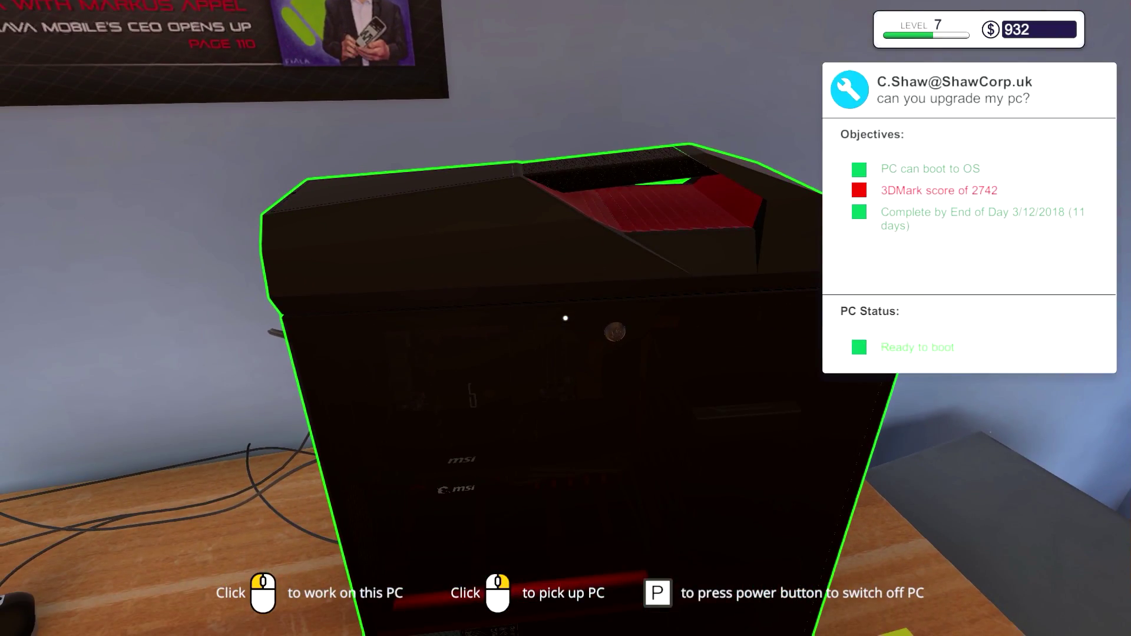
key("p")
Step: Take off the upgrade PC's side panel and pull out the unplugged MSI Radeon R9 380
left_click(564, 318)
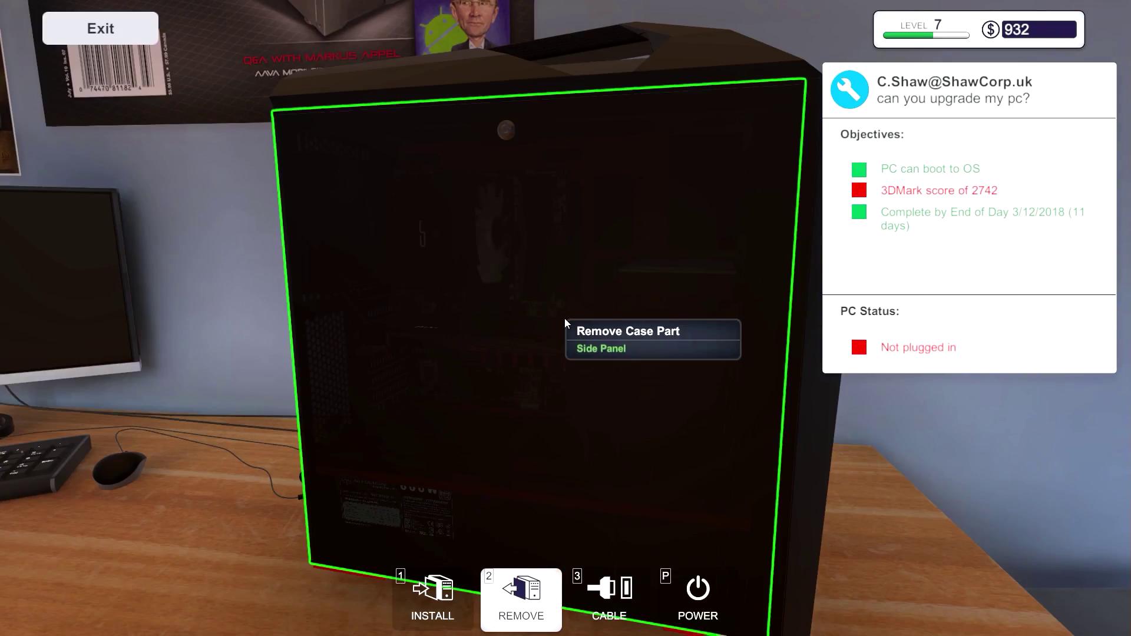
left_click(506, 128)
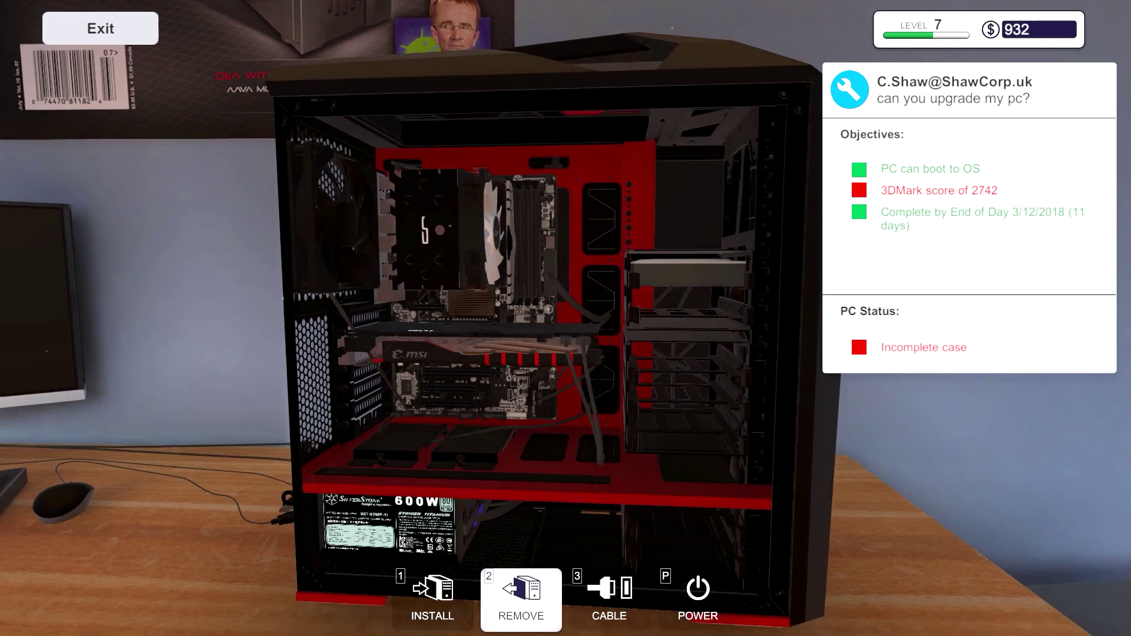
scroll(395, 333, "up", 2)
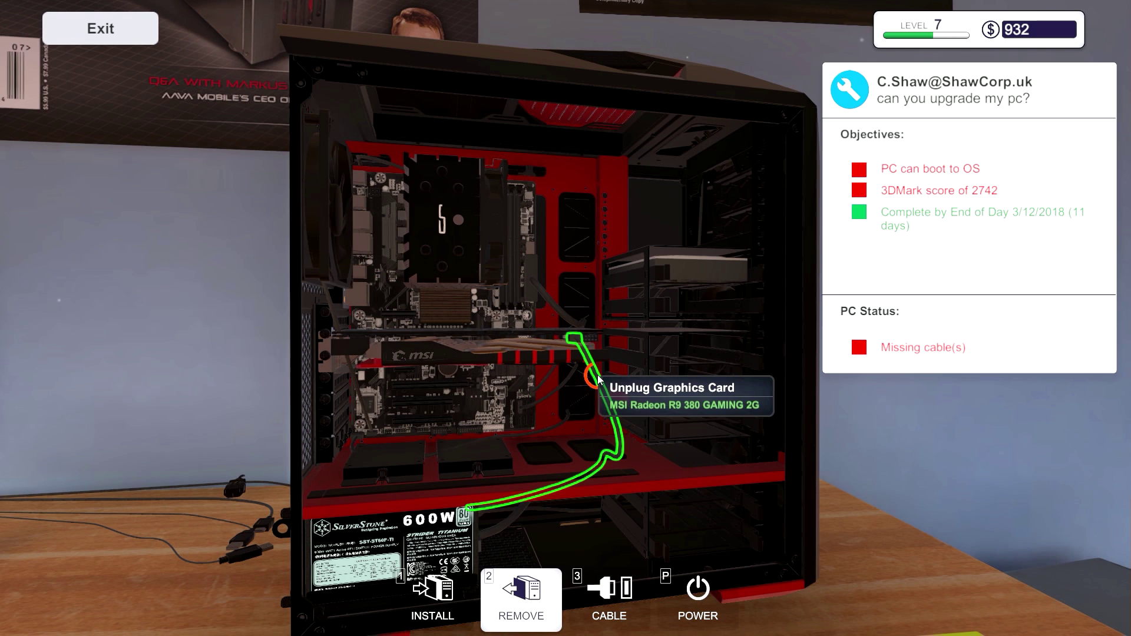
left_click(604, 371)
left_click(334, 350)
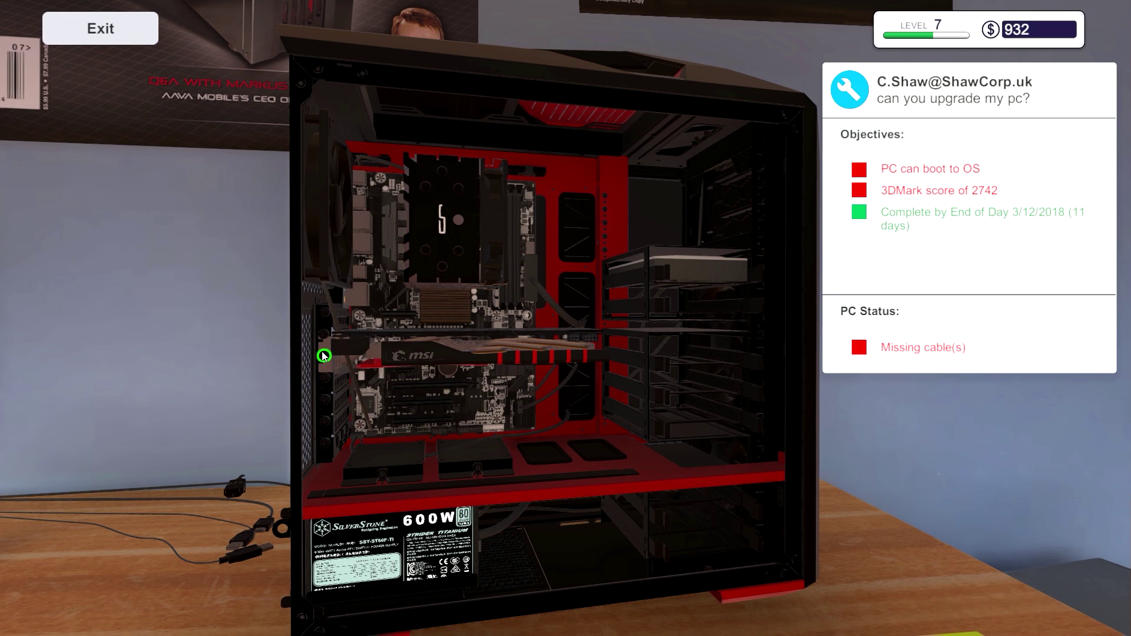
left_click(324, 355)
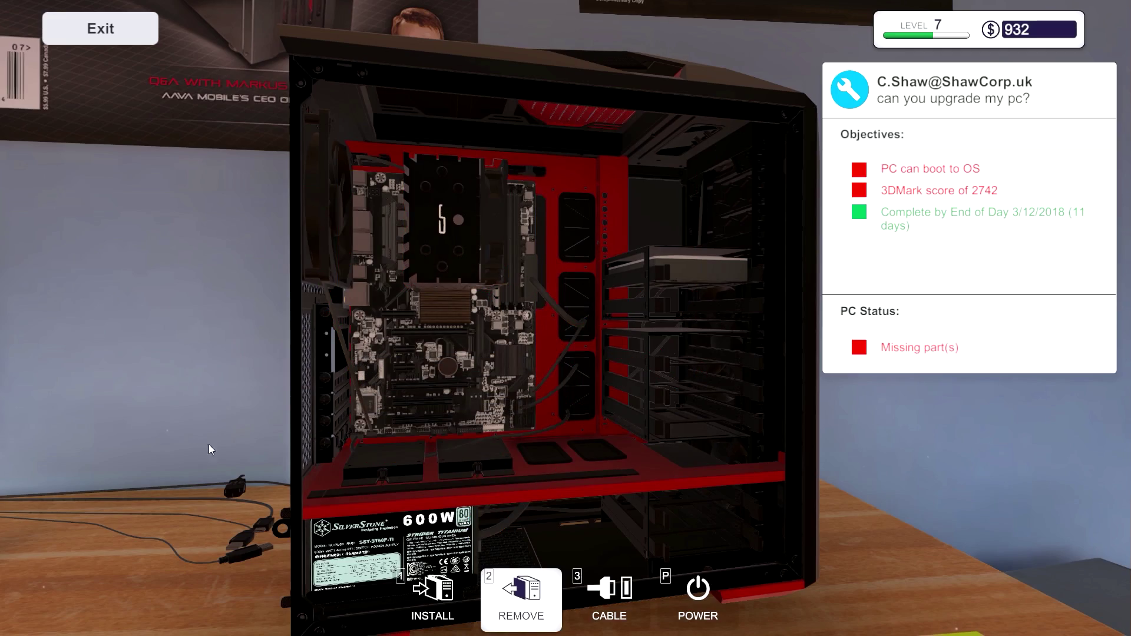
Step: Leave the workbench and set the upgrade PC down on the desk
key("Escape")
right_click(566, 319)
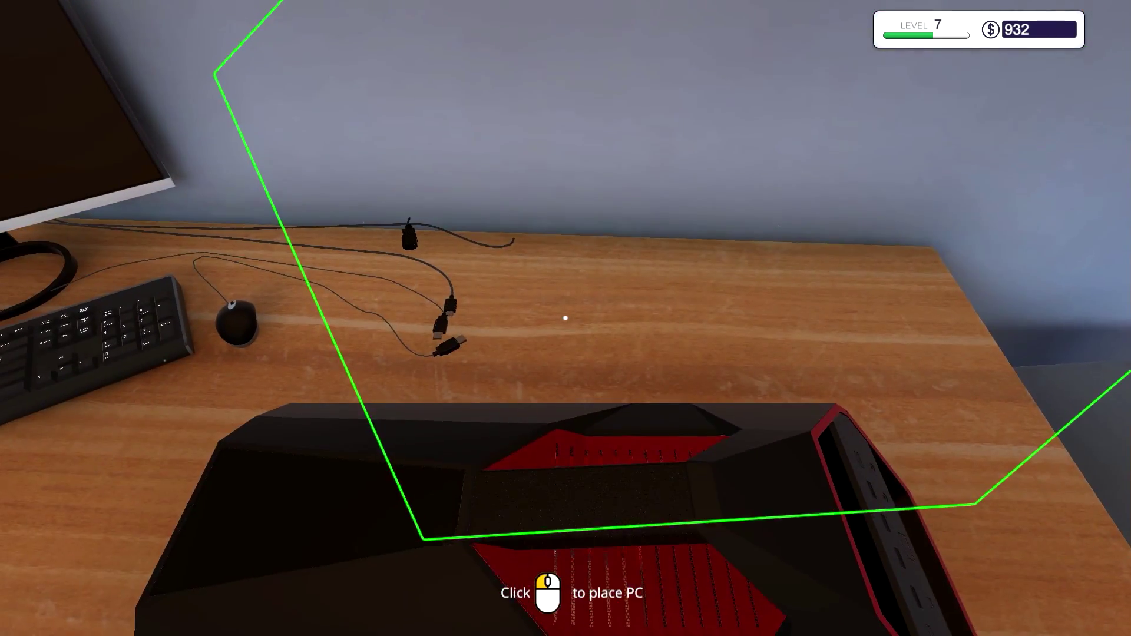
left_click(565, 318)
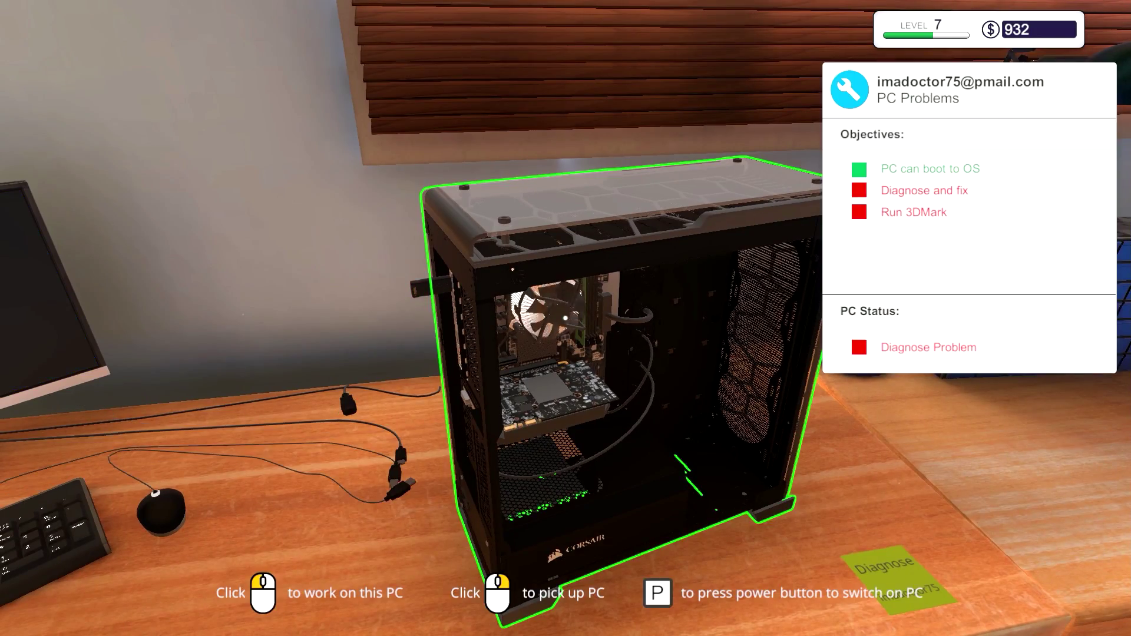
Step: Pull the Shean GeForce GTX 970 GAMER from the Corsair PC and view it under inventory Graphics Cards
left_click(566, 318)
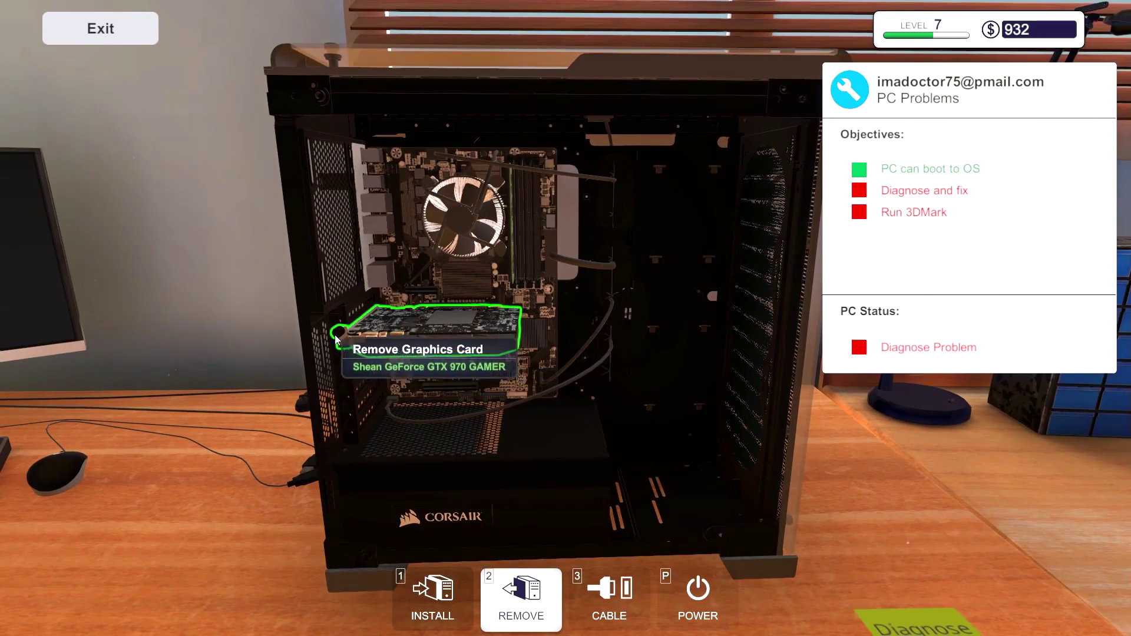
left_click(348, 336)
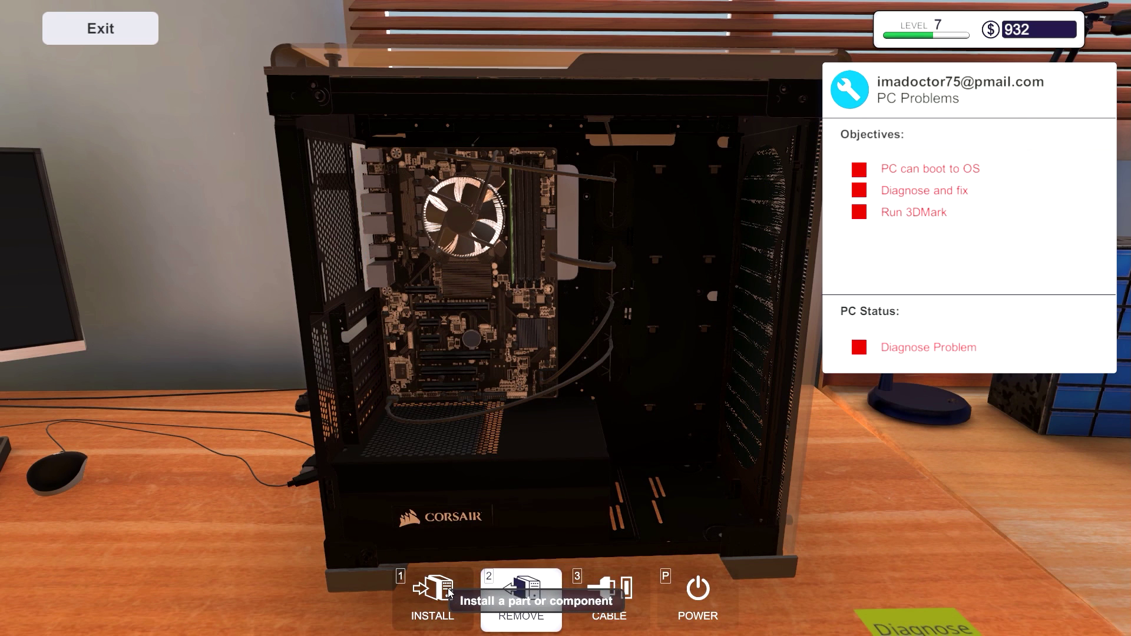
left_click(448, 588)
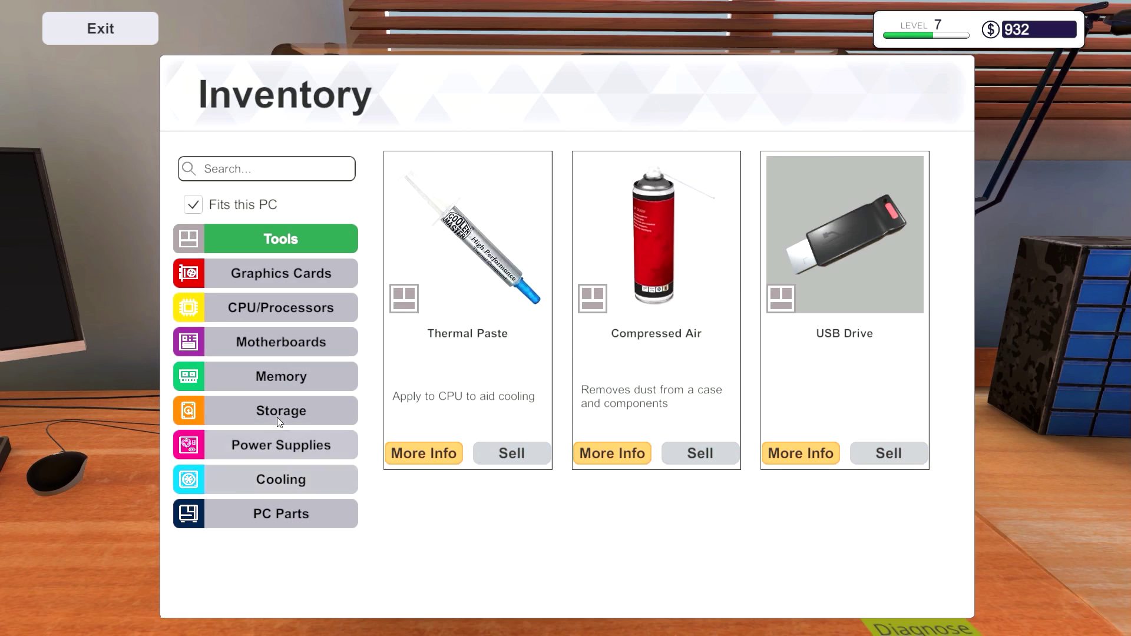
left_click(287, 279)
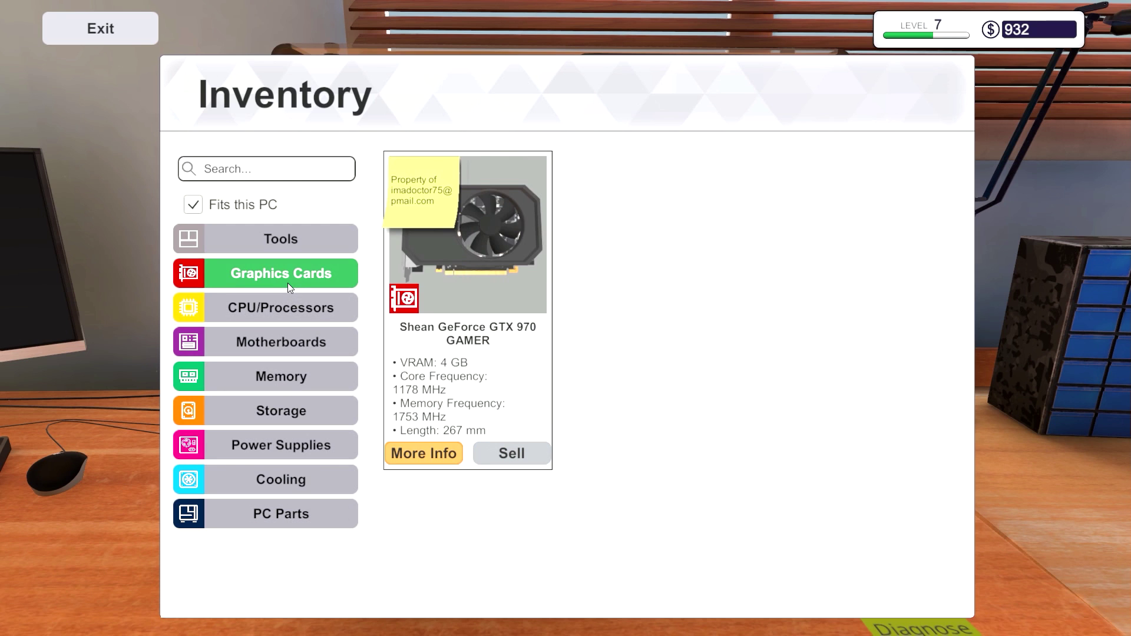
Step: Install the GTX 970 in the PCIe slot and screw it in
left_click(520, 257)
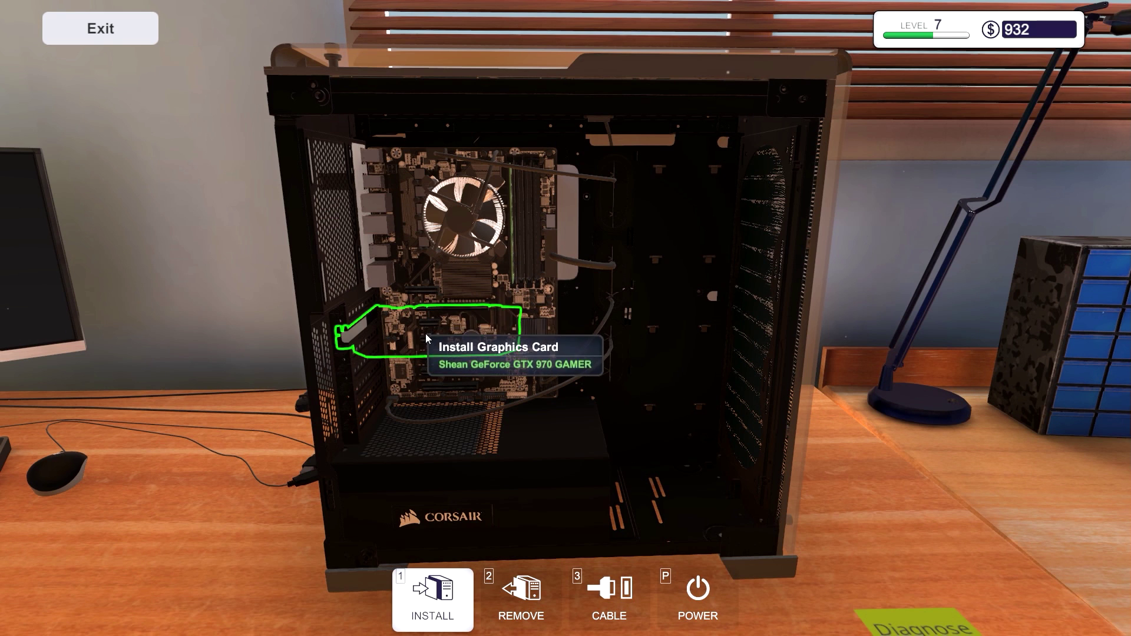
left_click(379, 329)
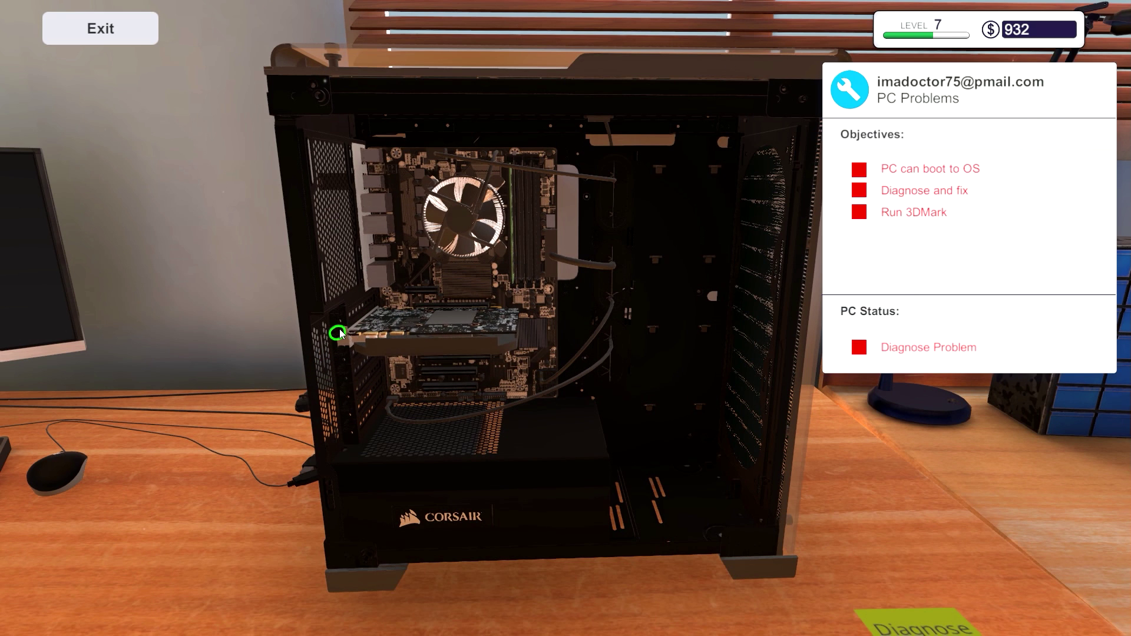
left_click(339, 333)
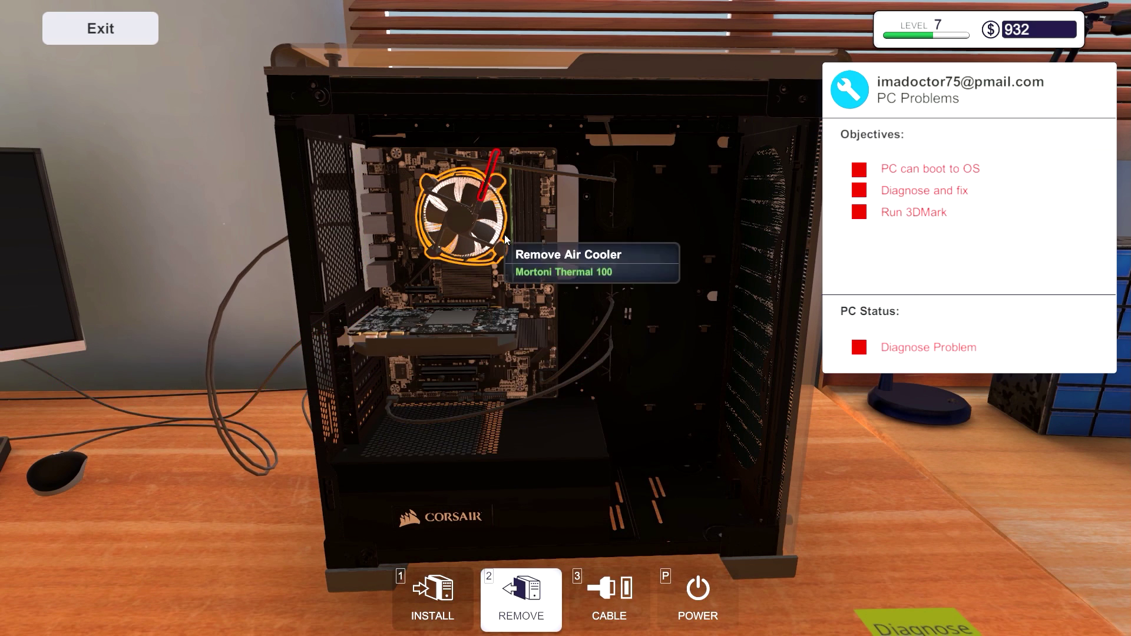
Step: Remove the air cooler and CPU, then seat the Intel Pentium G4520 in the socket
left_click(474, 201)
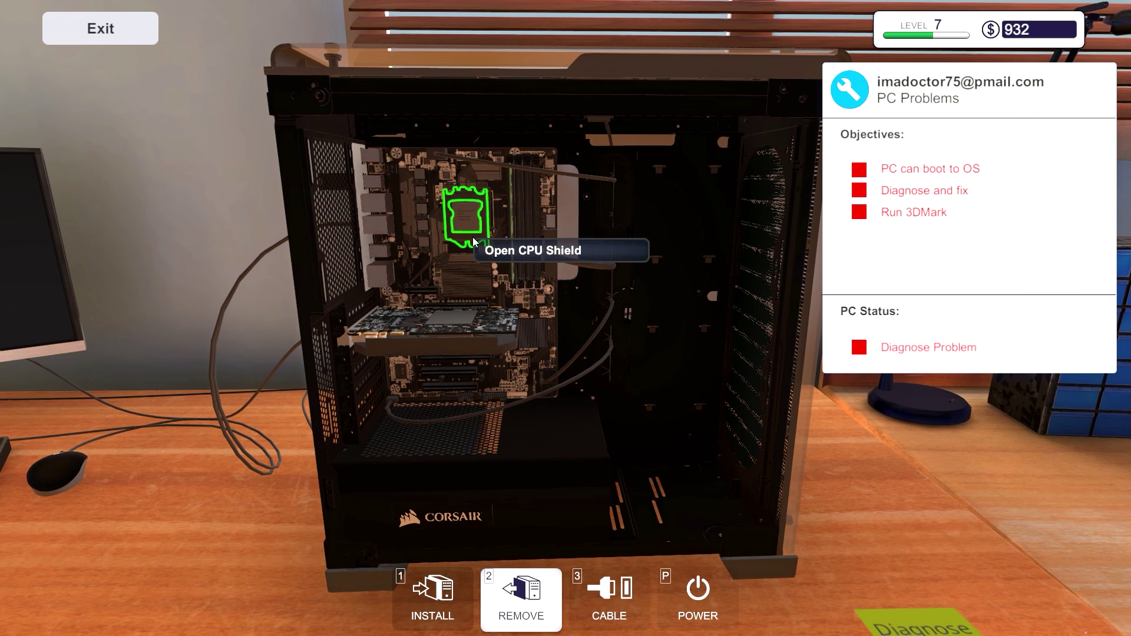
left_click(466, 230)
left_click(463, 224)
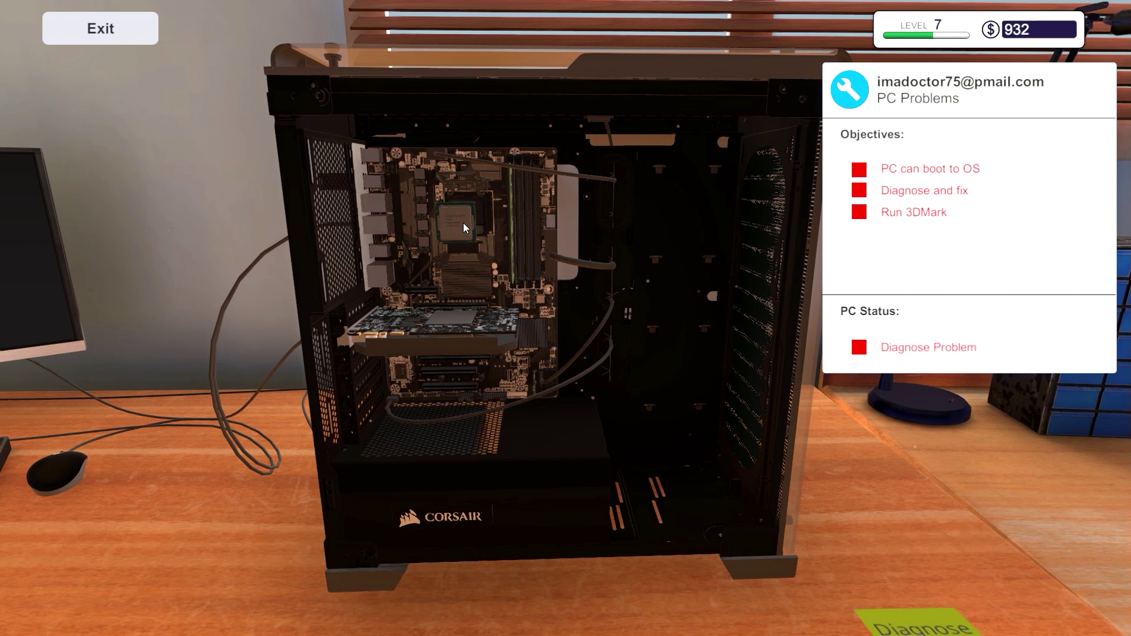
left_click(441, 602)
left_click(273, 305)
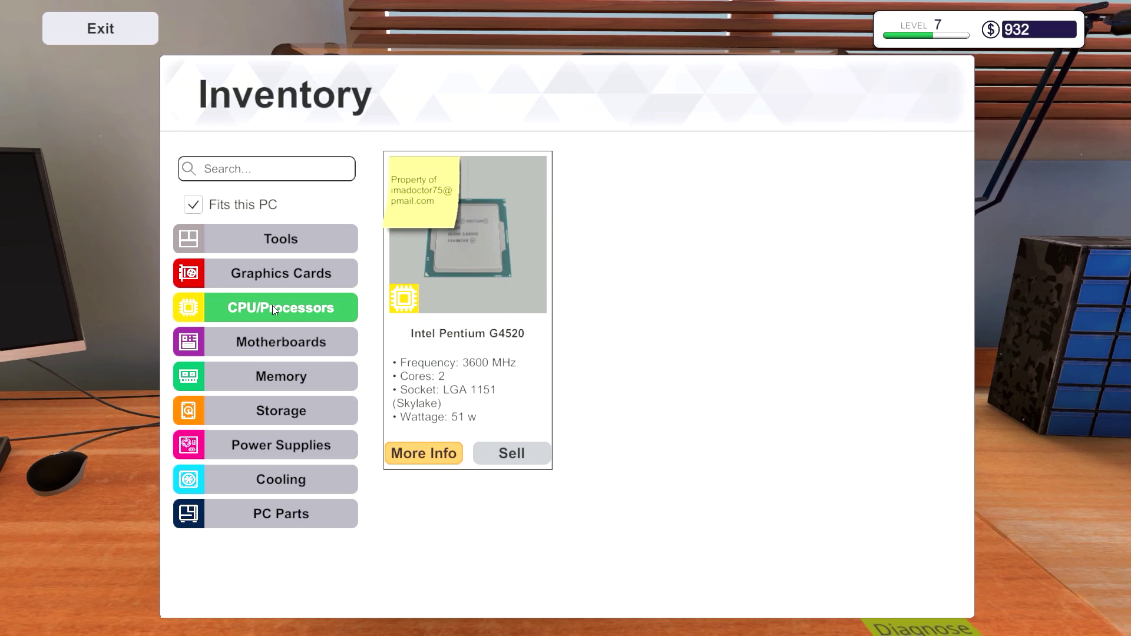
left_click(487, 389)
left_click(464, 225)
Step: Pick the thermal paste from the inventory's Tools category
key("2")
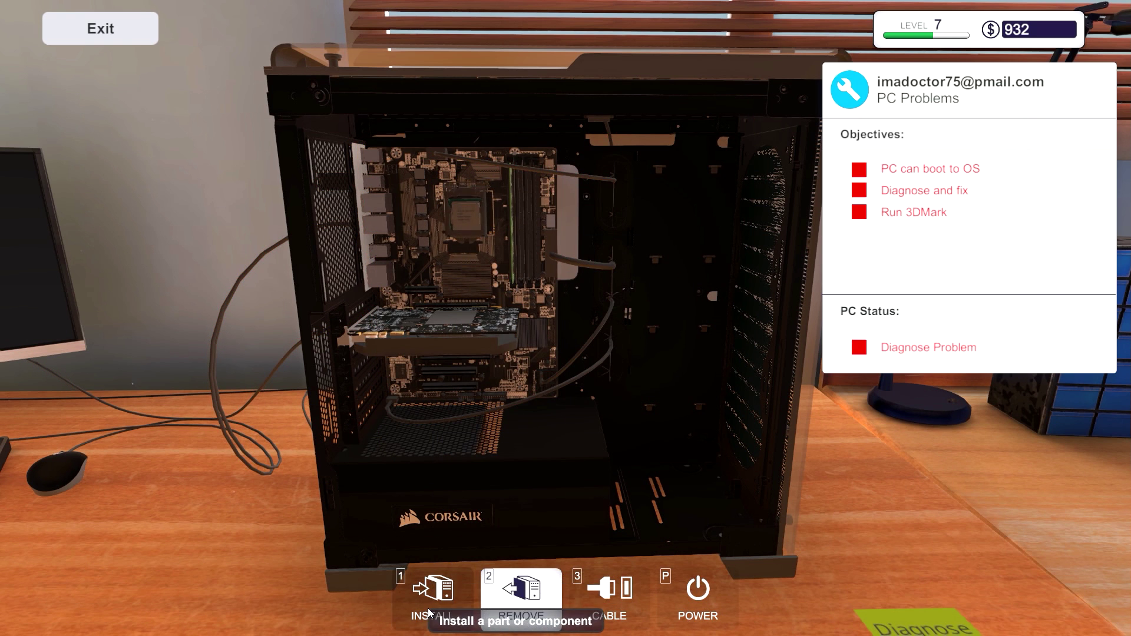
left_click(433, 588)
left_click(281, 239)
left_click(439, 205)
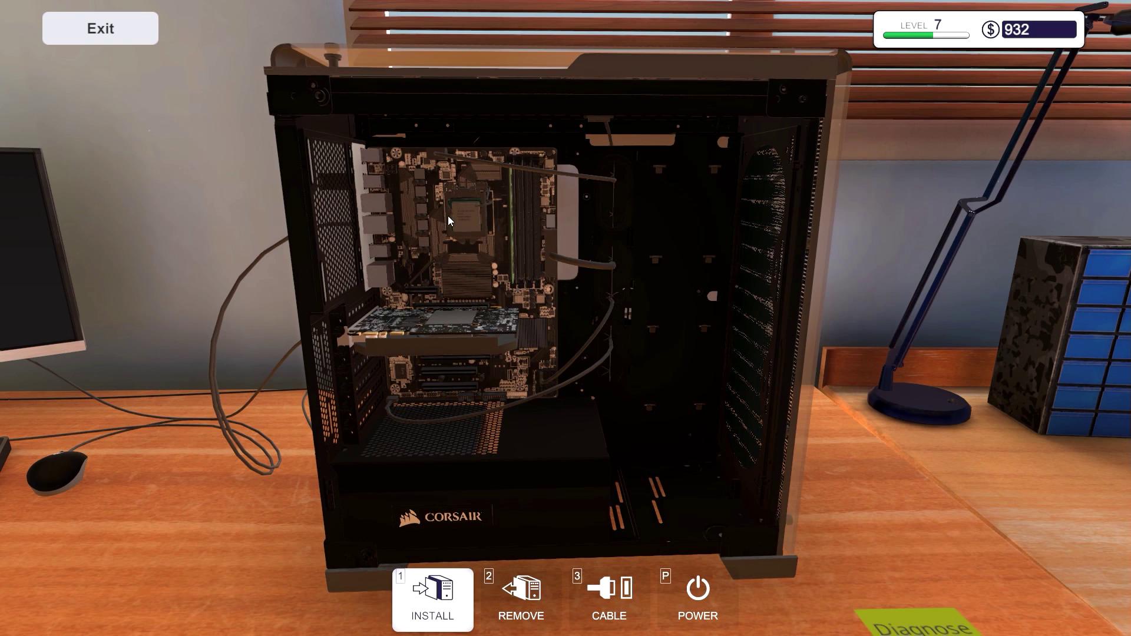
Step: Apply thermal paste to the CPU and mount the Mortoni Thermal 100 cooler
left_click(467, 209)
scroll(500, 233, "up", 5)
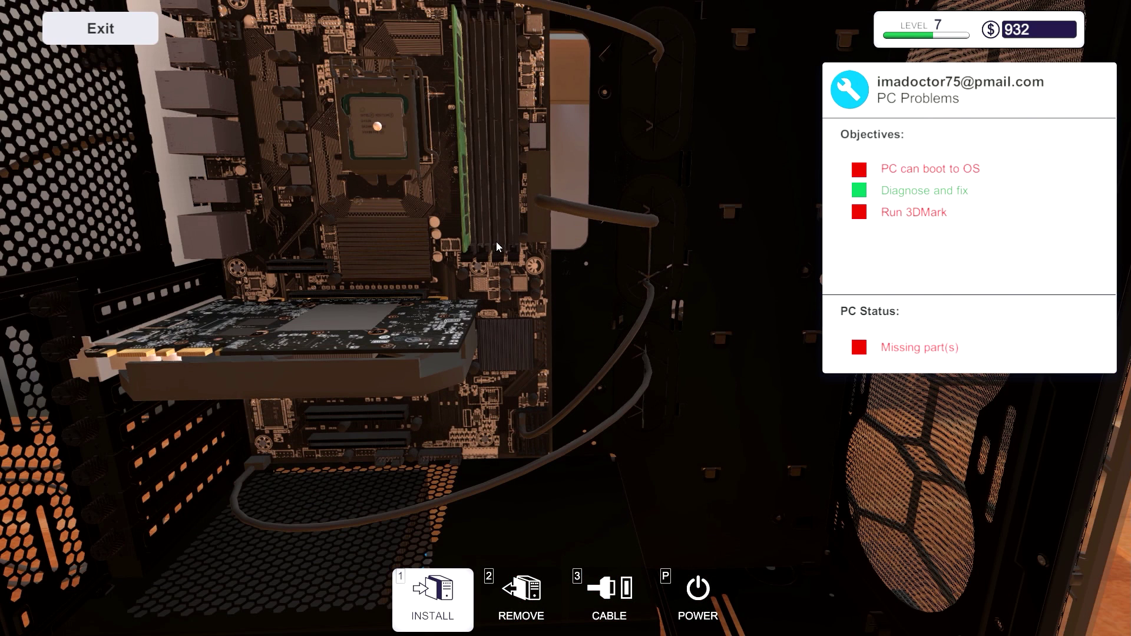
left_click(432, 587)
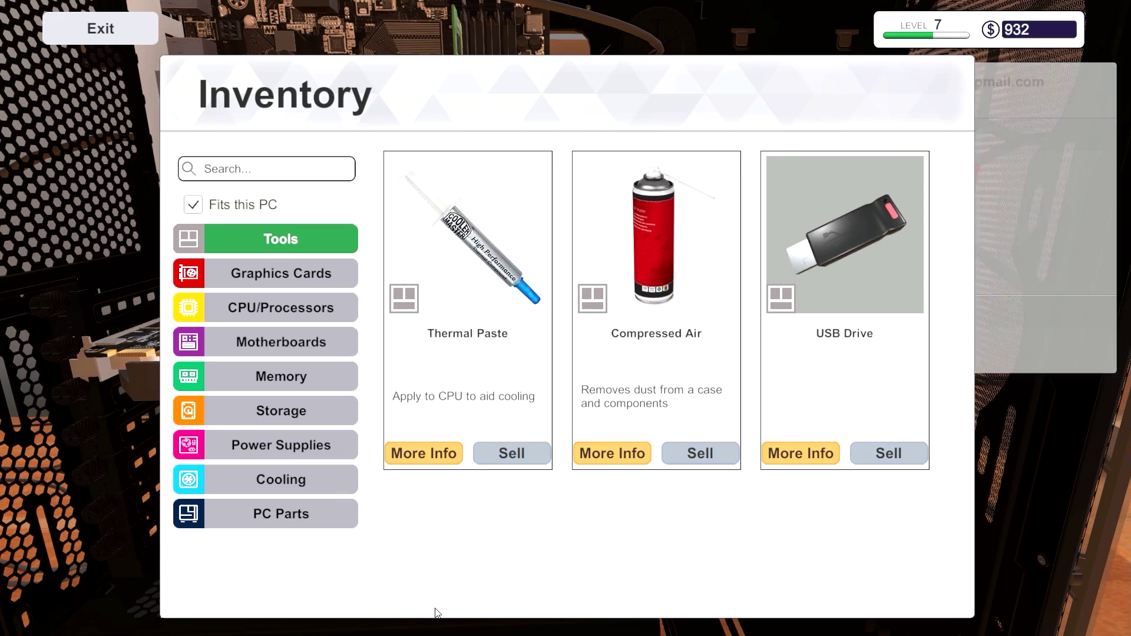
left_click(281, 480)
left_click(461, 274)
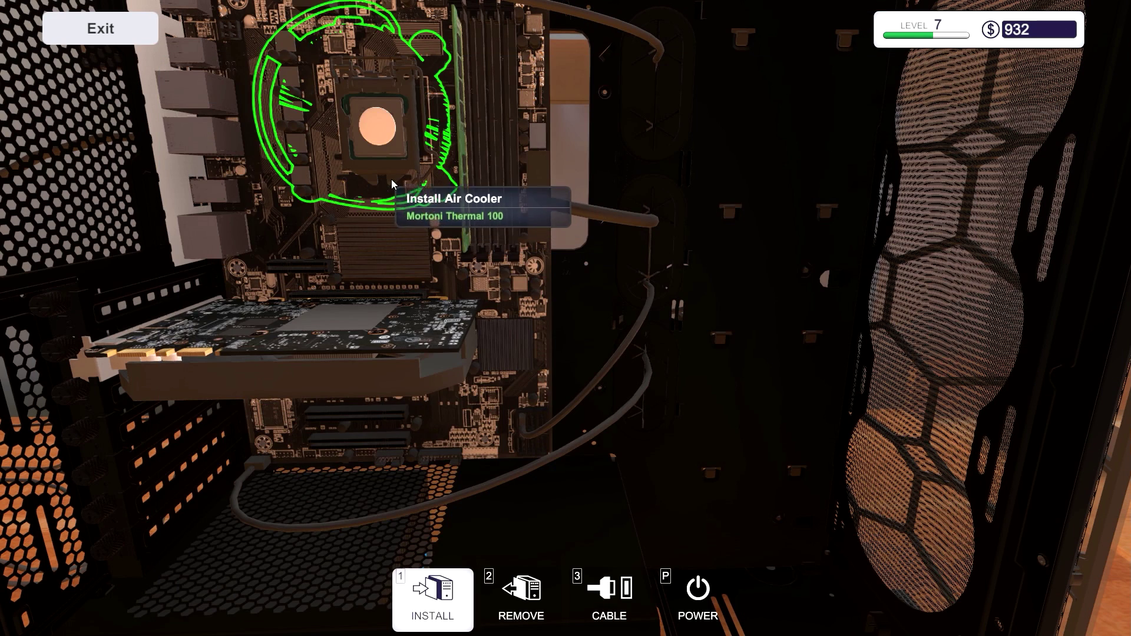
left_click(389, 142)
key("2")
scroll(391, 89, "down", 5)
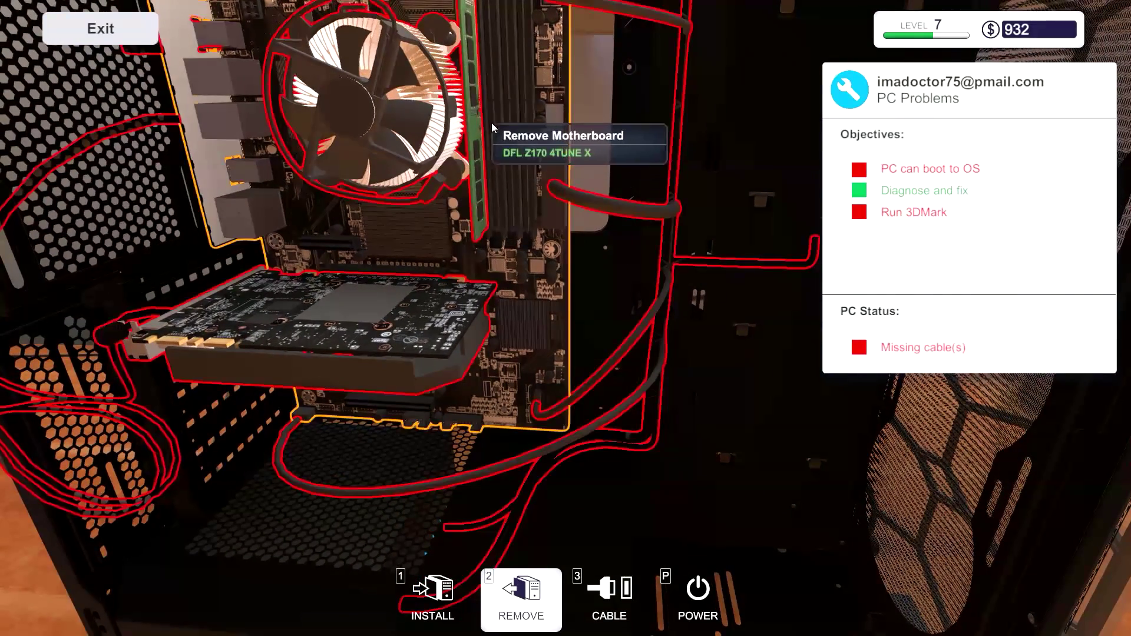
scroll(492, 120, "down", 3)
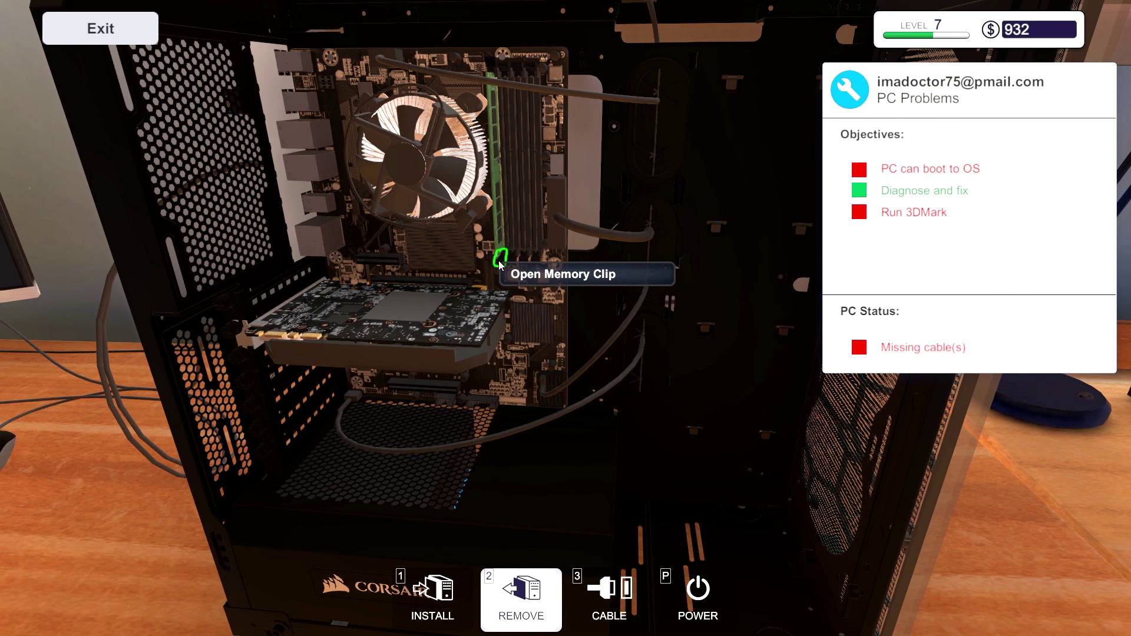
Step: Pull and reseat the Mortoni Value Supreme 4 GB RAM stick
left_click(497, 177)
key("i")
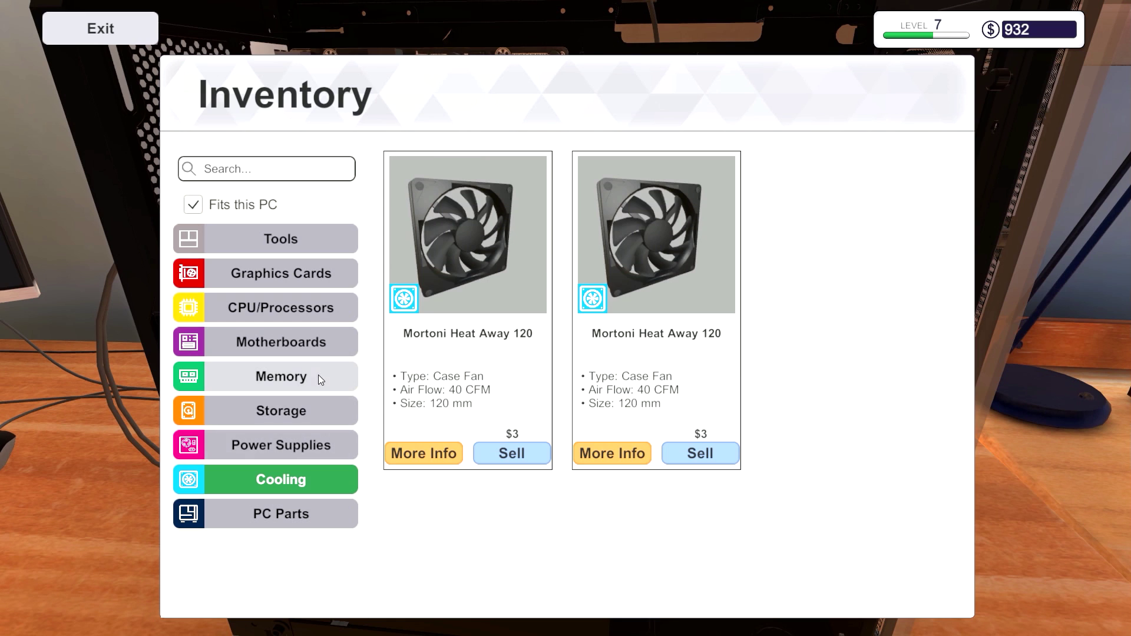
left_click(298, 367)
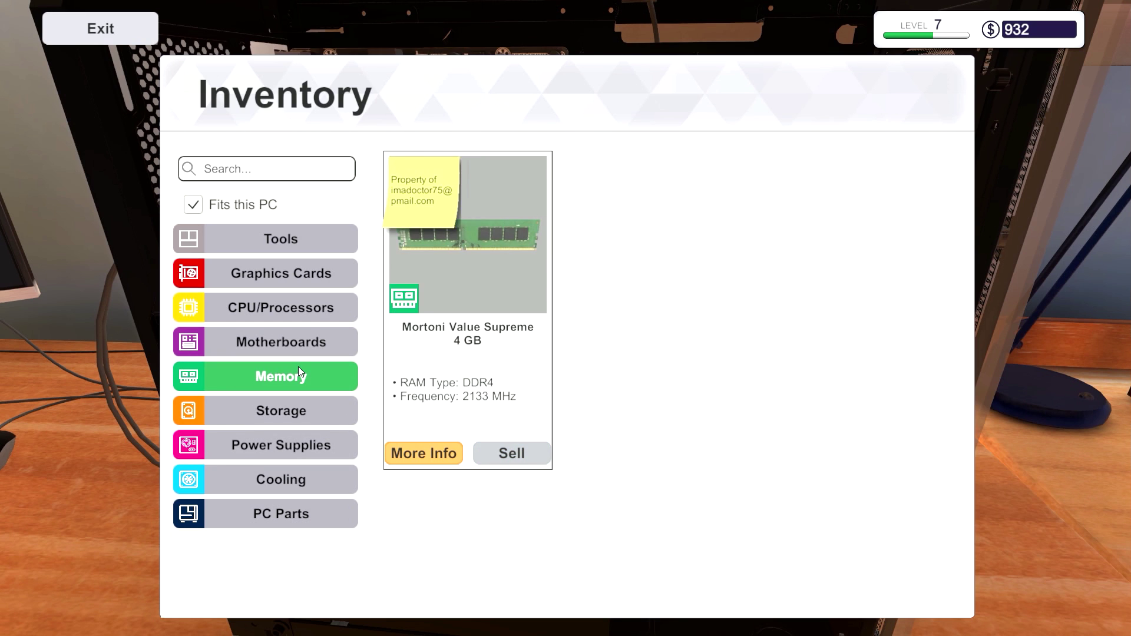
left_click(488, 226)
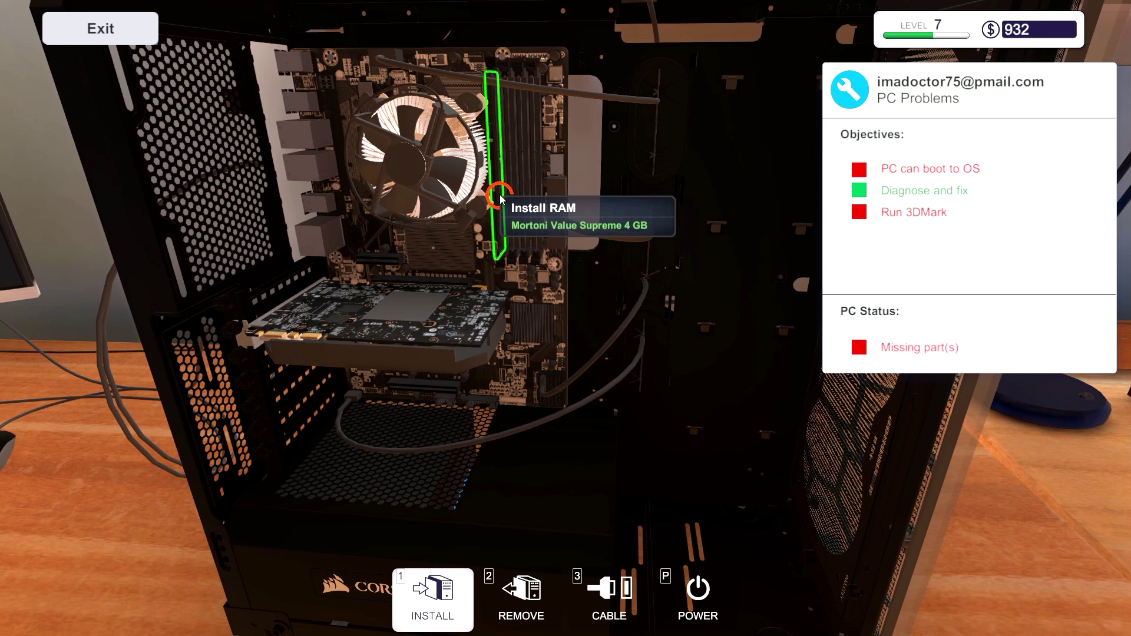
left_click(499, 194)
key("2")
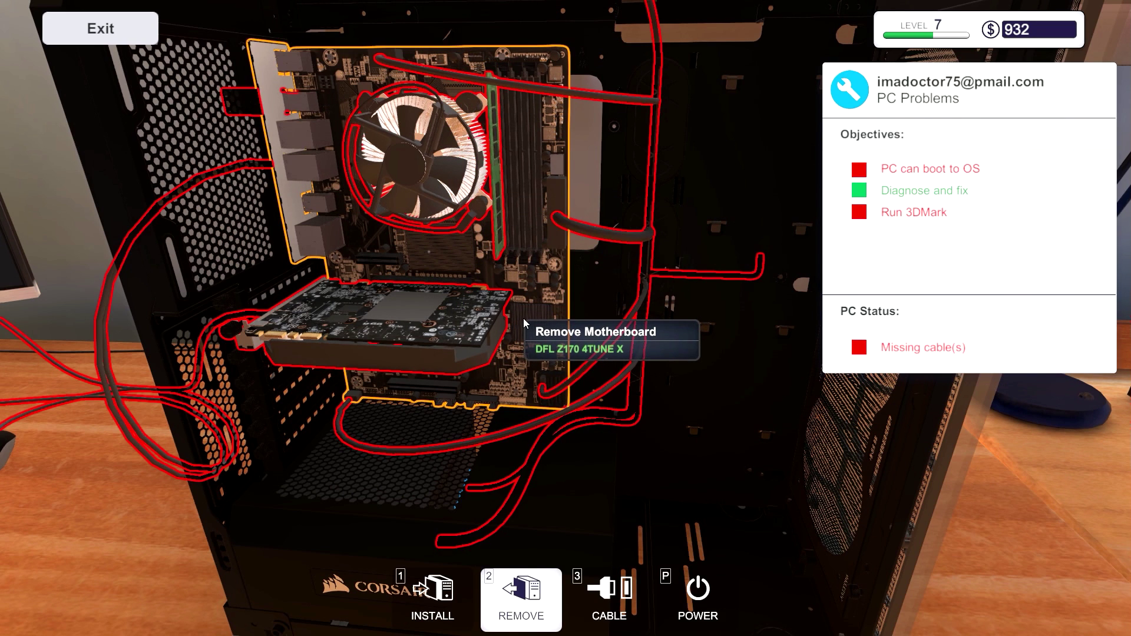
Step: Connect the air cooler's cable to the motherboard
left_click_drag(523, 319, 619, 319)
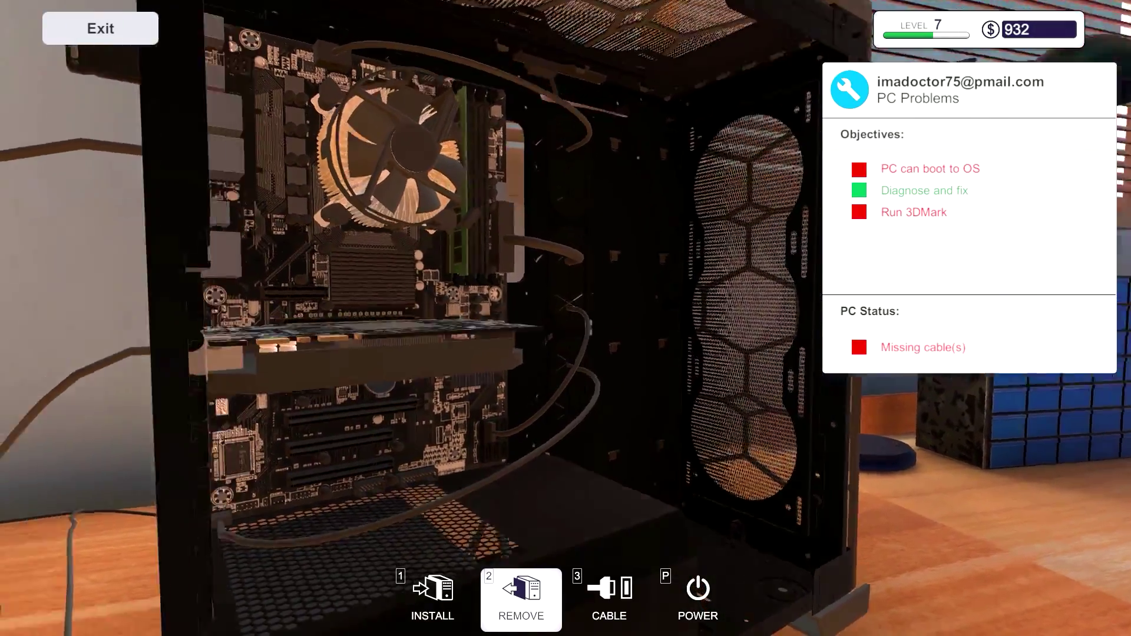
left_click_drag(442, 318, 662, 319)
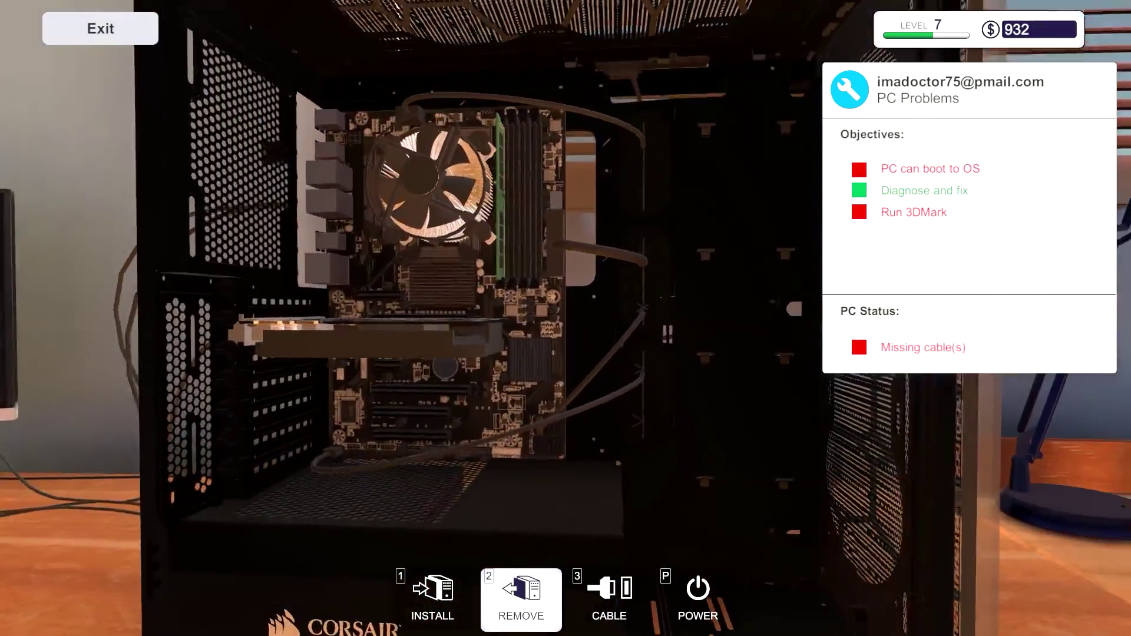
left_click_drag(442, 319, 530, 265)
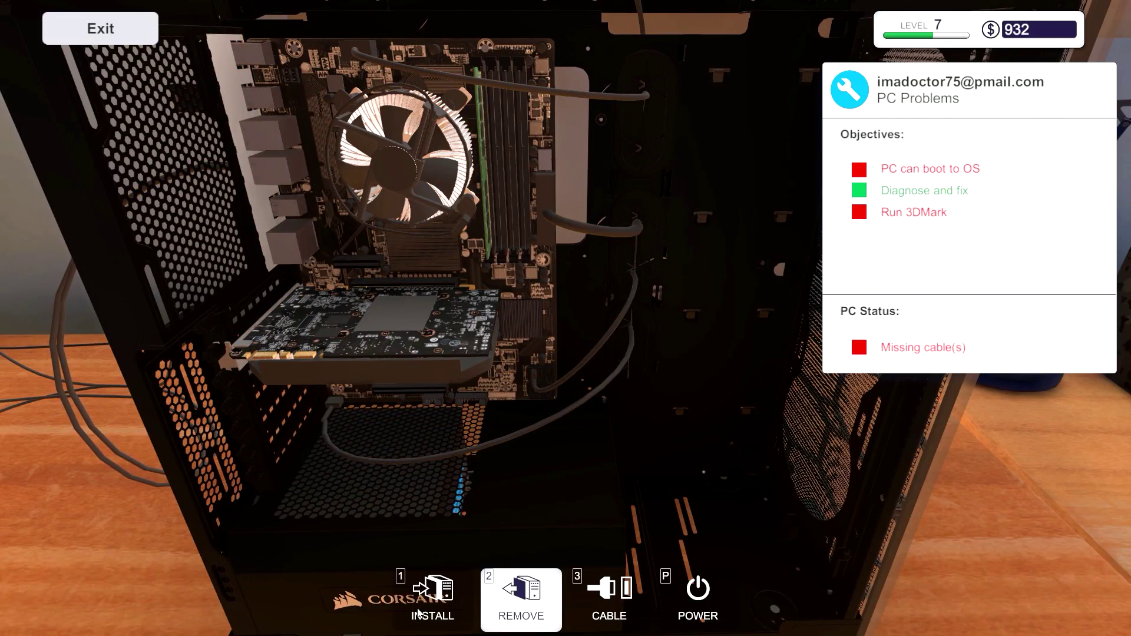
left_click(609, 599)
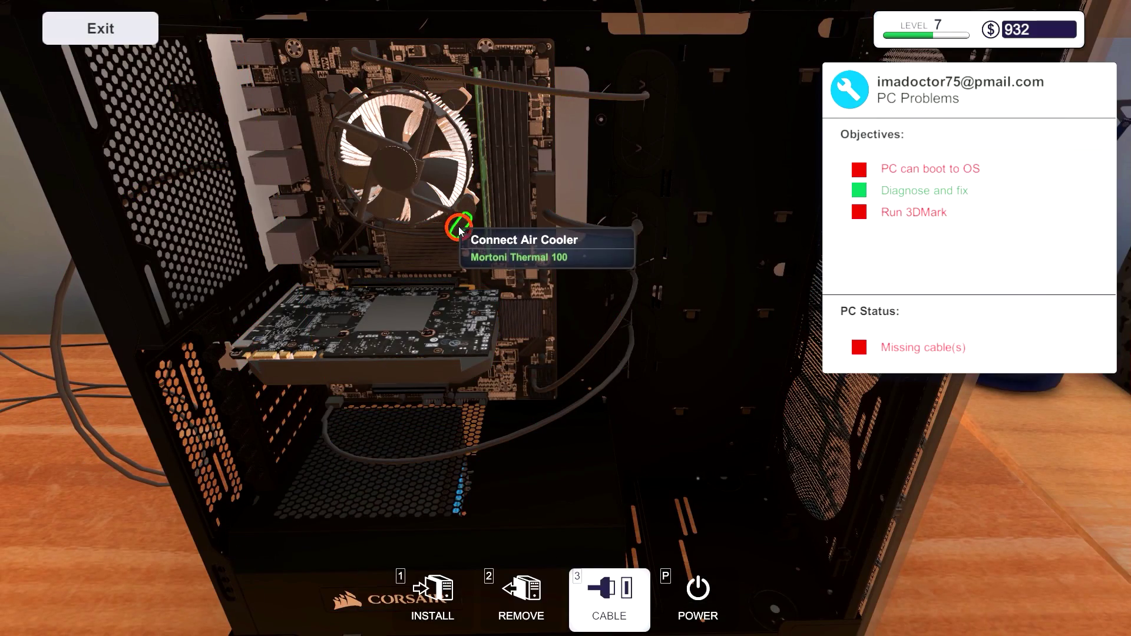
left_click(461, 227)
Step: Pull the graphics card out of the diagnose PC's slot
left_click_drag(442, 318, 265, 318)
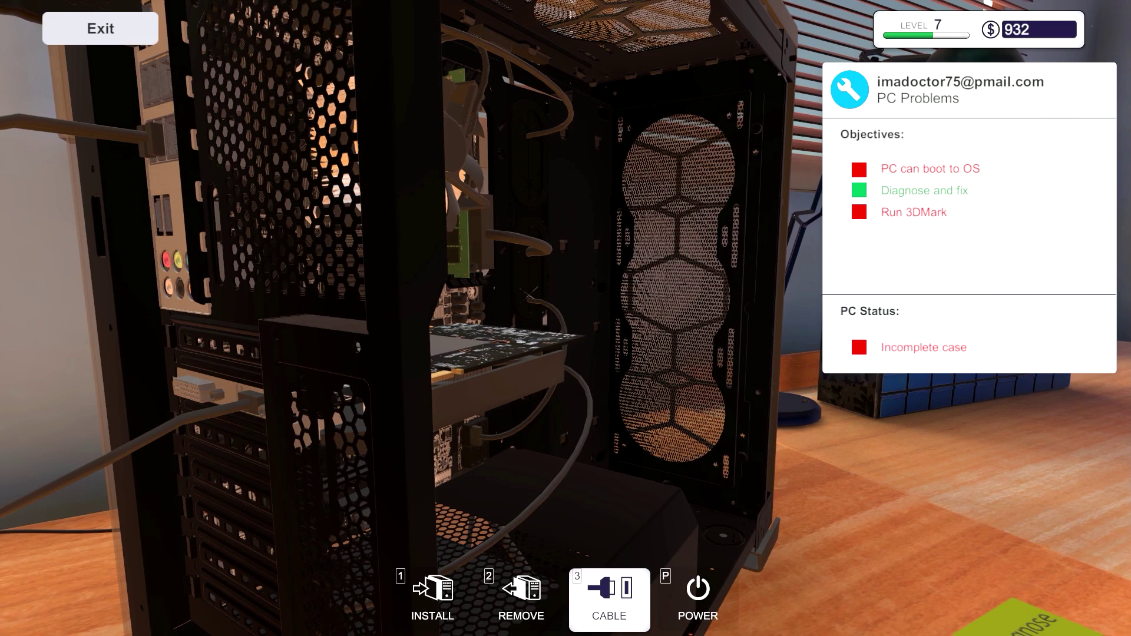
left_click_drag(566, 318, 707, 318)
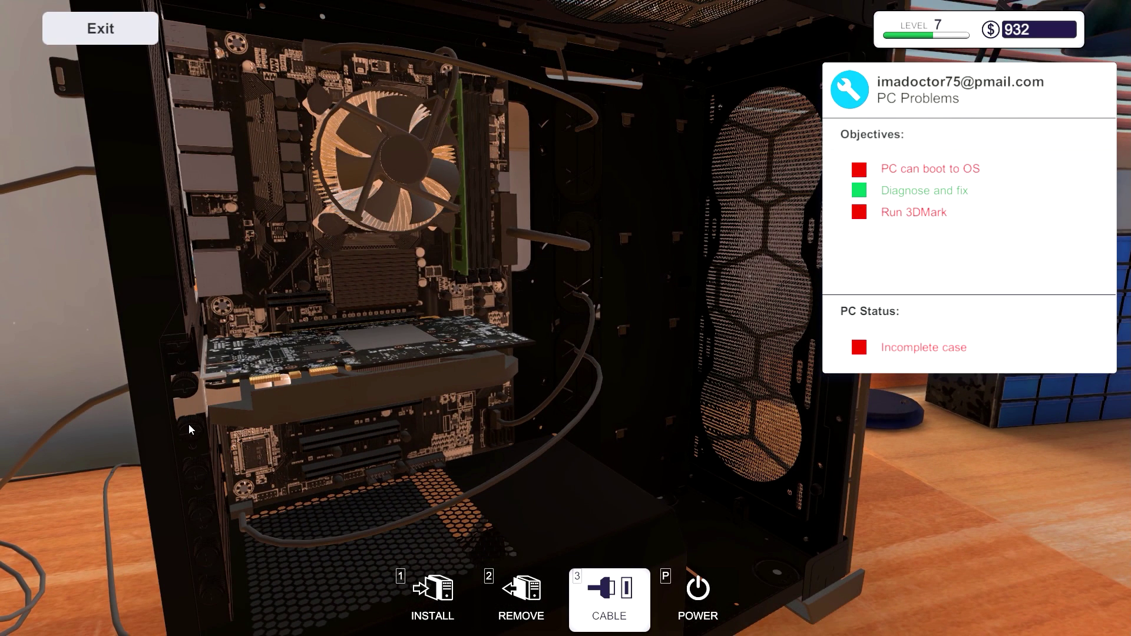
left_click(521, 599)
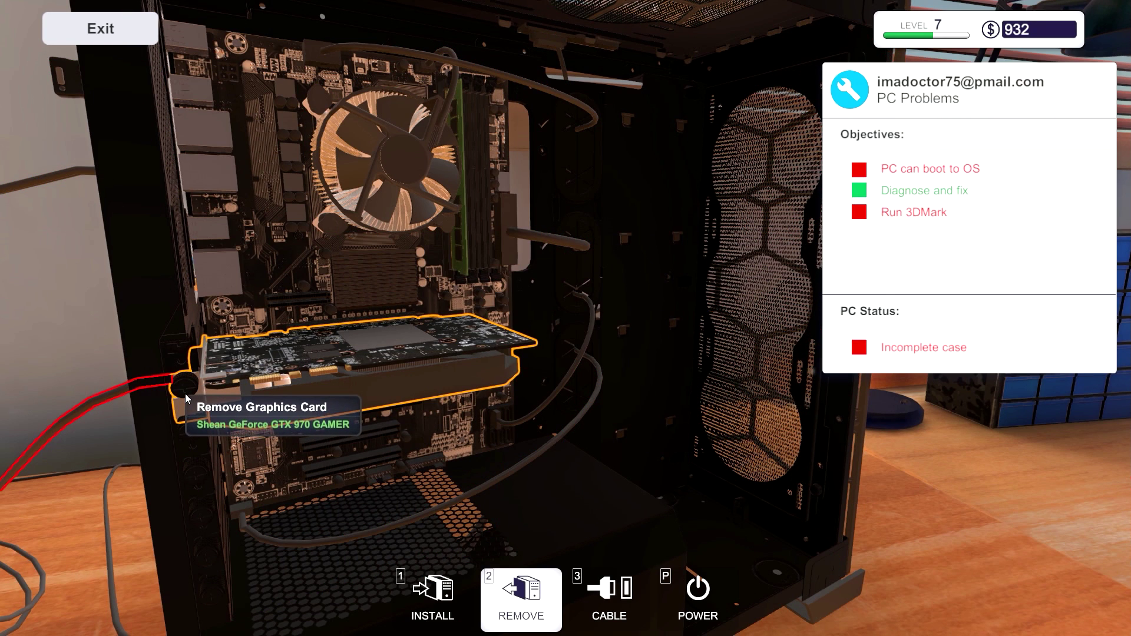
left_click_drag(473, 392, 619, 353)
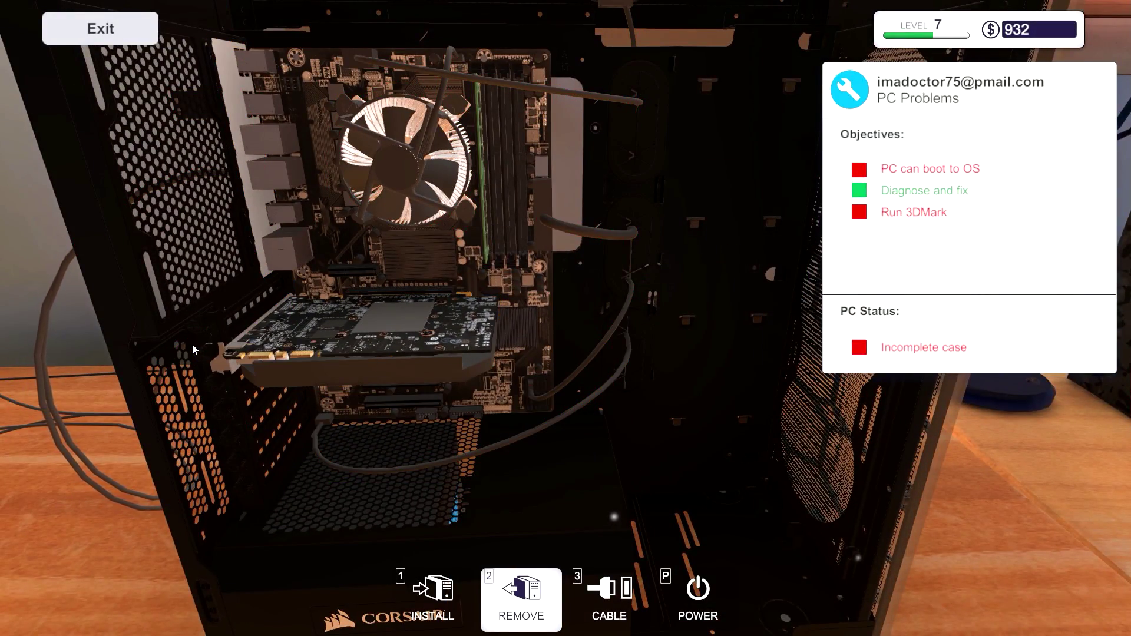
left_click_drag(146, 402, 116, 435)
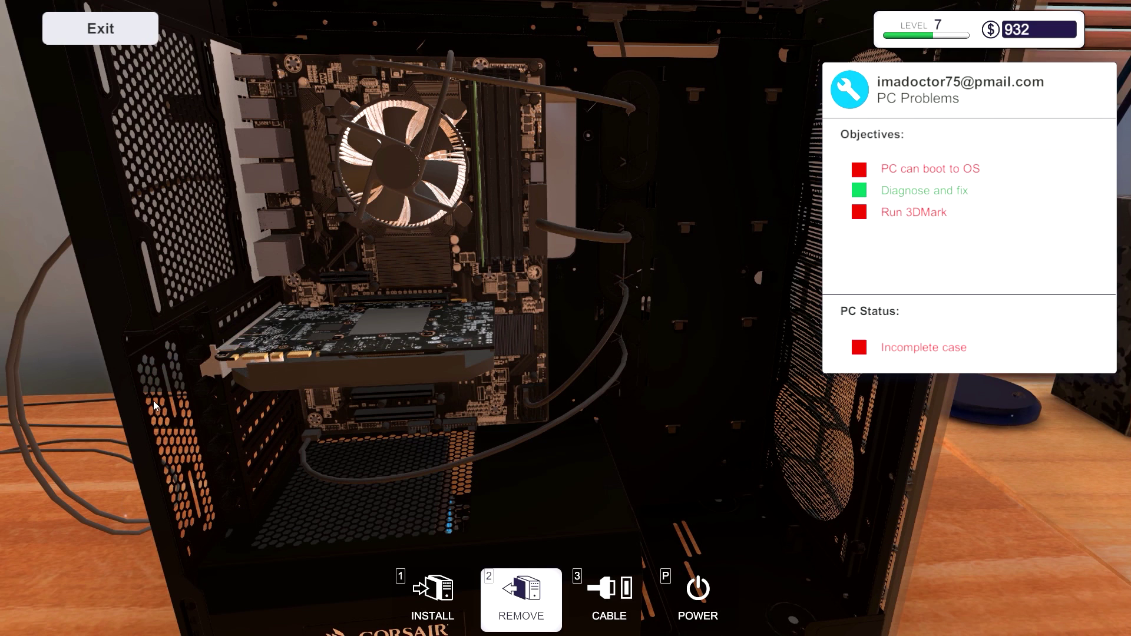
left_click(201, 364)
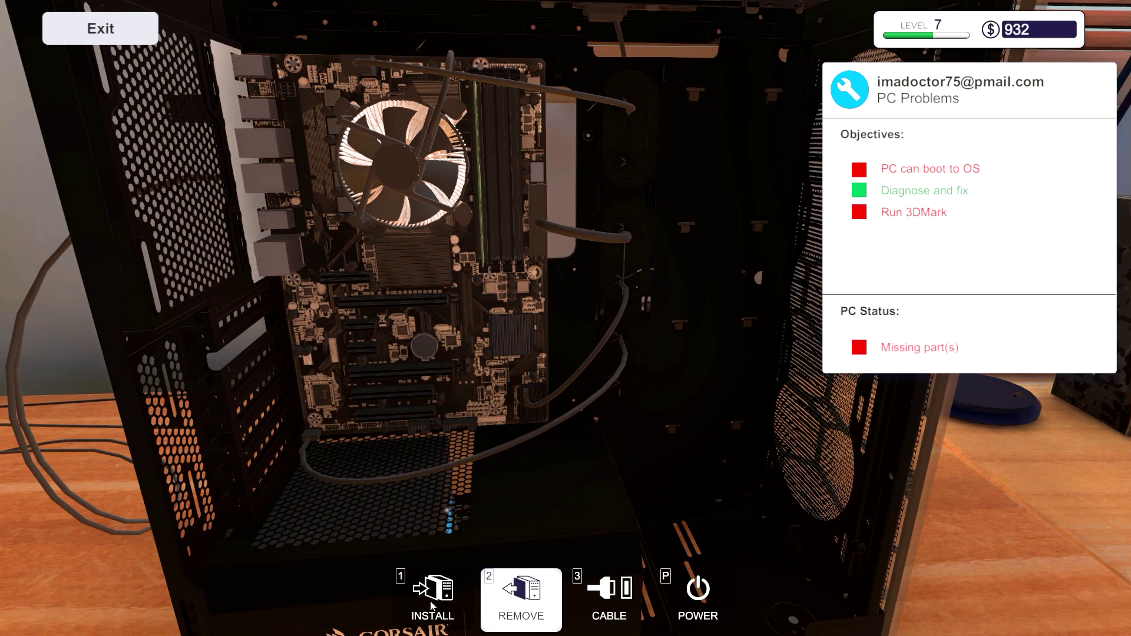
Step: Reinstall the GTX 970 from the inventory's Graphics Cards list
key("1")
left_click(302, 415)
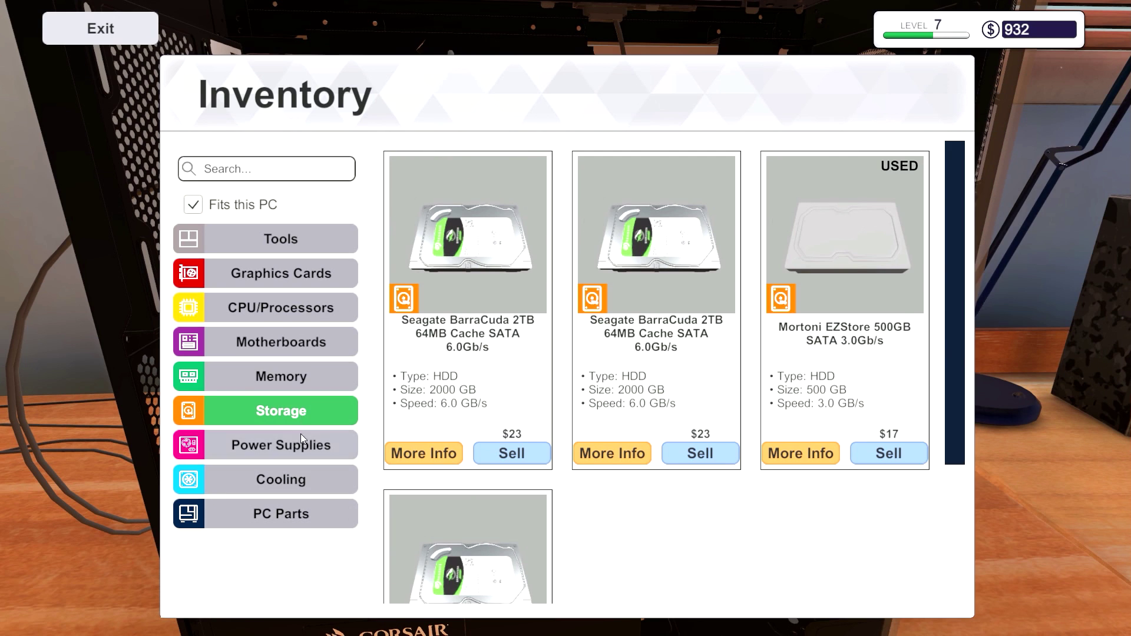
left_click(294, 276)
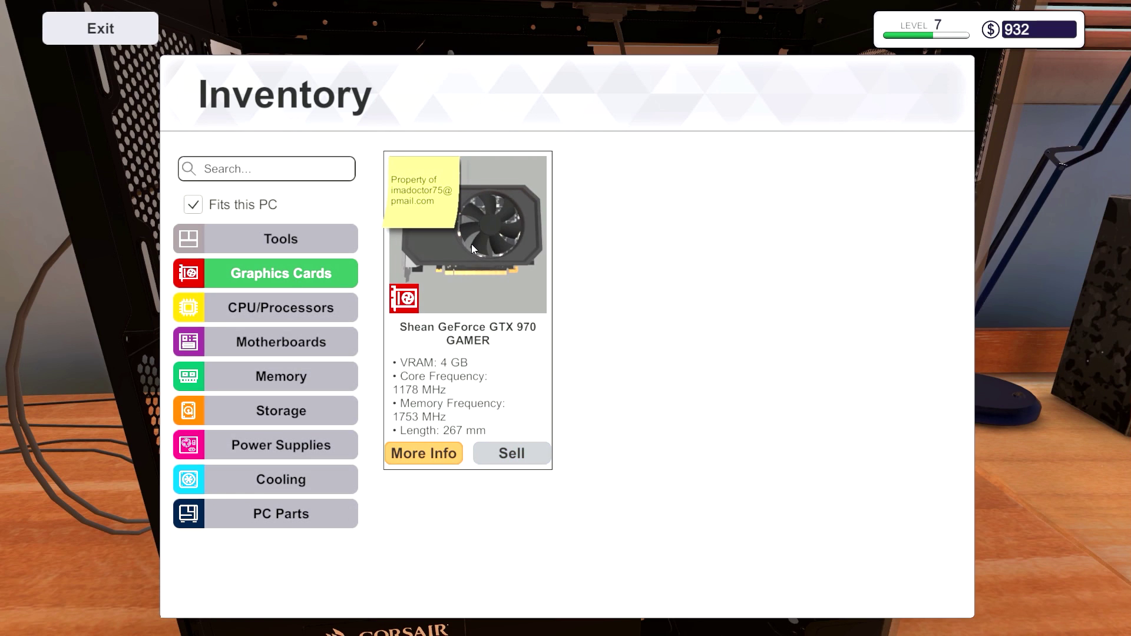
left_click(425, 453)
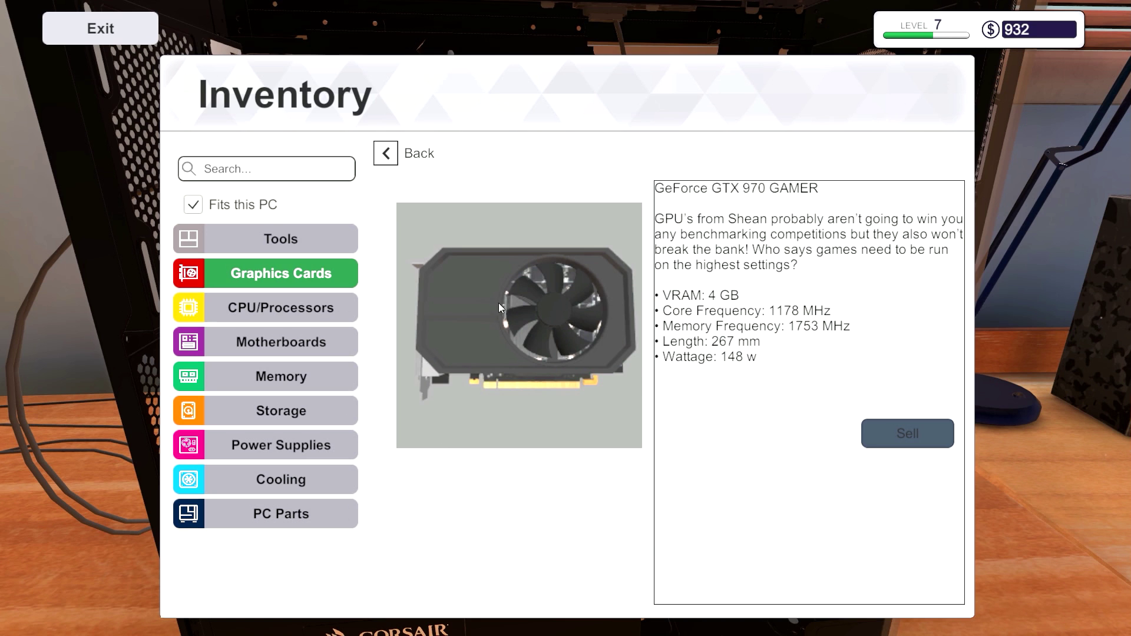
left_click(386, 152)
left_click(442, 298)
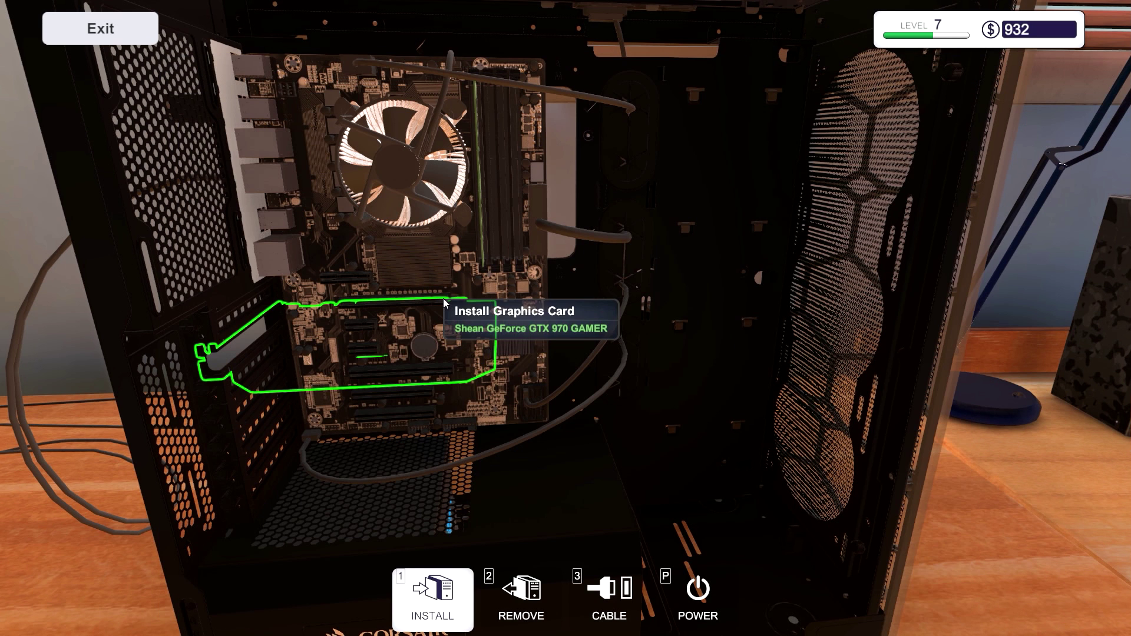
left_click(350, 333)
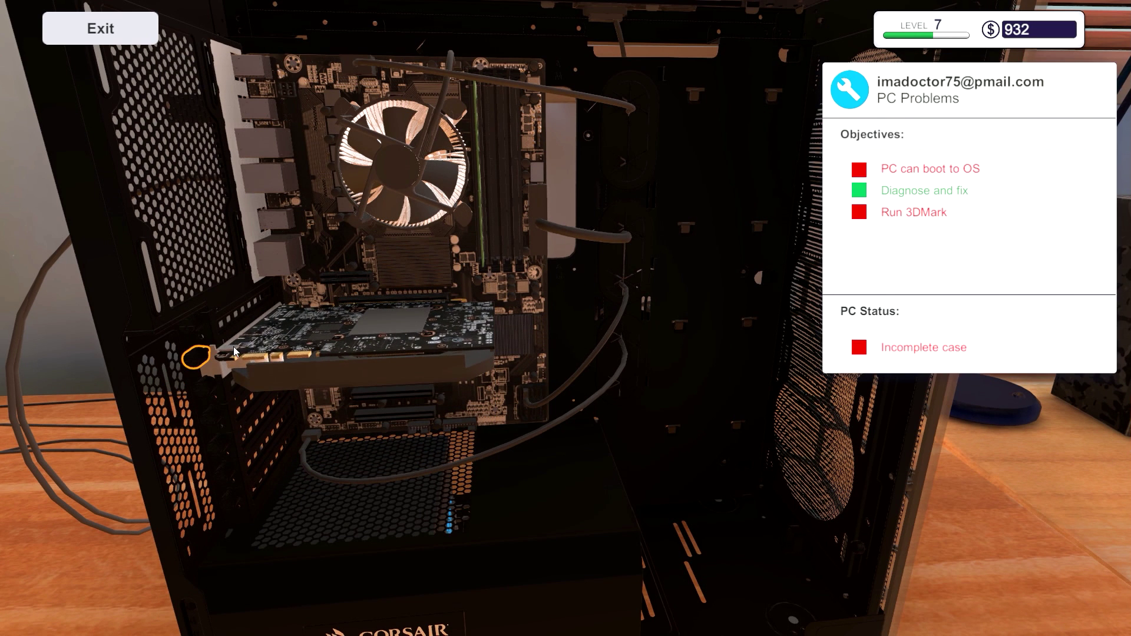
key("2")
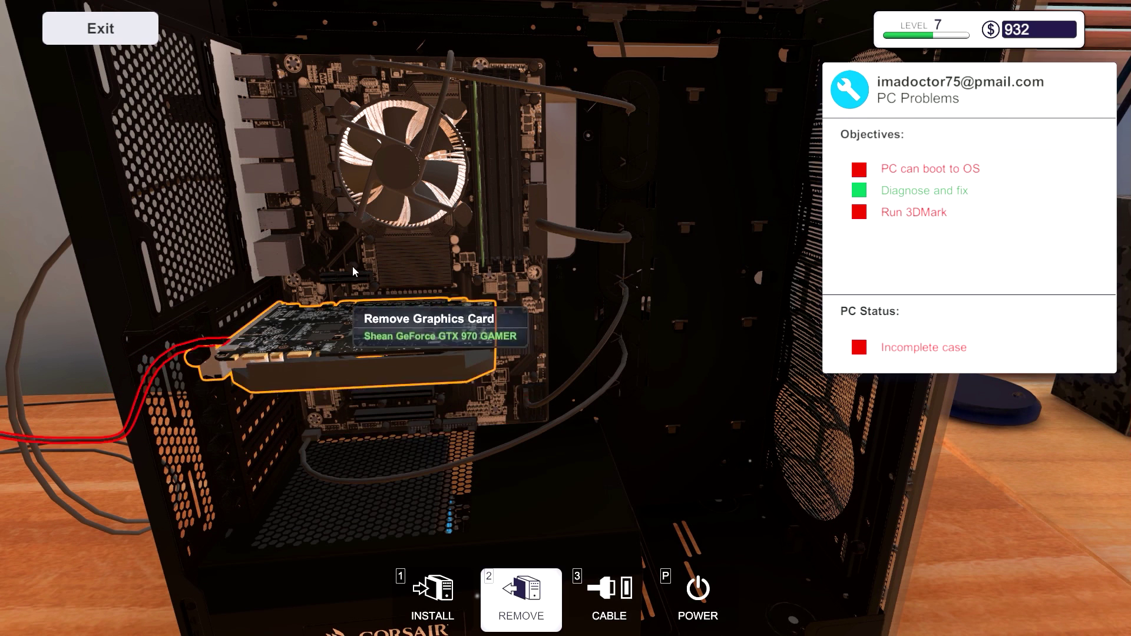
Step: Unplug the motherboard cable, remove the air cooler, and pull out the Pentium G4520
left_click(448, 102)
left_click(452, 113)
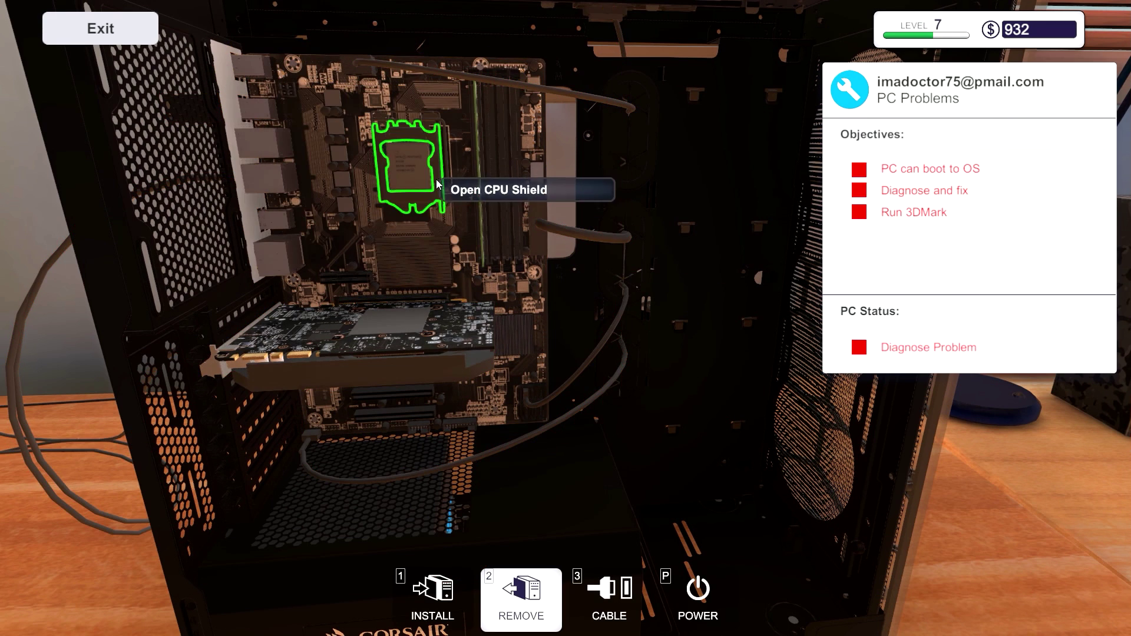
left_click(415, 202)
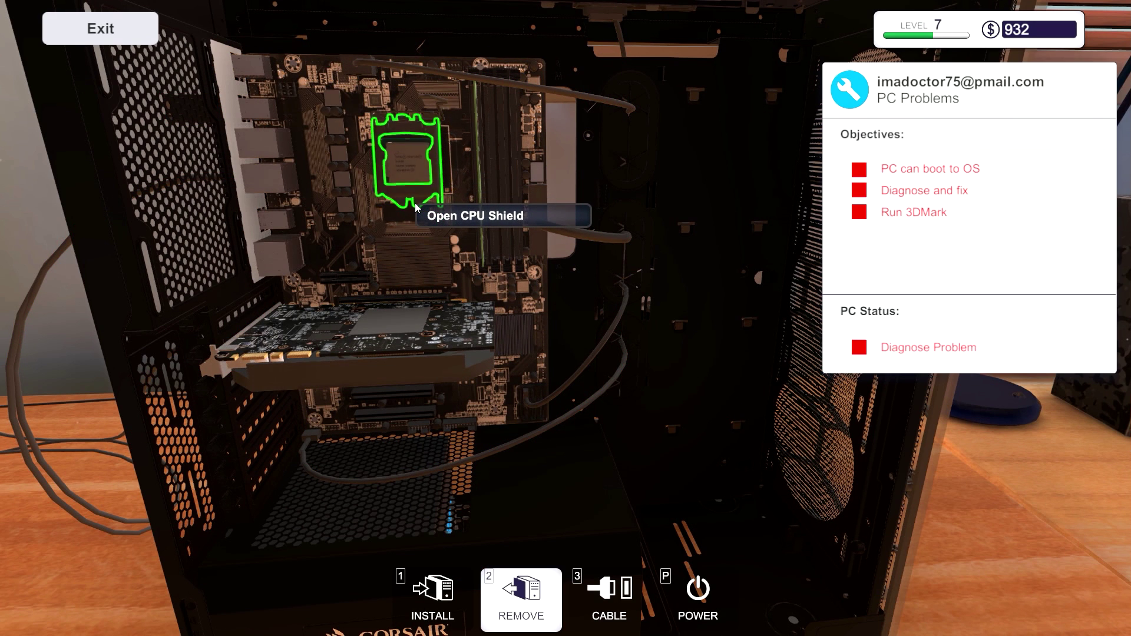
left_click(411, 176)
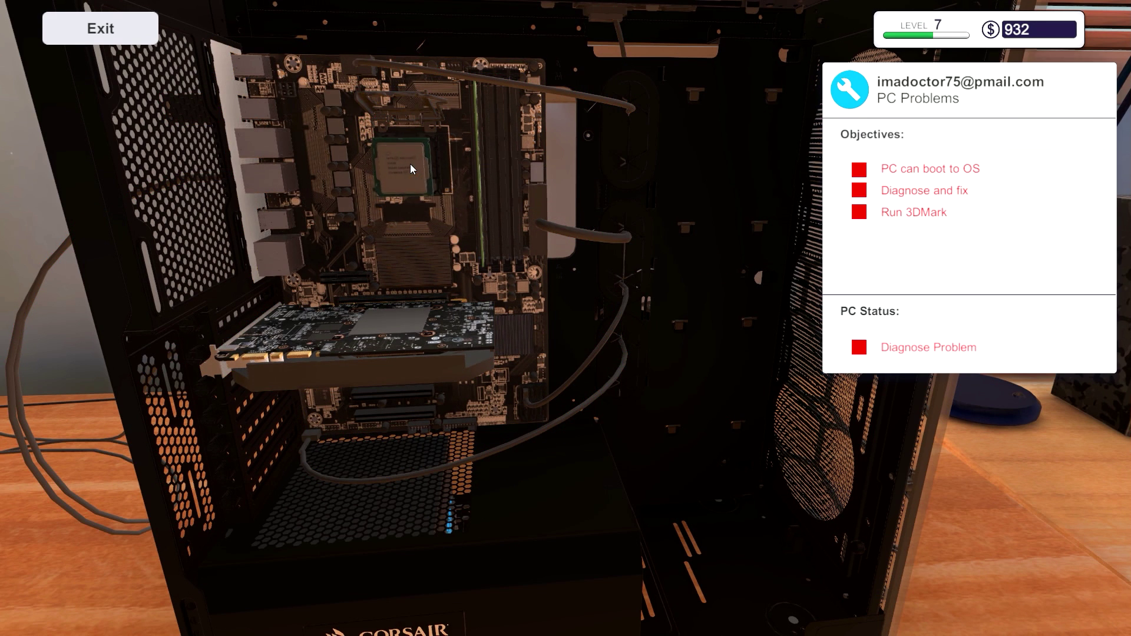
Step: Check the Pentium G4520's inventory details and reseat it in the socket
left_click(433, 594)
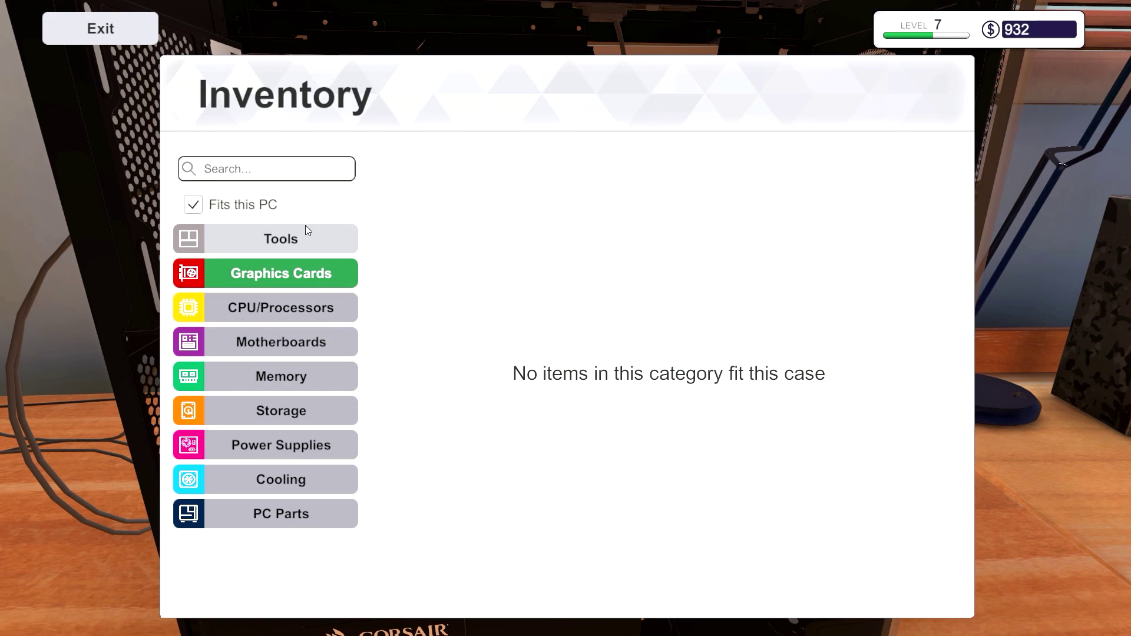
left_click(295, 307)
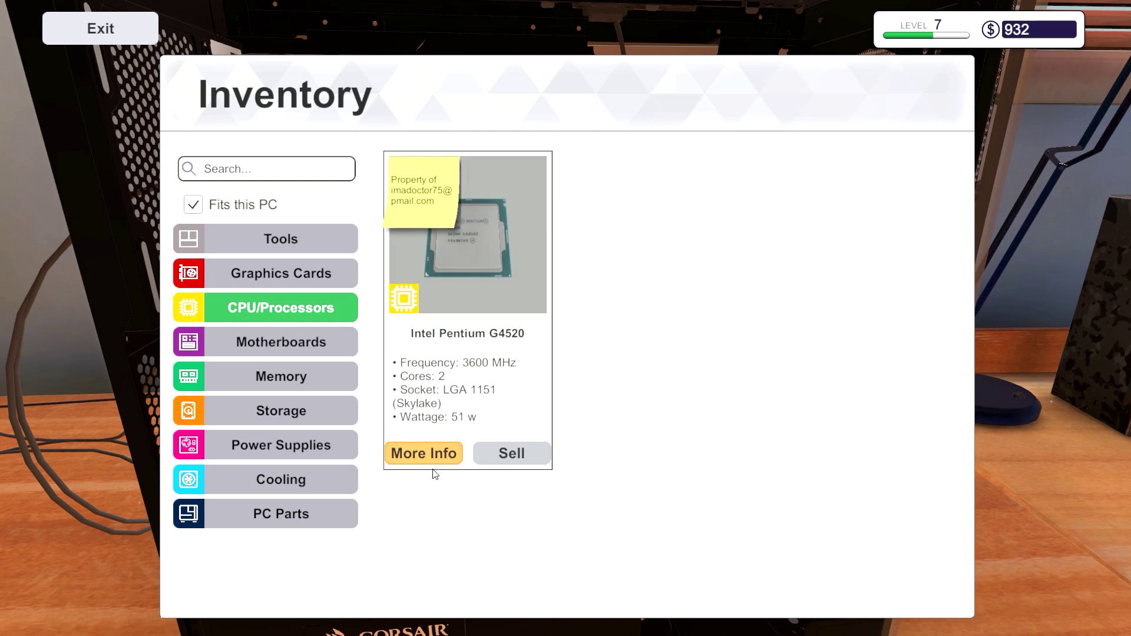
left_click(427, 453)
scroll(732, 350, "down", 3)
scroll(733, 351, "down", 3)
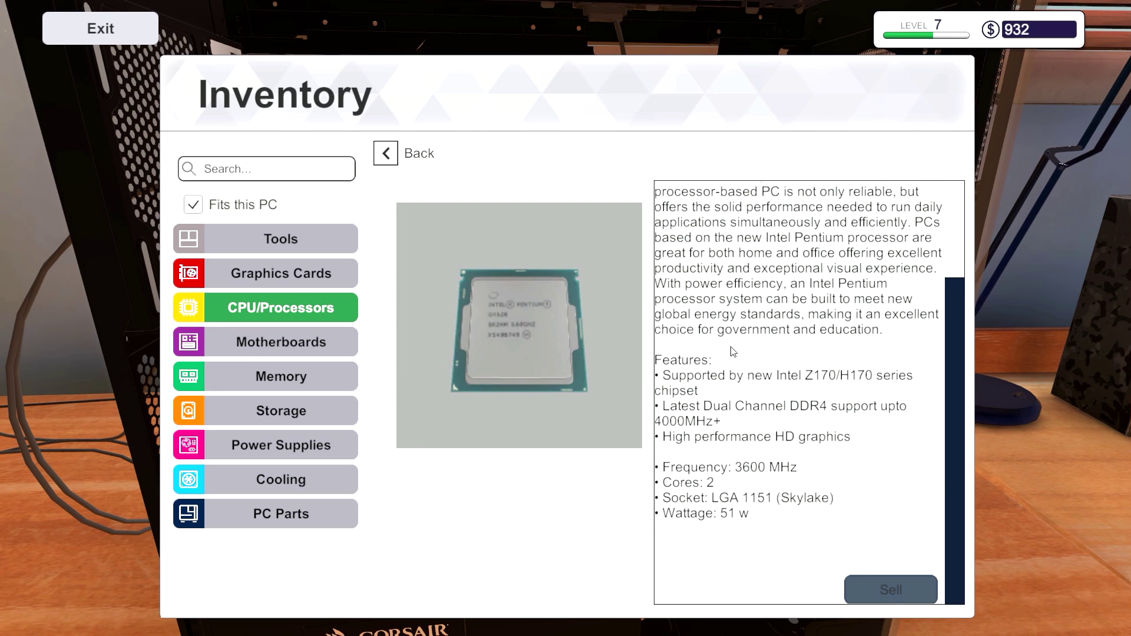
left_click(383, 155)
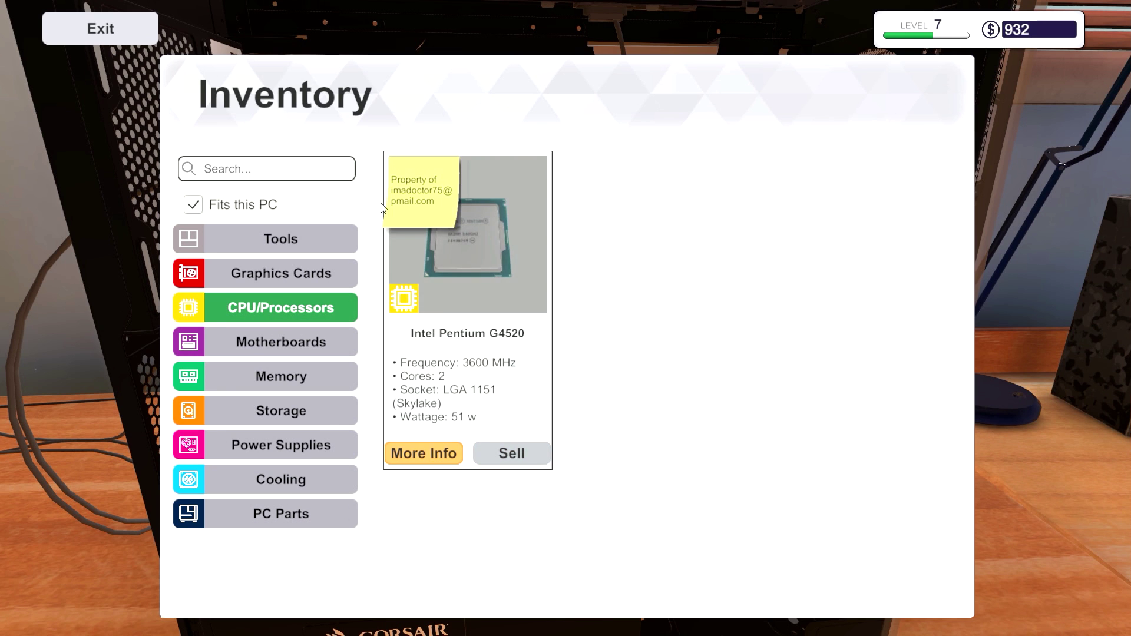
left_click(438, 258)
left_click(417, 181)
key("2")
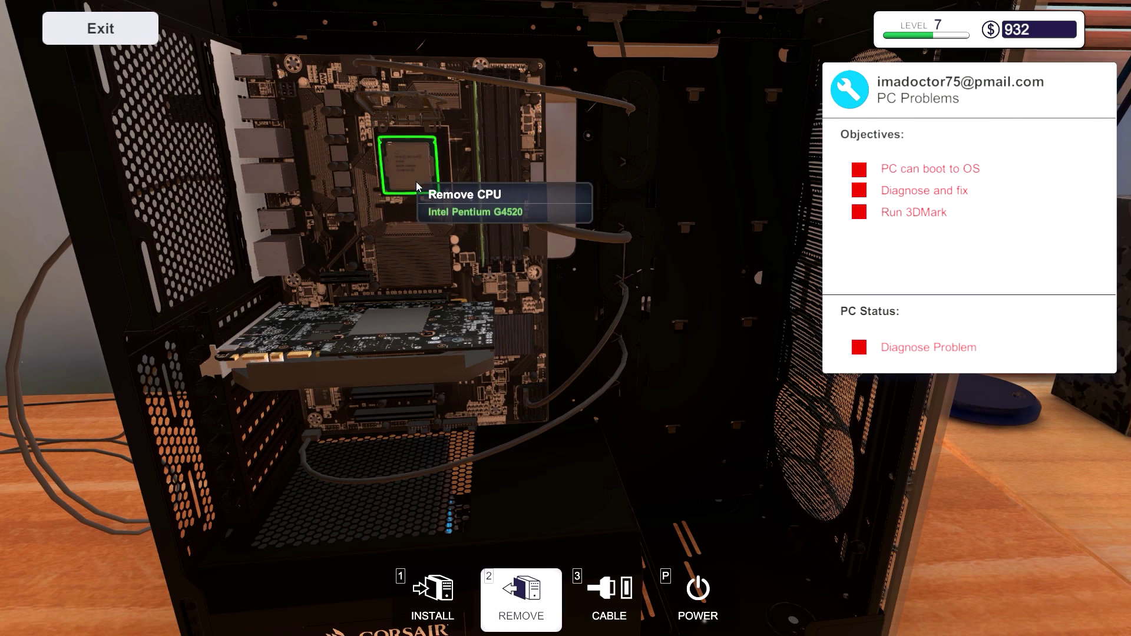
Step: Pull out the RAM stick and mount the Mortoni Thermal 100 cooler on the CPU
left_click(477, 74)
left_click(477, 117)
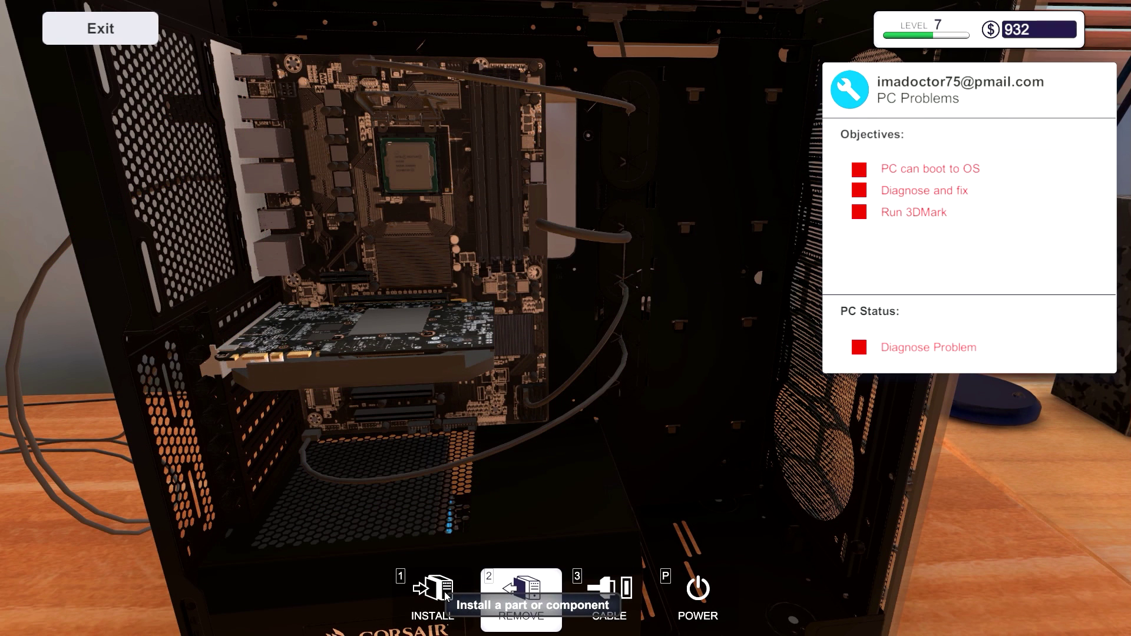
left_click(441, 594)
left_click(309, 343)
left_click(300, 376)
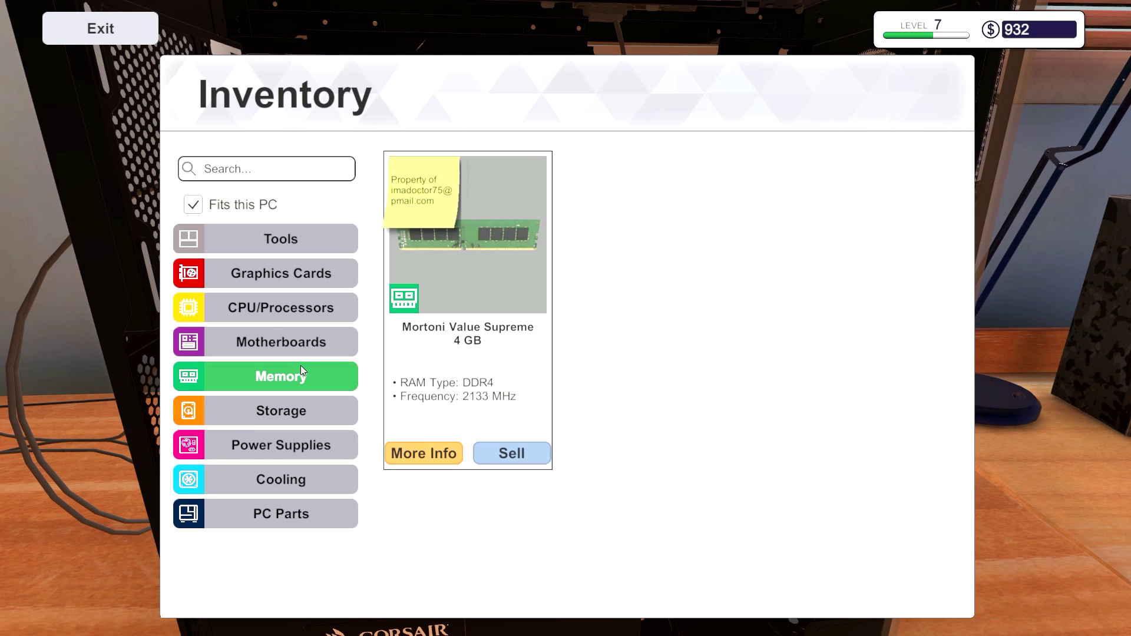
left_click(263, 482)
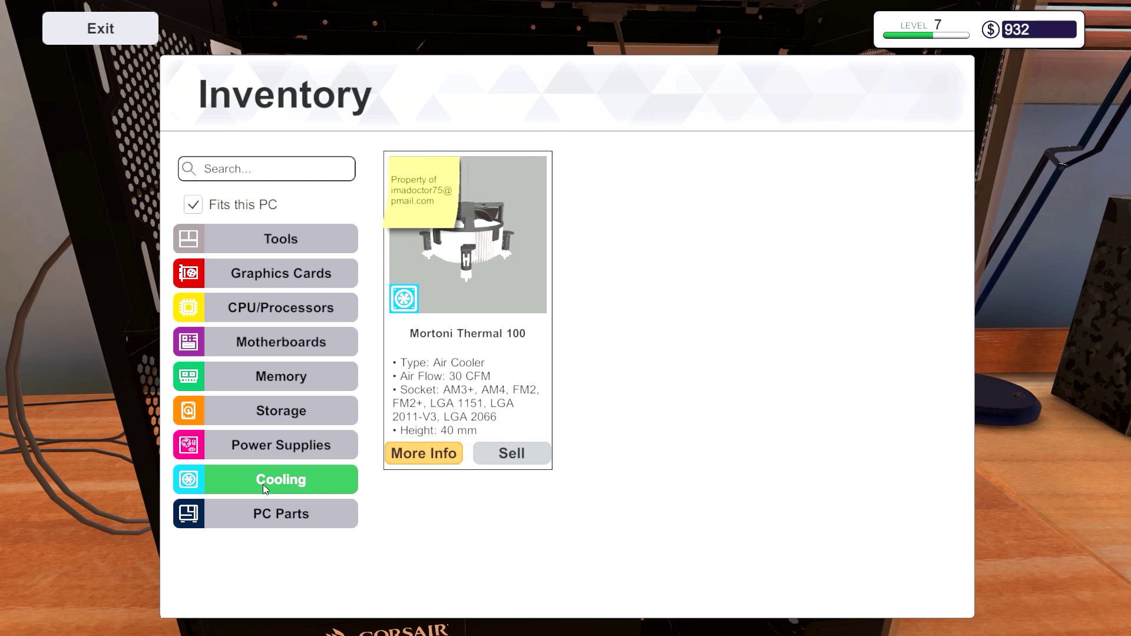
left_click(422, 300)
left_click(402, 174)
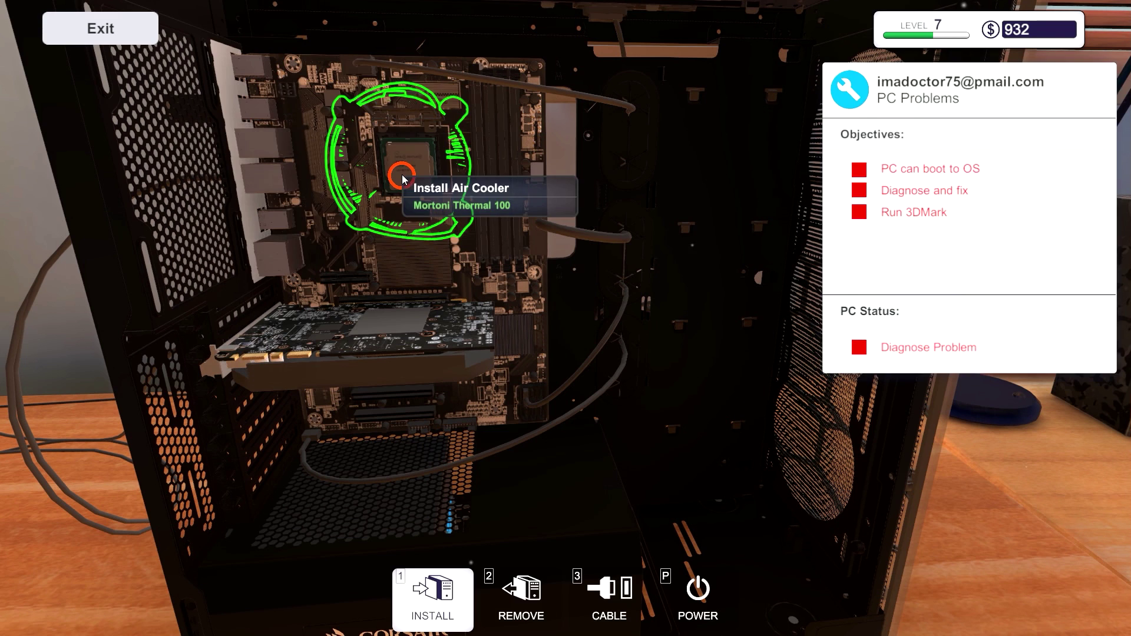
key("2")
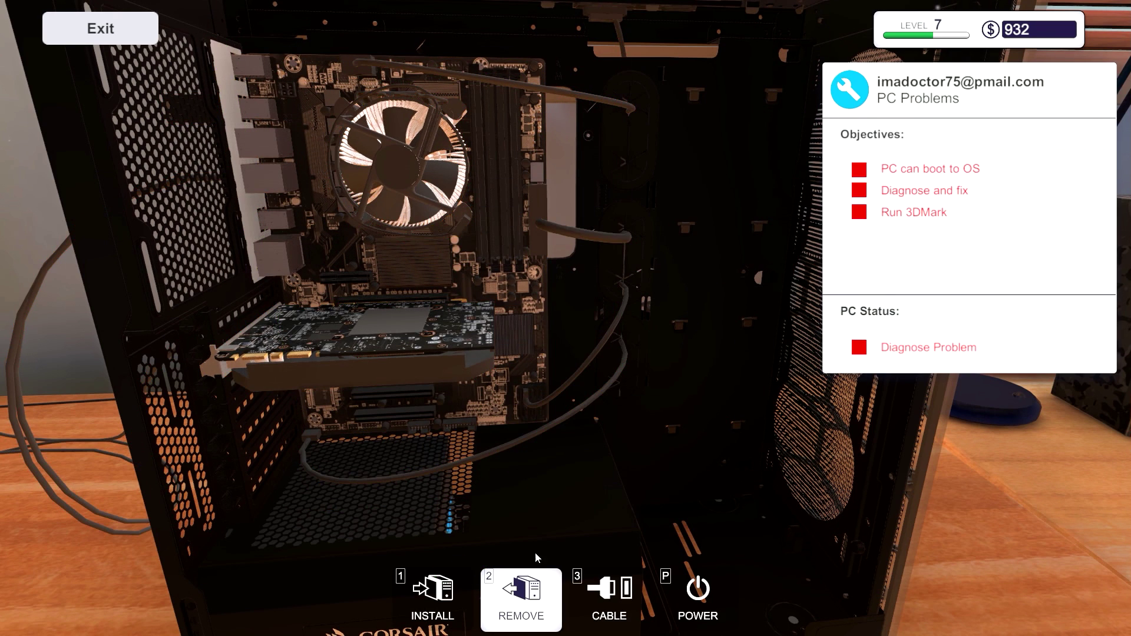
Step: Connect the cooler's cable and pick the 4 GB RAM stick from Memory
left_click(599, 615)
left_click(460, 220)
left_click(432, 596)
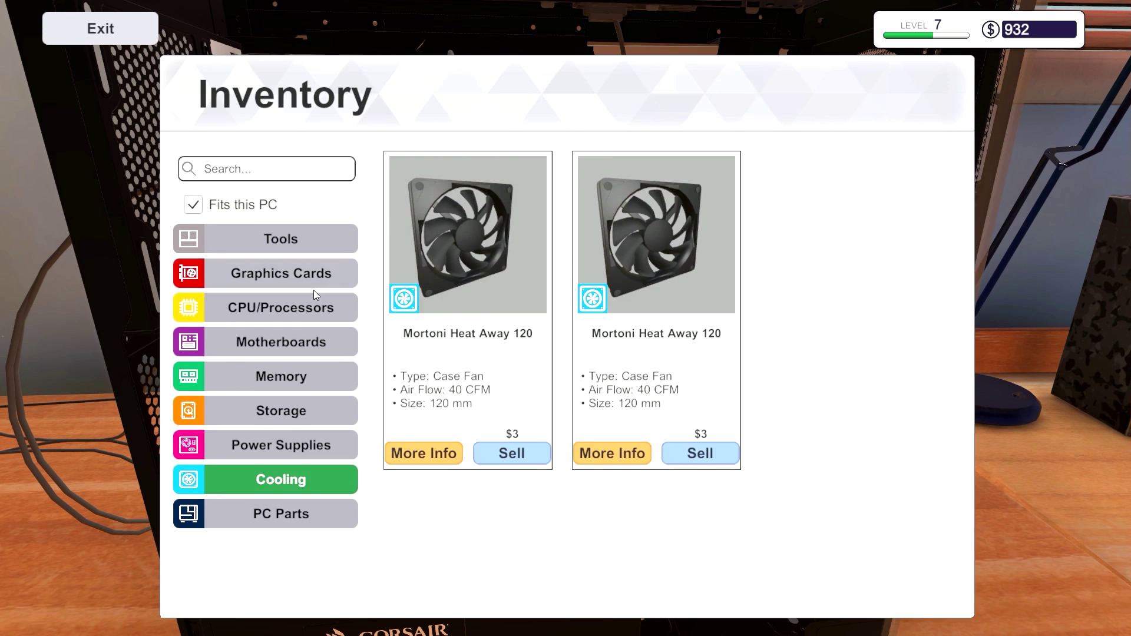
left_click(305, 308)
left_click(280, 273)
left_click(281, 375)
left_click(446, 302)
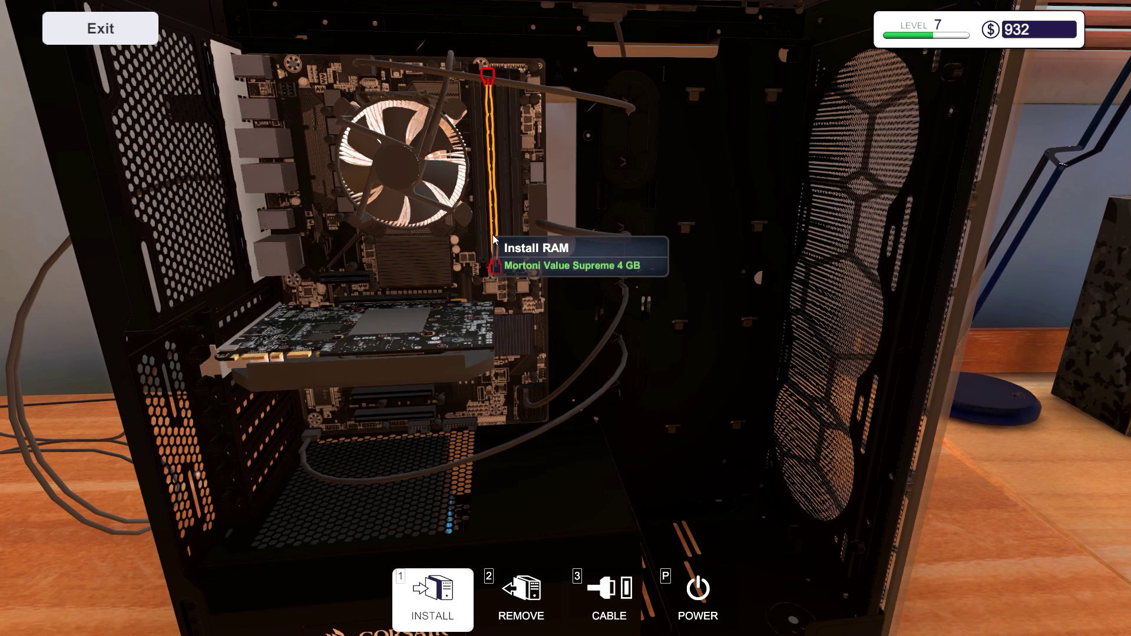
Step: Seat the 4 GB RAM stick in its slot
key("Tab")
left_click(482, 174)
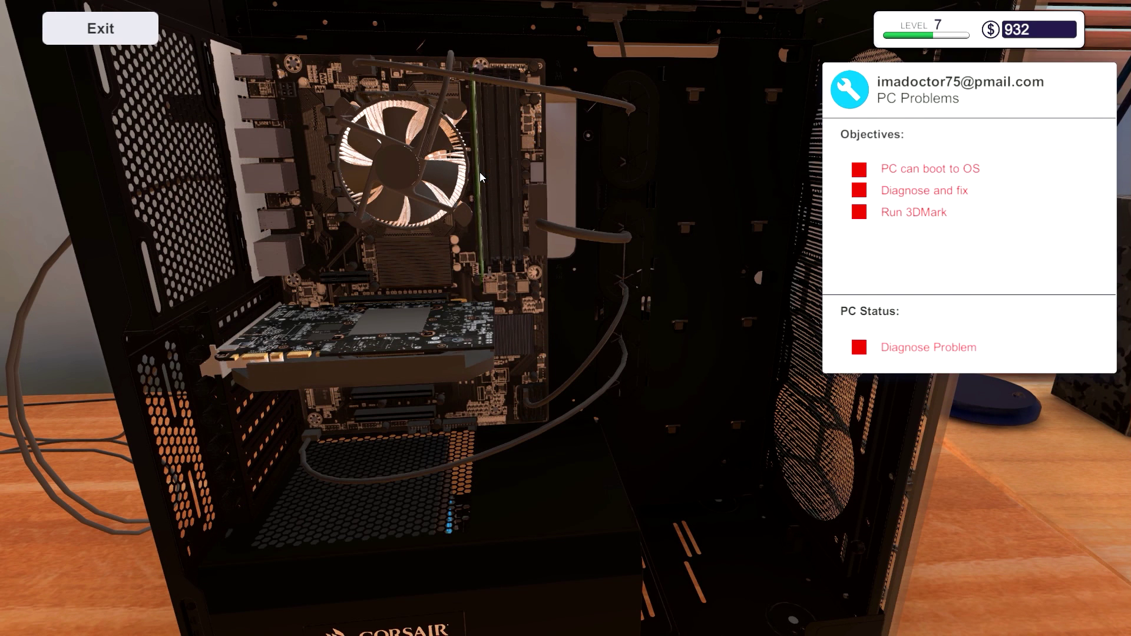
key("2")
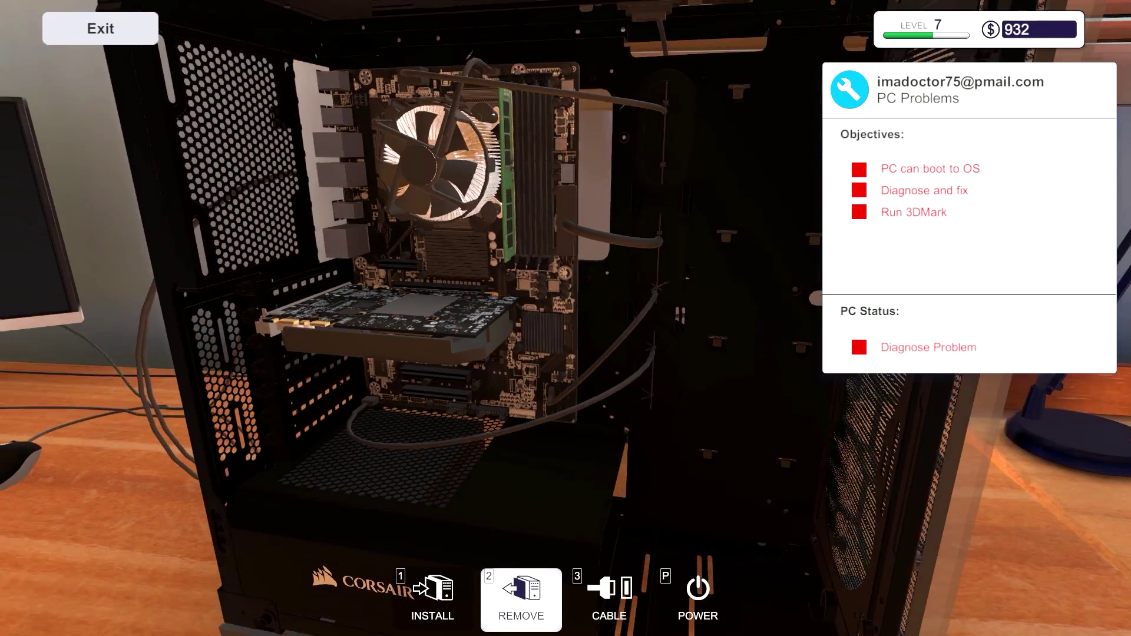
scroll(442, 221, "down", 3)
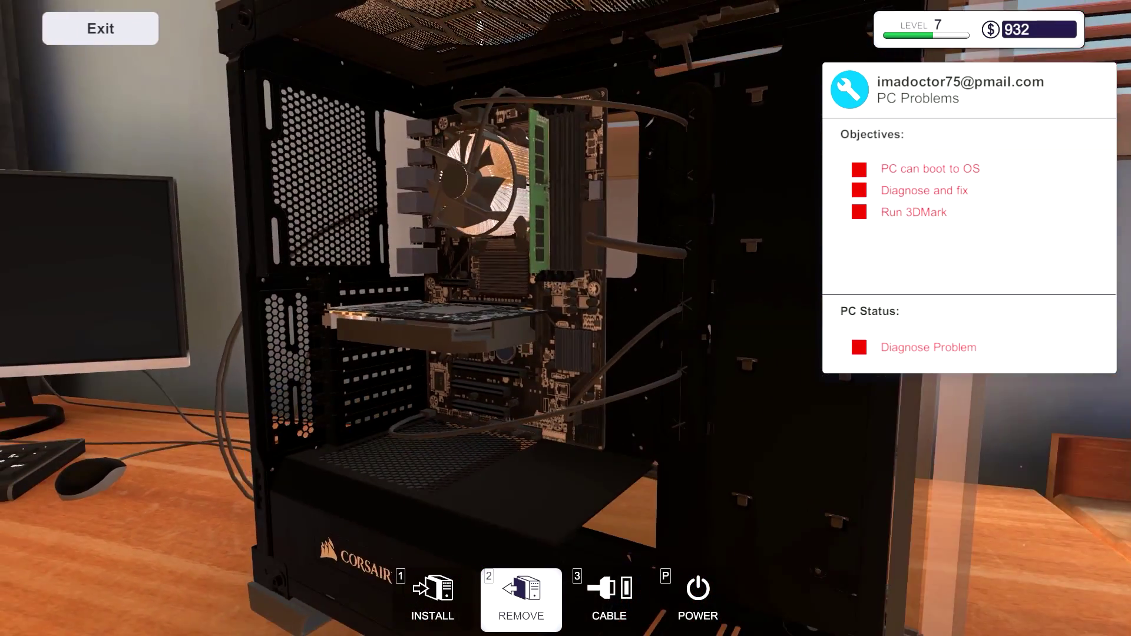
Step: Unplug and remove the cooler, then apply fresh thermal paste to the CPU
mouse_move(442, 266)
left_mouse_down()
mouse_move(530, 309)
mouse_move(471, 219)
left_mouse_up()
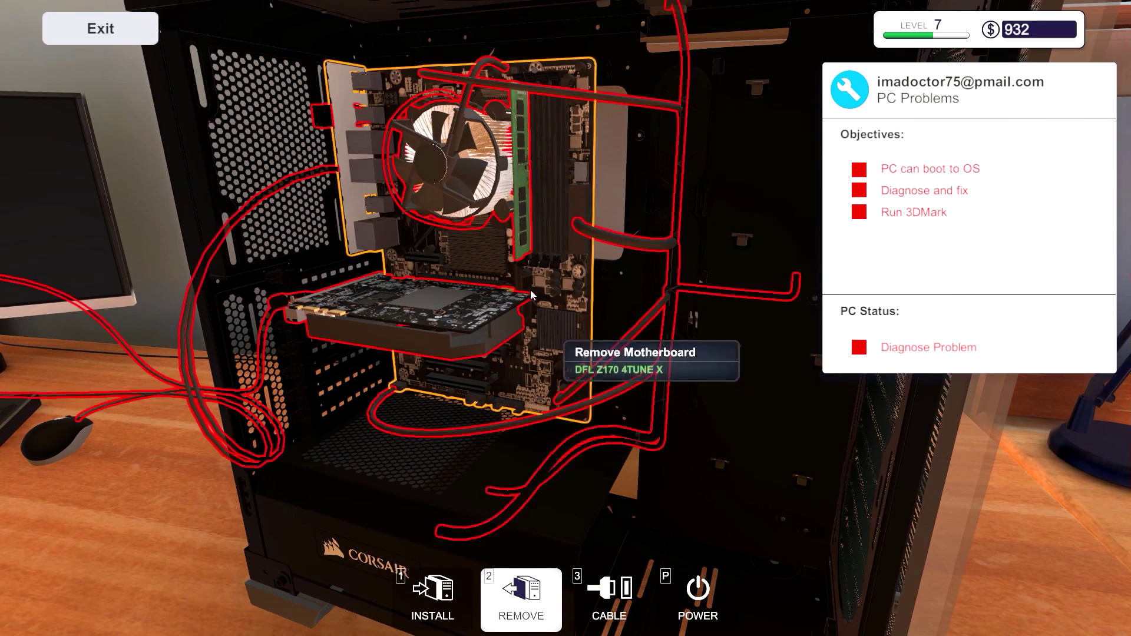
left_click(462, 96)
left_click(448, 149)
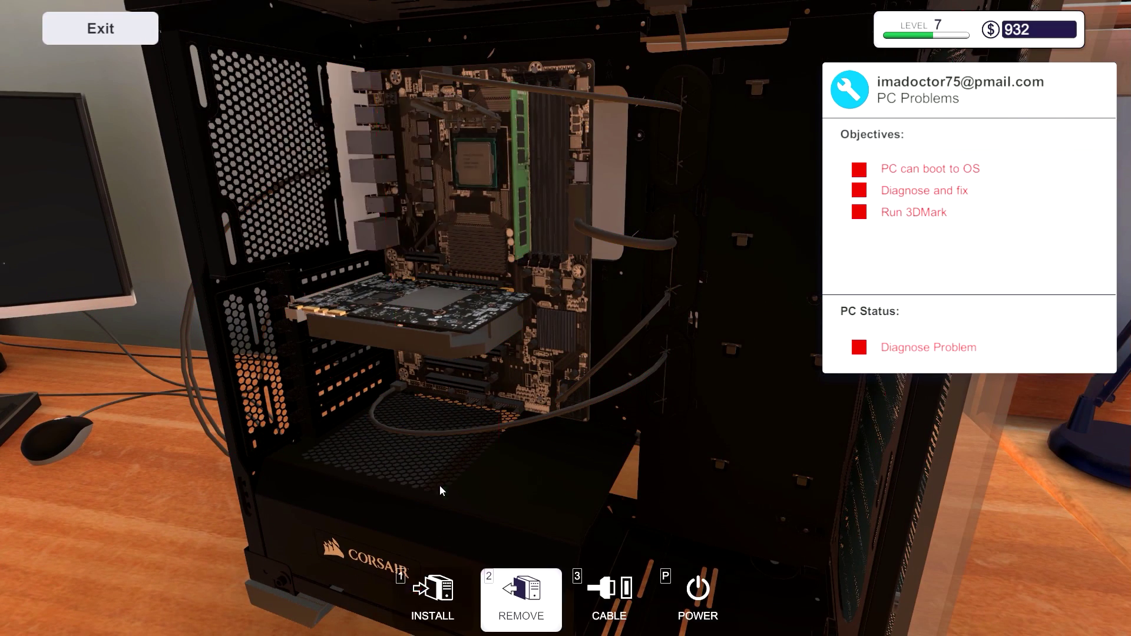
left_click(433, 592)
left_click(480, 242)
left_click(292, 239)
left_click(431, 203)
left_click(477, 162)
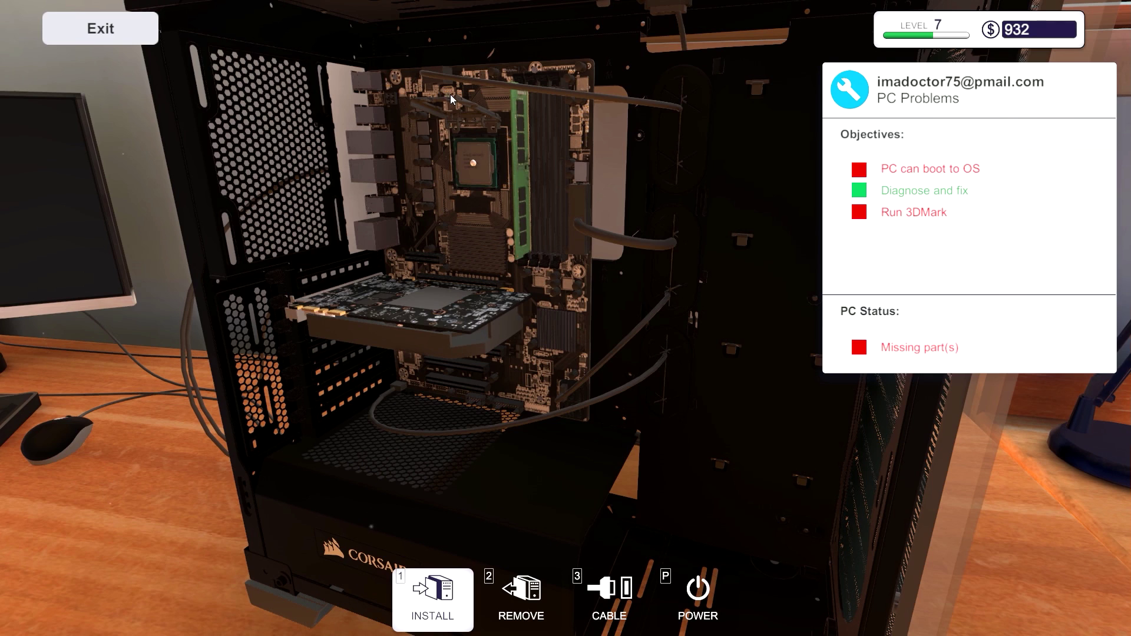
scroll(447, 89, "up", 2)
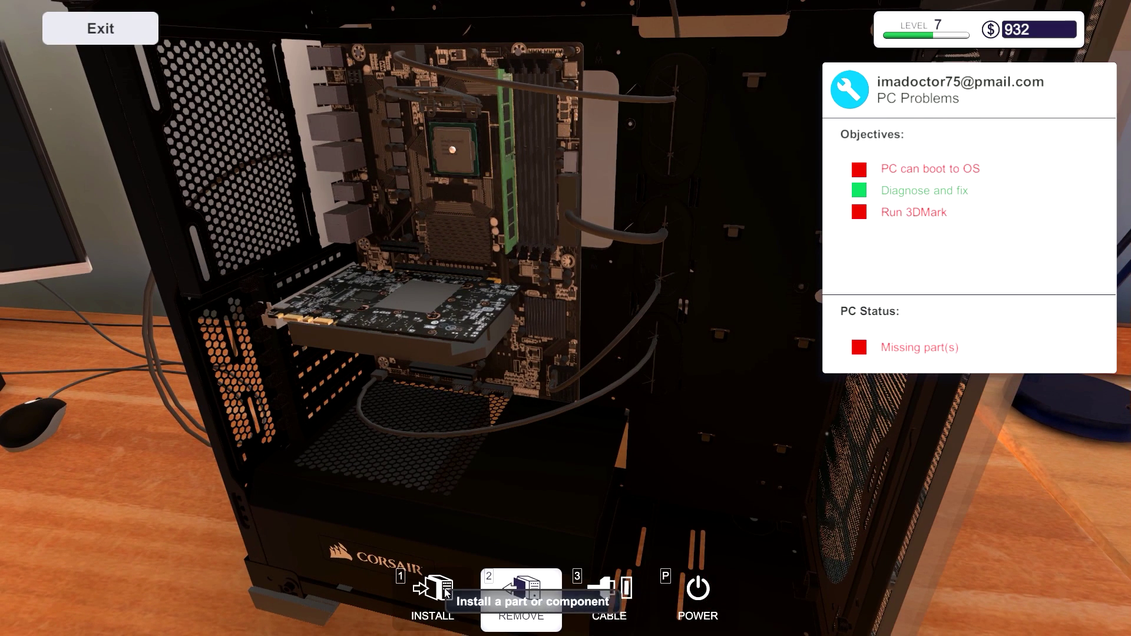
Step: Remount the Mortoni Thermal 100 cooler and reconnect its cable
key("1")
key("2")
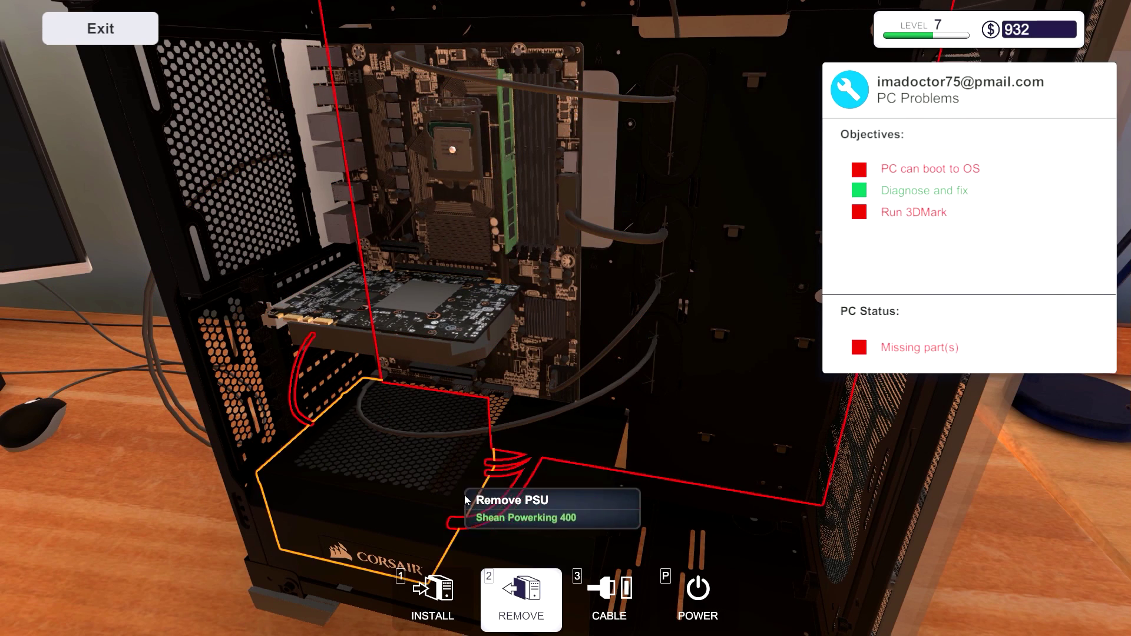
key("1")
left_click(280, 479)
left_click(469, 273)
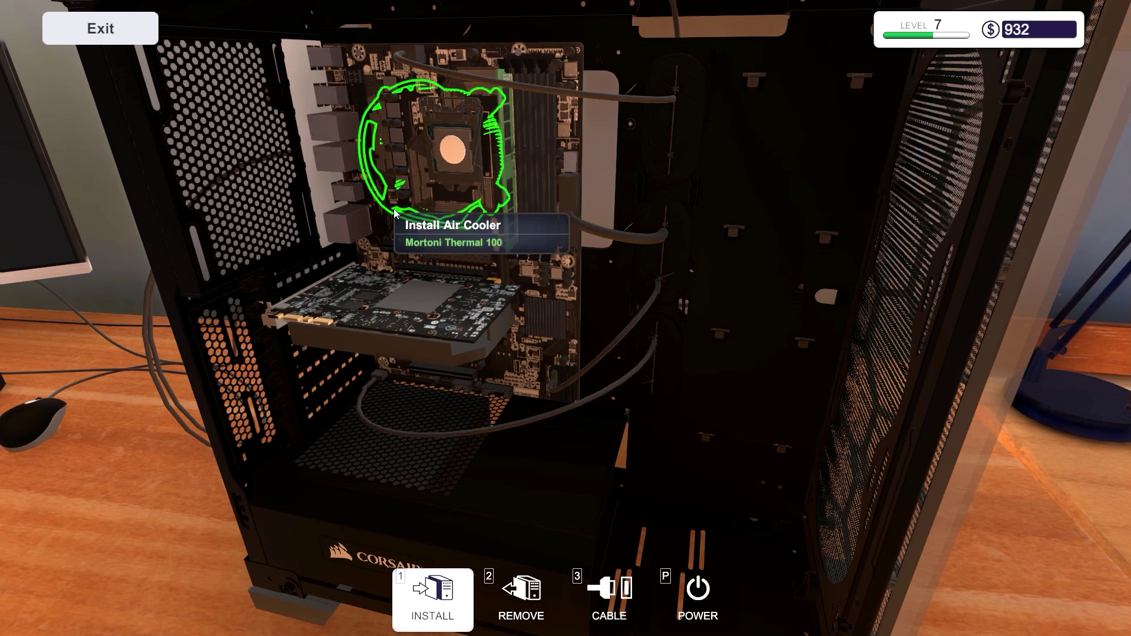
left_click(477, 159)
key("2")
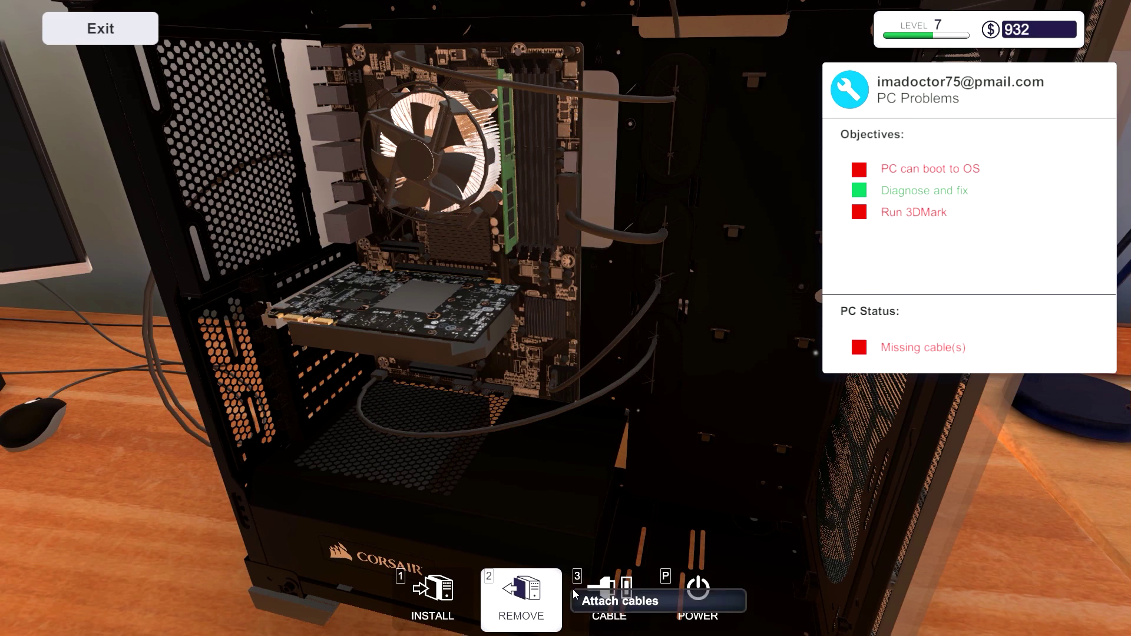
key("3")
left_click(480, 217)
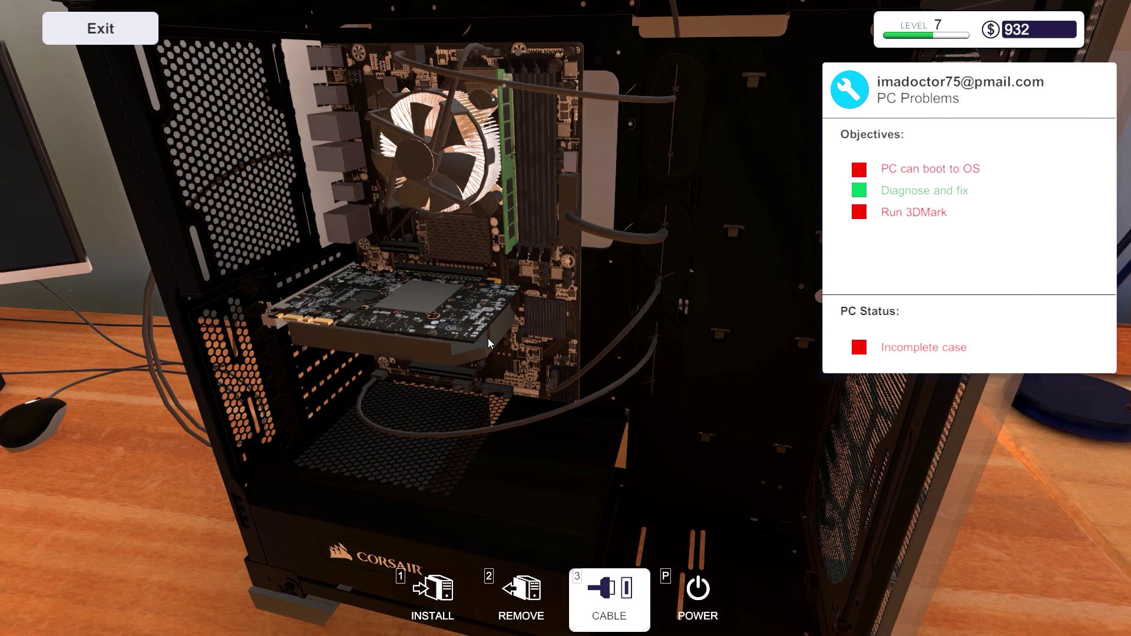
Step: Fit the side panel from PC Parts onto the case
key("p")
left_click(430, 594)
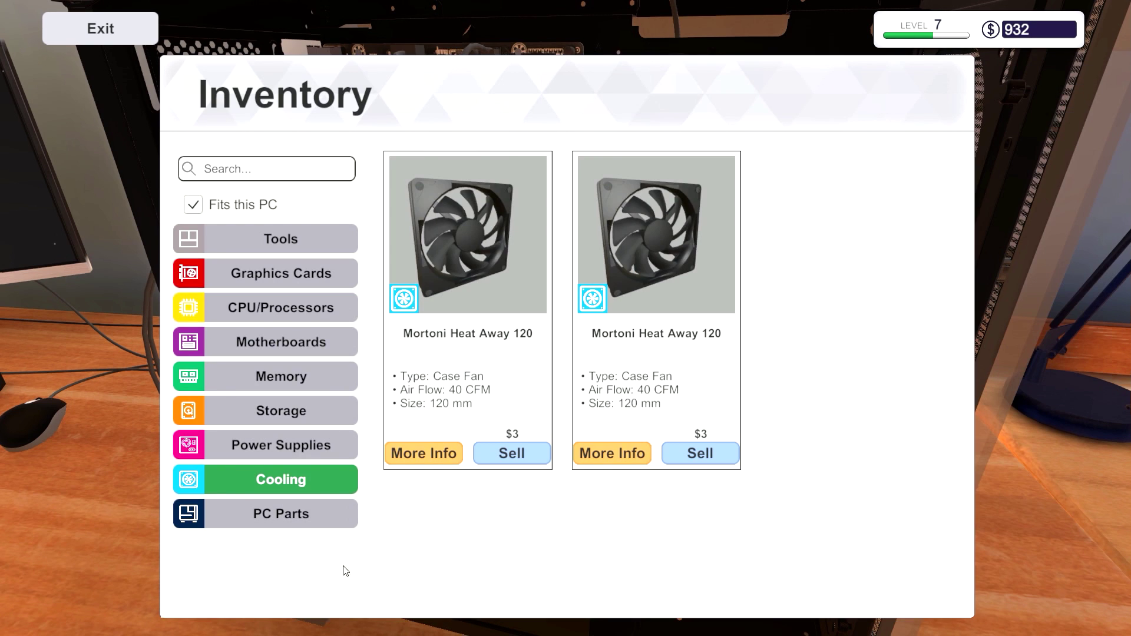
left_click(265, 515)
left_click(442, 230)
left_click(470, 211)
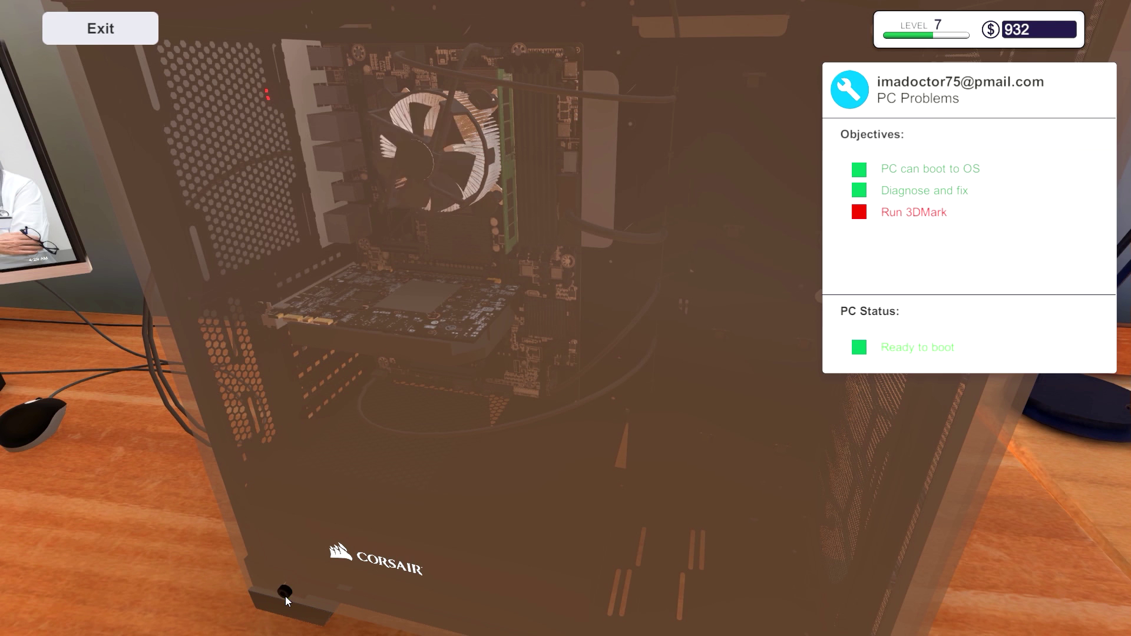
Step: Run 3DMark Advanced Edition on the repaired PC's desktop, then exit the computer
right_click(364, 411)
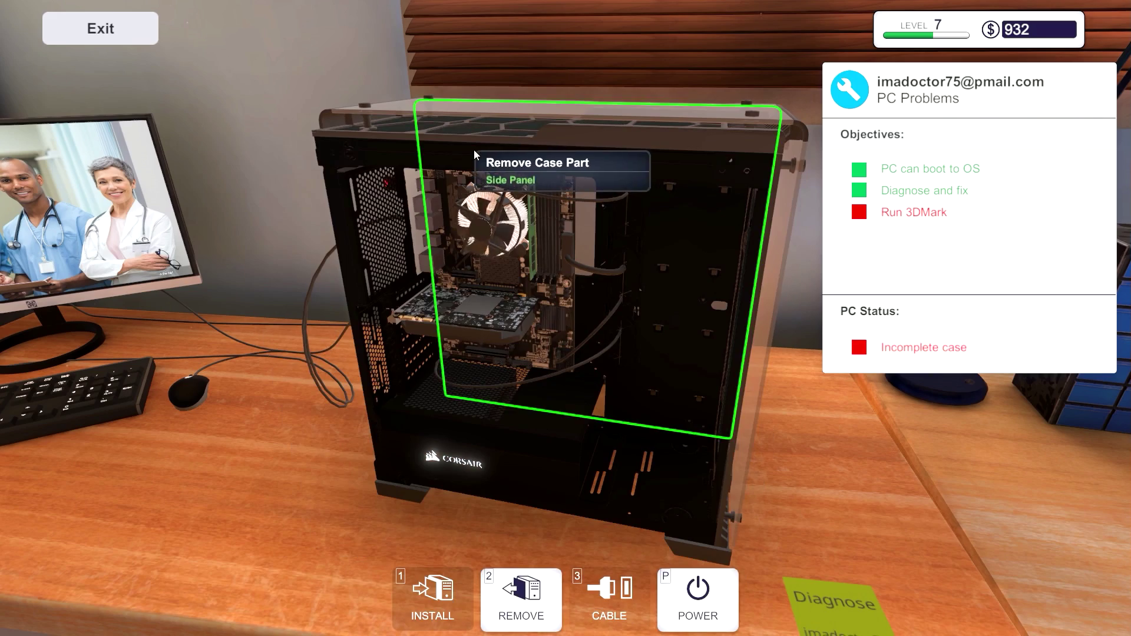
key("Escape")
left_click(566, 318)
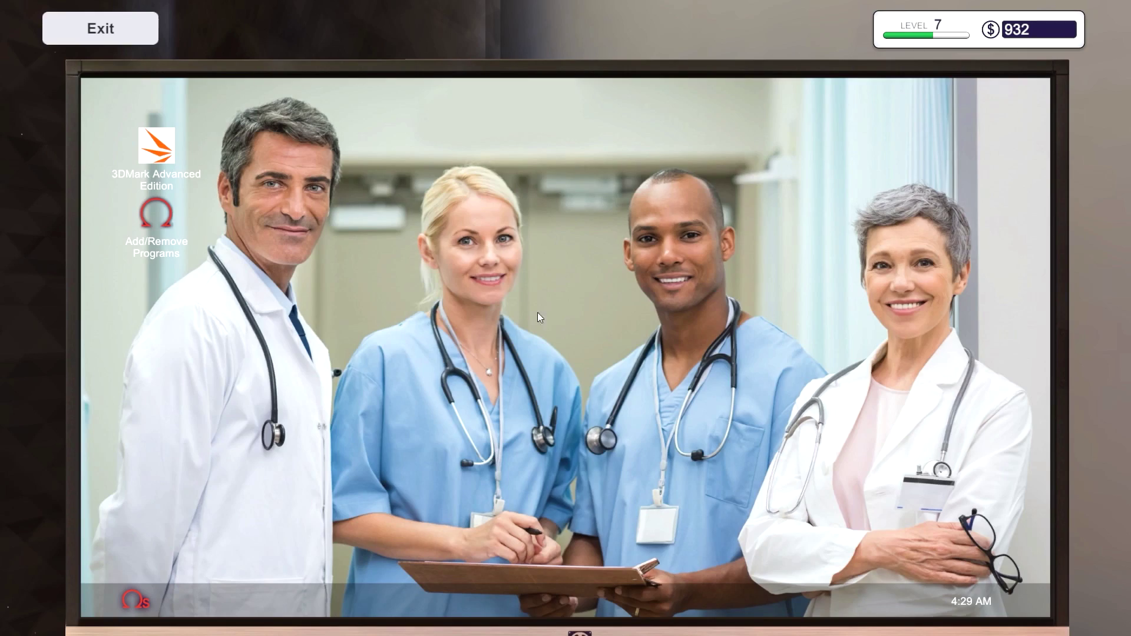
double_click(156, 146)
left_click(628, 284)
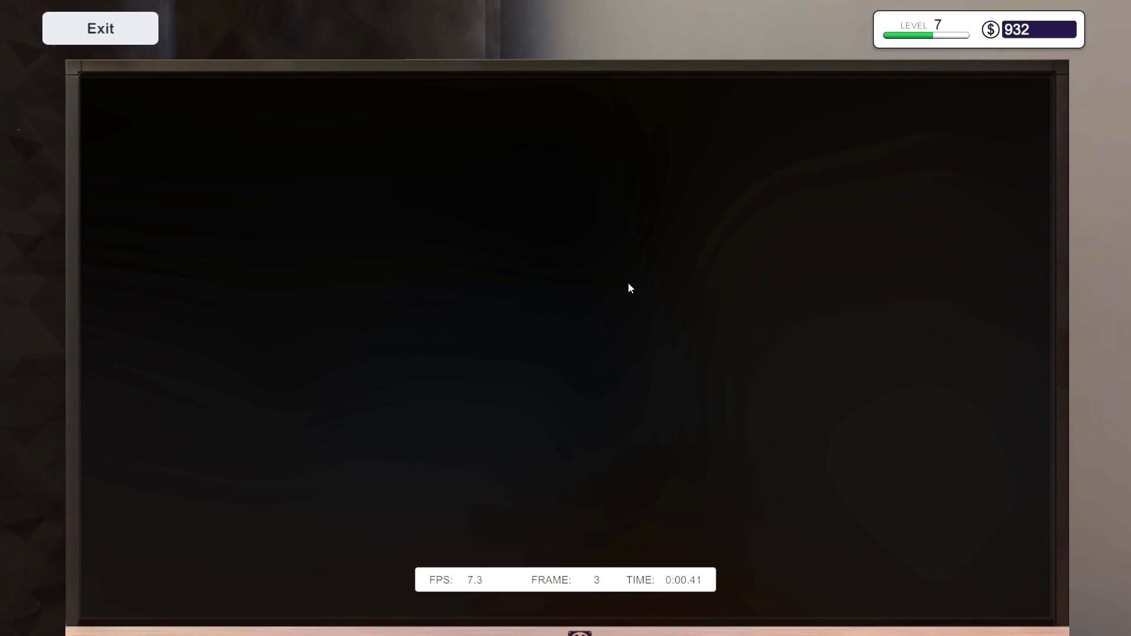
key("Escape")
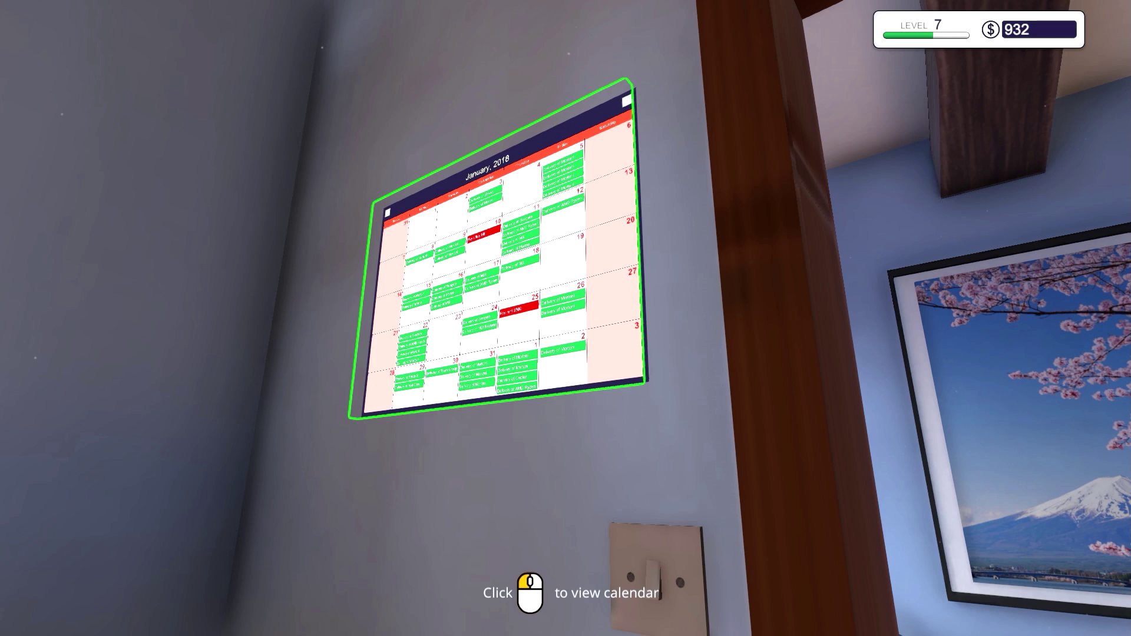
Step: Page through the 2018 wall calendar to later months, then back to March
left_click(565, 318)
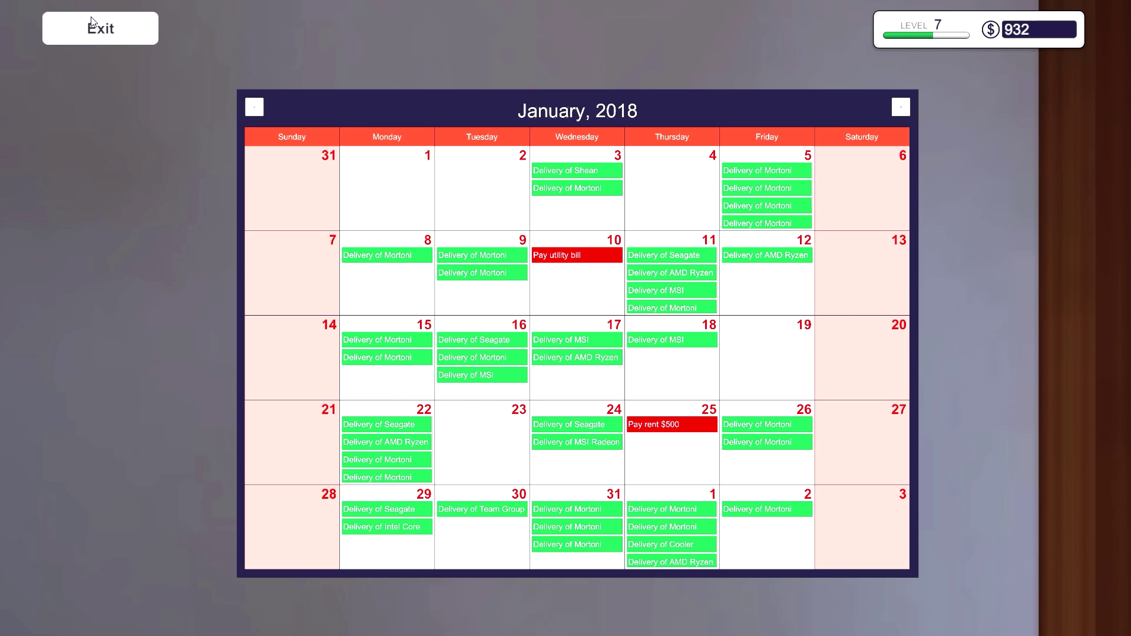
left_click(255, 109)
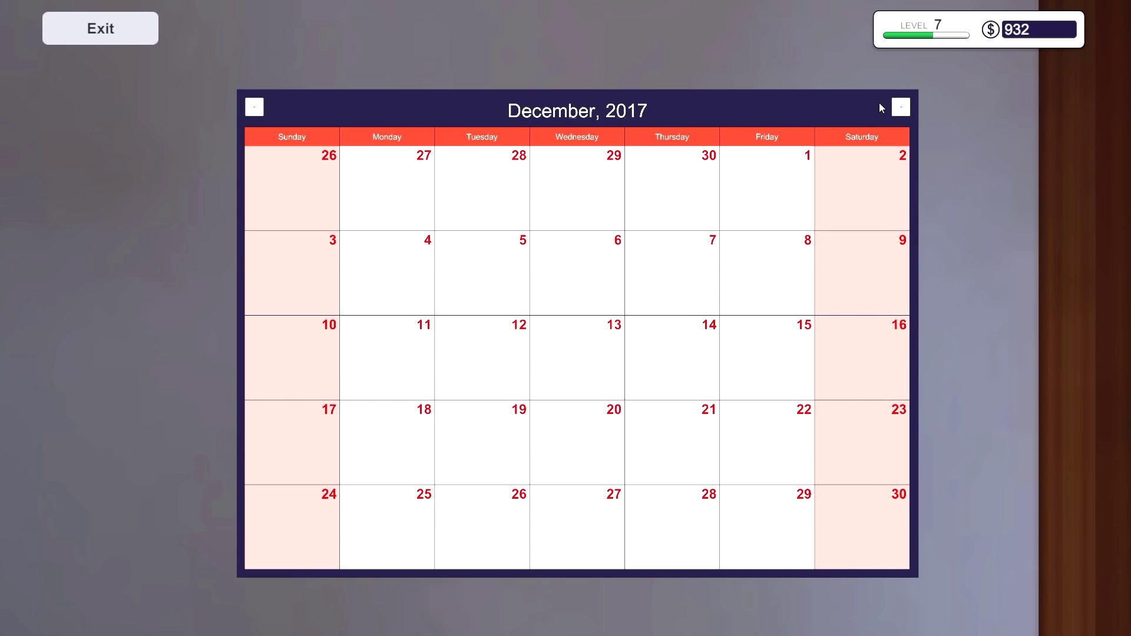
left_click(900, 107)
left_click(898, 112)
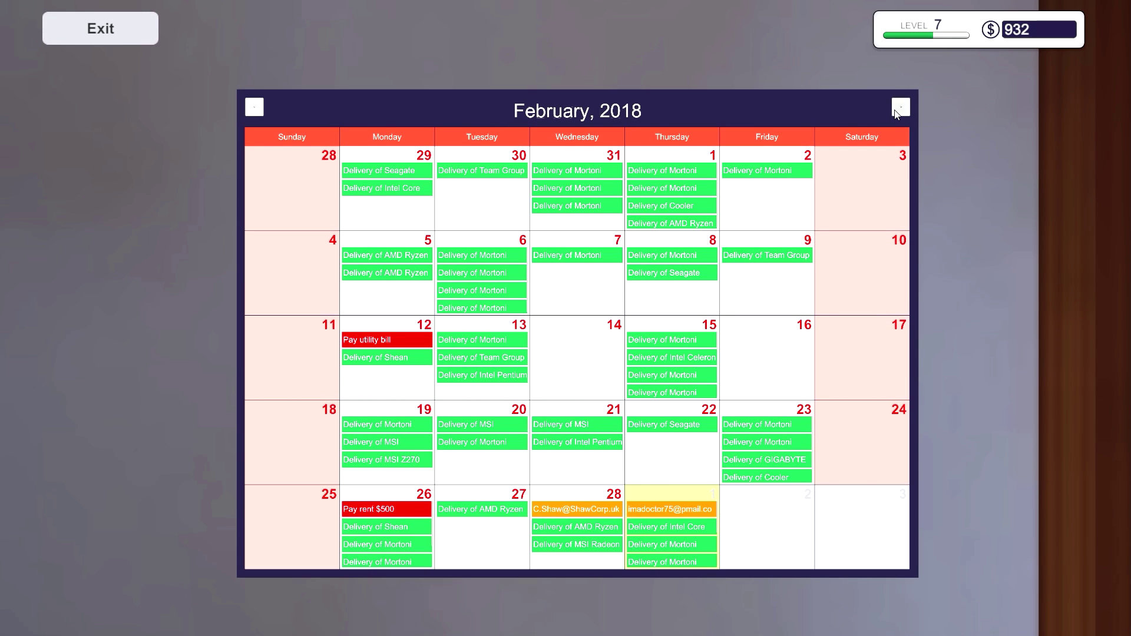
left_click(898, 111)
left_click(898, 111)
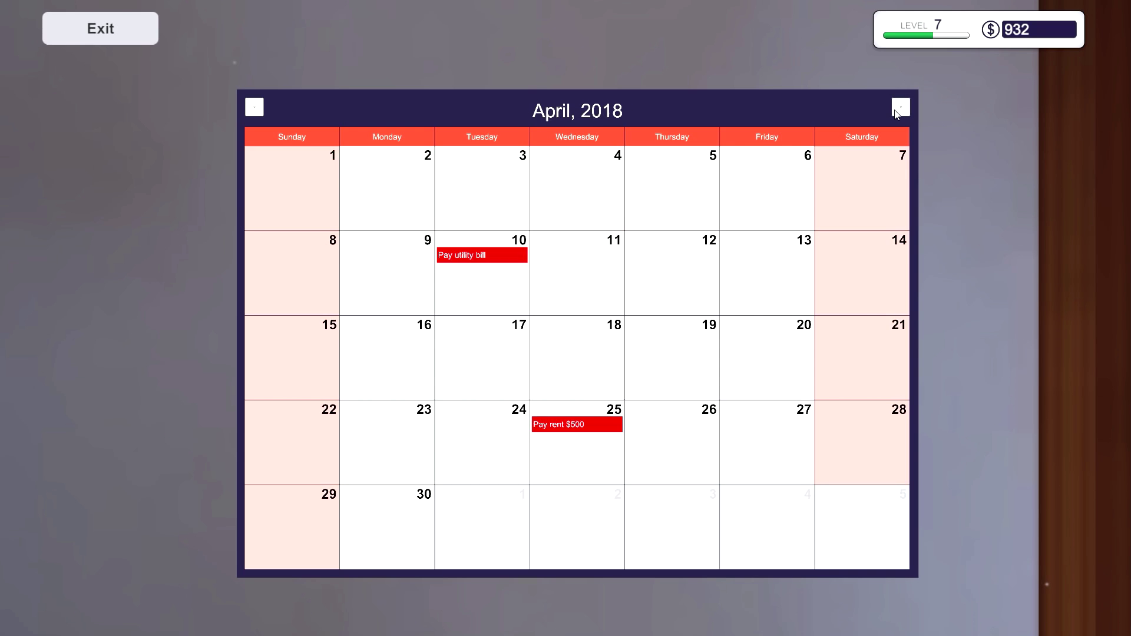
left_click(898, 111)
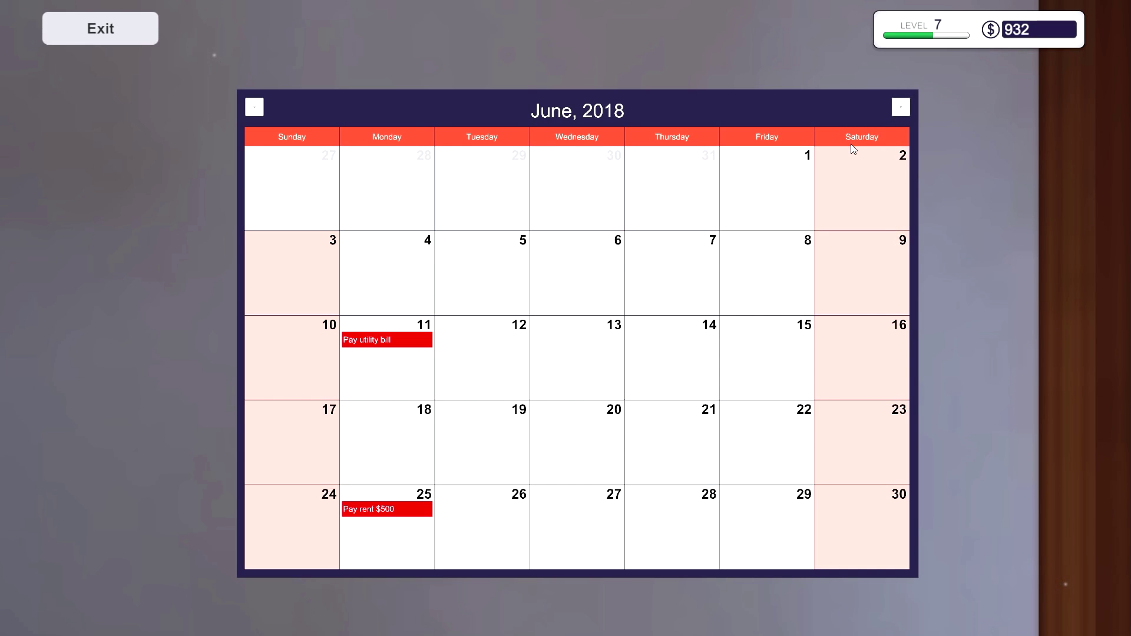
left_click(898, 111)
left_click(898, 112)
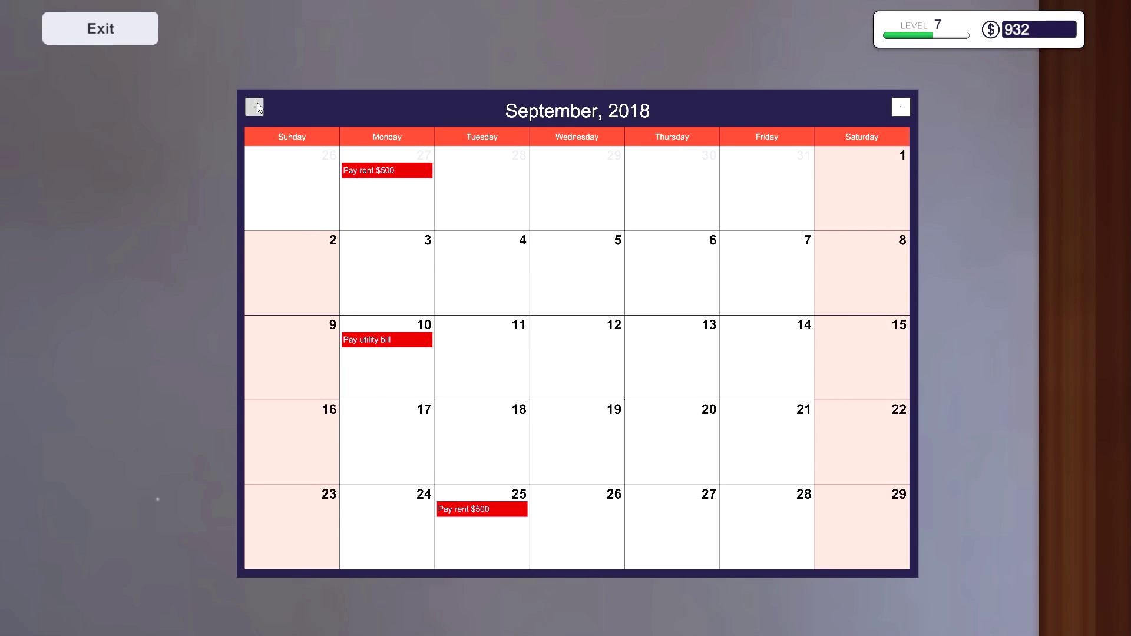
left_click(255, 108)
left_click(254, 106)
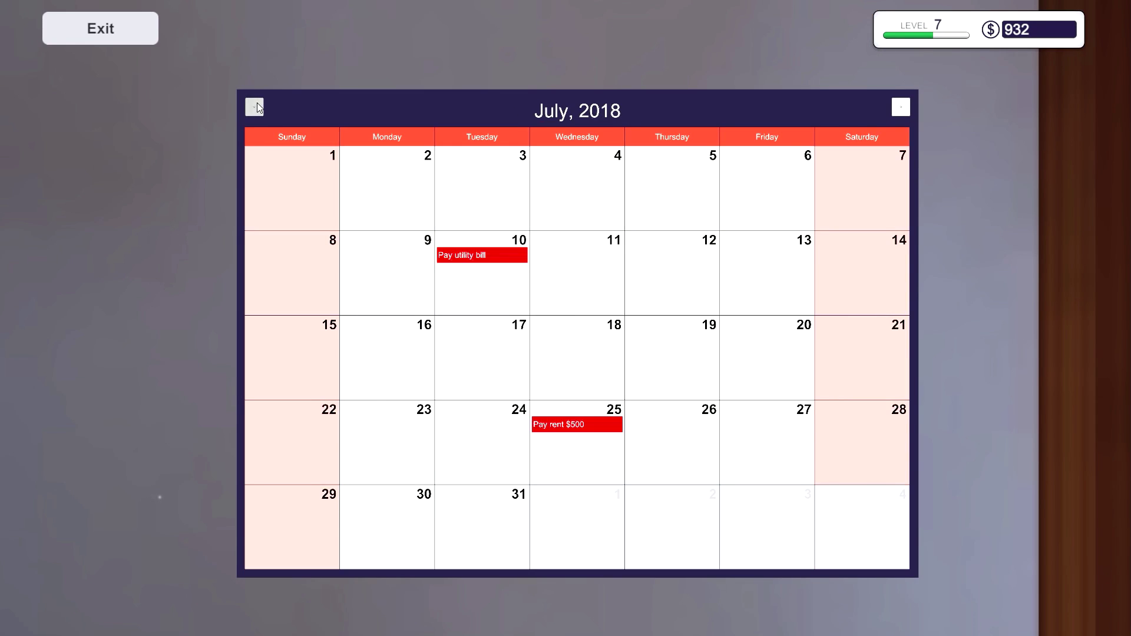
left_click(255, 107)
left_click(256, 107)
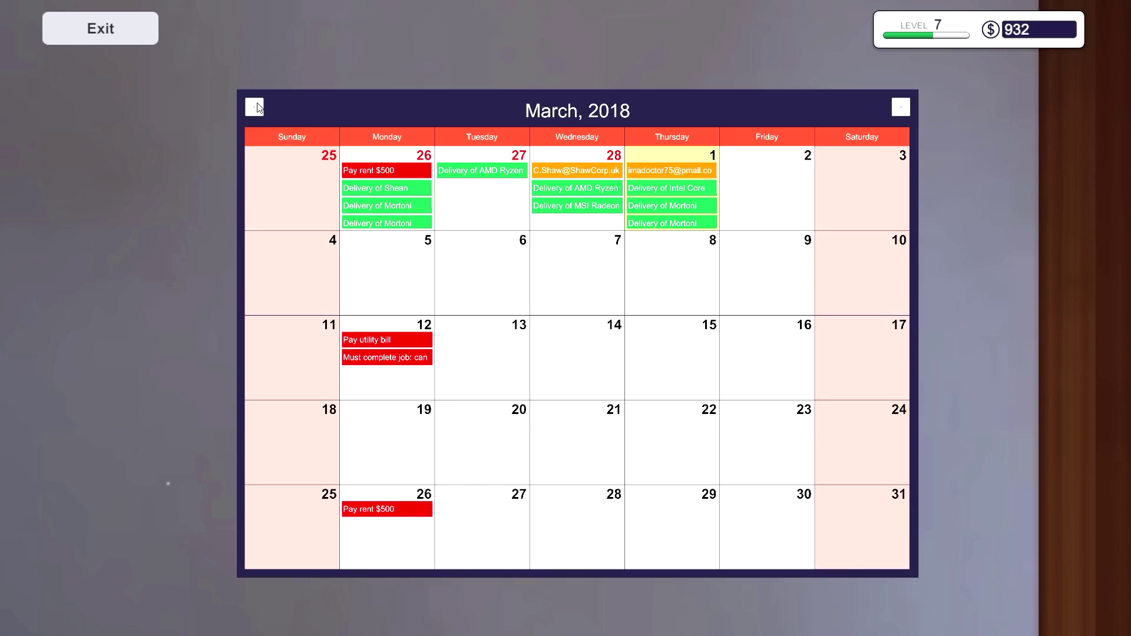
Step: Pick up the desk PC and carry it toward the hallway Build box
key("Escape")
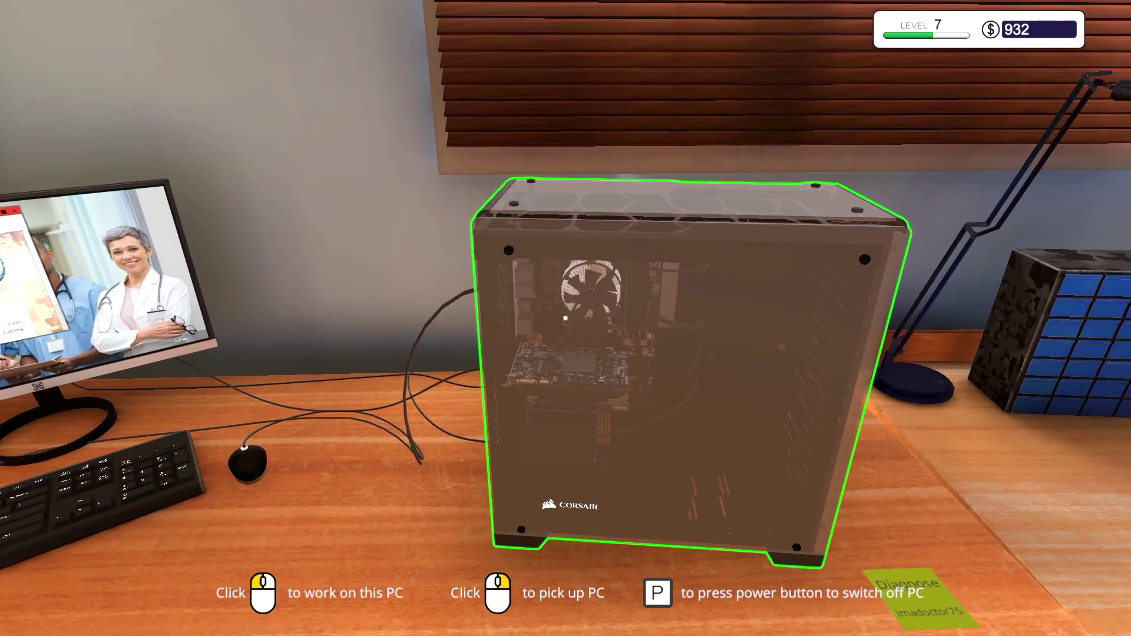
key("Tab")
right_click(566, 318)
key("w")
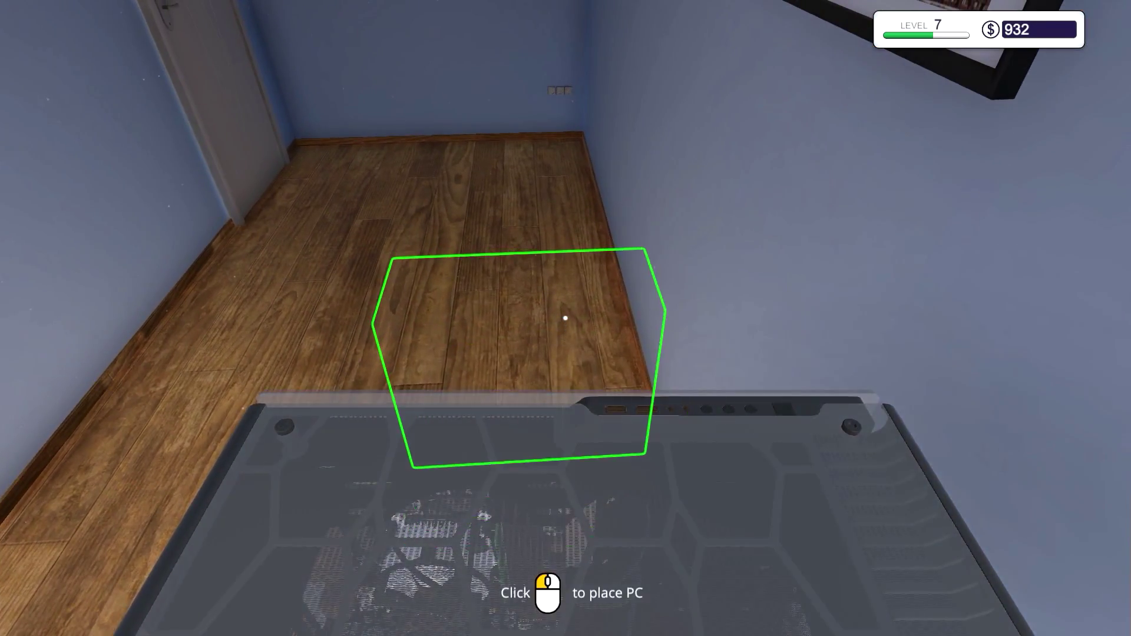
Step: Swap in the delivered build box and collect the $150 PC Problems payment
left_click(565, 318)
left_click(565, 318)
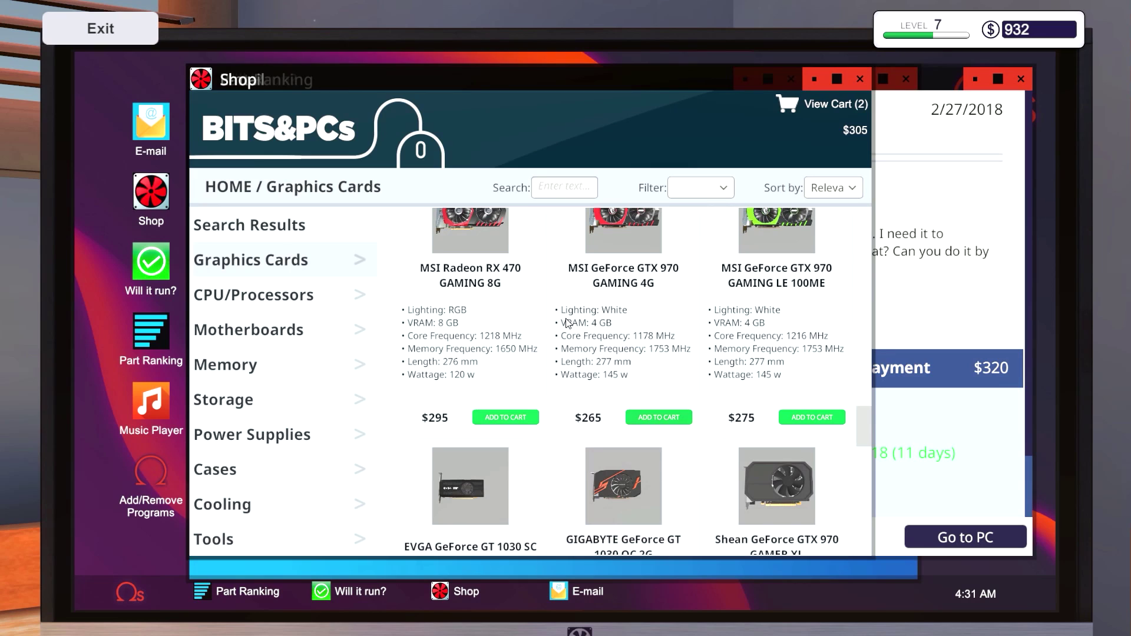
left_click(135, 113)
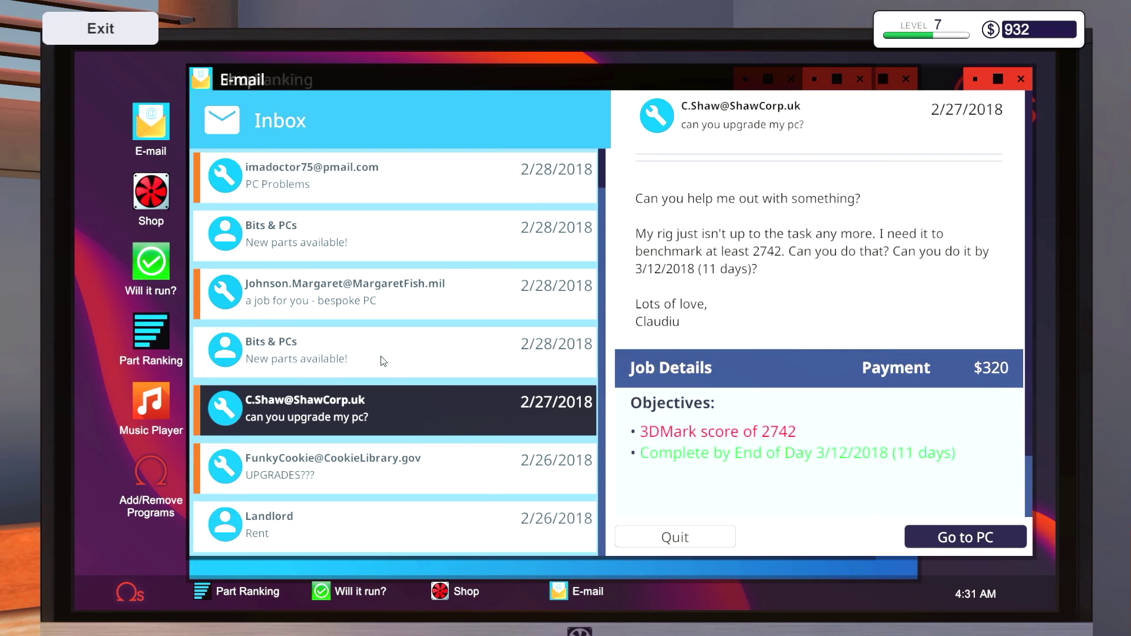
left_click(457, 356)
left_click(408, 295)
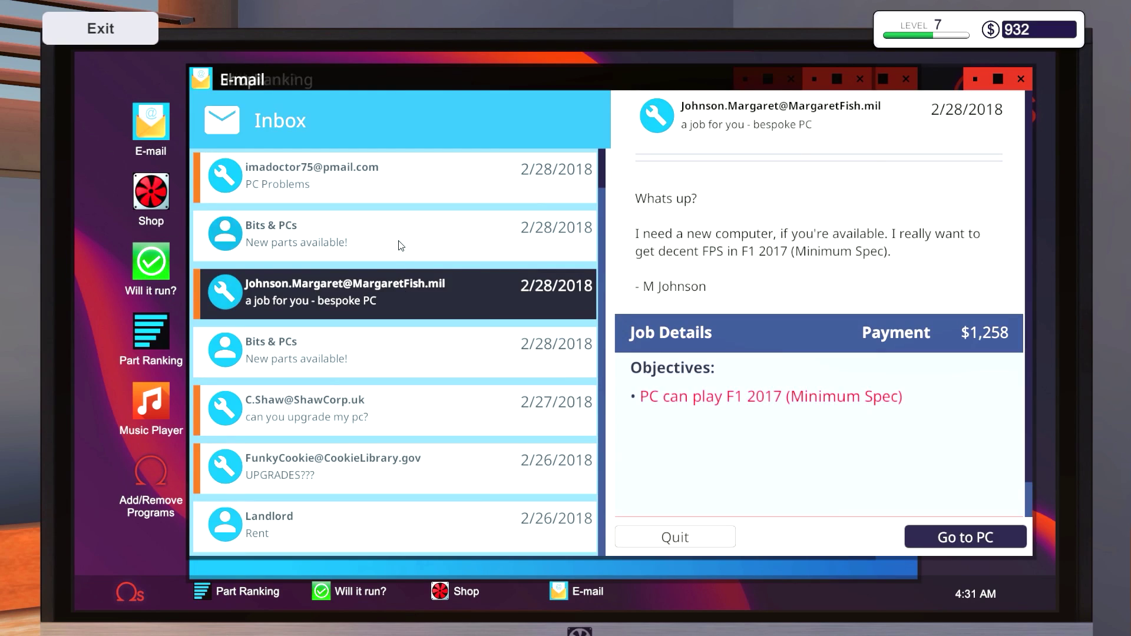
left_click(399, 239)
left_click(415, 182)
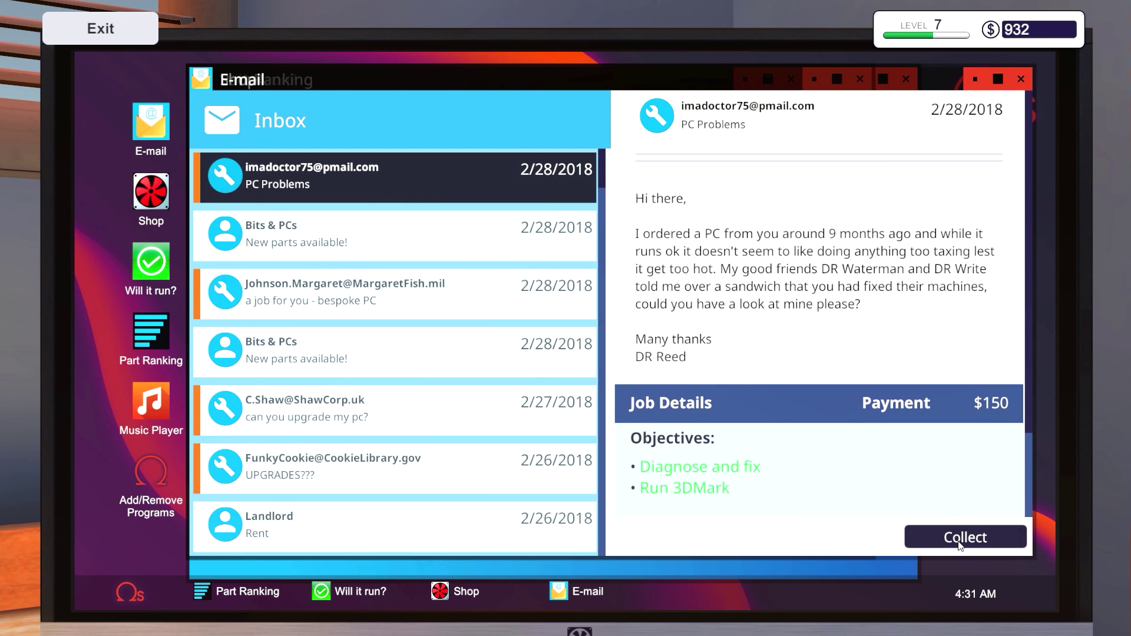
left_click(960, 539)
Step: Accept CarefreeE's $375 PSU-and-RAM replacement job
left_click(407, 187)
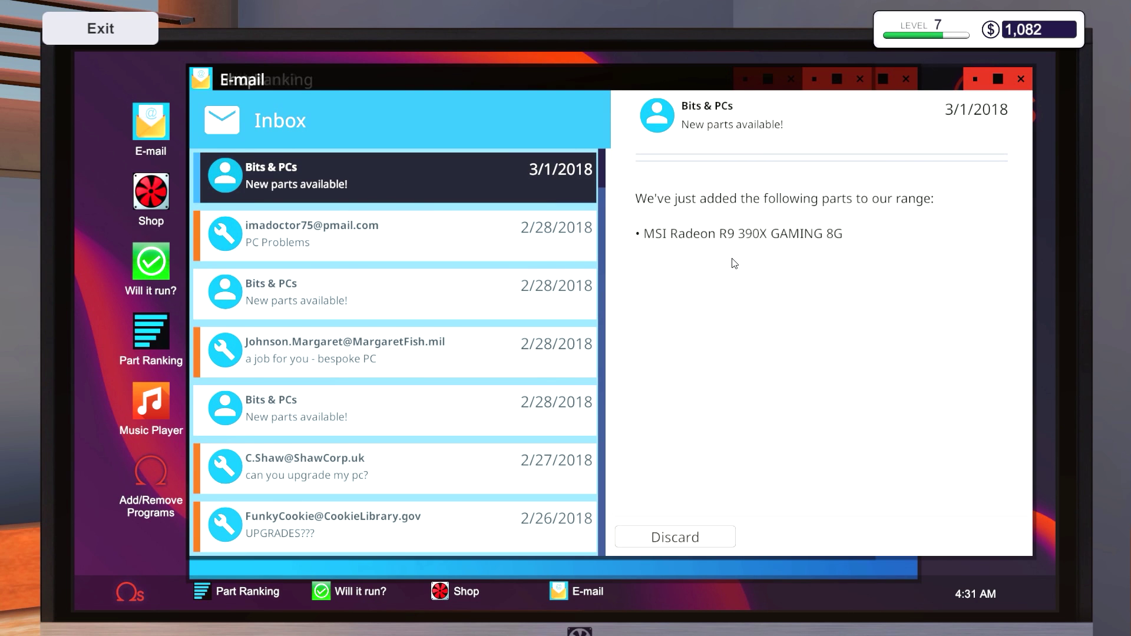
left_click(467, 187)
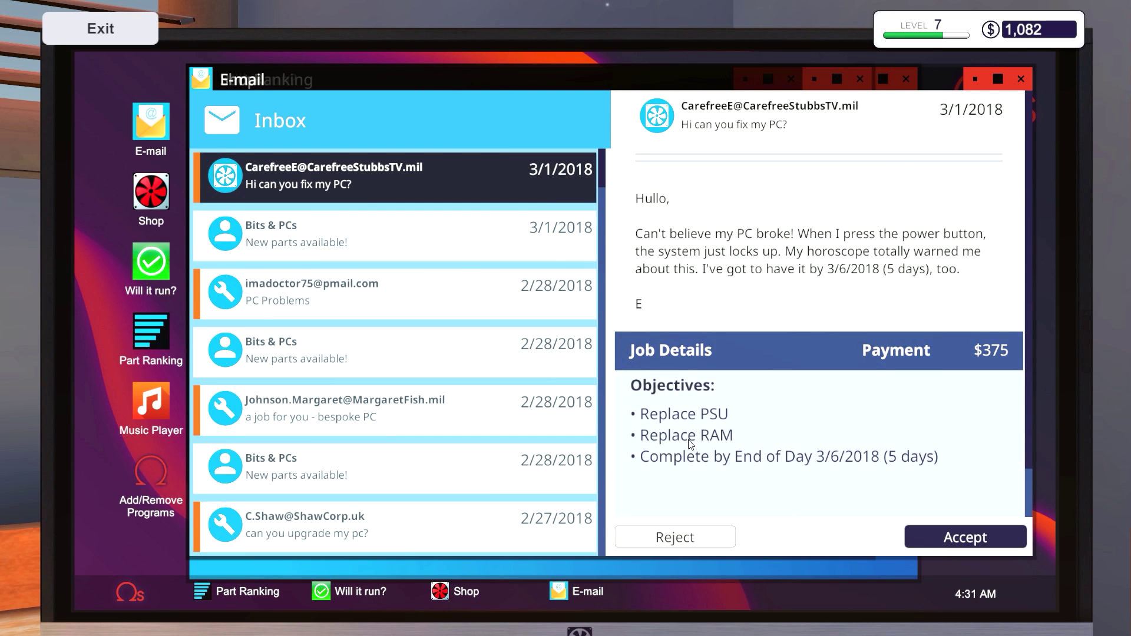
left_click(931, 533)
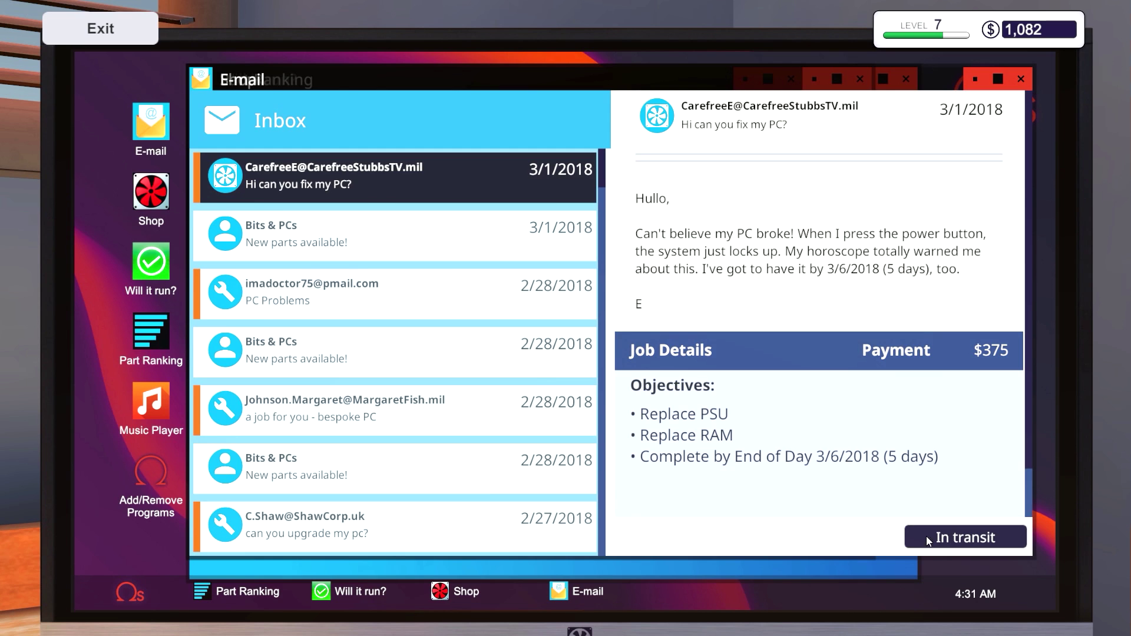
Step: Buy the $305 cart order of cooler and GTX 970, then leave the computer
left_click(461, 594)
left_click(826, 108)
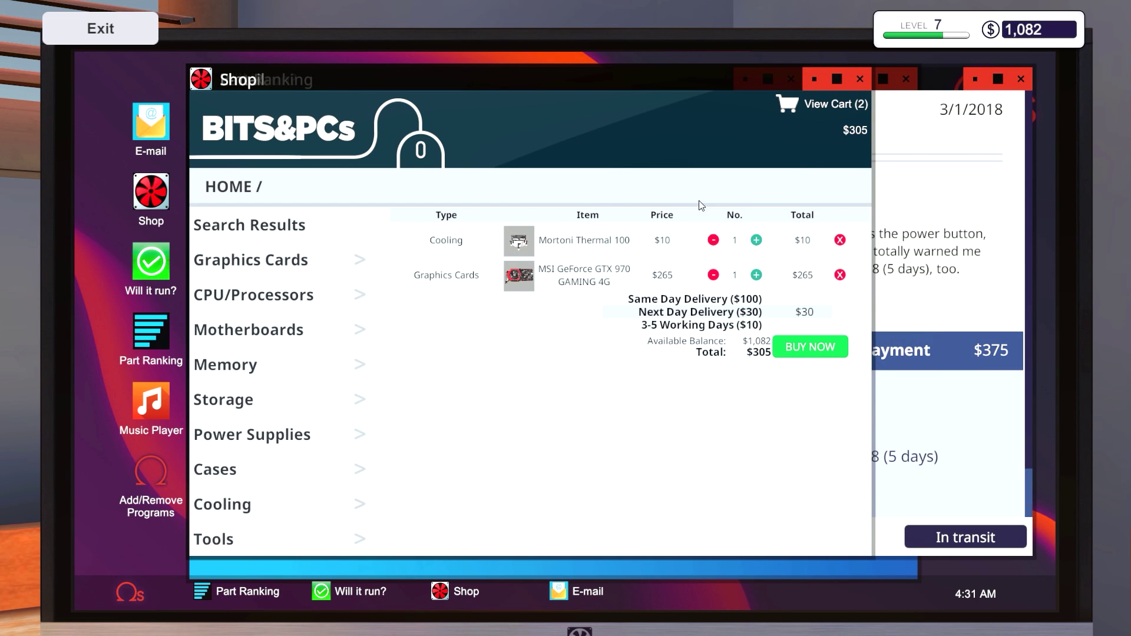
left_click(812, 347)
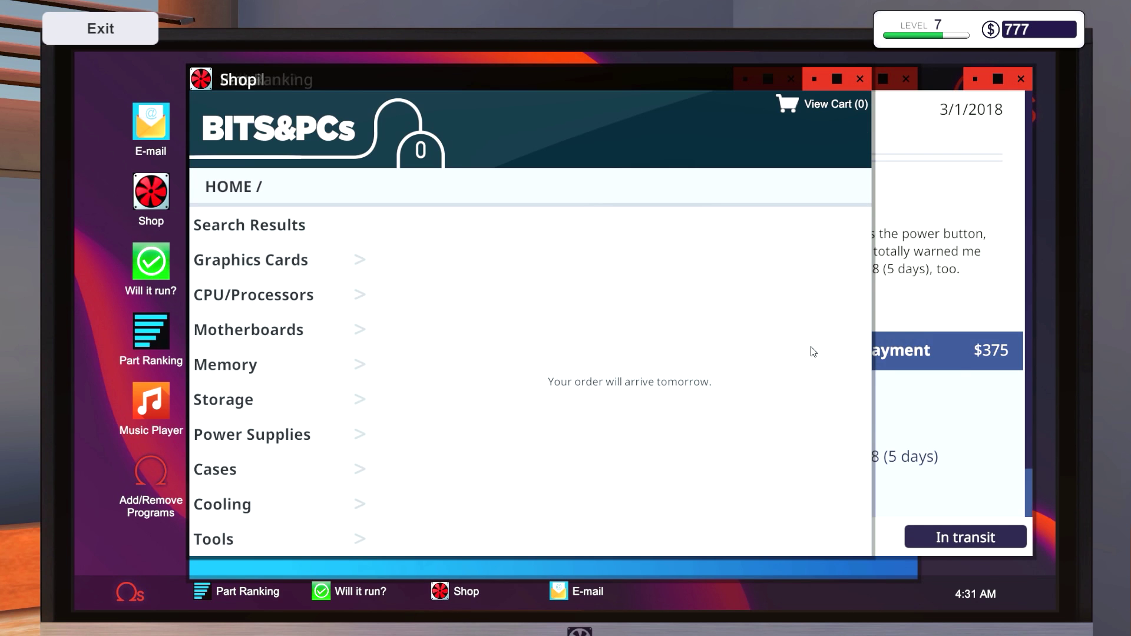
left_click(860, 79)
left_click(1021, 79)
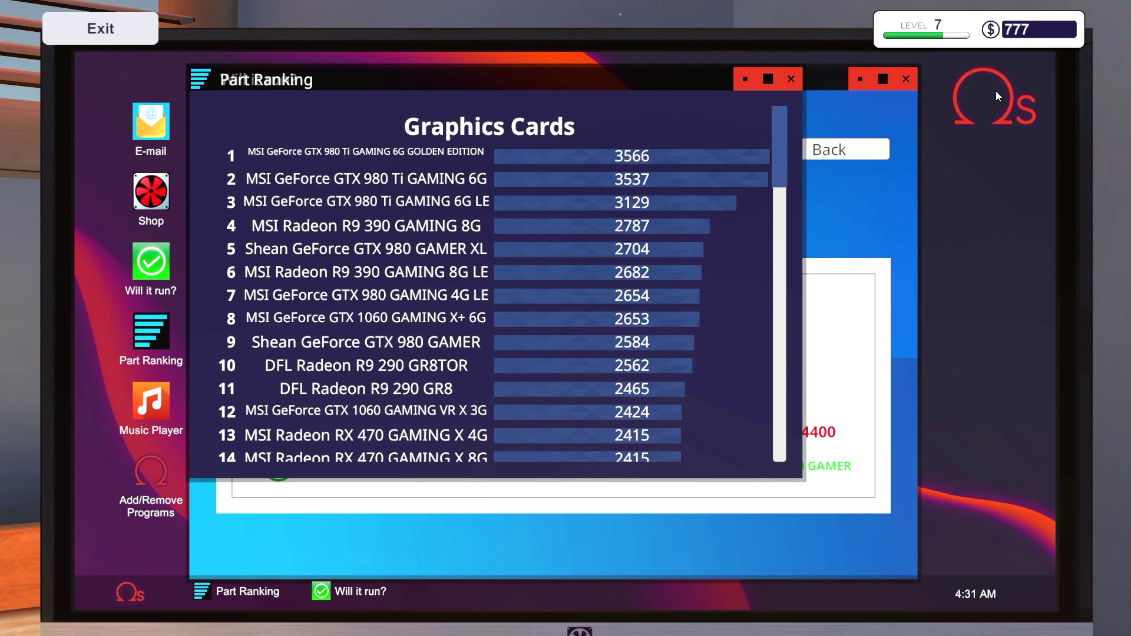
key("Escape")
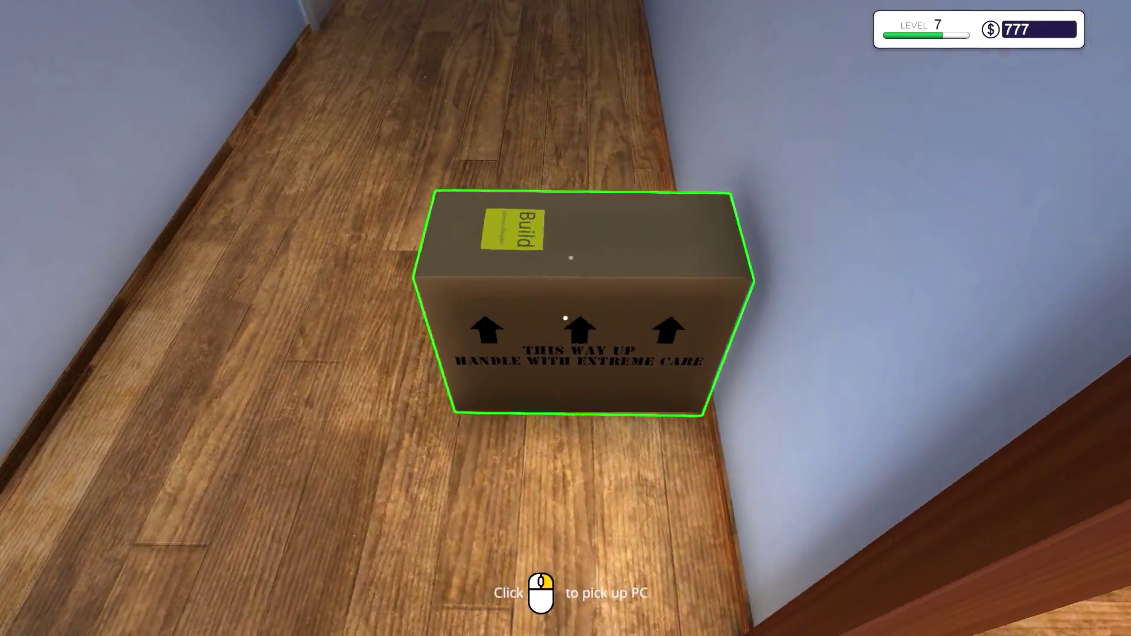
Step: Set the delivered PC case on the desk and shut down the computer
left_click(565, 318)
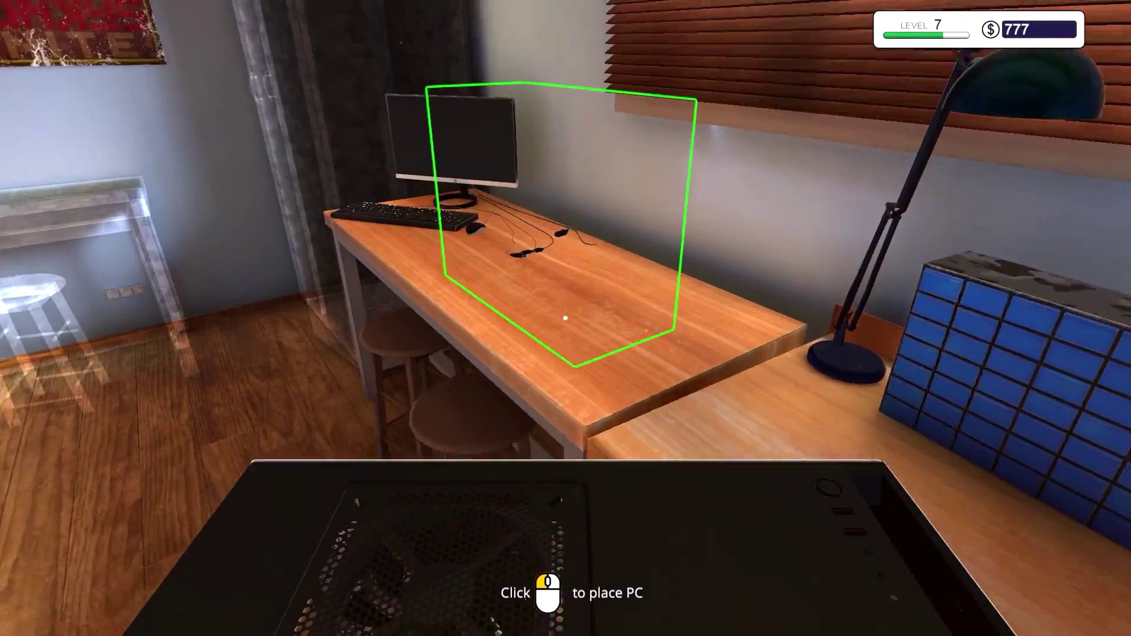
left_click(564, 318)
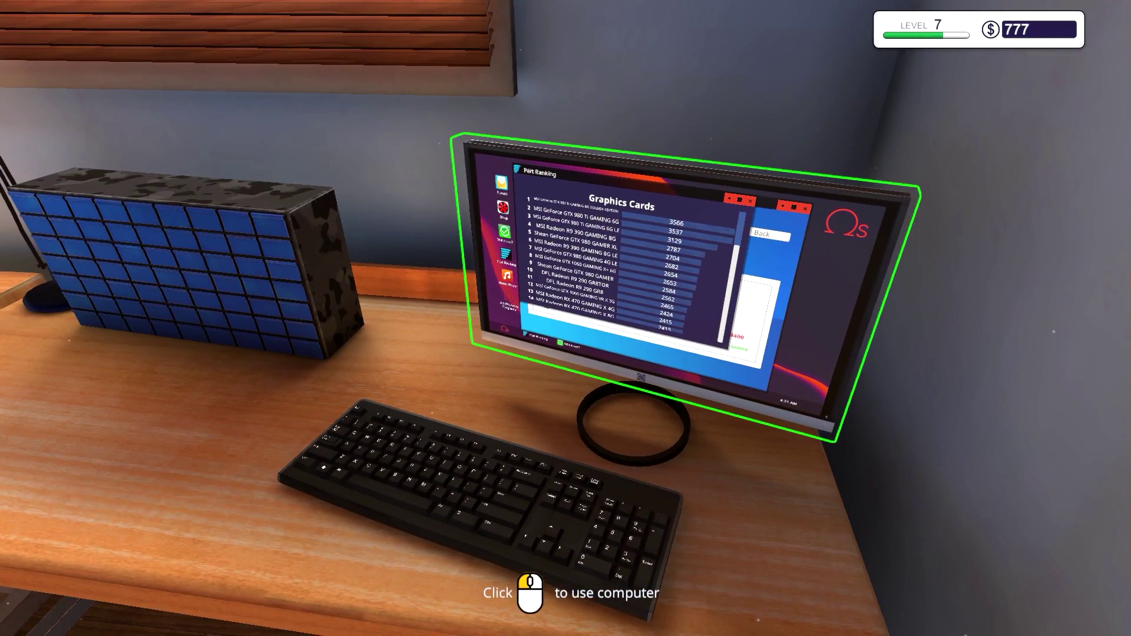
left_click(566, 318)
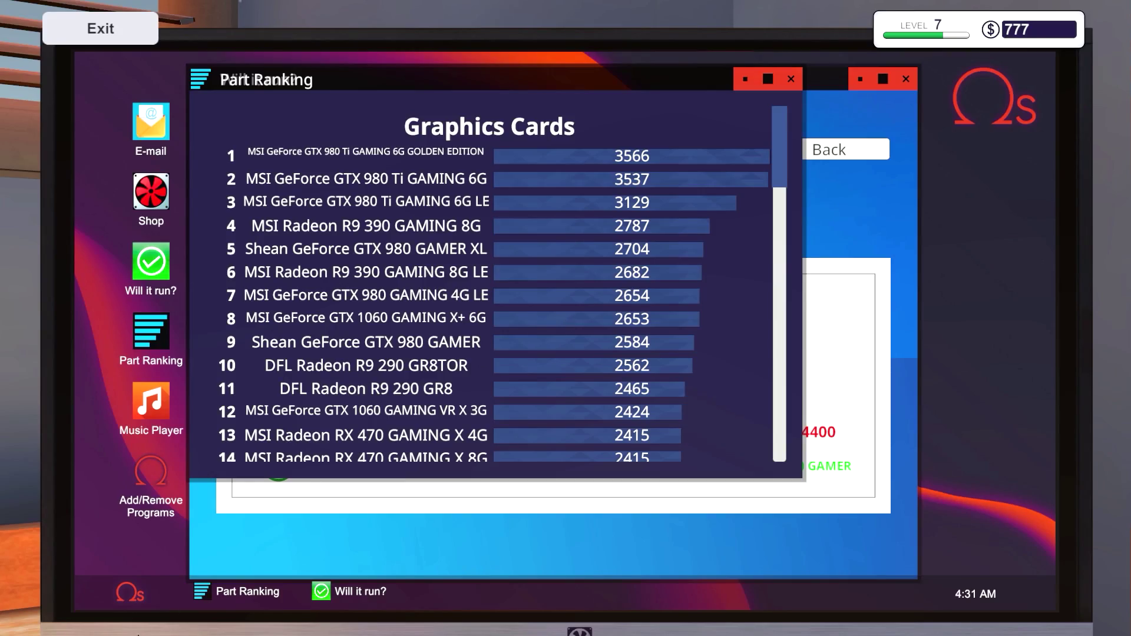
left_click(129, 592)
left_click(122, 557)
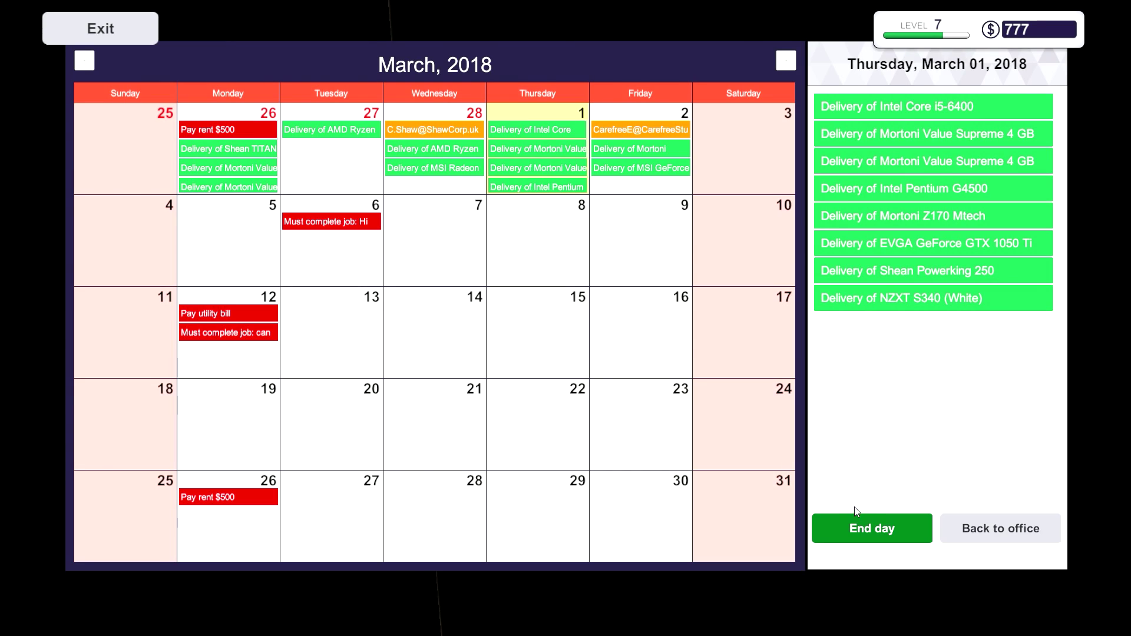
Step: End the day and collect the Mortoni Thermal 100 cooler and GTX 970 delivery
left_click(866, 531)
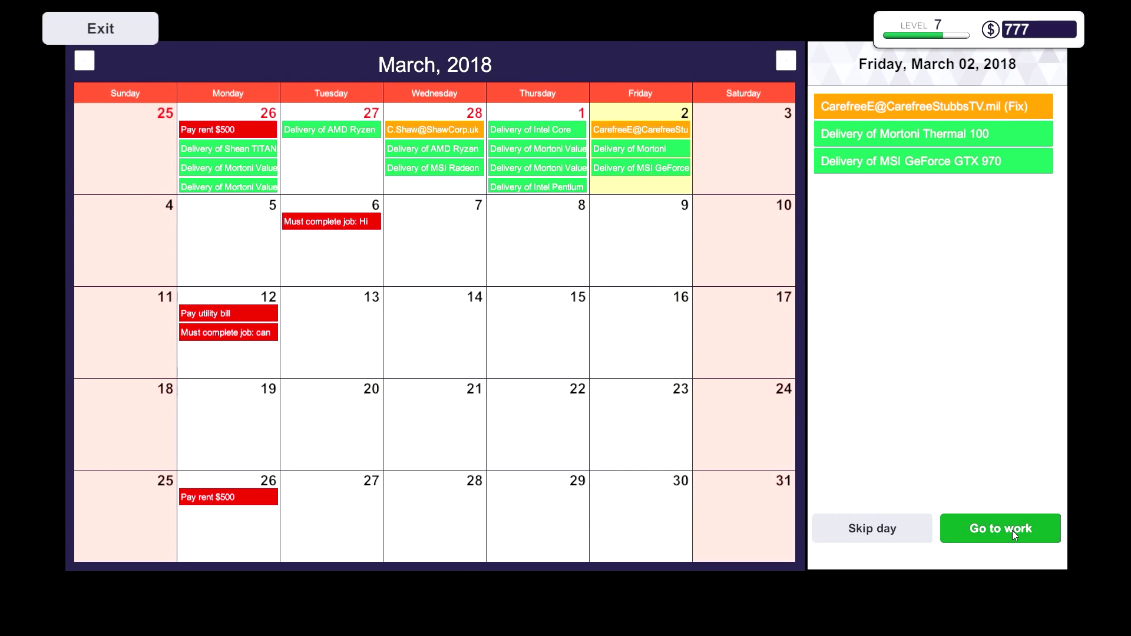
left_click(1011, 530)
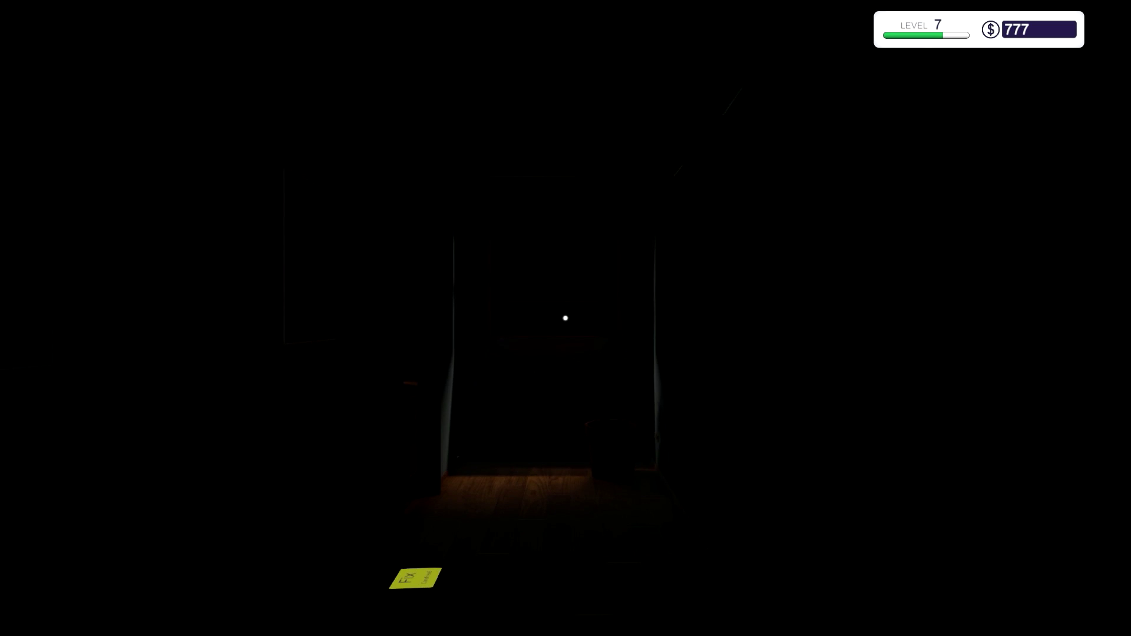
left_click(565, 319)
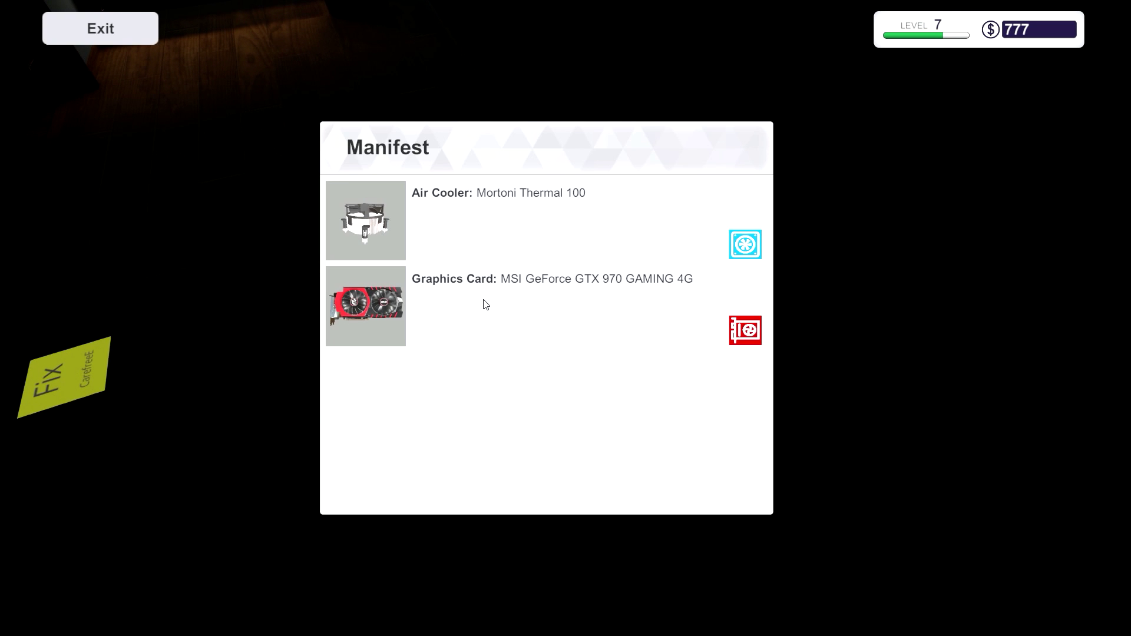
left_click(545, 317)
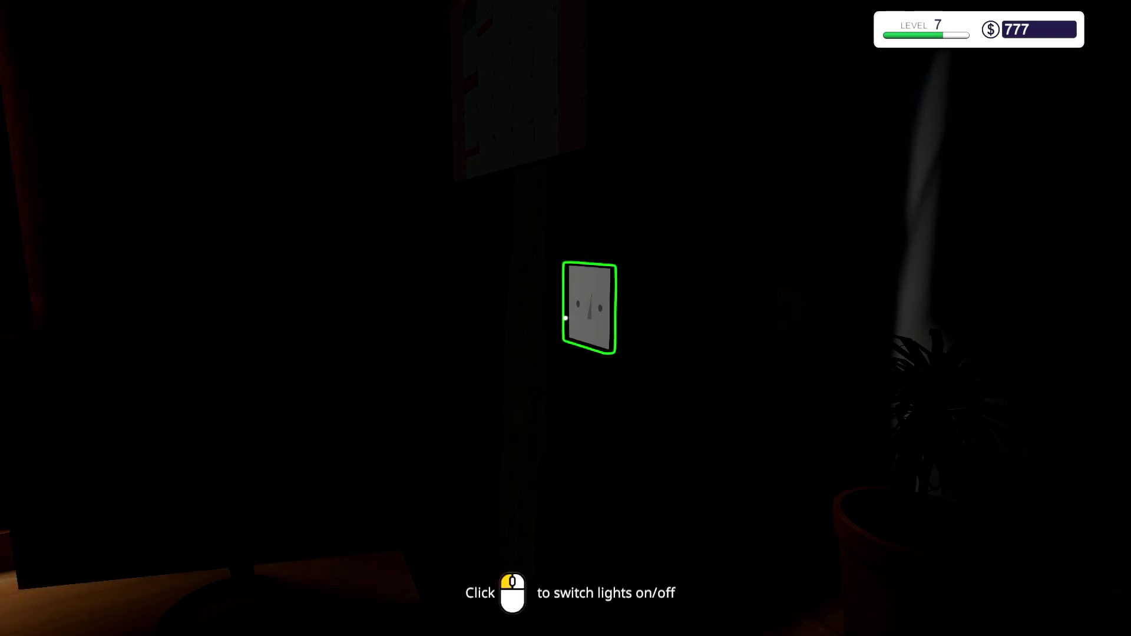
left_click(566, 318)
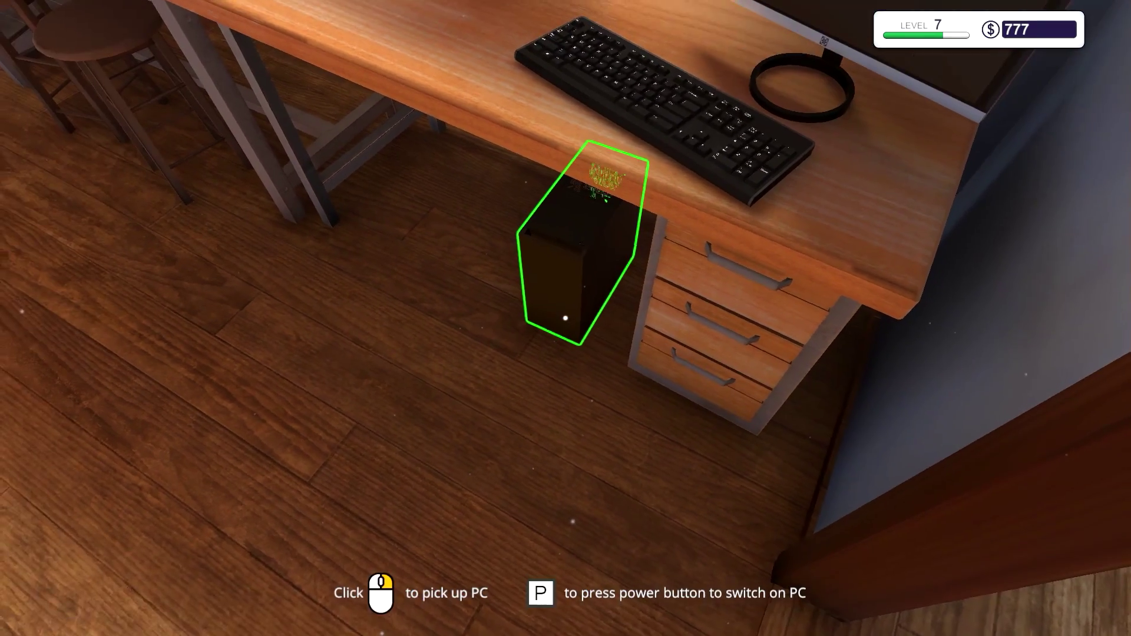
Step: Install the Mortoni Thermal 100 cooler on the CPU
key("p")
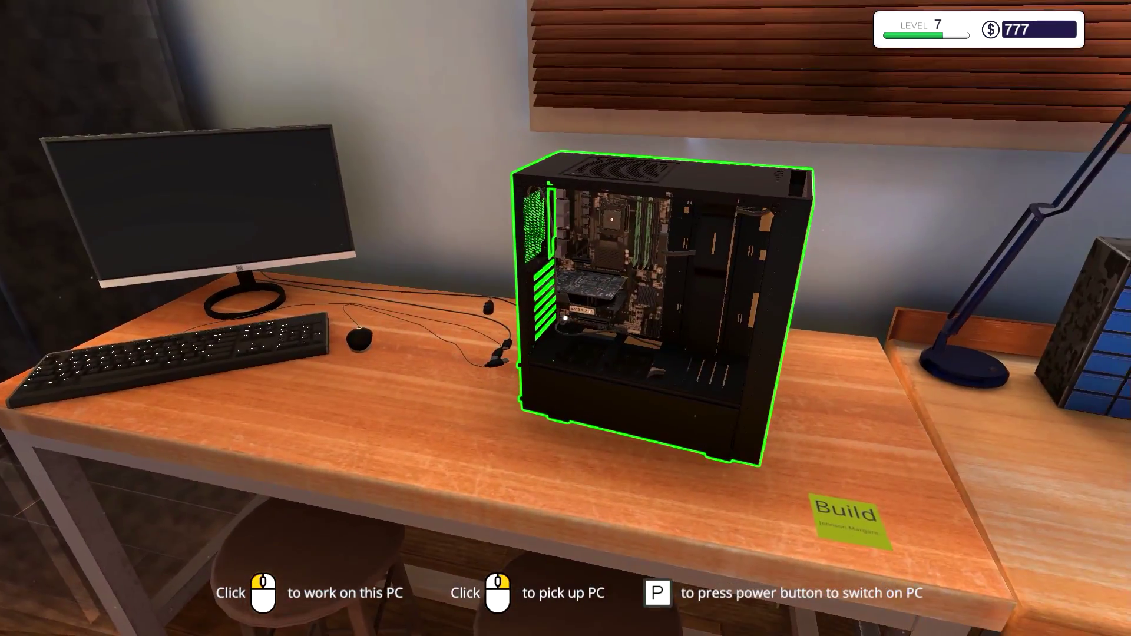
left_click(565, 318)
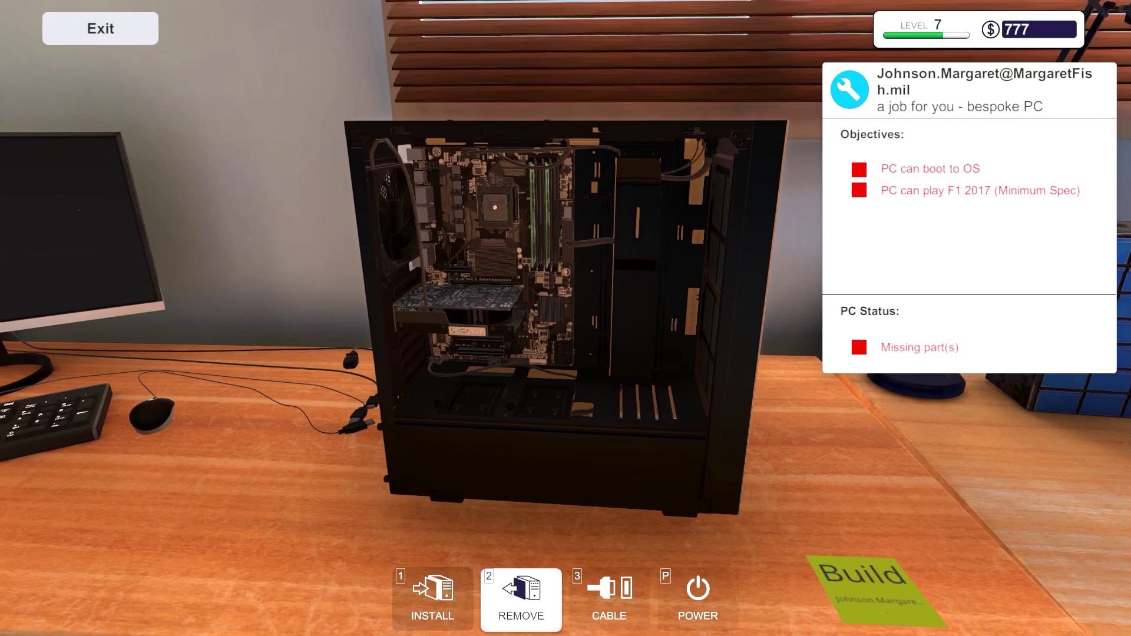
left_click_drag(565, 318, 548, 300)
key("1")
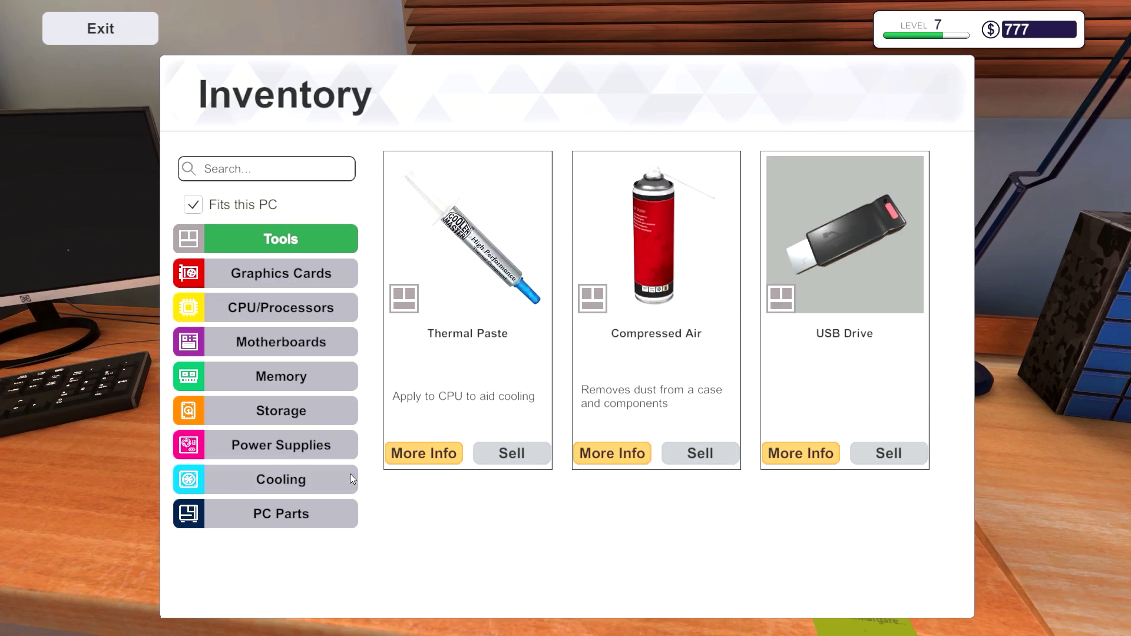
left_click(281, 479)
left_click(852, 255)
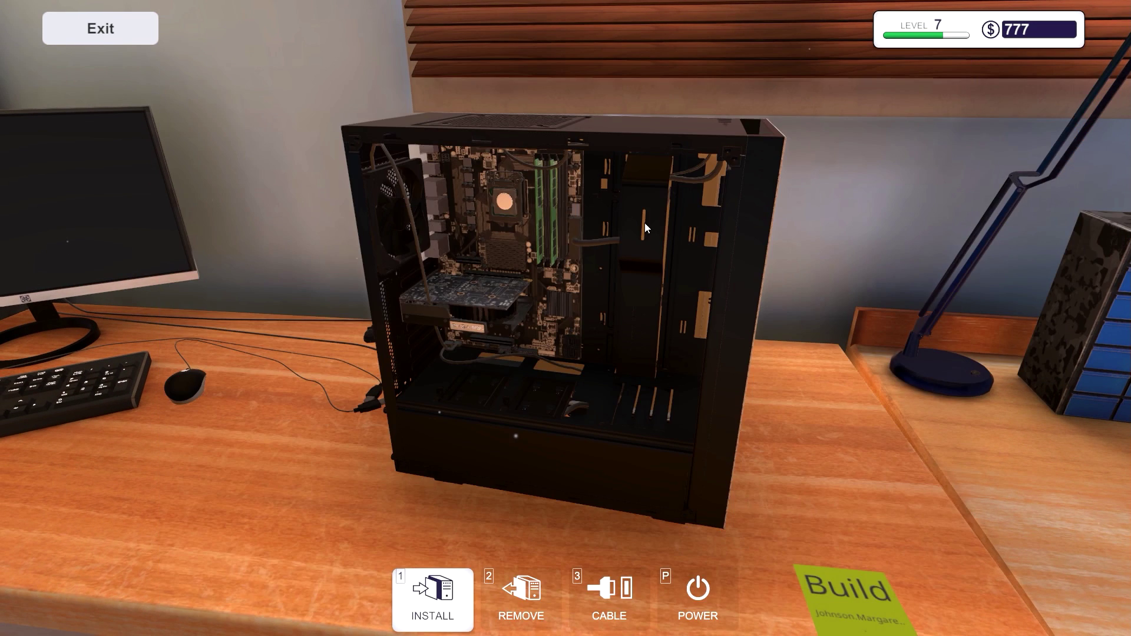
left_click(512, 202)
Step: Inspect the case and check the storage drives in inventory
key("2")
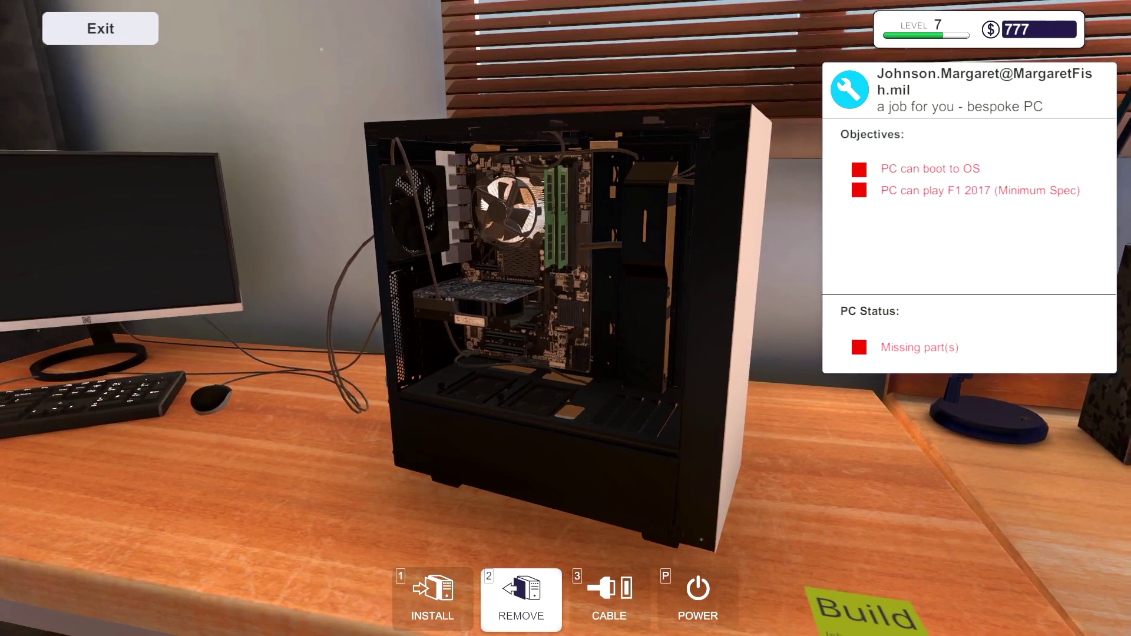
left_click_drag(354, 319, 618, 265)
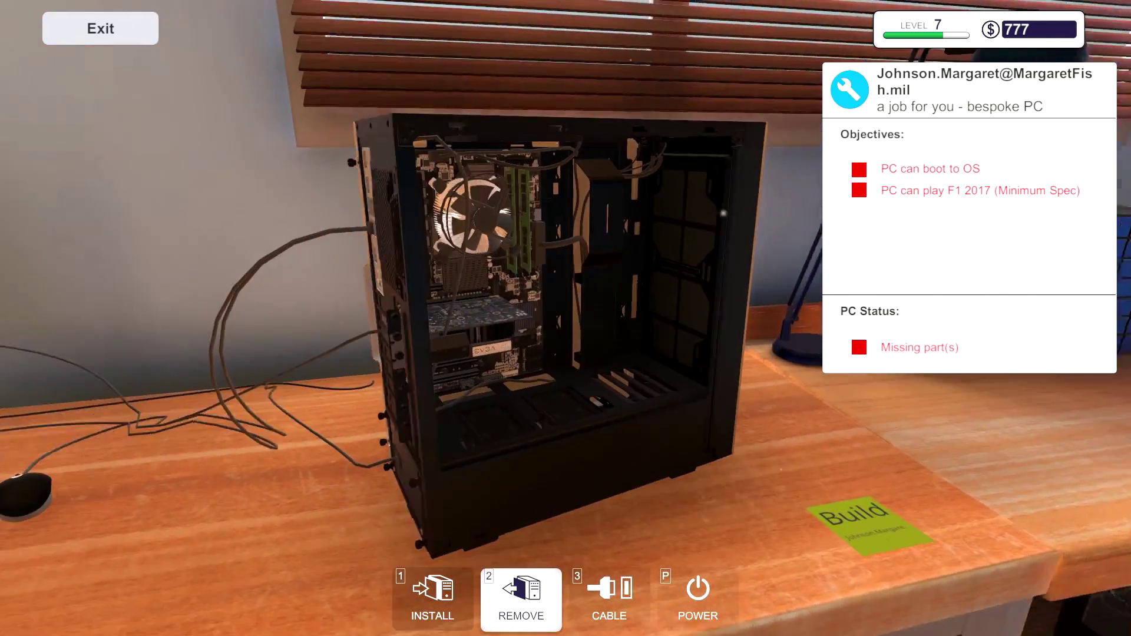
left_click_drag(619, 318, 353, 318)
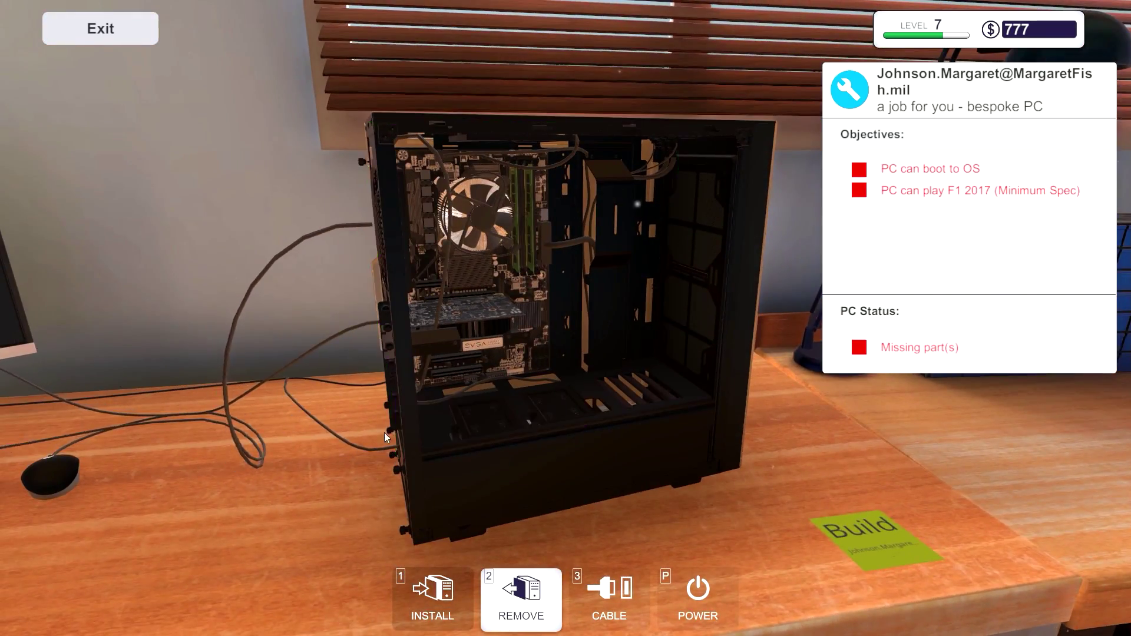
left_click(432, 597)
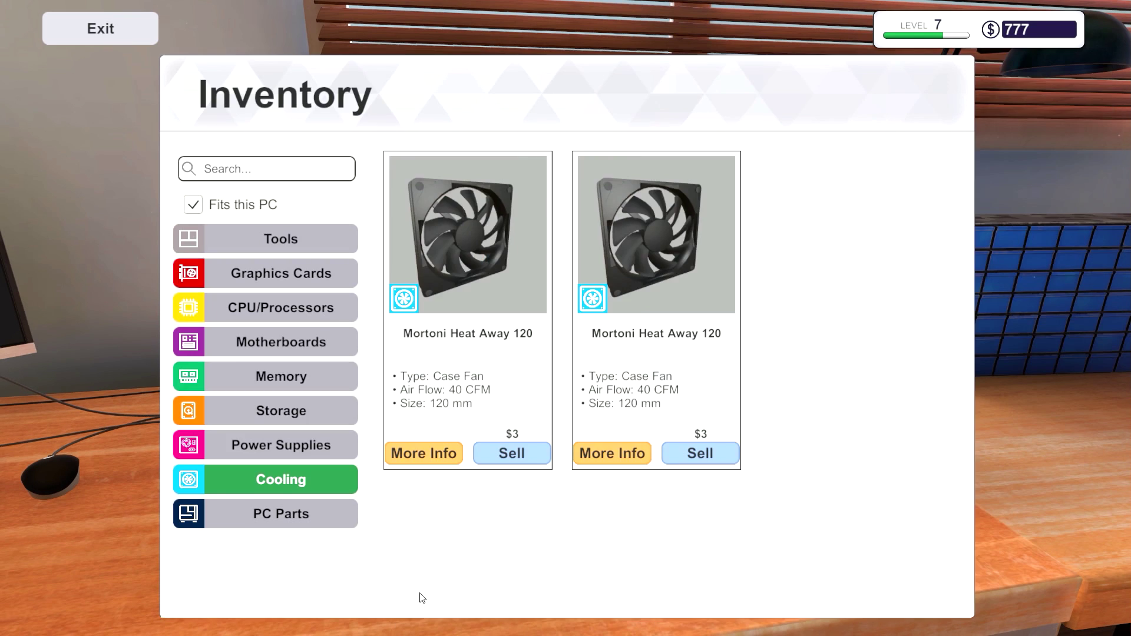
left_click(283, 415)
scroll(678, 273, "down", 3)
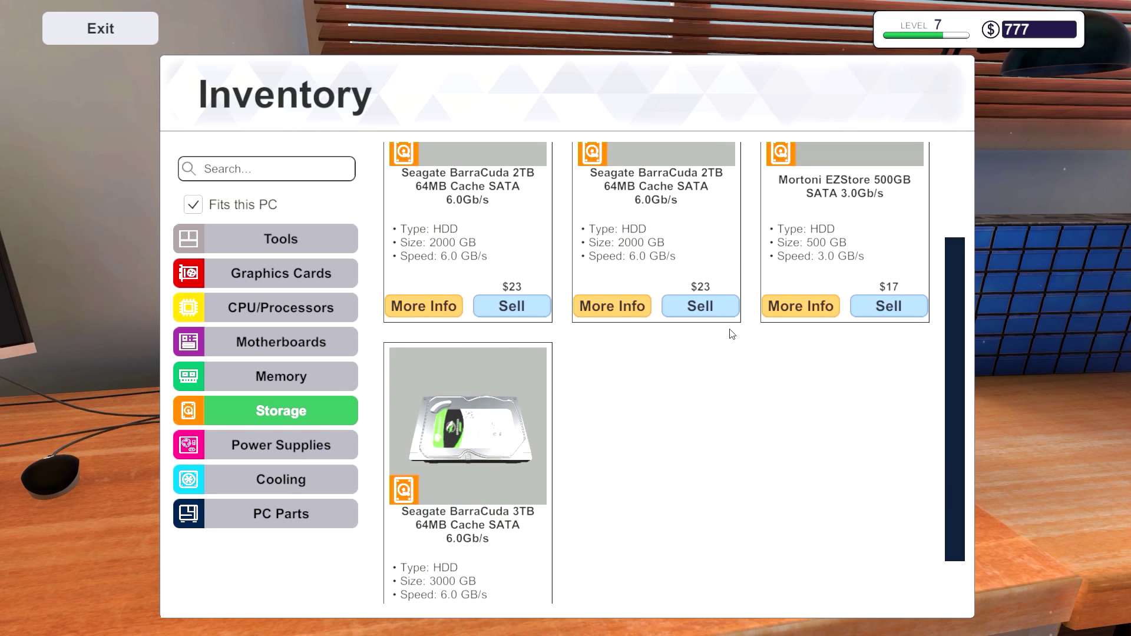
scroll(628, 410, "up", 2)
scroll(709, 312, "down", 2)
scroll(709, 311, "up", 2)
key("Escape")
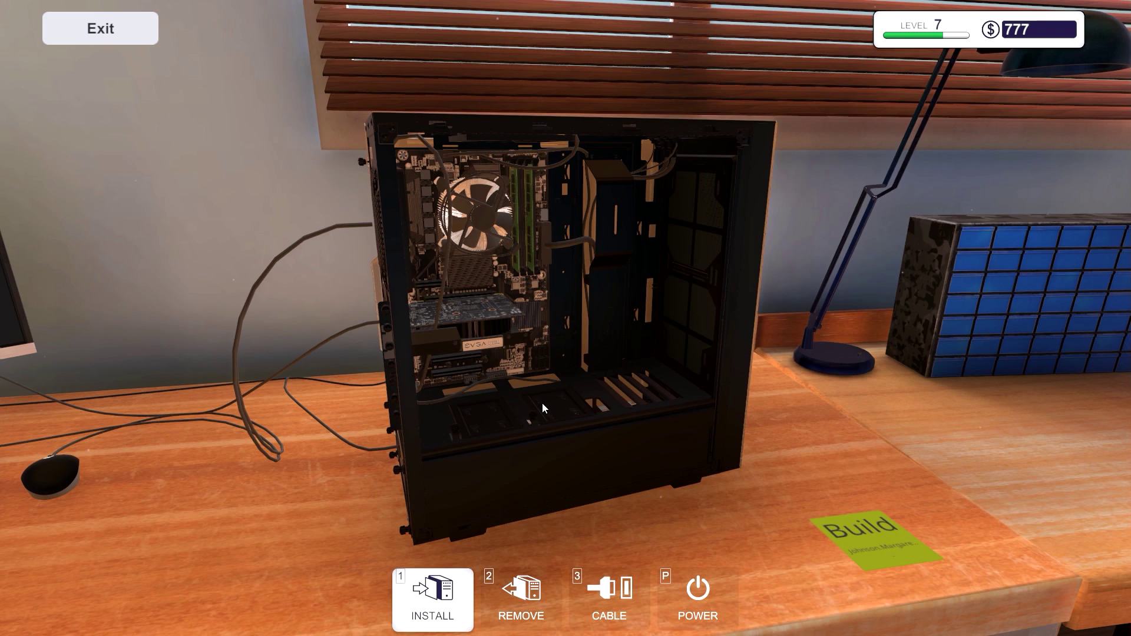
Step: Remove the drive bay from the case
left_click_drag(542, 403, 522, 378)
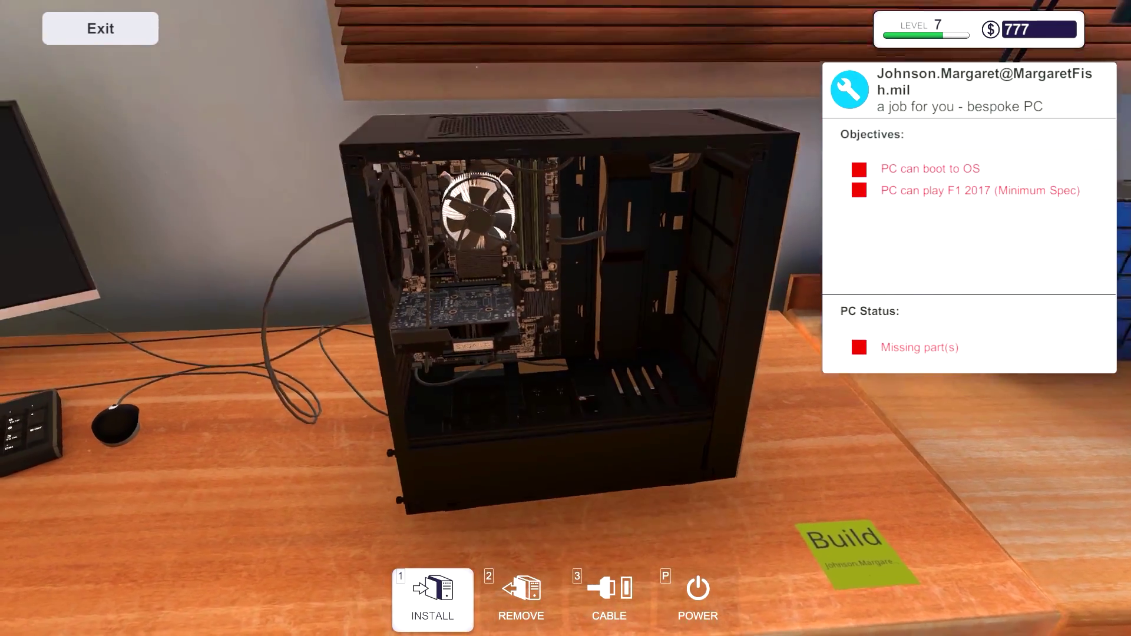
left_click_drag(587, 402, 511, 469)
scroll(505, 473, "up", 4)
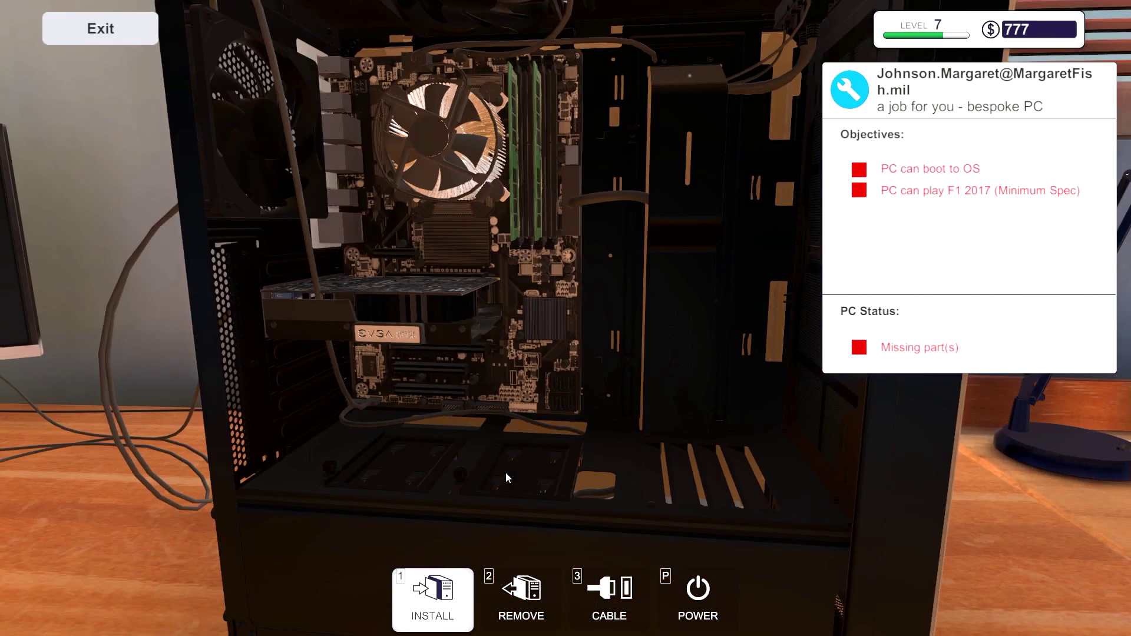
left_click_drag(439, 474, 494, 424)
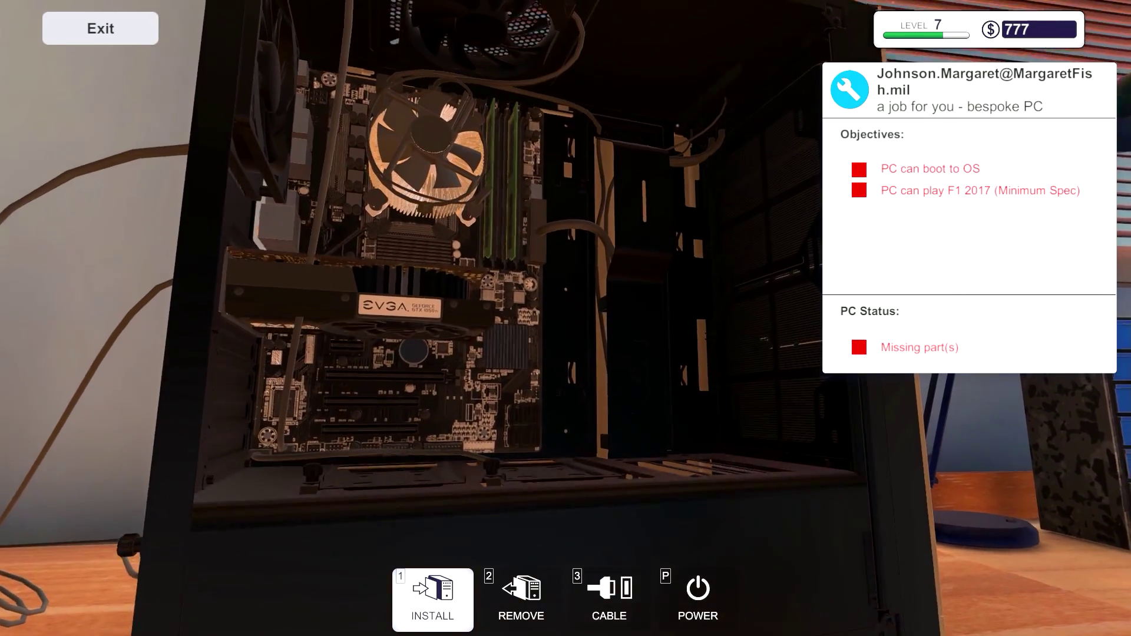
scroll(565, 318, "down", 3)
left_click_drag(565, 354, 495, 354)
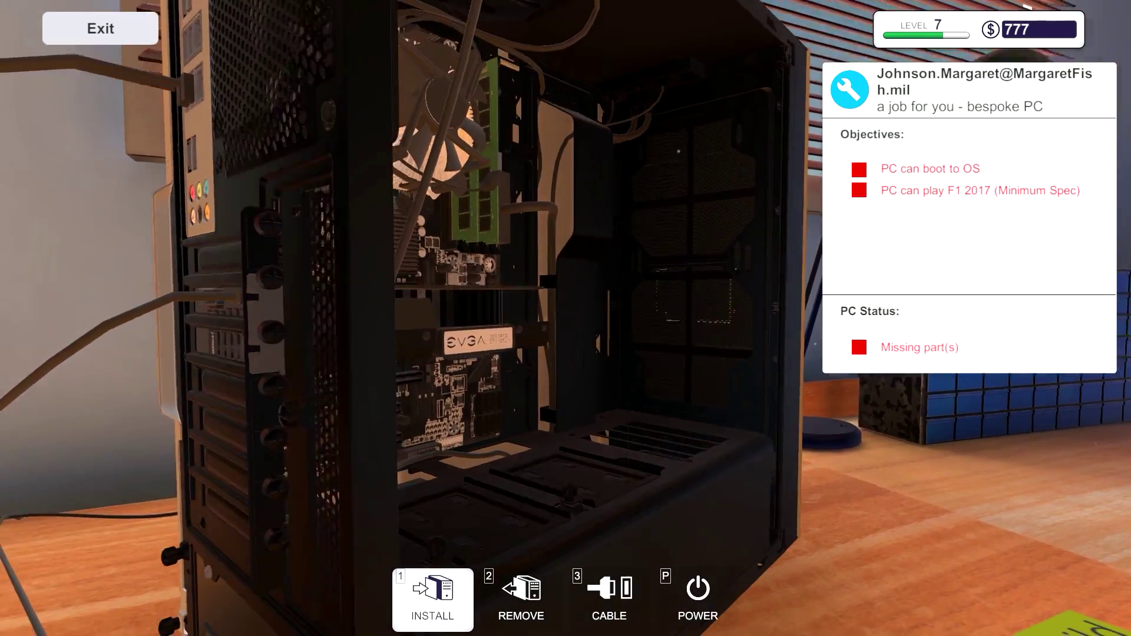
left_click_drag(565, 353, 495, 336)
left_click(520, 599)
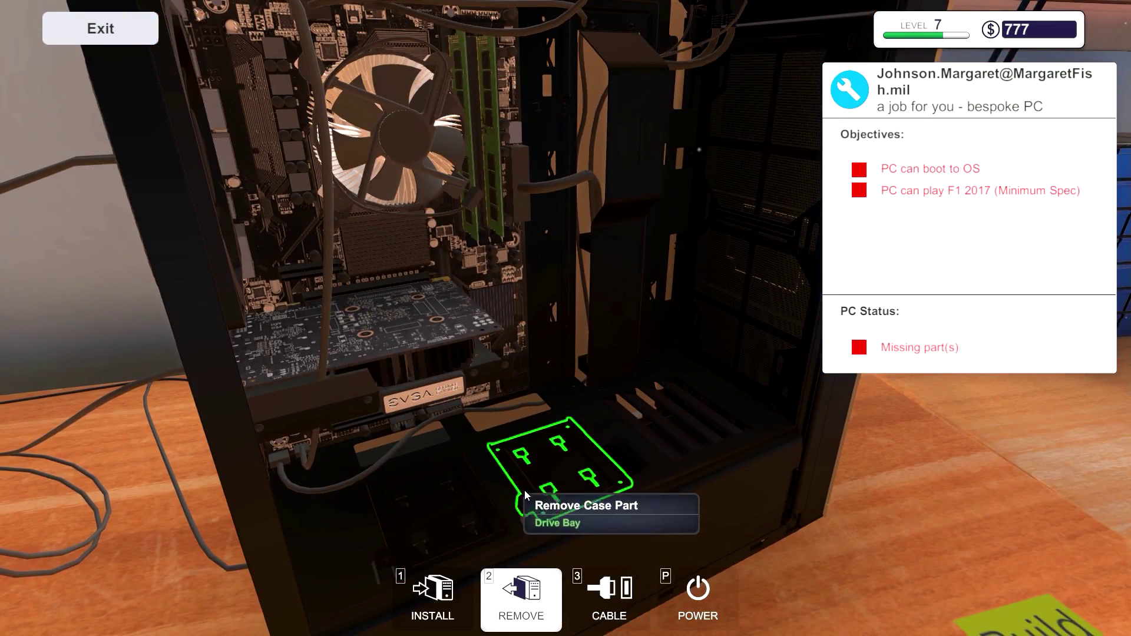
left_click(527, 496)
Step: Take the side panel off the case to expose its cable side
left_click_drag(566, 353, 459, 354)
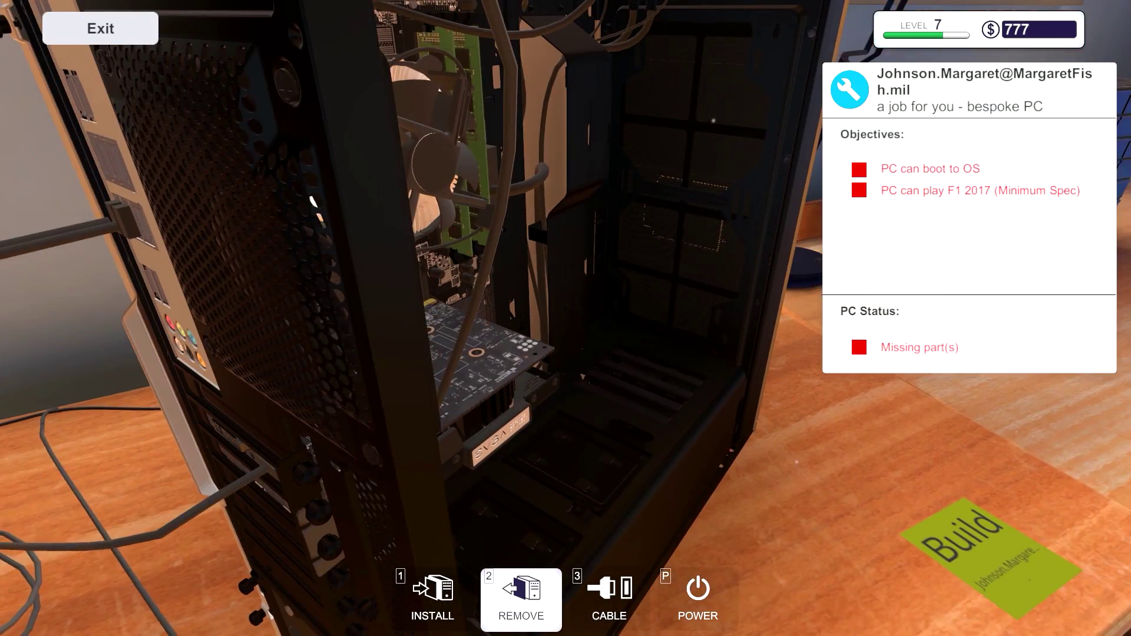
left_click_drag(566, 354, 672, 336)
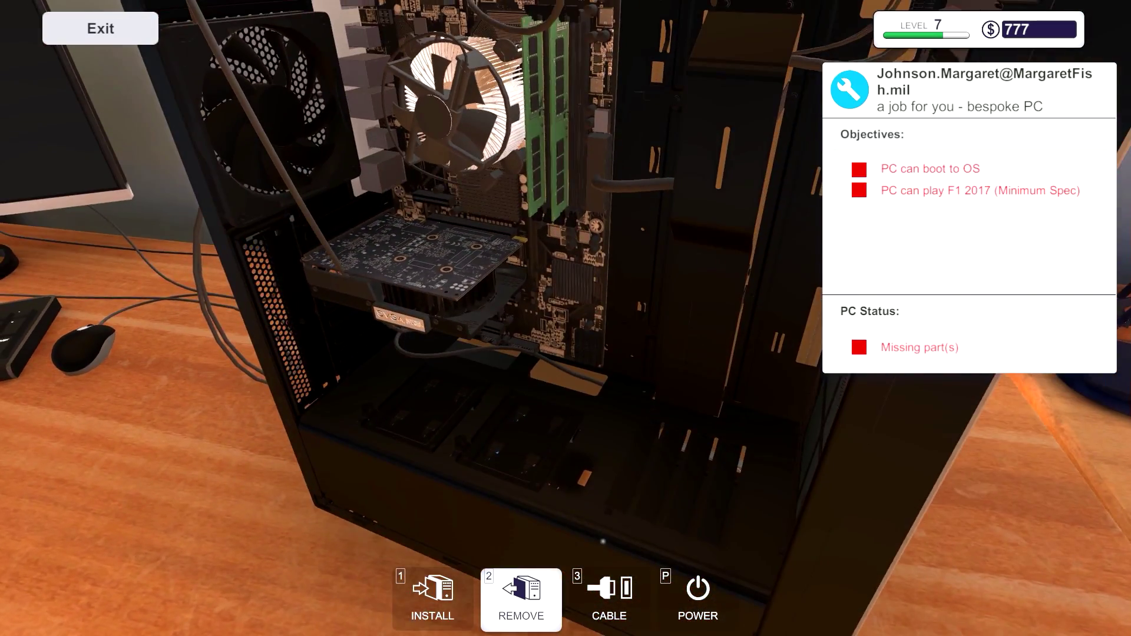
left_click_drag(565, 353, 266, 424)
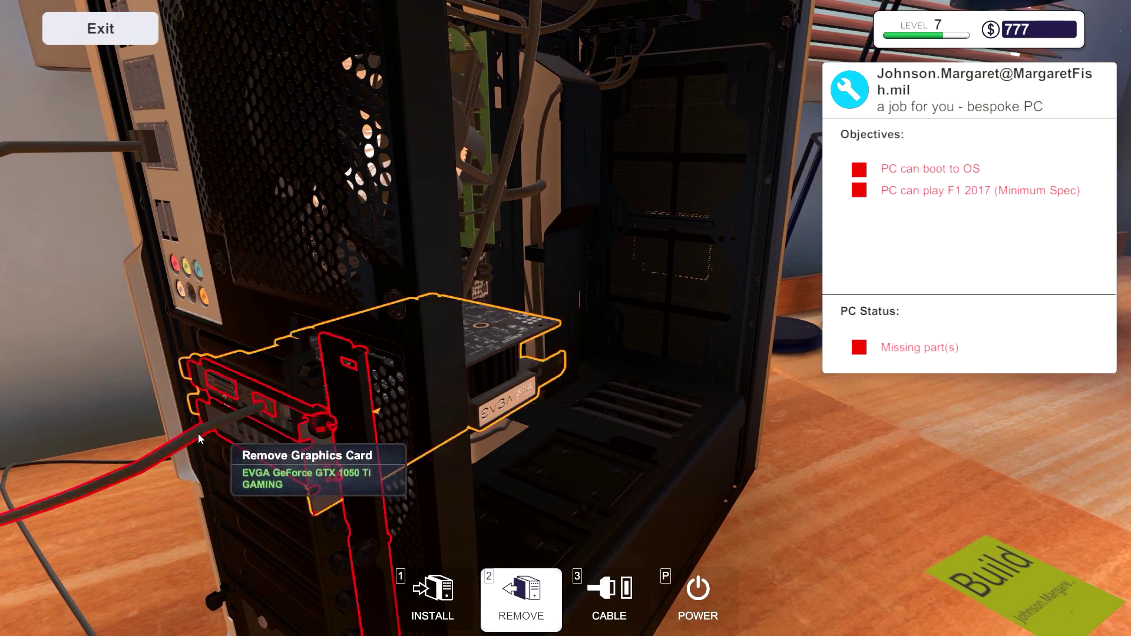
left_click(148, 310)
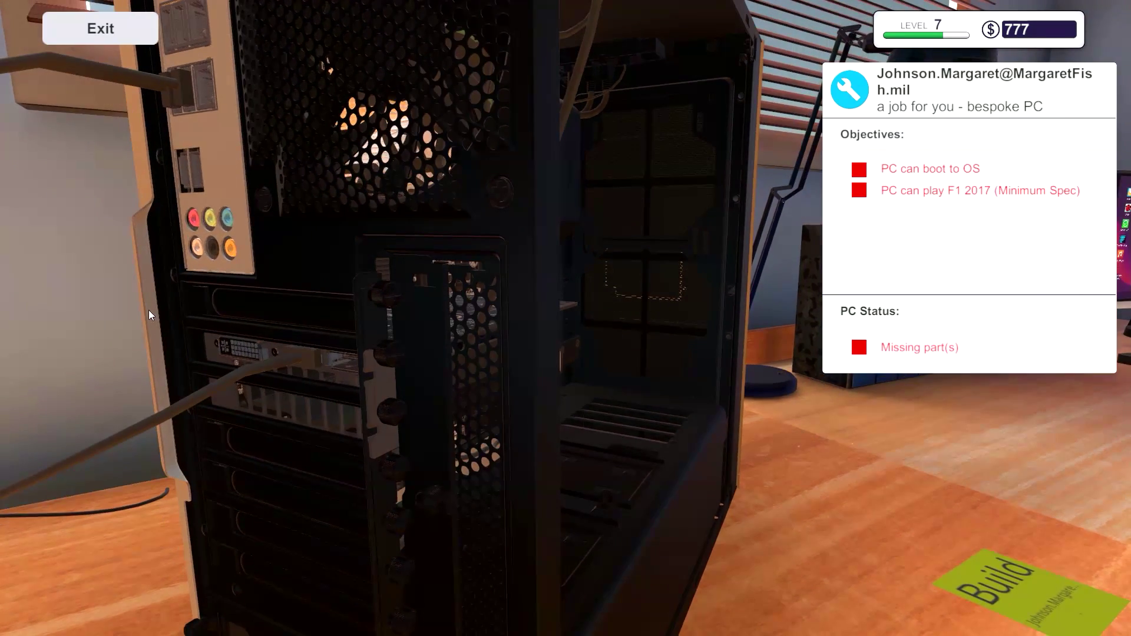
scroll(149, 310, "down", 5)
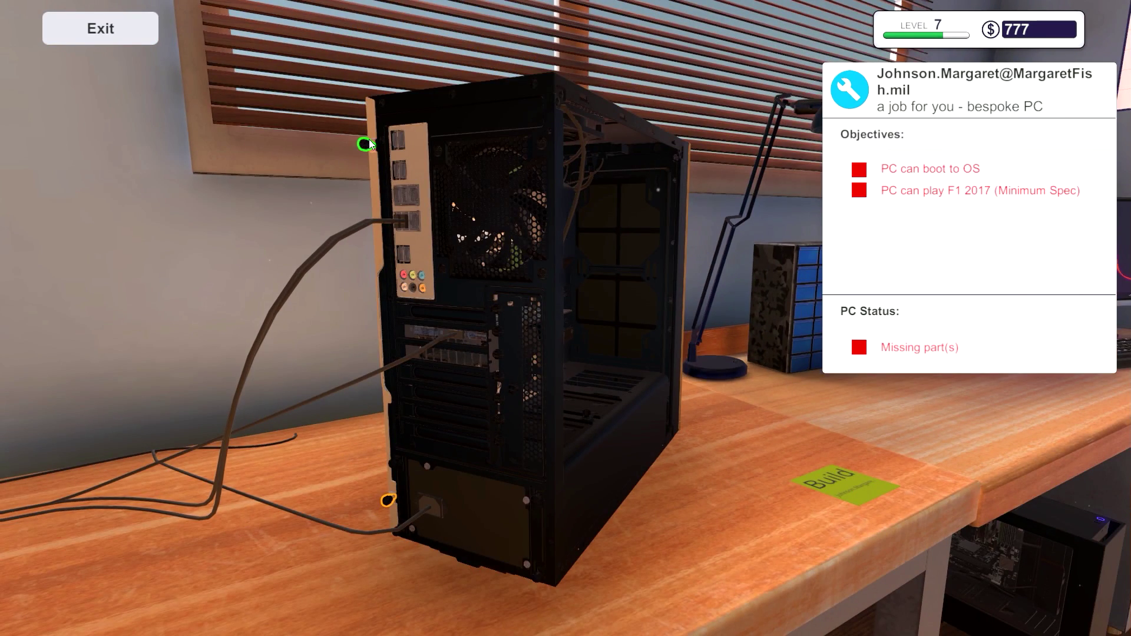
left_click(382, 516)
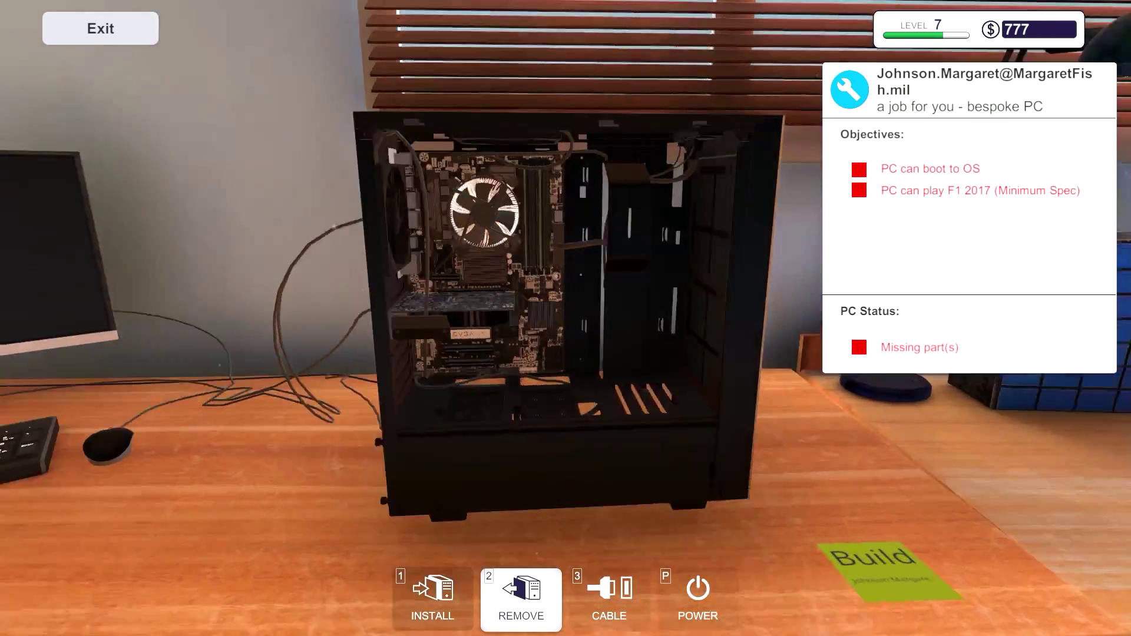
Step: Mount the Mortoni EZStore 500GB drive in the lower bay and connect its SATA cable
left_click_drag(565, 318, 265, 318)
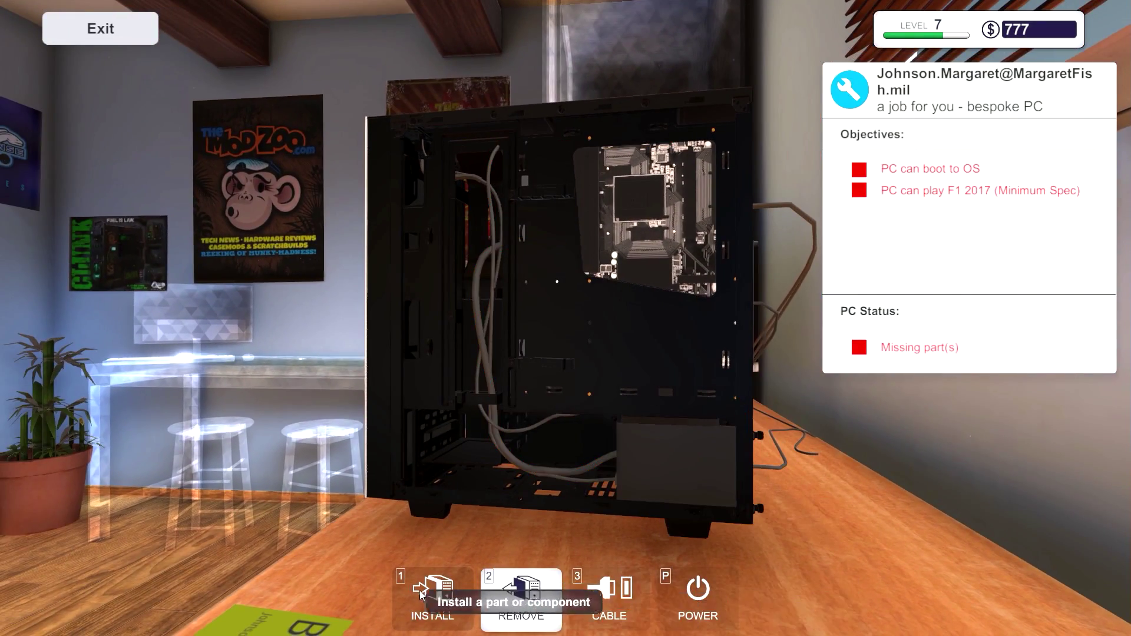
left_click(423, 594)
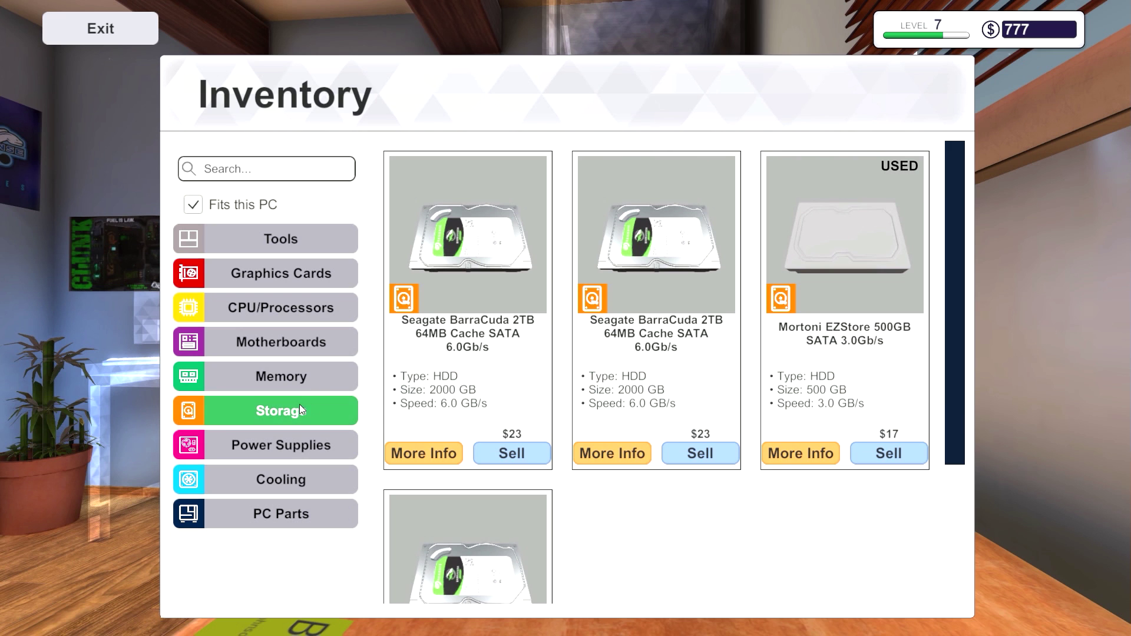
left_click(863, 265)
left_click(462, 448)
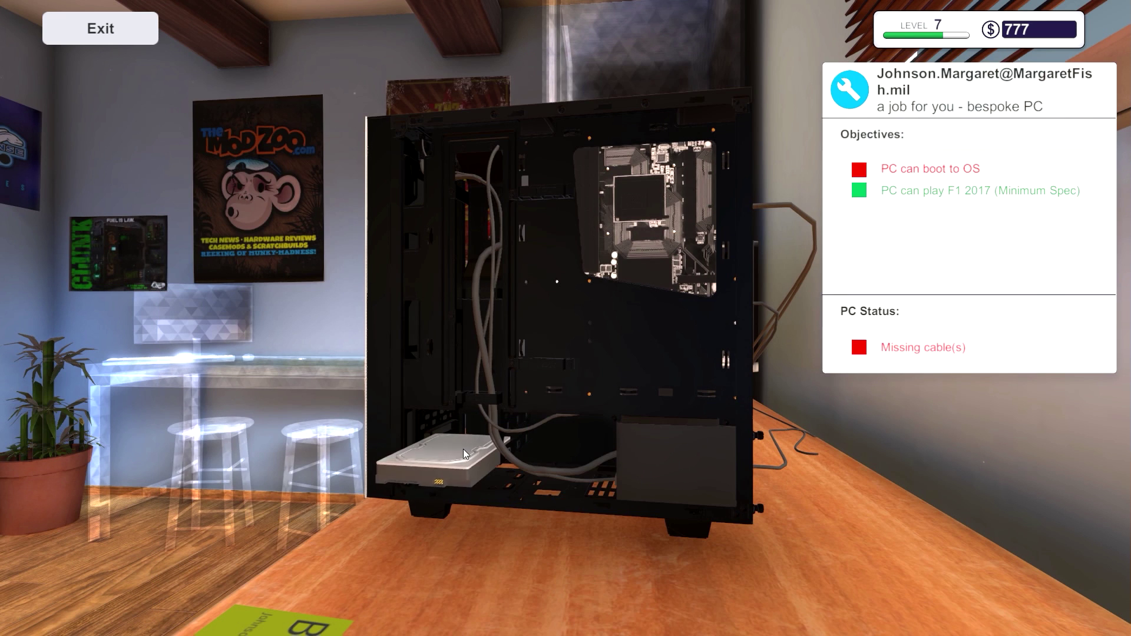
key("2")
left_click(608, 593)
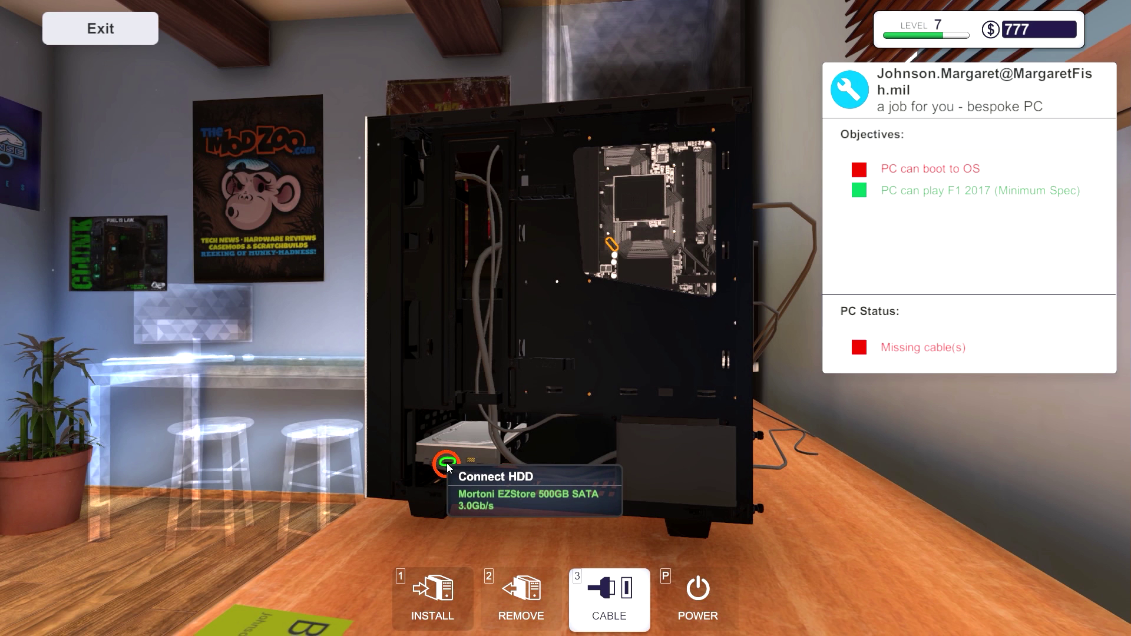
left_click(447, 462)
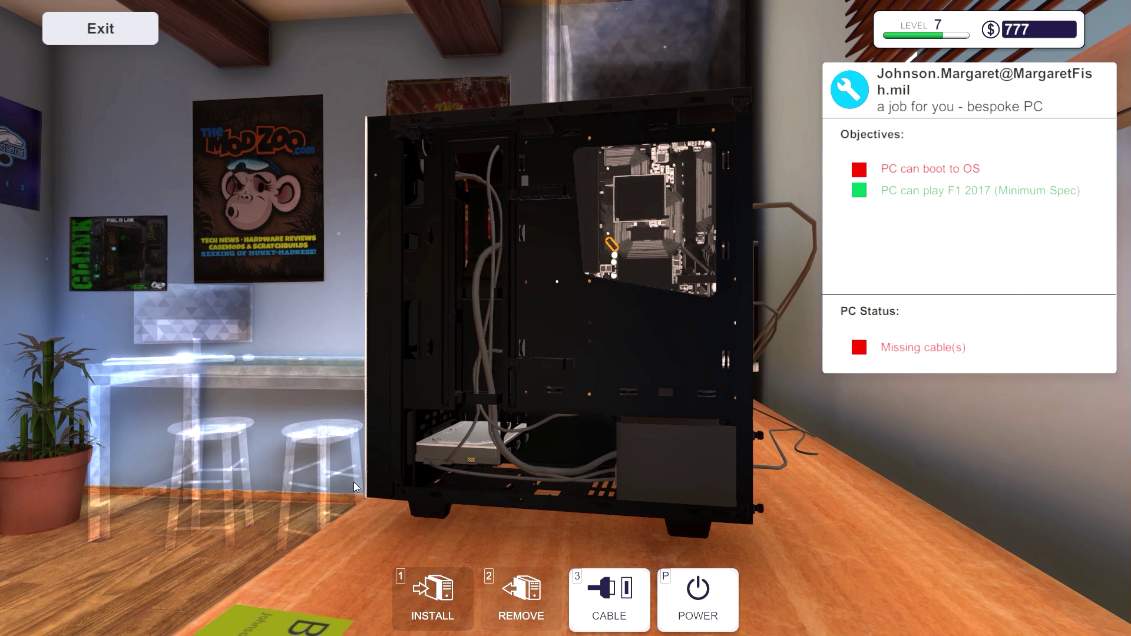
scroll(353, 485, "down", 3)
Step: Fit the side panel from the case parts back onto the case
left_click(432, 599)
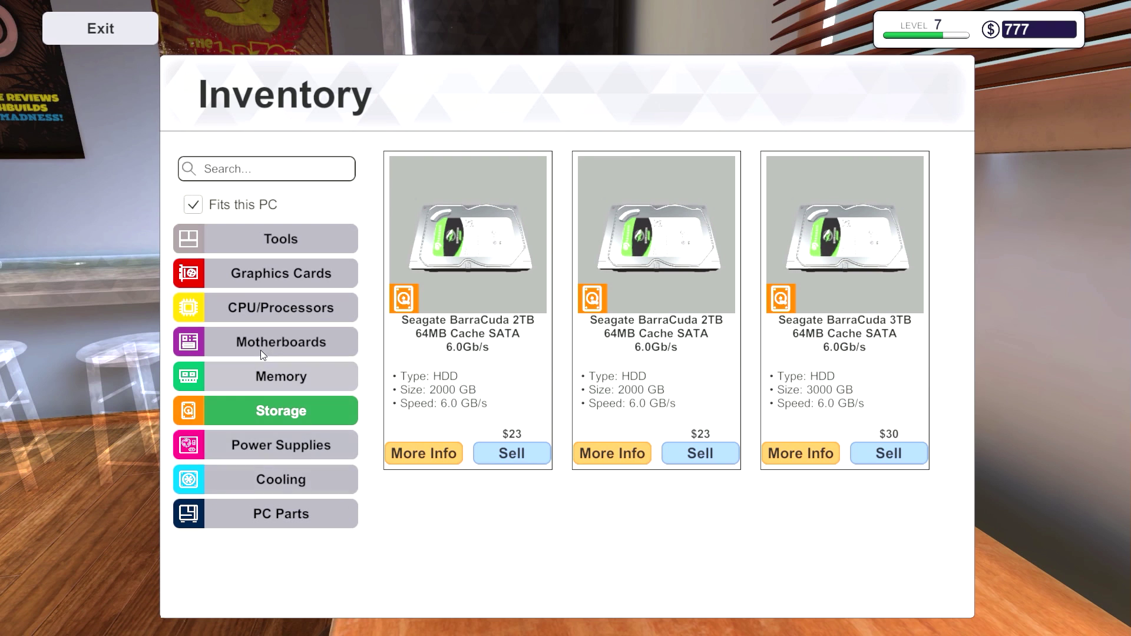
left_click(281, 513)
left_click(489, 293)
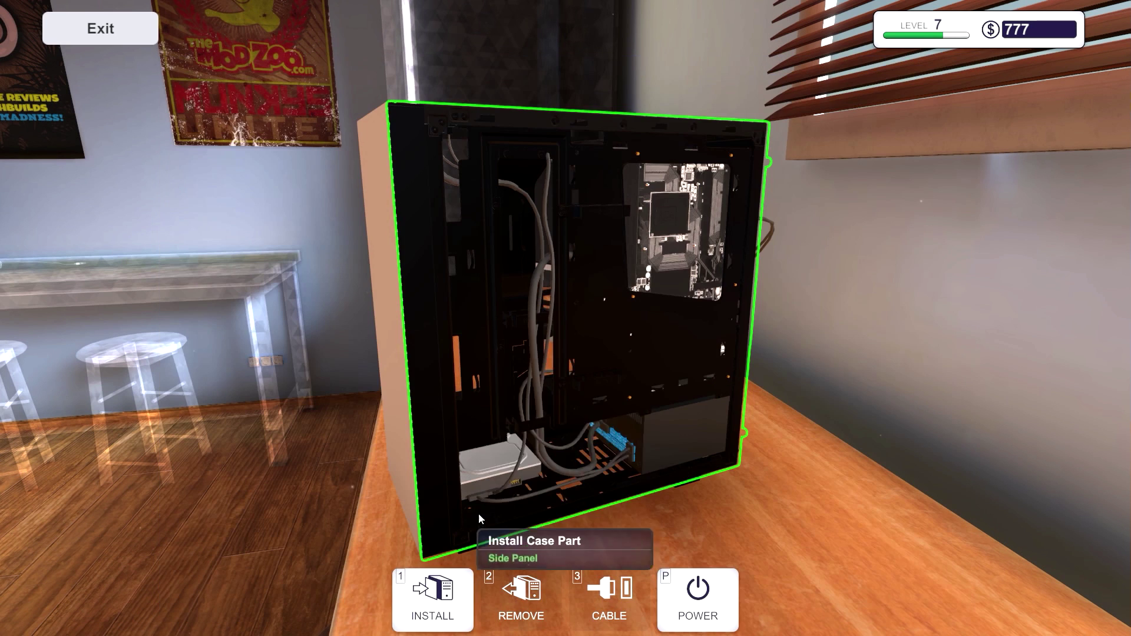
left_click(539, 362)
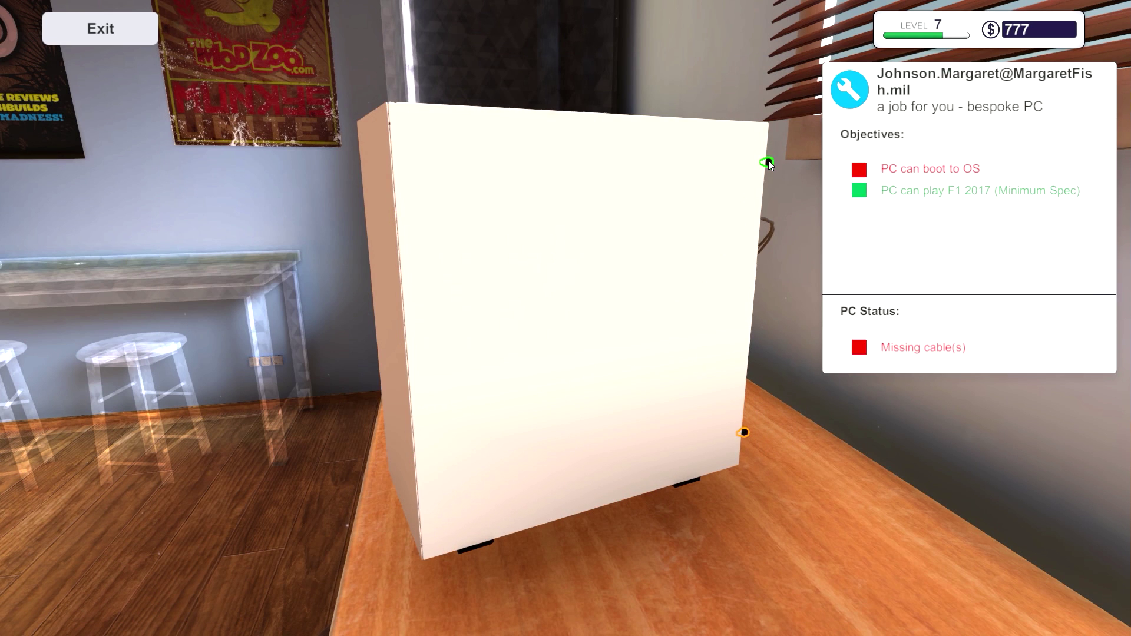
Step: Remove the side panel again and check the job objectives
left_click(742, 437)
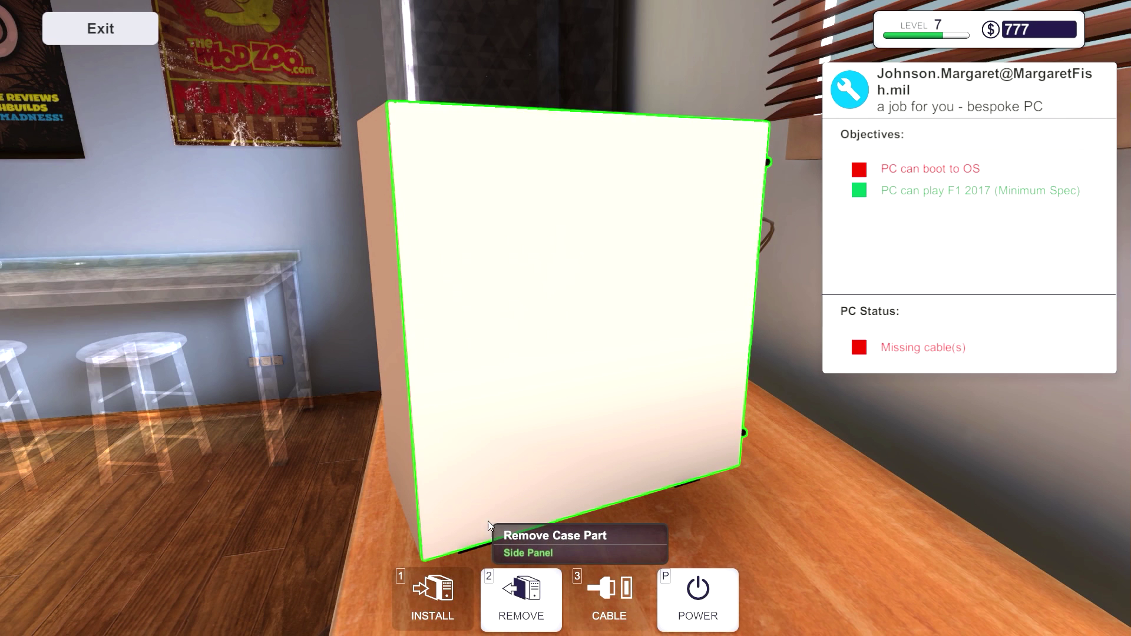
left_click(462, 546)
left_click(432, 598)
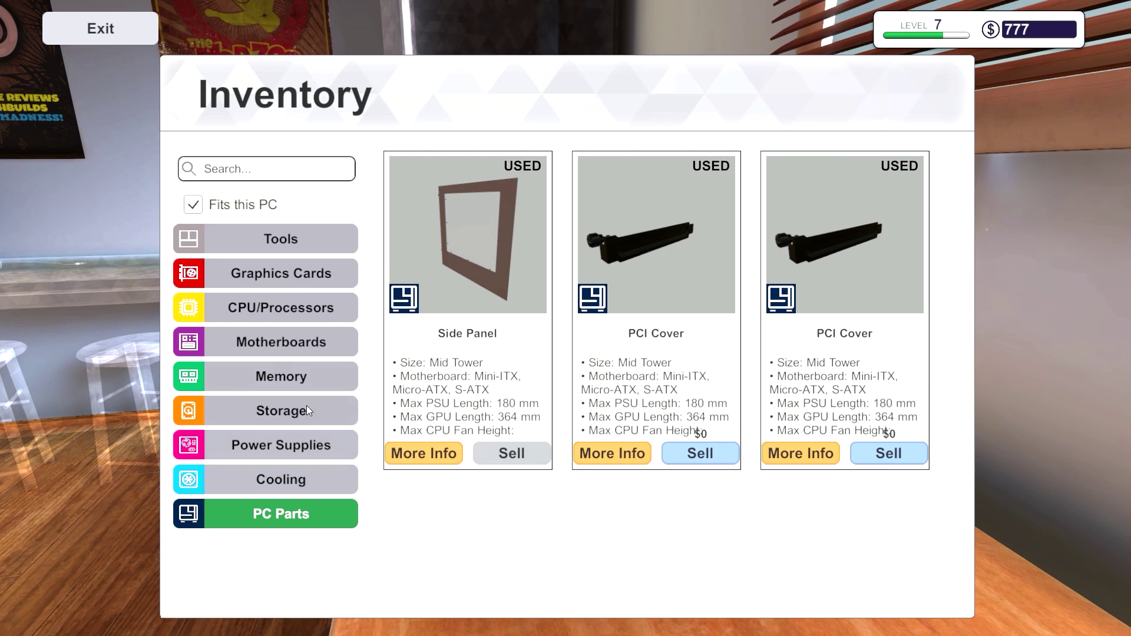
left_click(281, 240)
key("Escape")
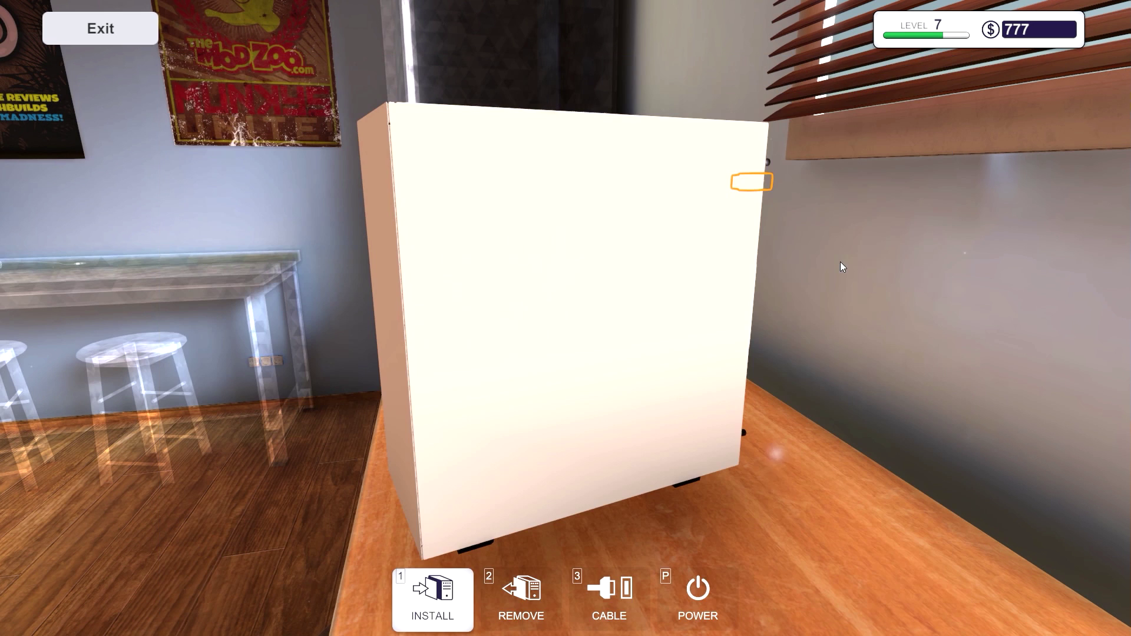
left_click(765, 177)
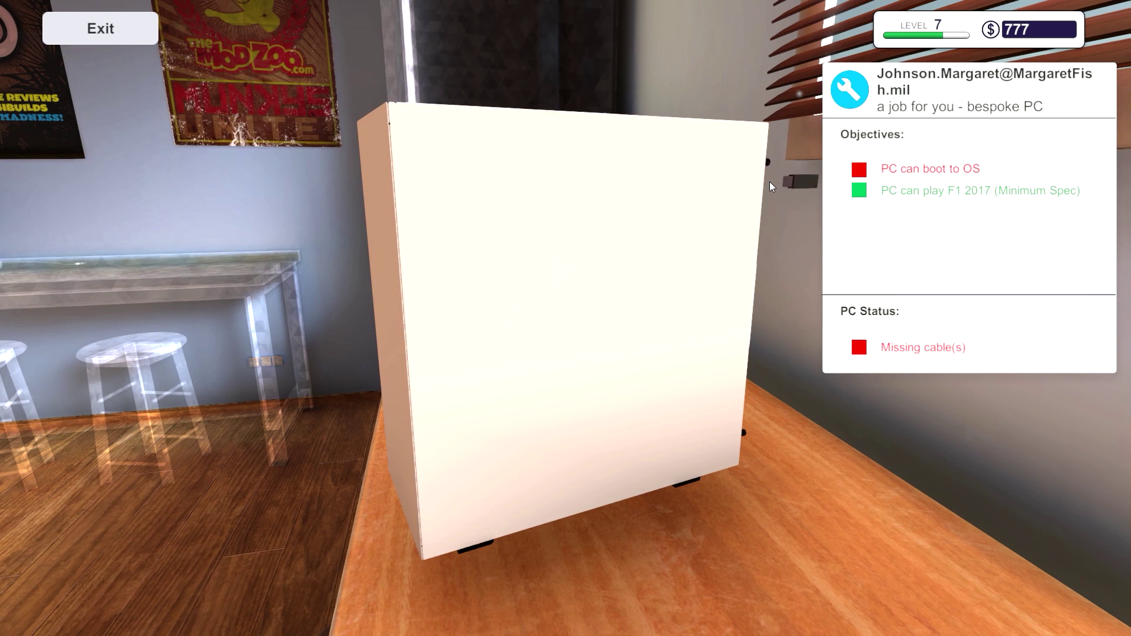
key("2")
scroll(602, 312, "down", 5)
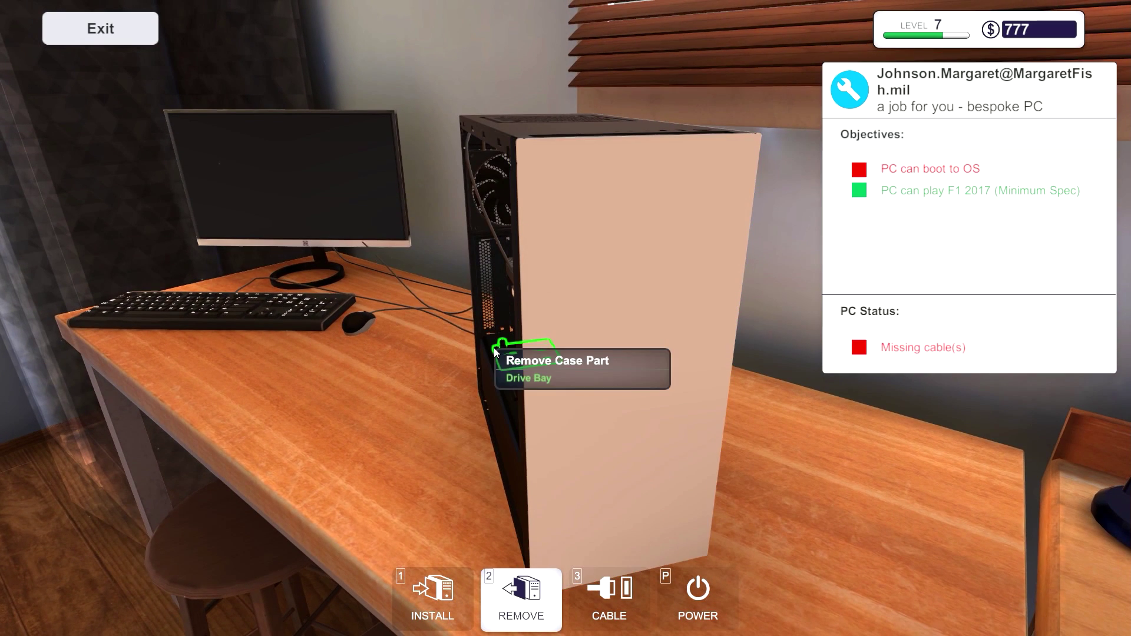
Step: Refit the side panel, fasten both thumbscrews, and leave the build view
left_click(433, 599)
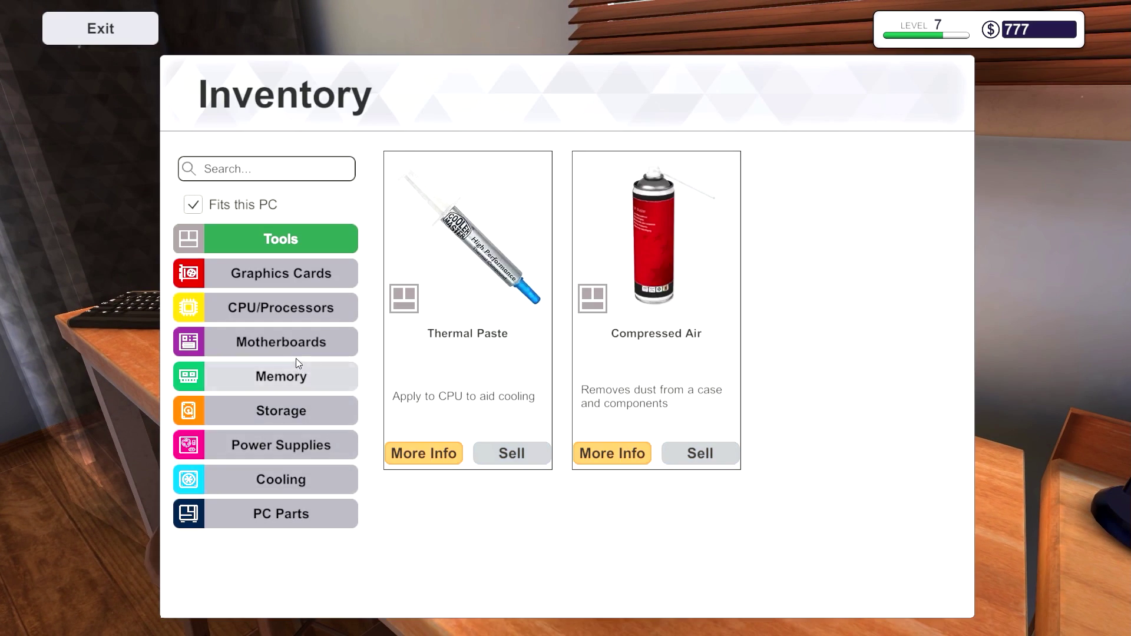
left_click(289, 521)
left_click(456, 254)
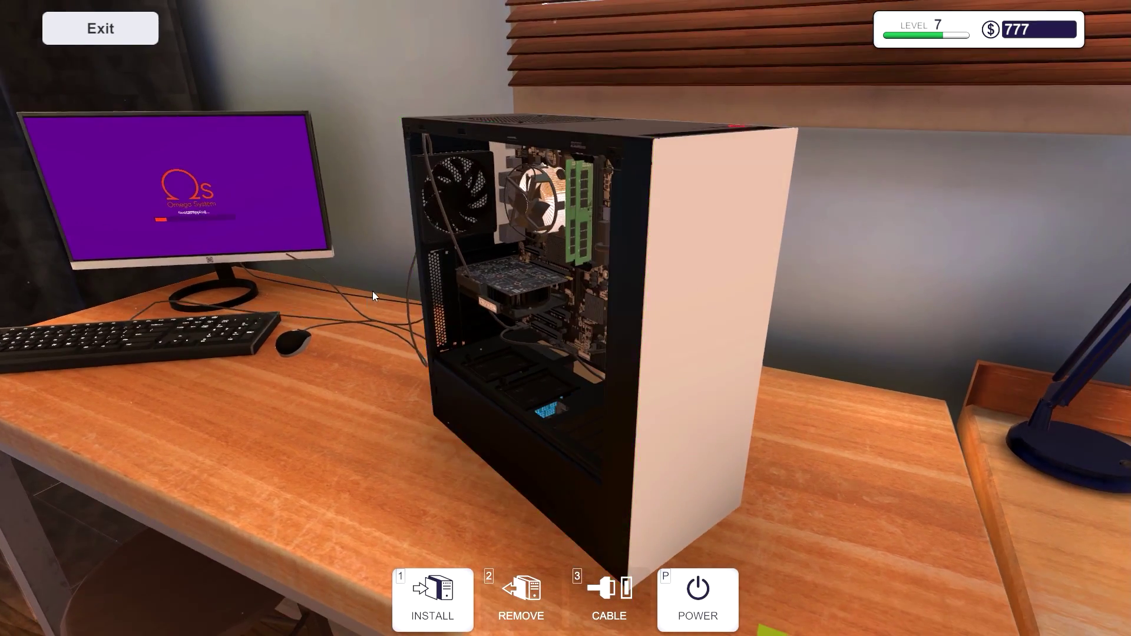
left_click(474, 220)
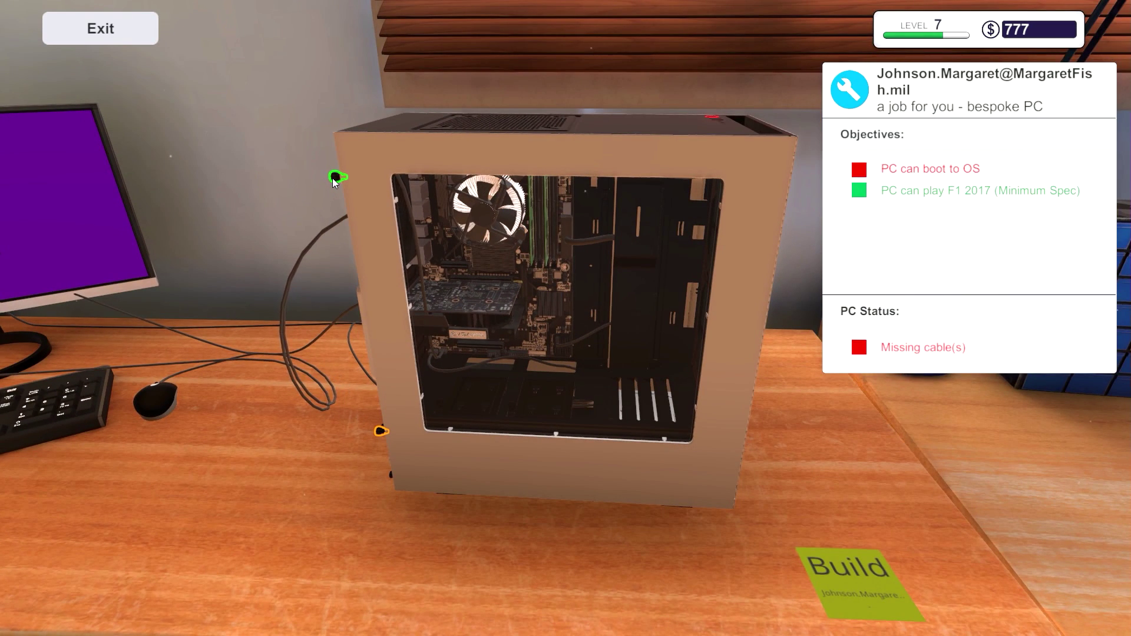
left_click(335, 177)
left_click(381, 432)
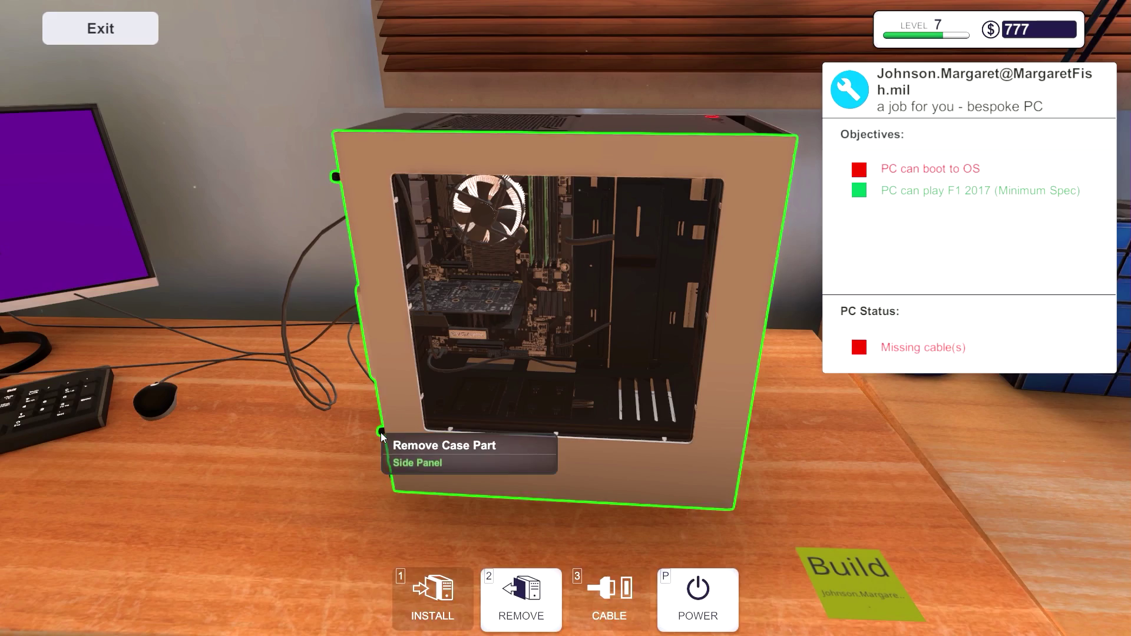
key("Escape")
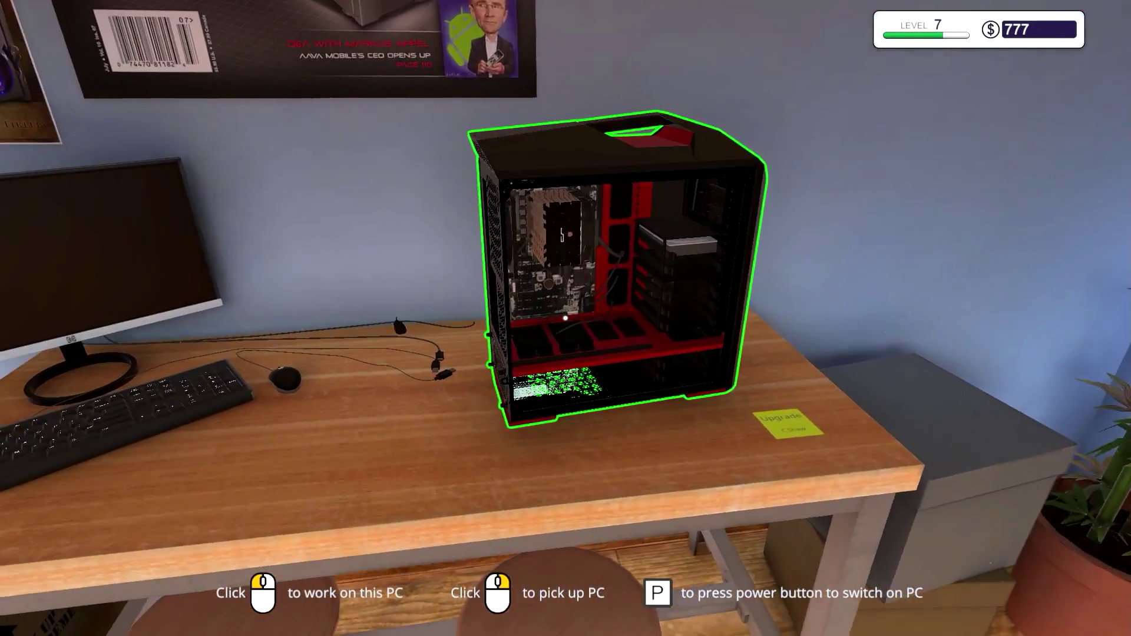
Step: Seat the MSI GeForce GTX 970 Gaming 4G in the motherboard slot
left_click(565, 318)
key("Tab")
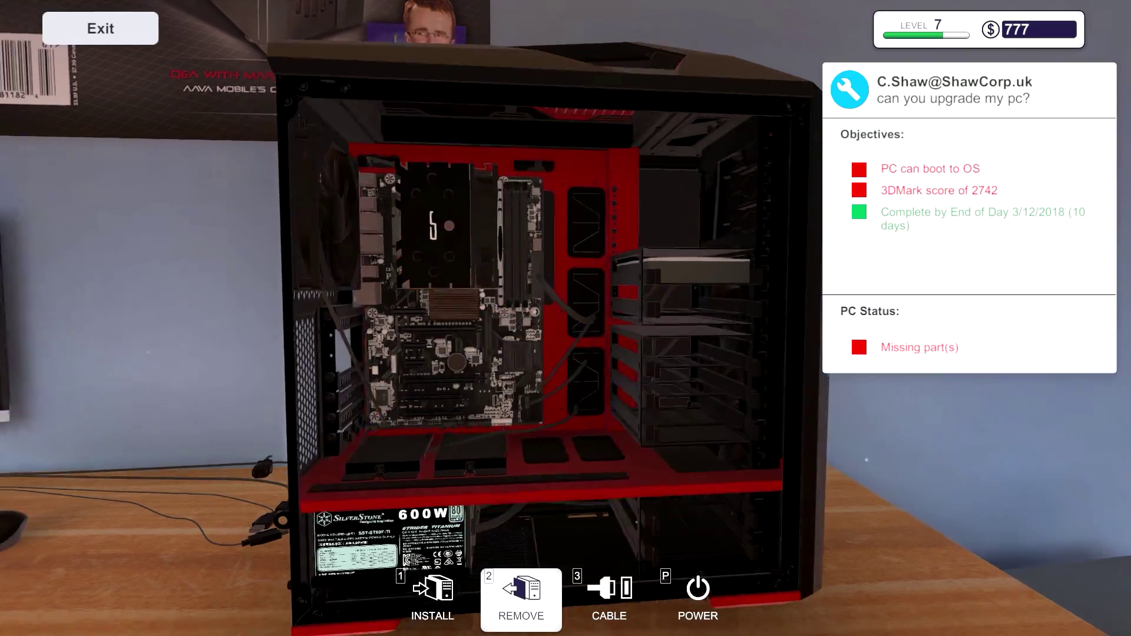
key("i")
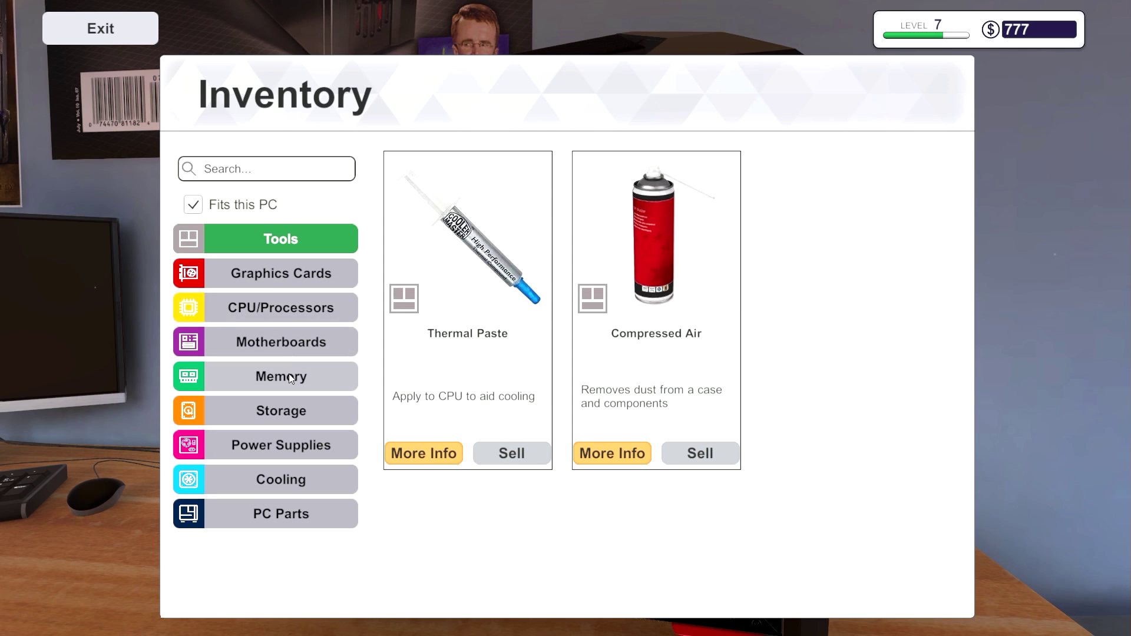
left_click(297, 271)
scroll(665, 295, "down", 3)
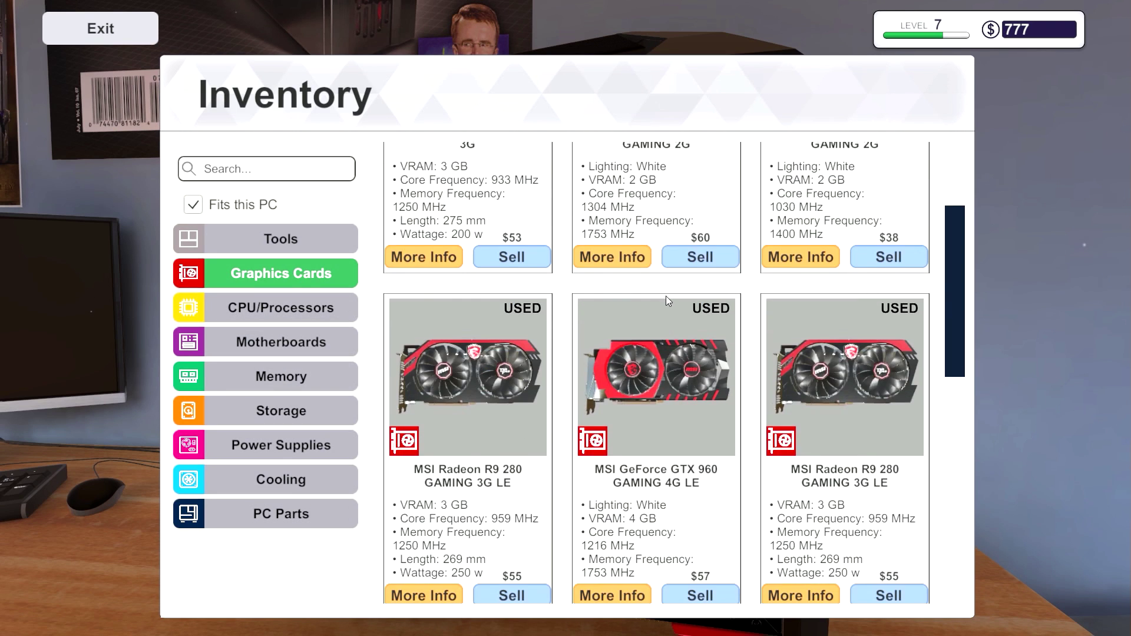
scroll(665, 296, "down", 3)
scroll(666, 297, "down", 3)
scroll(665, 297, "down", 2)
key("Escape")
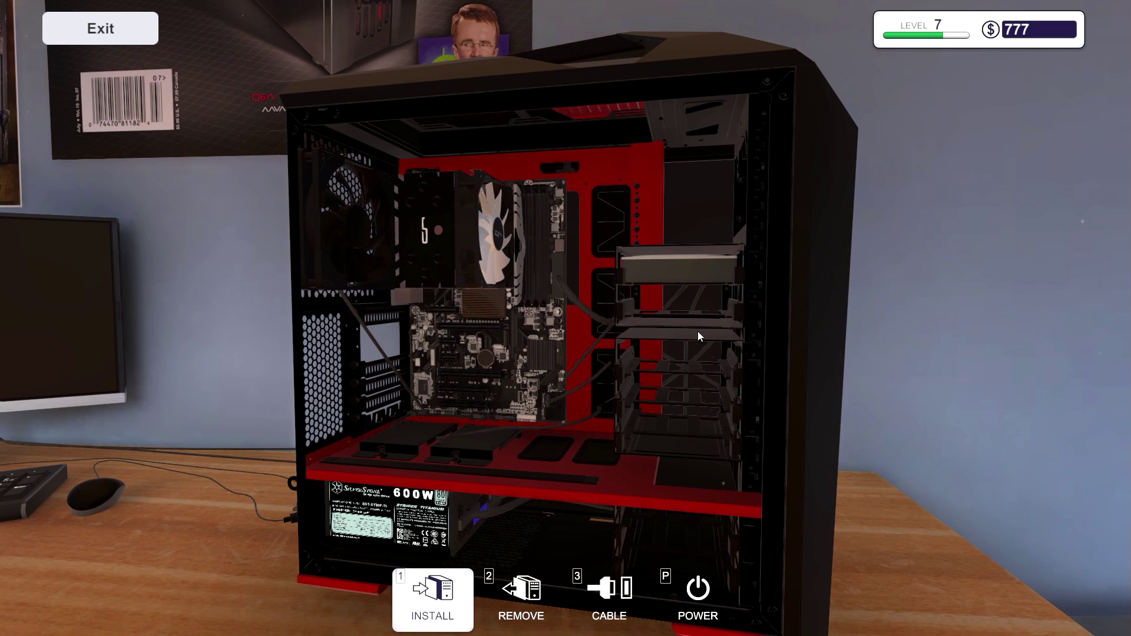
left_click(414, 343)
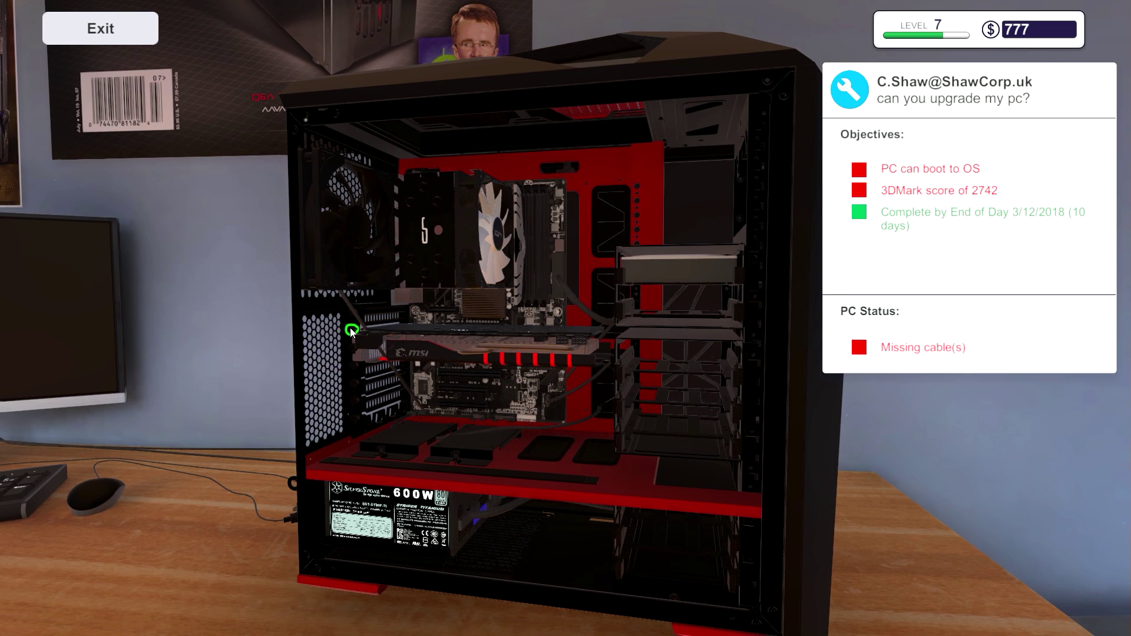
Step: Connect the GTX 970's power cable and power on the upgraded PC
left_click(593, 595)
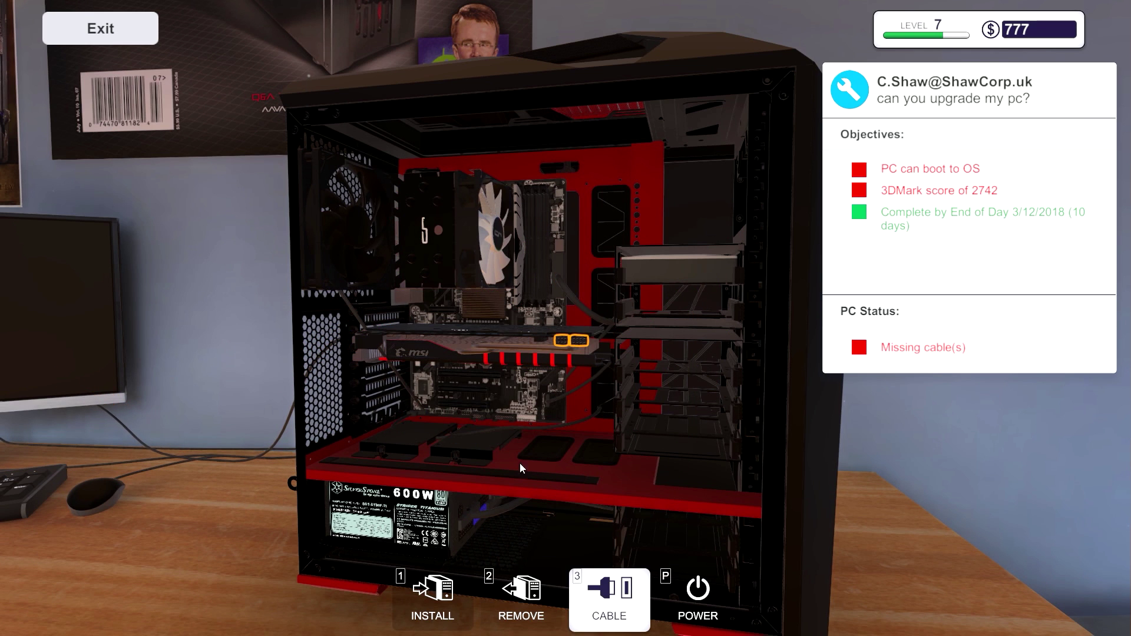
left_click(578, 341)
key("p")
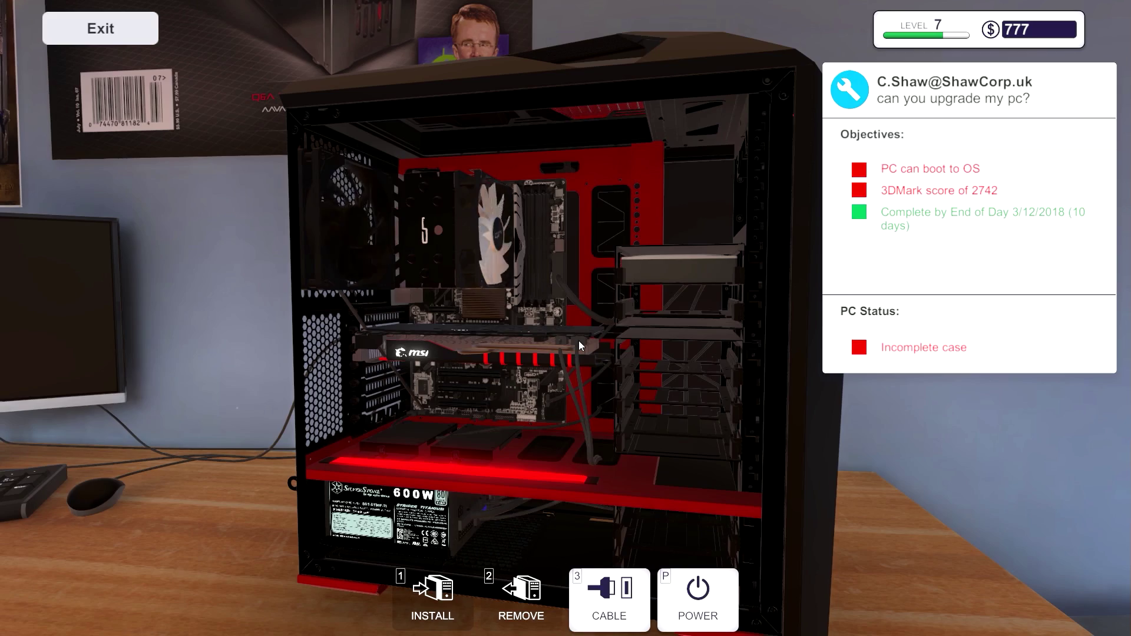
key("Escape")
Step: Set the white bespoke PC on the desk and switch it on
key("w")
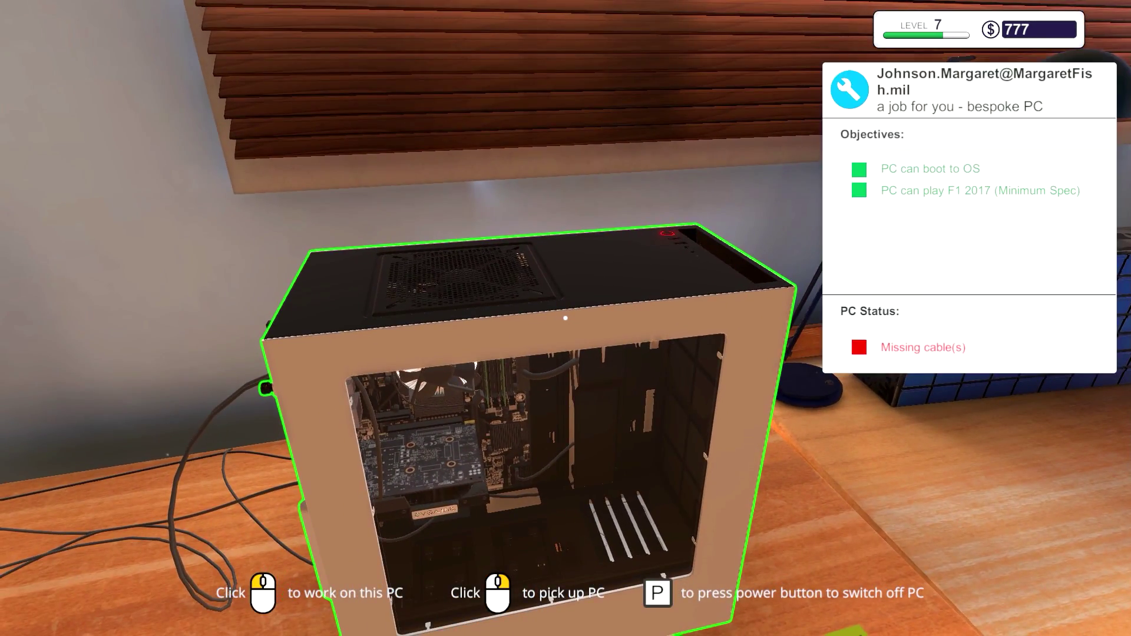
right_click(565, 318)
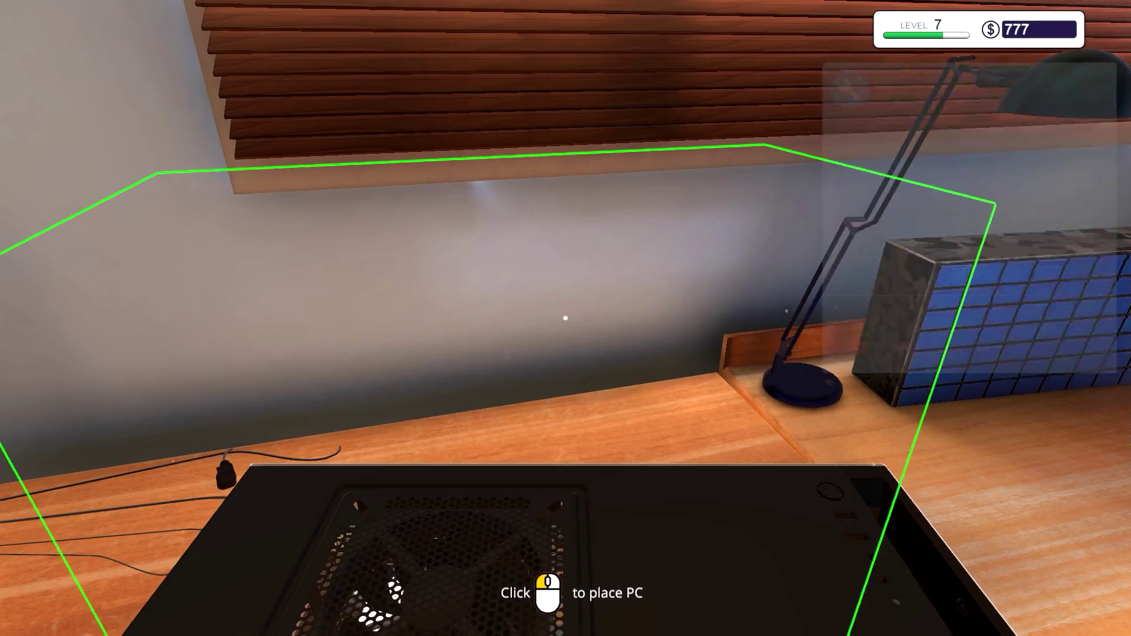
left_click(566, 318)
key("s")
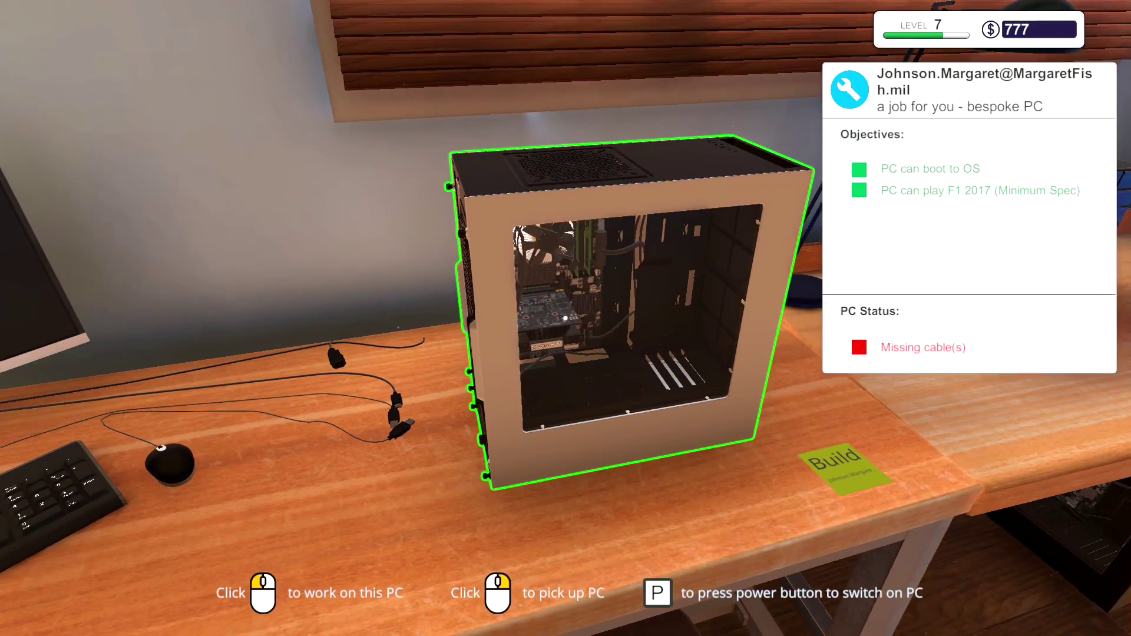
key("a")
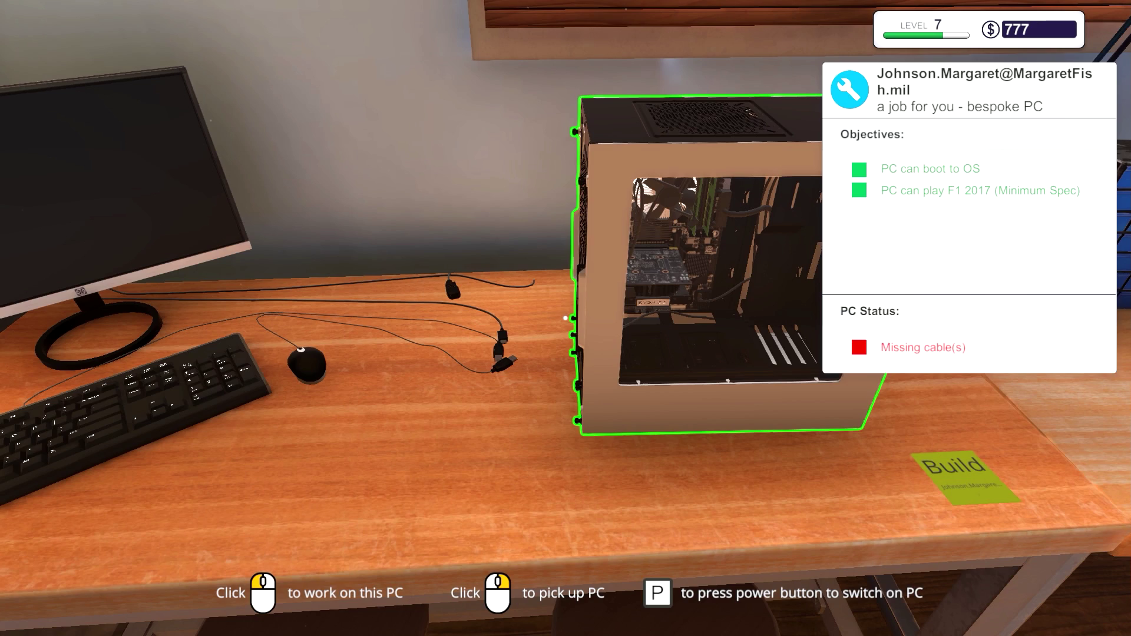
key("p")
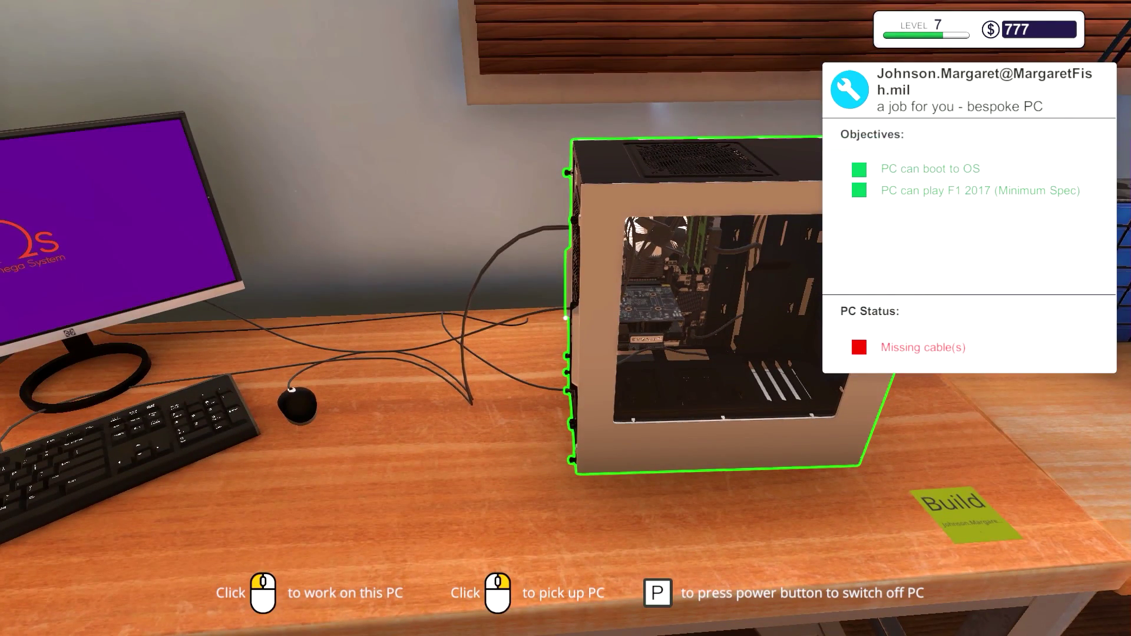
left_click(566, 318)
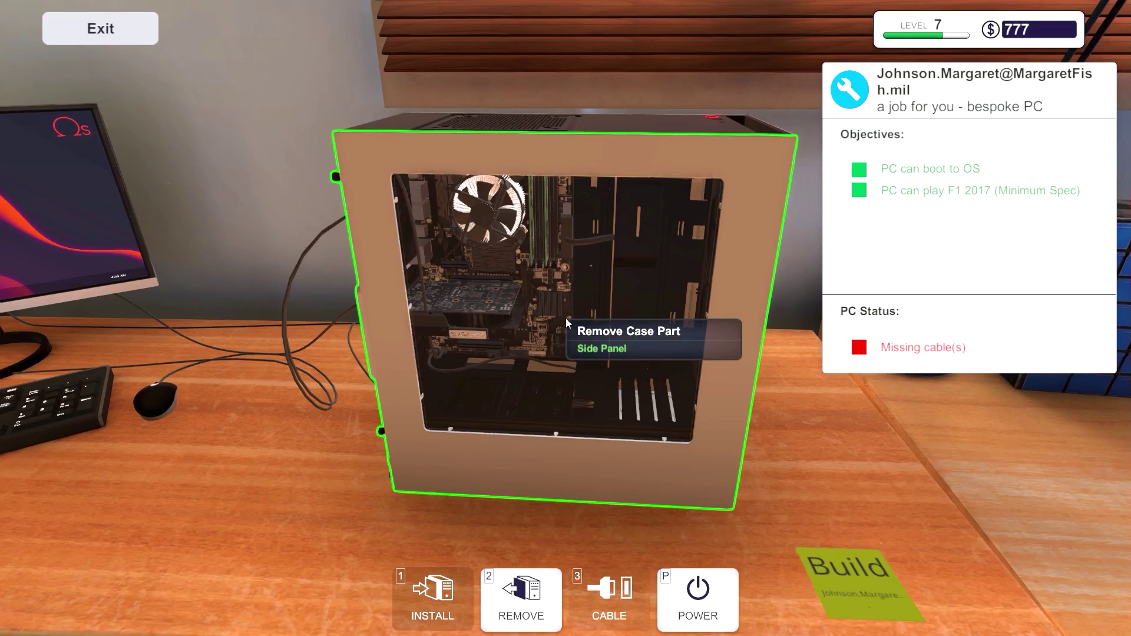
Step: Remove the side panel and connect the air cooler's cable
left_click(566, 324)
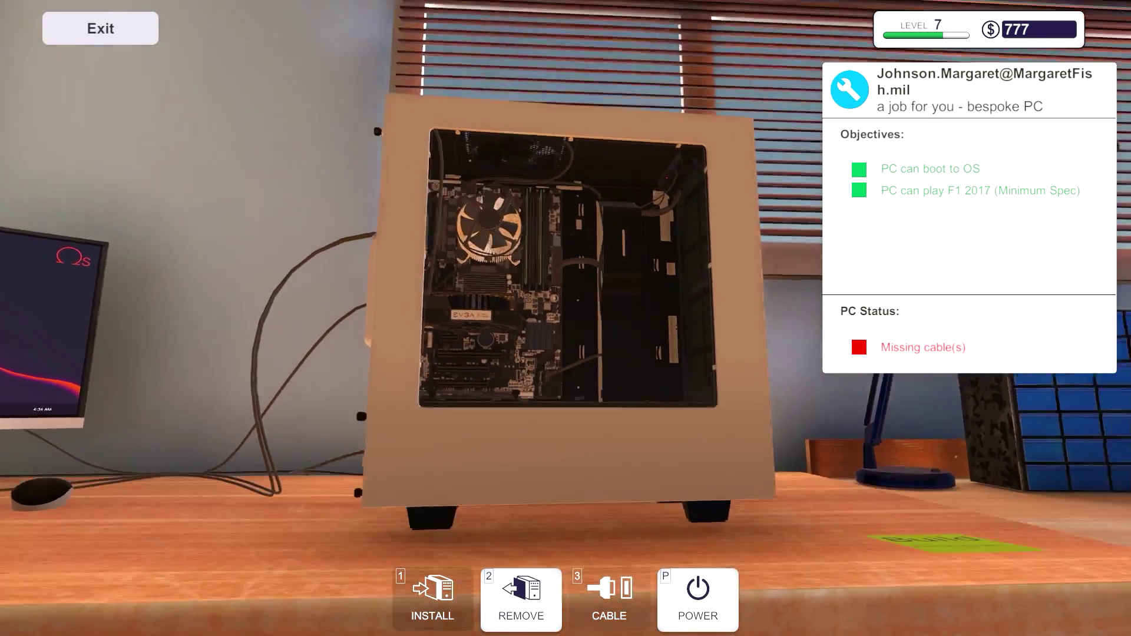
left_click_drag(565, 318, 443, 335)
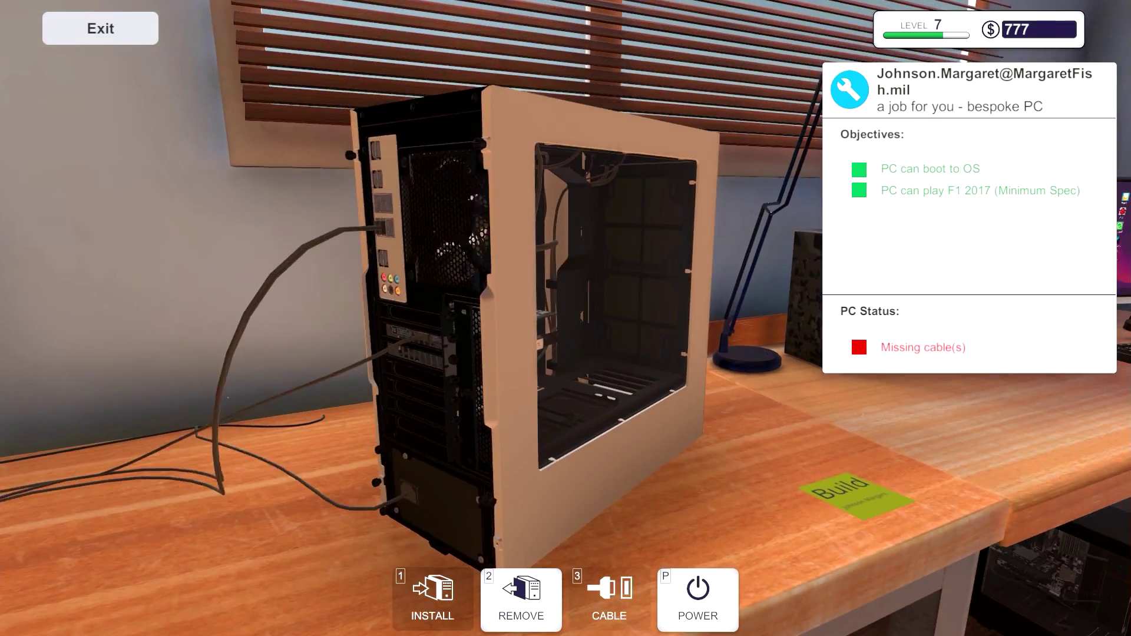
left_click(520, 597)
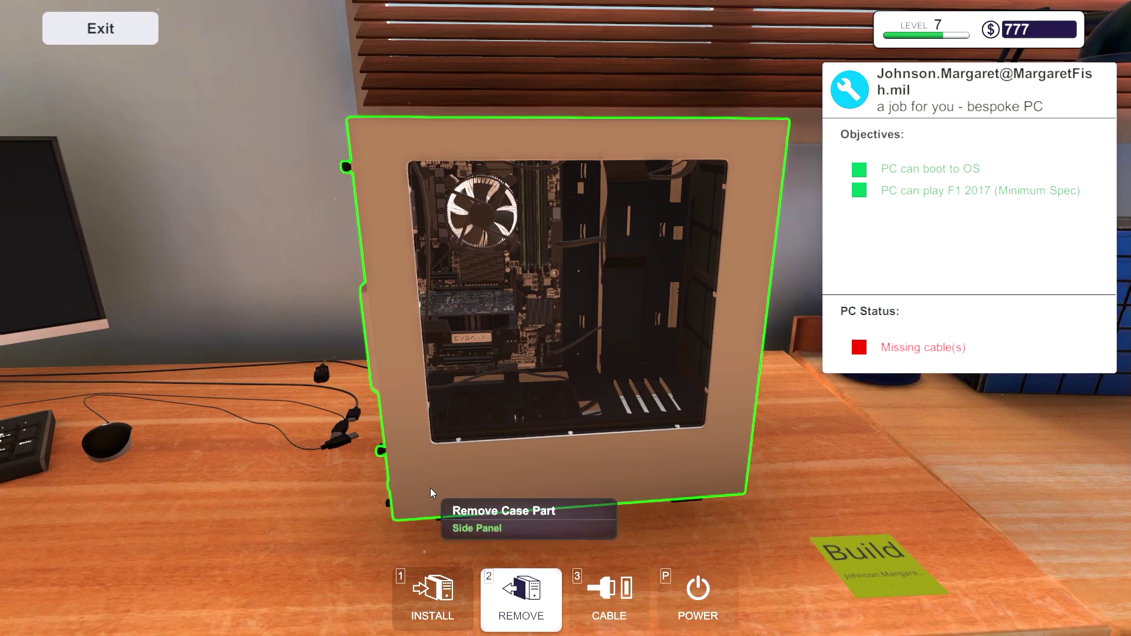
left_click(428, 484)
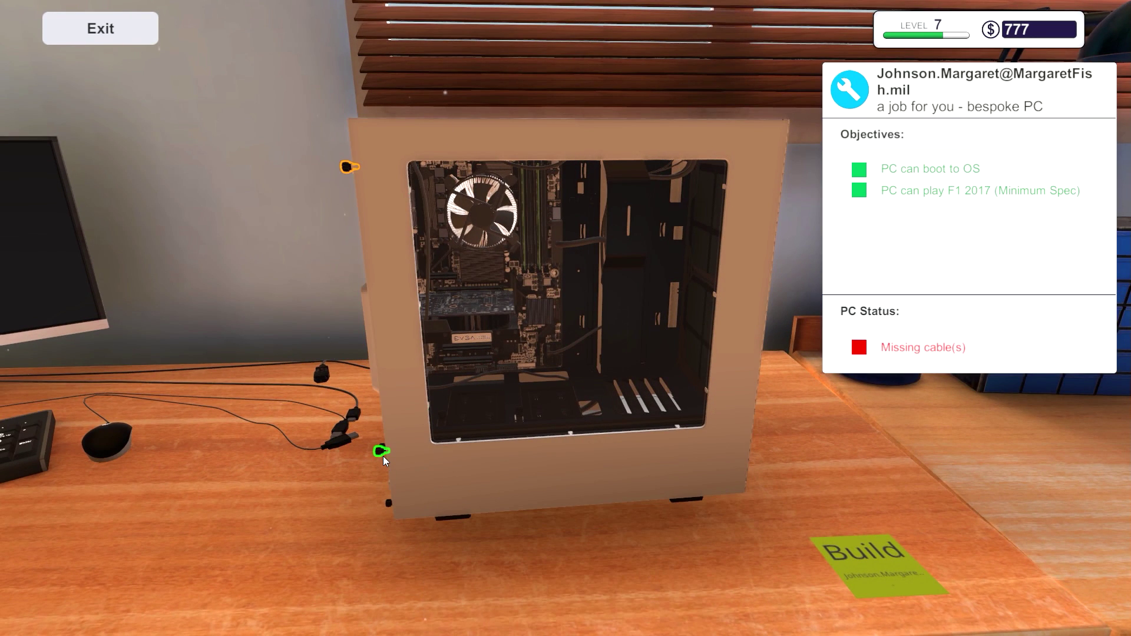
left_click(349, 166)
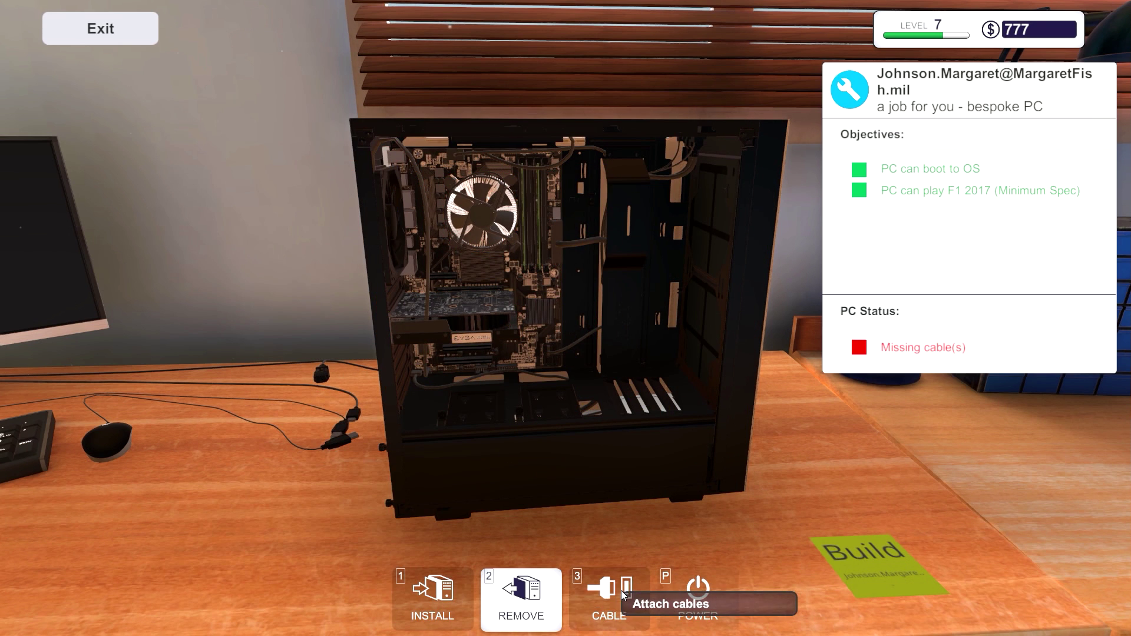
left_click(609, 594)
left_click(514, 247)
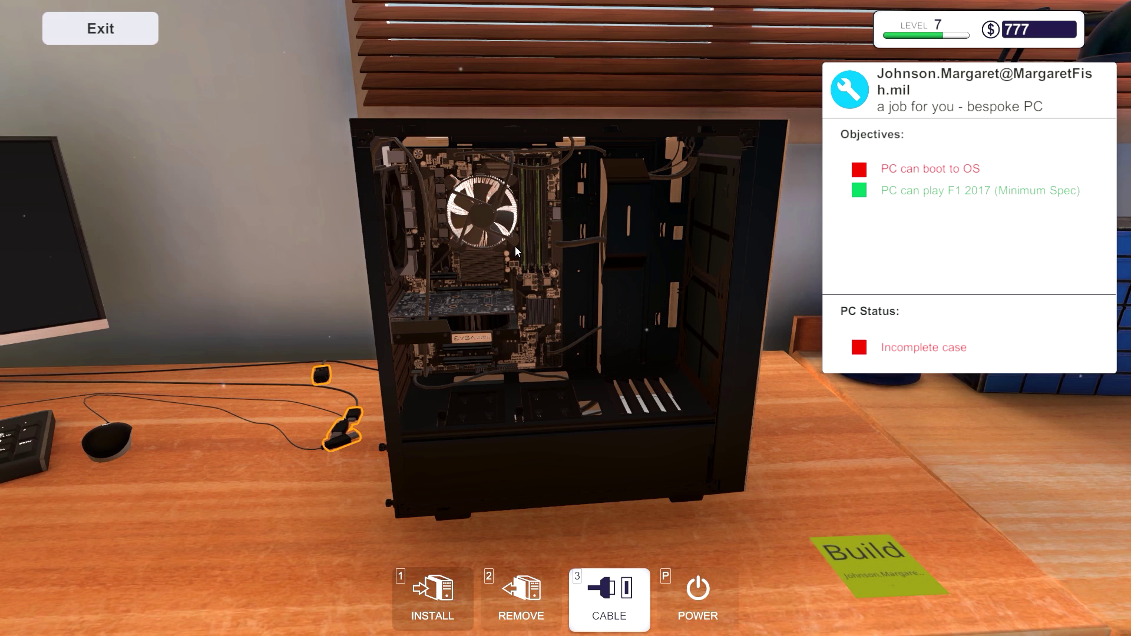
Step: Refit the side panel, plug in the power cable, and pick up the PC
left_click(443, 568)
left_click(280, 512)
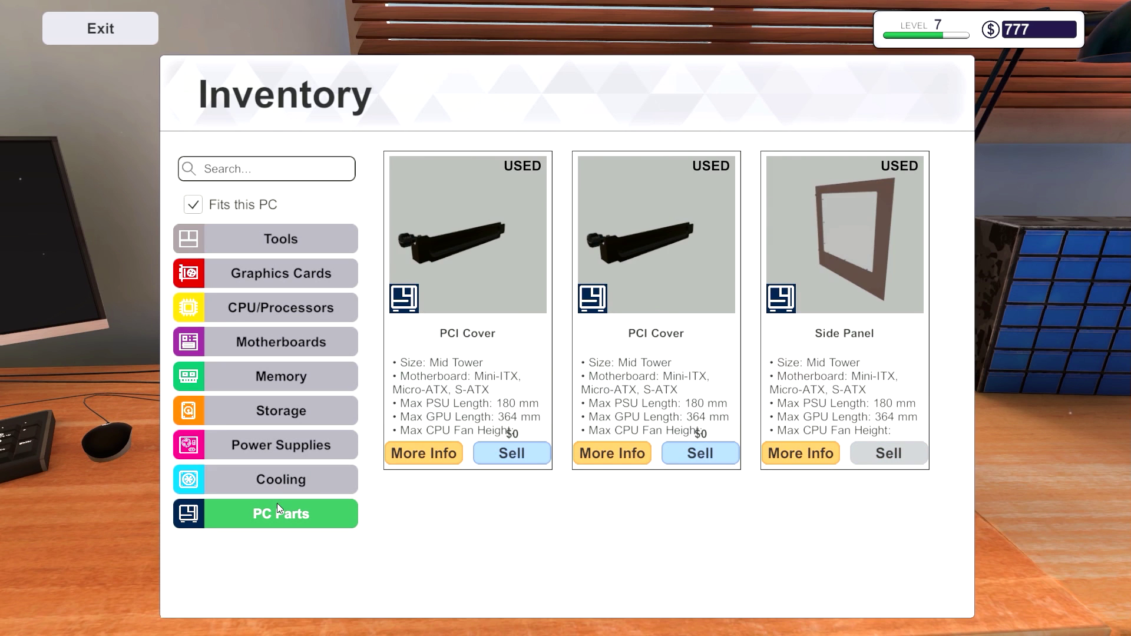
left_click(805, 260)
left_click(630, 303)
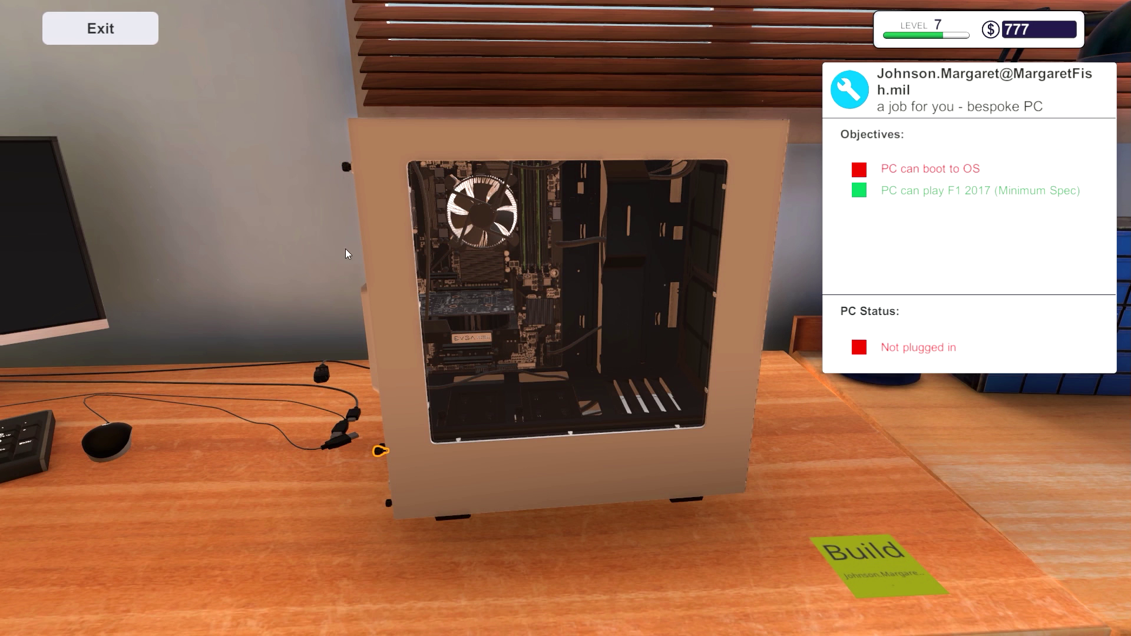
left_click(382, 452)
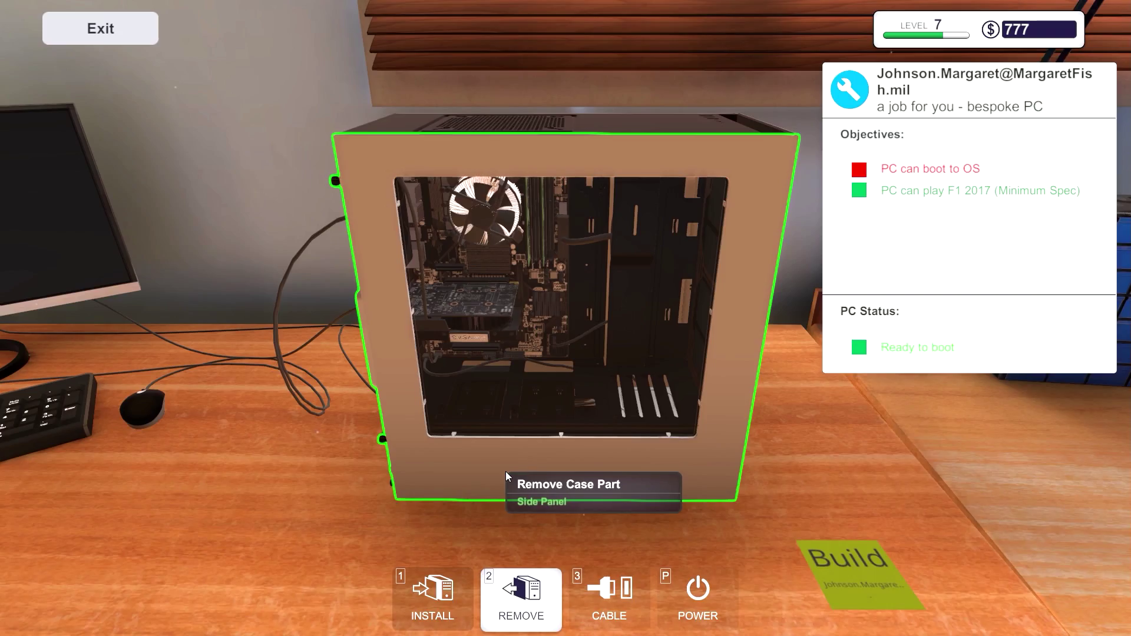
key("Escape")
right_click(506, 354)
Step: Drop the bespoke PC as a delivery box on the hallway spot
key("w")
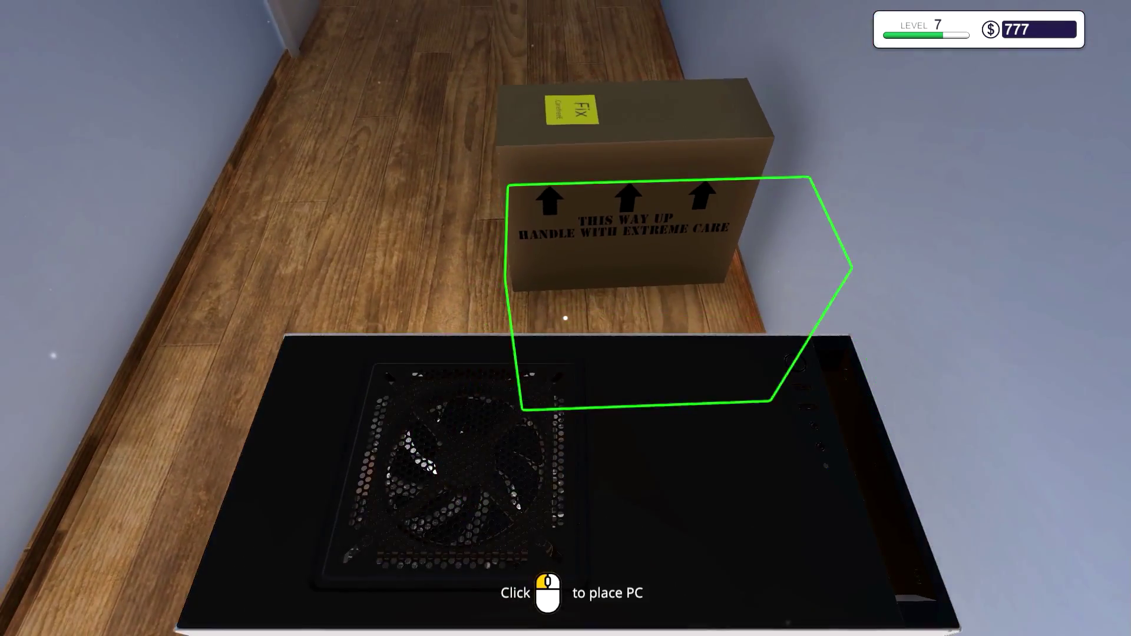
left_click(566, 318)
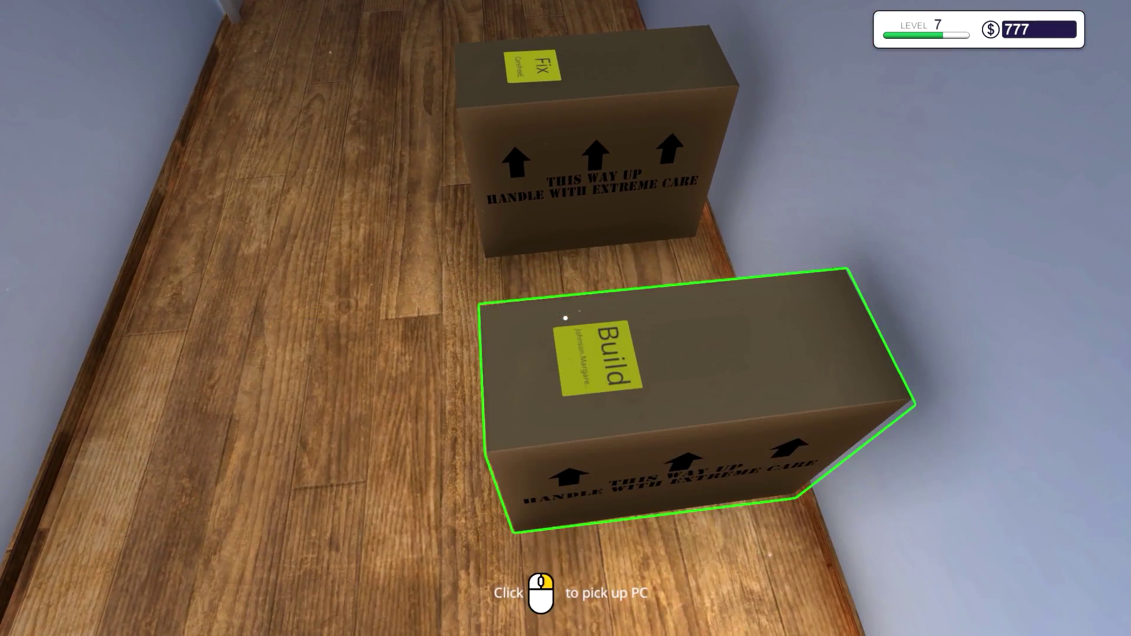
left_click(566, 318)
key("w")
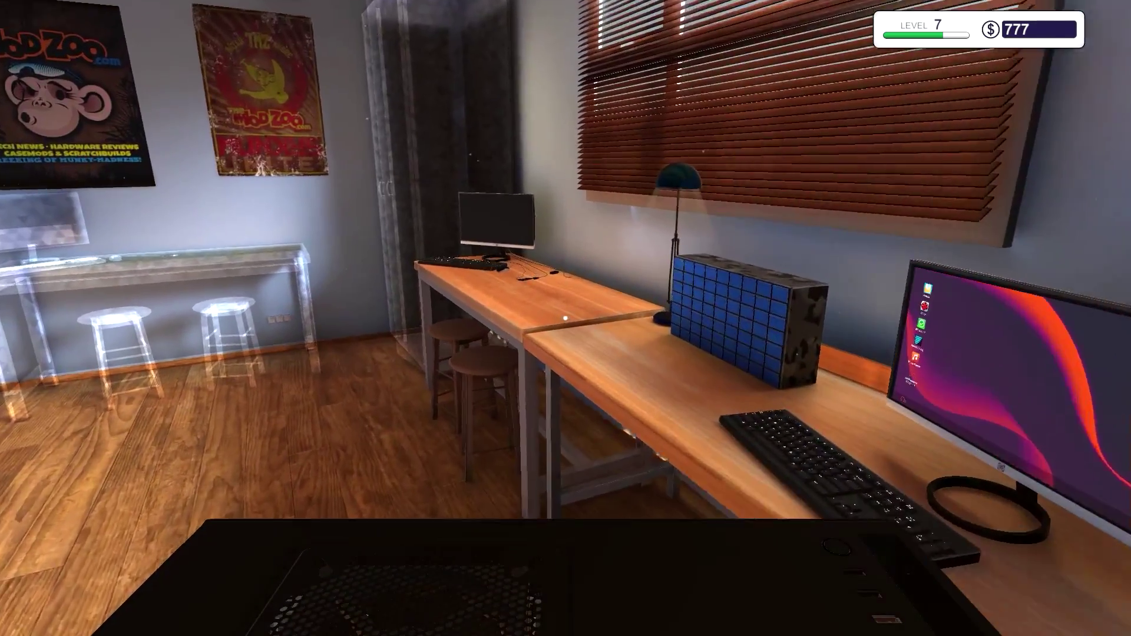
Step: Launch 3DMark on the upgraded PC and start the Time Spy benchmark
left_click(565, 318)
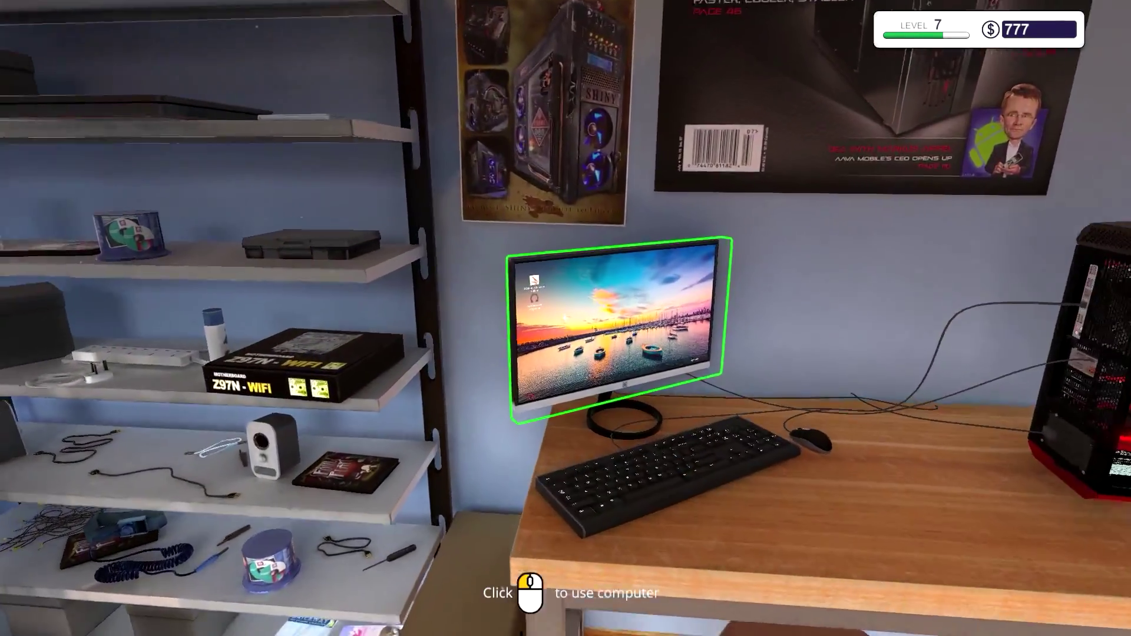
left_click(566, 318)
double_click(145, 116)
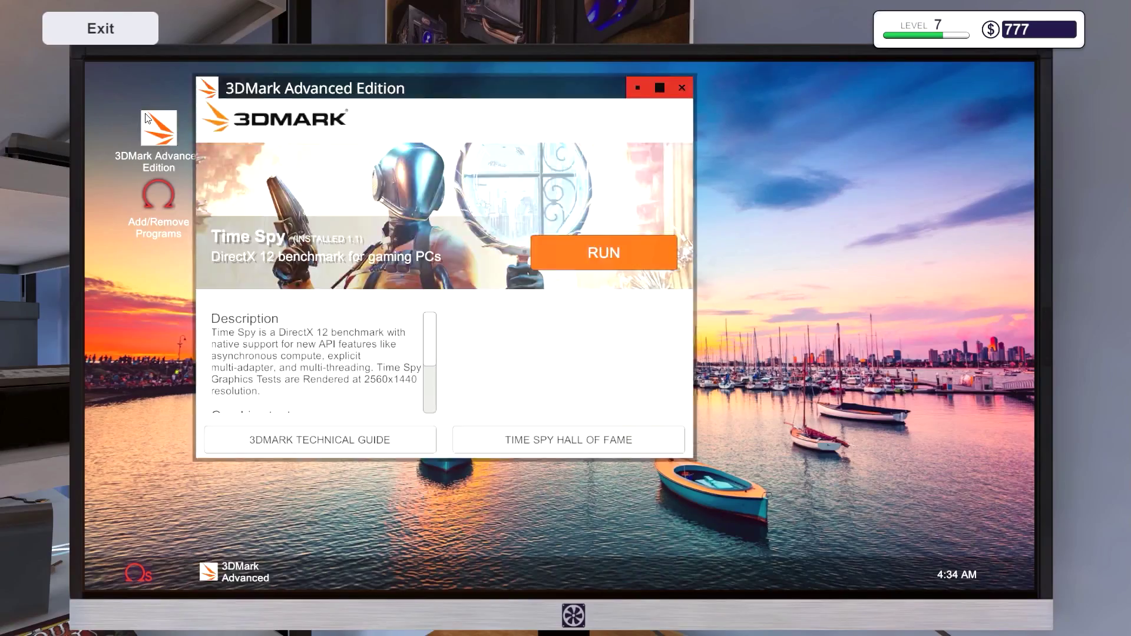
left_click(582, 245)
key("Escape")
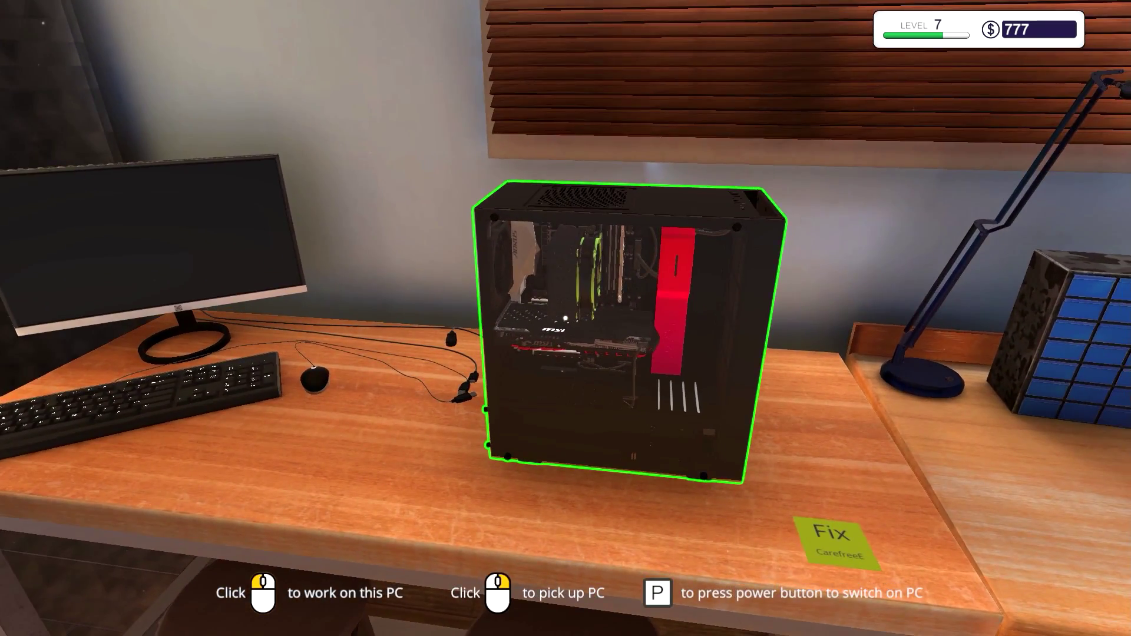
Step: Unscrew and remove the glass side panel from CarefreeE's repair PC
left_click(566, 318)
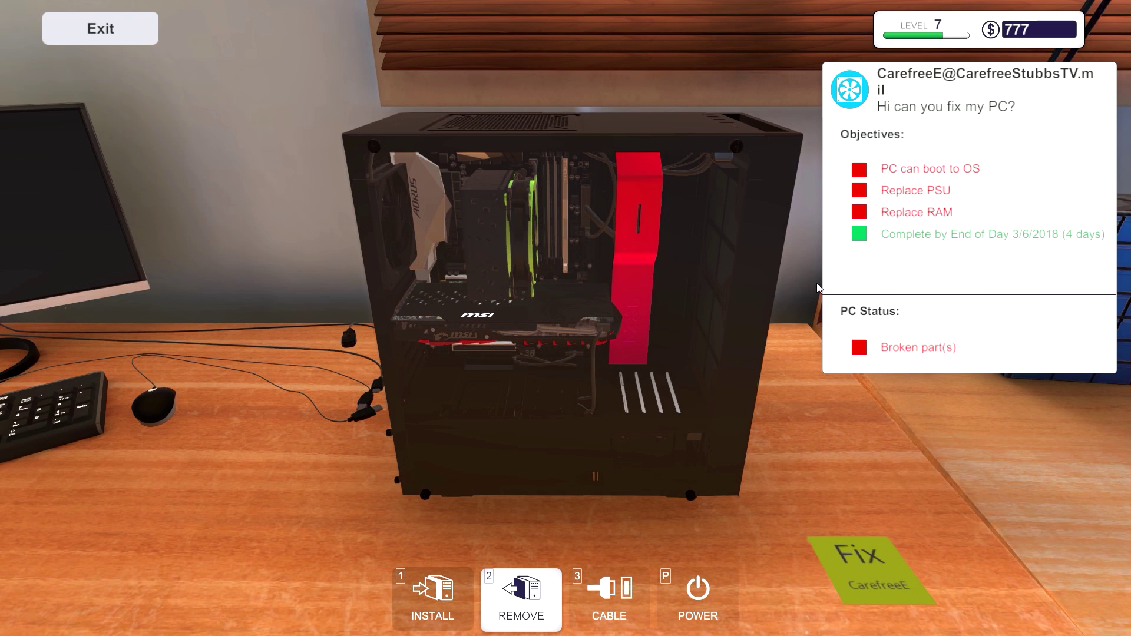
left_click_drag(795, 302, 669, 393)
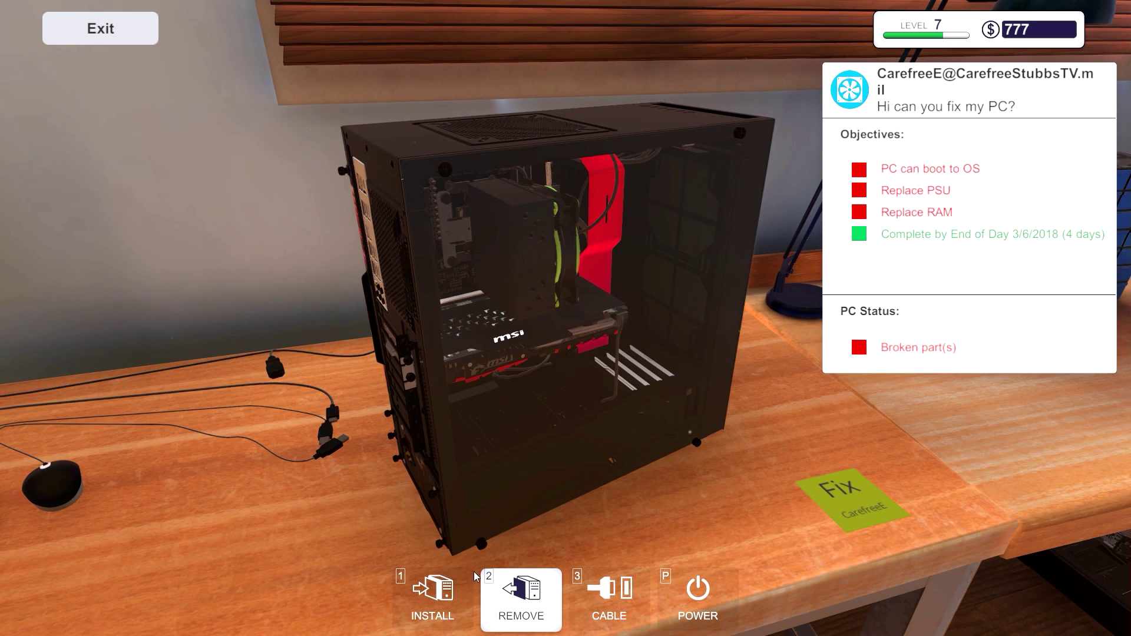
left_click(477, 238)
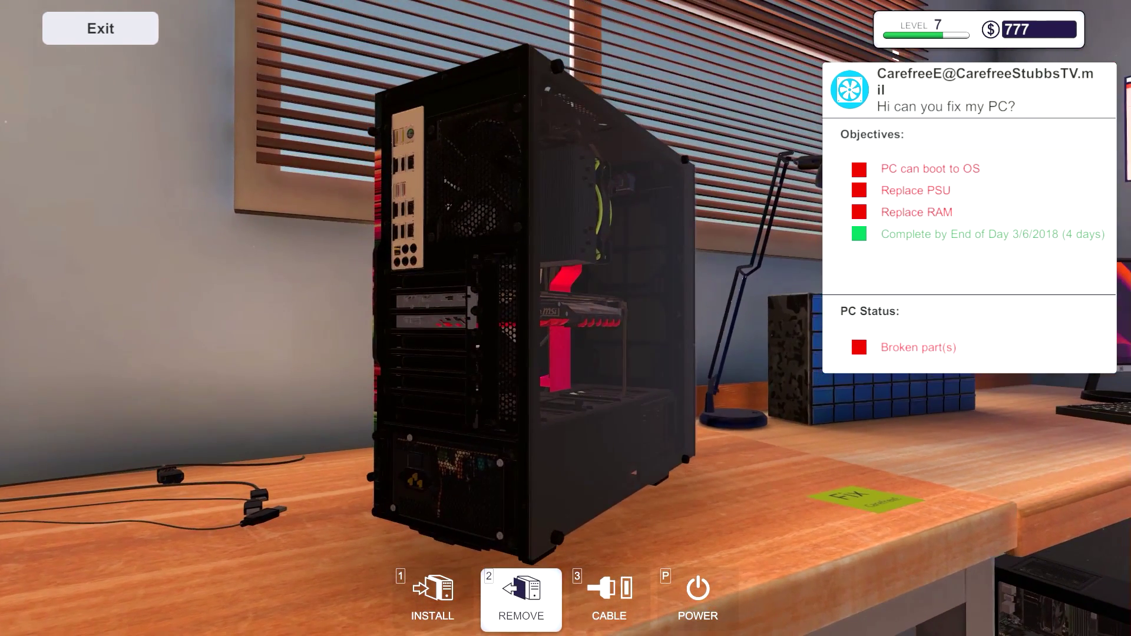
left_click(556, 457)
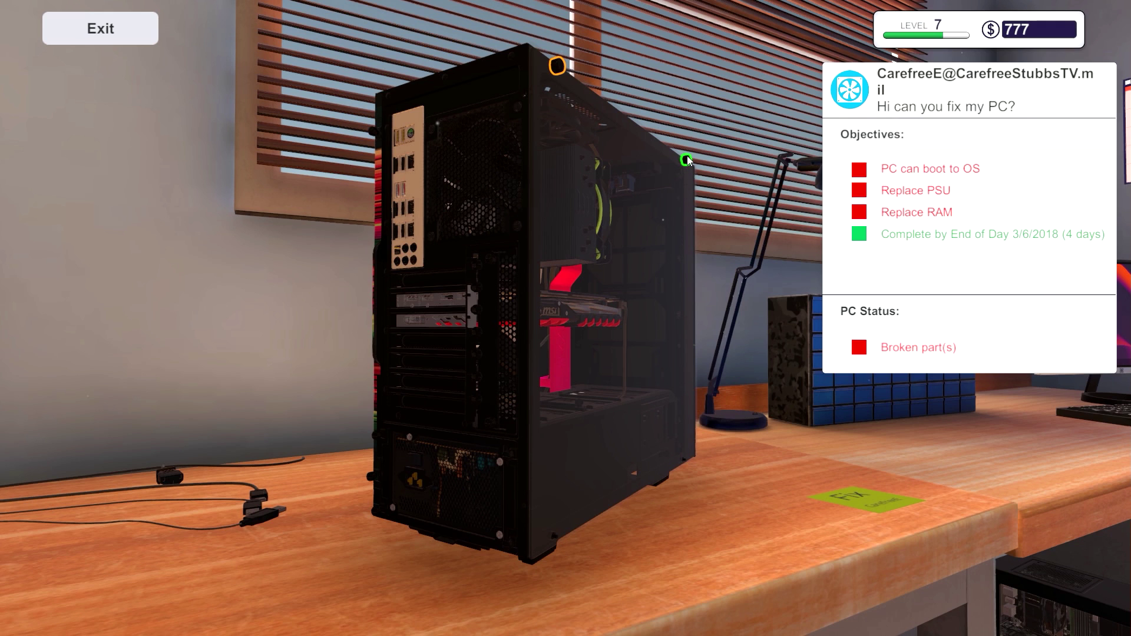
left_click(553, 67)
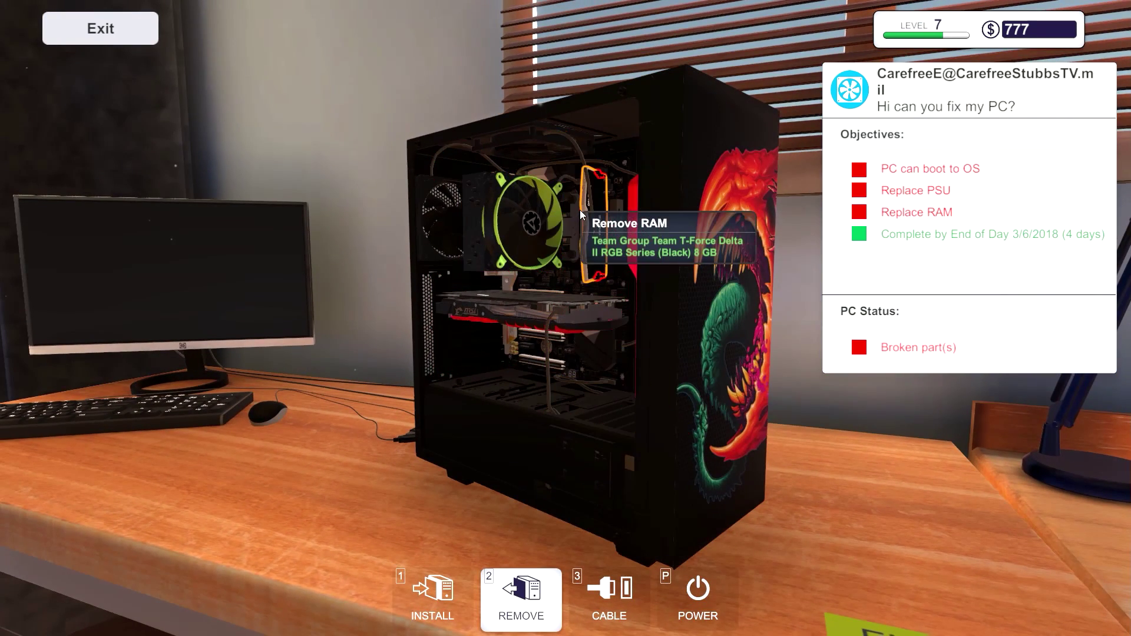
mouse_move(587, 232)
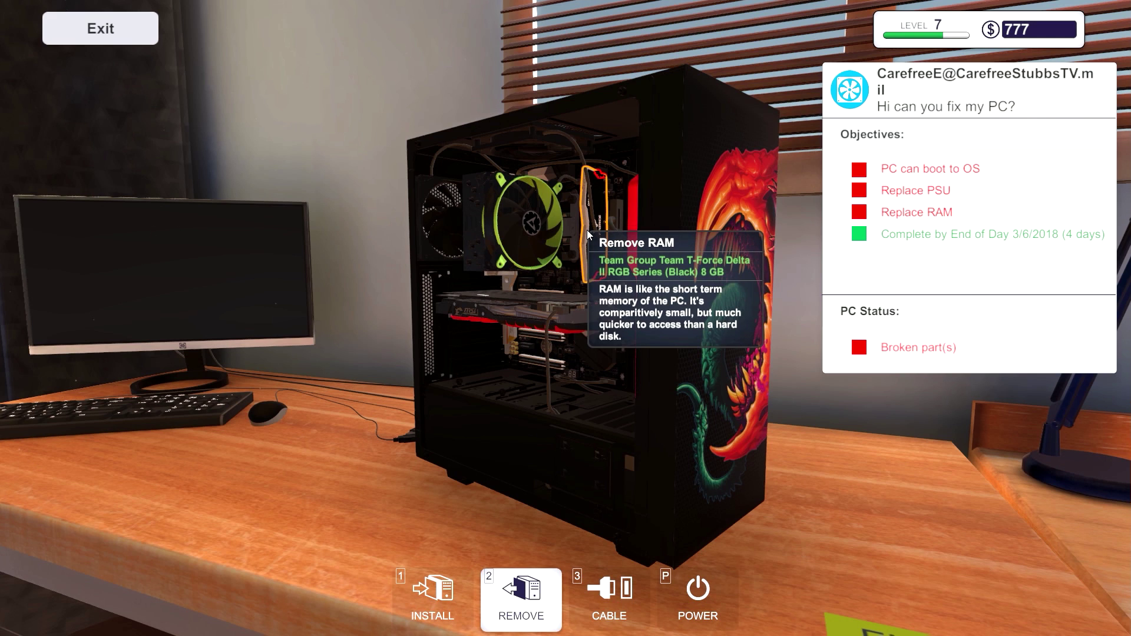
Step: Undo the rear PSU mount screws and leave the bench
left_click_drag(587, 229, 400, 542)
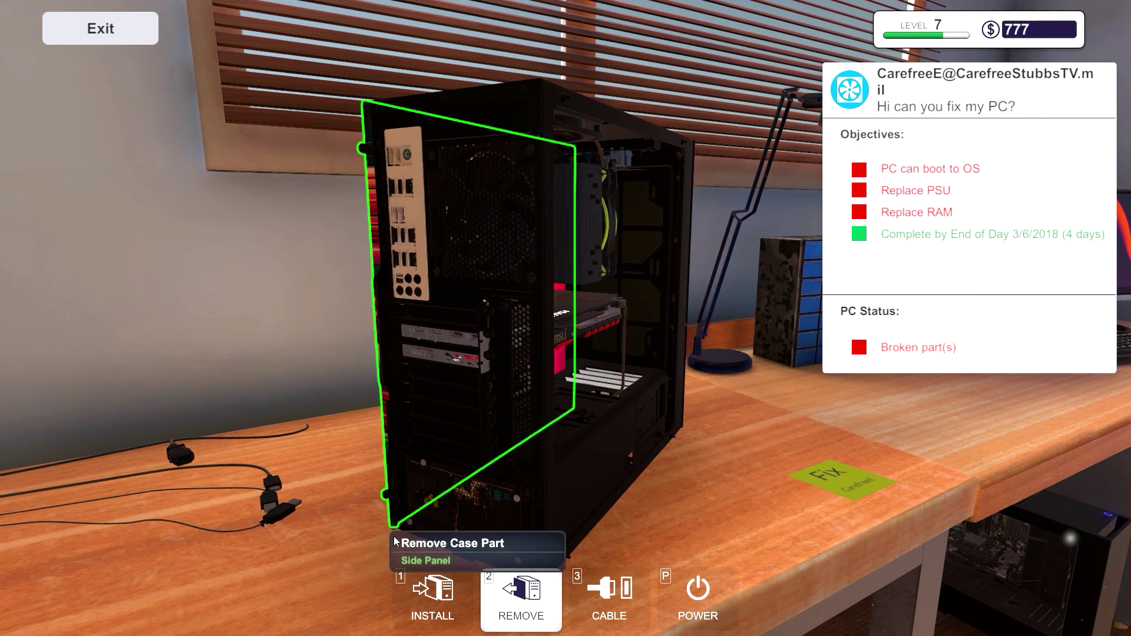
left_click(490, 515)
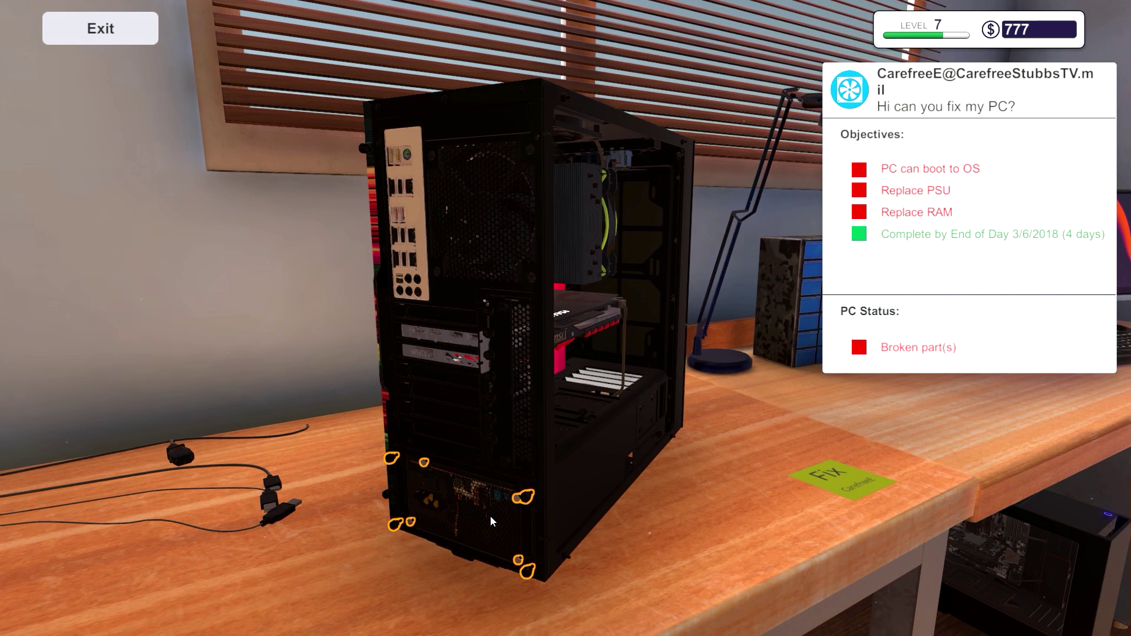
left_click(517, 500)
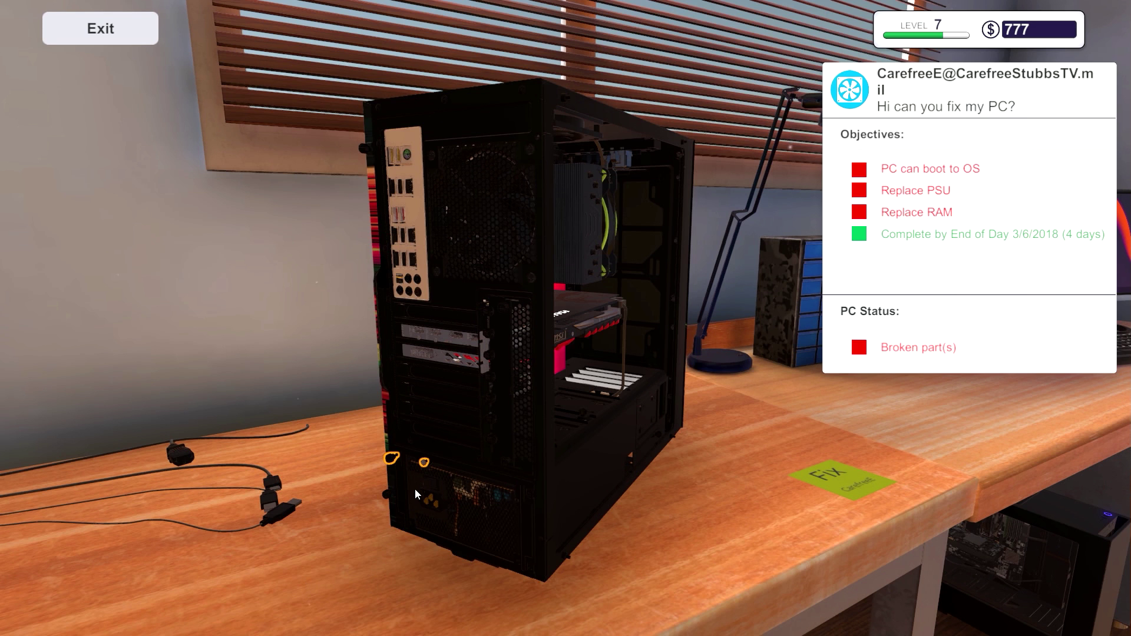
left_click(389, 459)
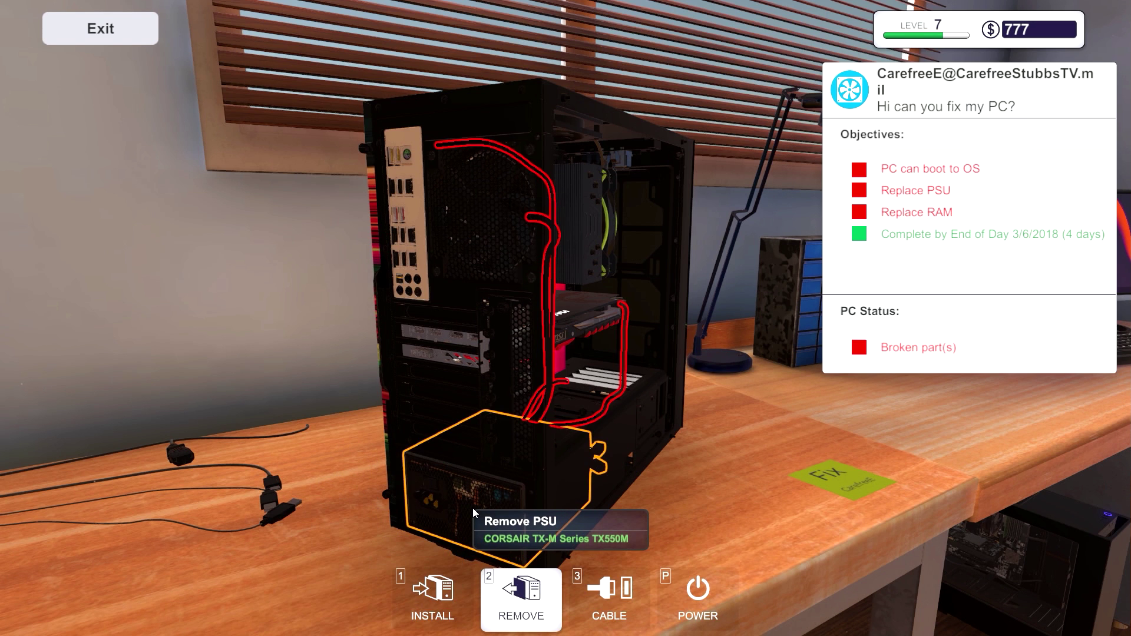
mouse_move(472, 507)
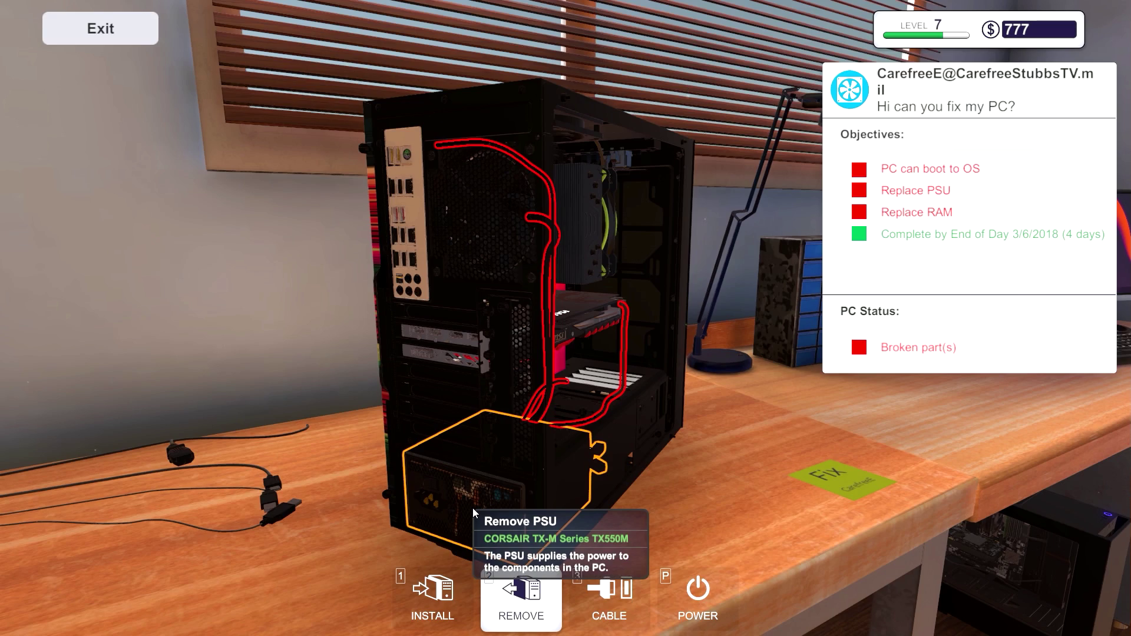
key("Escape")
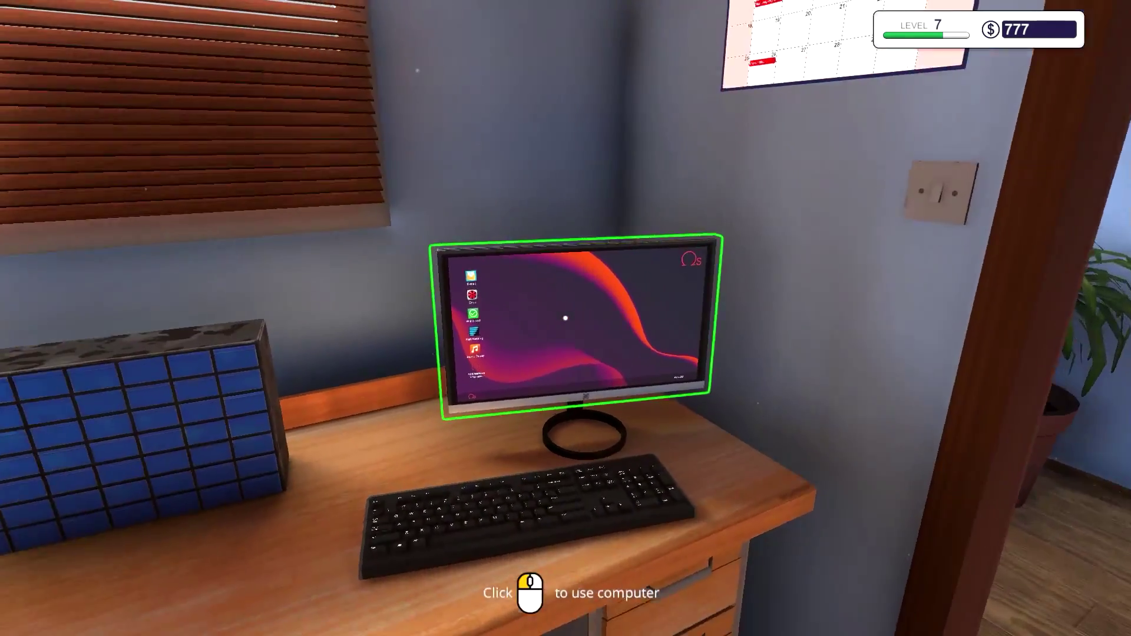
Step: Add the CORSAIR TX-M Series TX550M power supply to the shop cart
left_click(565, 318)
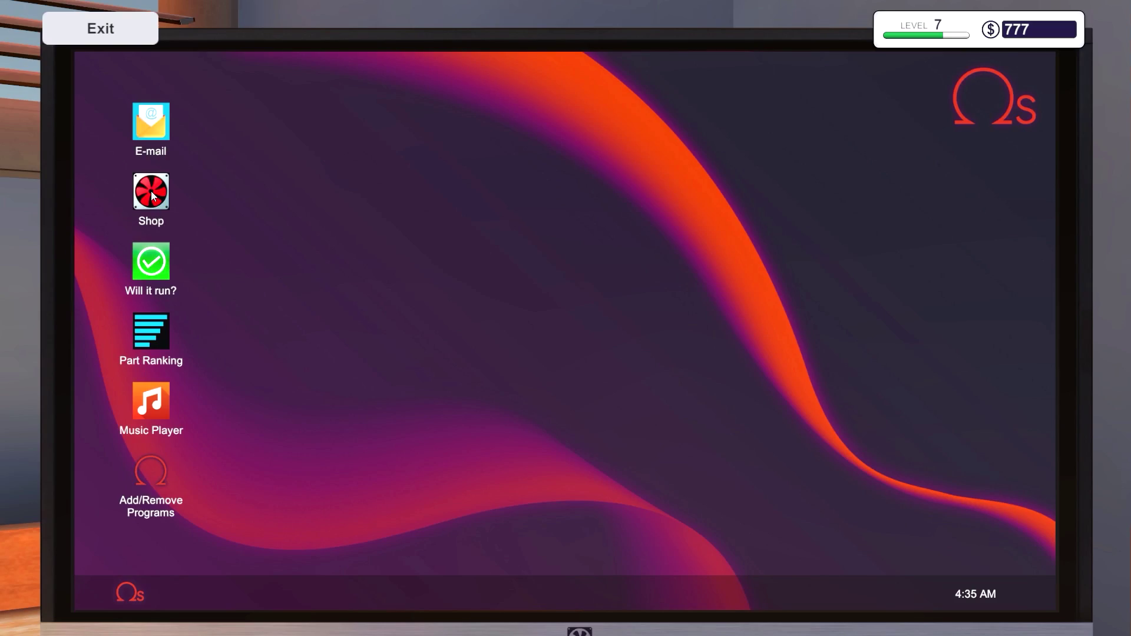
double_click(151, 191)
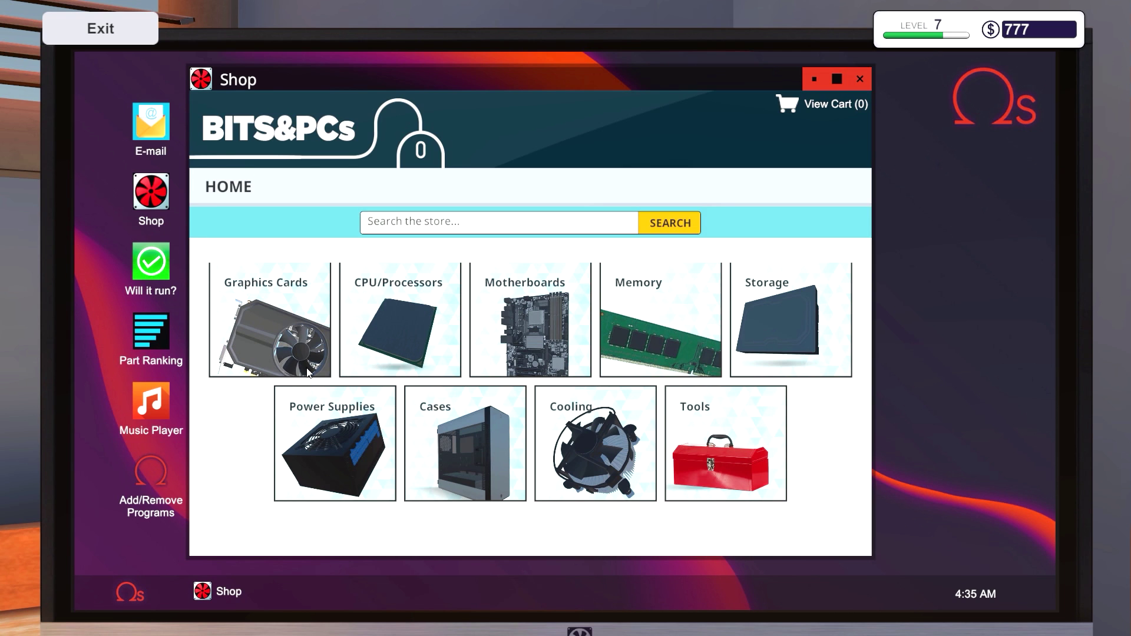
left_click(350, 435)
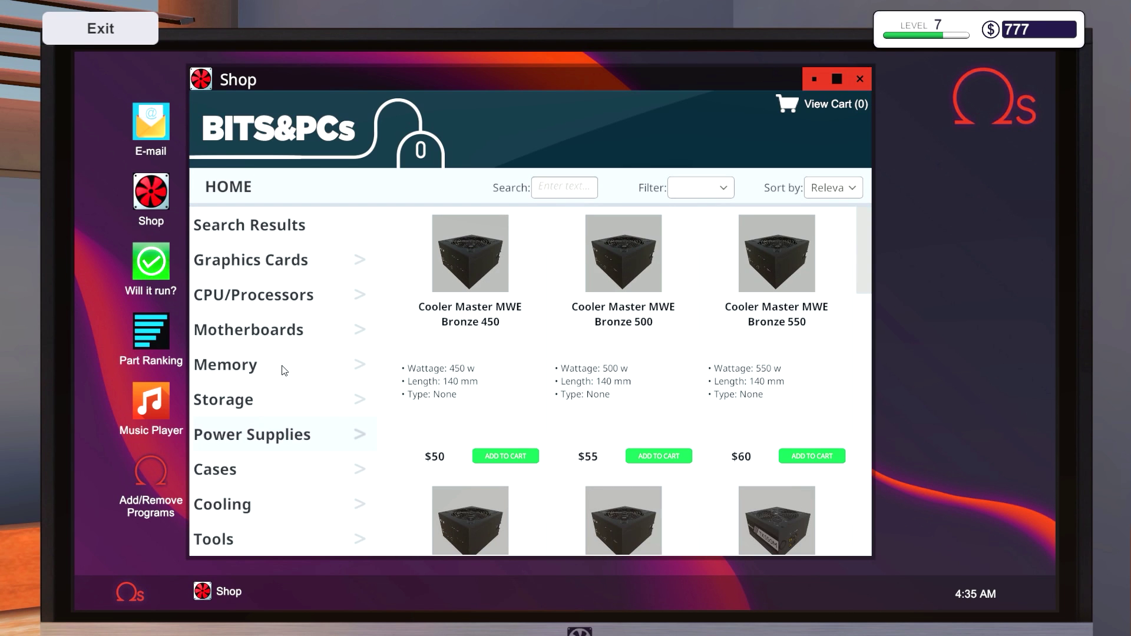
left_click(246, 439)
scroll(483, 365, "down", 3)
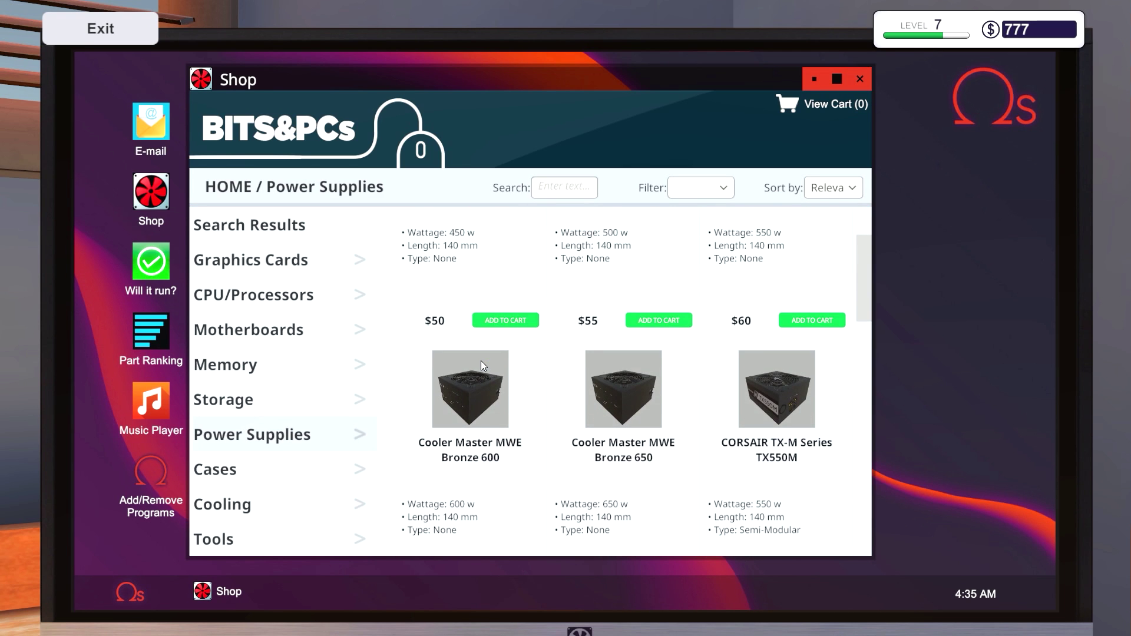
left_click(789, 411)
left_click(794, 533)
key("Escape")
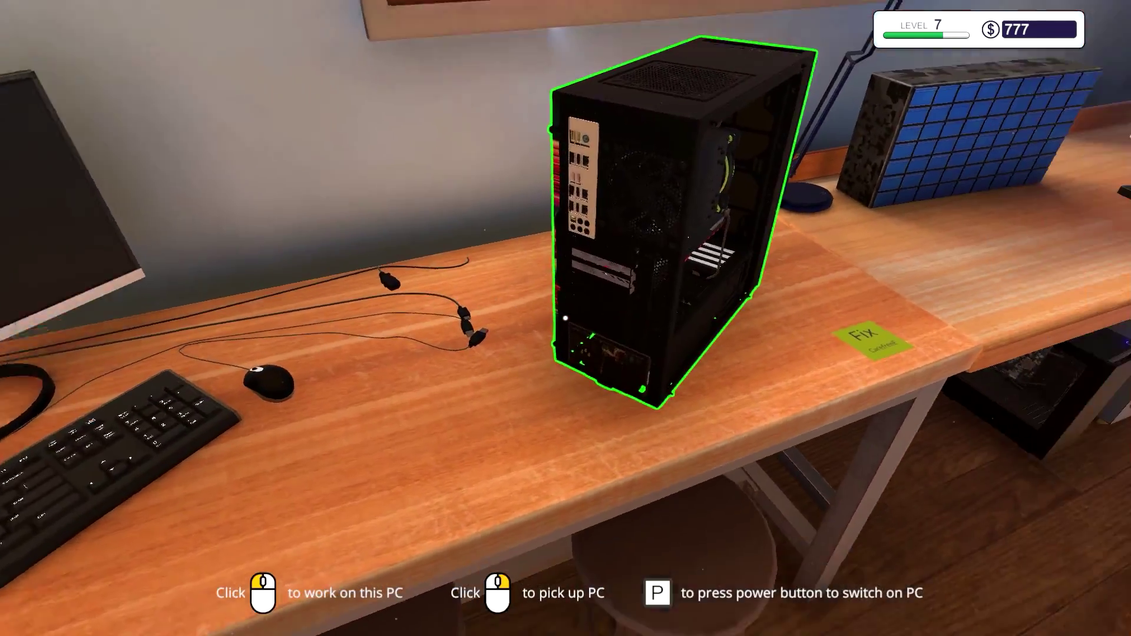
Step: Return to the customer's PC and remove its side glass panel
left_click(565, 318)
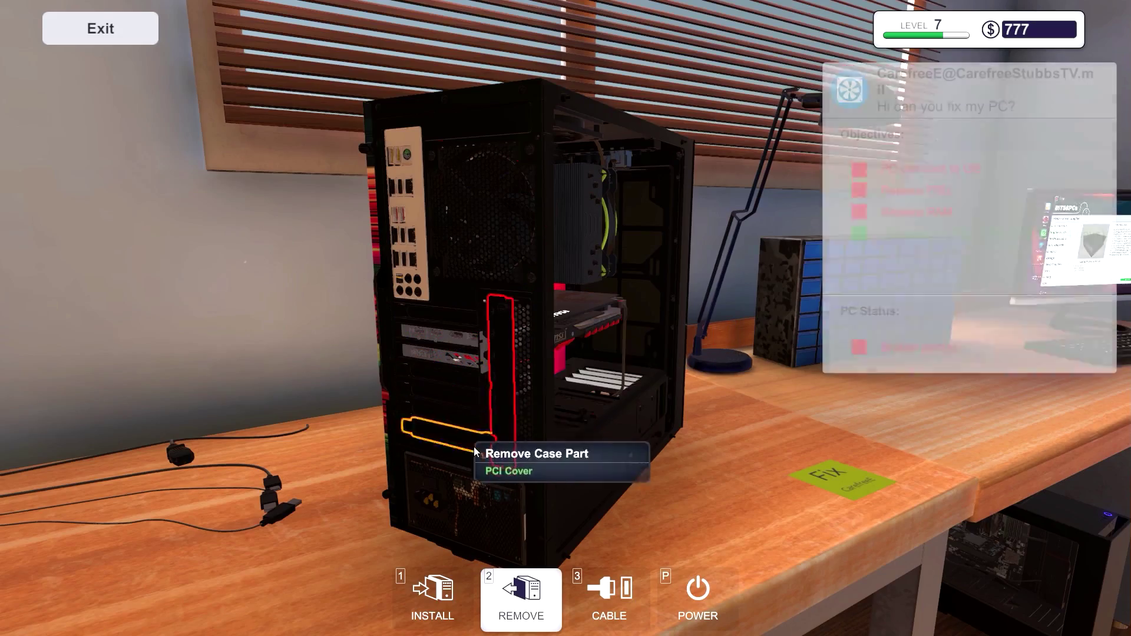
left_click_drag(650, 483, 354, 477)
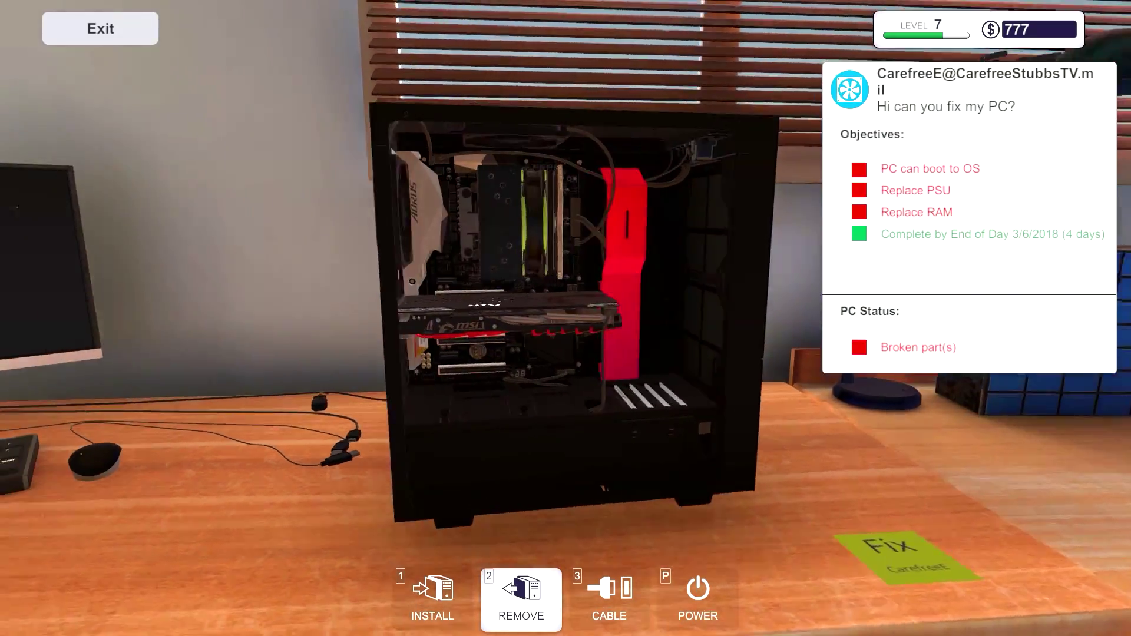
left_click(605, 292)
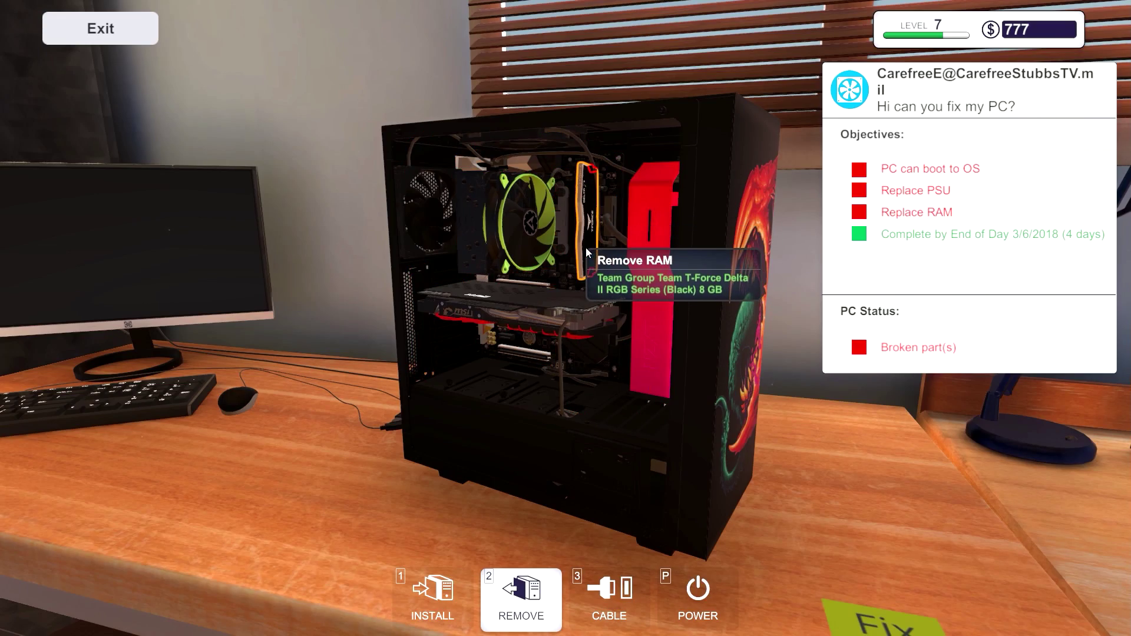
key("Escape")
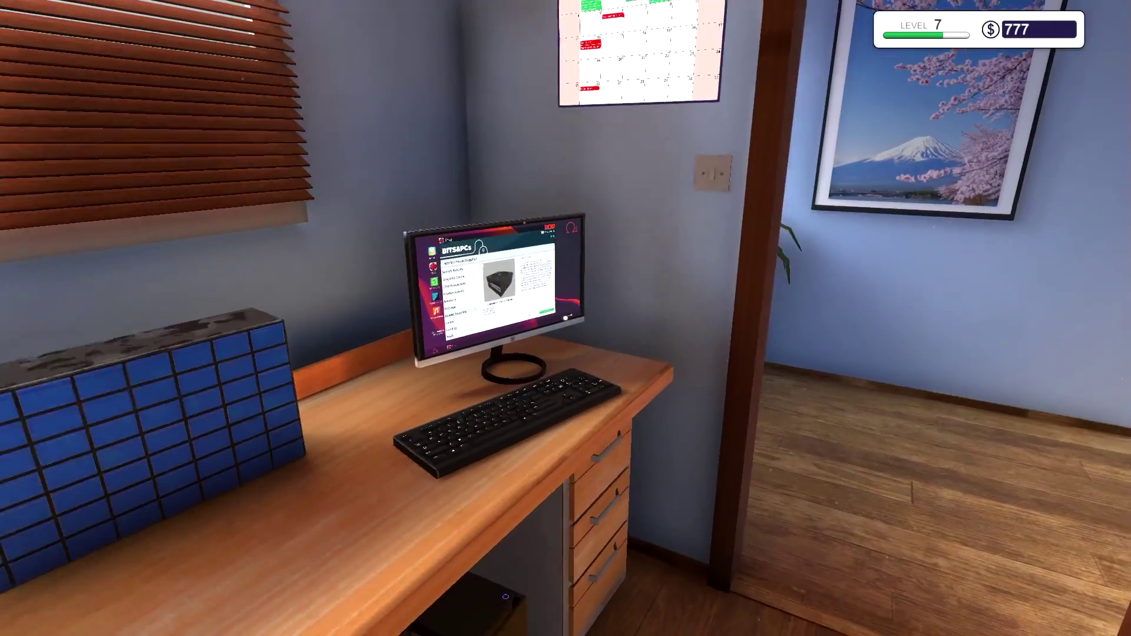
left_click(565, 318)
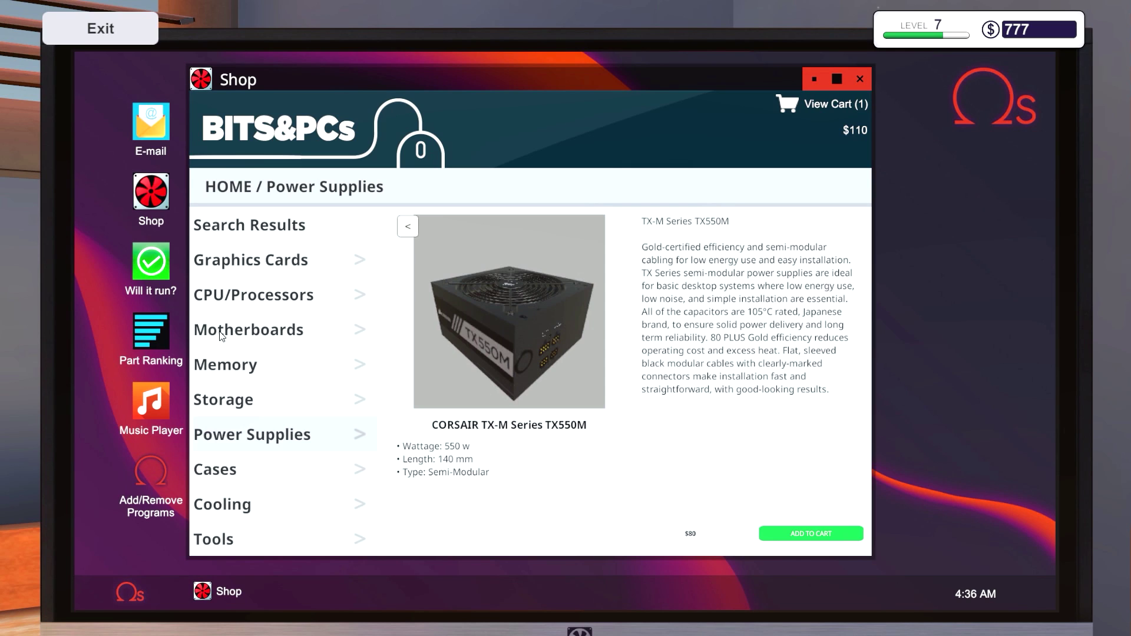
left_click(239, 366)
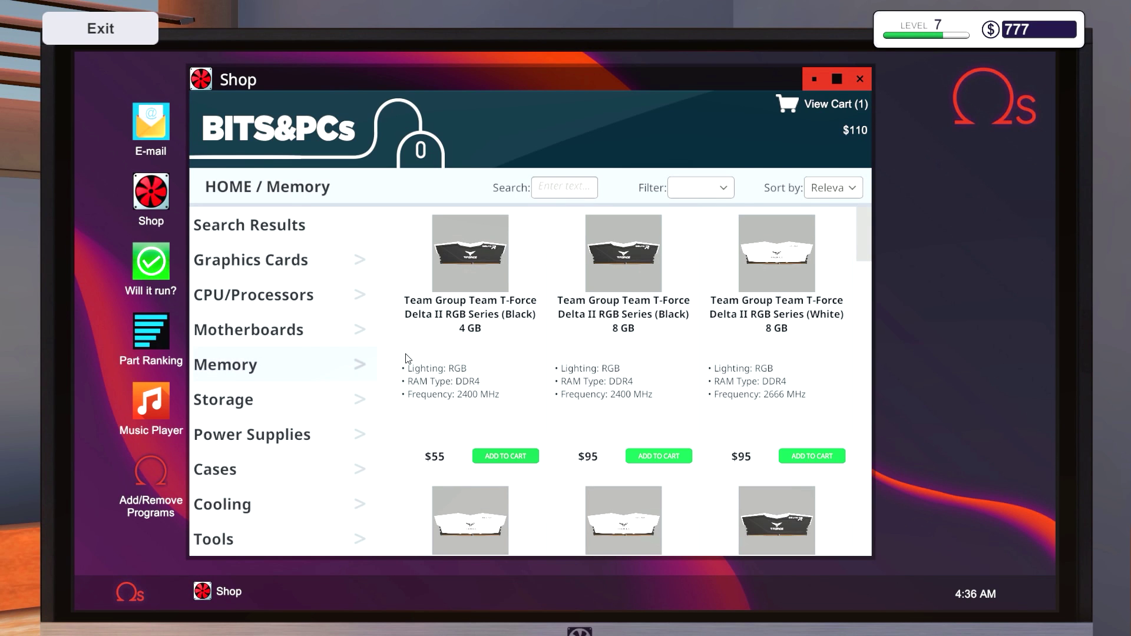
key("Escape")
left_click(495, 380)
key("2")
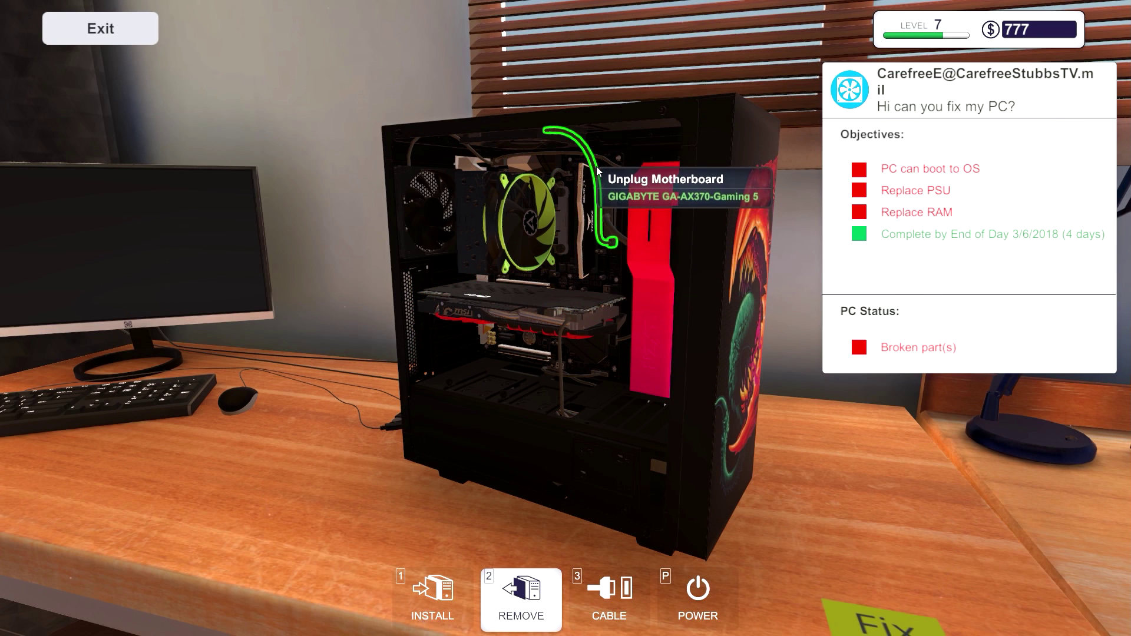
Step: Release both memory clips and pull the T-Force RAM stick out of the PC
left_click(588, 167)
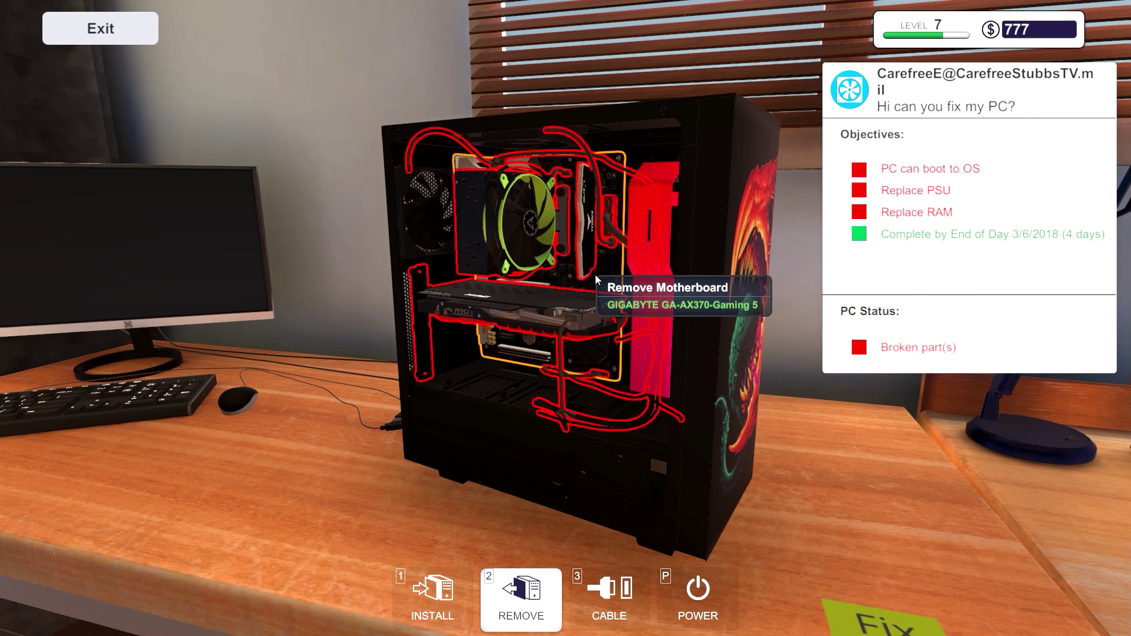
left_click(591, 273)
left_click(580, 247)
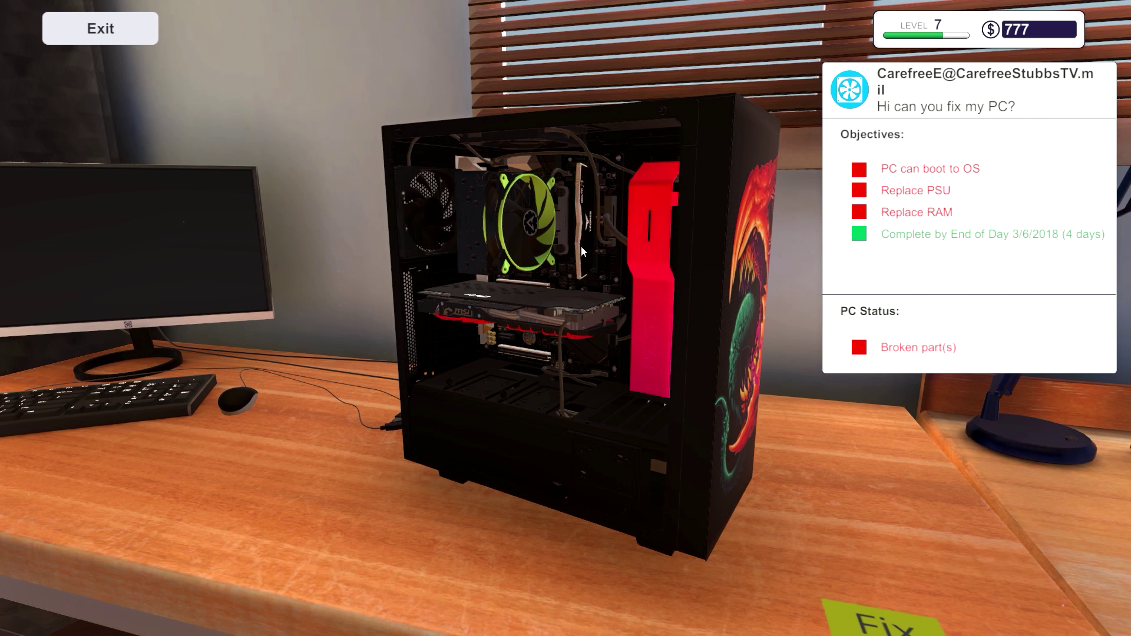
right_click(581, 246)
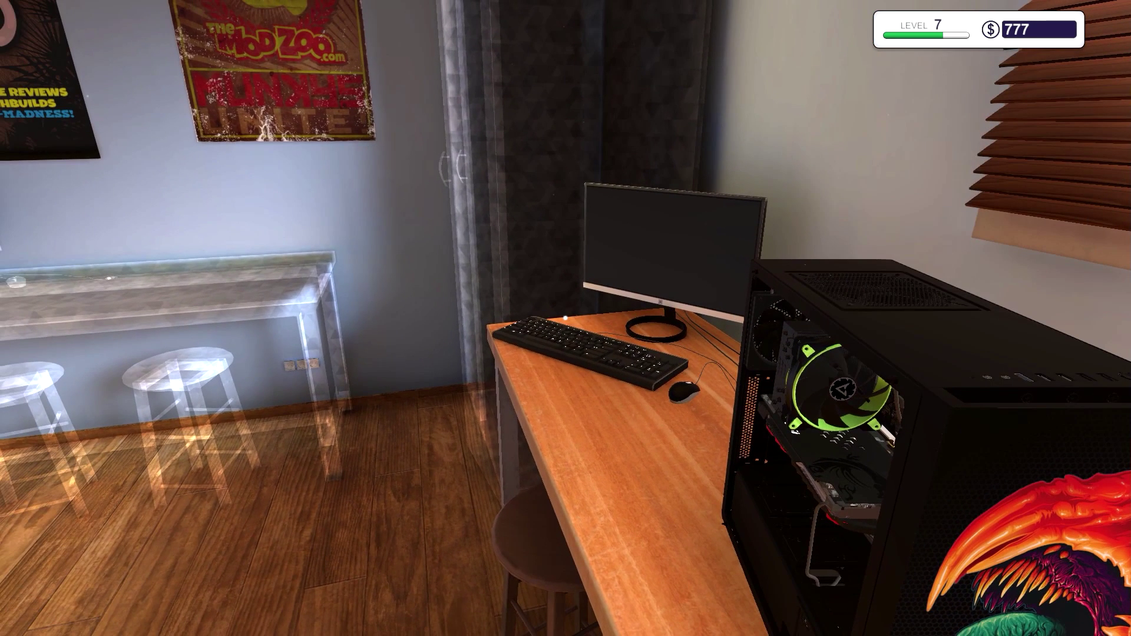
Step: Check the inventory's Memory section, where the removed 8 GB stick shows as broken
key("i")
left_click(284, 342)
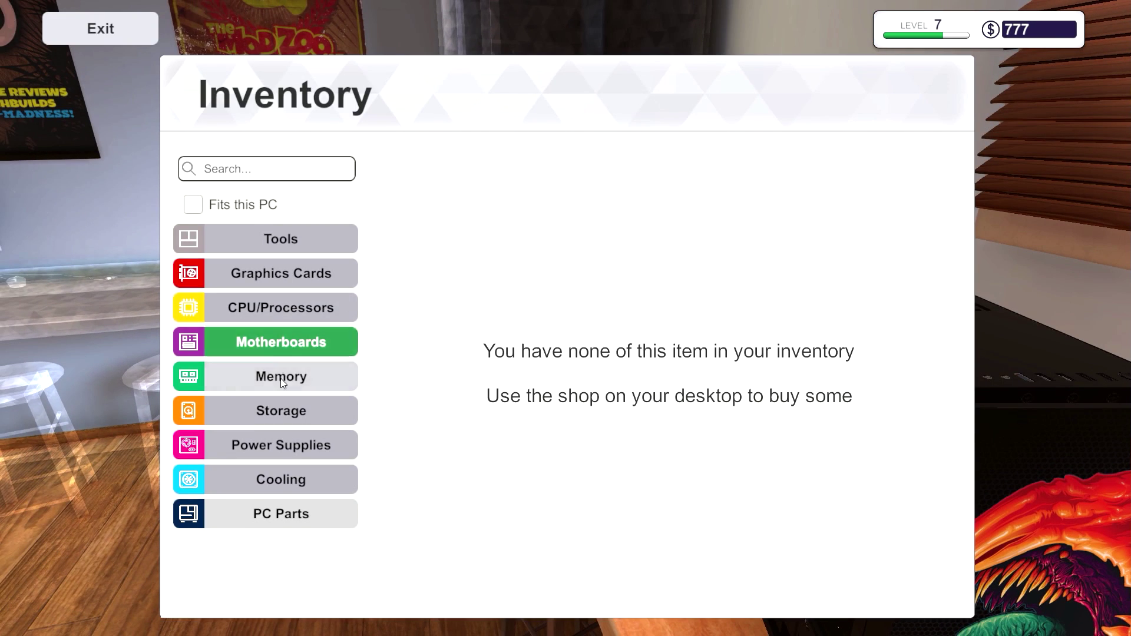
left_click(280, 377)
scroll(632, 438, "down", 3)
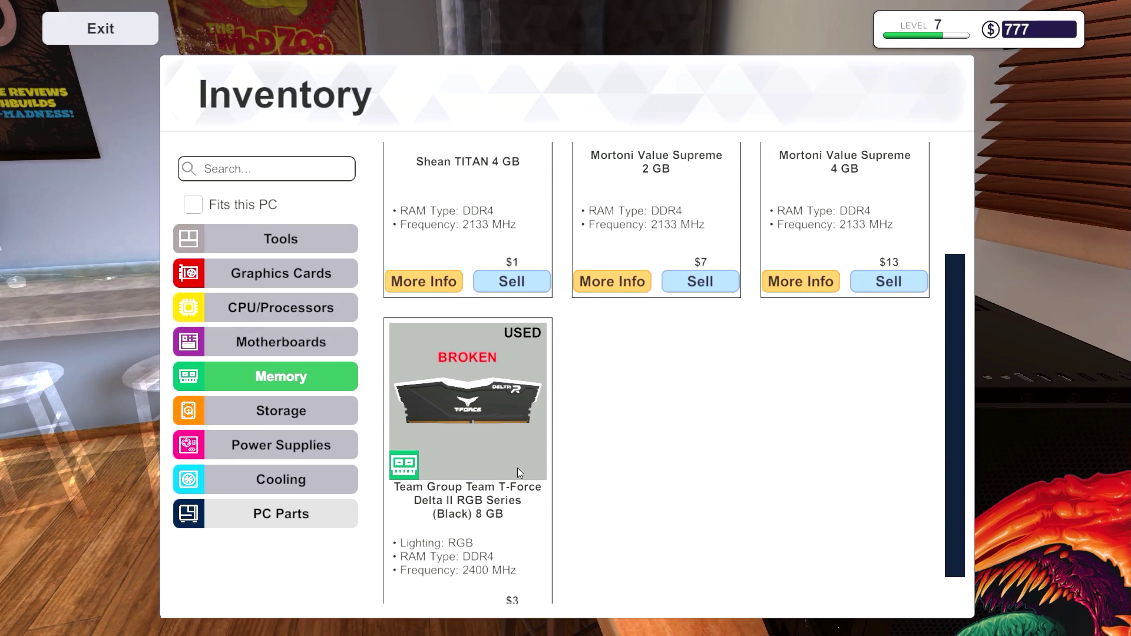
scroll(517, 467, "down", 1)
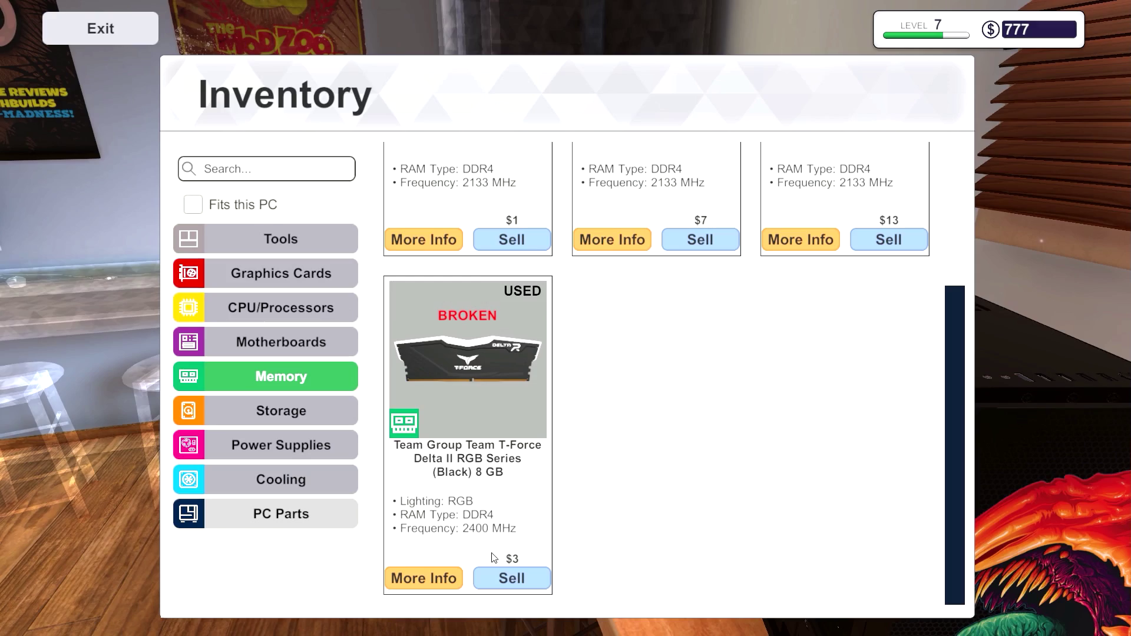
key("Escape")
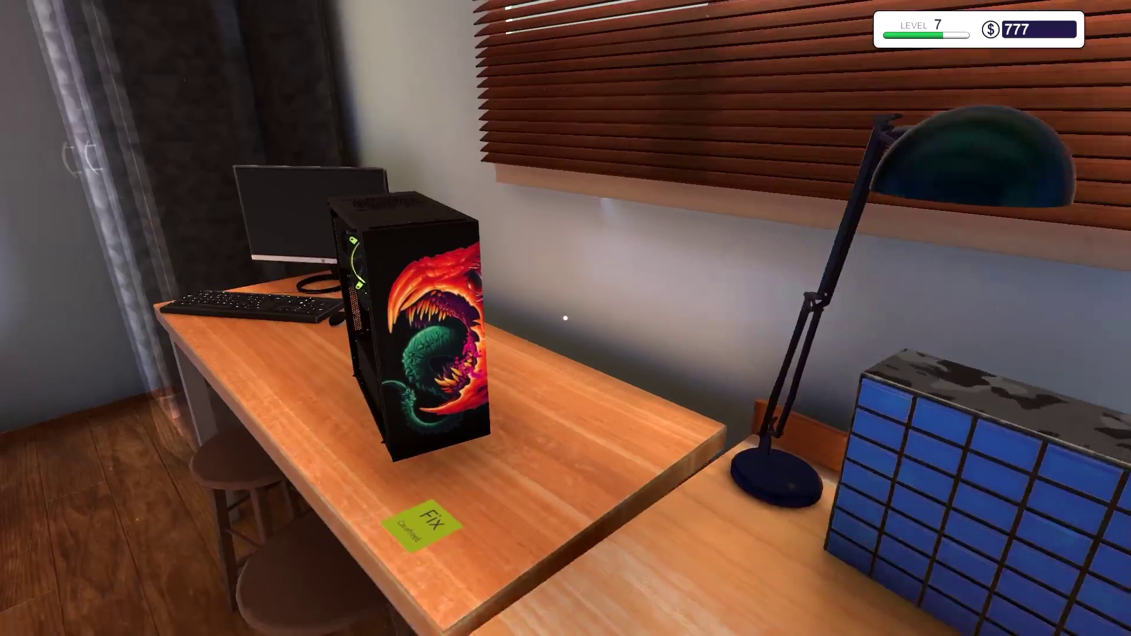
key("i")
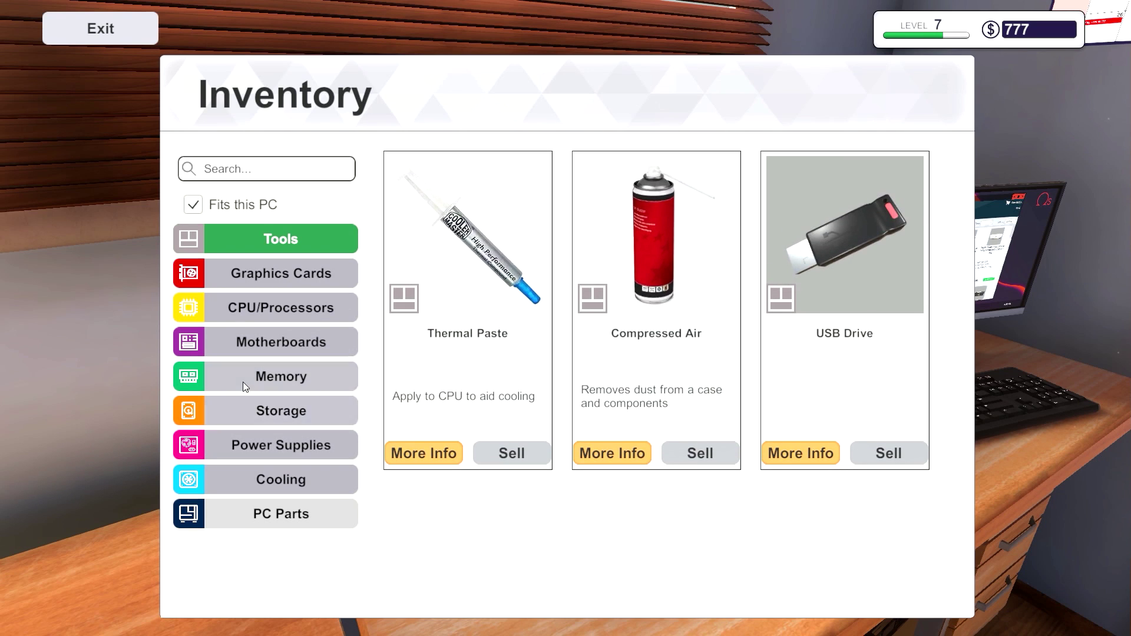
left_click(243, 381)
scroll(519, 579, "down", 3)
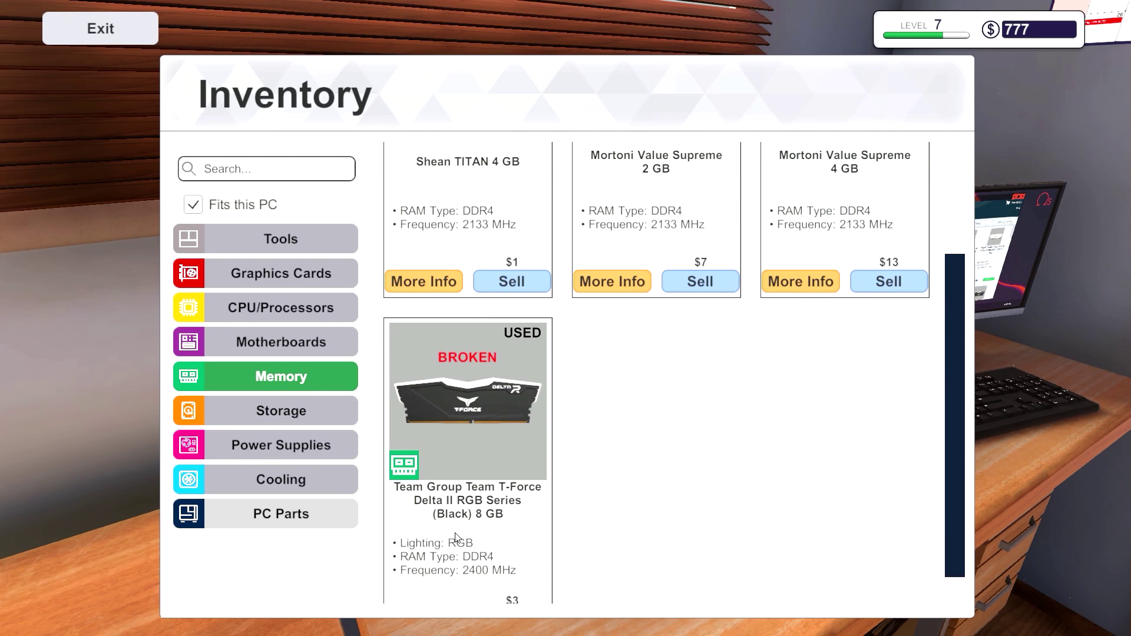
key("Escape")
Step: Add the black 8 GB T-Force Delta II RAM ($95) to the cart and return to the PC
left_click(566, 318)
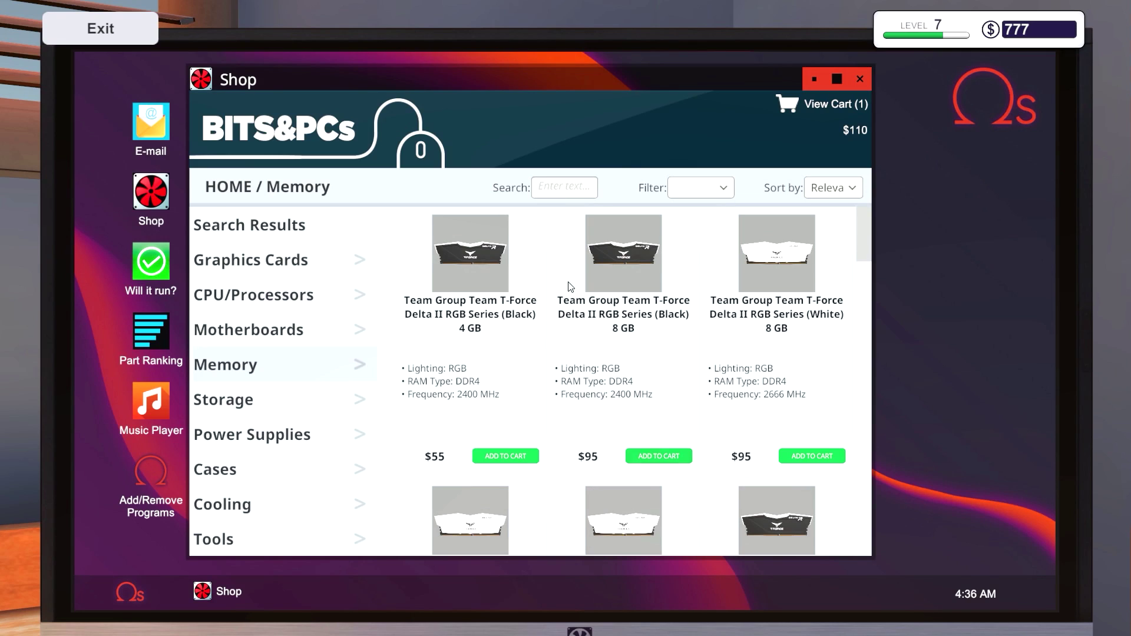
left_click(605, 248)
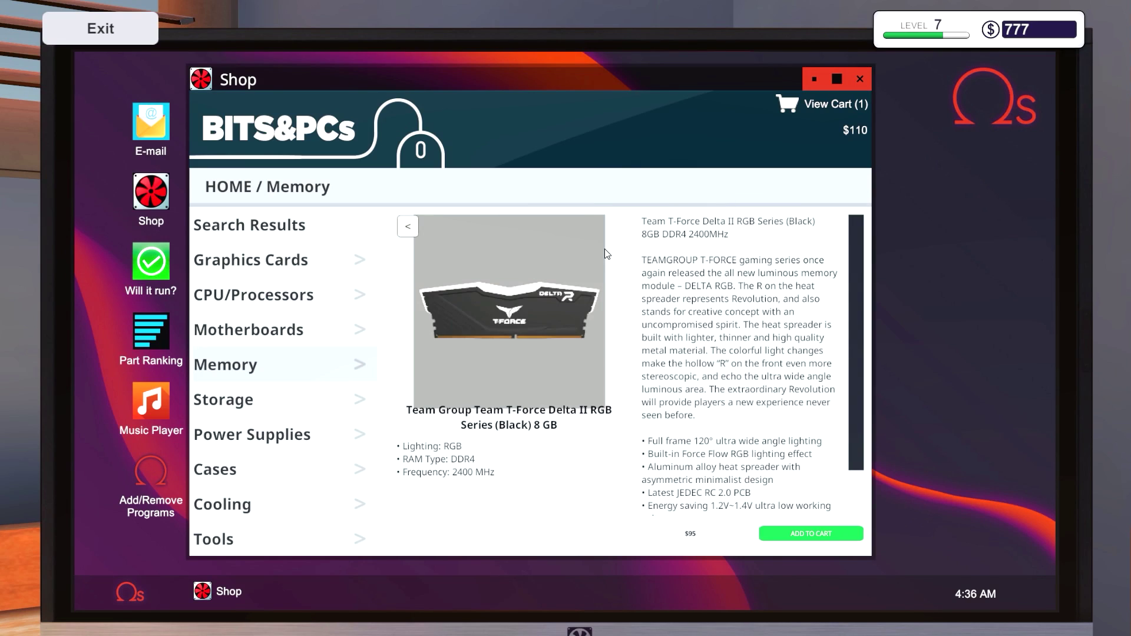
left_click(814, 533)
key("Escape")
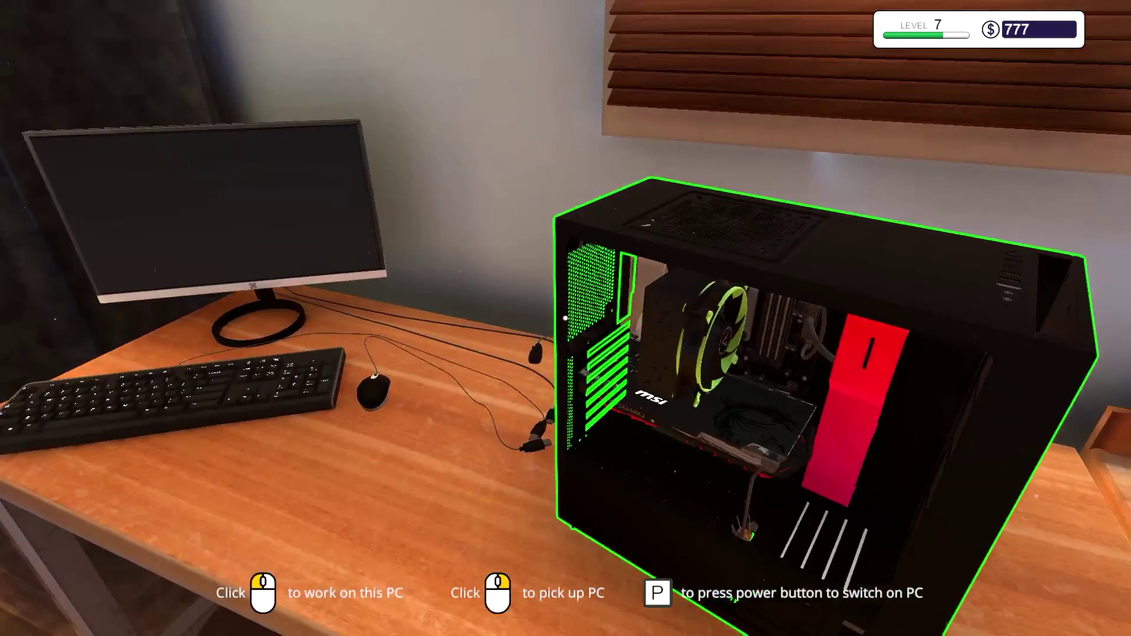
left_click(565, 318)
key("2")
key("Tab")
Step: Unplug the motherboard power cable, pull the CORSAIR TX-M power supply, and exit the build view
left_click_drag(571, 304, 441, 309)
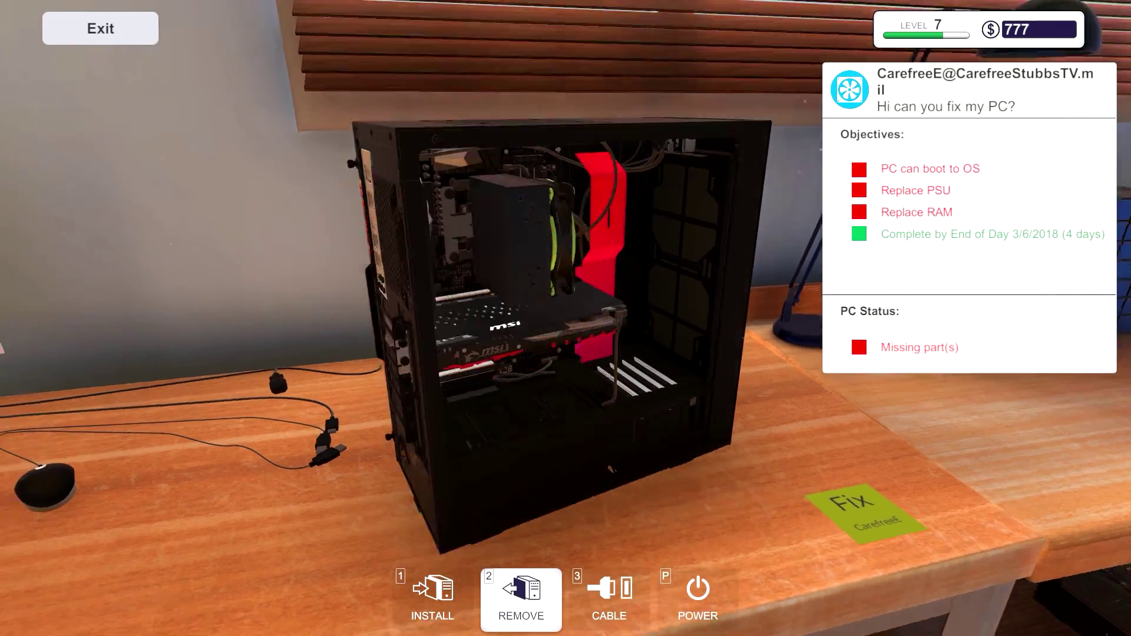
left_click_drag(452, 493, 563, 530)
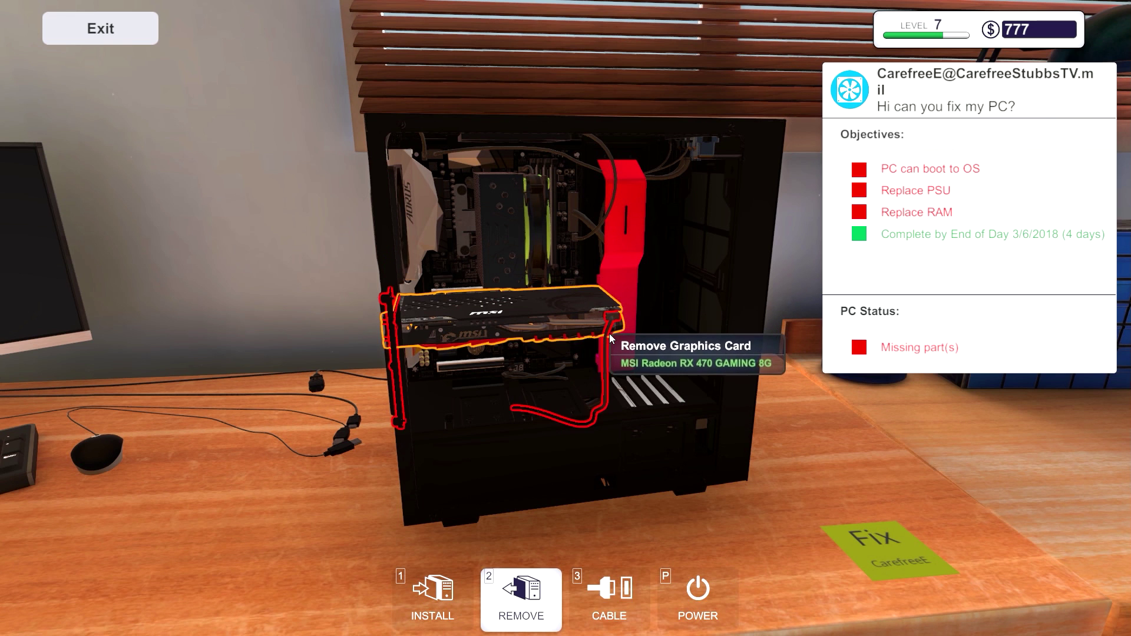
left_click(601, 208)
left_click_drag(499, 266, 361, 401)
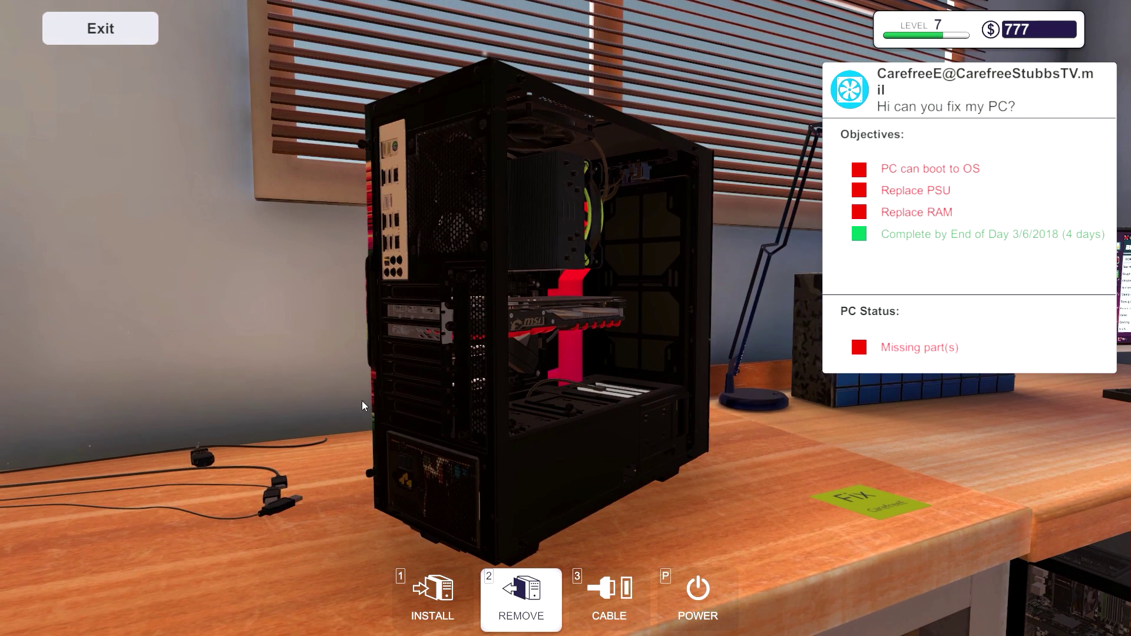
left_click(424, 501)
left_click_drag(423, 501, 553, 422)
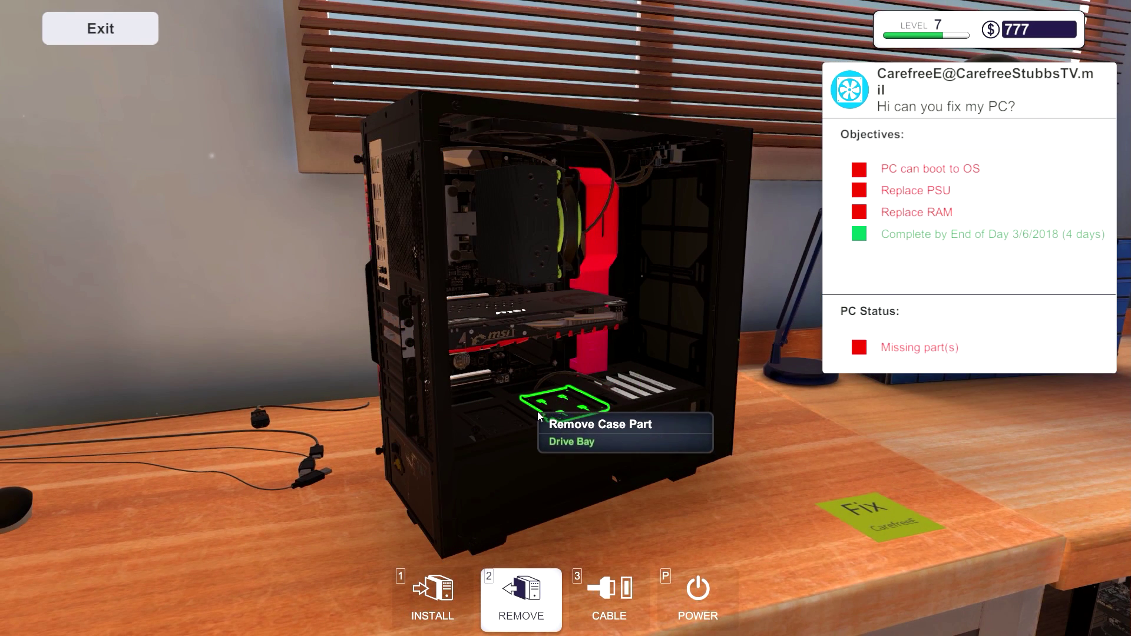
left_click_drag(593, 353, 630, 216)
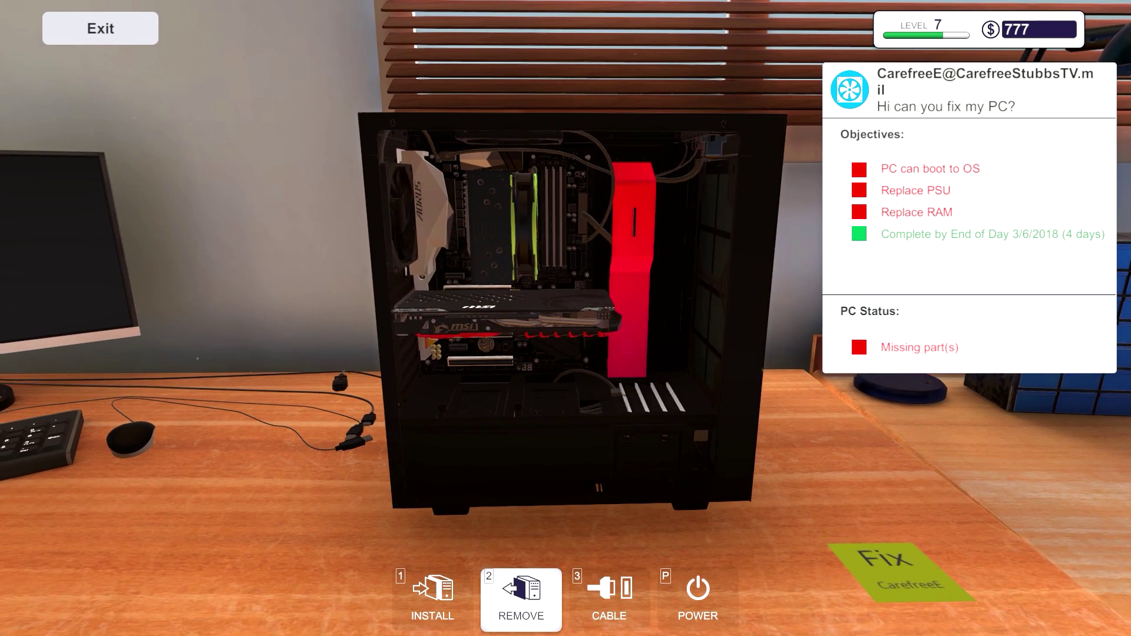
left_click(594, 221)
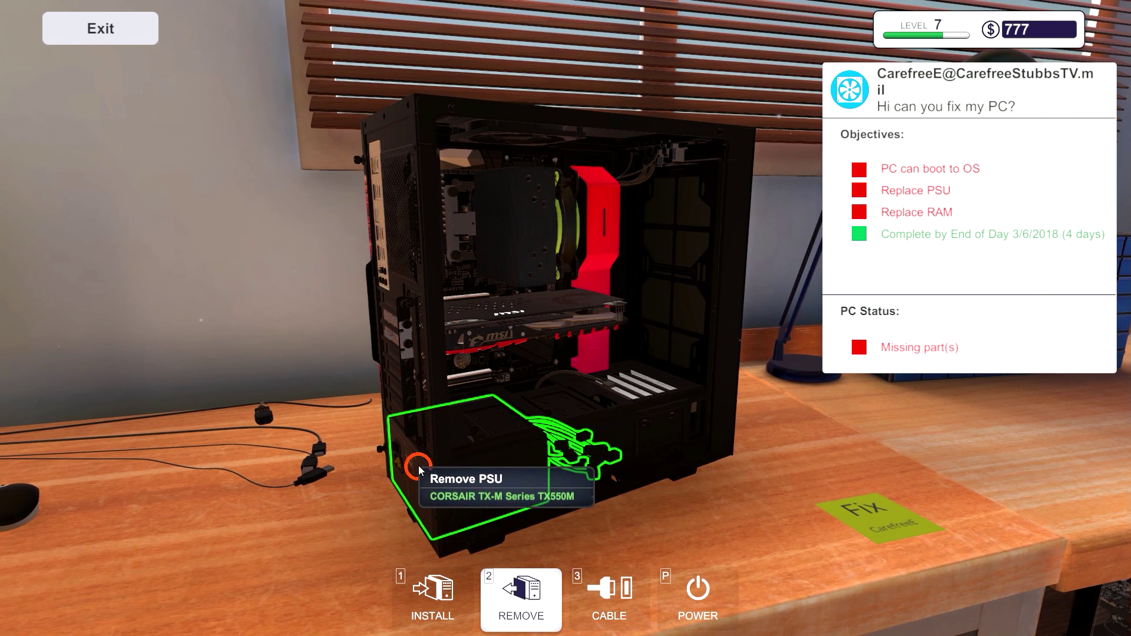
left_click(417, 465)
key("Escape")
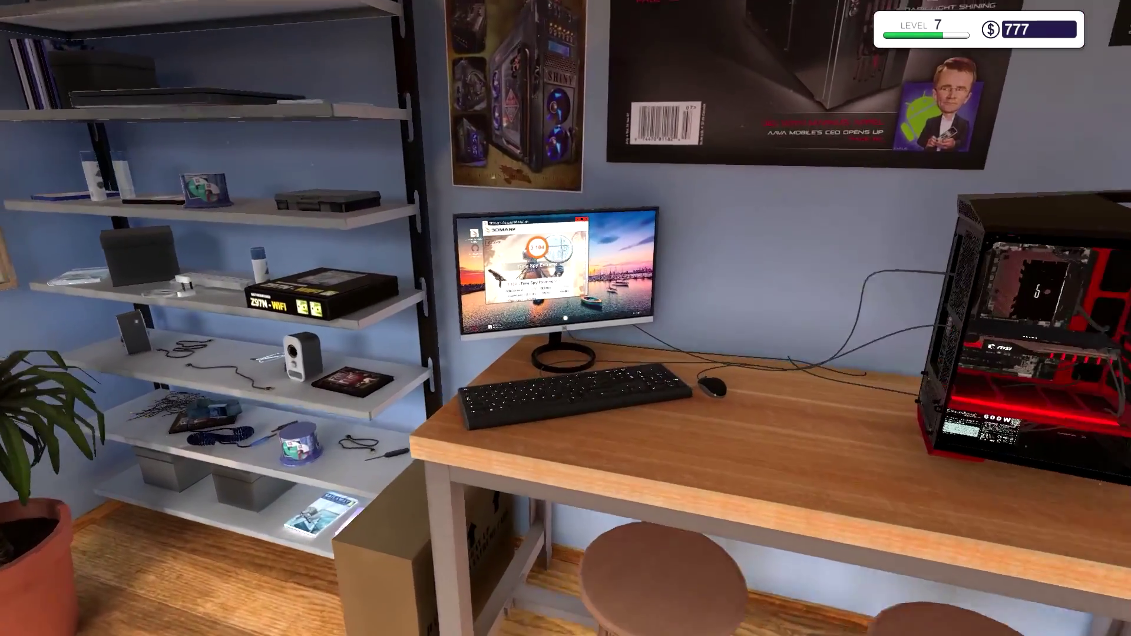
Step: Review the benchmark results and fit the used Side Panel onto the upgraded PC
left_click(565, 318)
key("Escape")
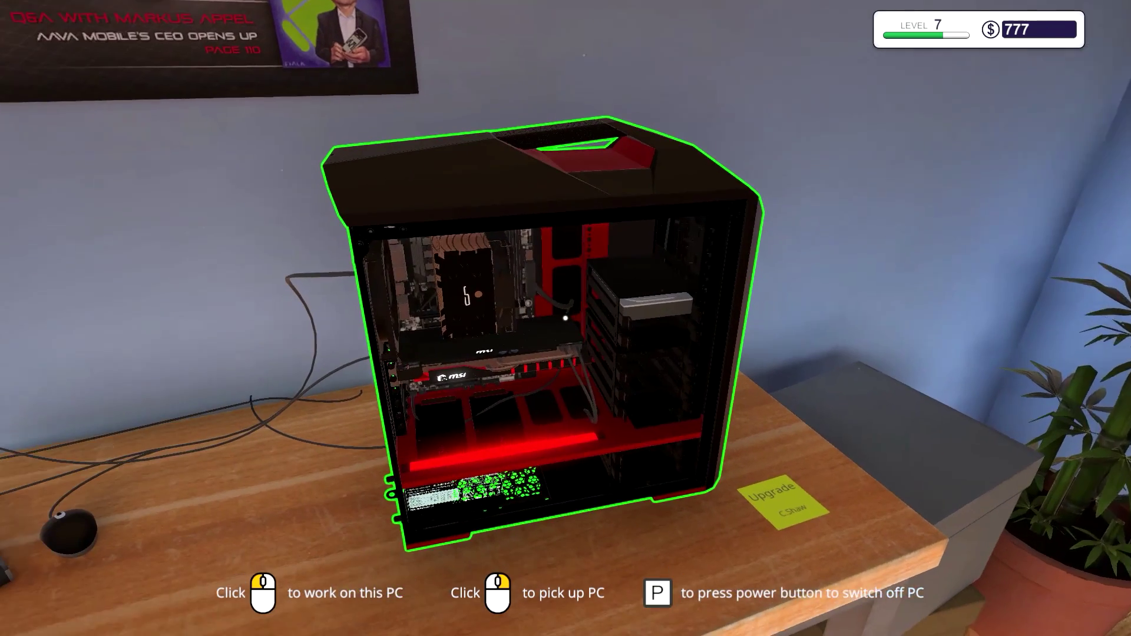
left_click(566, 318)
left_click(430, 583)
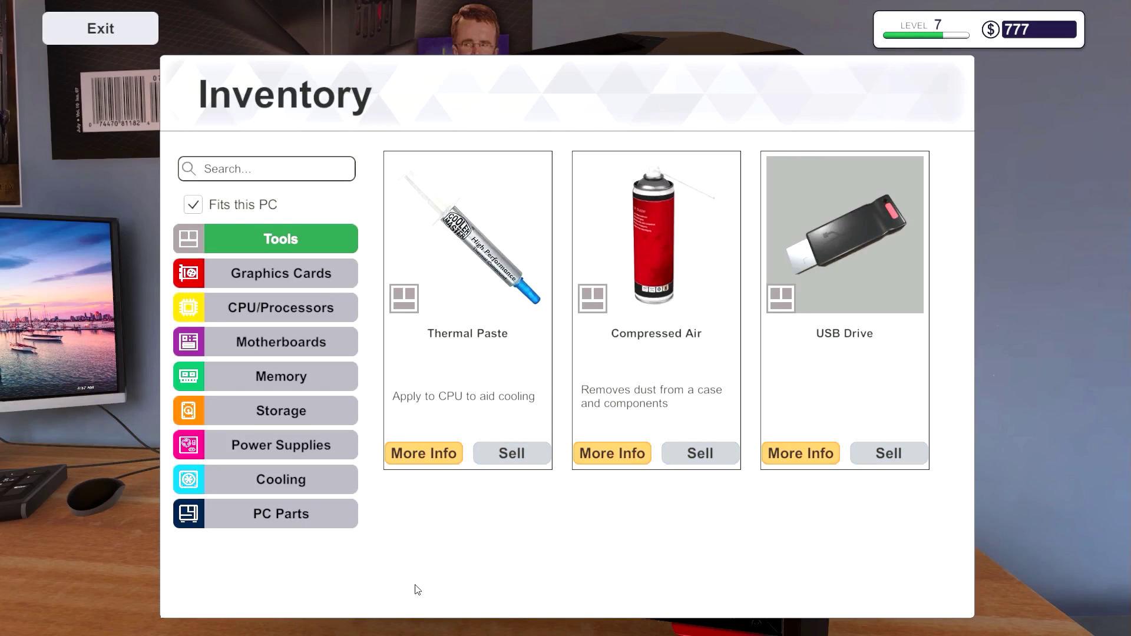
left_click(281, 512)
left_click(466, 234)
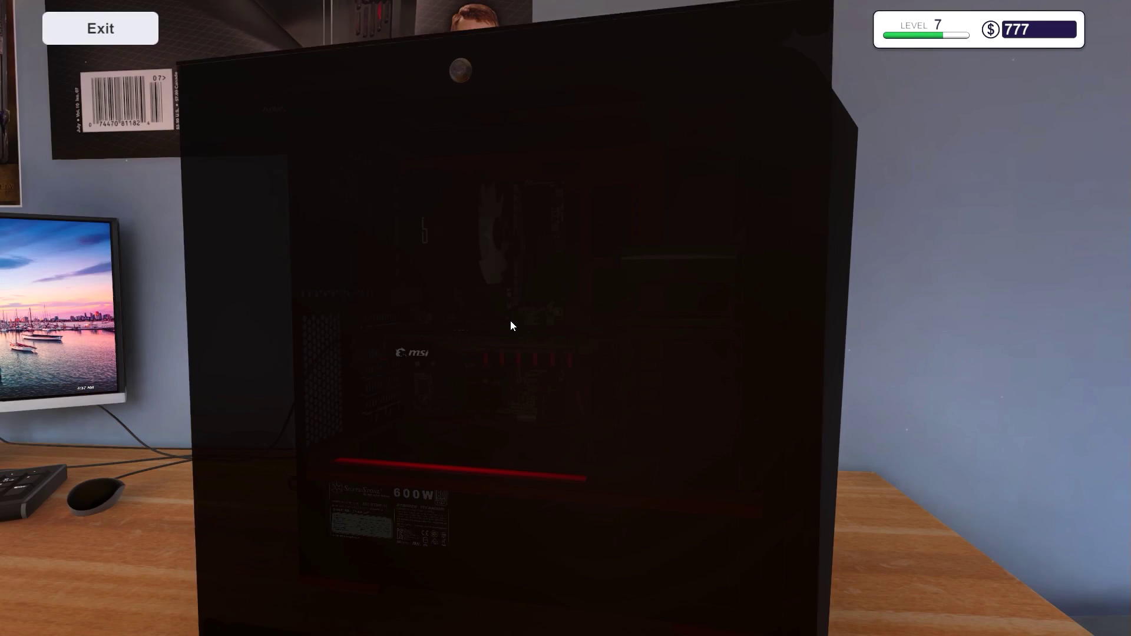
left_click(516, 128)
left_click(432, 601)
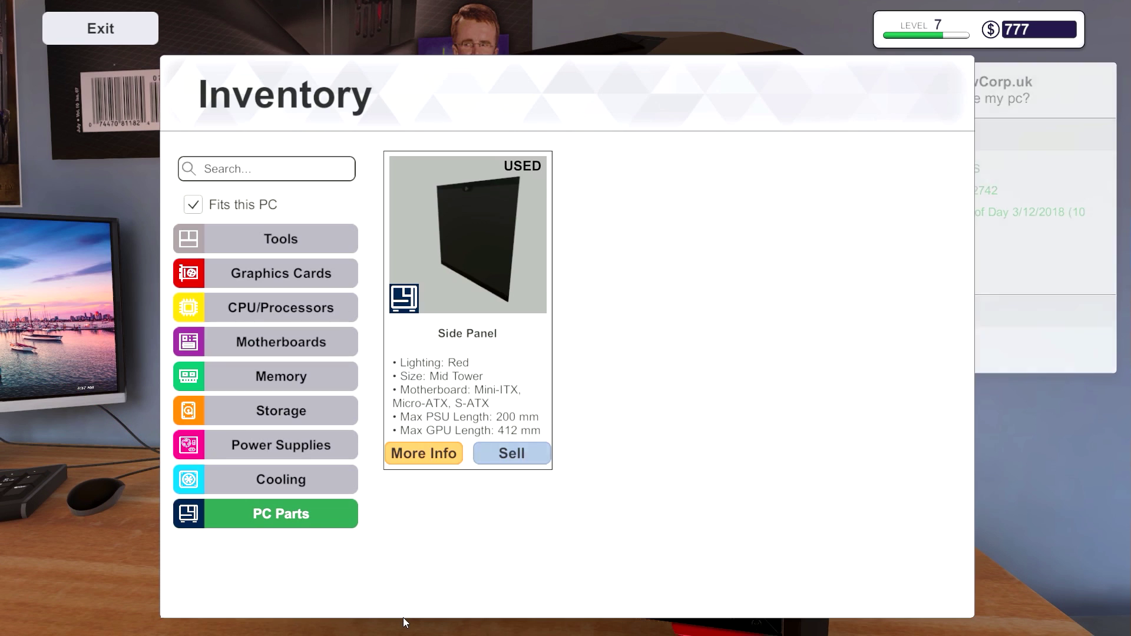
left_click(476, 274)
left_click(521, 226)
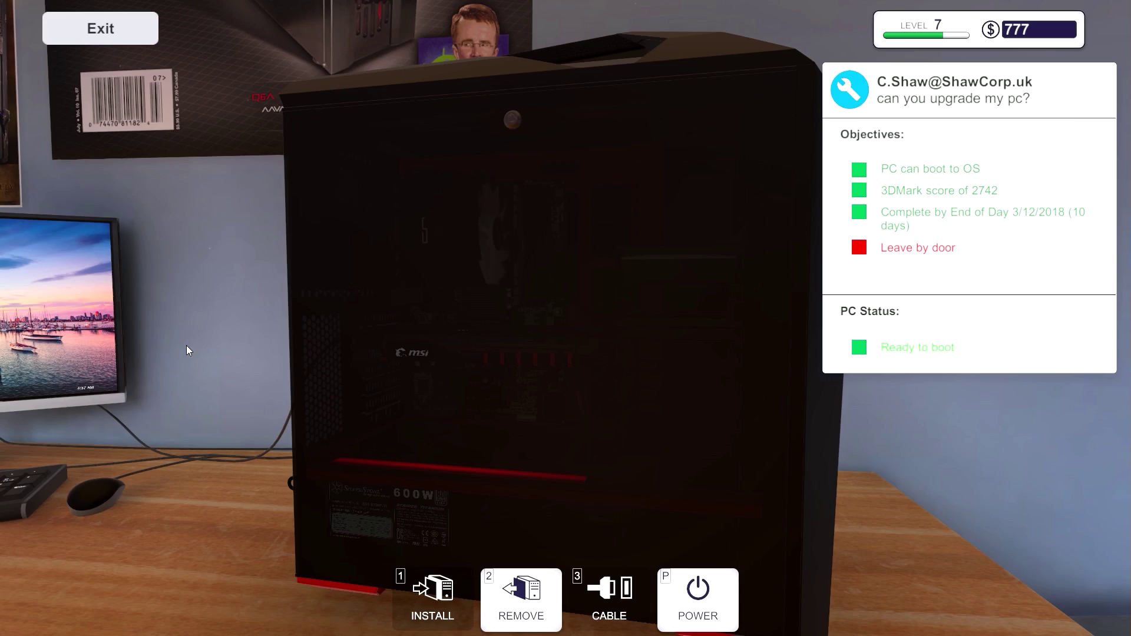
Step: Carry C.Shaw's finished PC to the hallway and swap it at the drop-off box
key("Escape")
right_click(566, 319)
key("w")
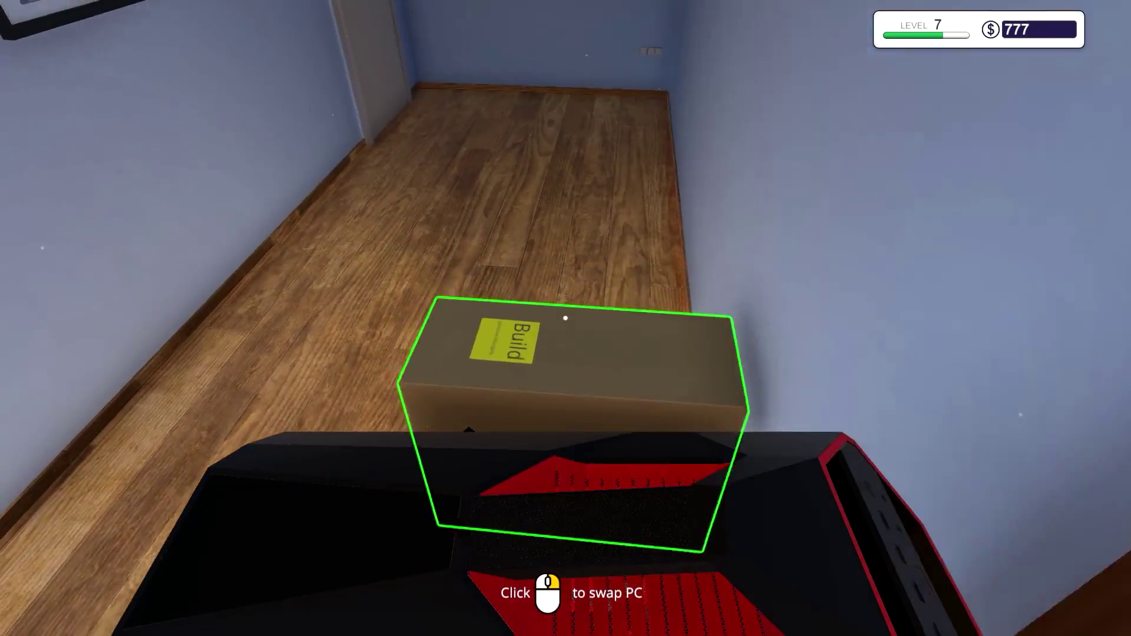
left_click(565, 318)
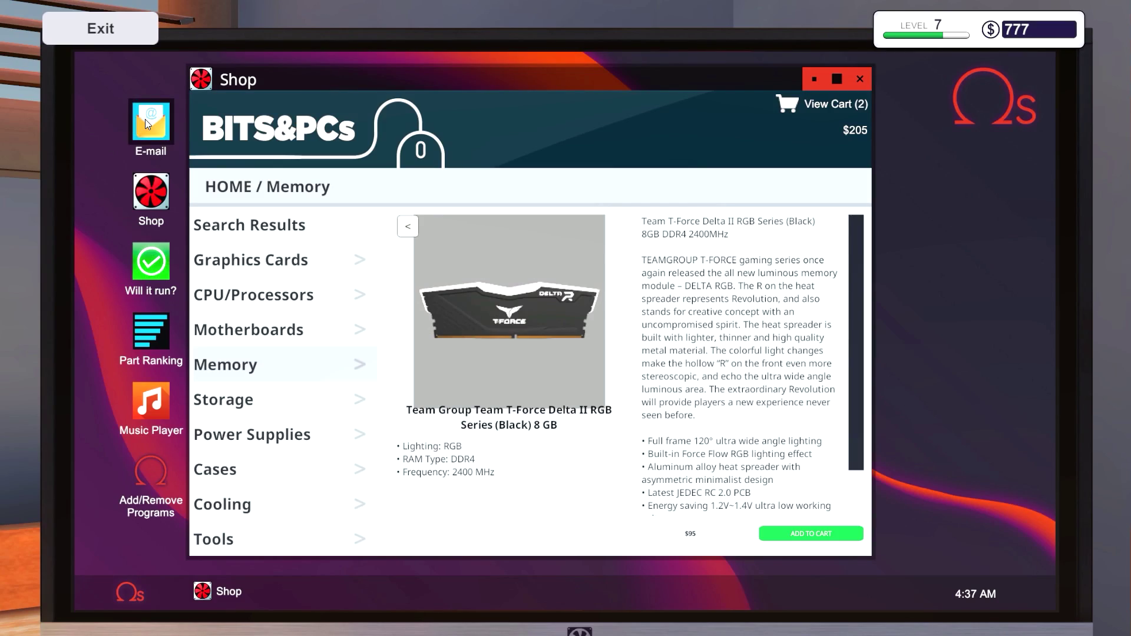
Step: Read through the inbox emails: parts announcements, PC Problems and the bespoke job
left_click(146, 120)
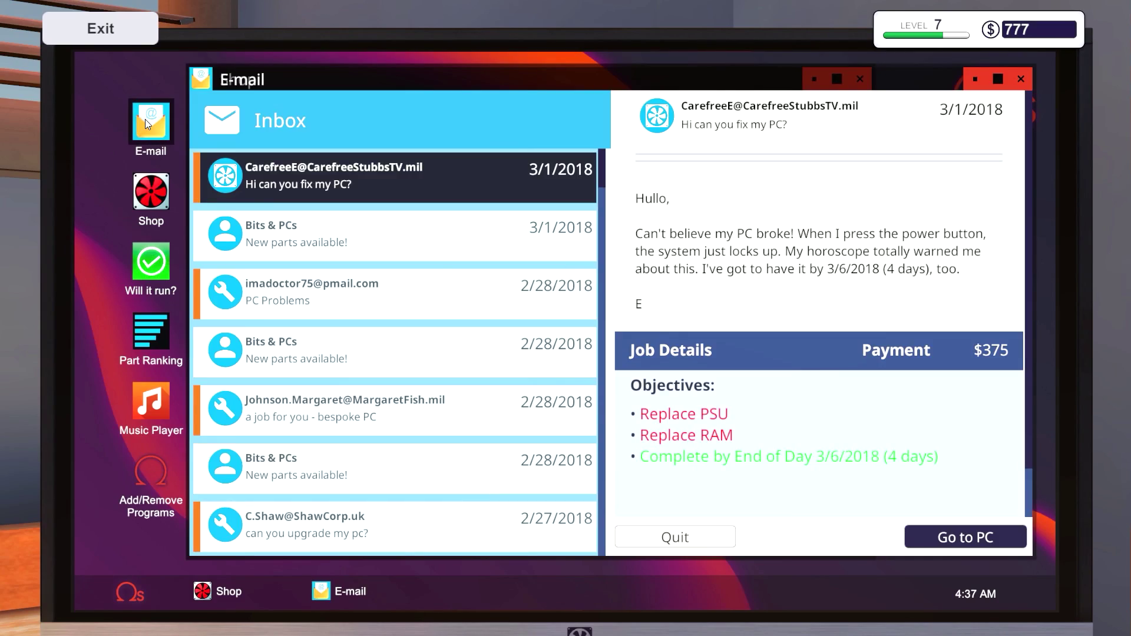
left_click(347, 230)
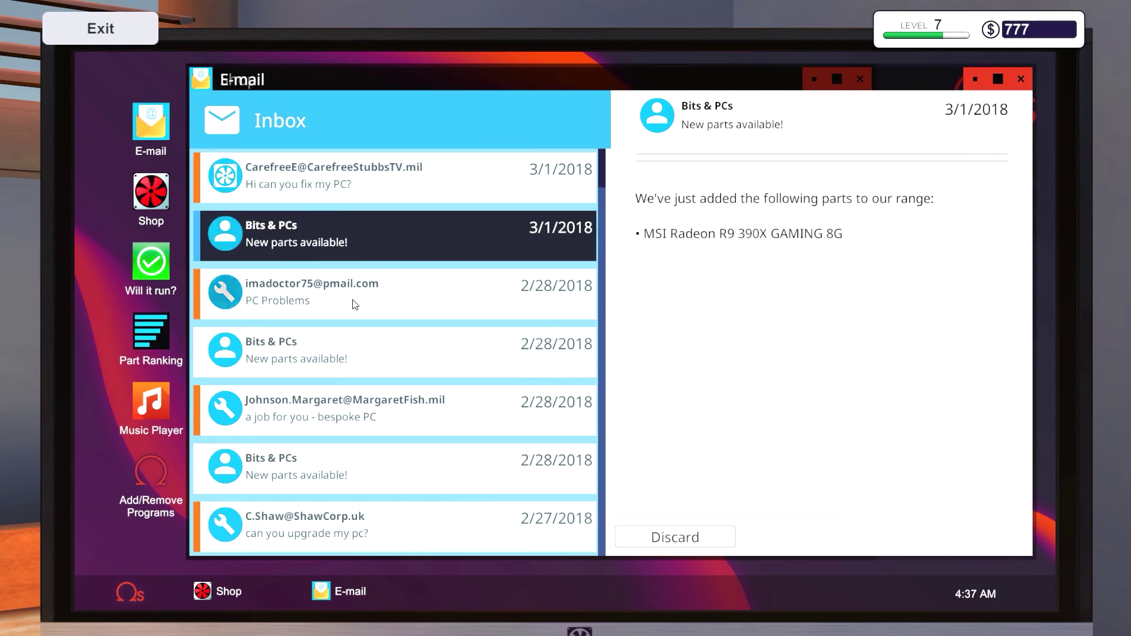
left_click(352, 291)
left_click(347, 350)
left_click(362, 407)
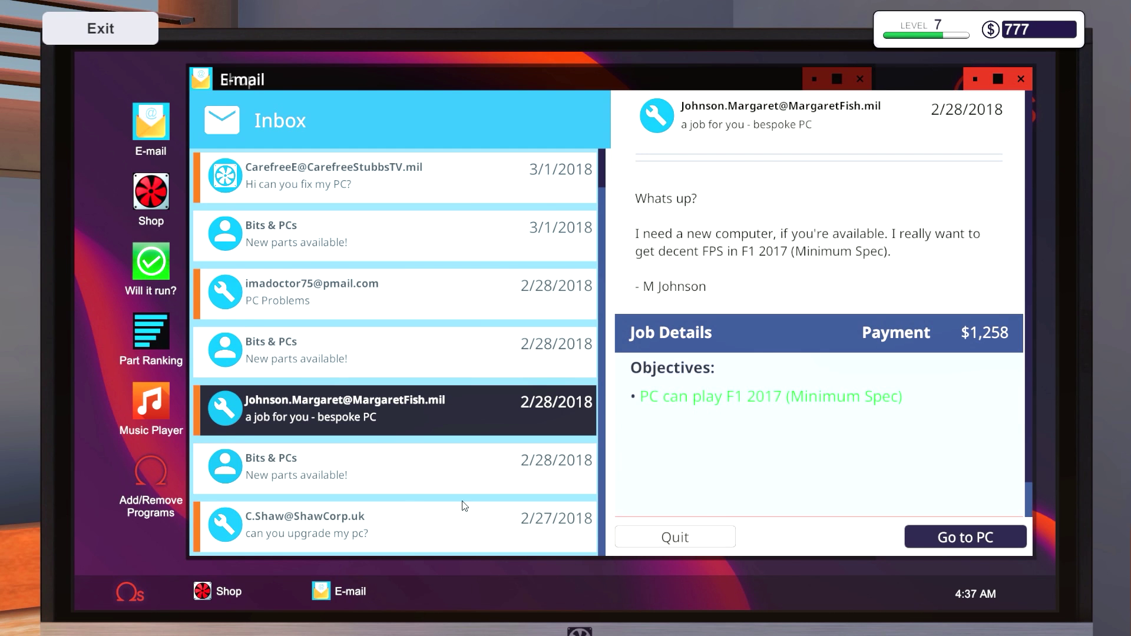
left_click(400, 463)
scroll(408, 423, "down", 1)
Step: Collect the $320 upgrade payment and accept the 3287-score upgrade job
left_click(406, 464)
scroll(415, 465, "down", 3)
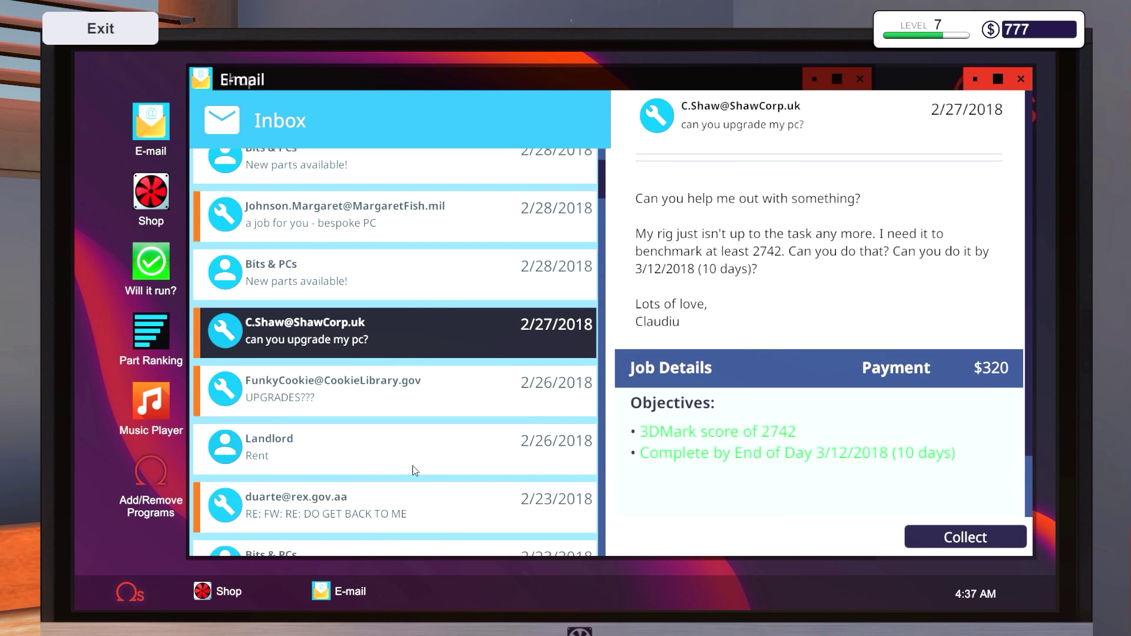
left_click(970, 541)
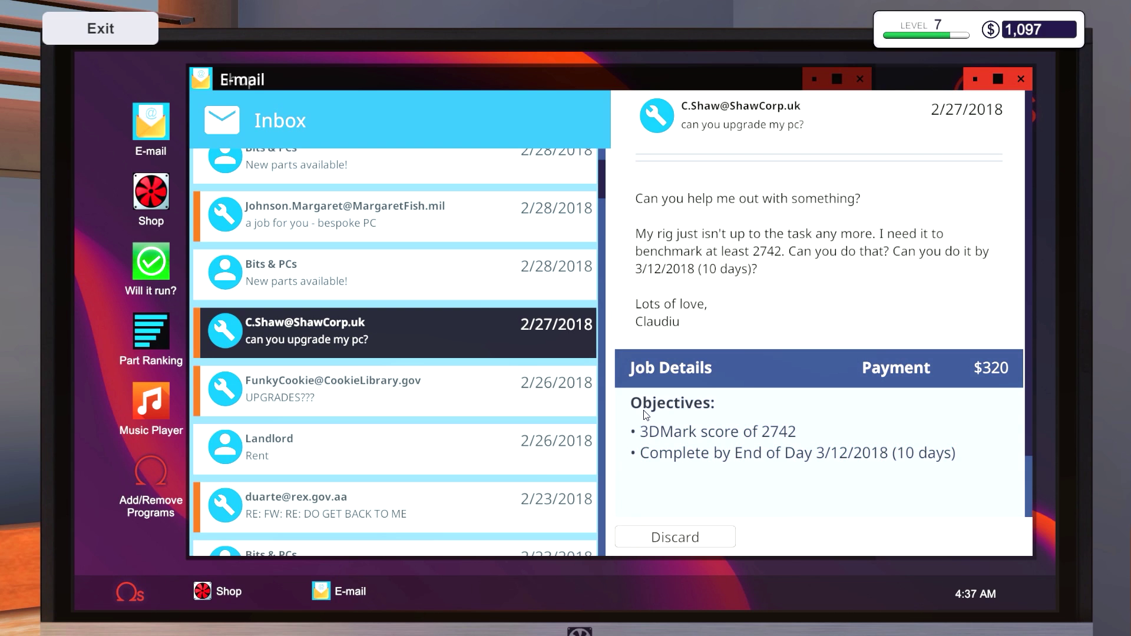
scroll(474, 325, "up", 5)
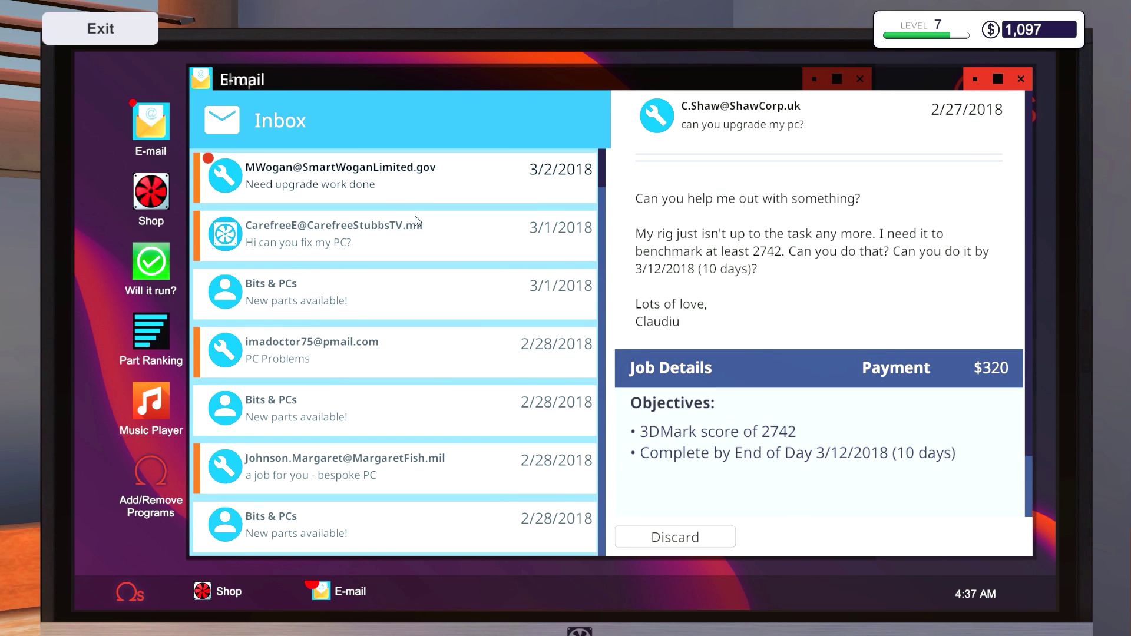
left_click(405, 195)
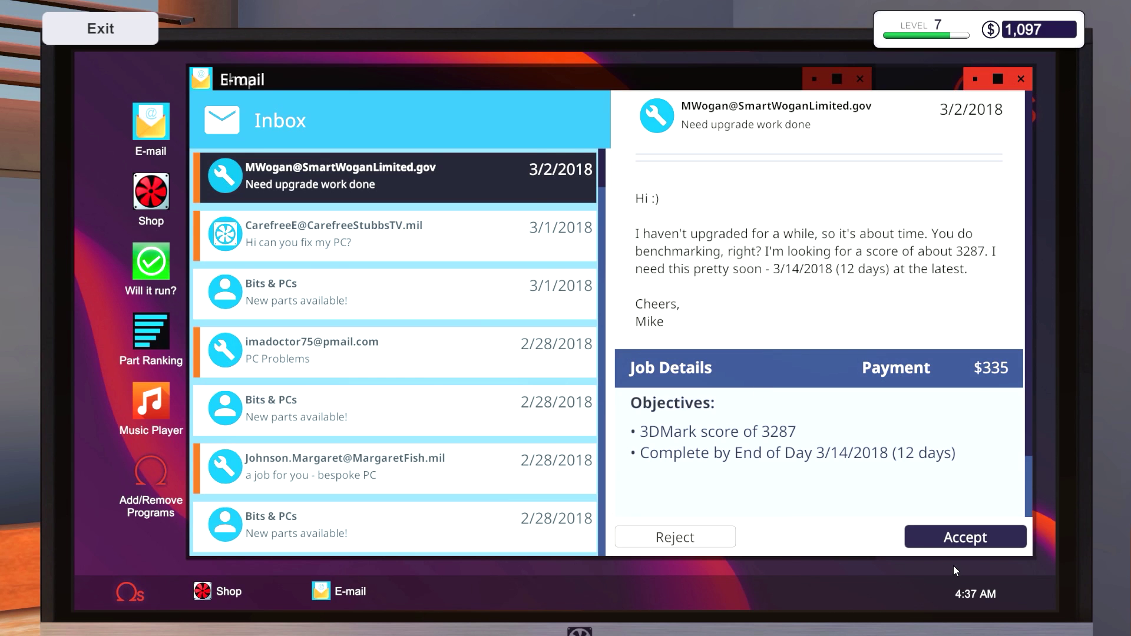
left_click(972, 546)
left_click(306, 224)
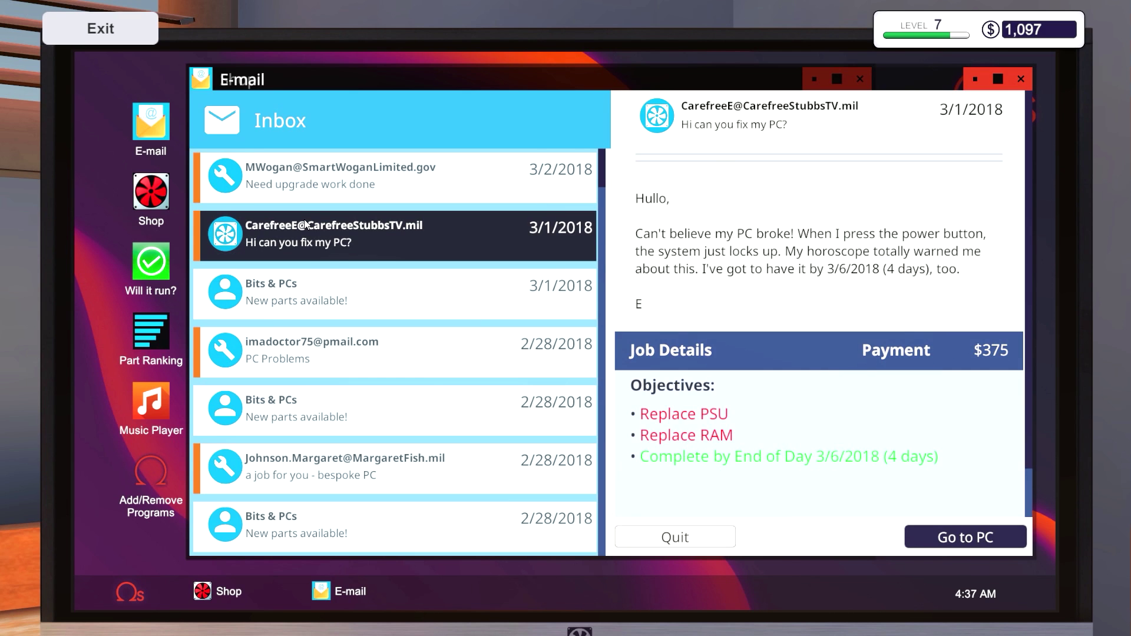
left_click(311, 289)
left_click(323, 345)
left_click(323, 405)
scroll(365, 437, "down", 1)
left_click(365, 437)
left_click(365, 491)
scroll(366, 468, "down", 1)
scroll(375, 448, "down", 1)
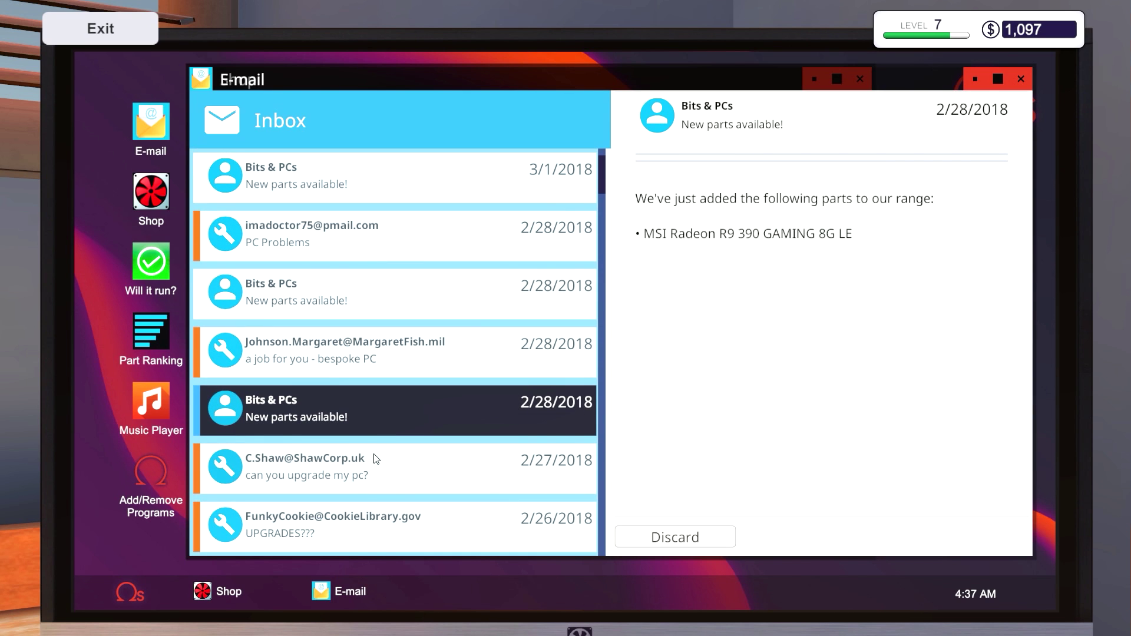
left_click(365, 373)
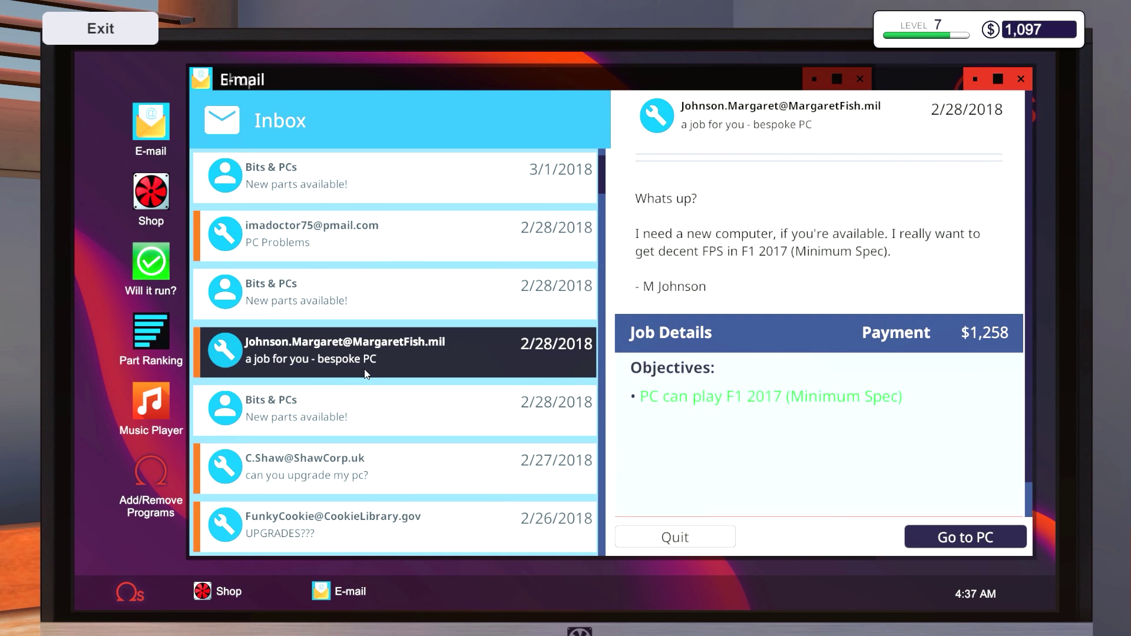
Step: Set Johnson.Margaret's bespoke PC on the desk, boot it with P, and leave it in the hallway
left_click(919, 548)
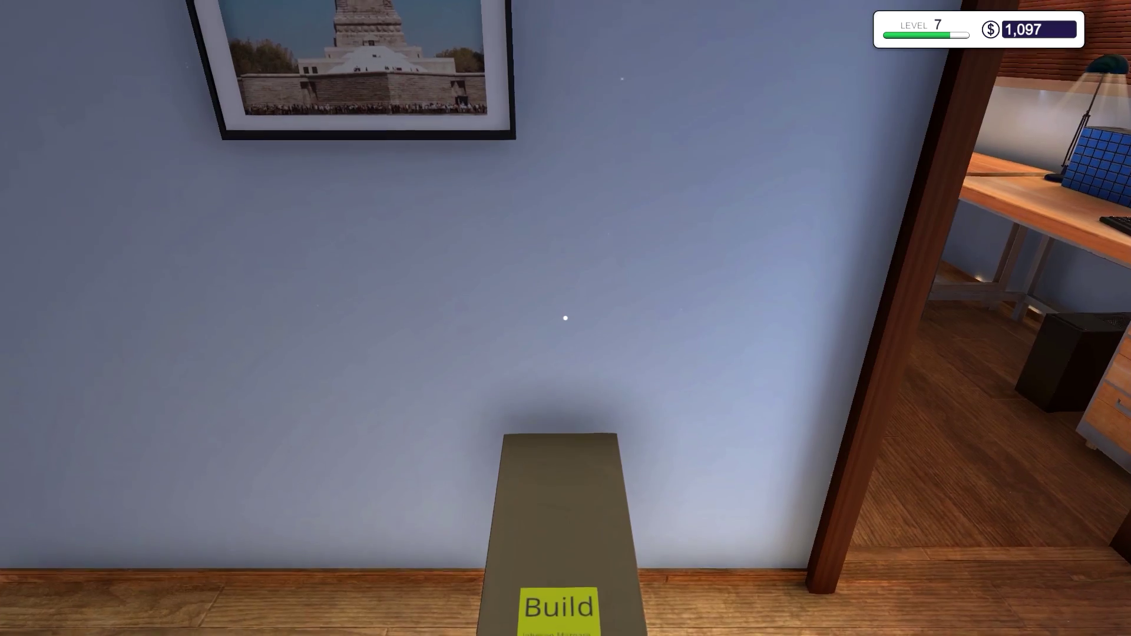
left_click(565, 318)
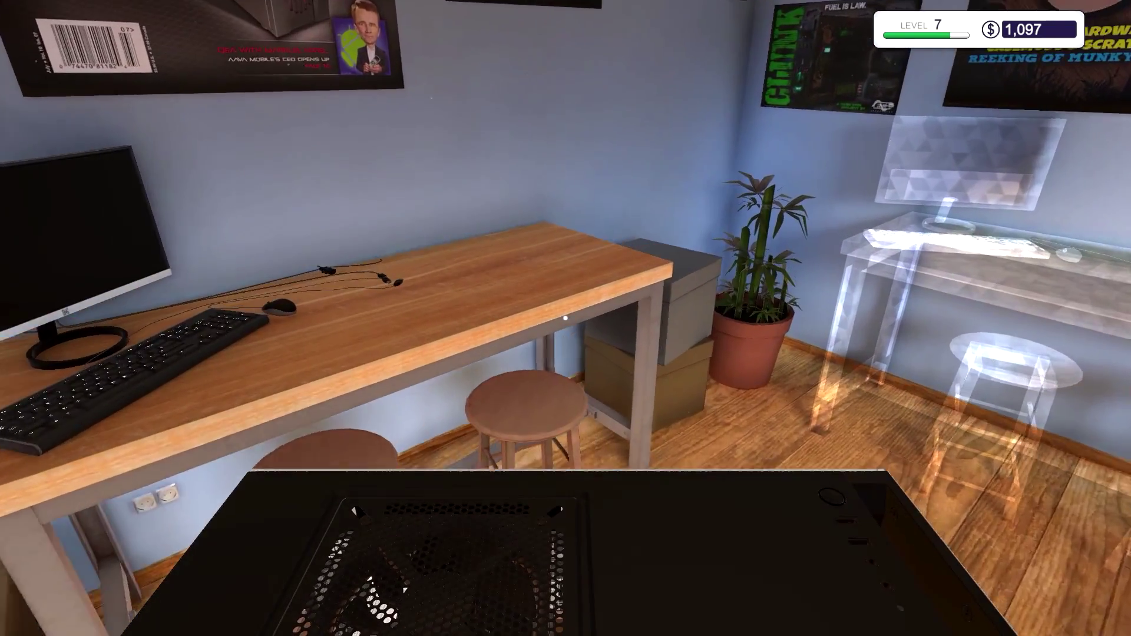
left_click(566, 318)
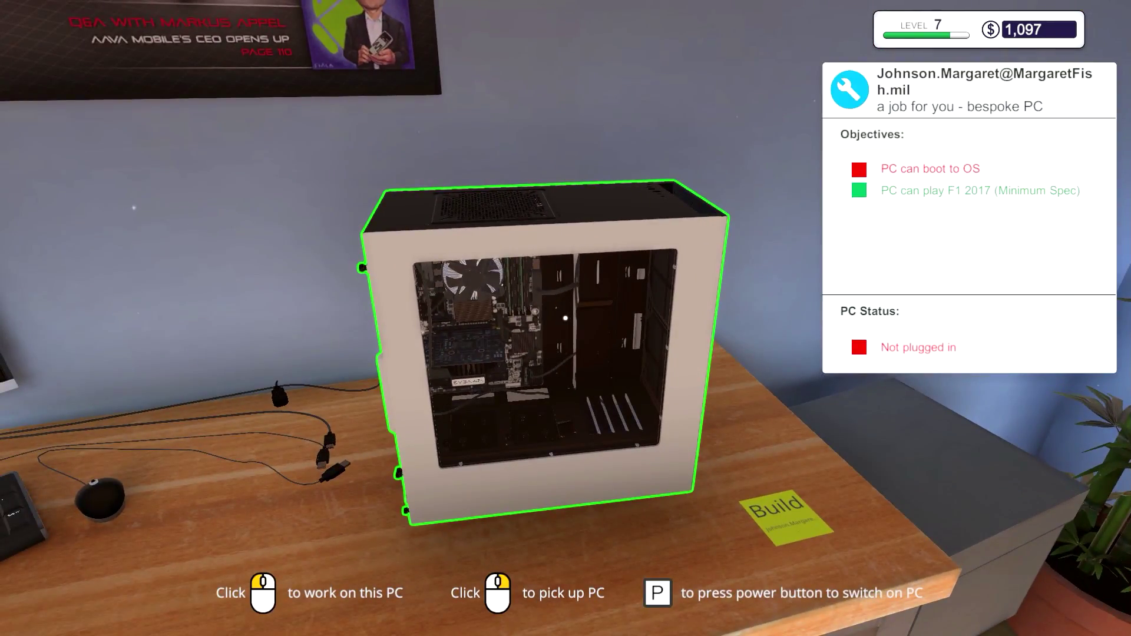
key("p")
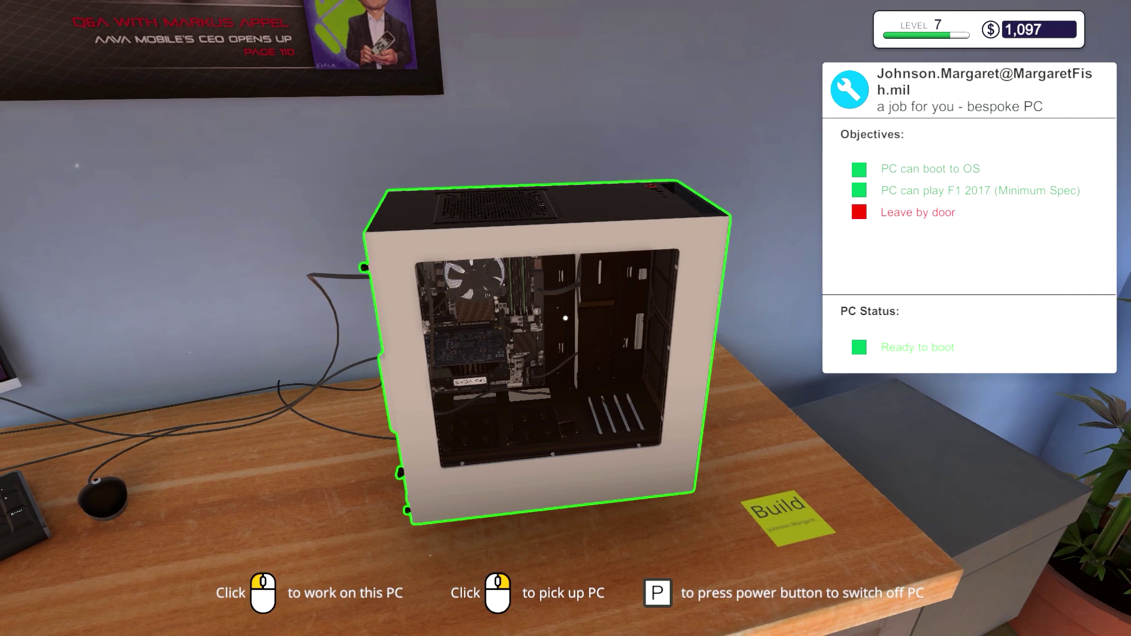
right_click(565, 318)
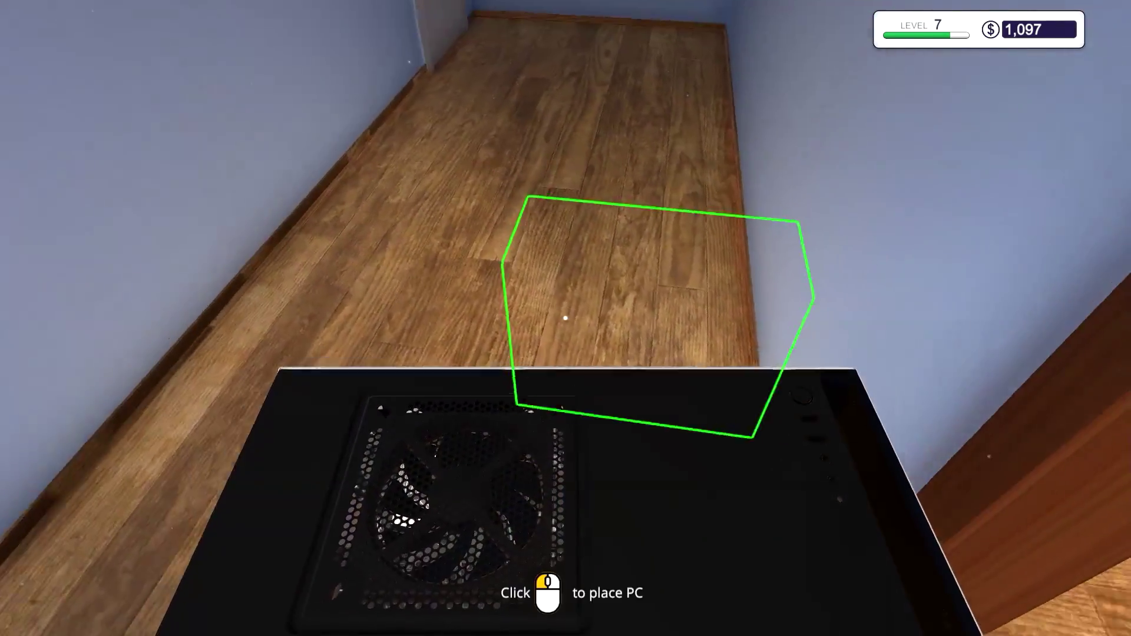
left_click(566, 318)
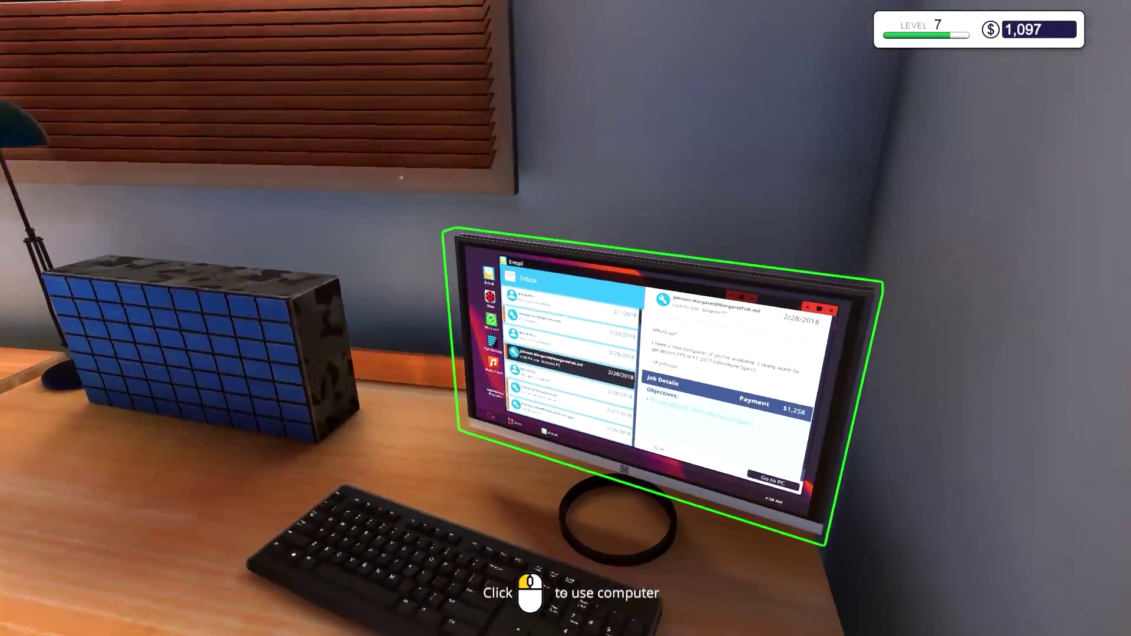
Step: Collect the bespoke job payment and accept the $250 CPU upgrade job
left_click(565, 318)
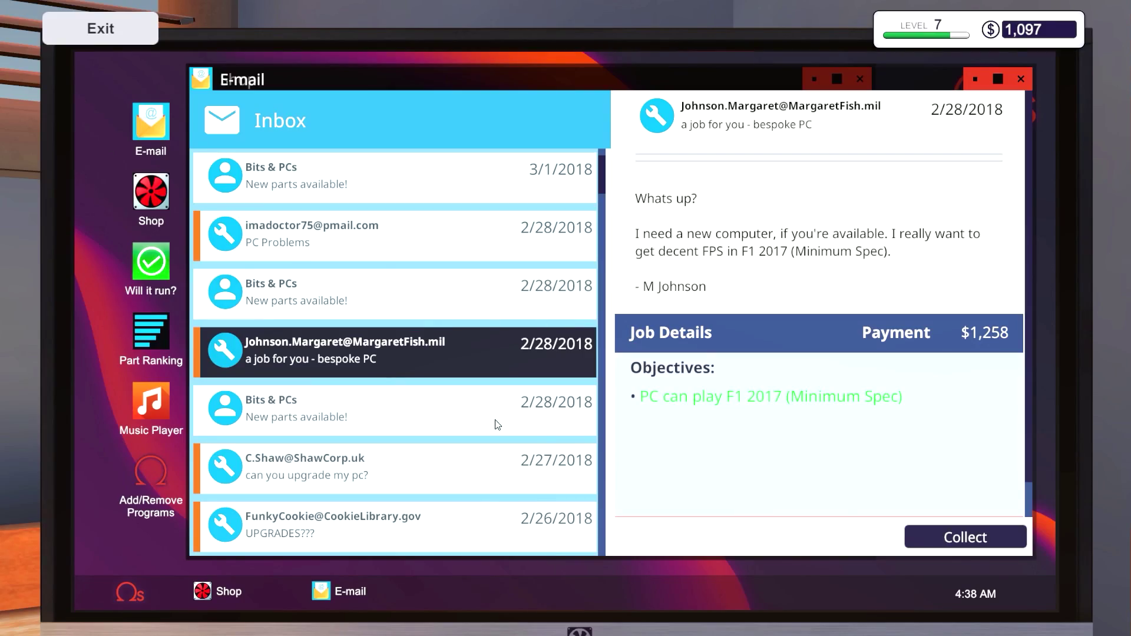
left_click(977, 548)
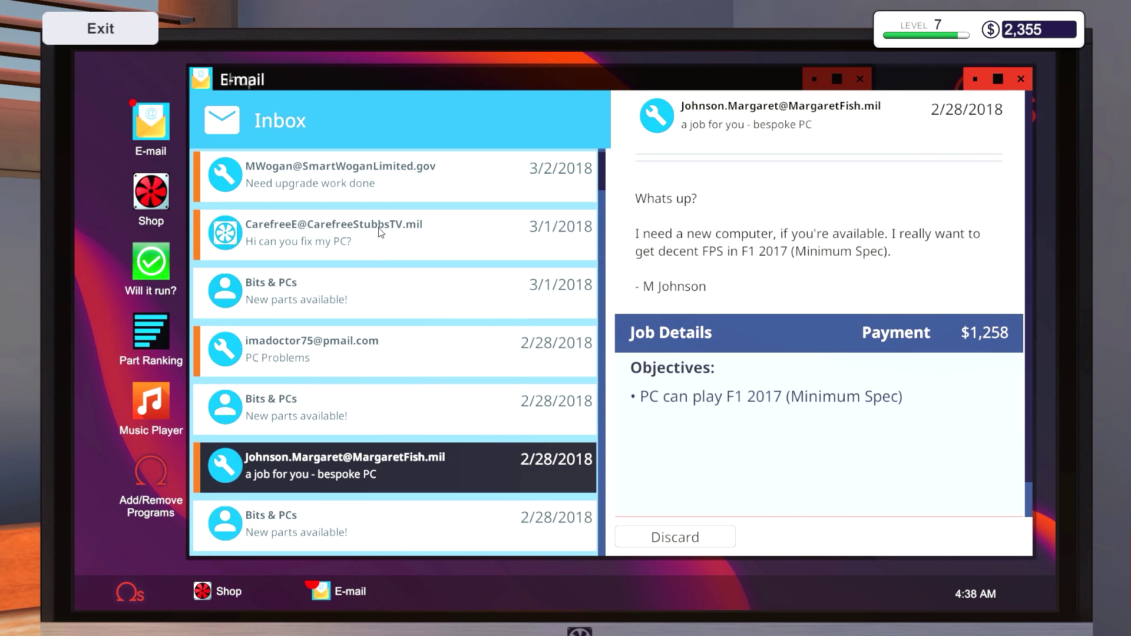
left_click(383, 185)
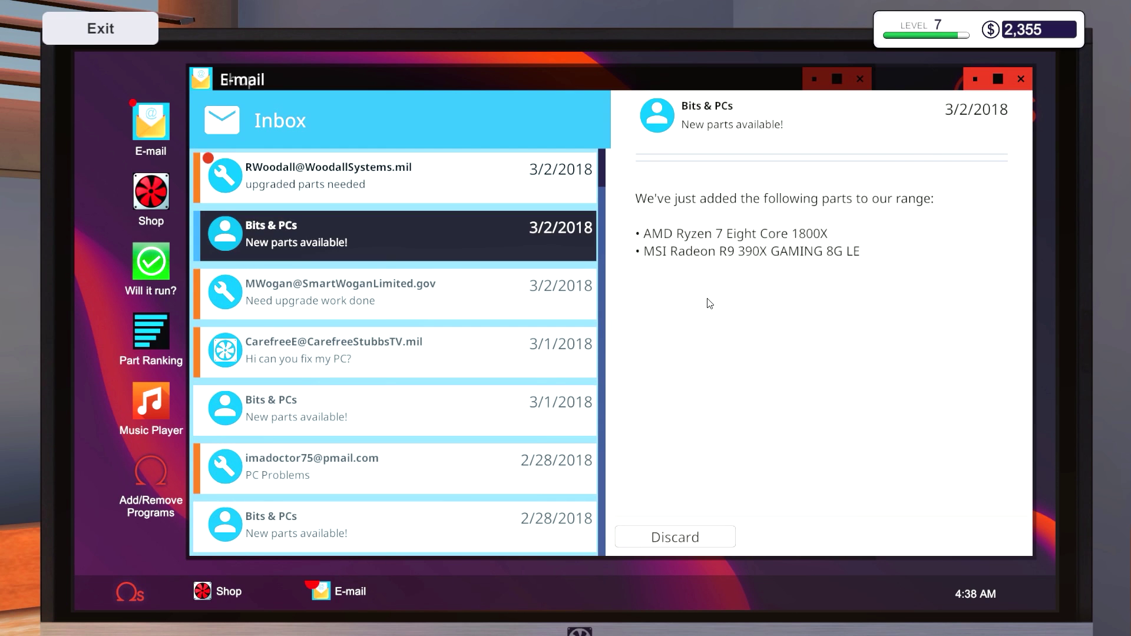
left_click(519, 184)
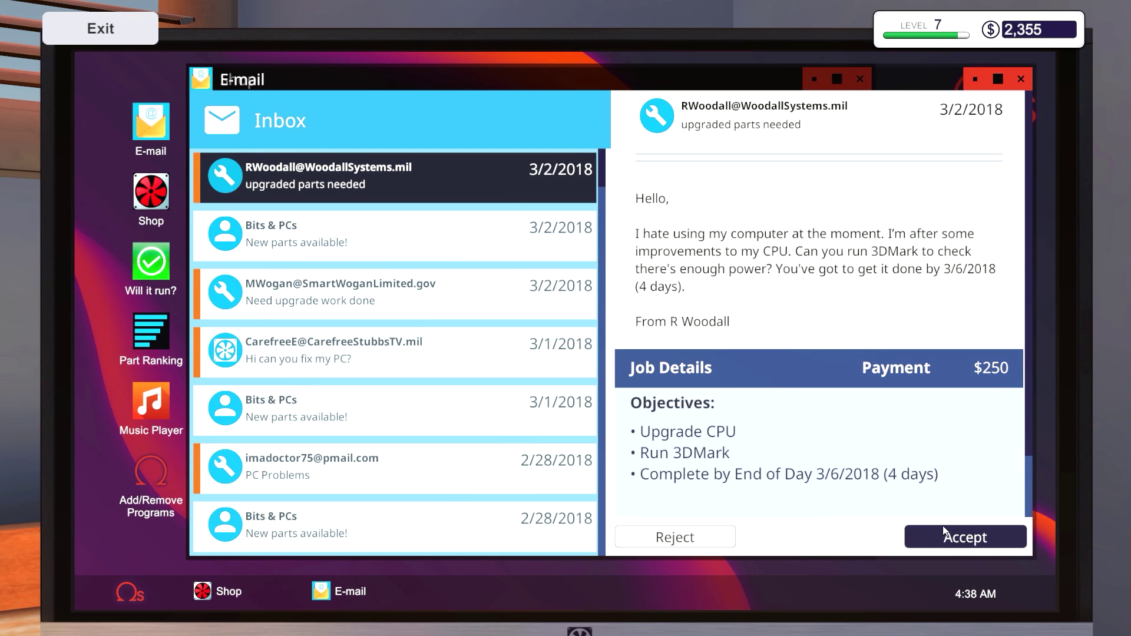
left_click(950, 540)
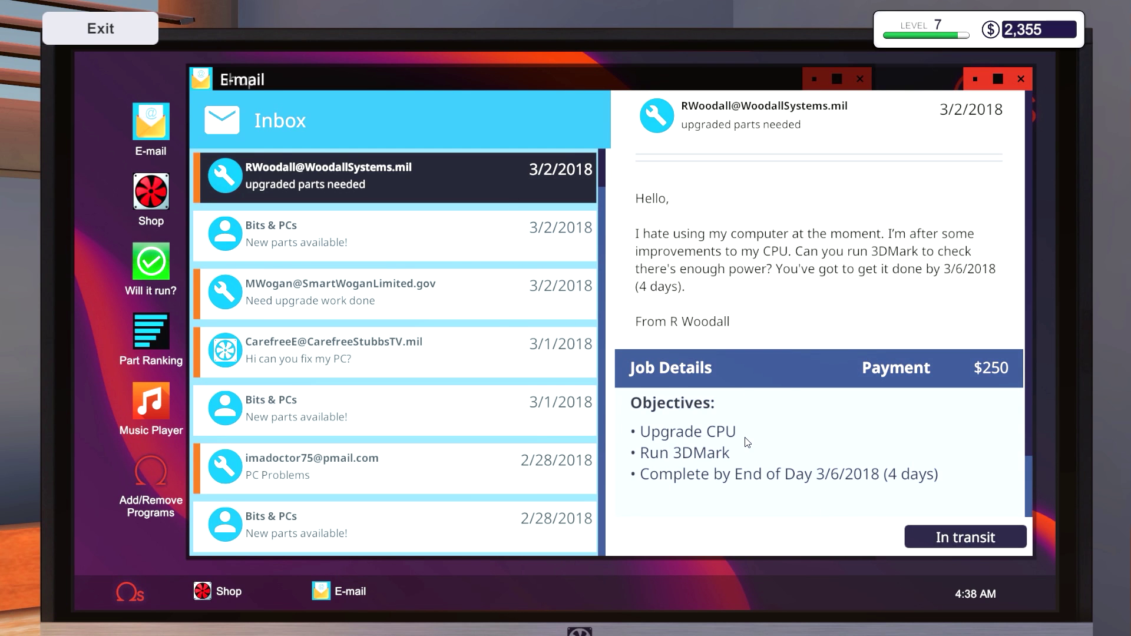
key("Escape")
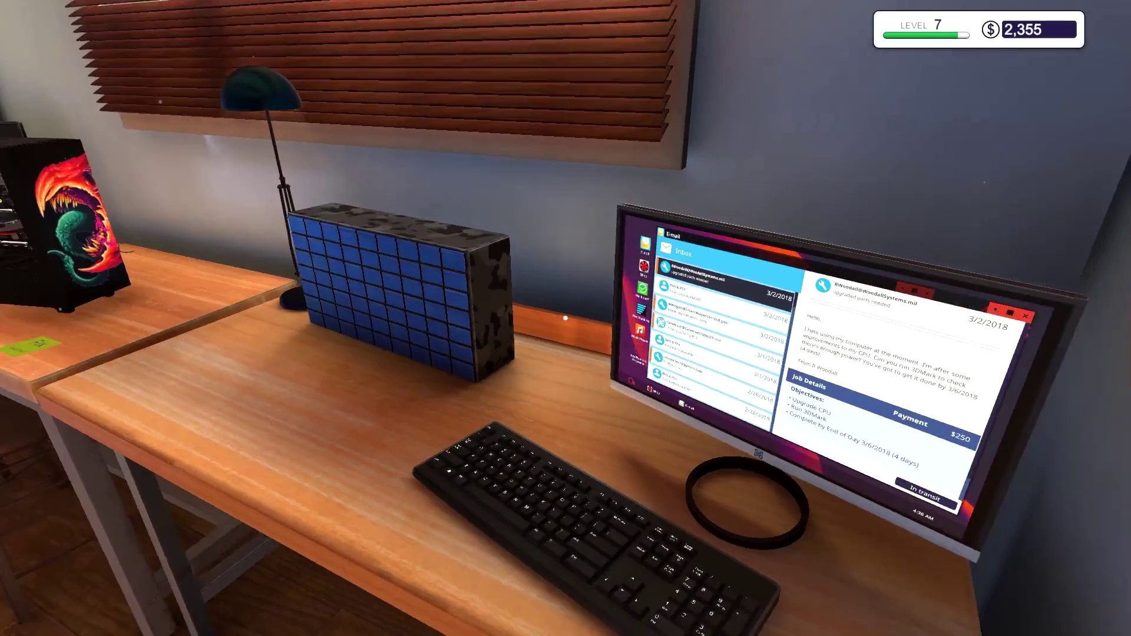
Step: Buy the $205 cart order of CORSAIR TX550M PSU and T-Force RAM, leaving $2,150
left_click(566, 318)
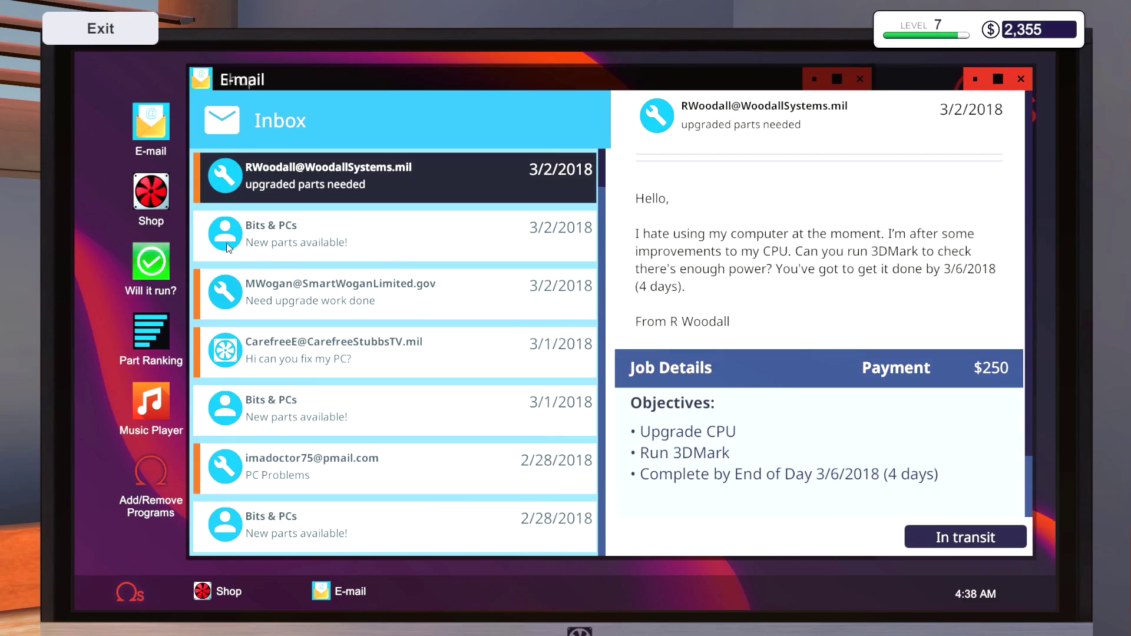
left_click(153, 176)
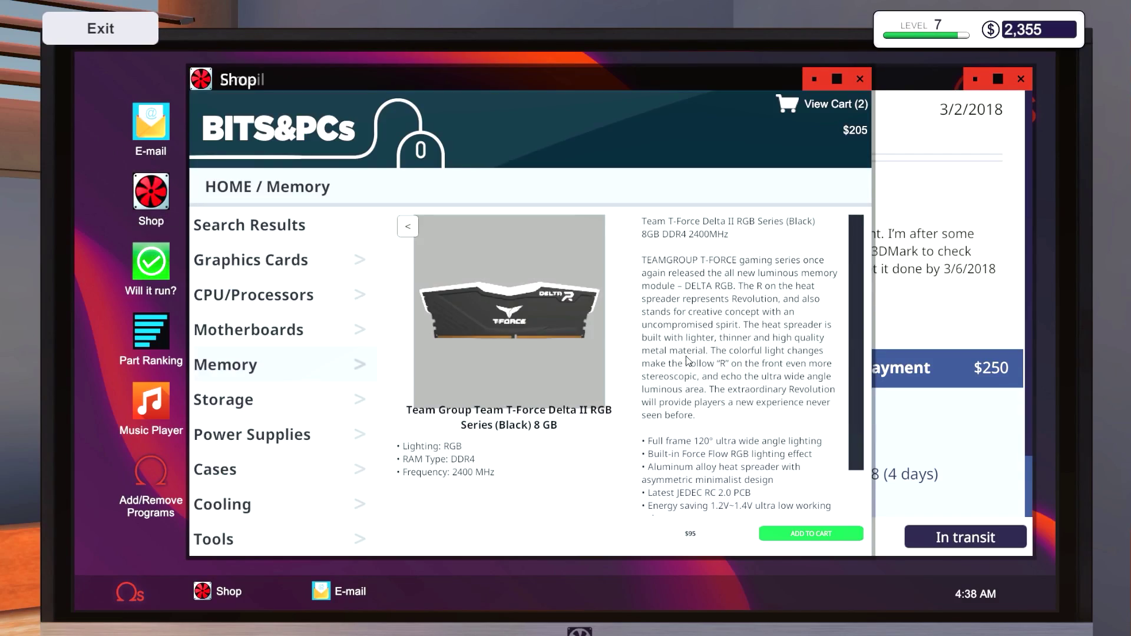
left_click(798, 109)
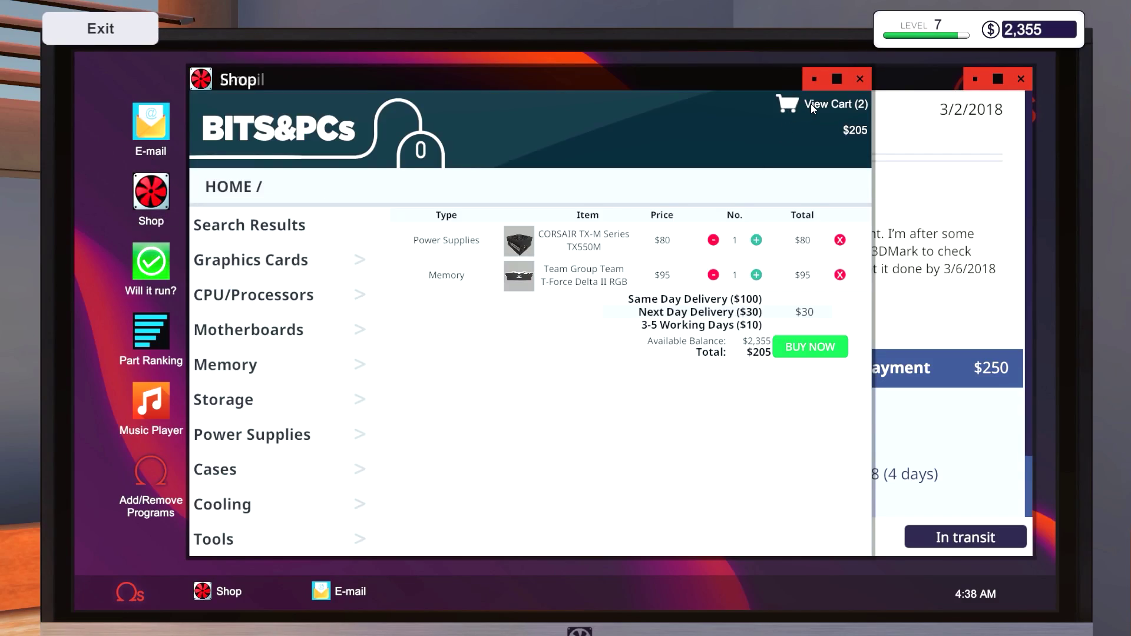
left_click(809, 347)
Step: Skip to Monday, March 5, start the workday, and collect the delivered parcels
key("Escape")
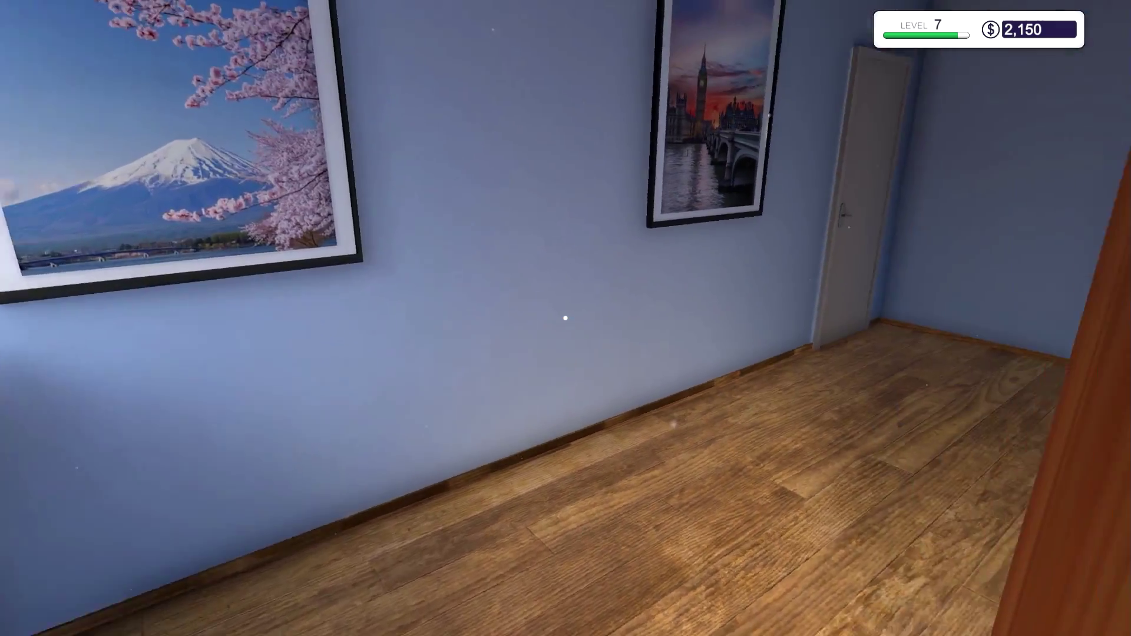
key("w")
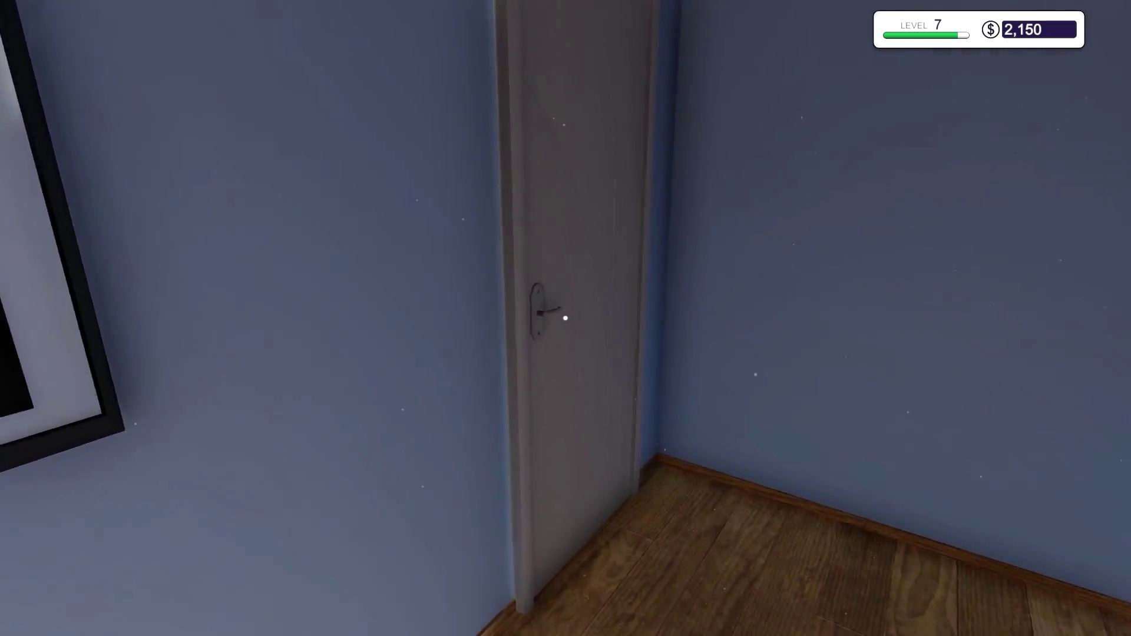
left_click(566, 319)
left_click(874, 530)
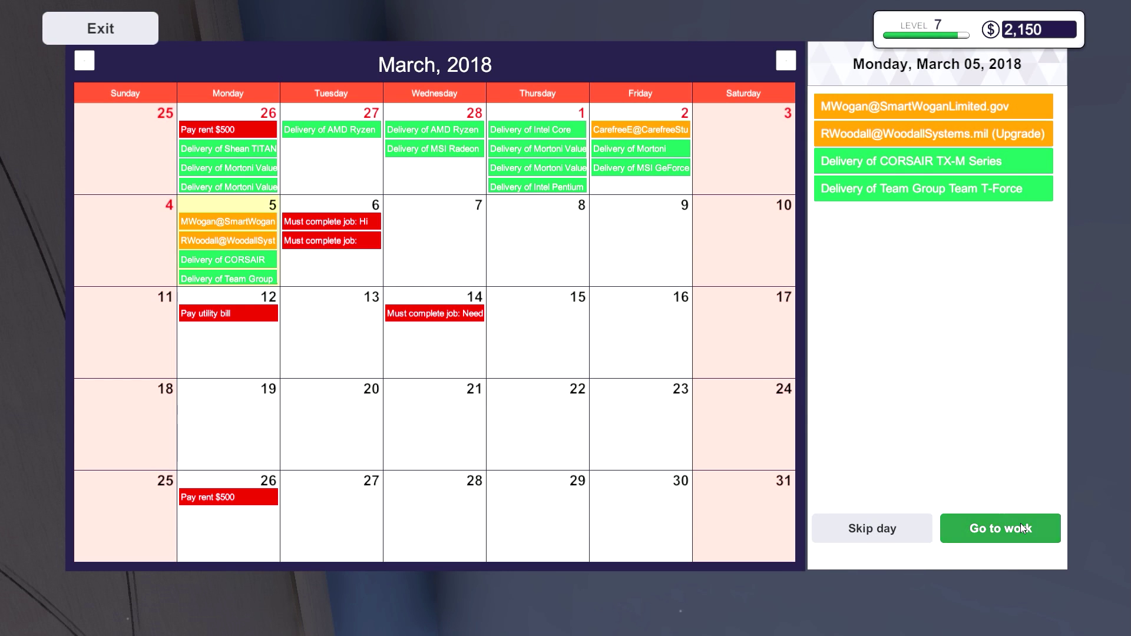
left_click(1000, 529)
left_click(565, 318)
left_click(101, 29)
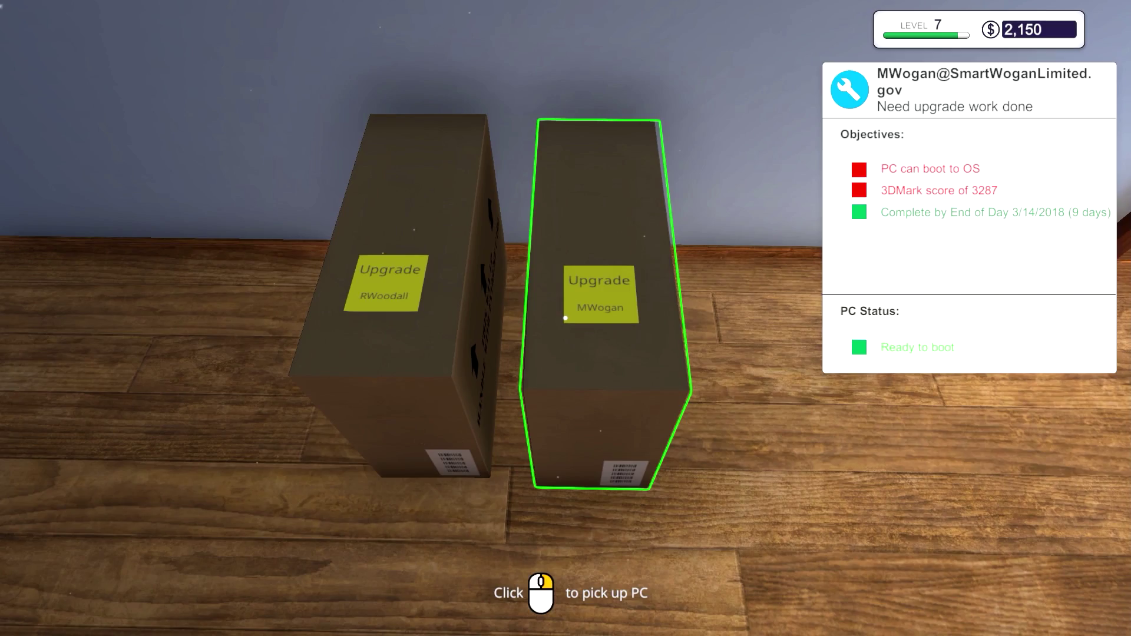
left_click(566, 318)
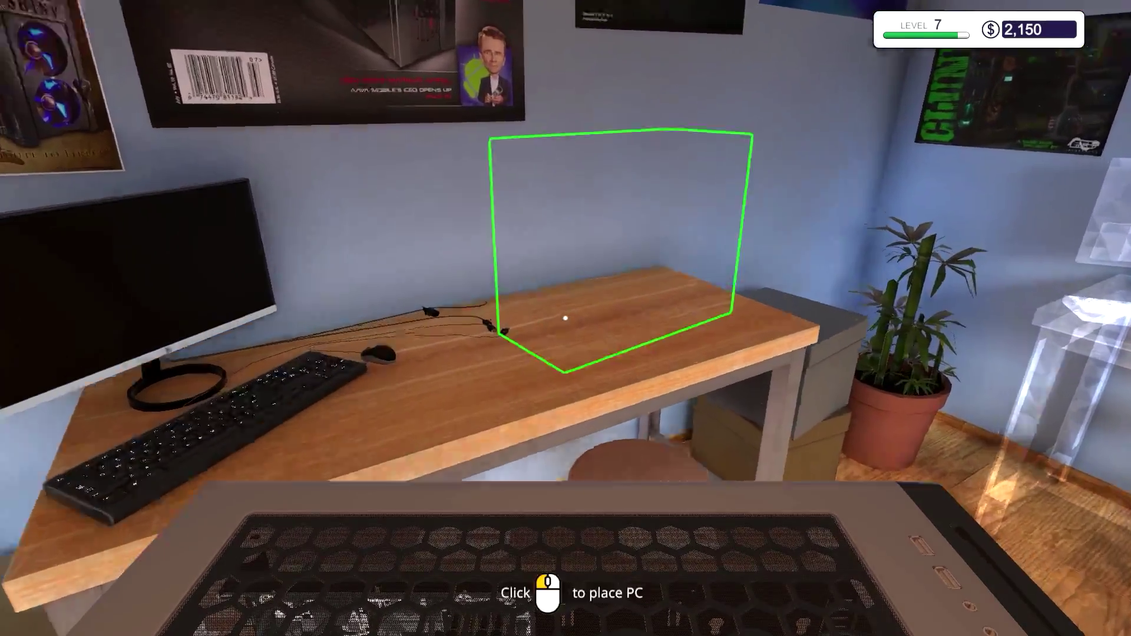
left_click(566, 318)
left_click(566, 318)
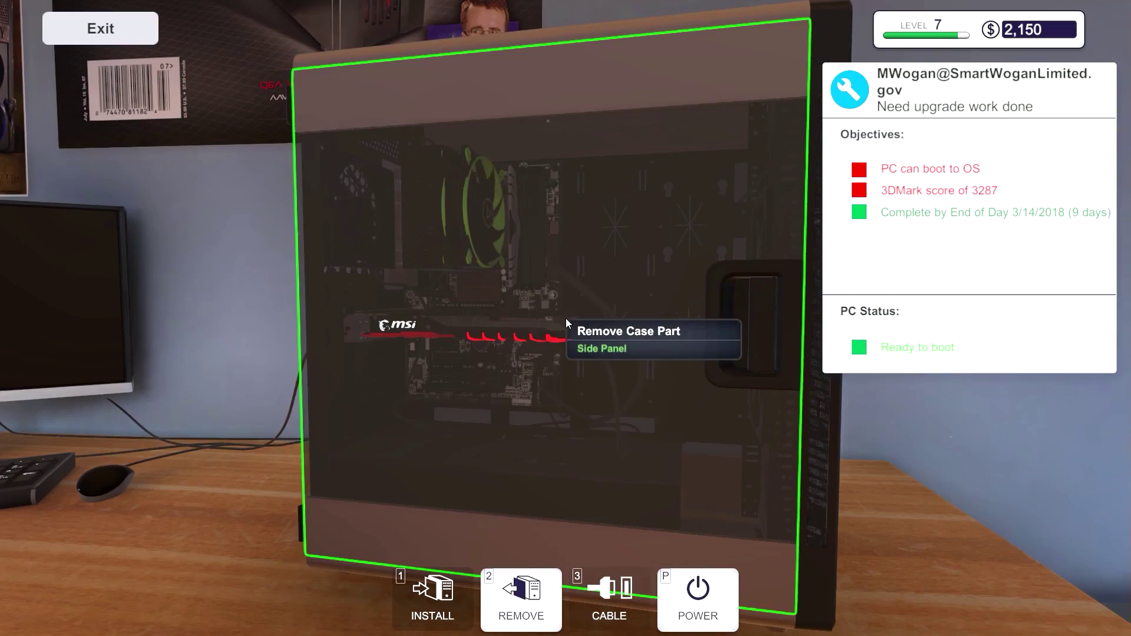
key("1")
key("Escape")
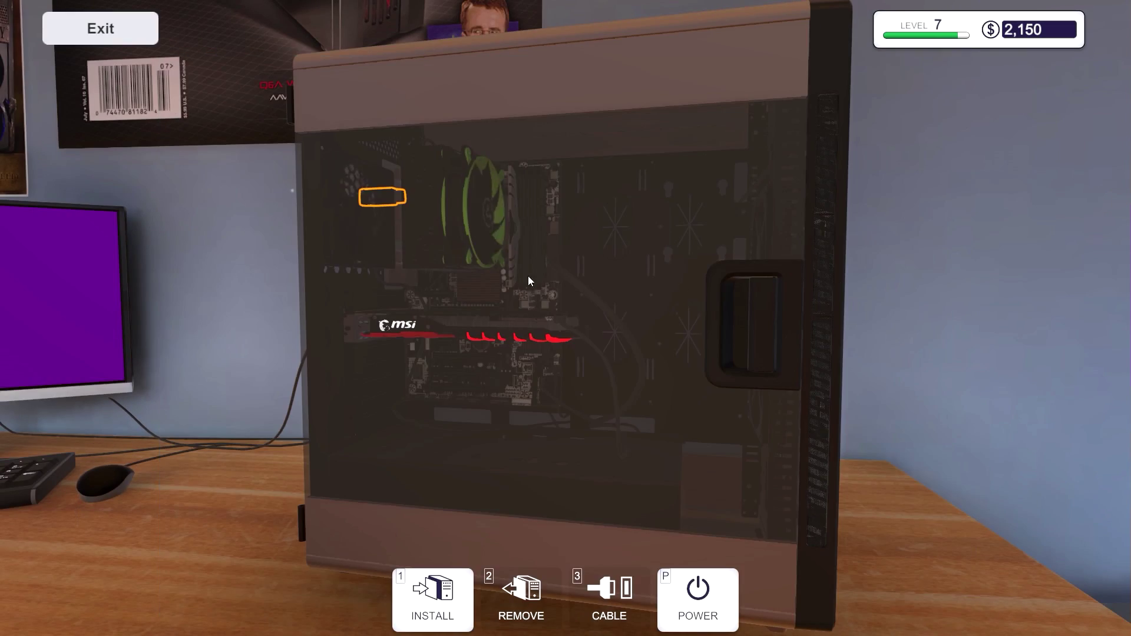
left_click(275, 166)
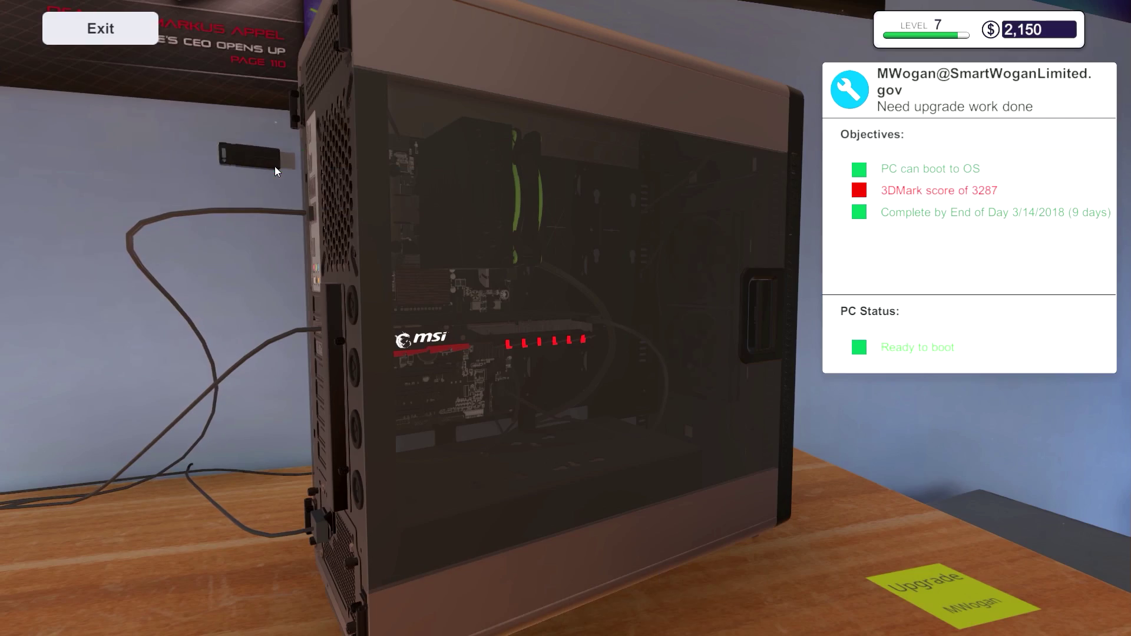
key("Escape")
Step: Install 3DMark Advanced Edition, restart, then launch it and run Time Spy
left_click(565, 318)
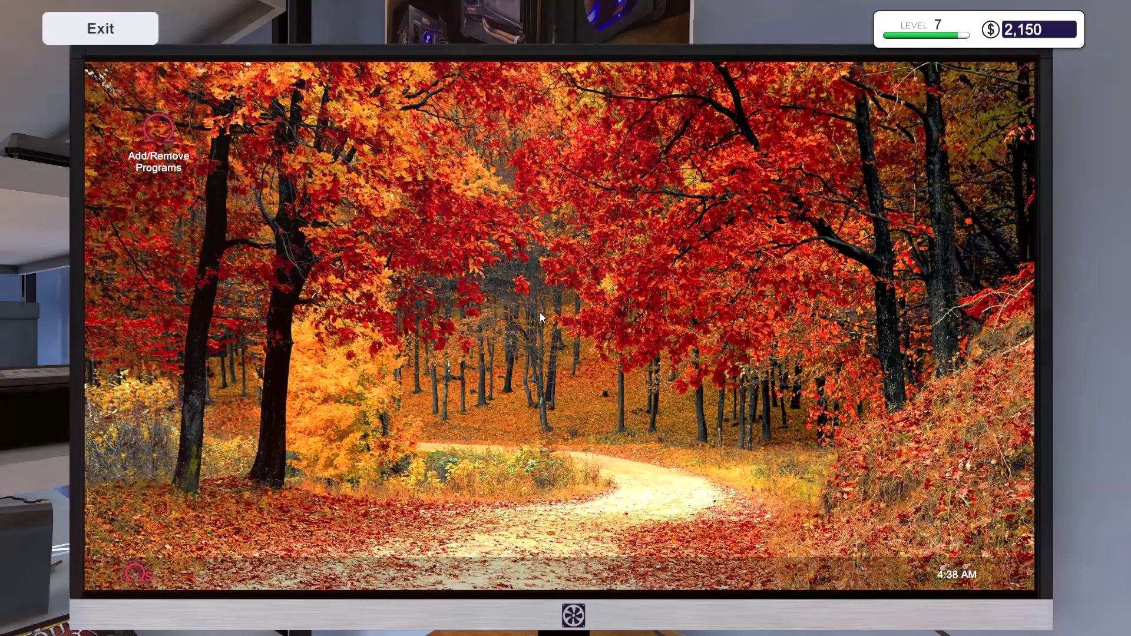
double_click(159, 134)
left_click(269, 276)
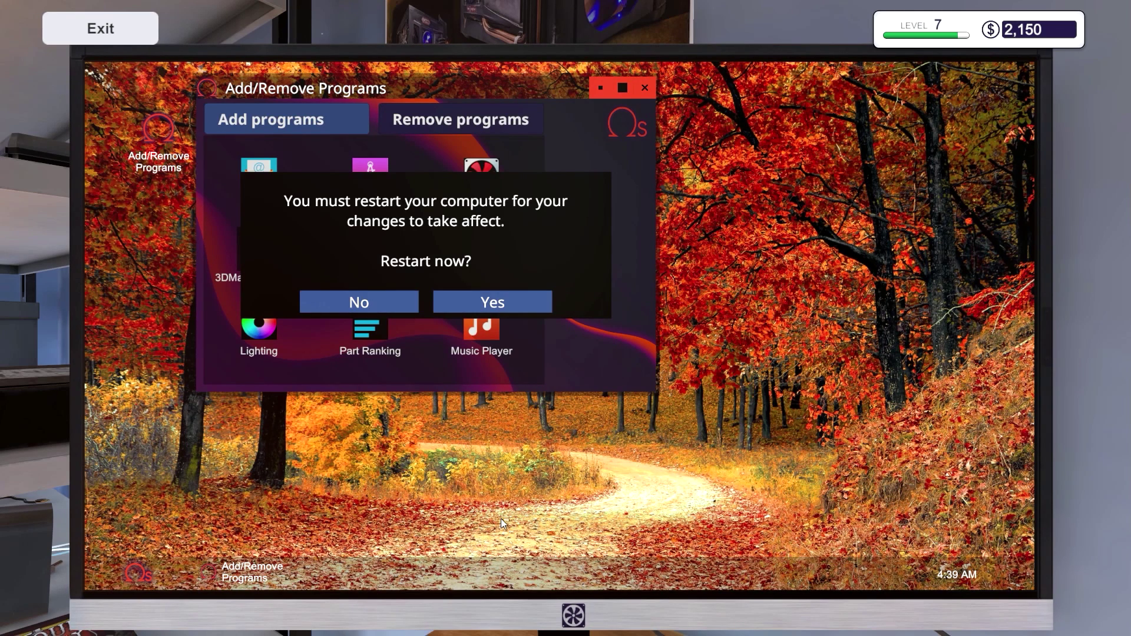
left_click(493, 301)
key("Escape")
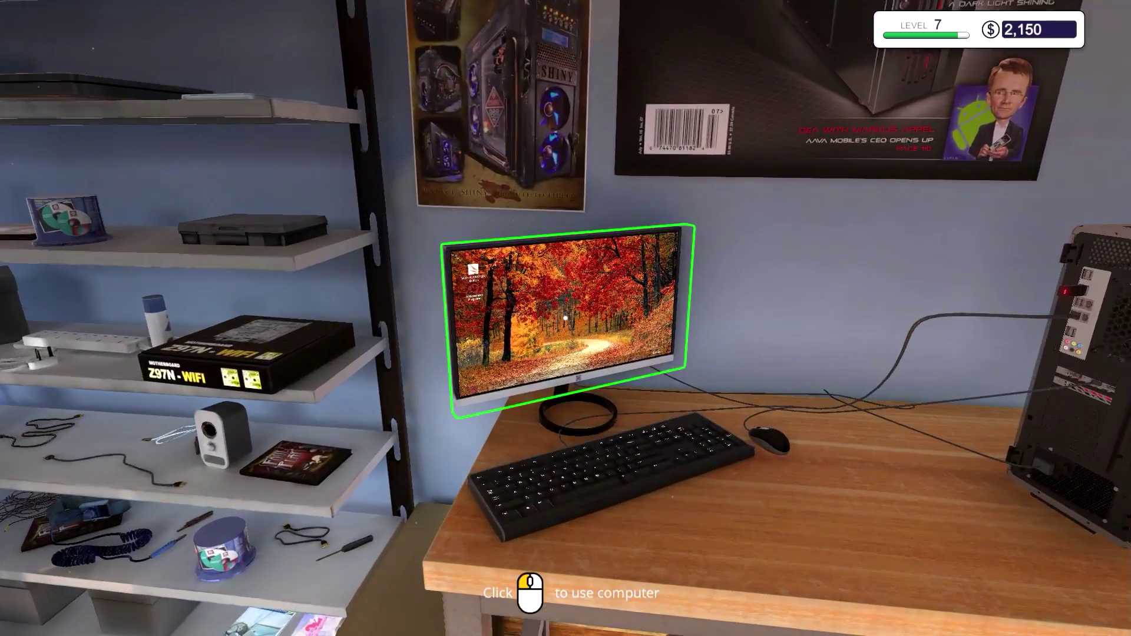
left_click(565, 318)
double_click(159, 133)
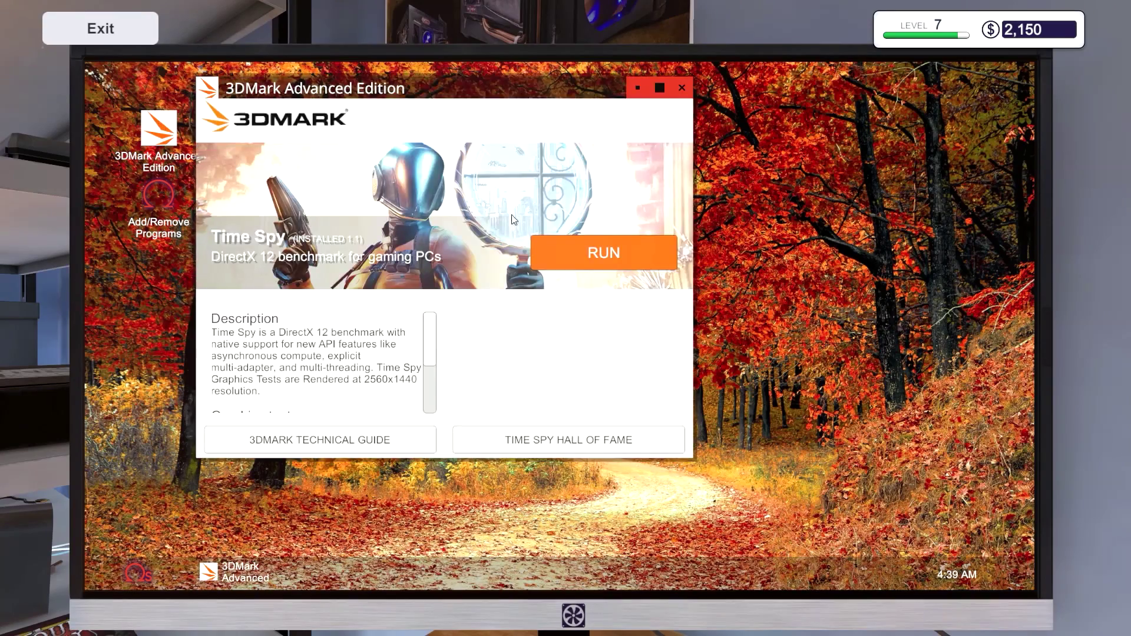
left_click(603, 243)
key("Escape")
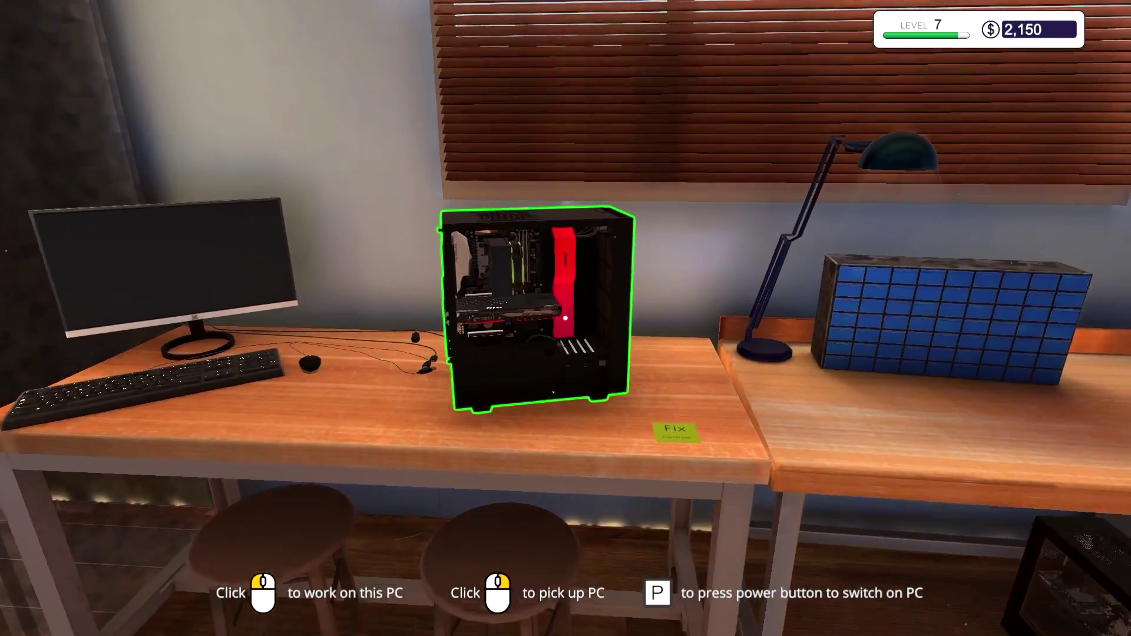
Step: Seat the new Team Group T-Force RAM in the repair PC's memory slot
left_click(566, 318)
left_click_drag(565, 318, 331, 525)
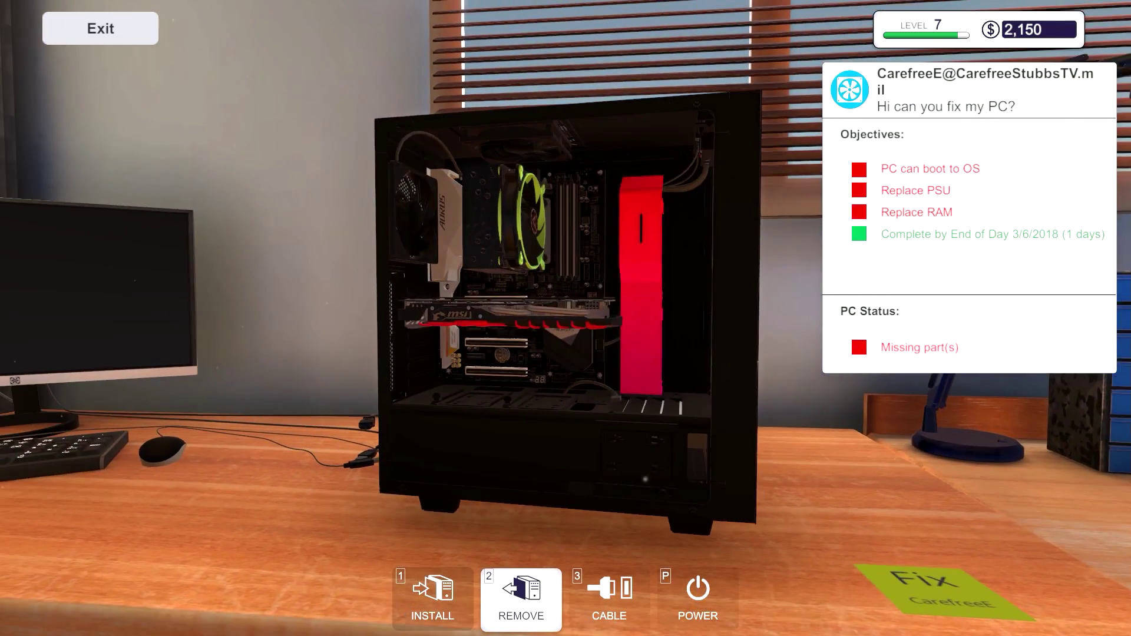
left_click(433, 596)
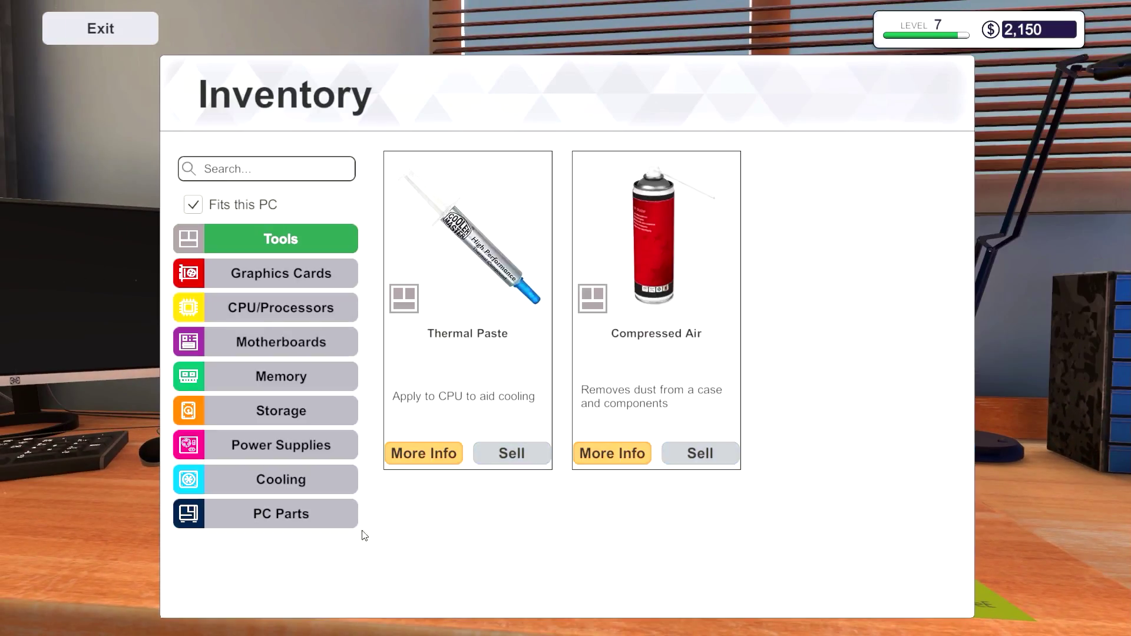
left_click(265, 375)
scroll(586, 398, "down", 3)
scroll(664, 441, "down", 3)
left_click(656, 424)
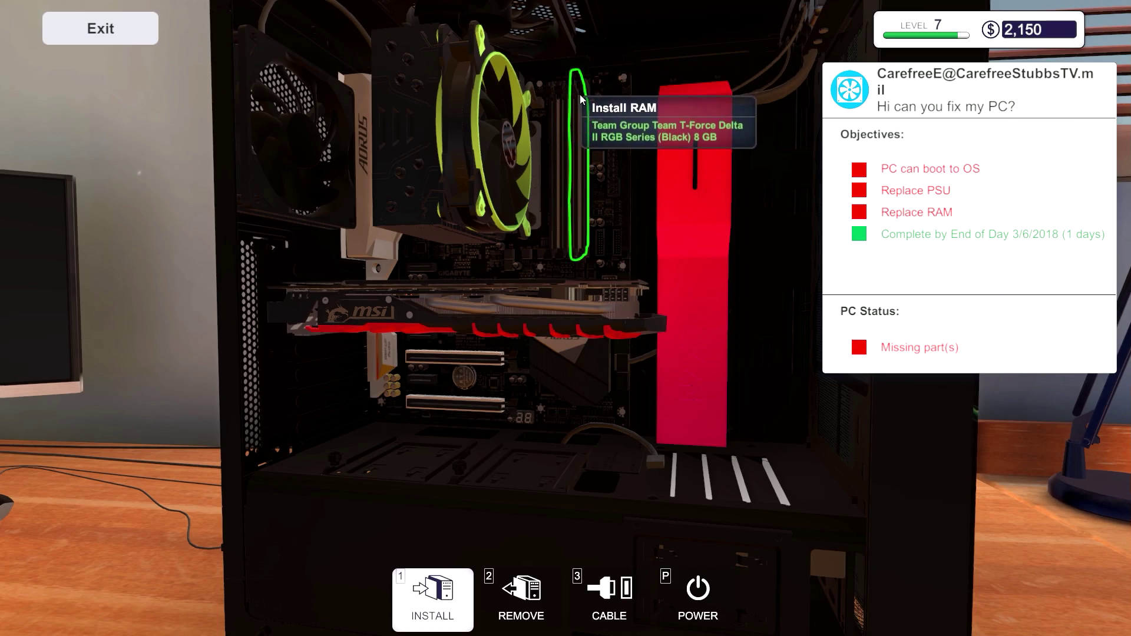
left_click(584, 96)
Step: Install the new CORSAIR TX550M power supply and select the PSU mount from Case parts
key("2")
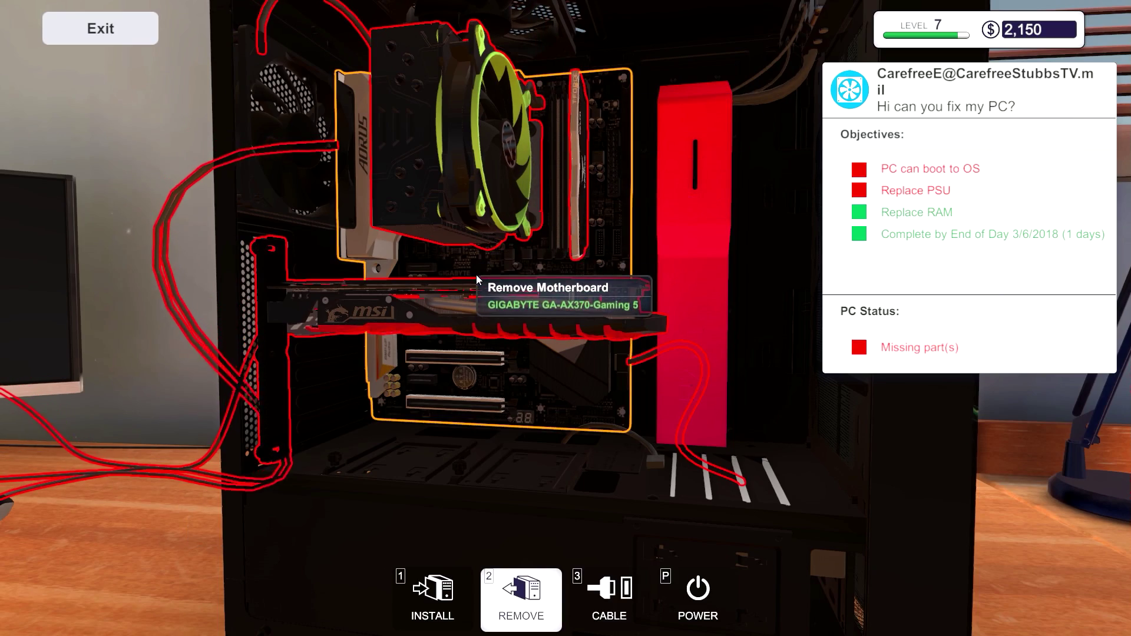
left_click_drag(489, 245, 476, 275)
scroll(566, 319, "down", 5)
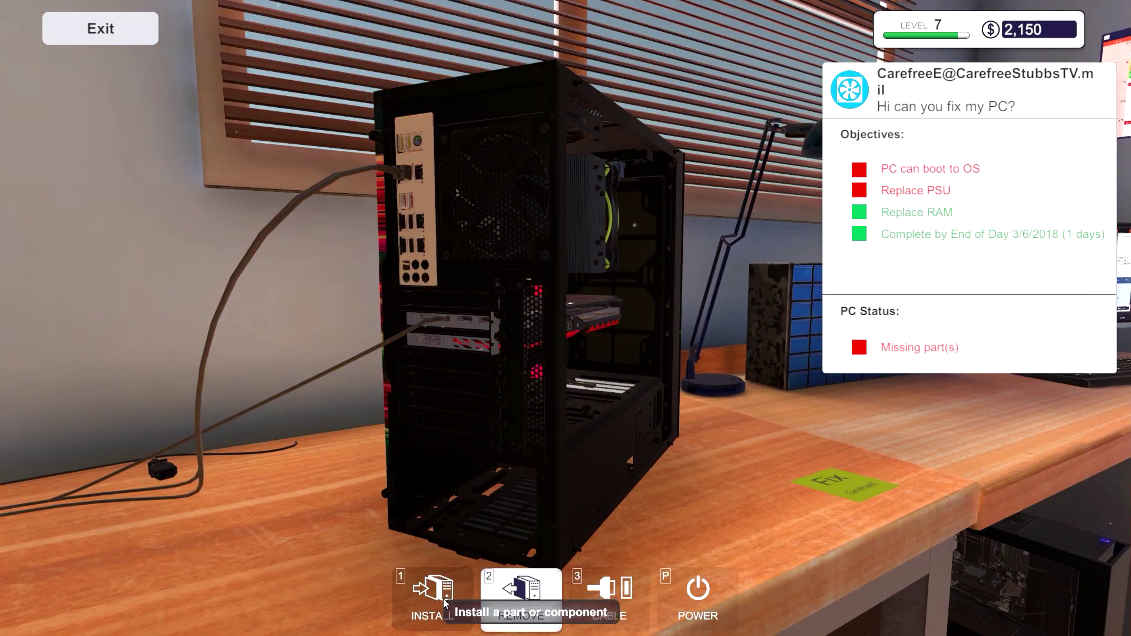
left_click(432, 596)
left_click(293, 443)
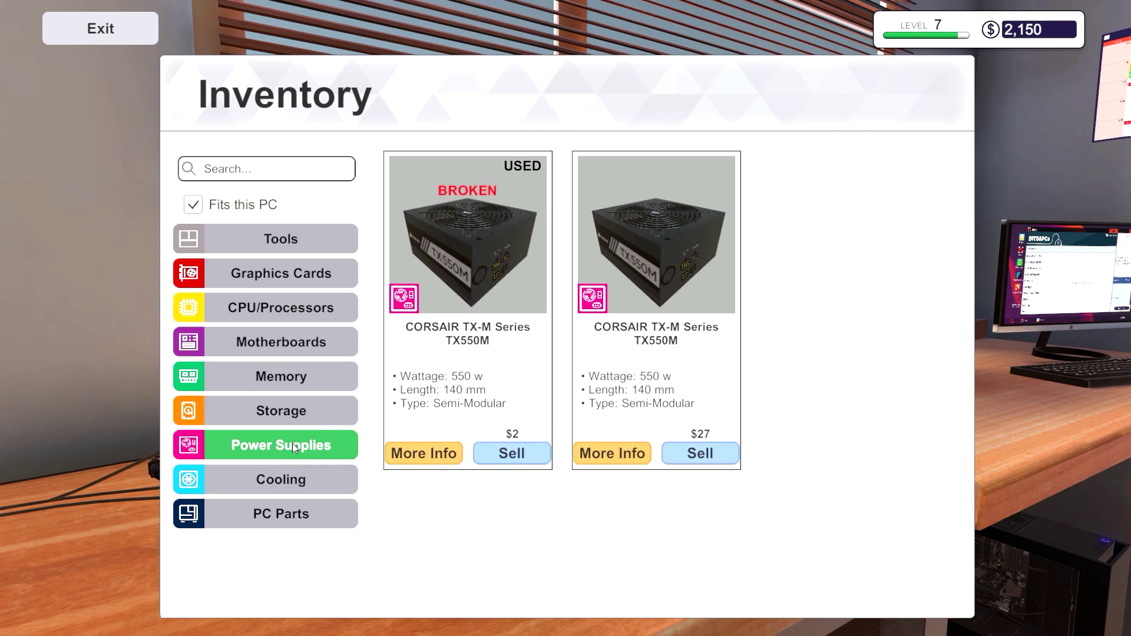
left_click(629, 261)
left_click(456, 483)
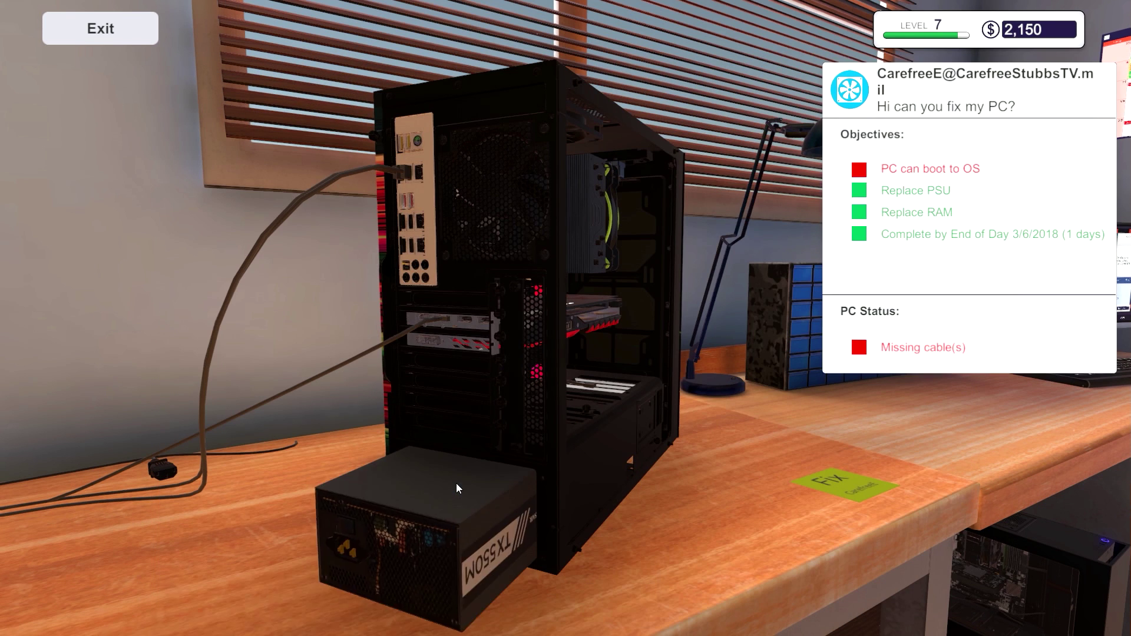
left_click(432, 597)
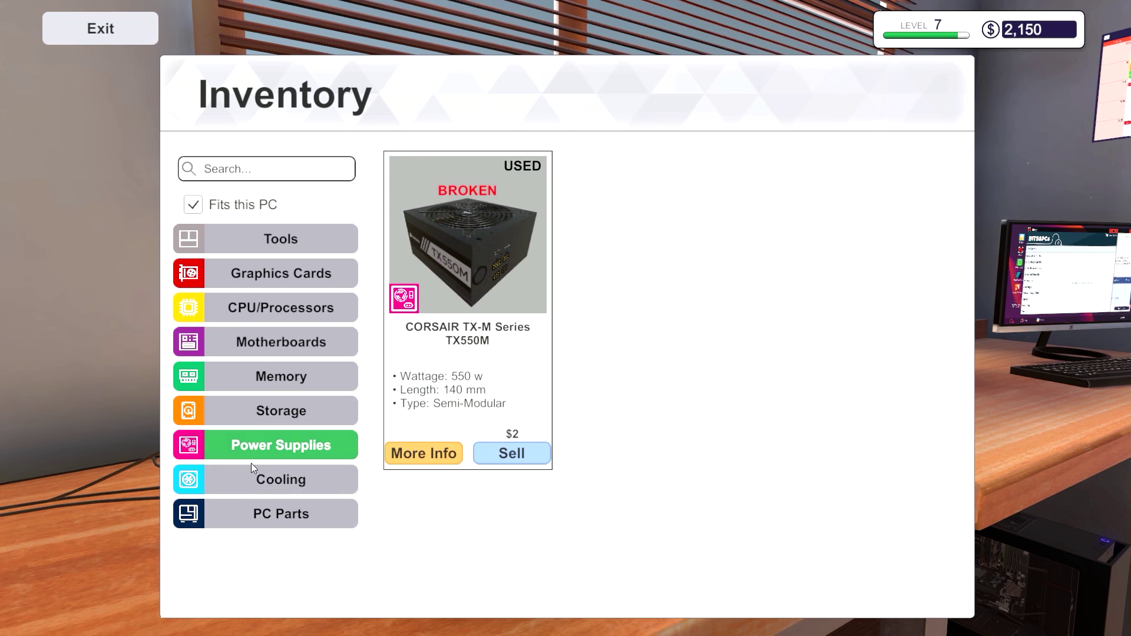
left_click(282, 513)
left_click(665, 272)
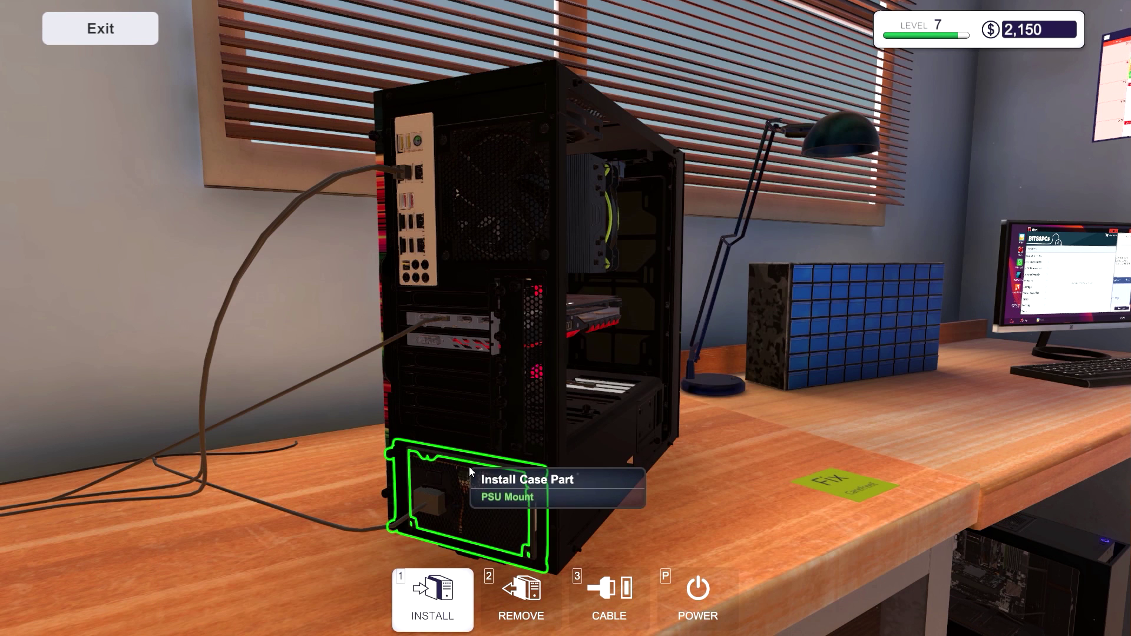
Step: Fit the PSU mount onto the case and turn the case to its side view
left_click(460, 479)
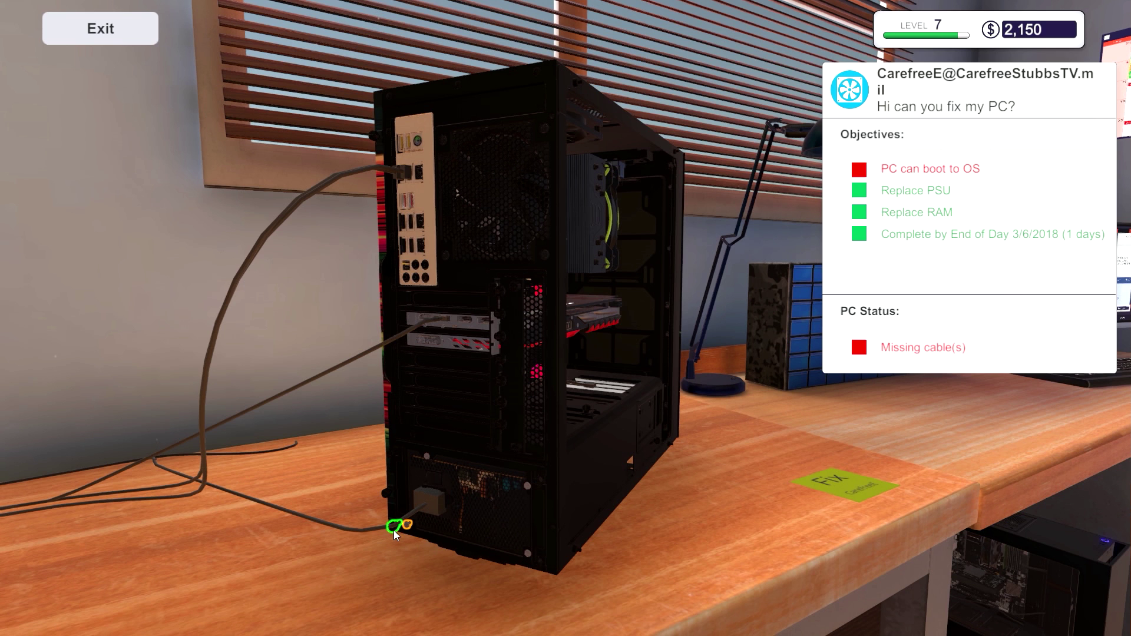
key("2")
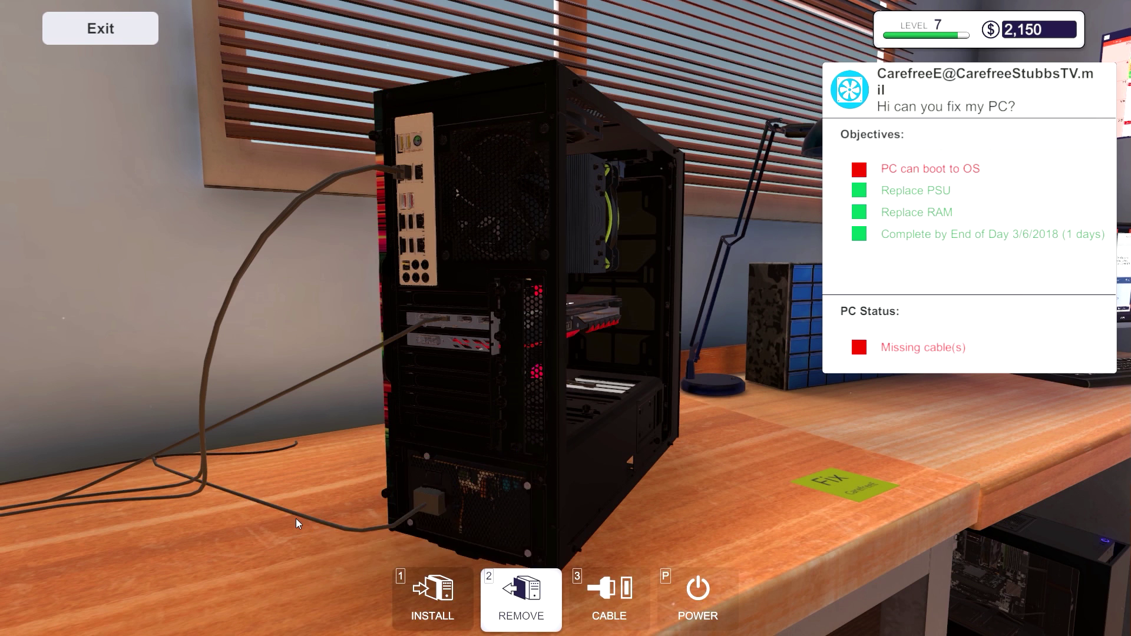
key("d")
key("d")
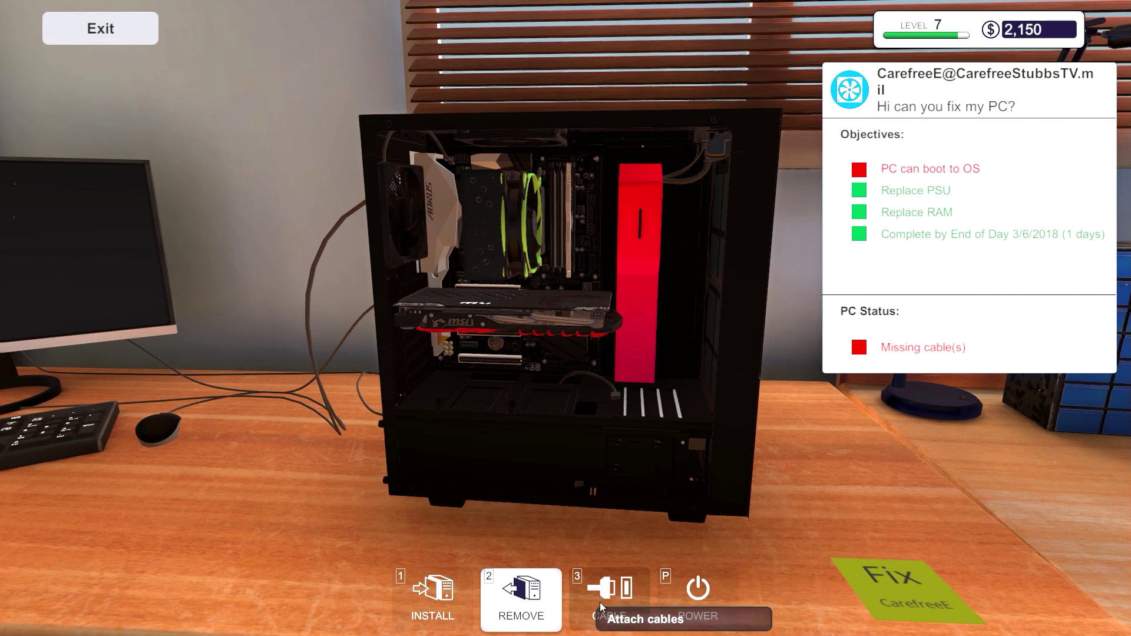
Step: Connect the case, graphics card, motherboard, top fan and remaining power cables
left_click(602, 602)
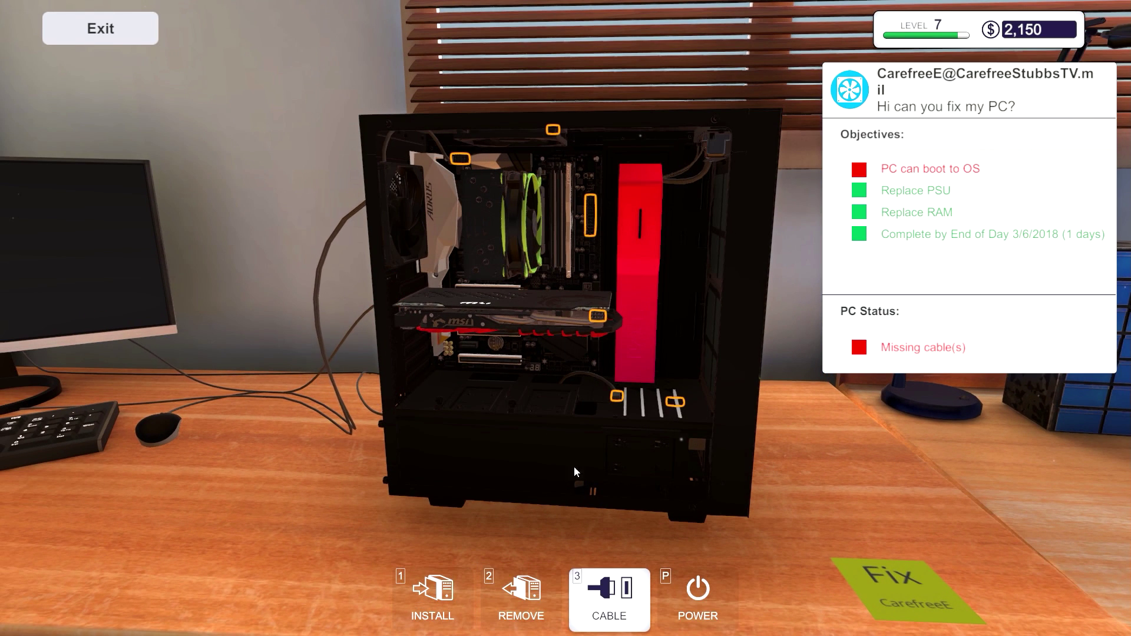
left_click(620, 398)
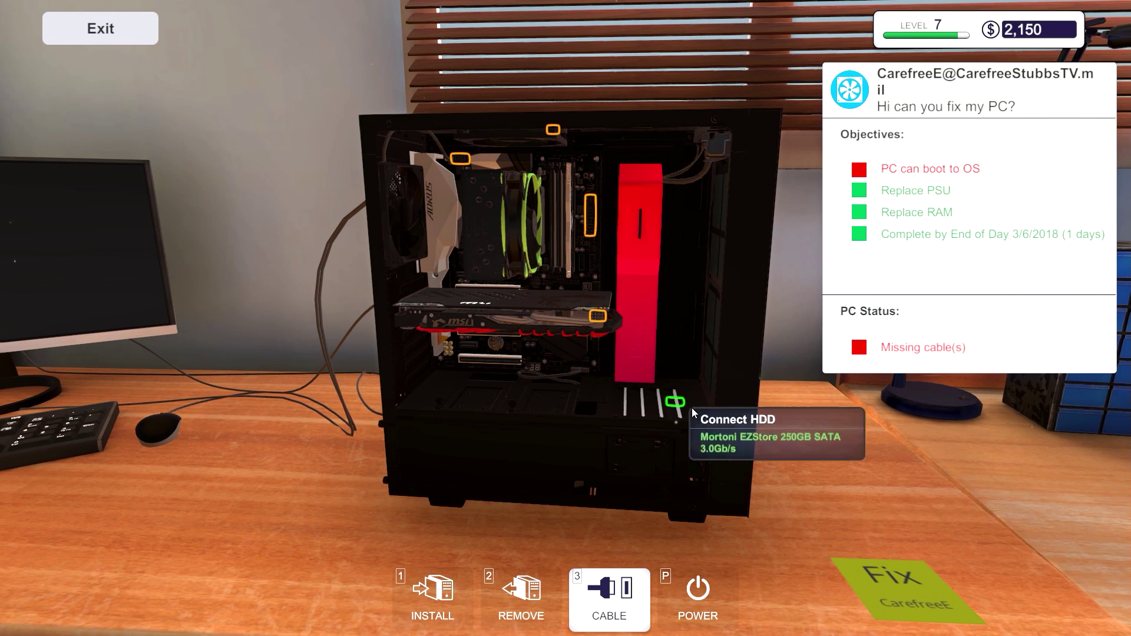
left_click(598, 315)
left_click(588, 215)
left_click(550, 130)
left_click(459, 159)
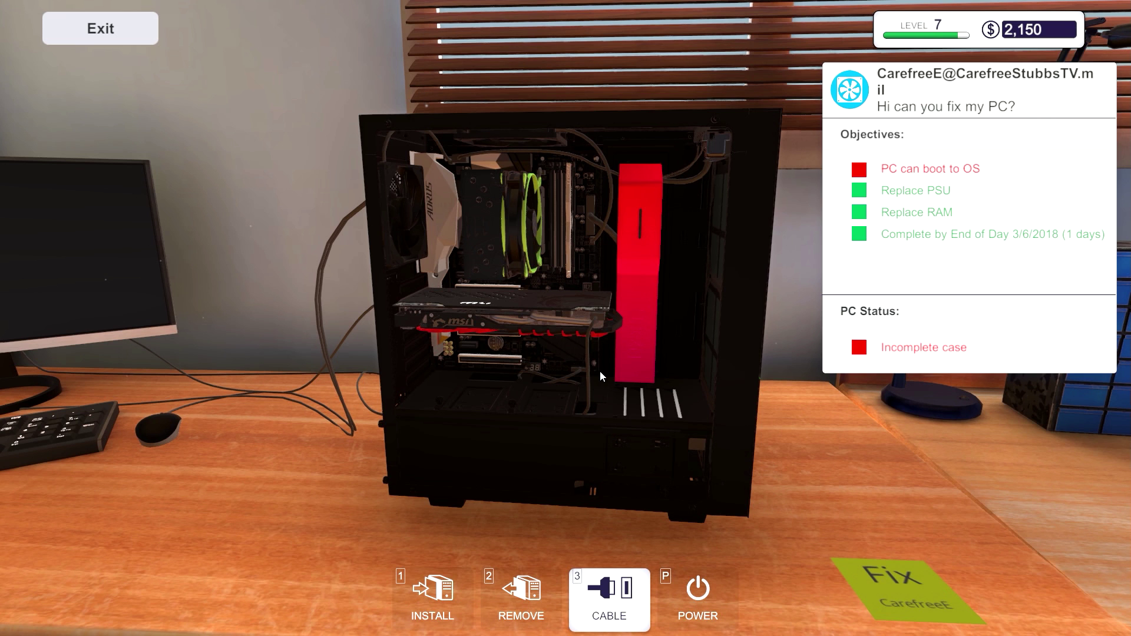
Step: Fit the glass side panel from inventory and fasten its top-left and bottom-left screws
left_click(434, 607)
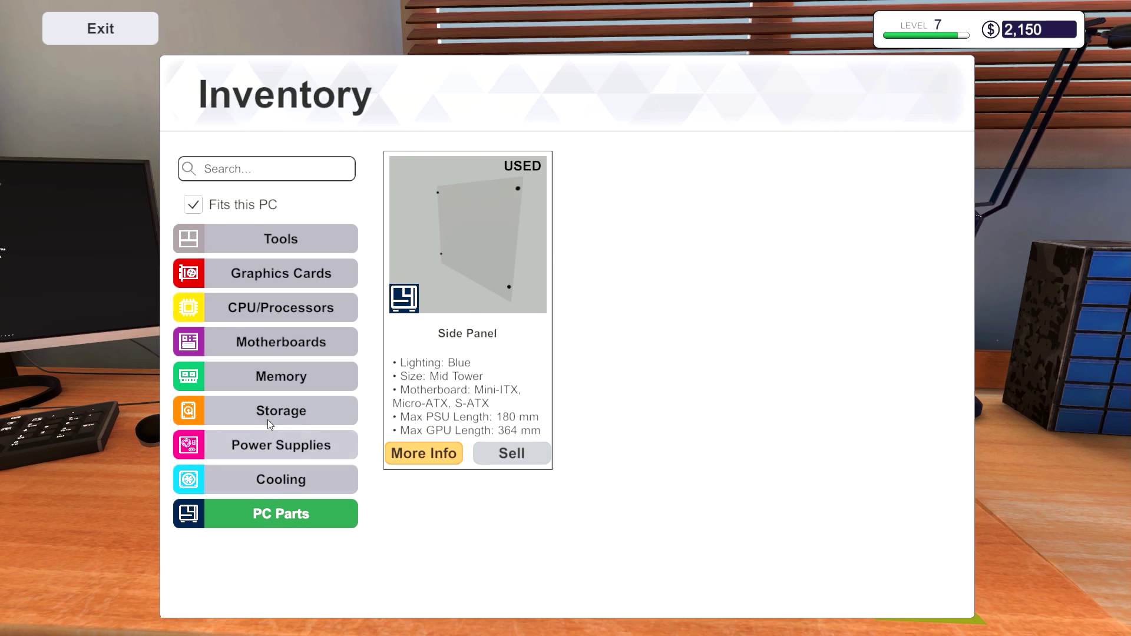
left_click(476, 237)
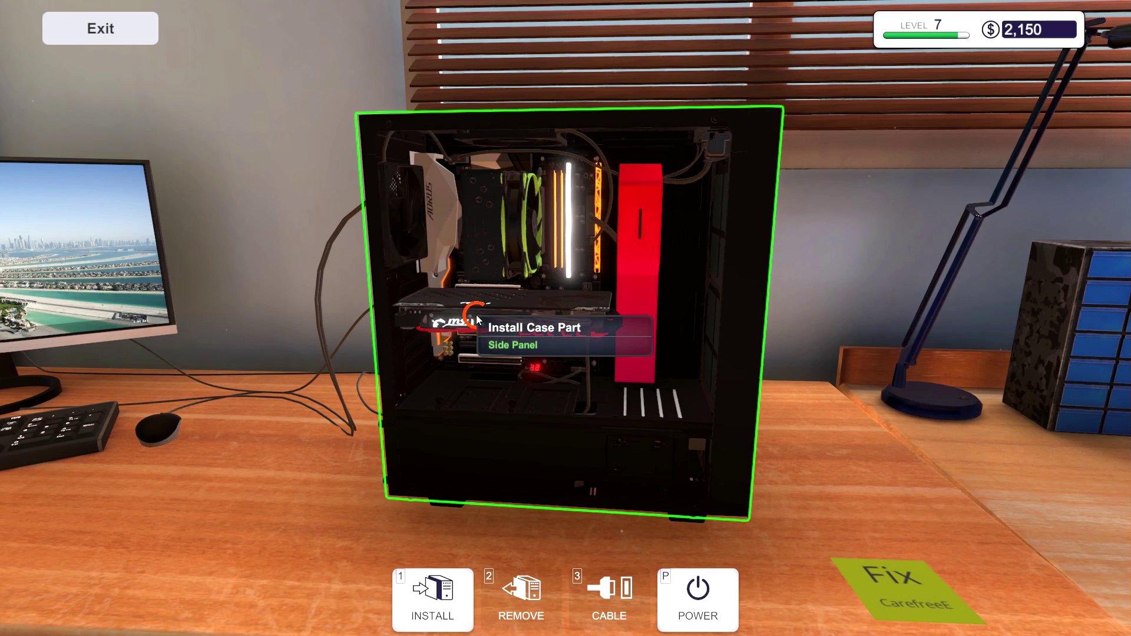
left_click(477, 315)
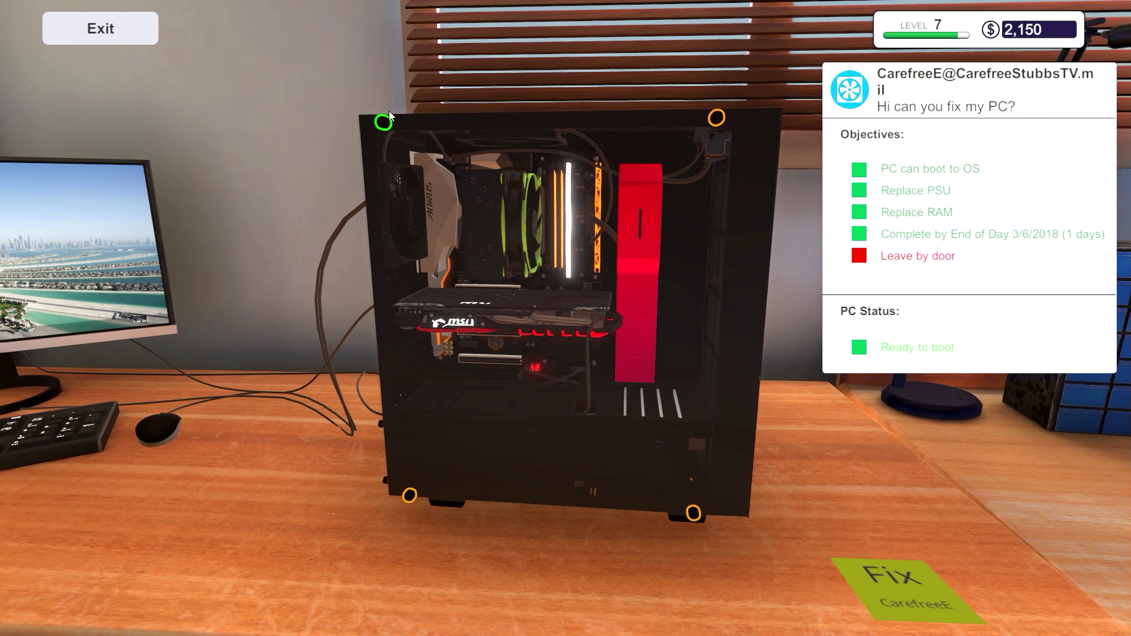
left_click(384, 122)
left_click(406, 495)
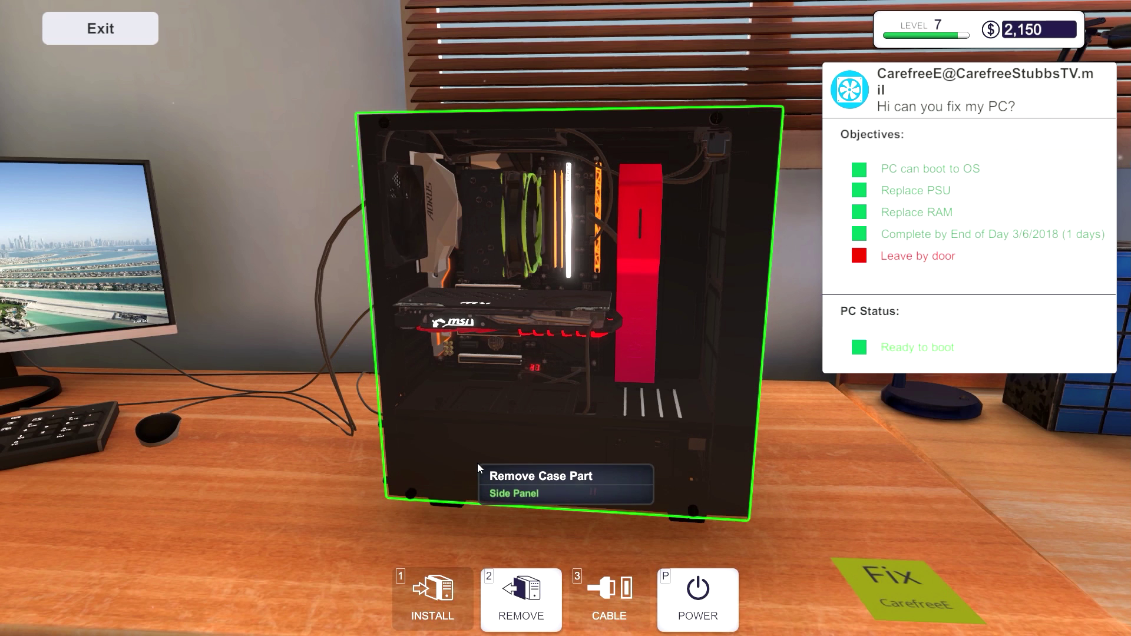
Step: Carry the repaired PC from the workbench to the storage room
key("Escape")
right_click(565, 318)
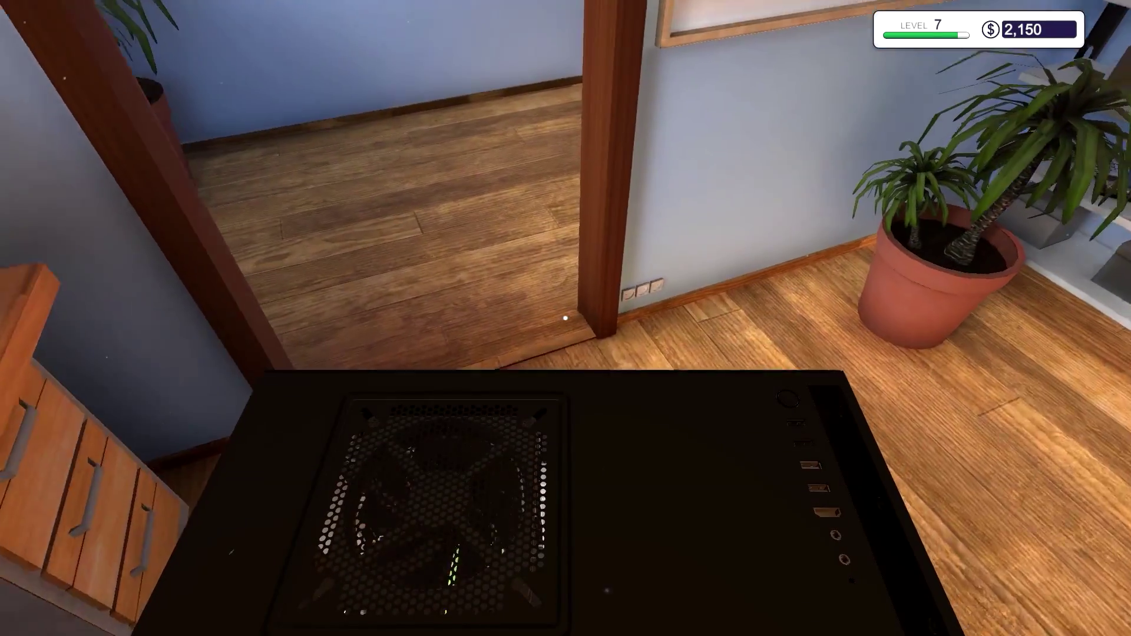
left_click(565, 318)
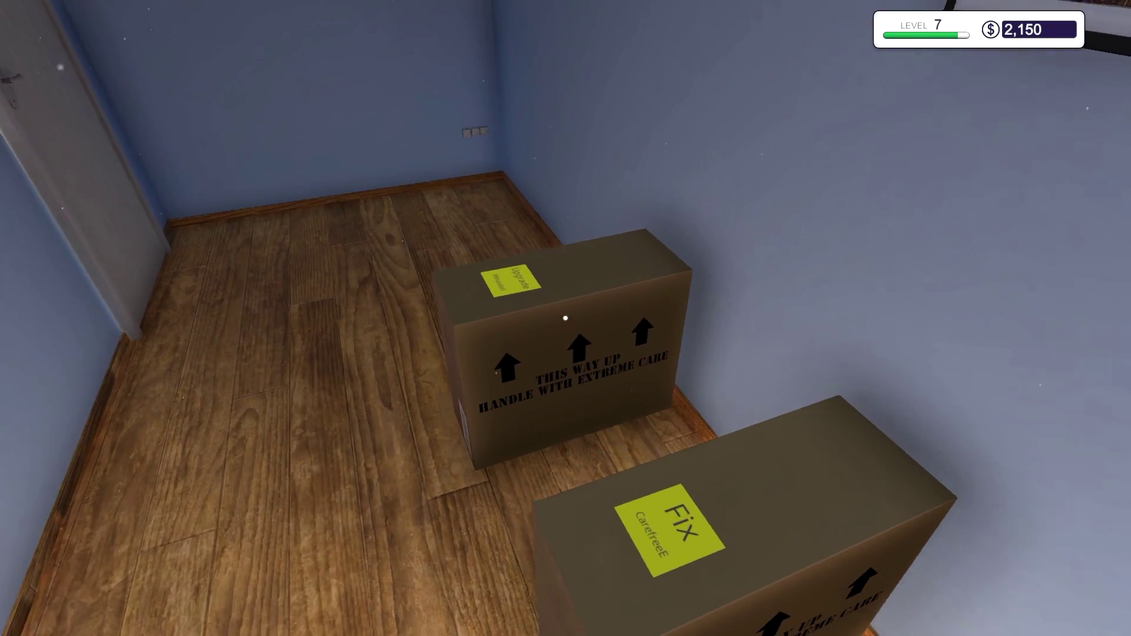
Step: Place the boxed CPU-upgrade PC on the workbench and switch it on
left_click(566, 319)
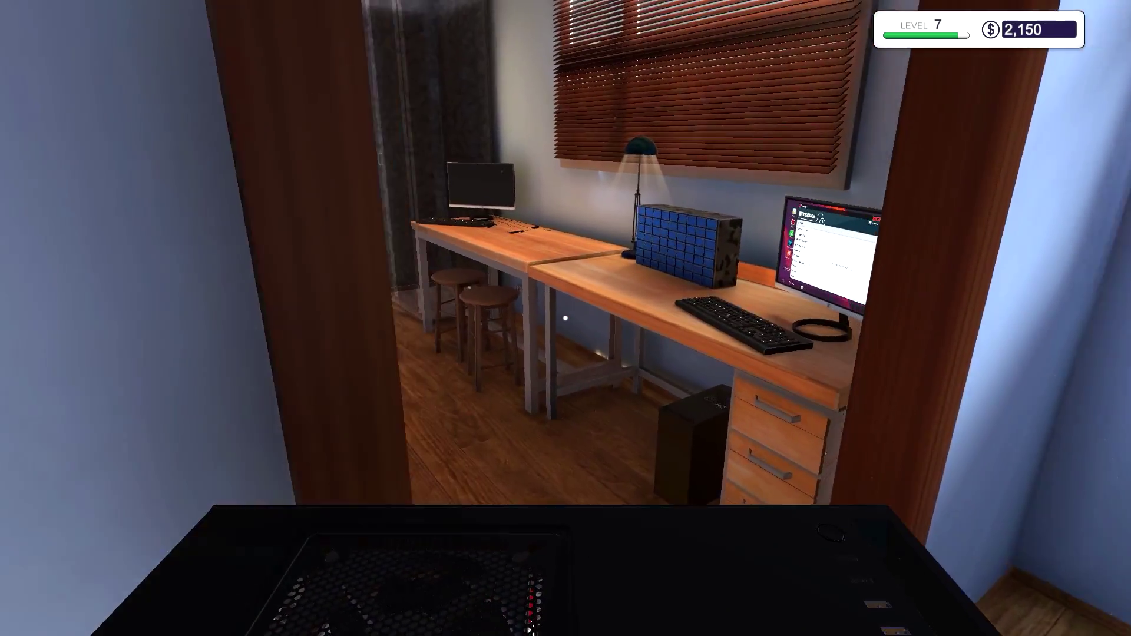
left_click(565, 318)
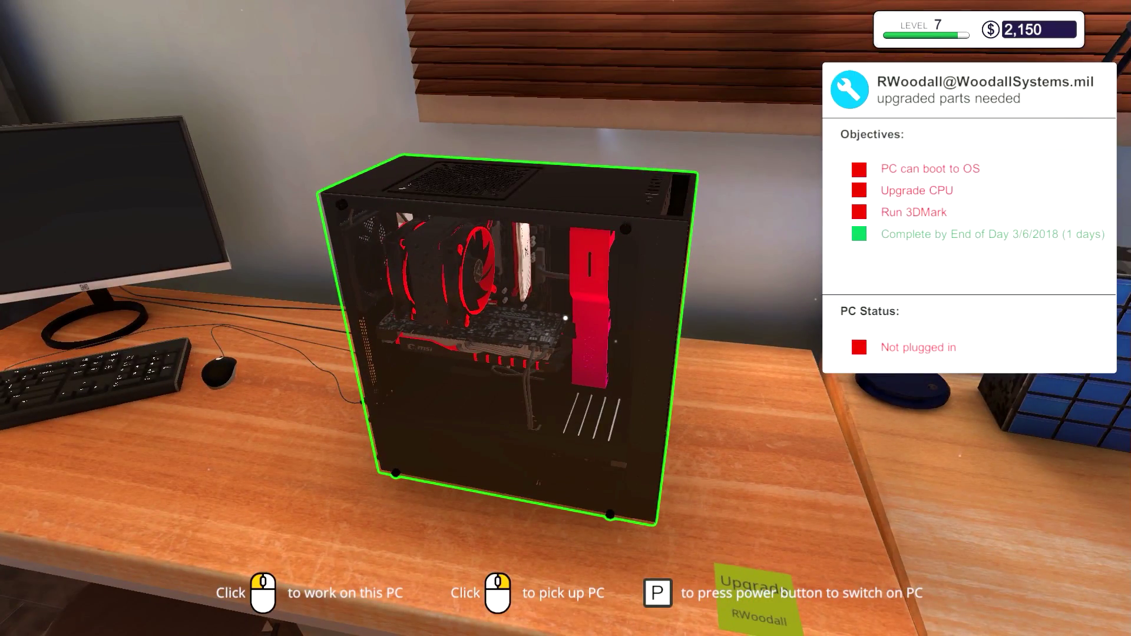
key("p")
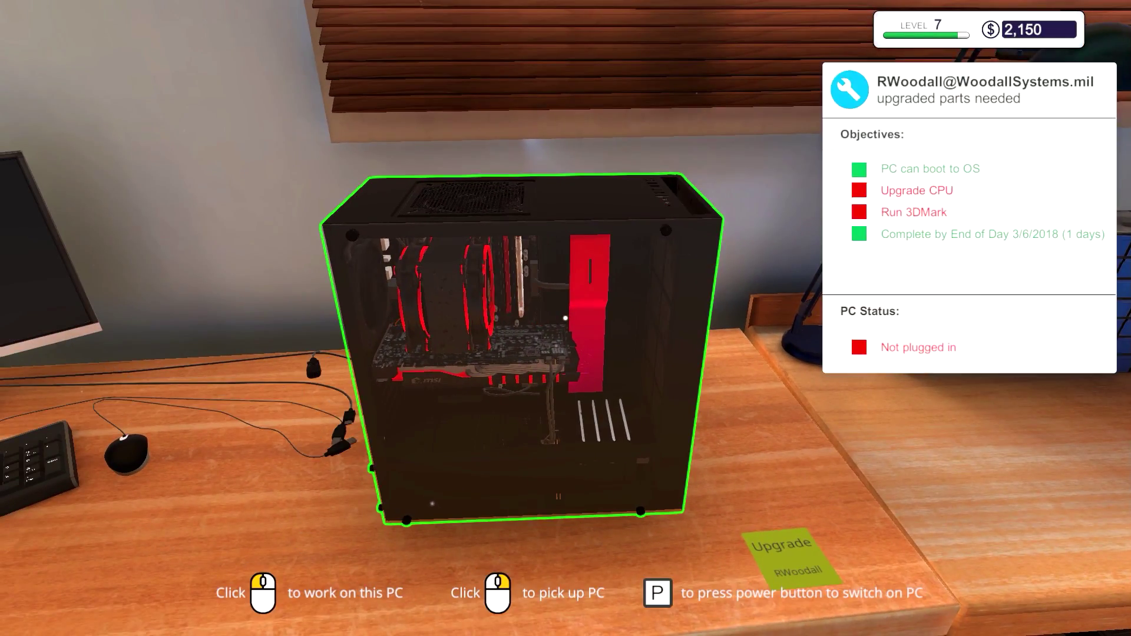
Step: Re-seat the upgrade PC on the desk so it is plugged in and ready to boot
right_click(565, 319)
left_click(565, 318)
left_click(566, 318)
left_click(517, 247)
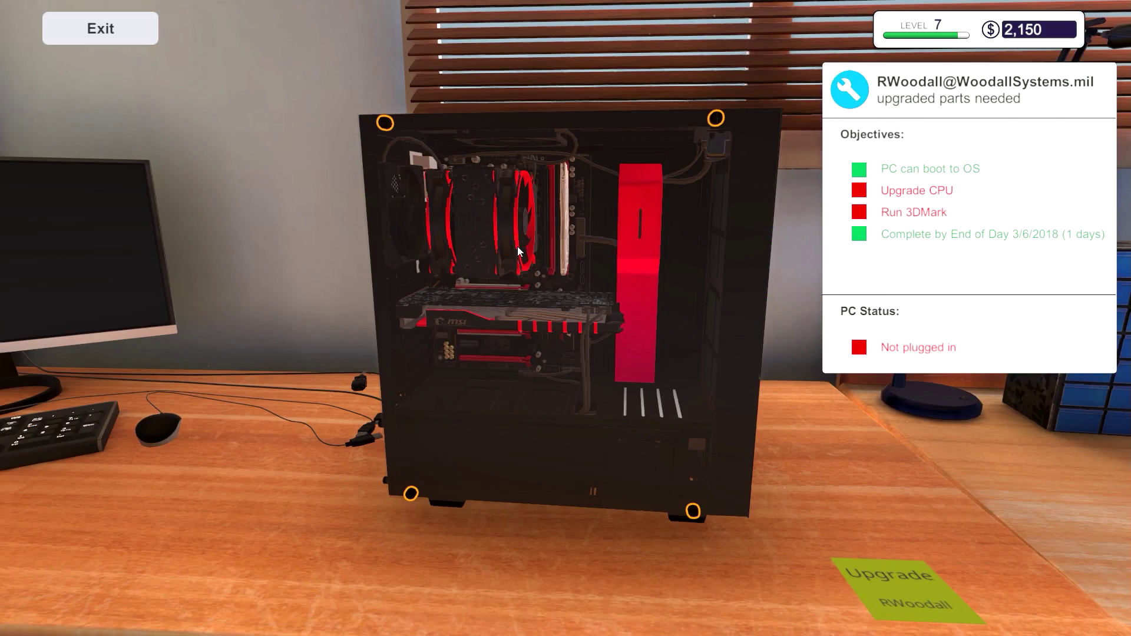
key("Escape")
key("Escape")
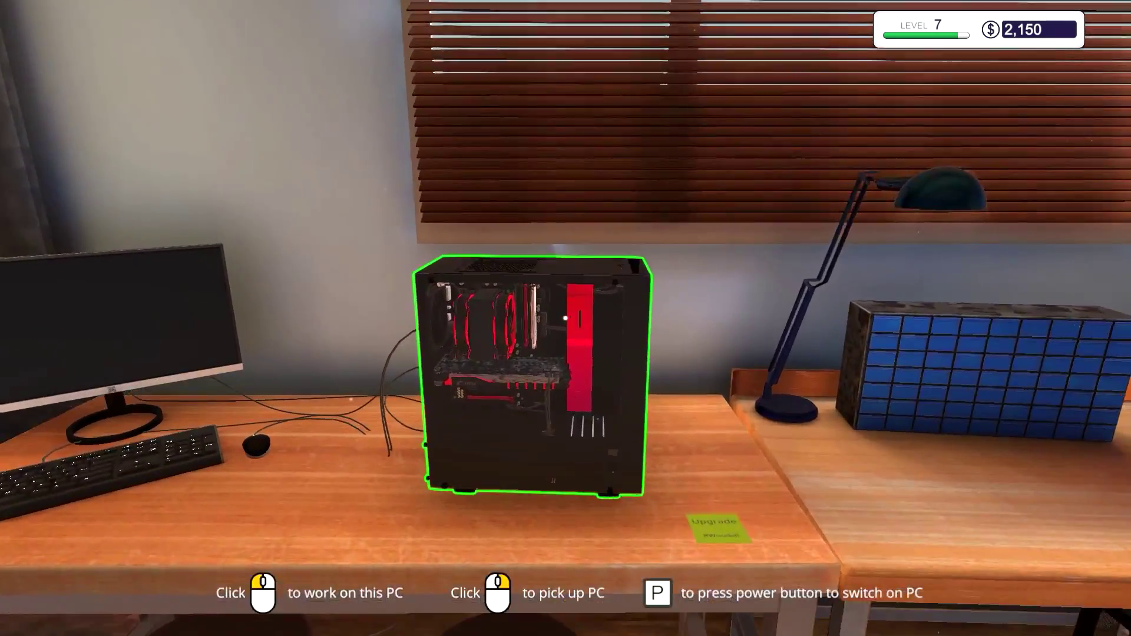
Step: Remove all four side panel screws and take off the glass side panel
left_click(565, 318)
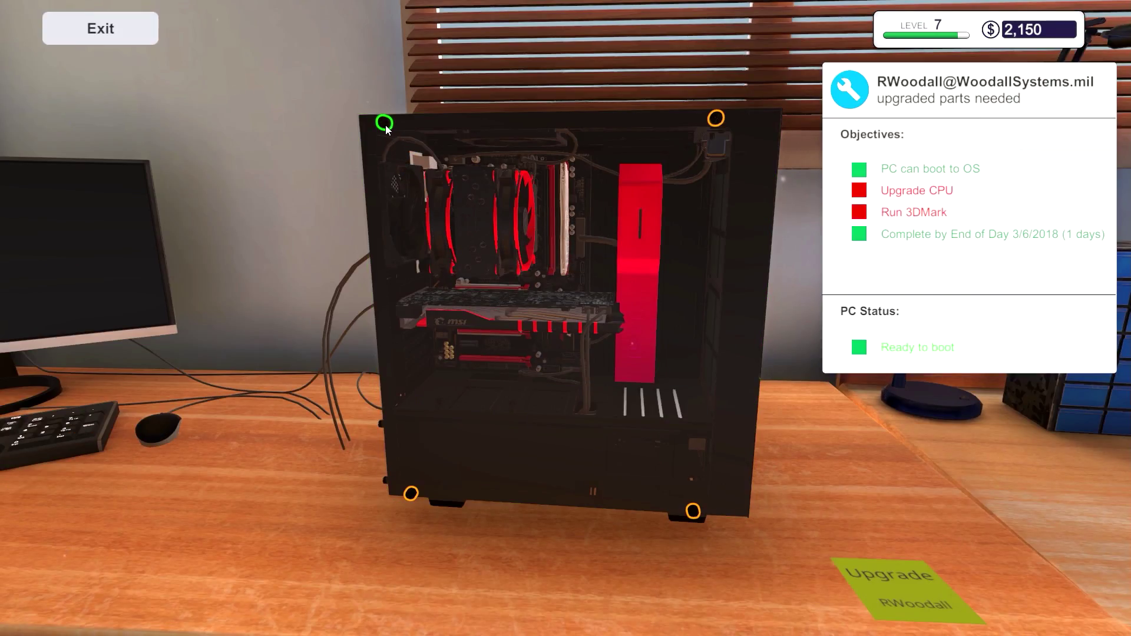
left_click(384, 122)
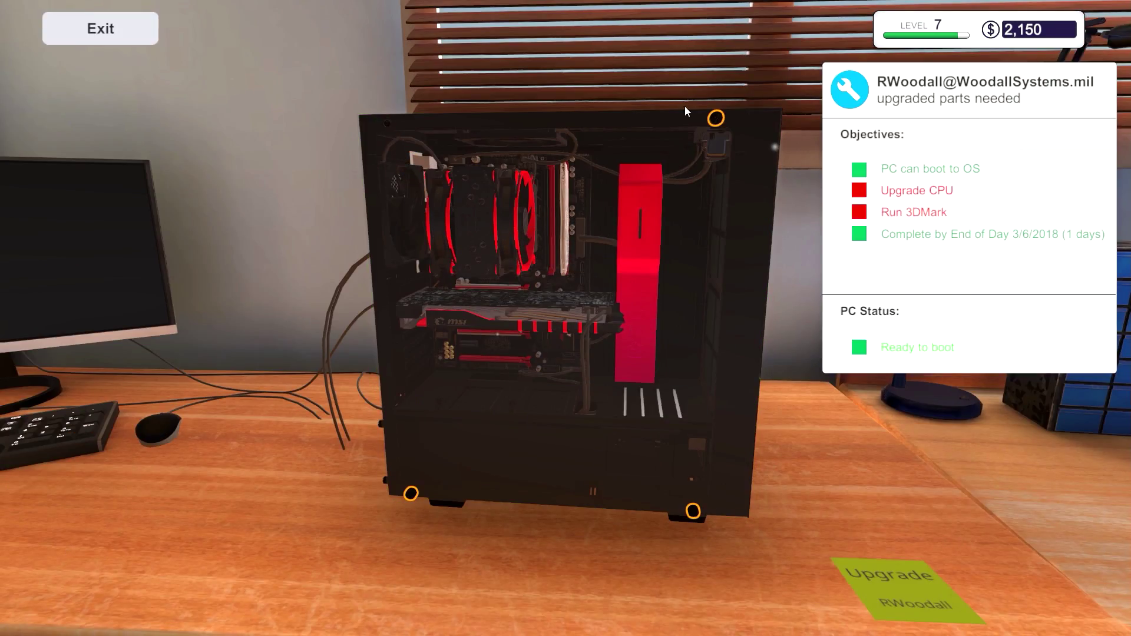
left_click(716, 118)
left_click(694, 510)
left_click(410, 494)
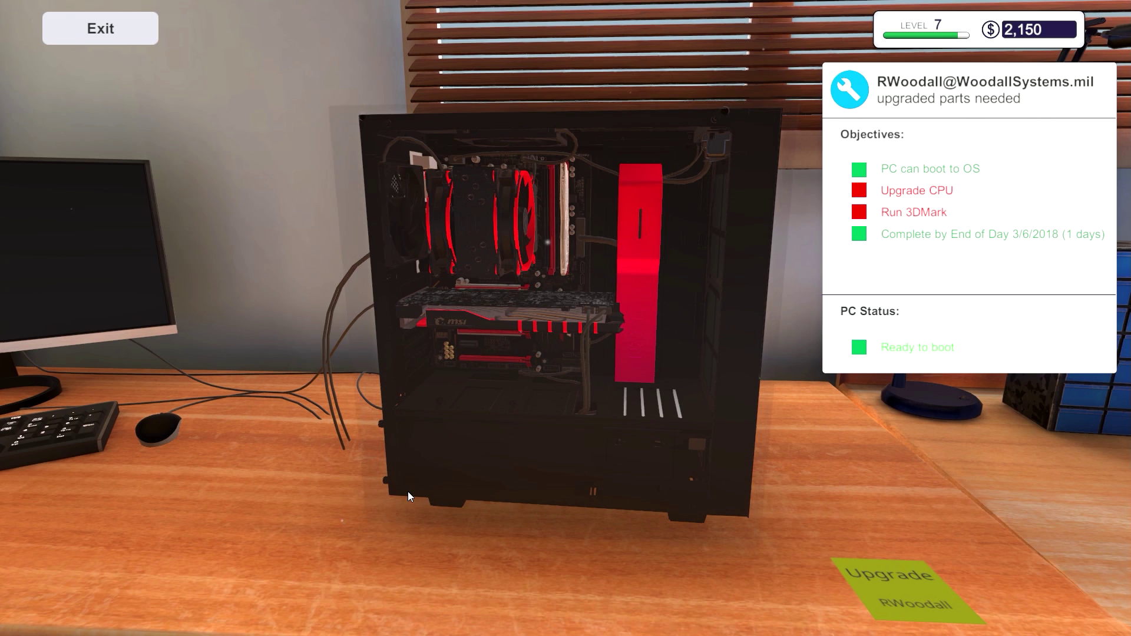
left_click(415, 335)
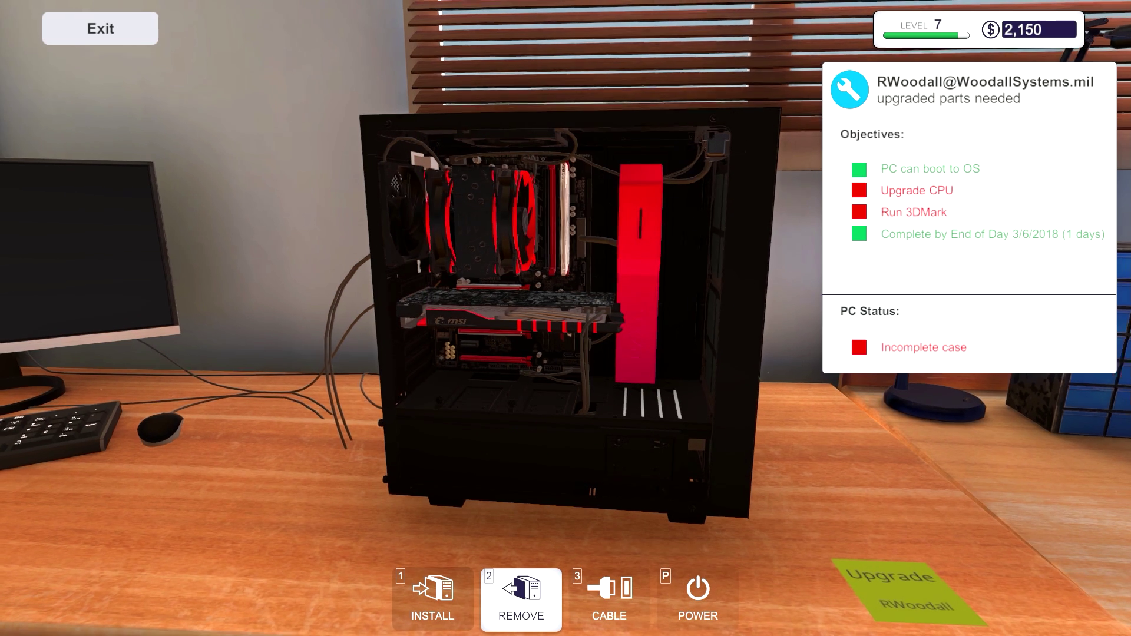
Step: Remove the CPU air cooler and Ryzen 3 1200, then list the inventory processors
key("d")
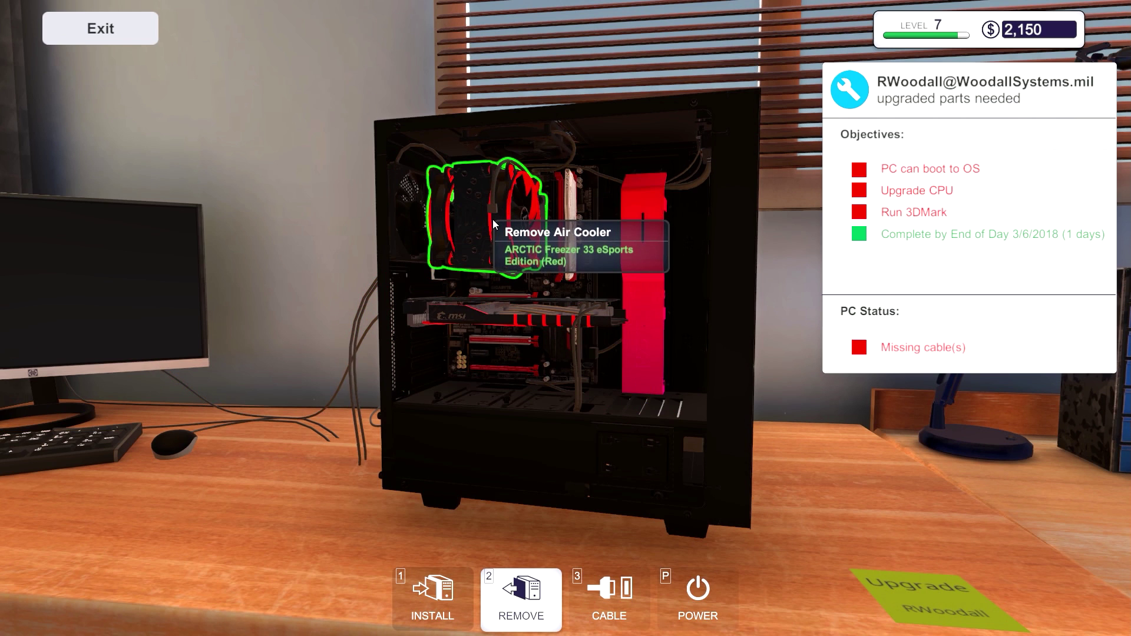
left_click(492, 219)
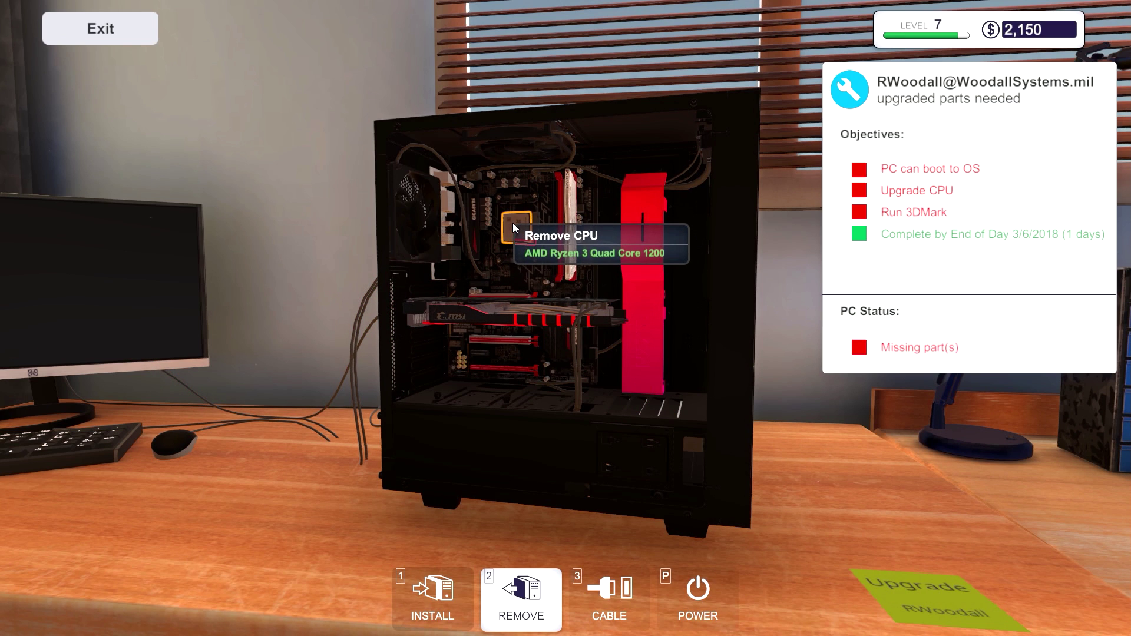
left_click(513, 223)
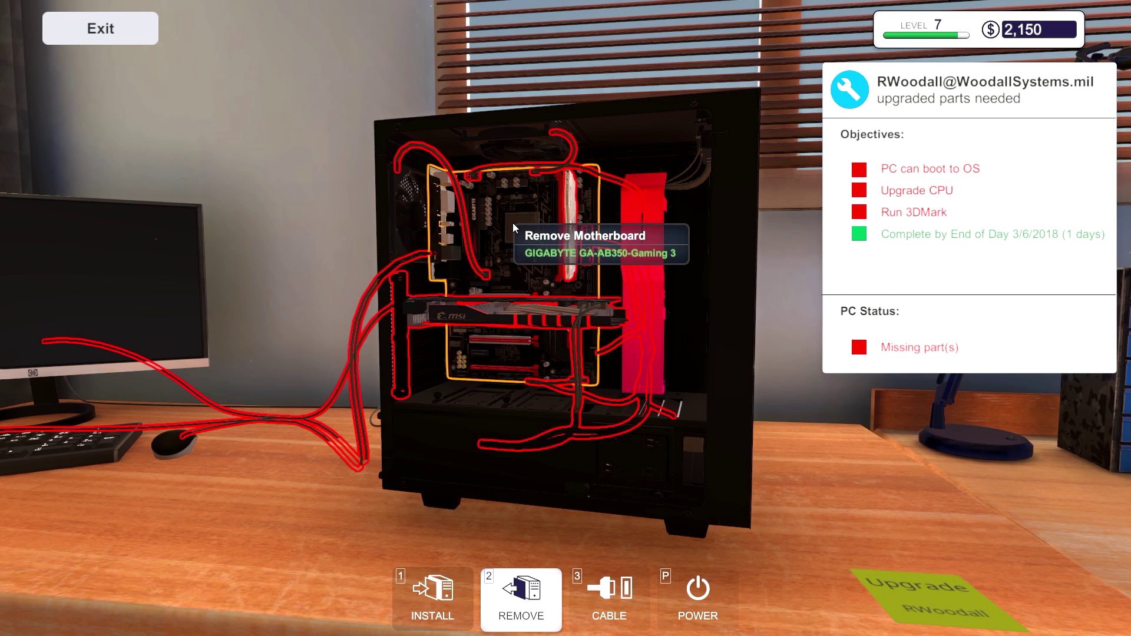
left_click(439, 601)
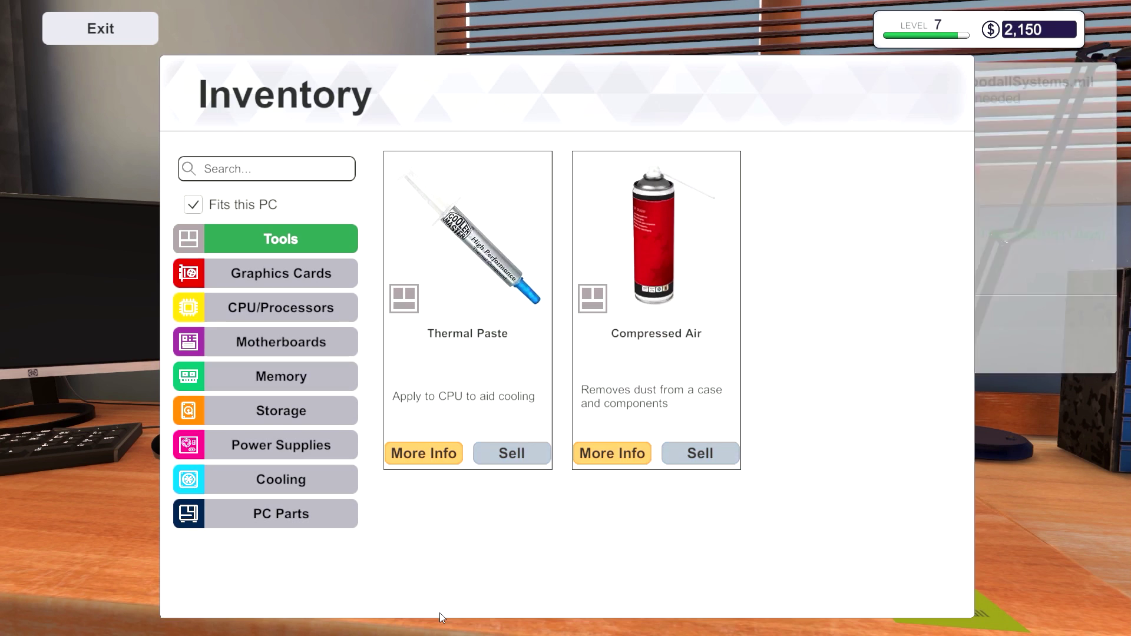
left_click(311, 308)
scroll(735, 325, "down", 3)
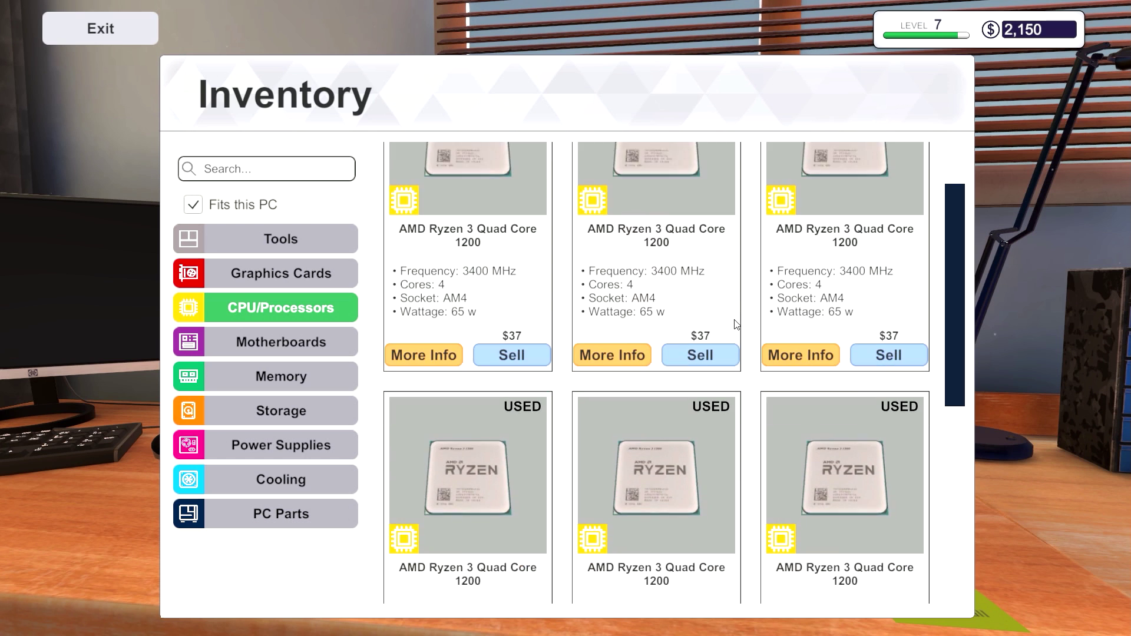
scroll(735, 325, "down", 3)
scroll(588, 364, "down", 3)
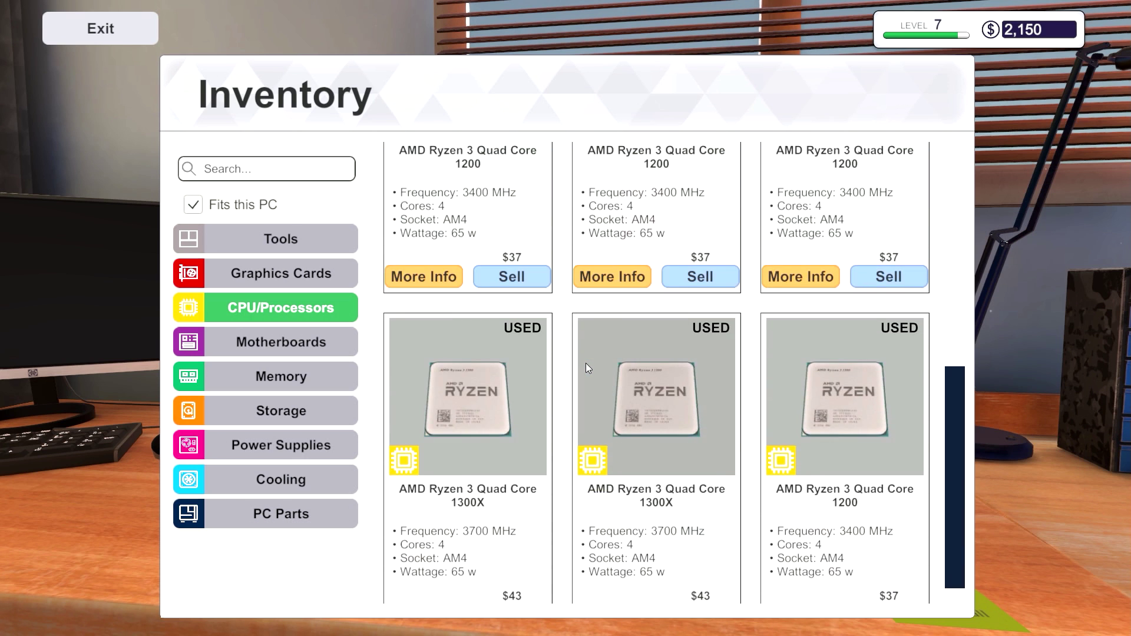
scroll(586, 363, "down", 3)
scroll(585, 363, "down", 2)
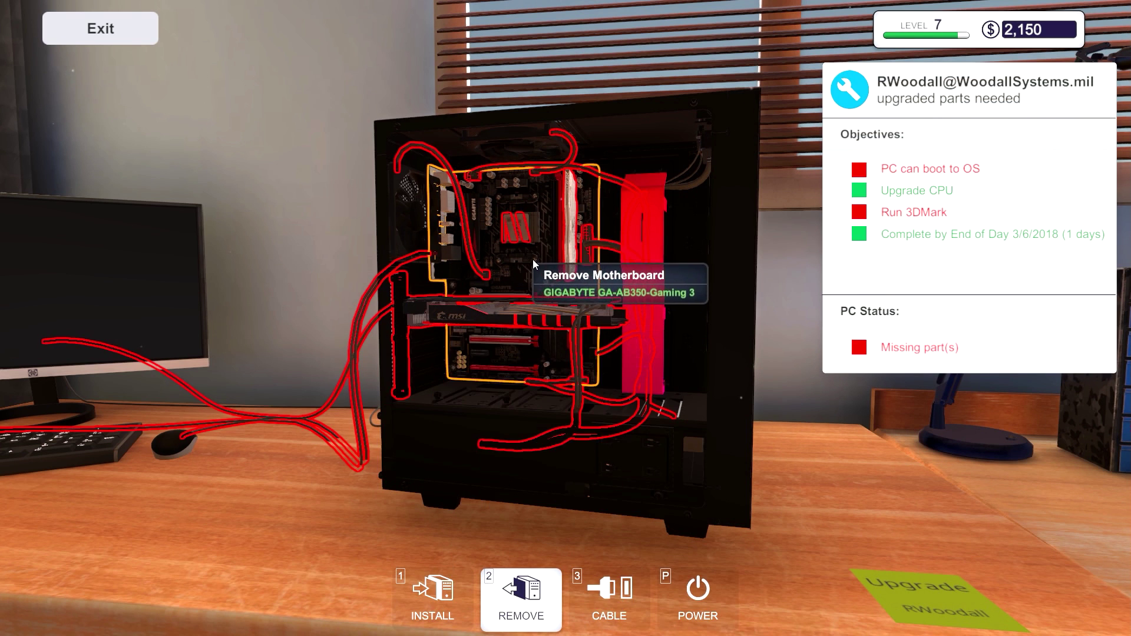
Step: Lock the Ryzen 3 1300X into its socket and apply thermal paste to it
left_click(527, 238)
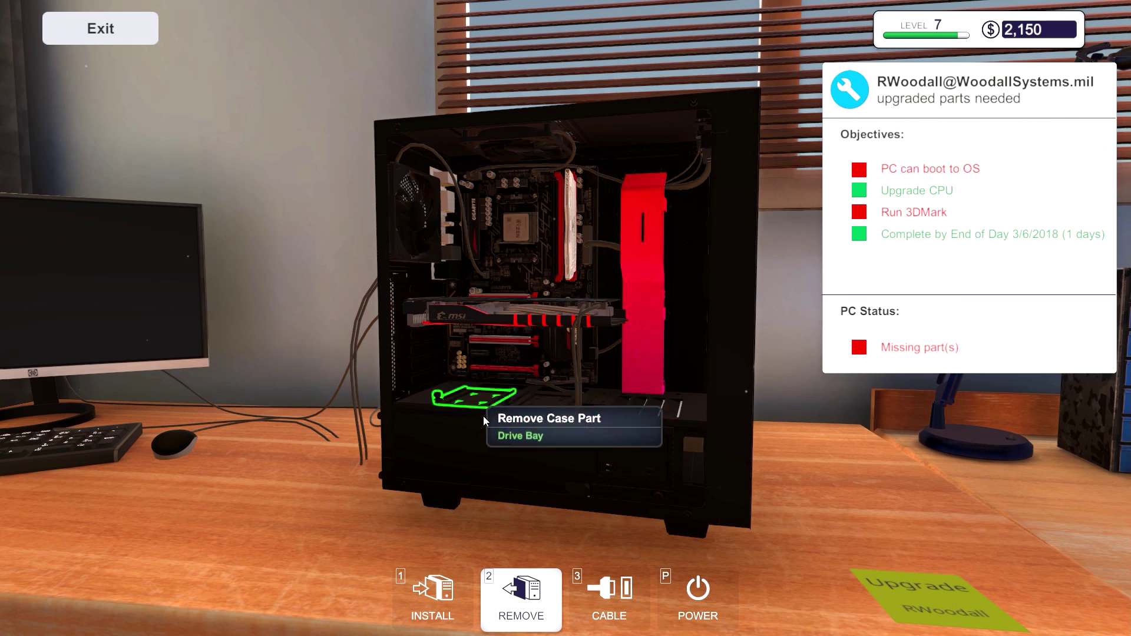
left_click(454, 602)
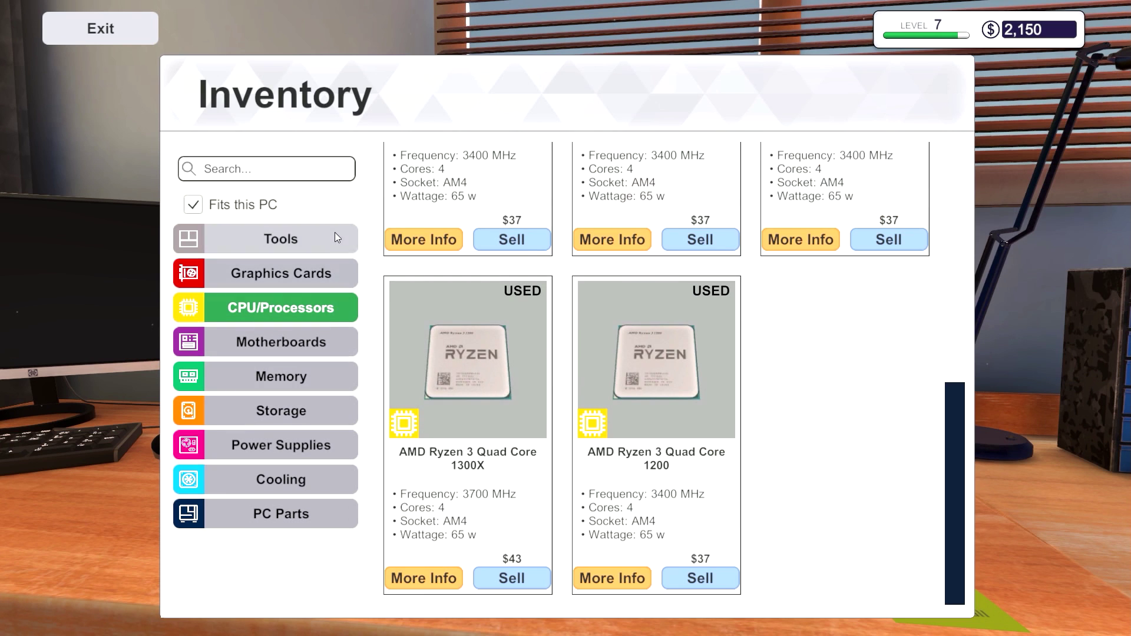
left_click(280, 240)
left_click(469, 248)
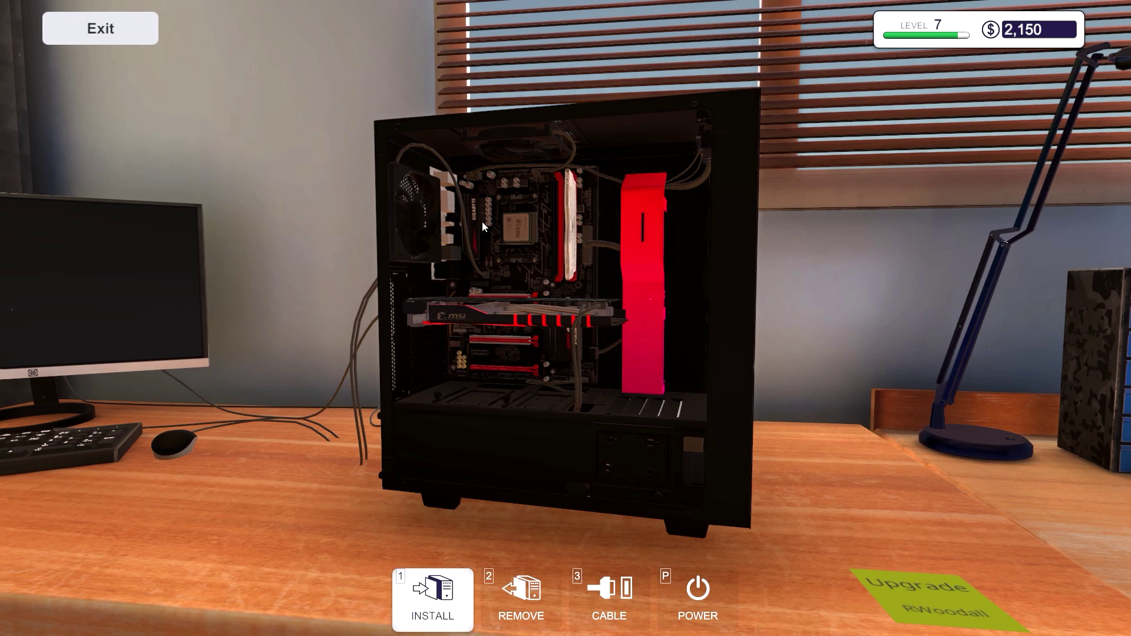
left_click(513, 220)
Step: Mount the red ARCTIC Freezer air cooler onto the new CPU
left_click(433, 600)
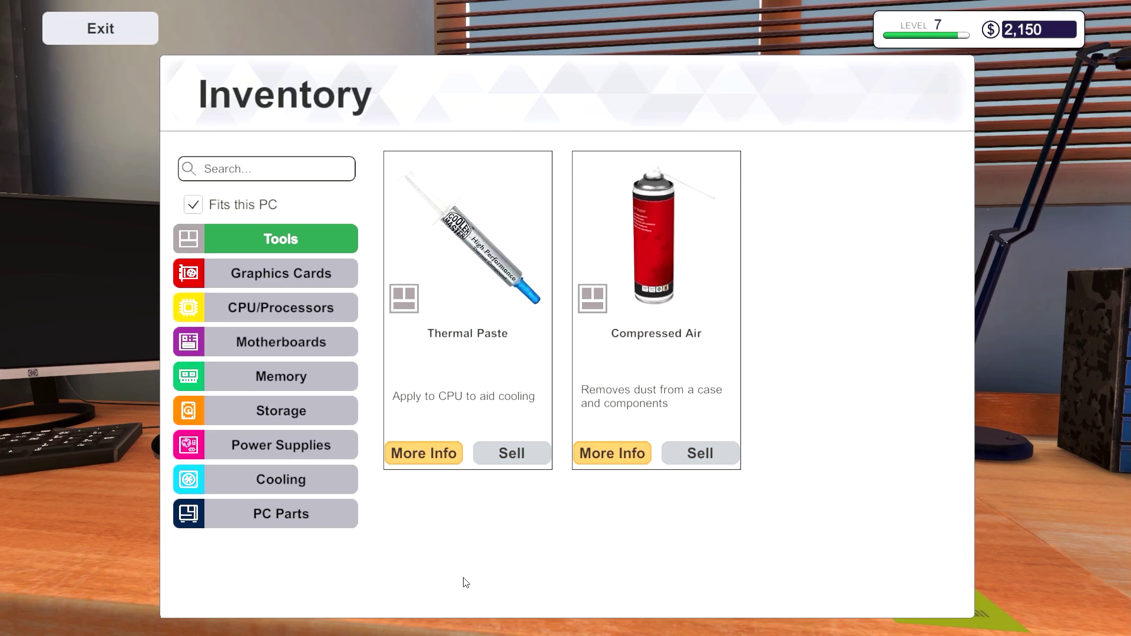
left_click(281, 480)
left_click(845, 234)
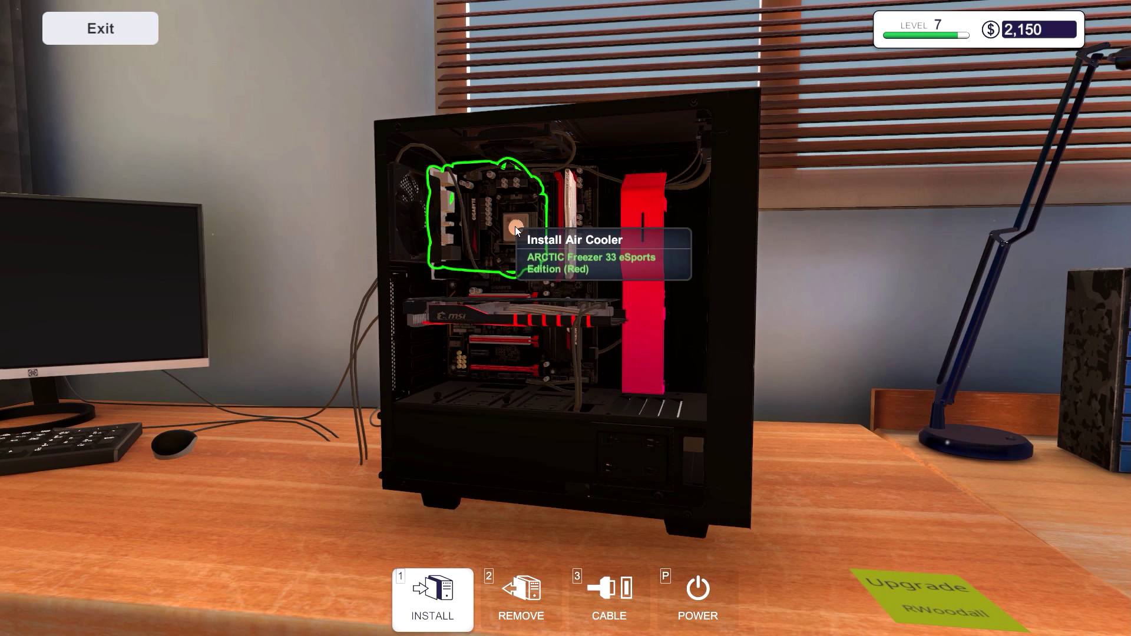
left_click(516, 226)
Step: Plug in the ARCTIC Freezer cooler's cable and leave the close-up view
key("2")
key("3")
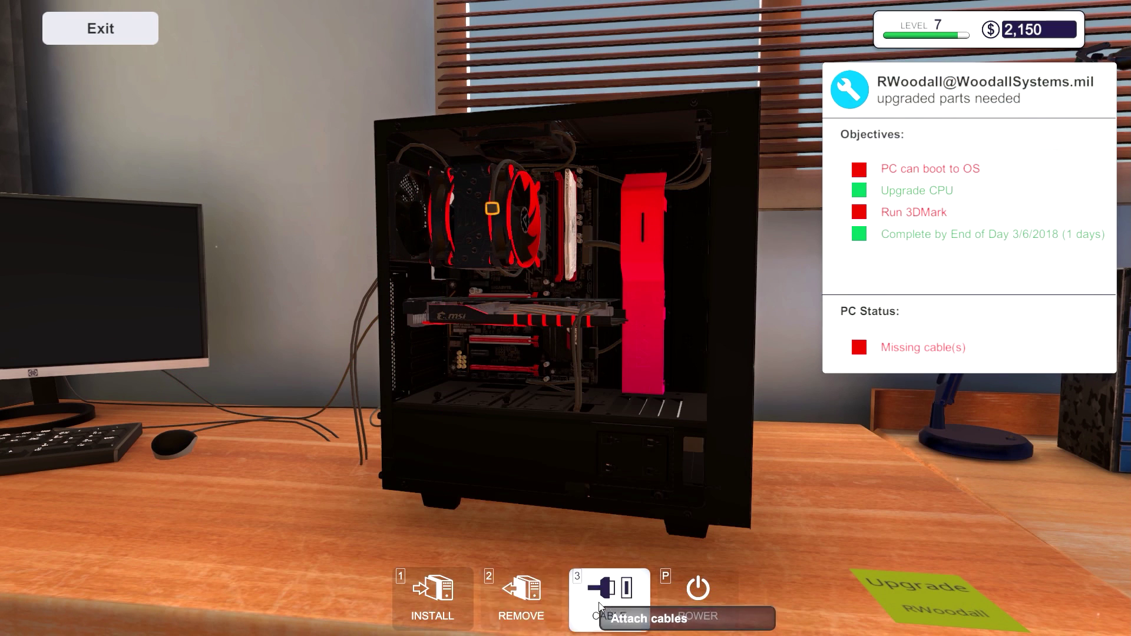
left_click(496, 205)
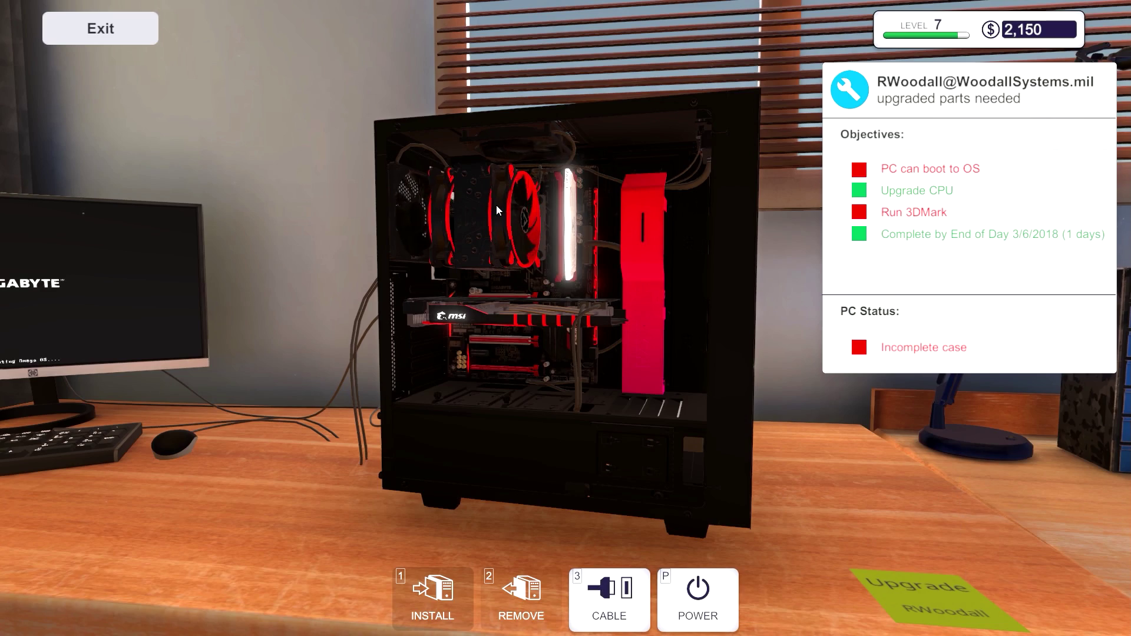
key("Escape")
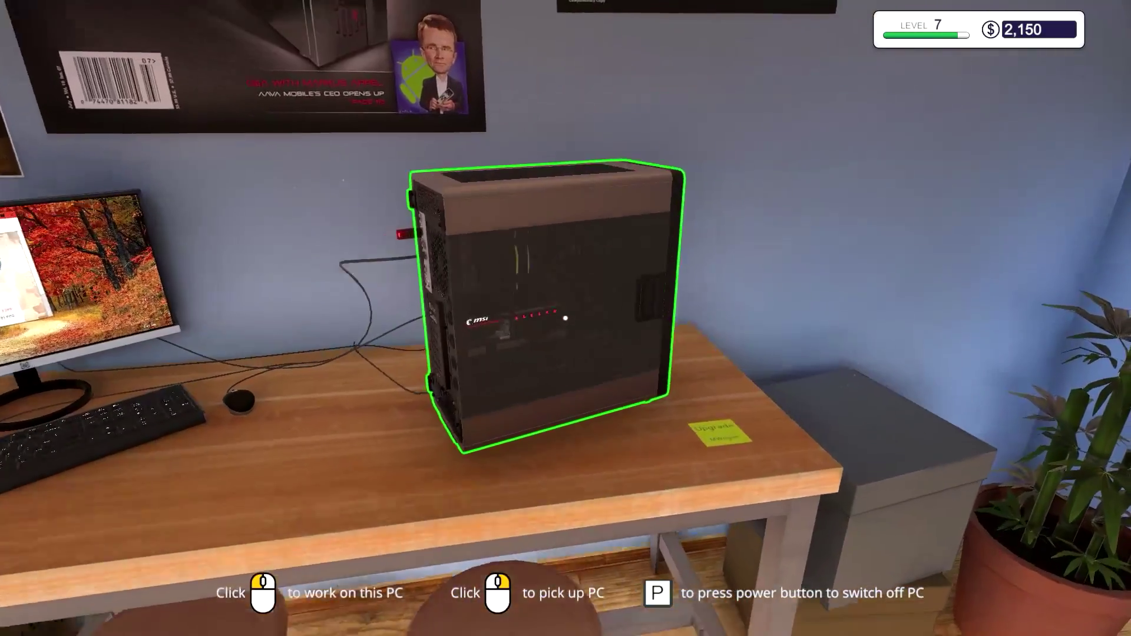
Step: Pull the USB drive out of the 3DMark-score job's PC
left_click(565, 318)
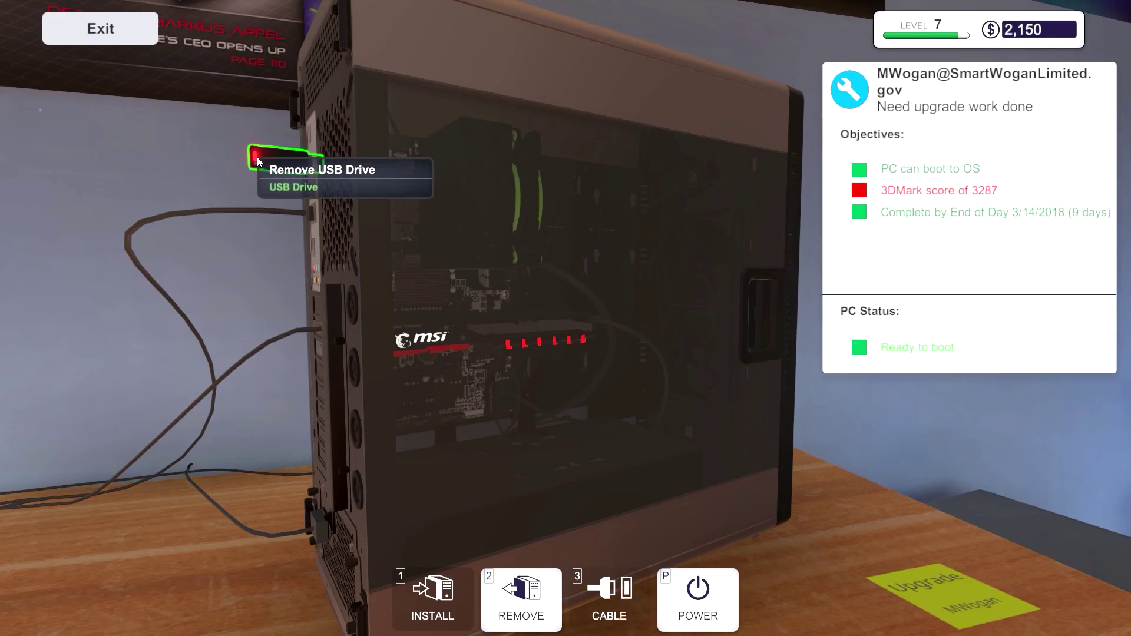
left_click(258, 157)
key("Escape")
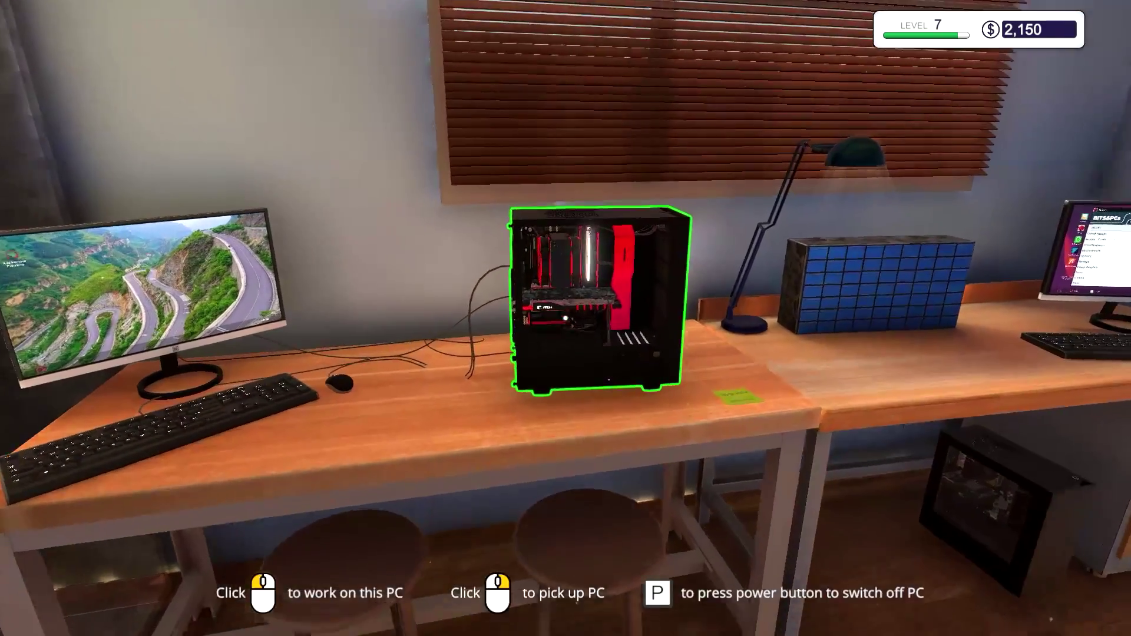
Step: Bring up the upgrade PC's inventory and view the stored parts
left_click(565, 319)
left_click(488, 592)
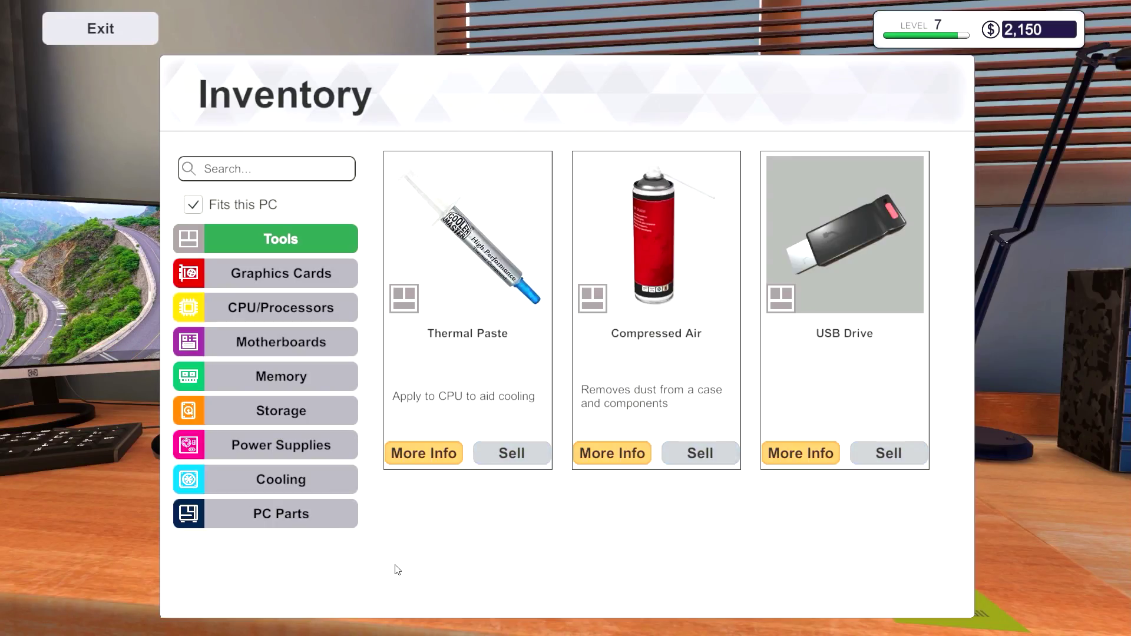
left_click(247, 511)
Step: Install 3DMark Advanced Edition on the upgrade PC through Add/Remove Programs
left_click(281, 239)
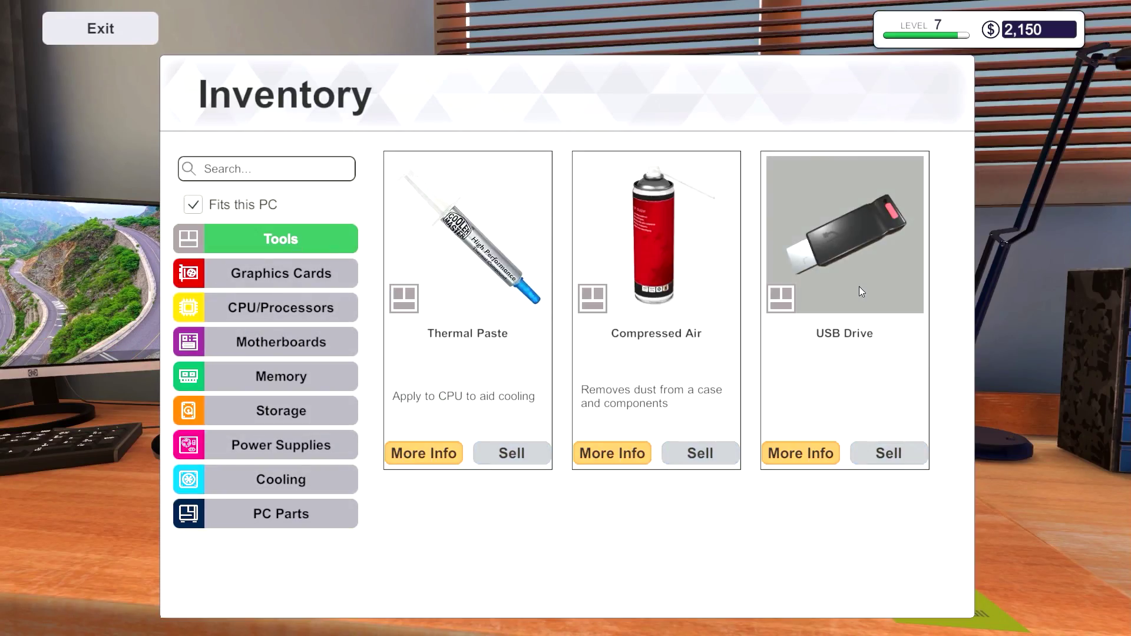
key("Escape")
left_click_drag(566, 318, 265, 319)
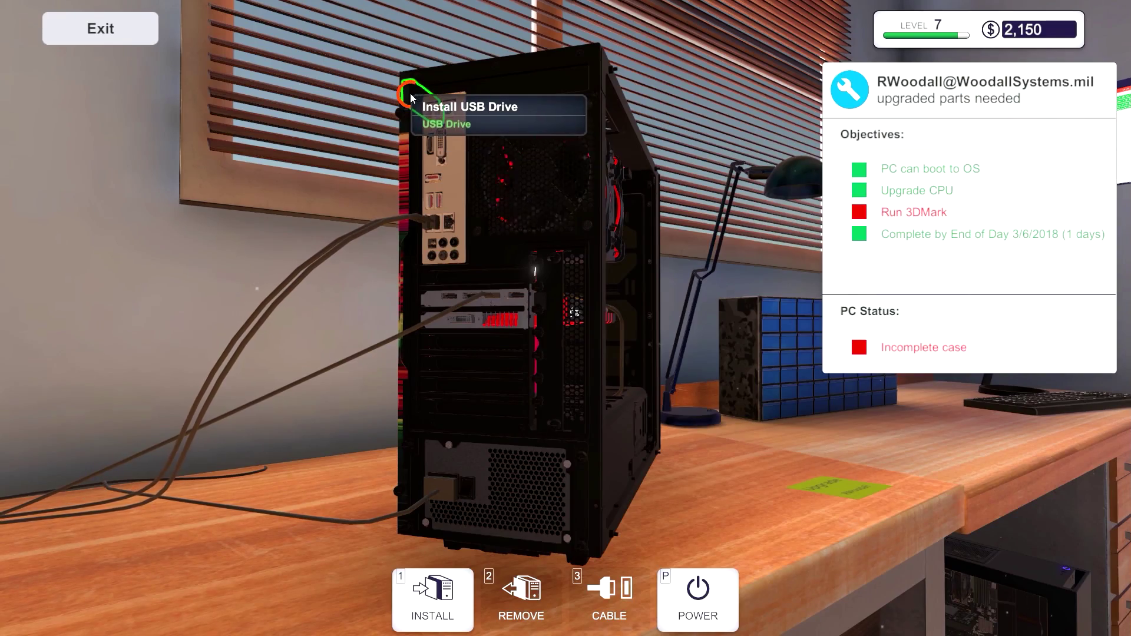
left_click_drag(411, 97, 221, 97)
key("Escape")
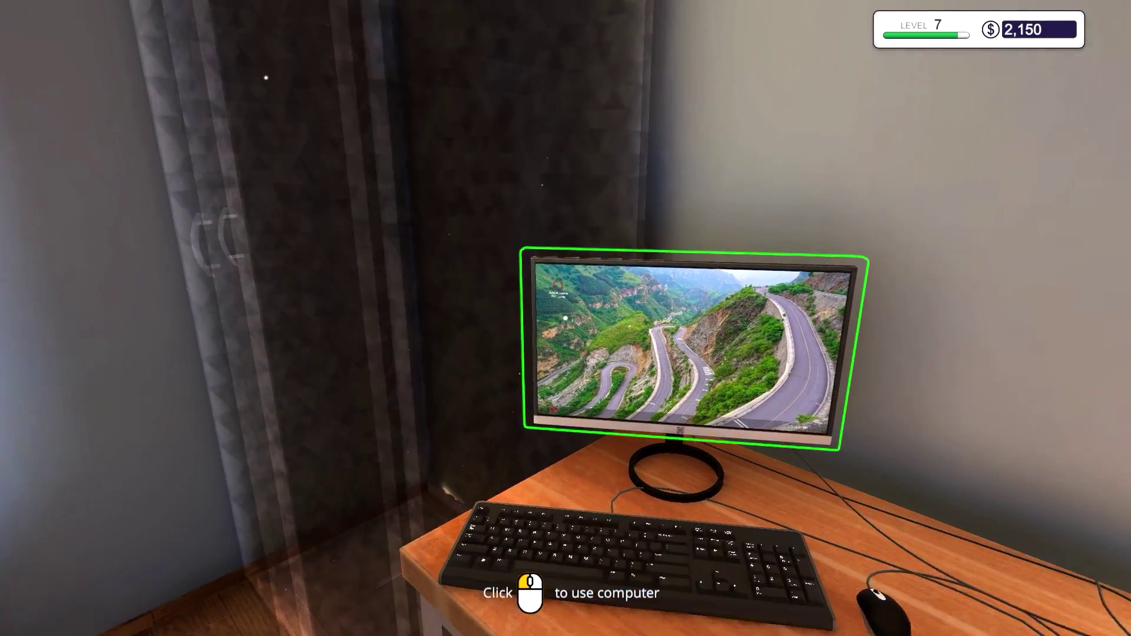
left_click(565, 318)
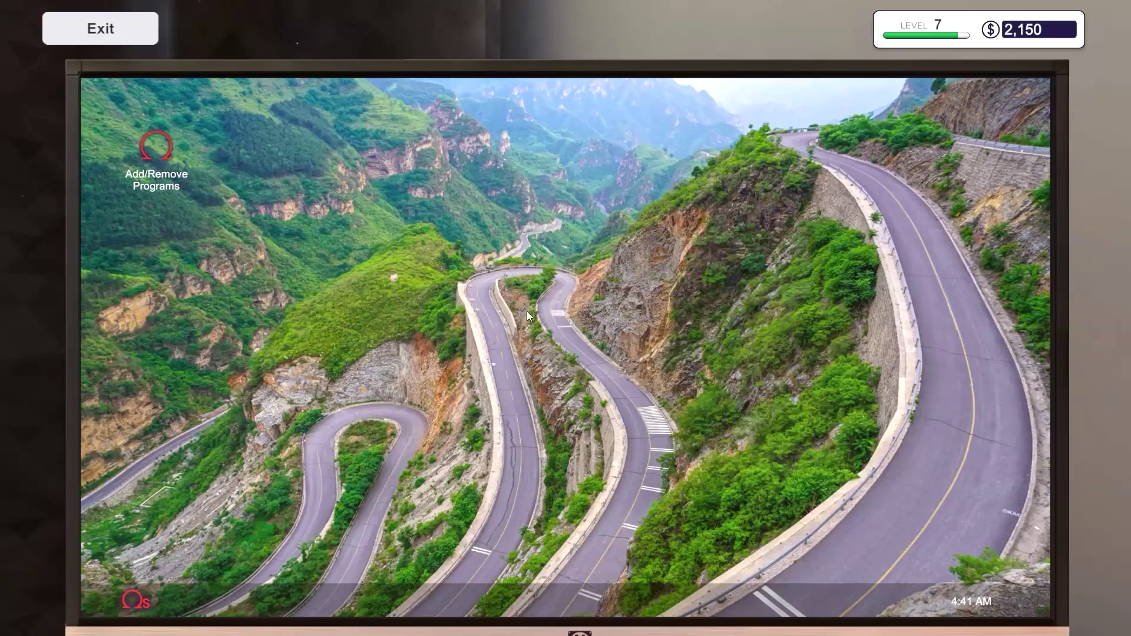
double_click(170, 177)
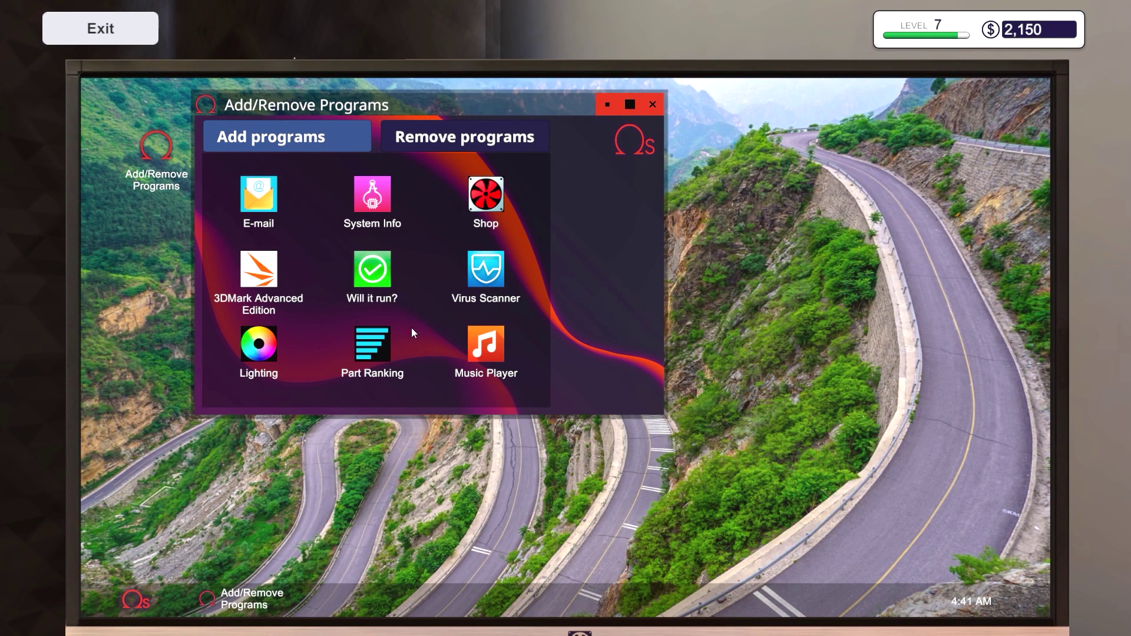
left_click(272, 269)
key("Escape")
Step: Check the job objectives and walk over to the other customer's PC
key("Tab")
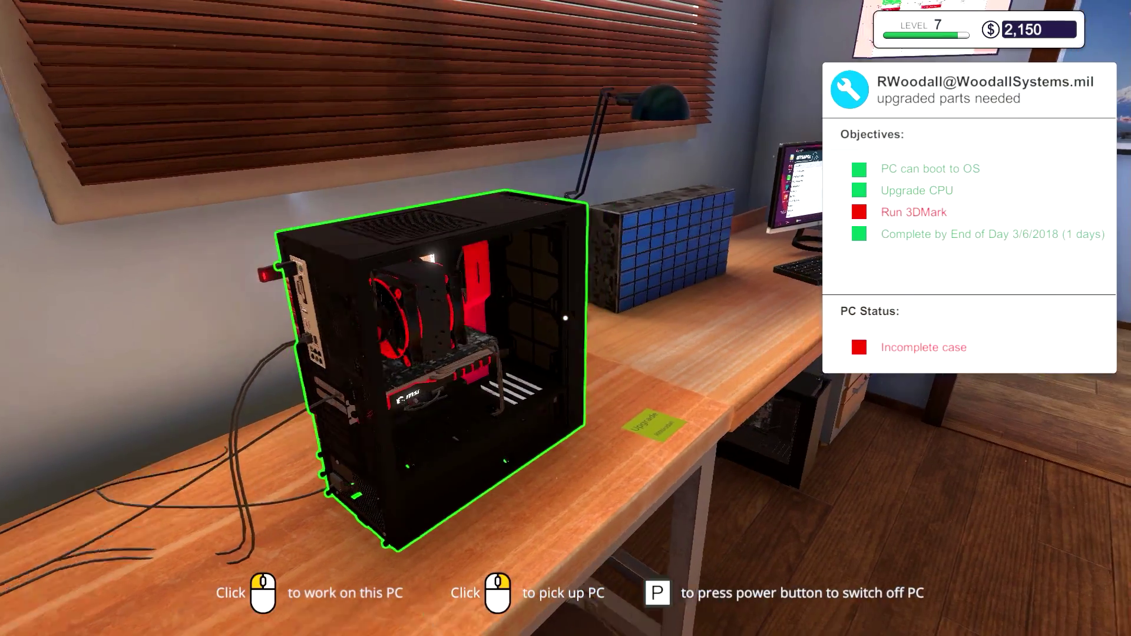
key("w")
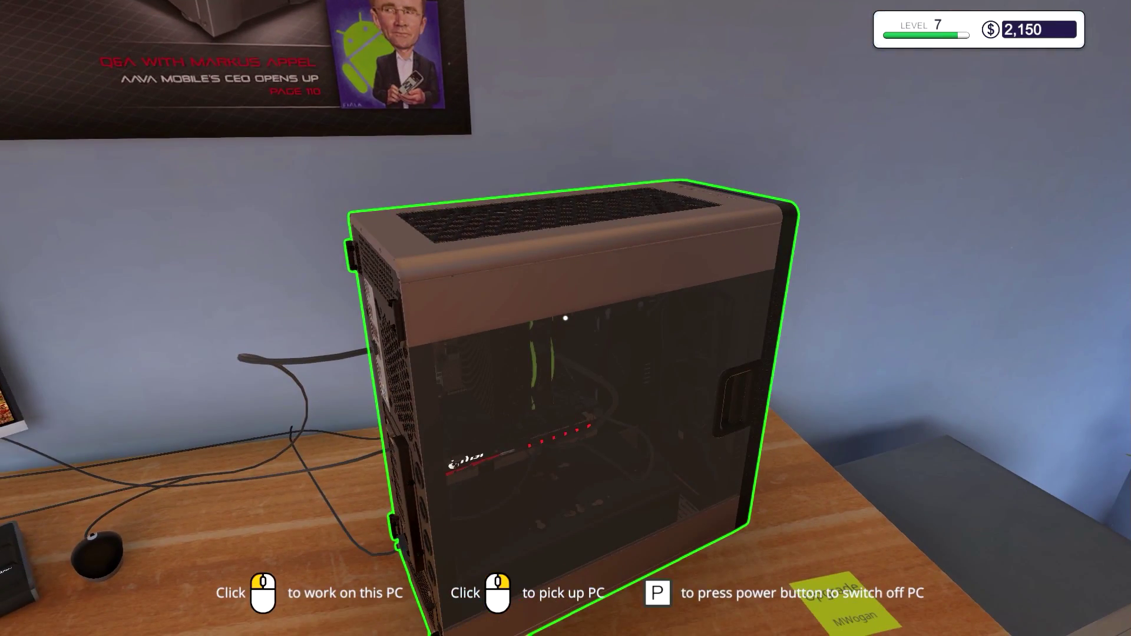
key("Tab")
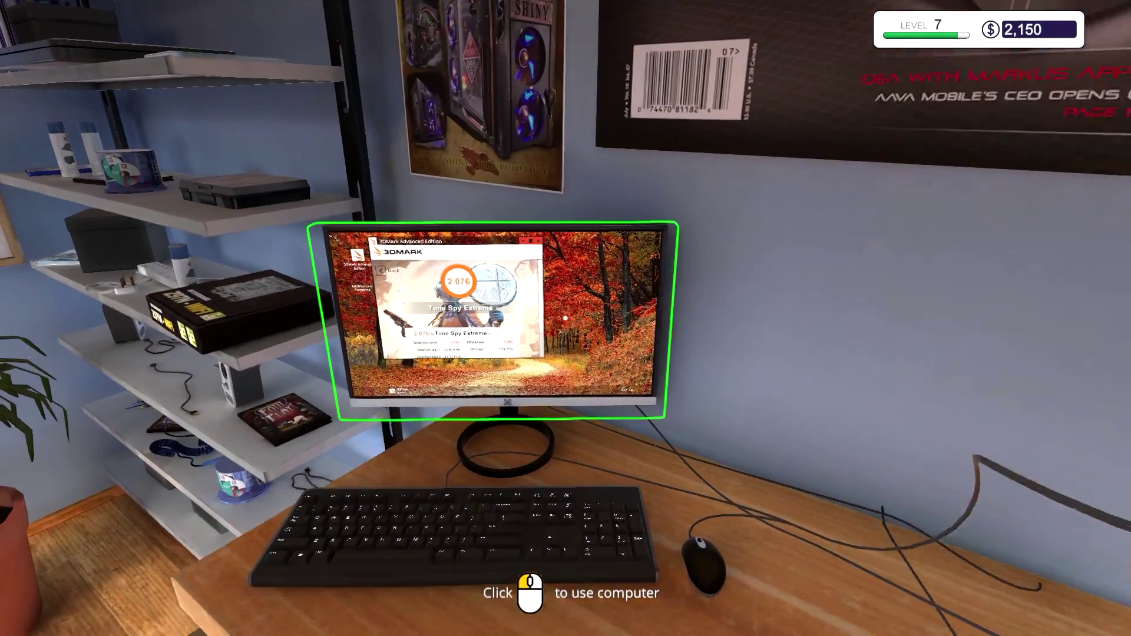
Step: Review the 2,076 Time Spy Extreme result and specs, then restart the upgrade PC
left_click(565, 318)
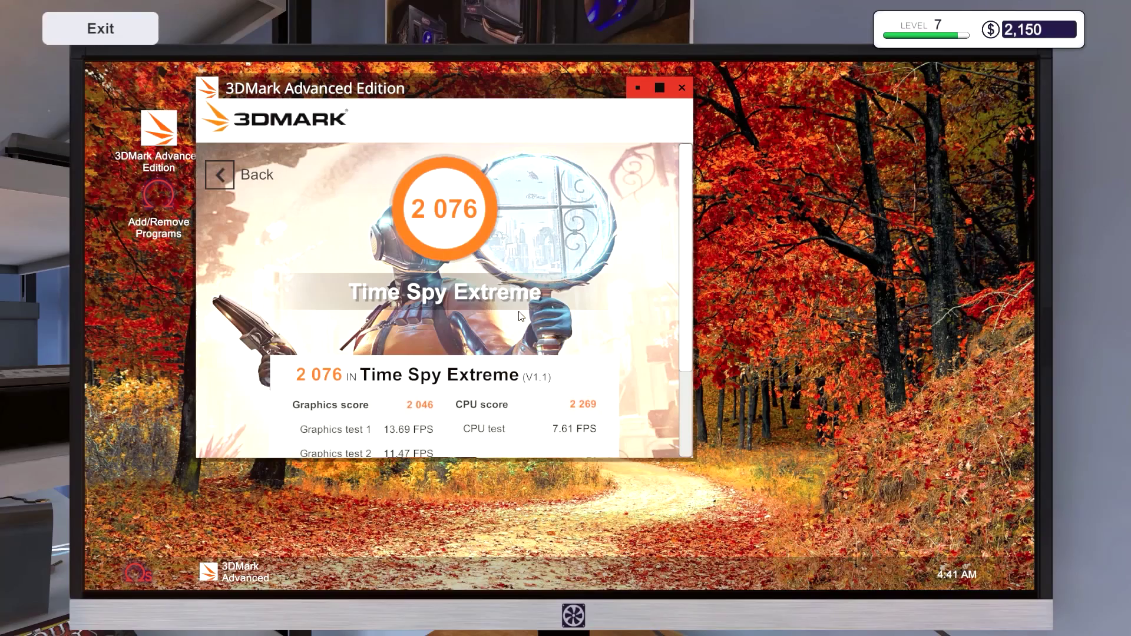
scroll(446, 347, "down", 2)
scroll(446, 347, "down", 2)
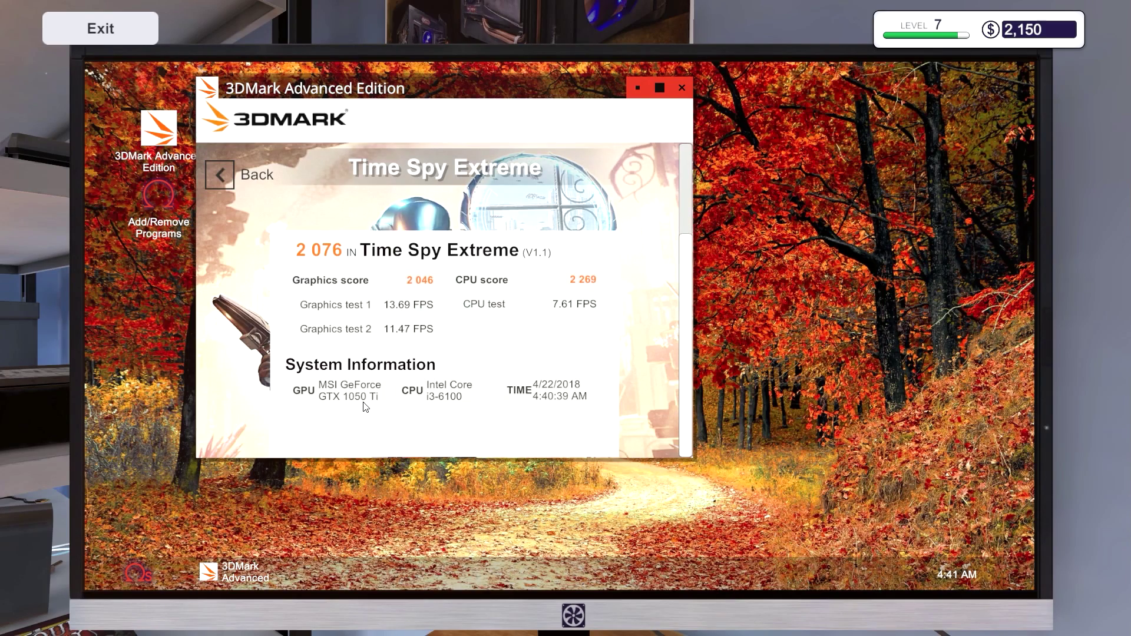
key("Escape")
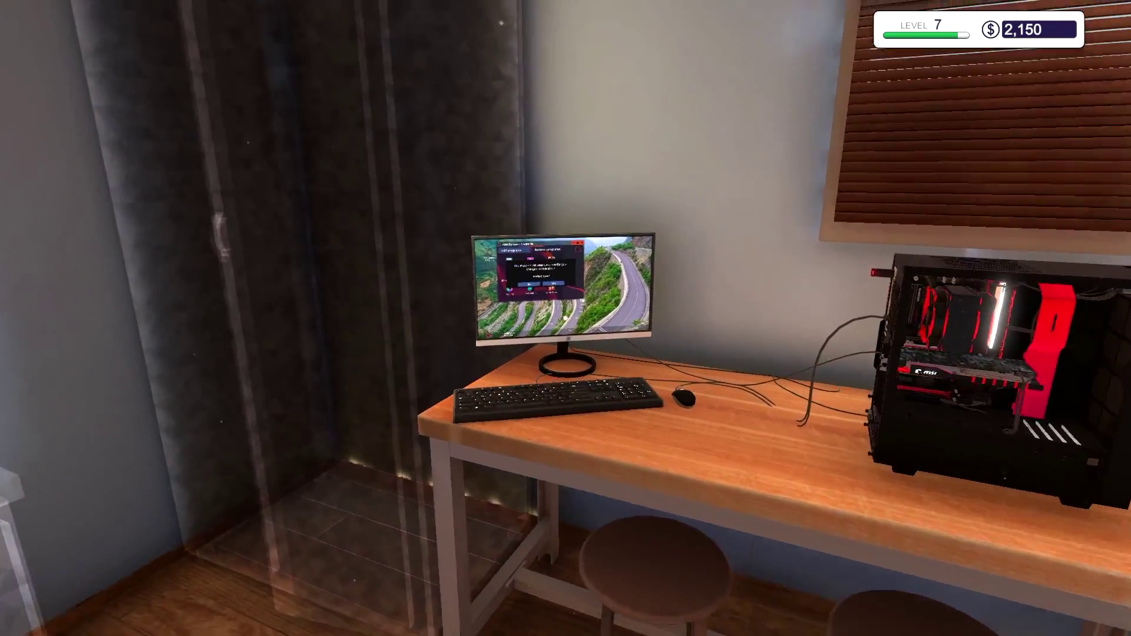
left_click(566, 319)
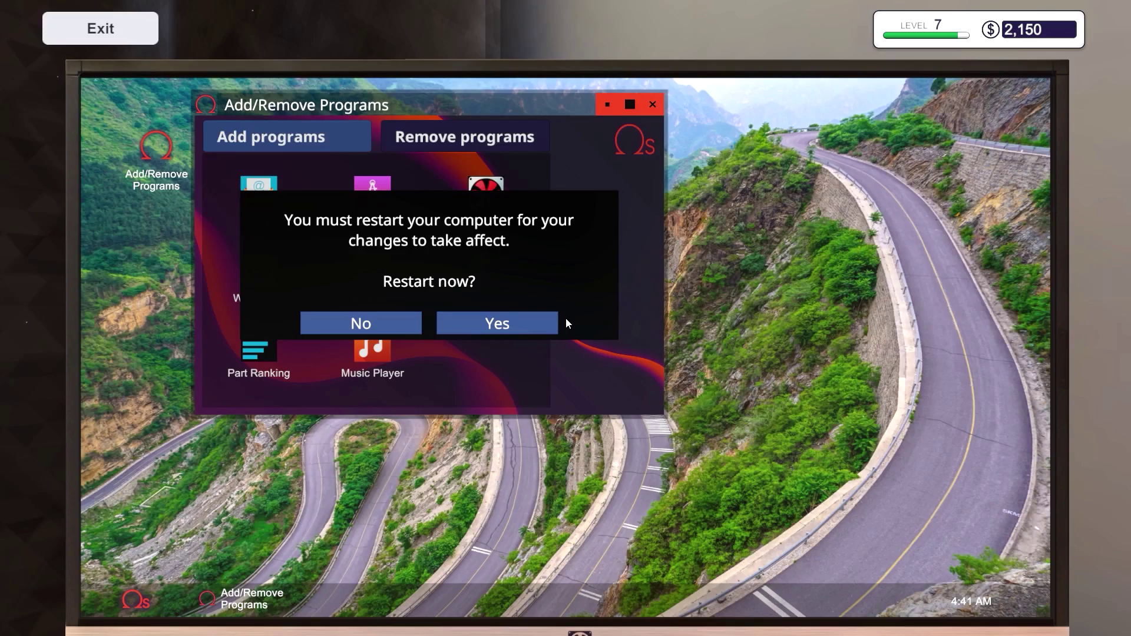
left_click(510, 322)
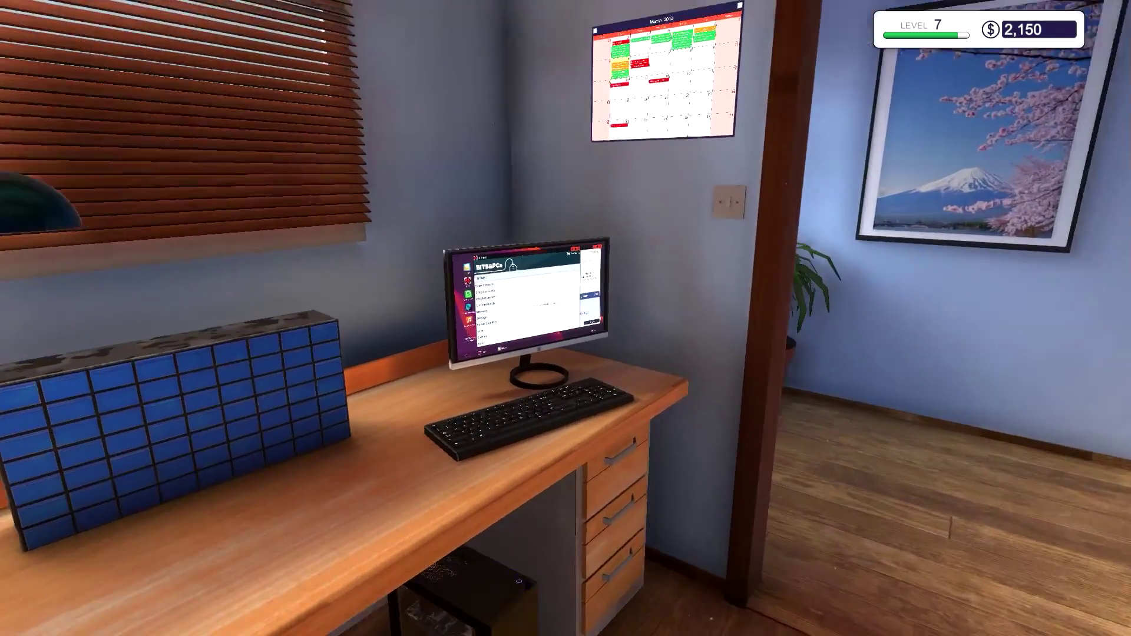
Step: Compare the graphics card Part Ranking down to GTX 1050 Ti with the customer's 3DMark results
left_click(565, 318)
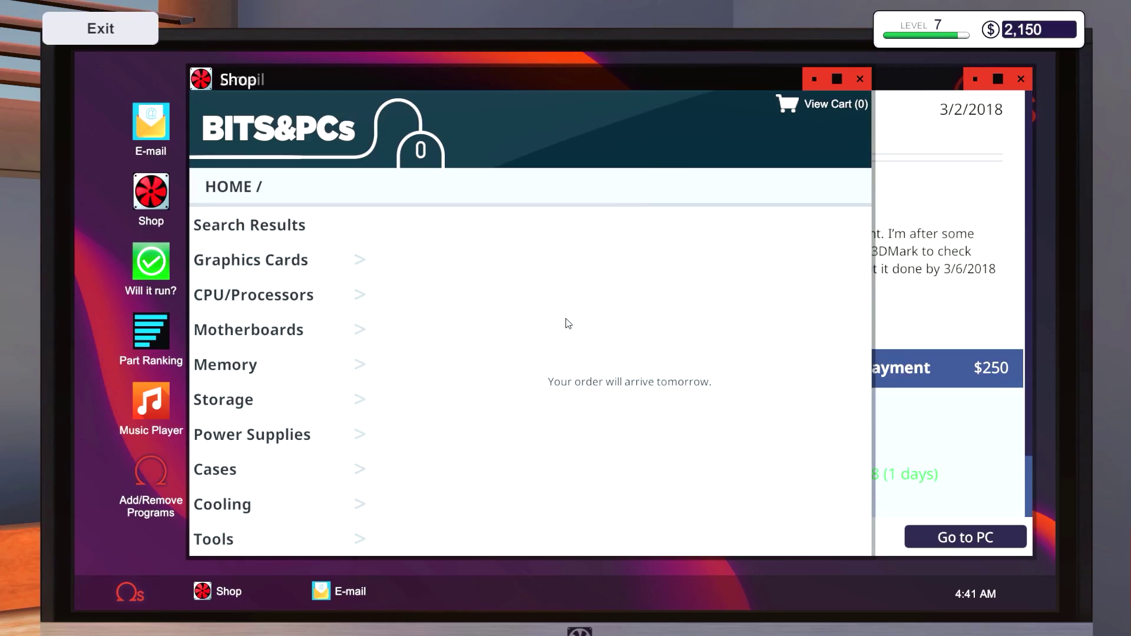
left_click(142, 319)
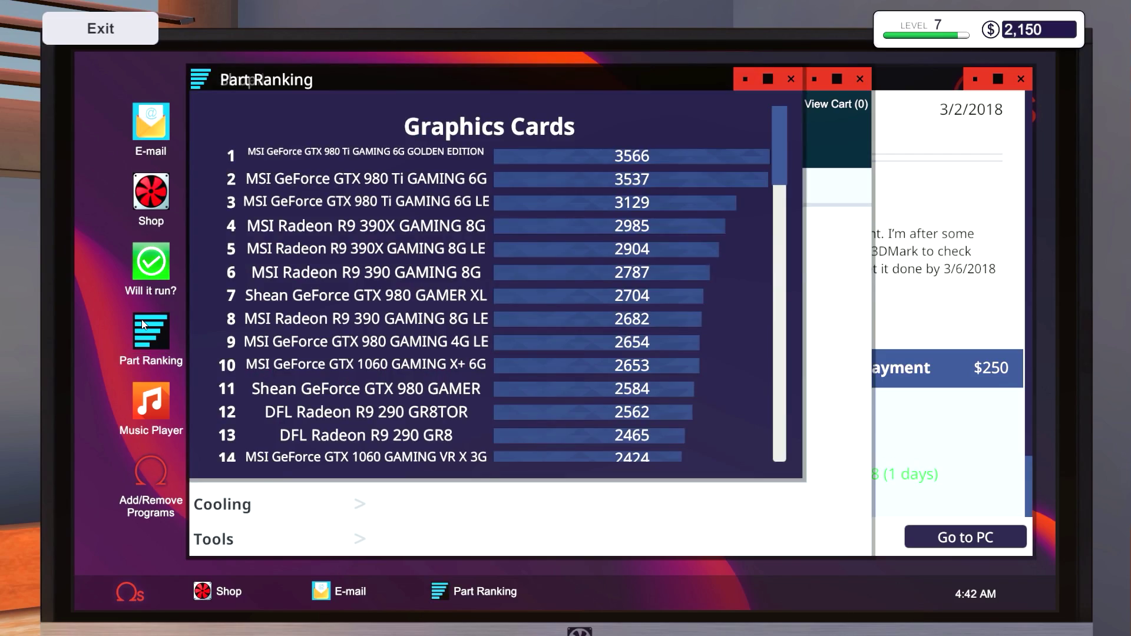
key("Escape")
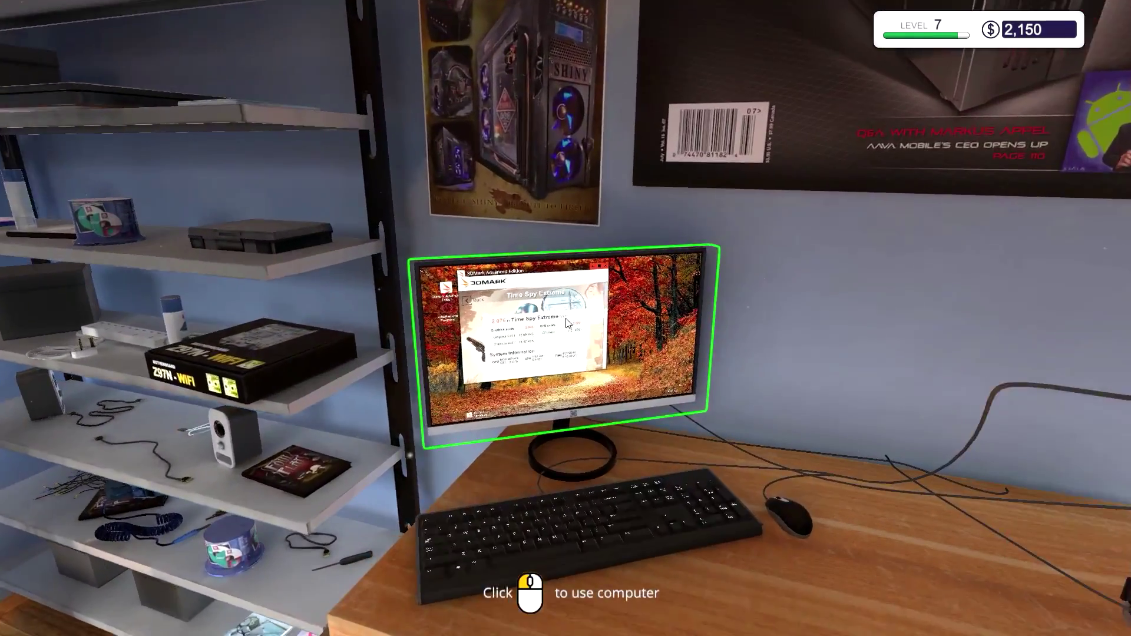
left_click(566, 318)
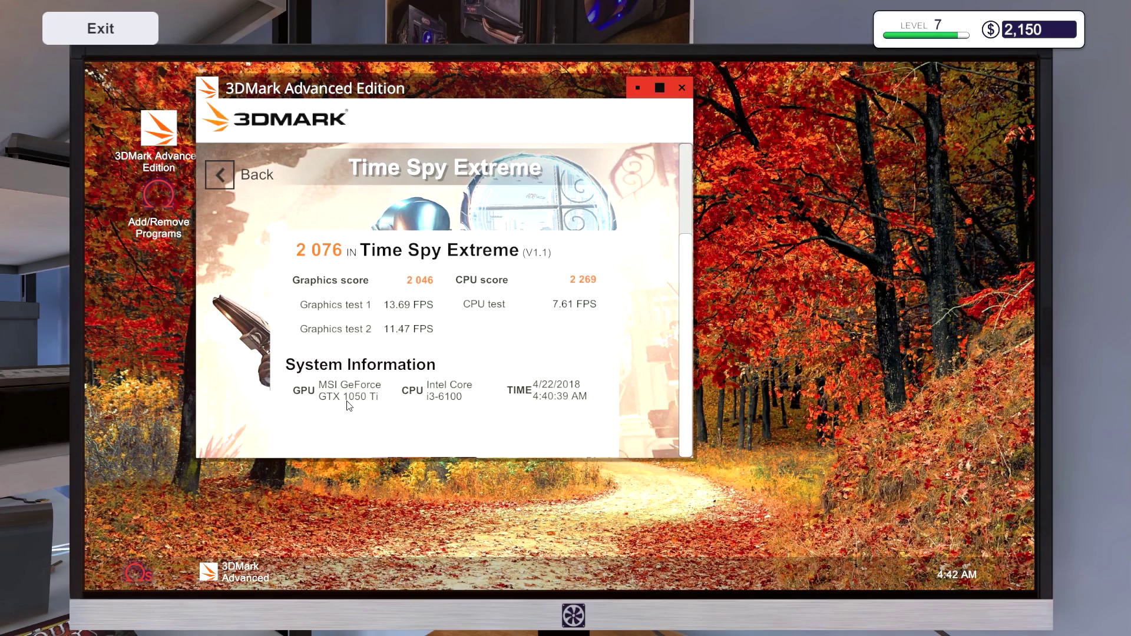
key("Escape")
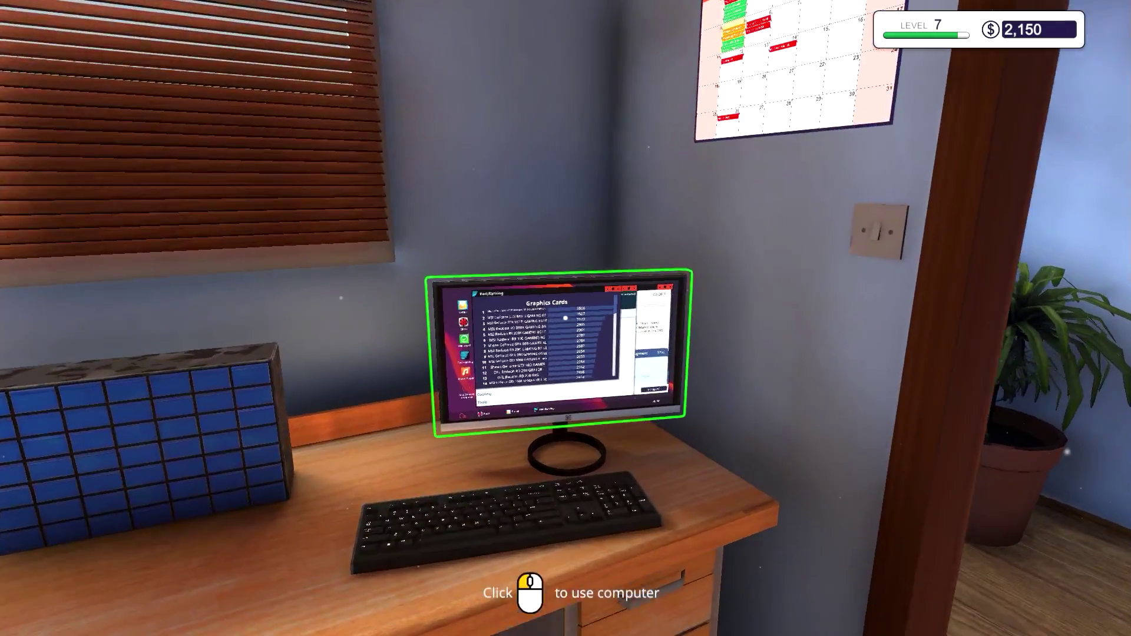
left_click(565, 318)
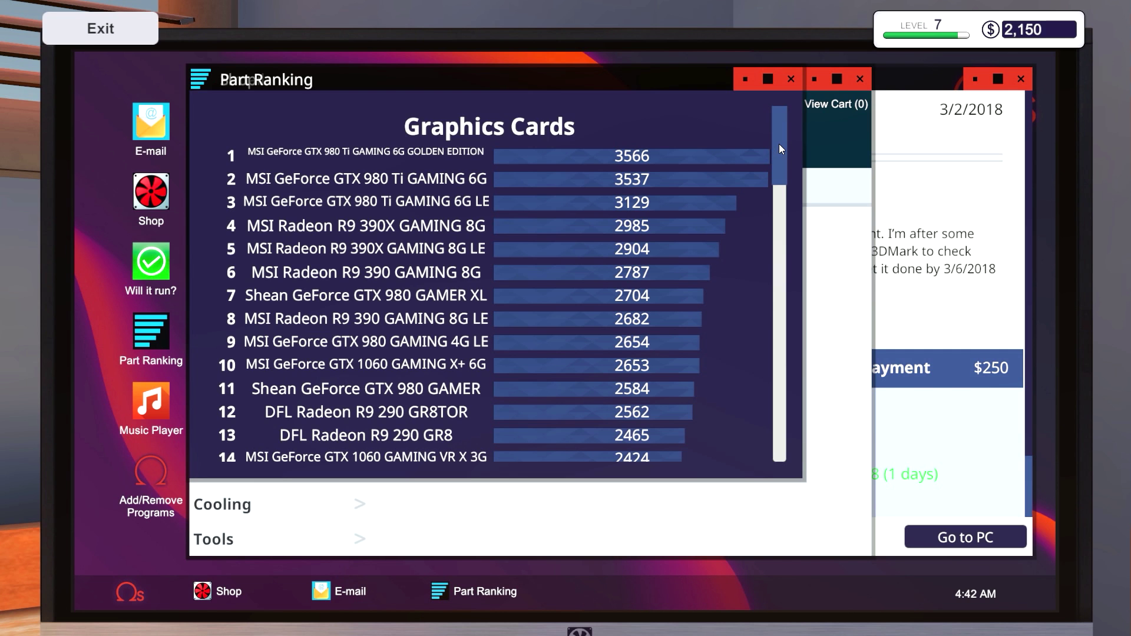
mouse_move(778, 144)
left_mouse_down()
mouse_move(784, 282)
mouse_move(788, 269)
left_mouse_up()
scroll(780, 153, "down", 2)
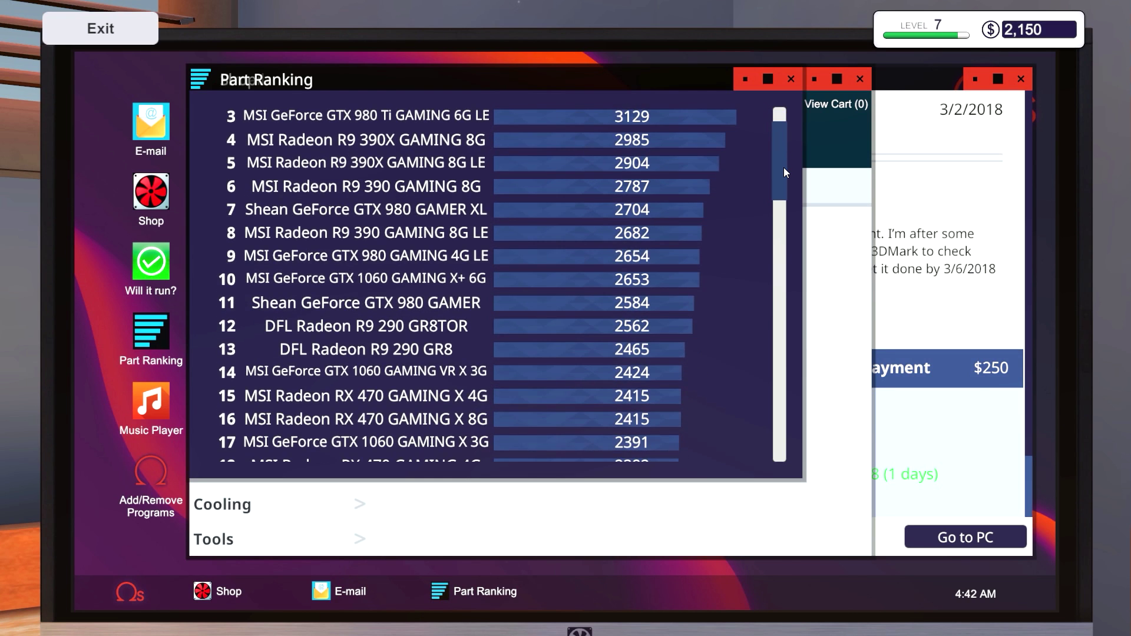
scroll(784, 167, "down", 2)
left_click_drag(786, 176, 785, 212)
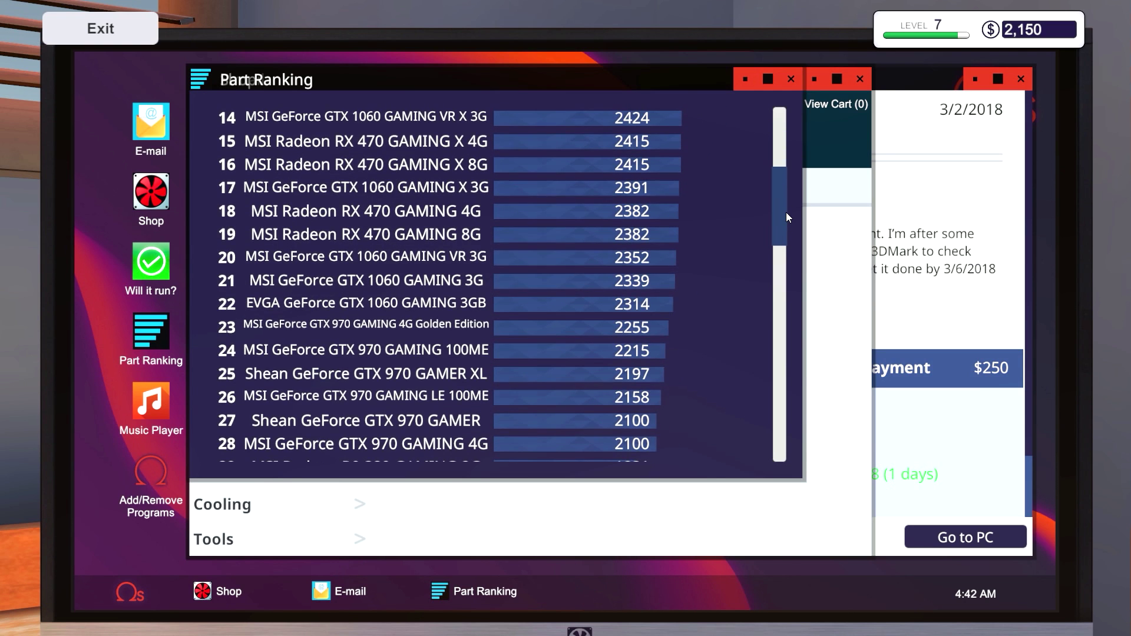
mouse_move(786, 213)
left_mouse_down()
mouse_move(780, 284)
mouse_move(788, 277)
left_mouse_up()
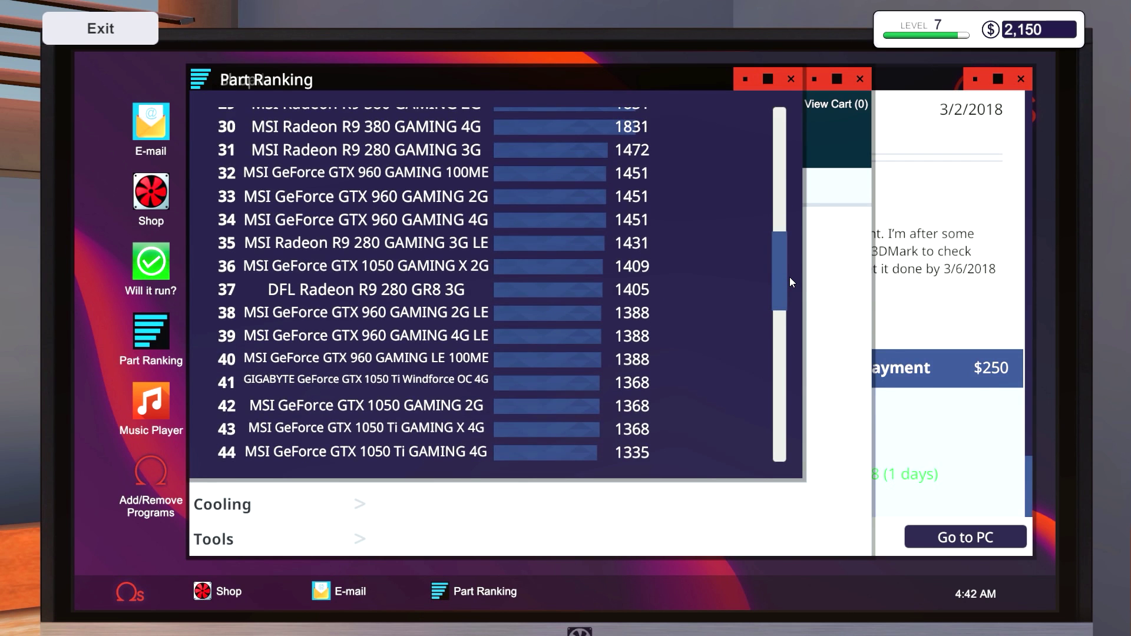
key("Escape")
Step: Check the processors stored in the inventory, then close it
key("i")
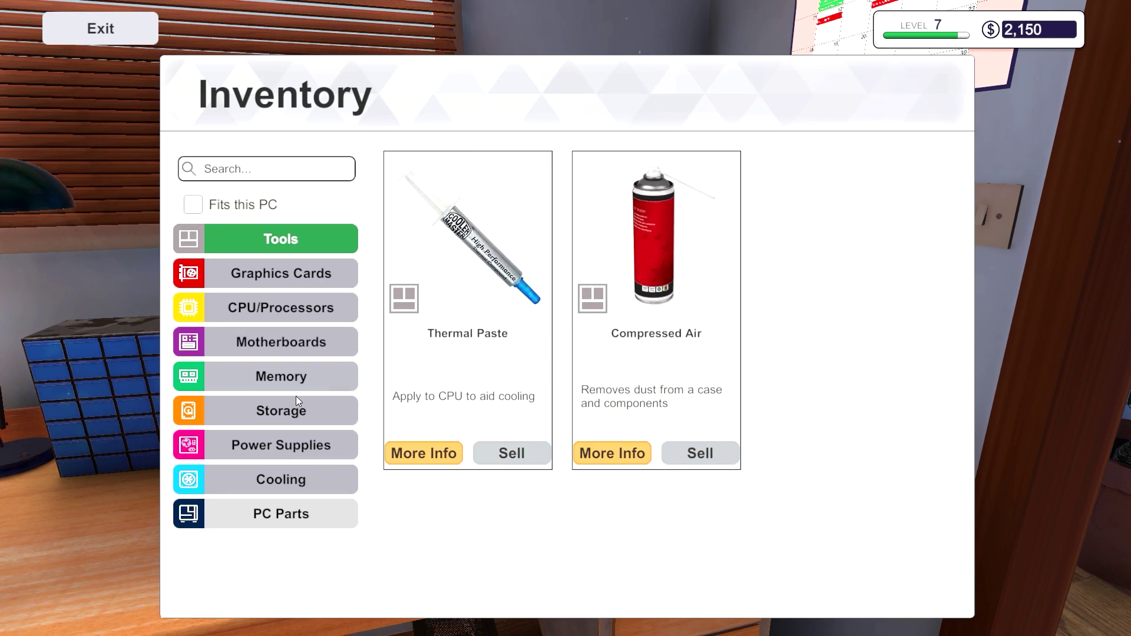
left_click(299, 308)
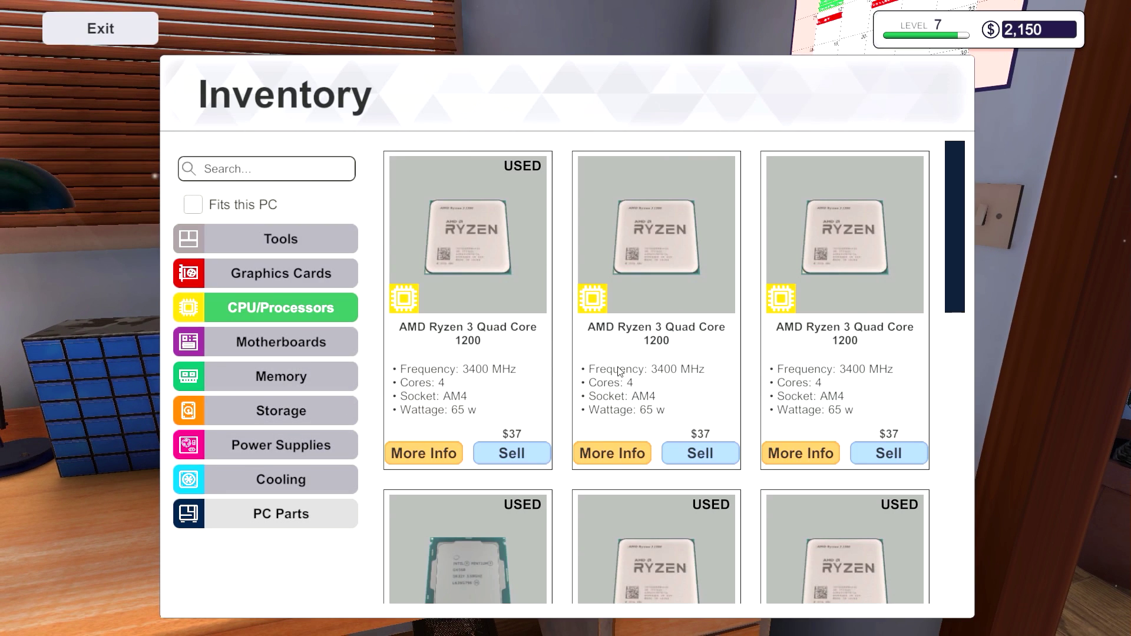
scroll(609, 375, "down", 1)
scroll(609, 375, "down", 1)
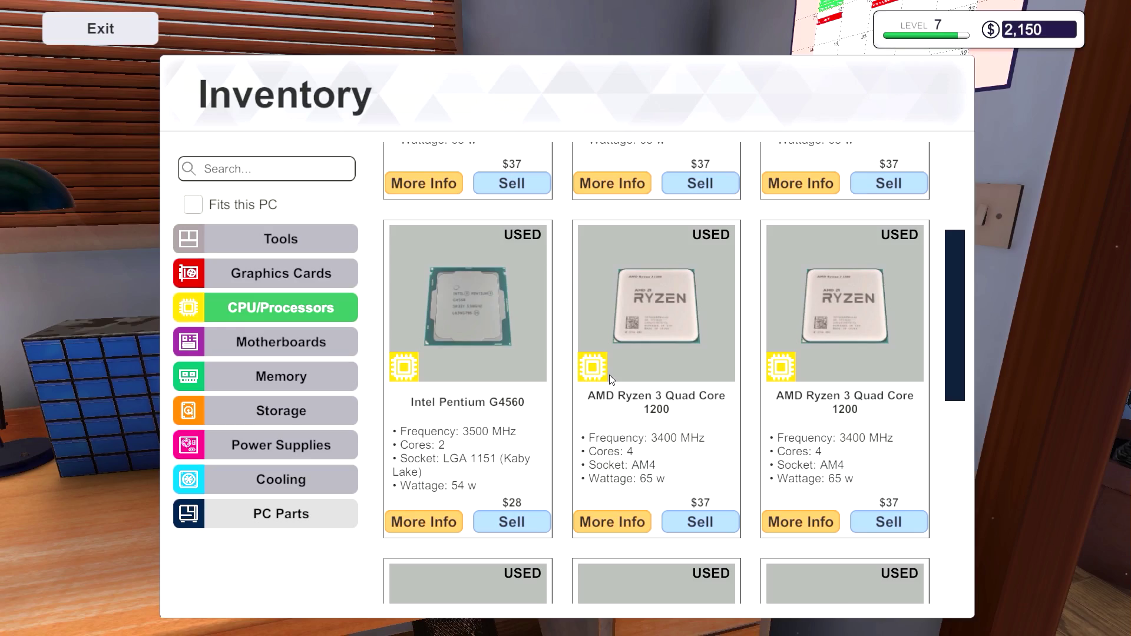
key("Escape")
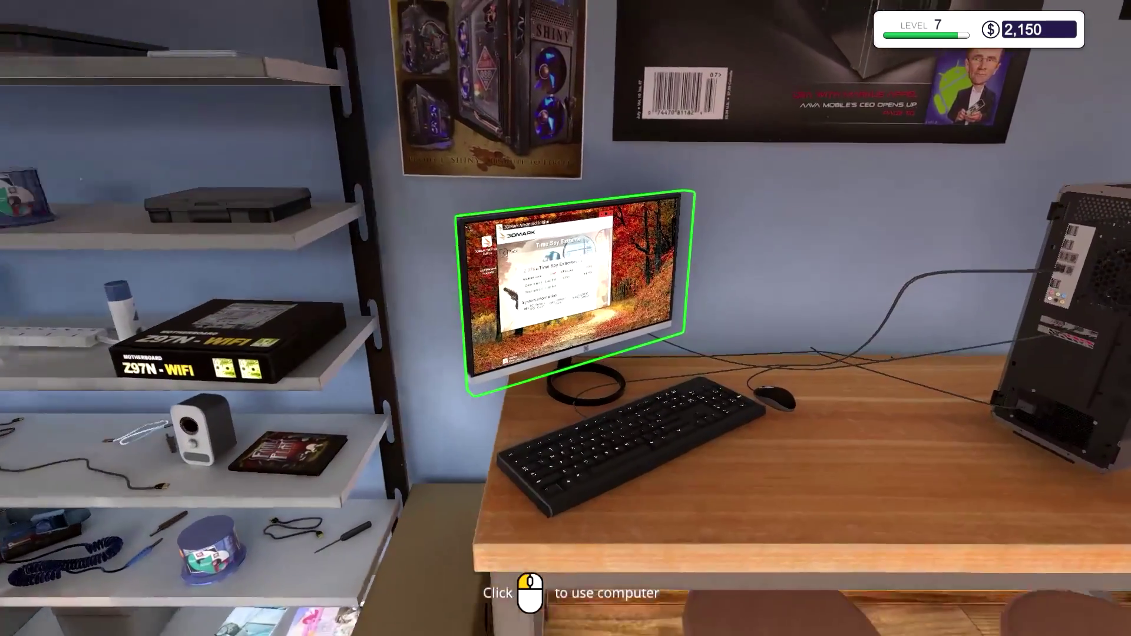
Step: Review the 2,076 3DMark result again and return to the graphics card rankings
left_click(566, 319)
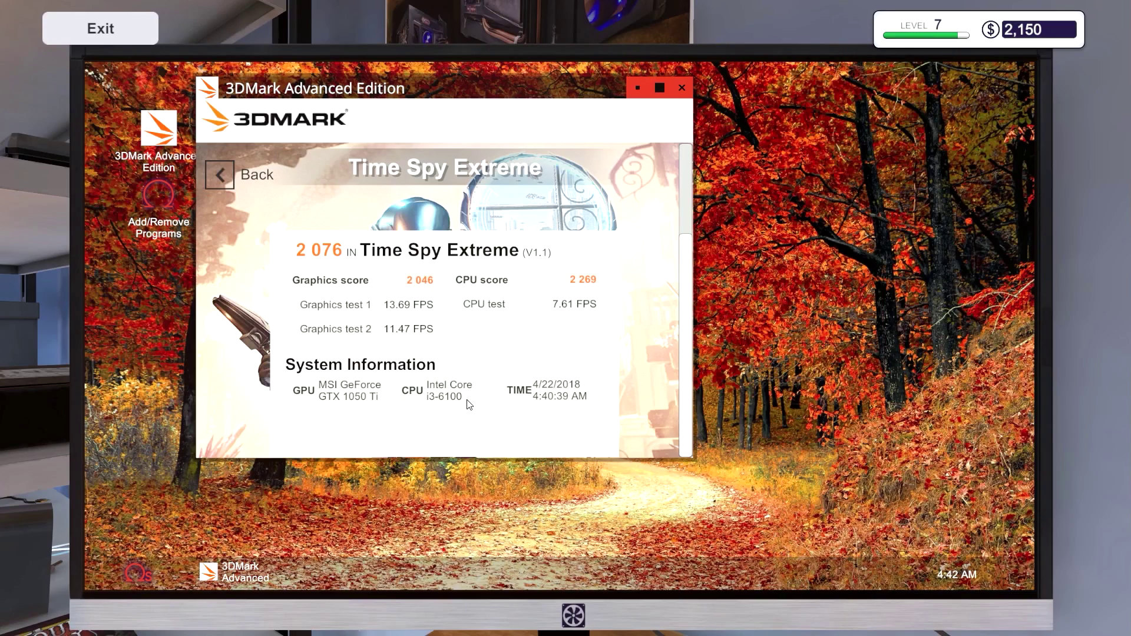
key("Escape")
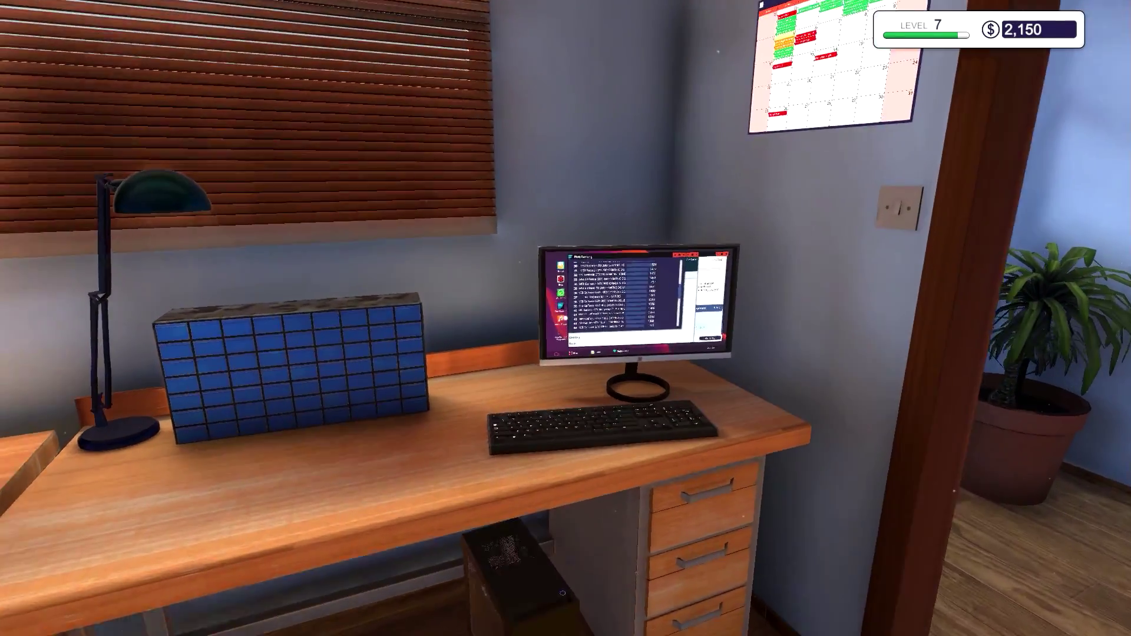
left_click(566, 318)
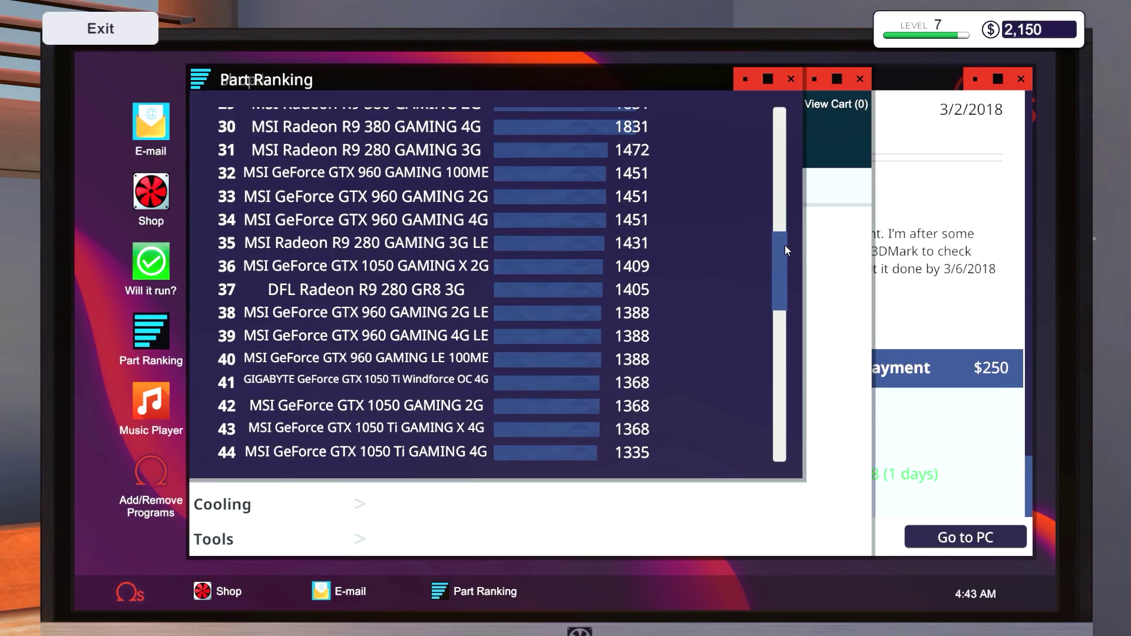
left_click_drag(784, 245, 770, 410)
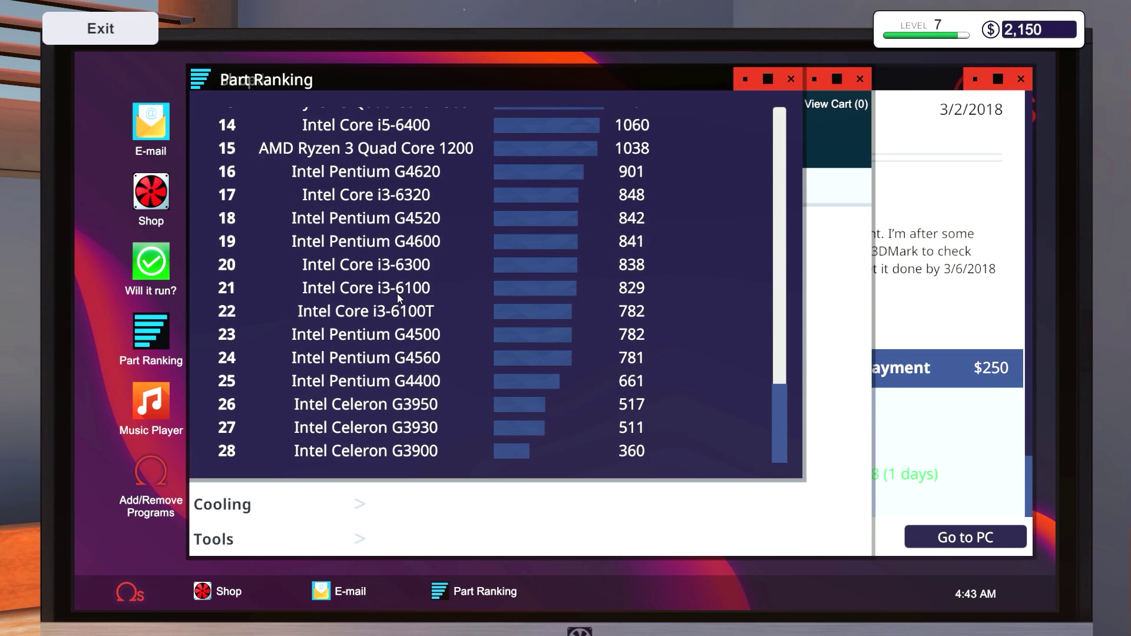
Step: Leave the office computer and open the inventory of parts fitting this PC
key("Escape")
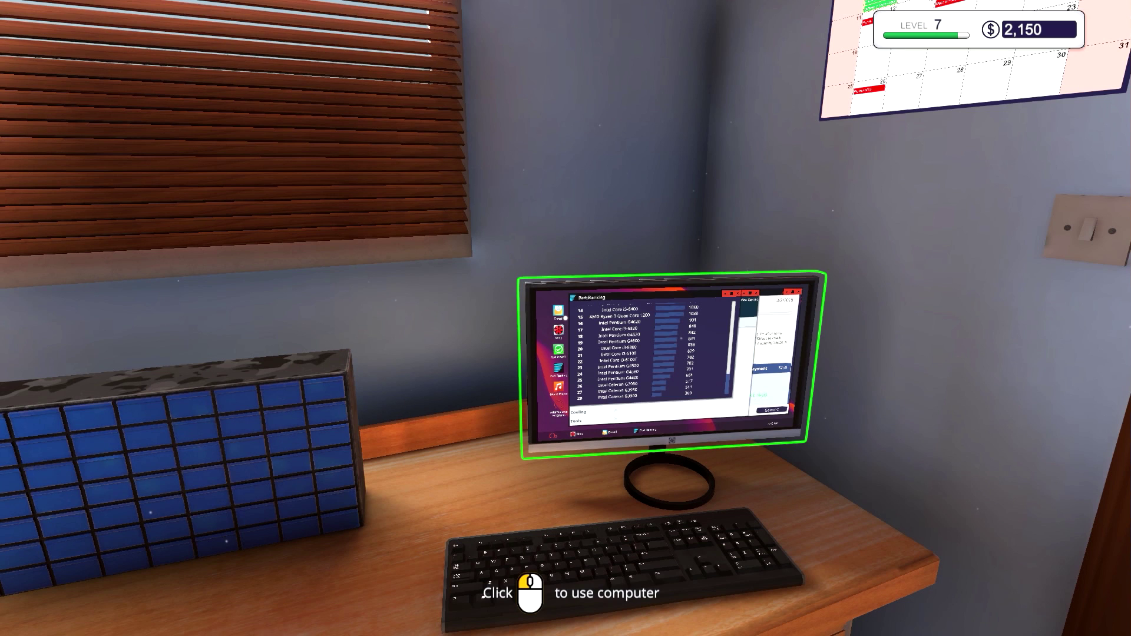
key("i")
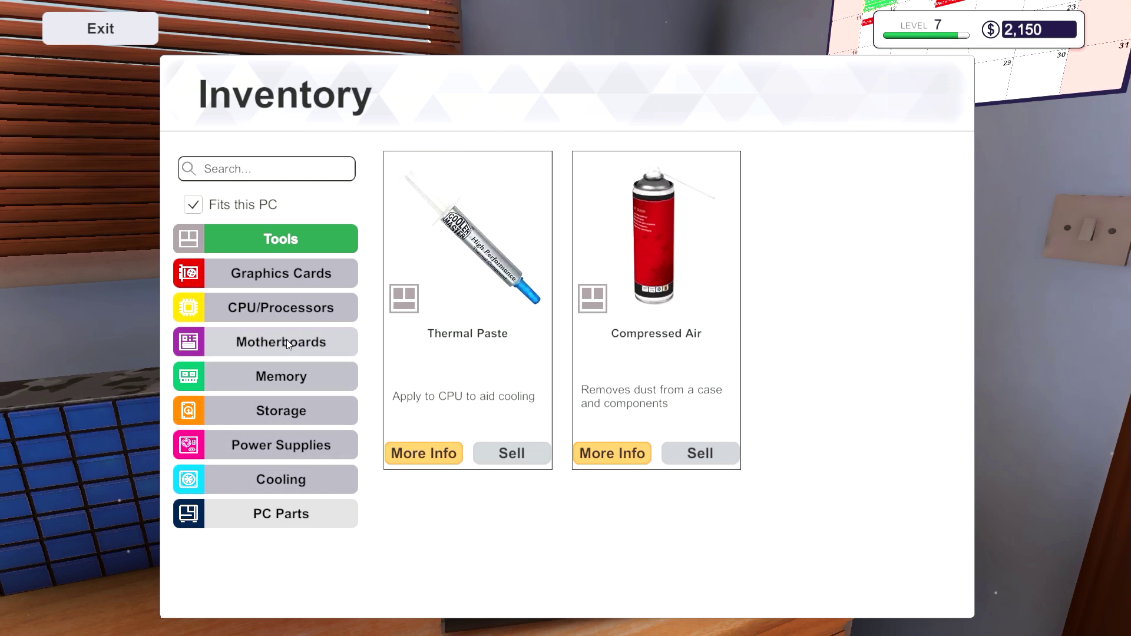
Step: Browse owned processors fitting the PC, recheck the CPU rankings, and return to the room
left_click(298, 311)
scroll(799, 335, "down", 3)
scroll(799, 335, "down", 3)
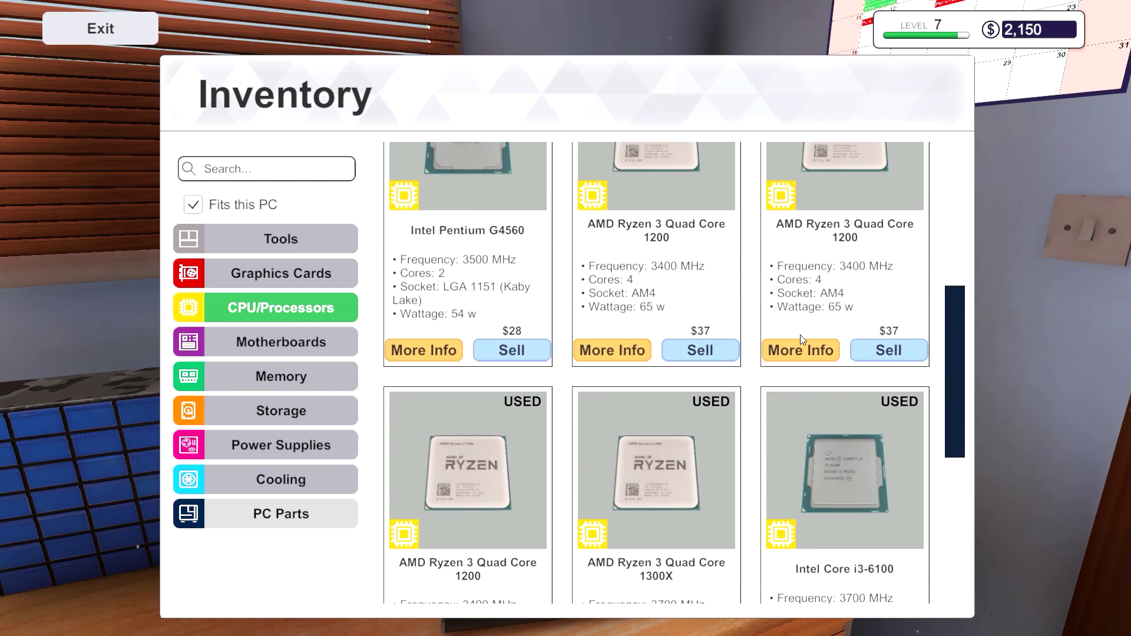
scroll(799, 336, "down", 3)
scroll(800, 335, "down", 3)
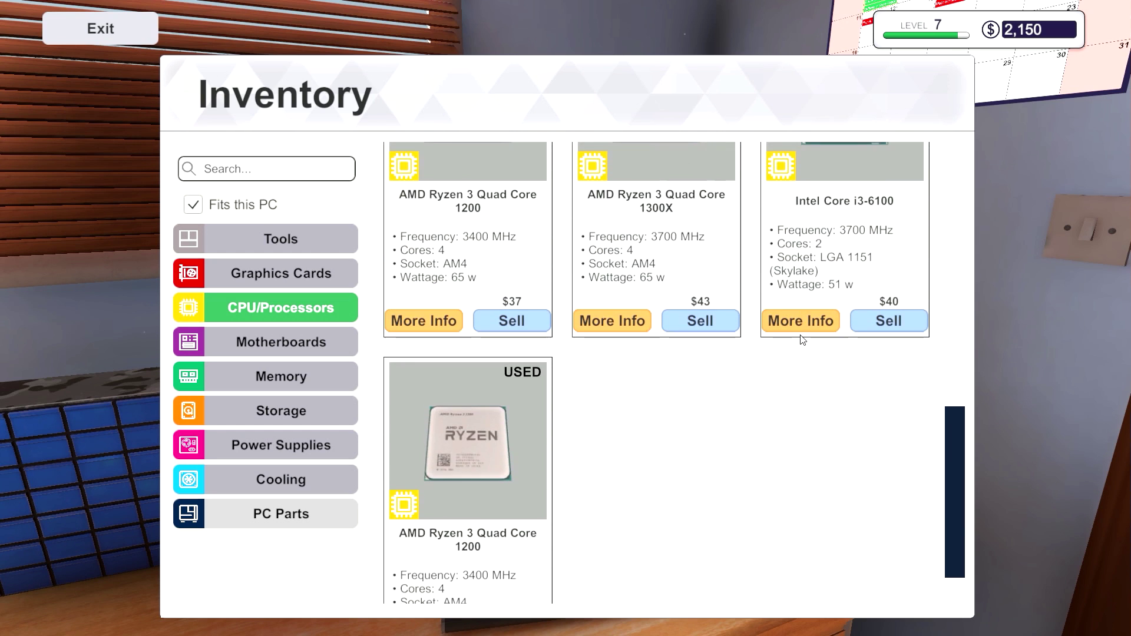
scroll(799, 335, "up", 3)
scroll(800, 335, "up", 3)
scroll(575, 328, "up", 2)
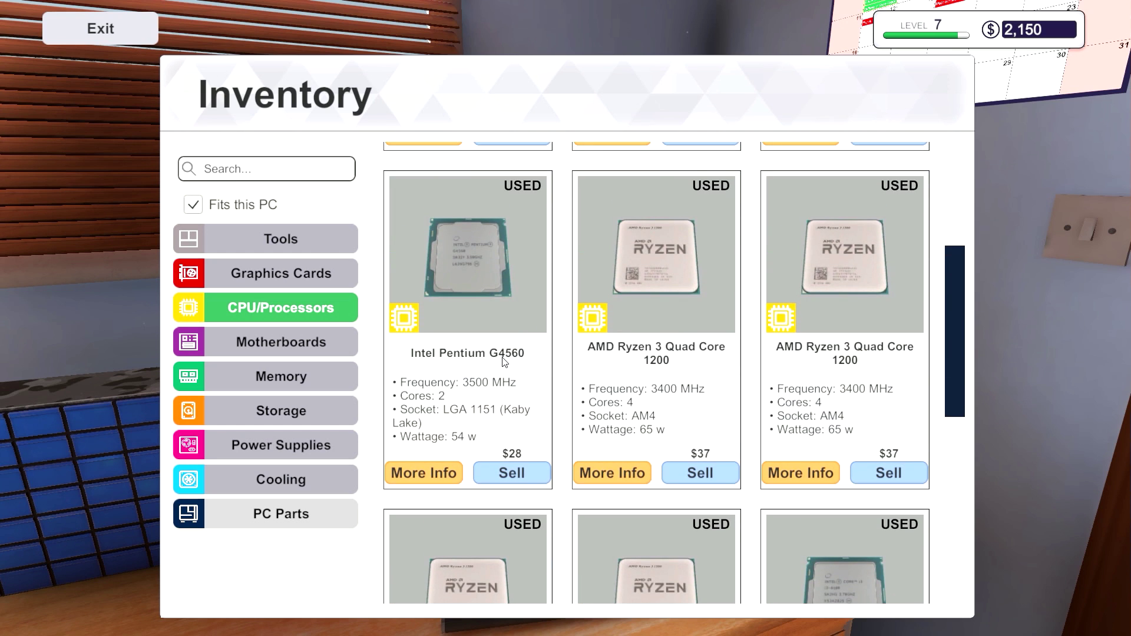
key("Escape")
left_click(566, 318)
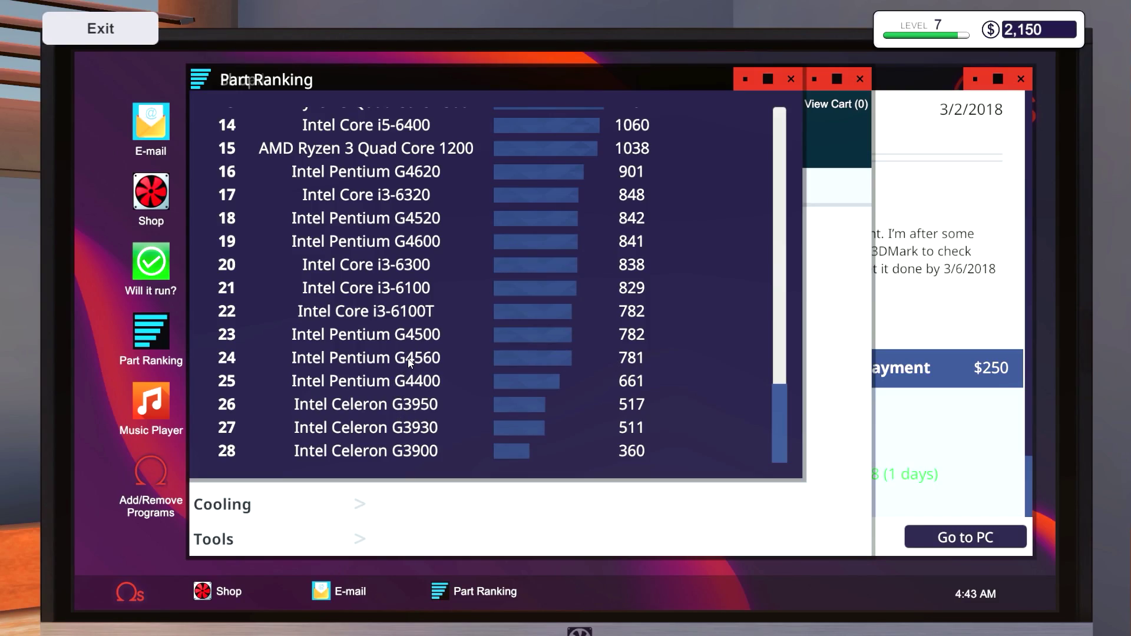
key("Escape")
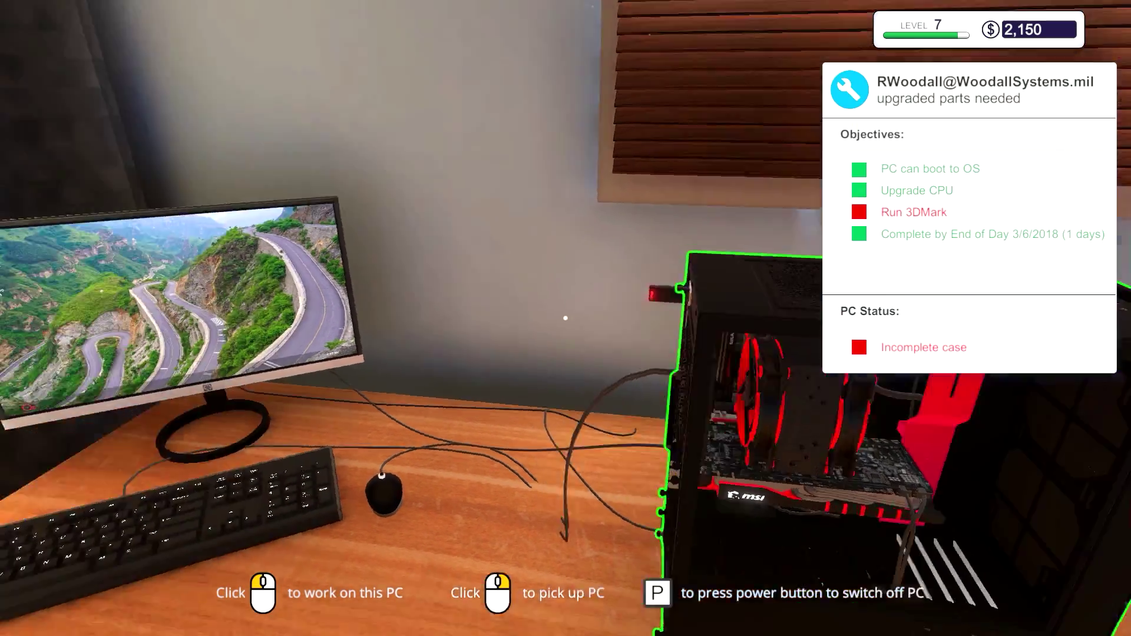
Step: Run 3DMark Time Spy Extreme on the GTX 1050 Ti machine and review its 2,076 score
left_click(565, 318)
double_click(172, 146)
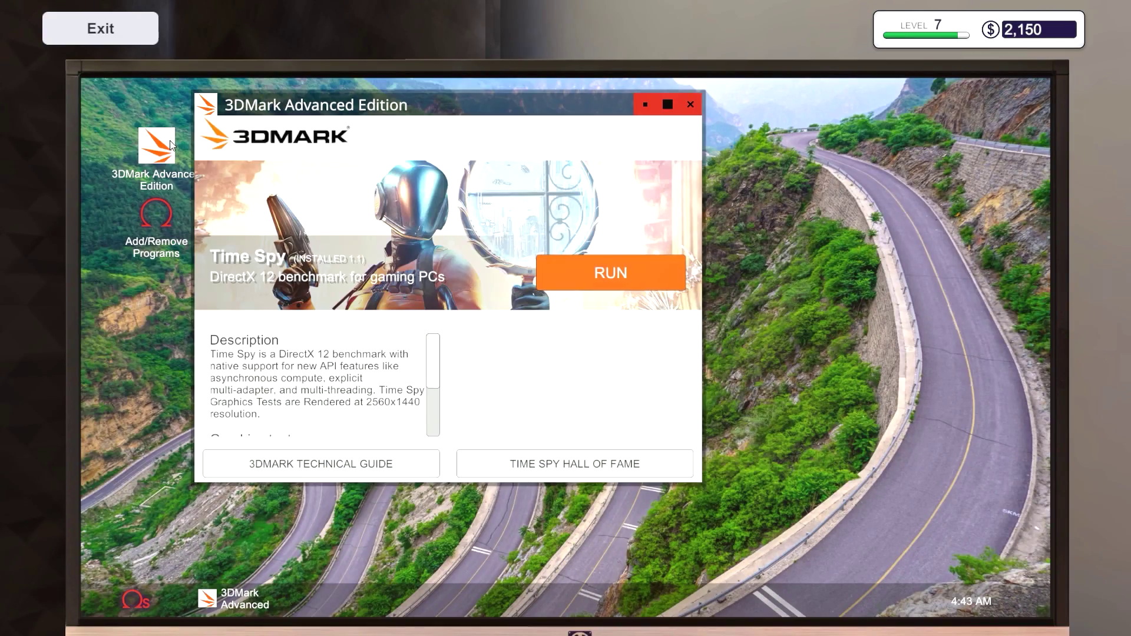
left_click(590, 282)
key("Escape")
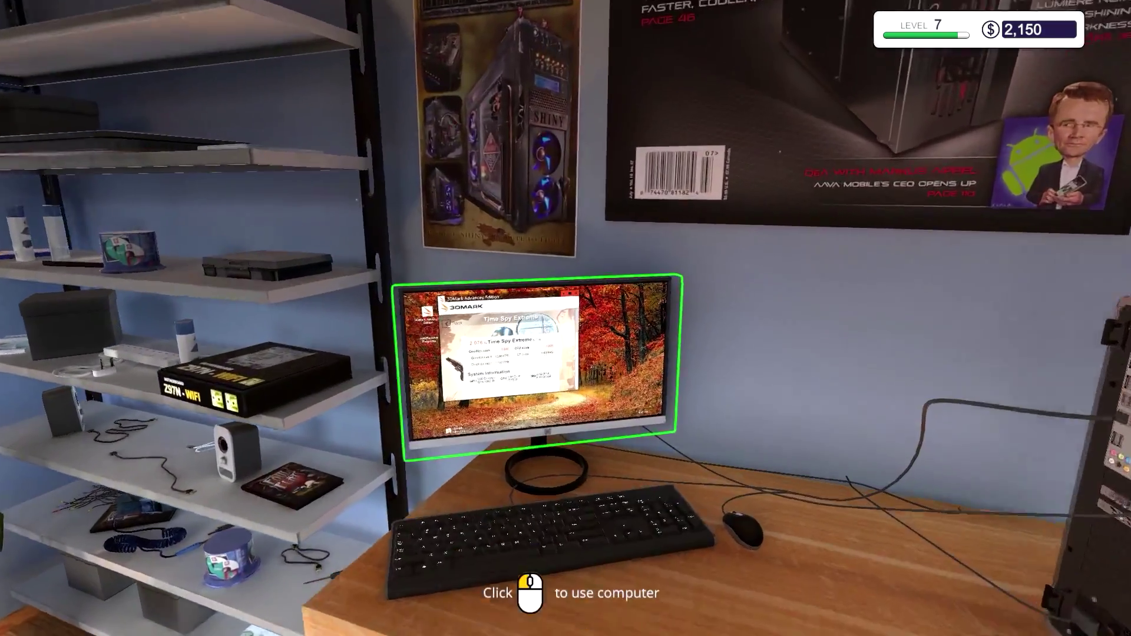
left_click(566, 318)
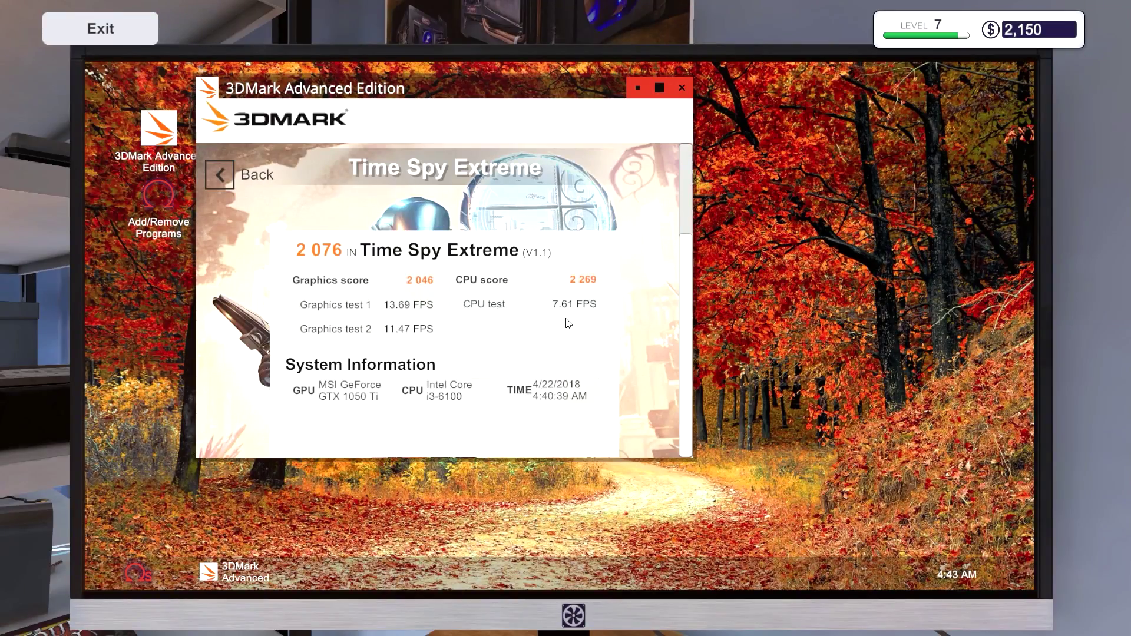
key("Escape")
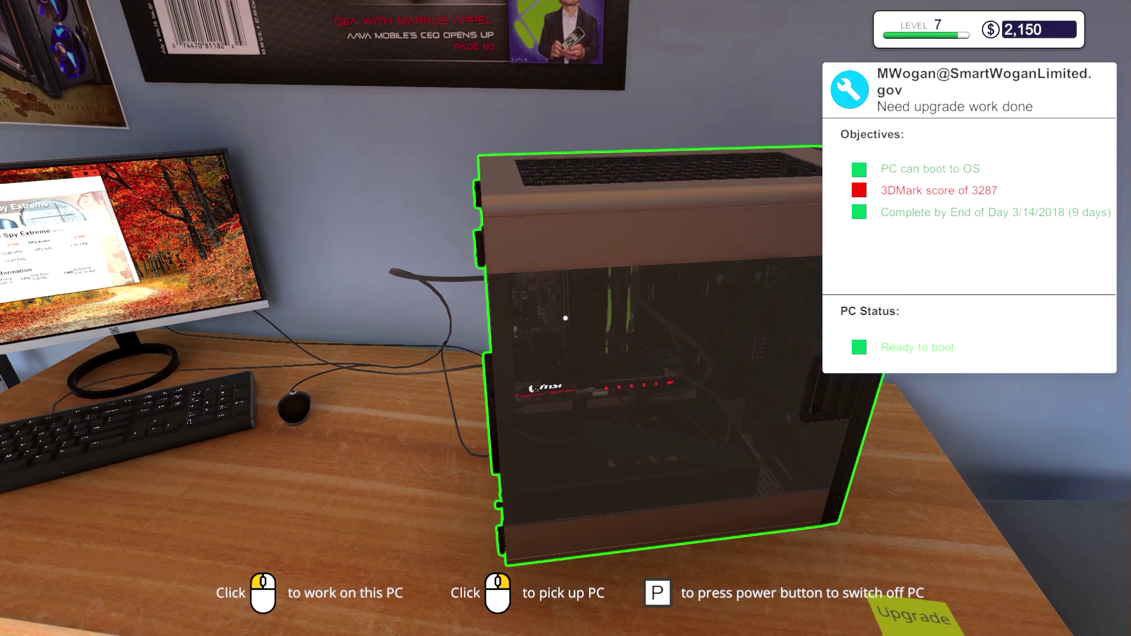
Step: Power off the PC, remove its side panel, and unplug the graphics card power cable
left_click(565, 318)
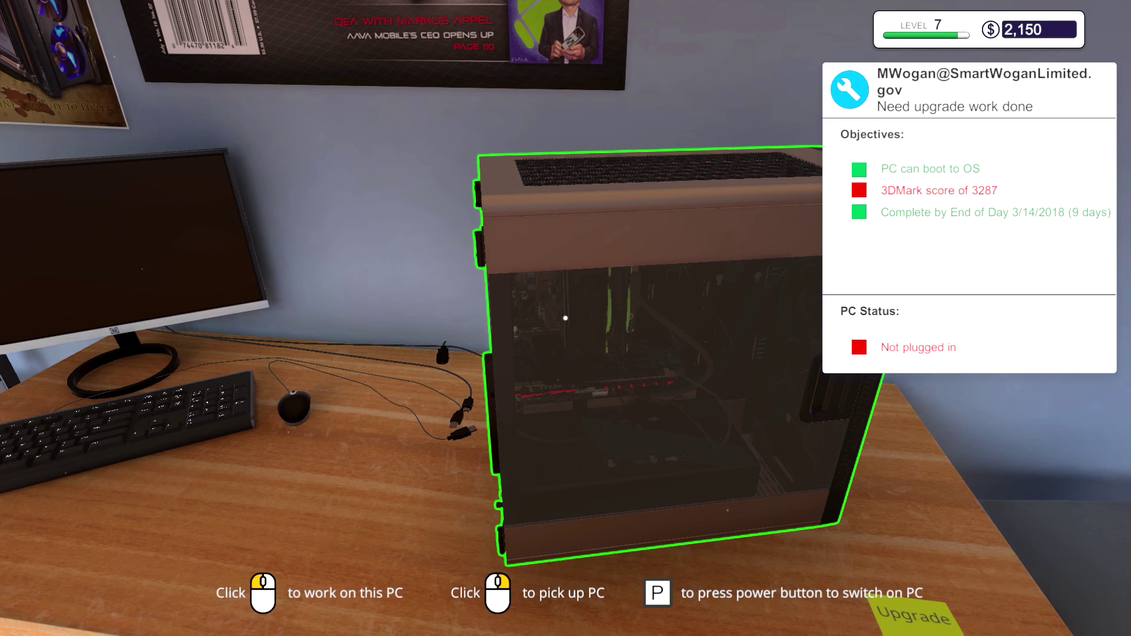
left_click(565, 319)
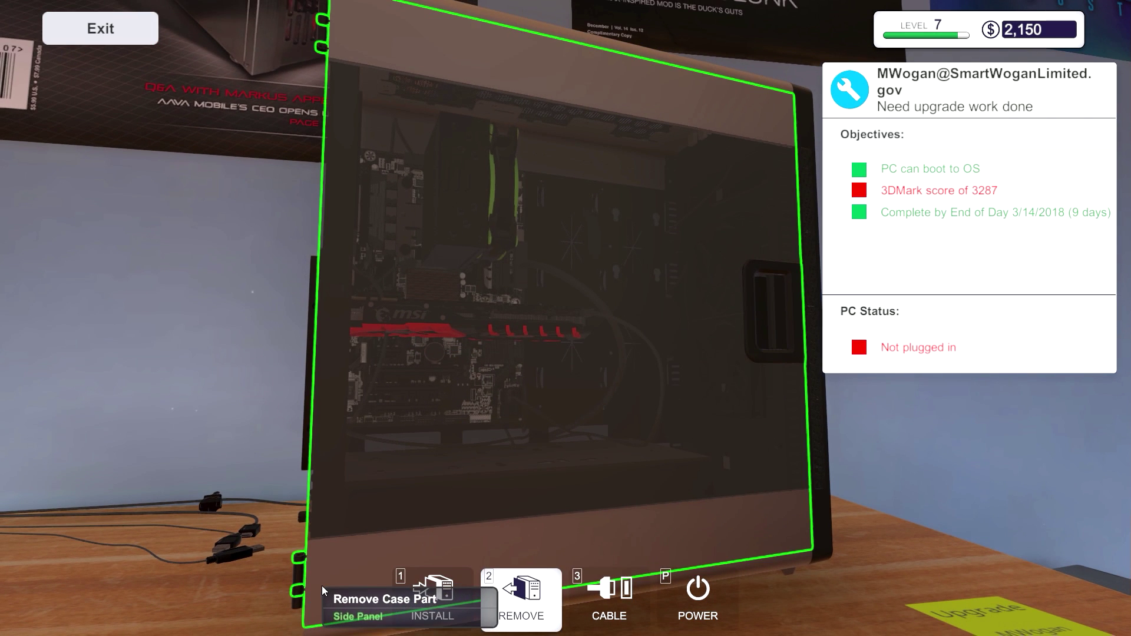
left_click(322, 586)
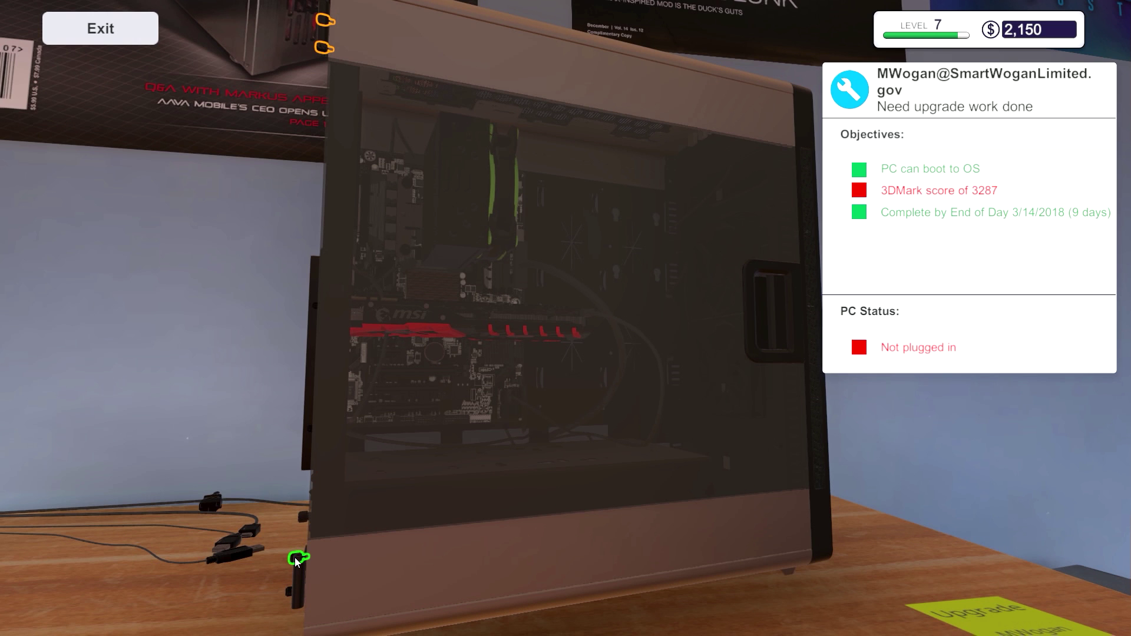
left_click(322, 49)
left_click(324, 19)
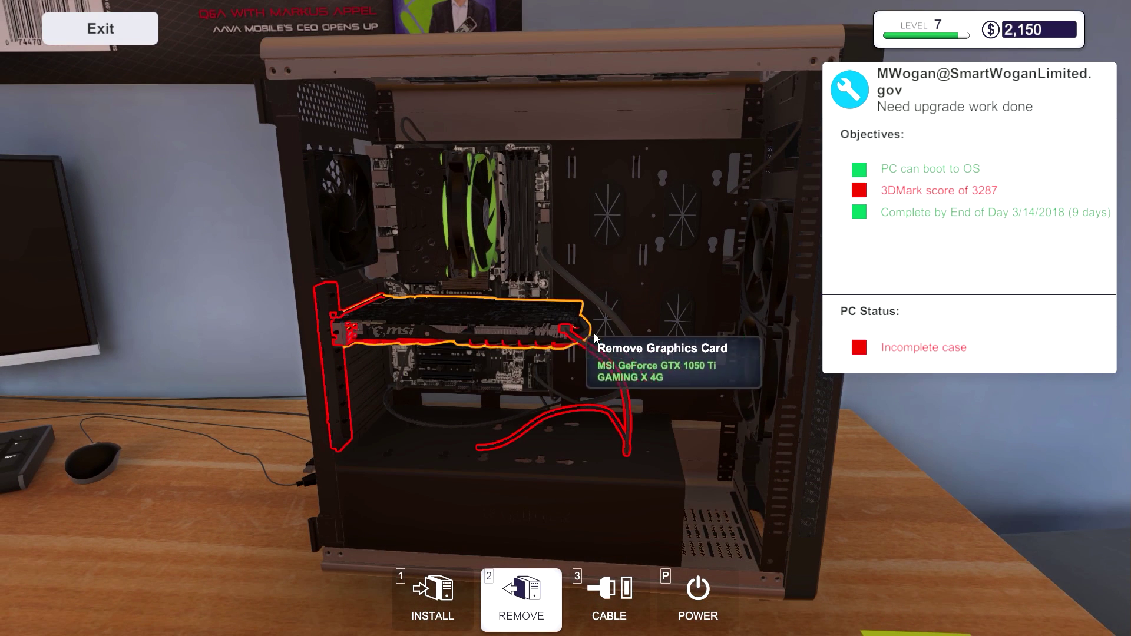
left_click(582, 341)
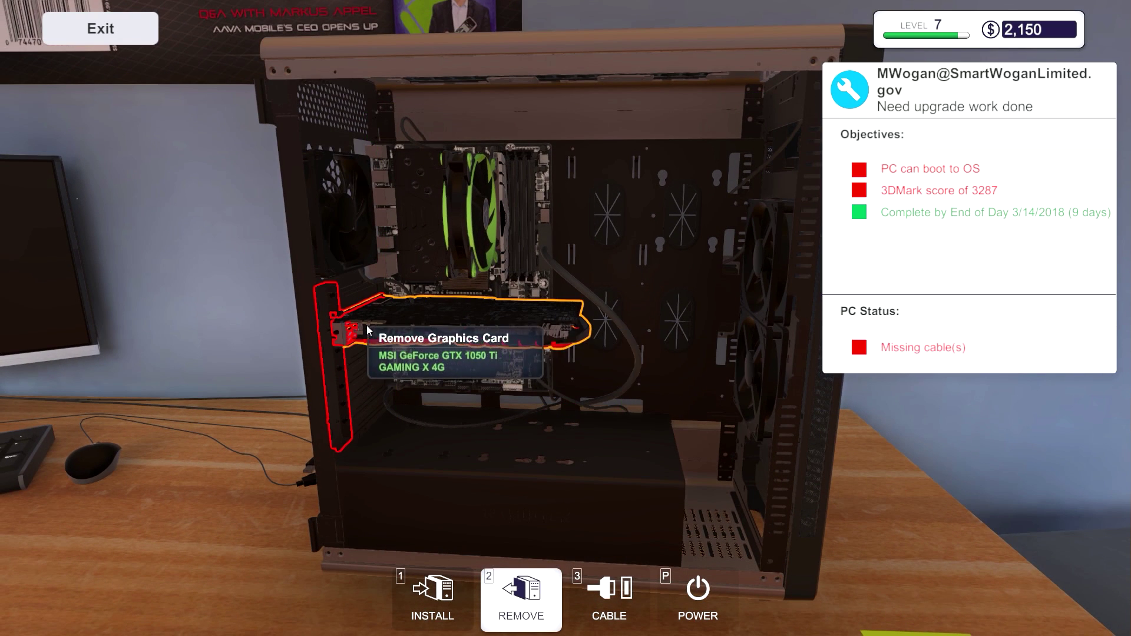
Step: Remove the PCI lock and bracket screws, then pull out the MSI GeForce GTX 1050 Ti
key("a")
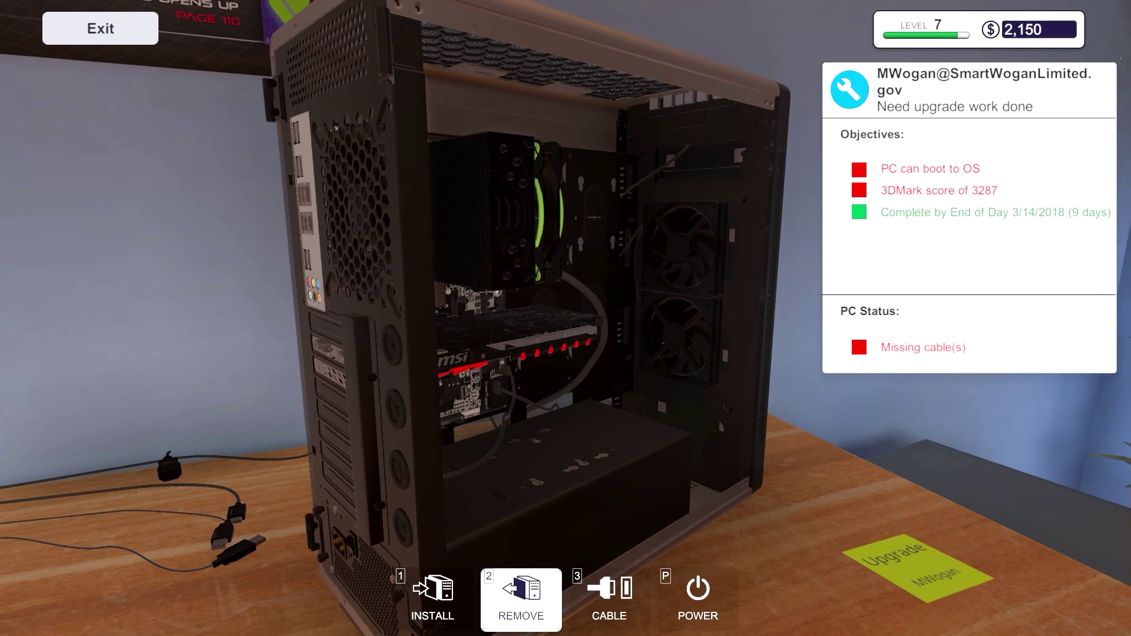
left_click(361, 432)
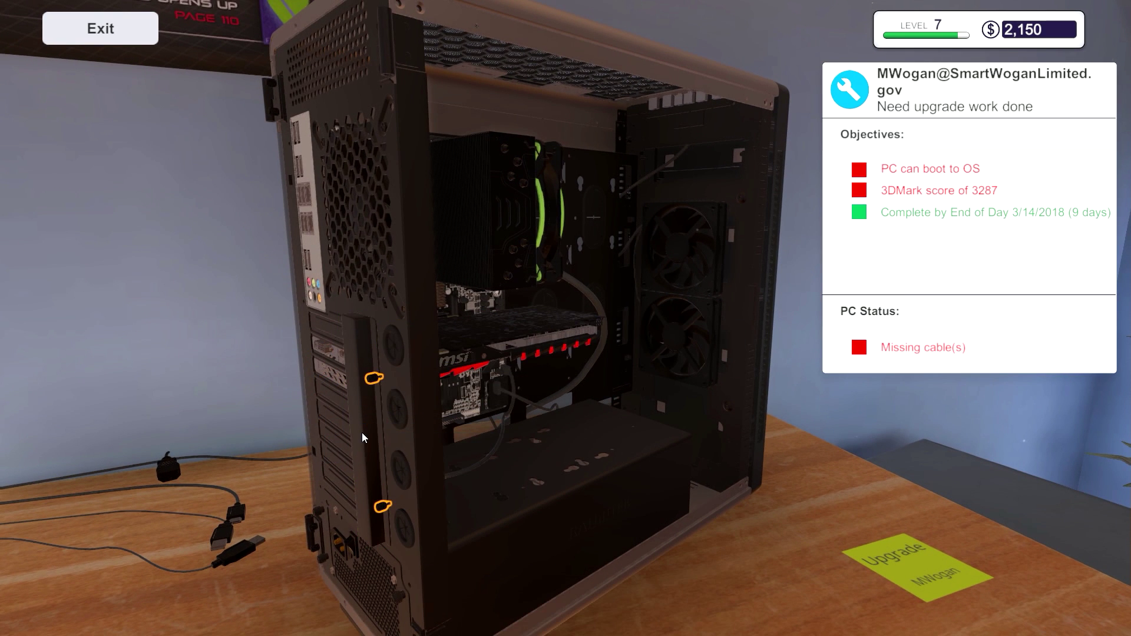
left_click(381, 509)
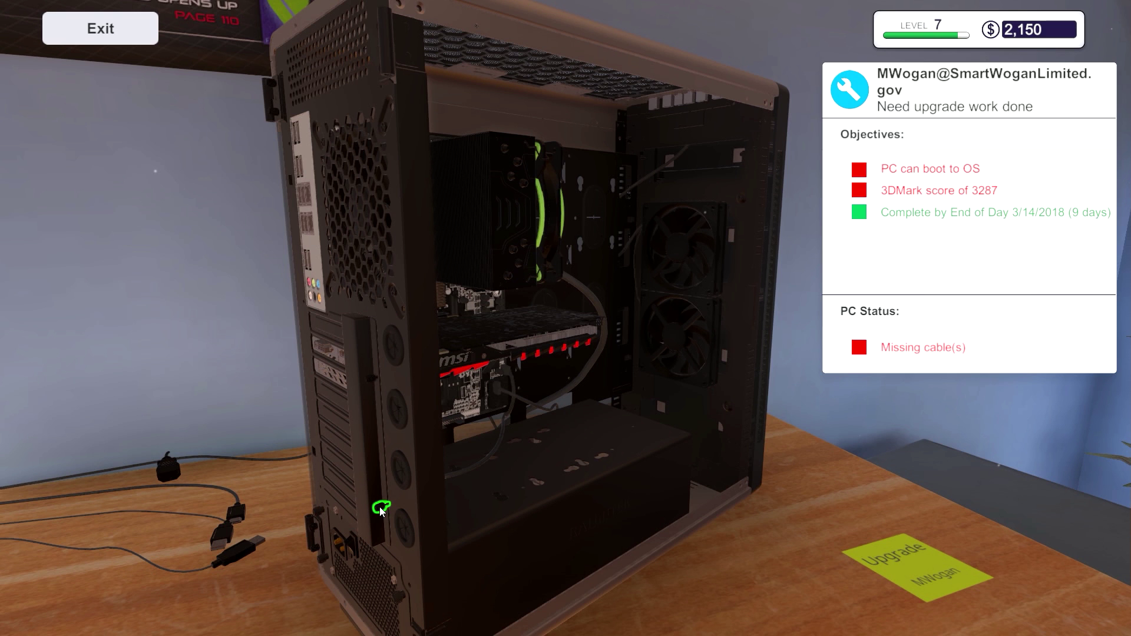
left_click(456, 356)
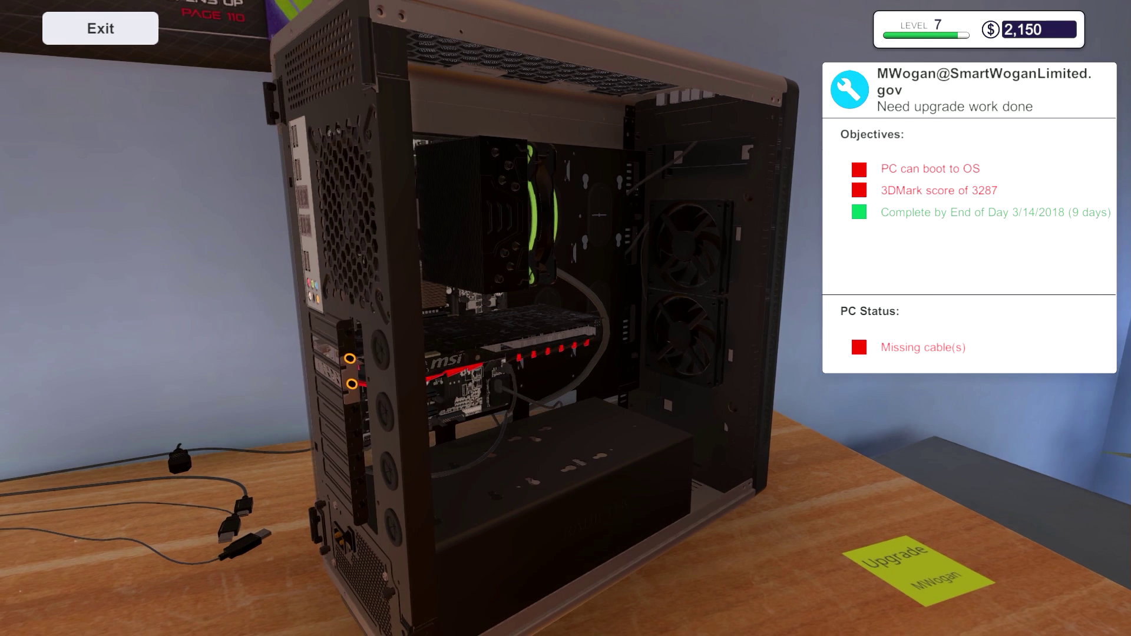
left_click(340, 358)
left_click(343, 381)
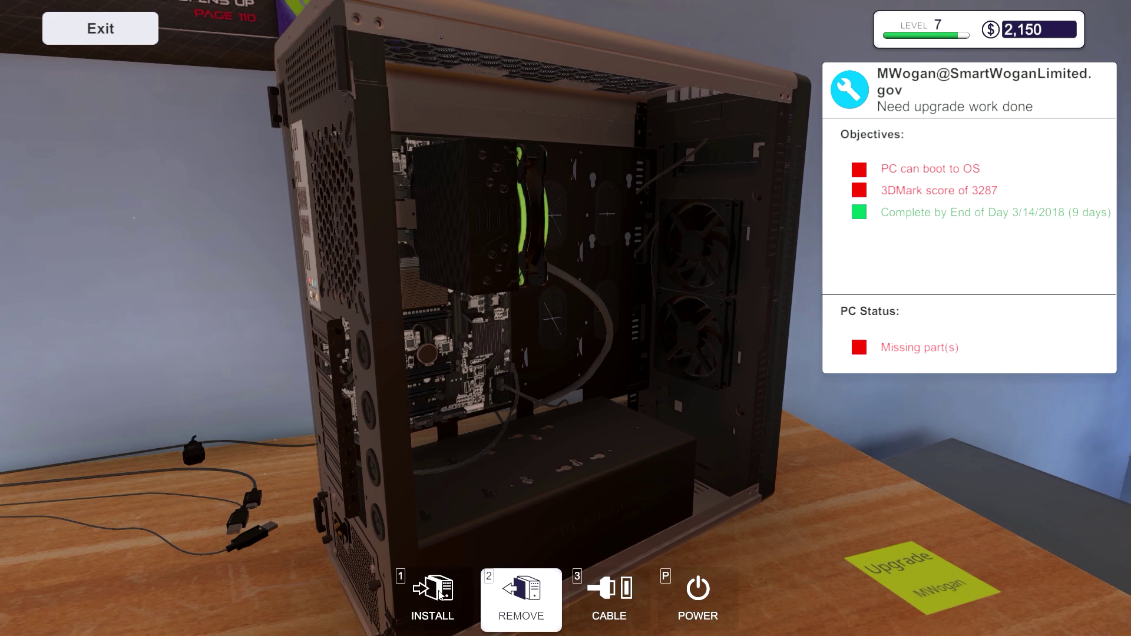
Step: Browse the owned graphics cards in the inventory, then step back from the PC
key("i")
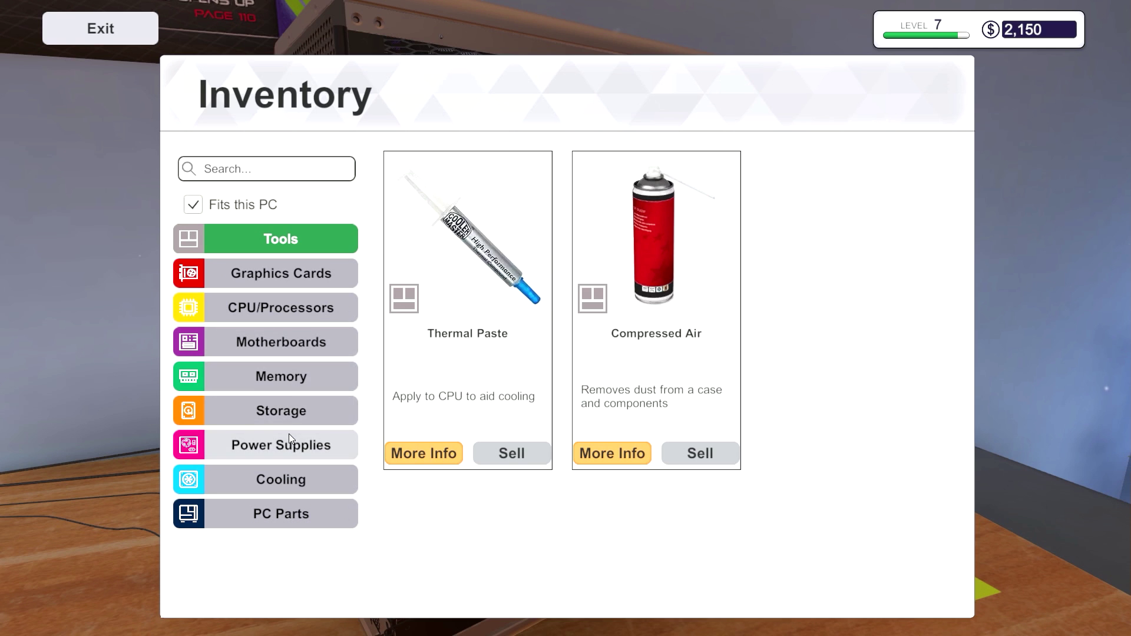
left_click(289, 278)
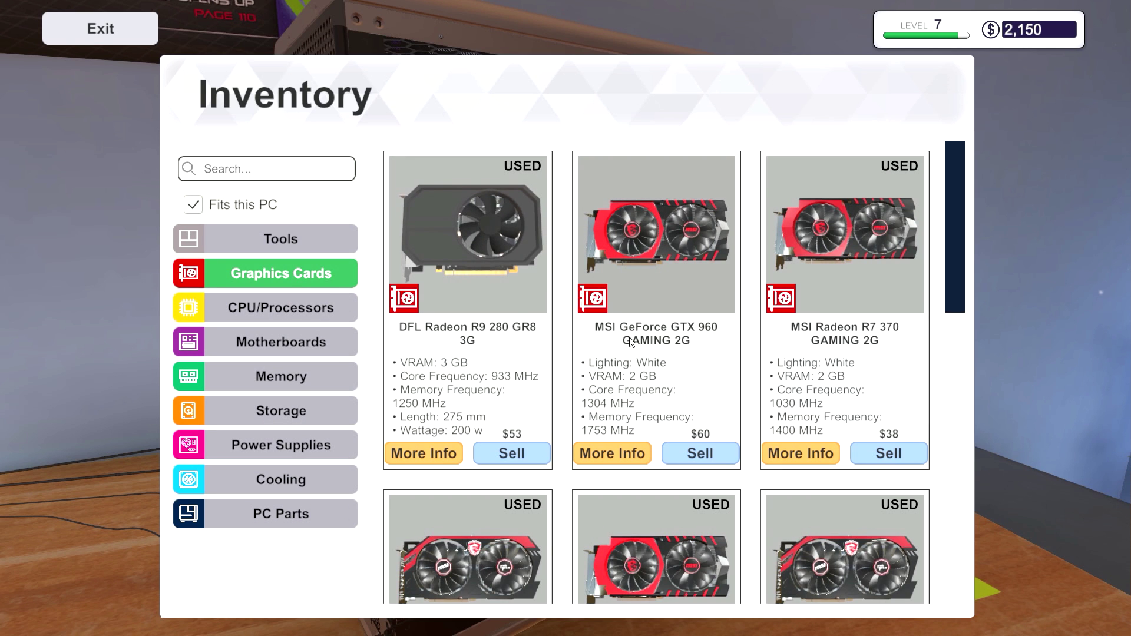
scroll(638, 358, "down", 1)
scroll(637, 353, "down", 1)
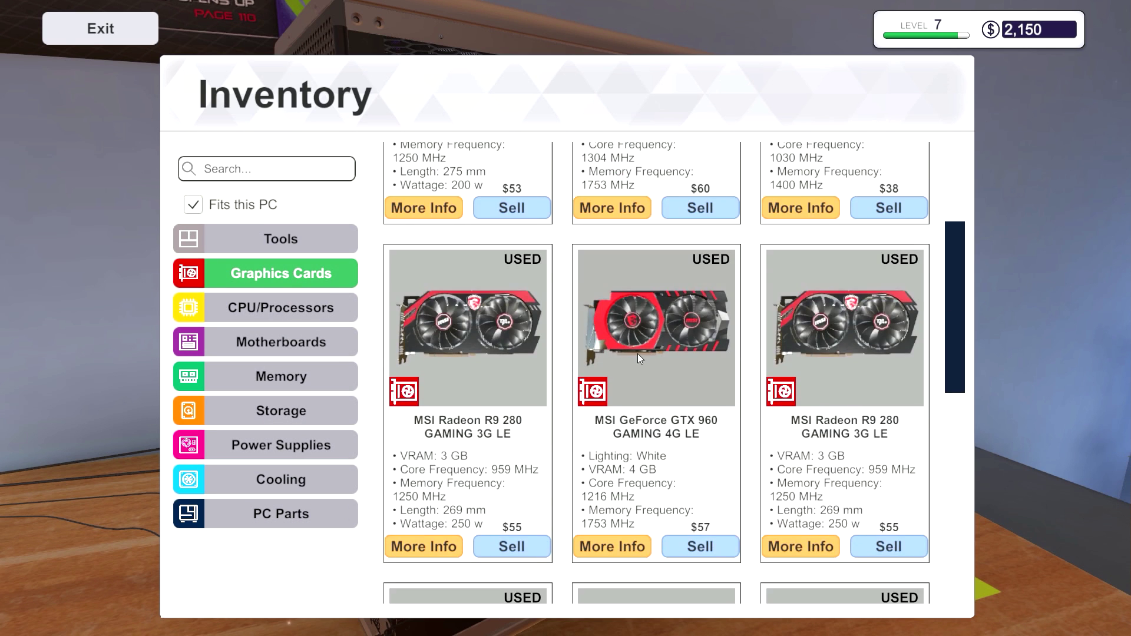
scroll(637, 354, "down", 1)
scroll(635, 364, "down", 1)
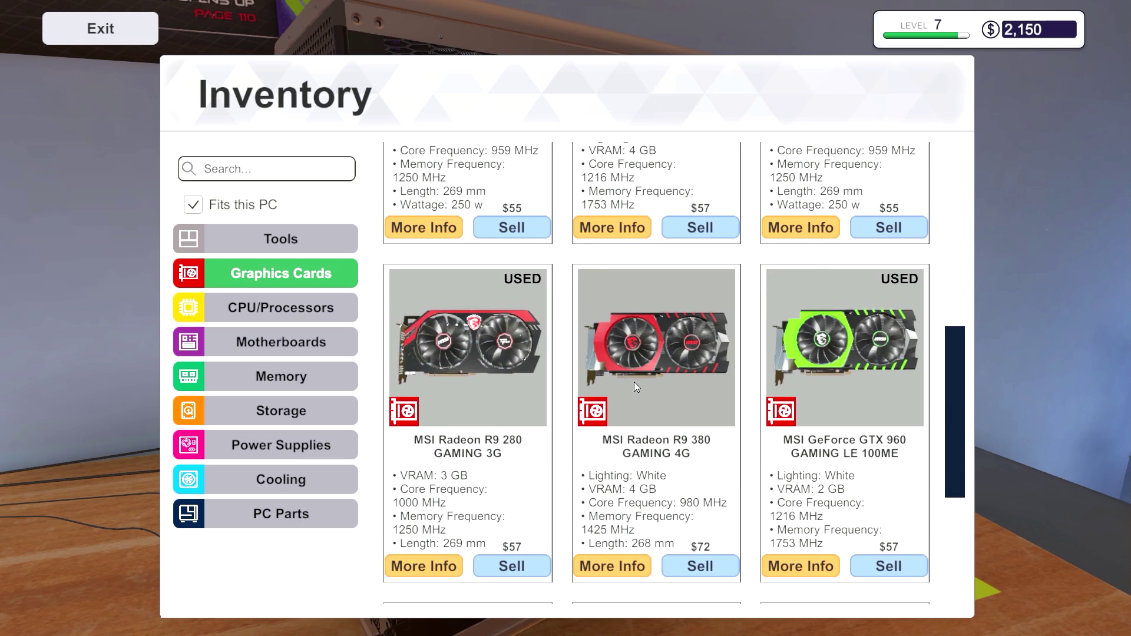
scroll(634, 382, "down", 1)
scroll(634, 382, "down", 1)
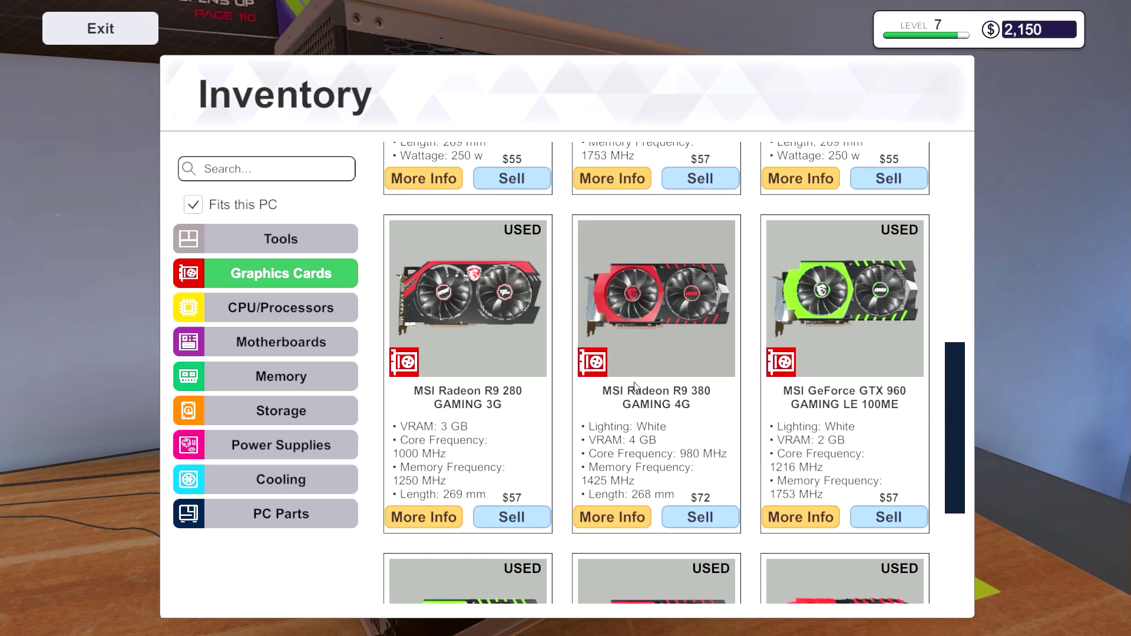
scroll(633, 382, "down", 1)
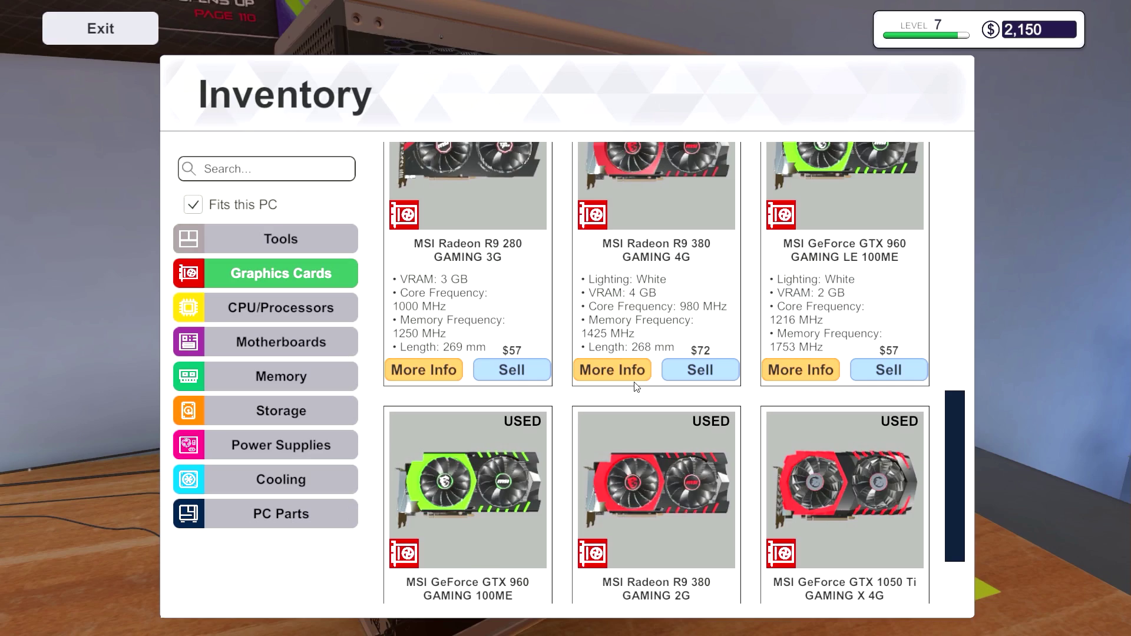
key("Escape")
key("Escape")
key("Escape")
Step: Check the GPU rankings around the GTX 970 and R9 380, then open the inventory
key("w")
left_click(565, 318)
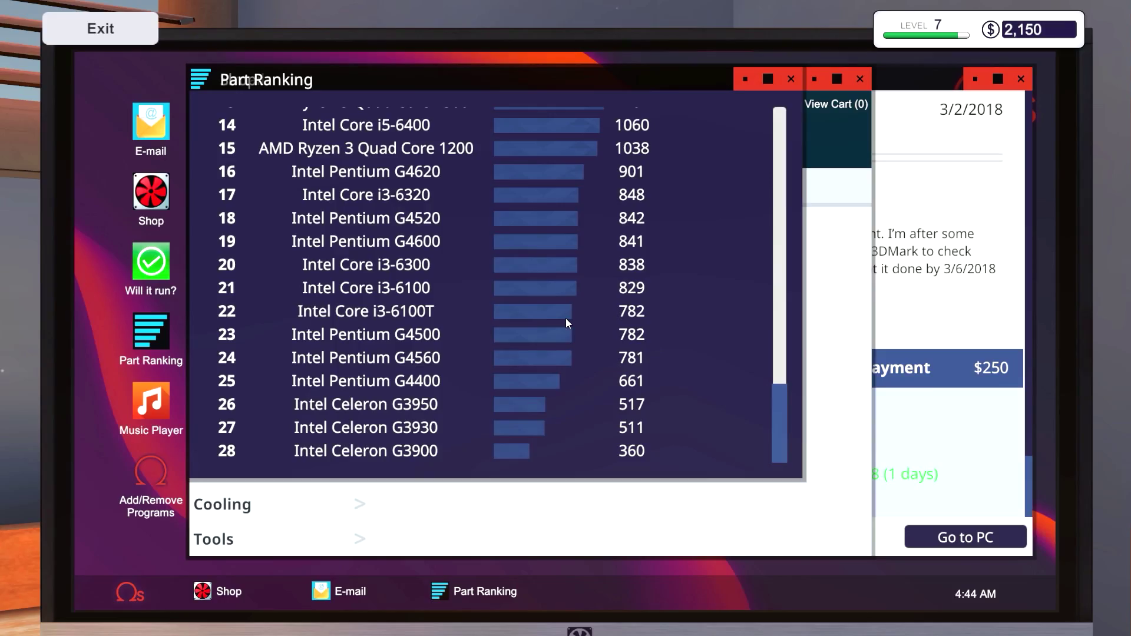
scroll(561, 314, "up", 2)
scroll(561, 314, "up", 3)
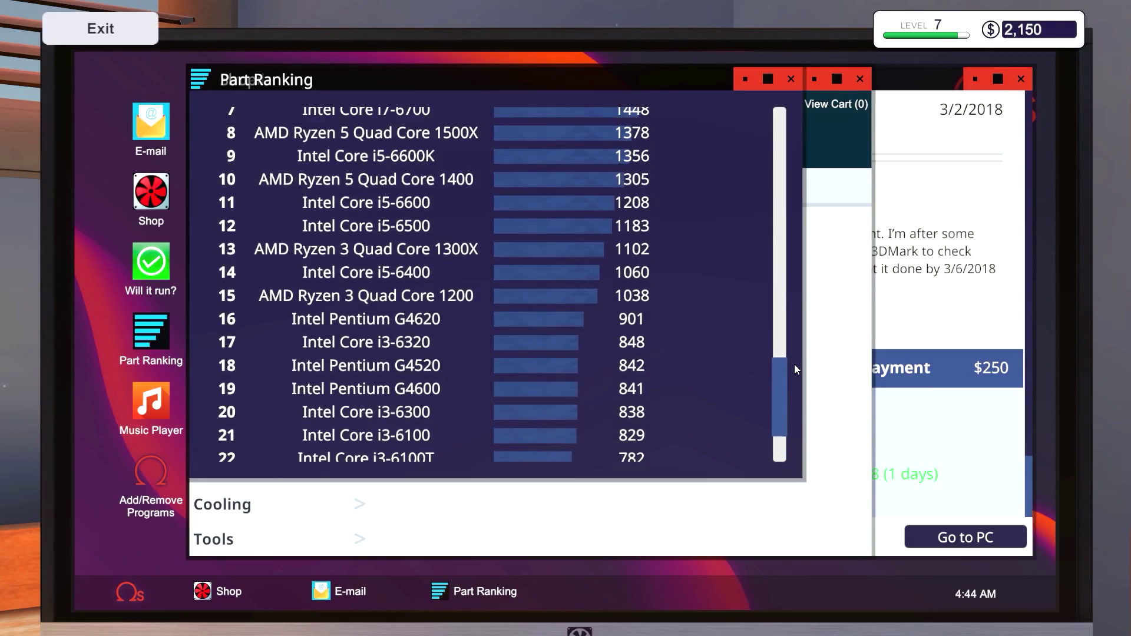
scroll(781, 362, "up", 2)
mouse_move(781, 361)
left_mouse_down()
mouse_move(774, 256)
mouse_move(785, 215)
mouse_move(788, 261)
left_mouse_up()
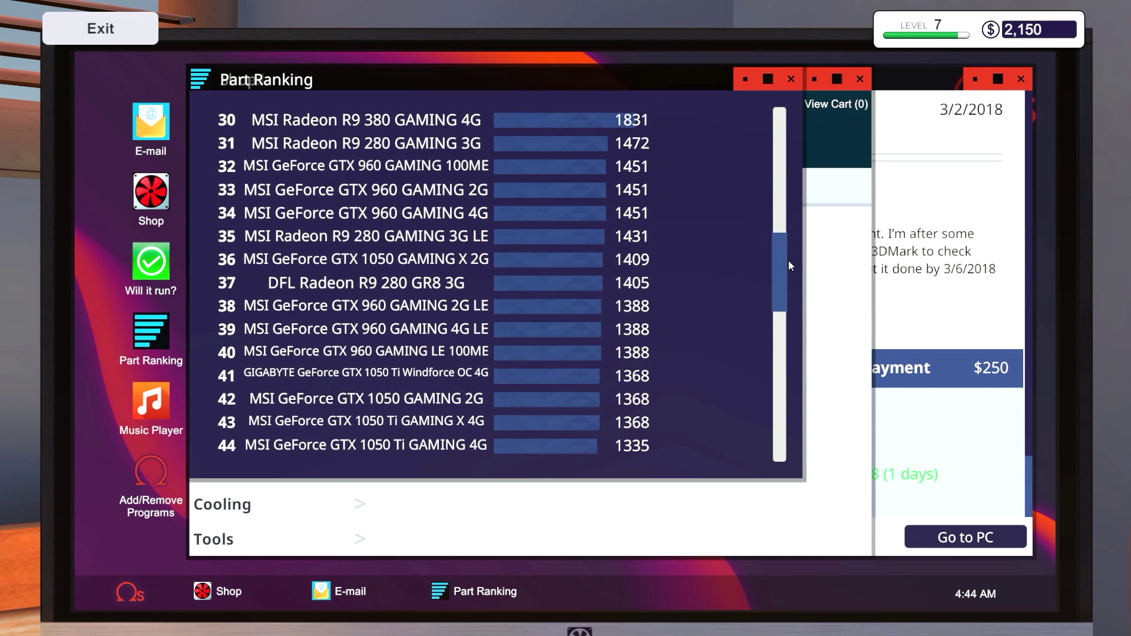
left_click_drag(788, 260, 785, 258)
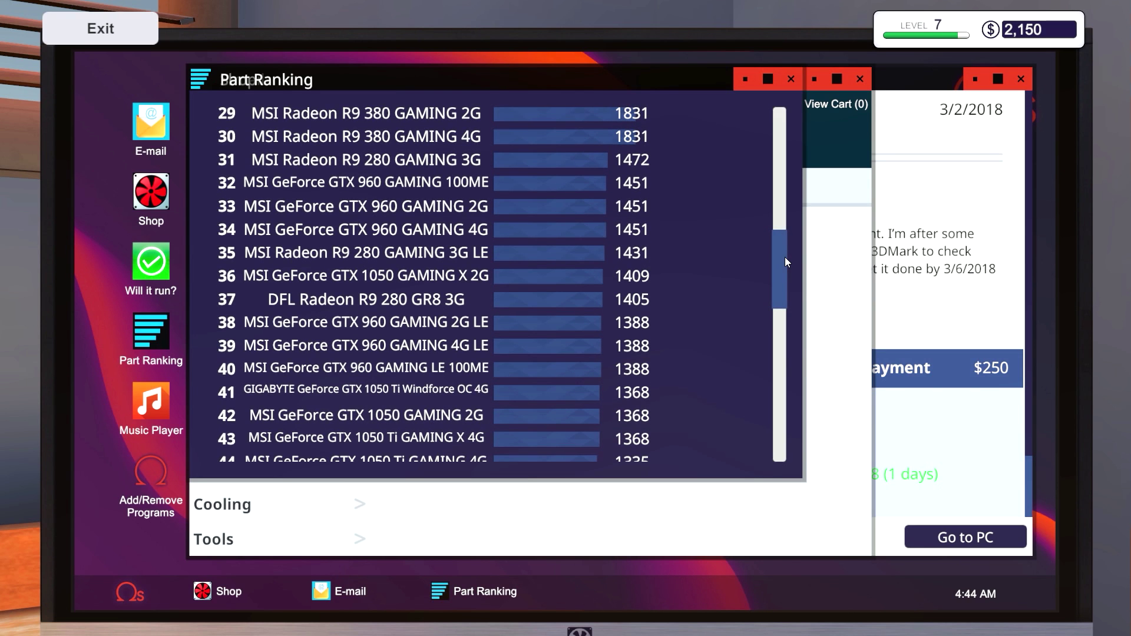
key("Escape")
key("i")
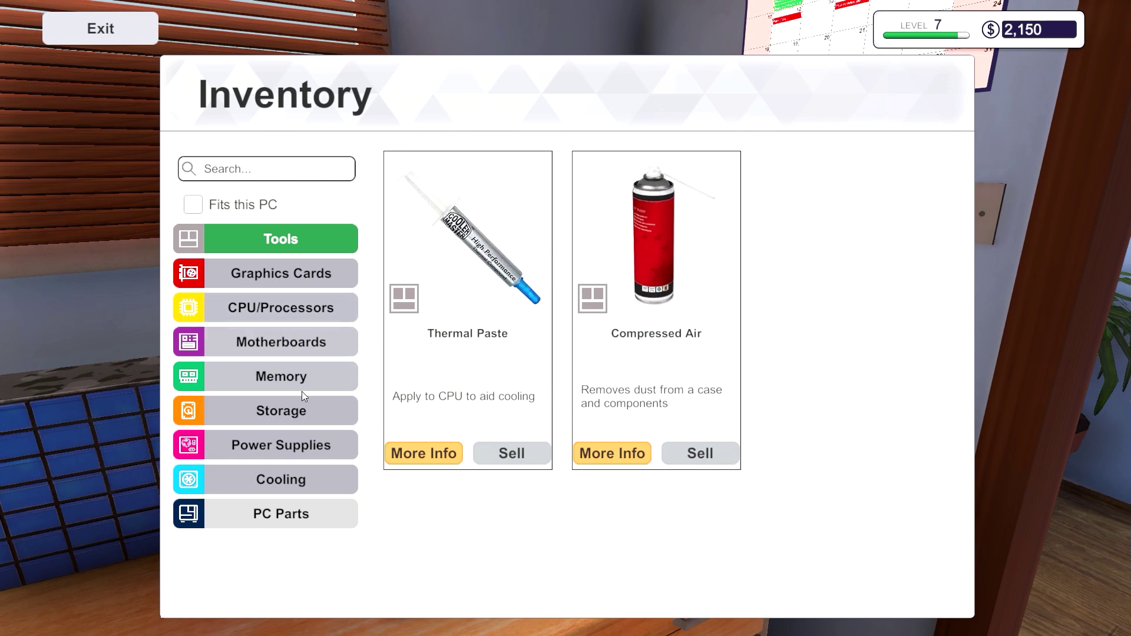
Step: Browse the graphics-card inventory and select the MSI GeForce GTX 960 GAMING 2G
left_click(317, 278)
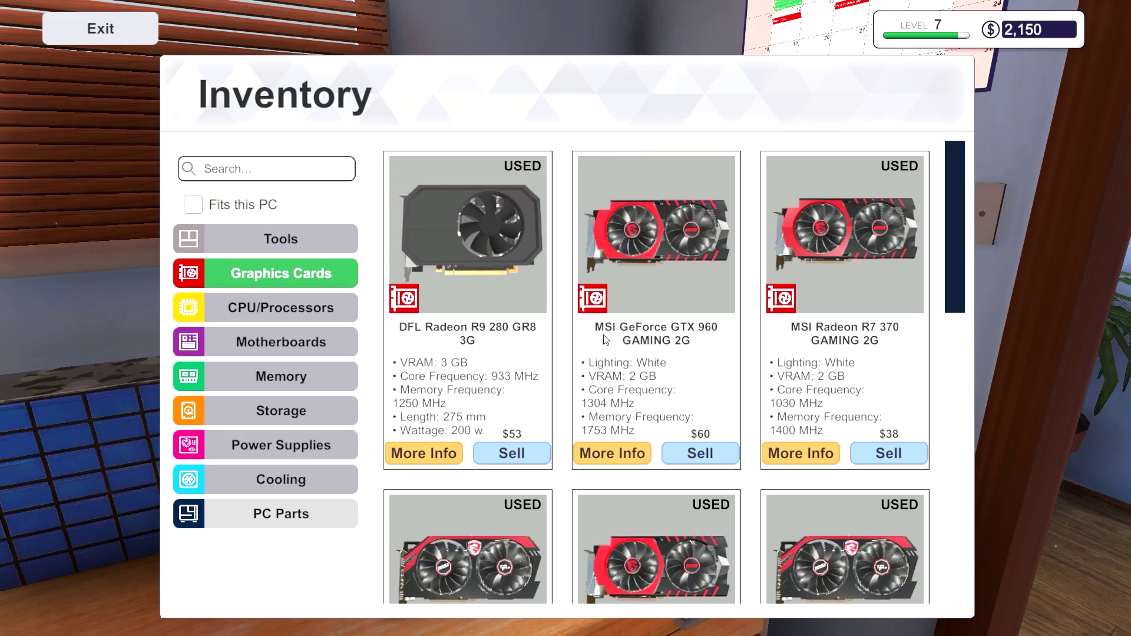
key("Escape")
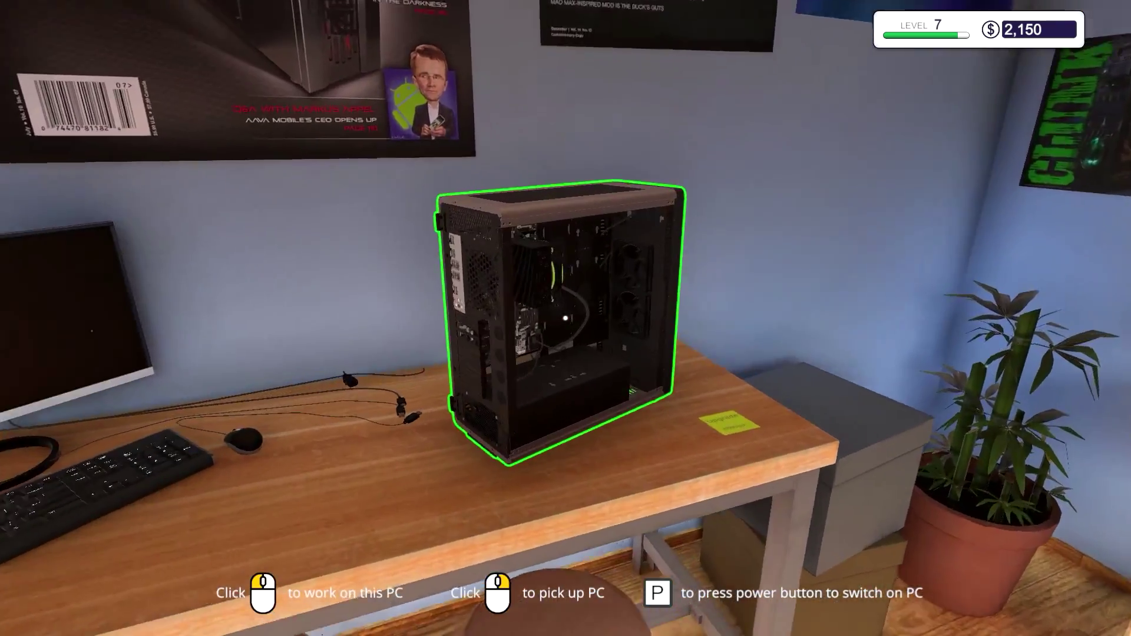
left_click(565, 318)
key("i")
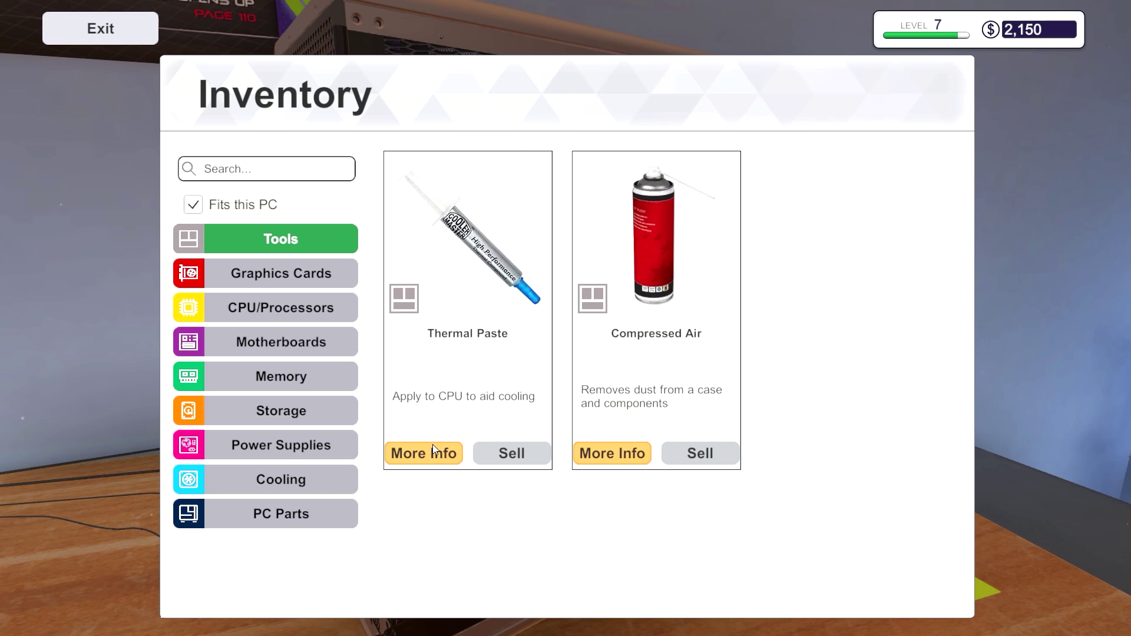
left_click(258, 278)
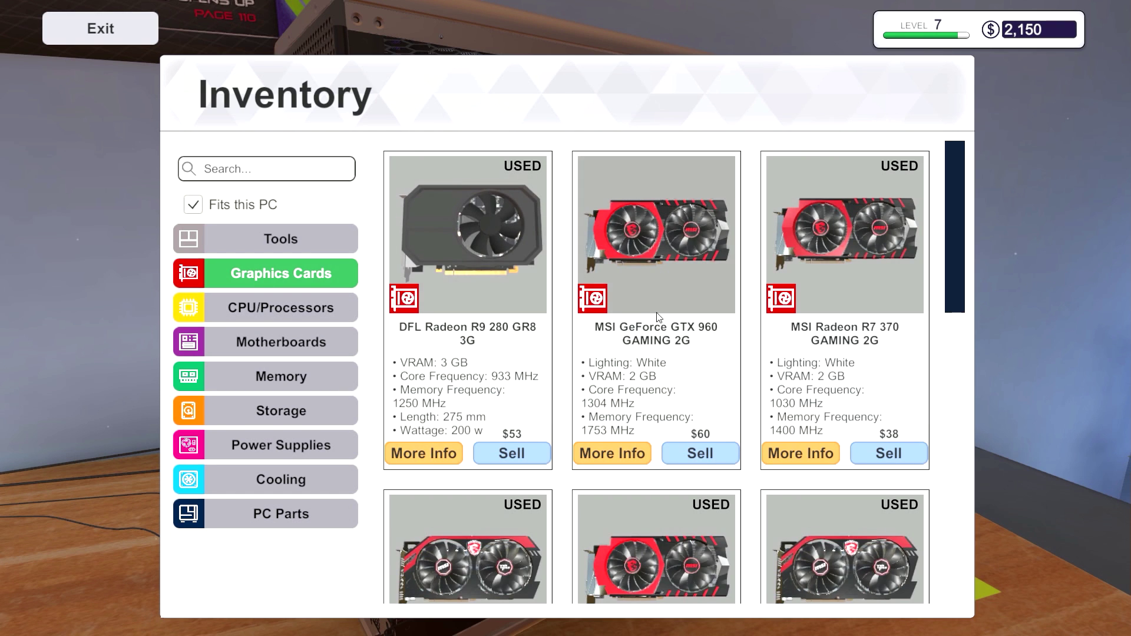
scroll(666, 313, "down", 2)
scroll(687, 290, "down", 1)
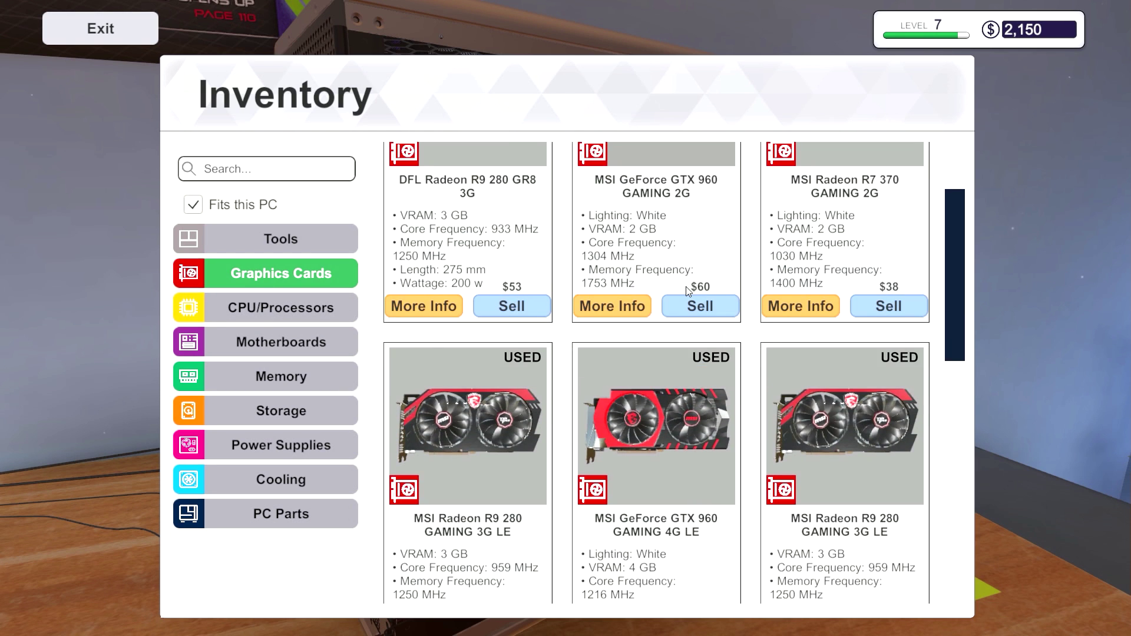
scroll(688, 289, "up", 1)
scroll(687, 290, "down", 1)
scroll(687, 291, "down", 2)
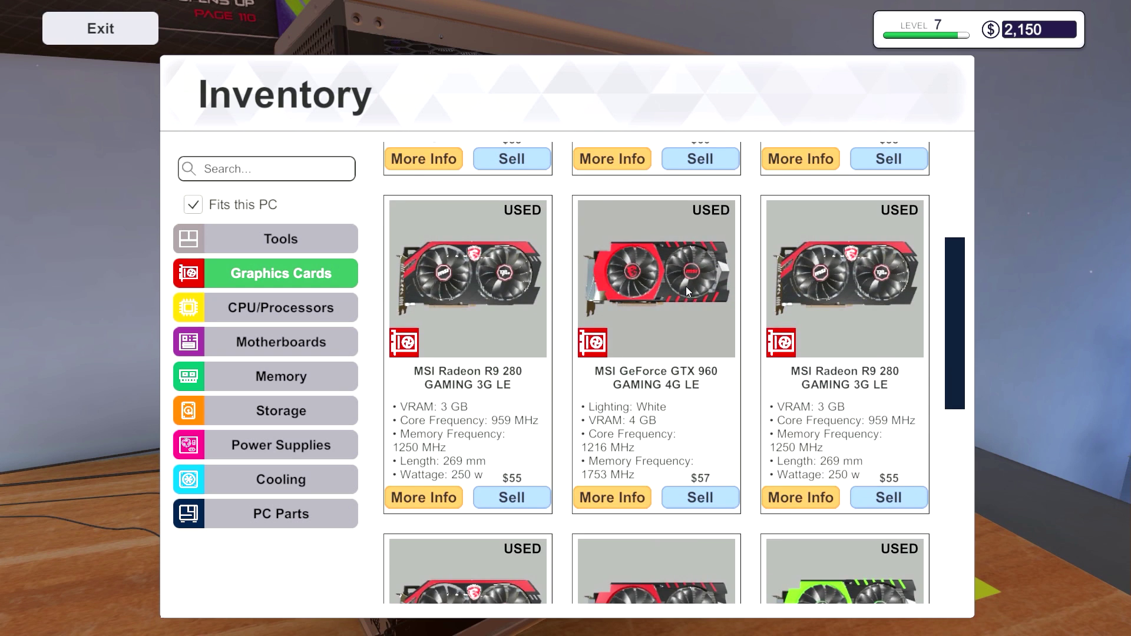
scroll(619, 354, "down", 2)
scroll(629, 416, "down", 2)
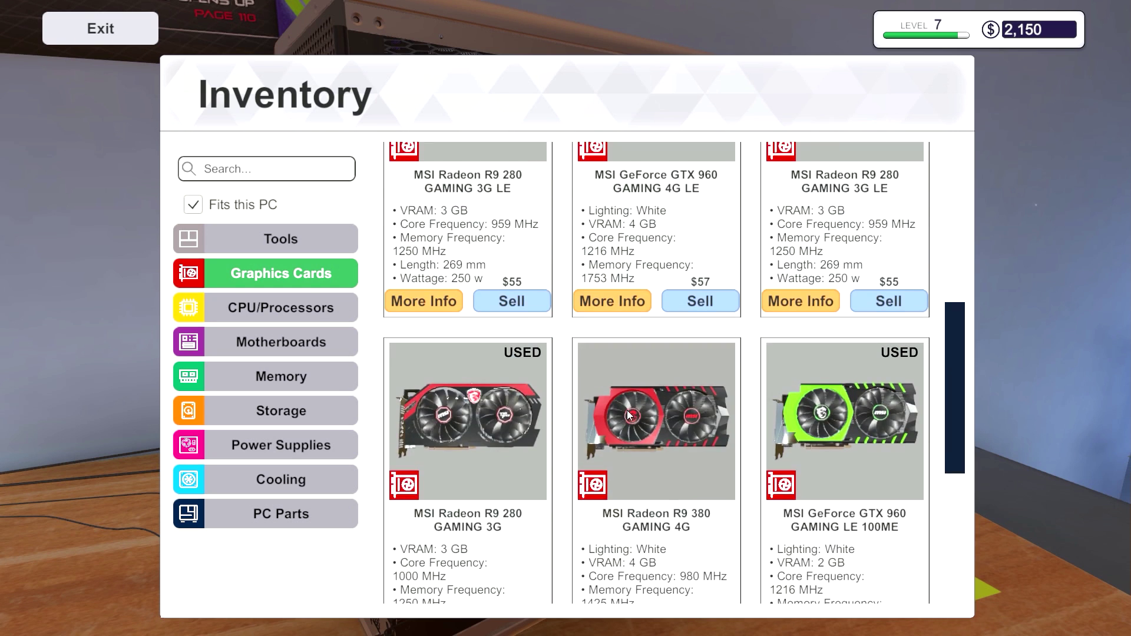
scroll(629, 416, "down", 1)
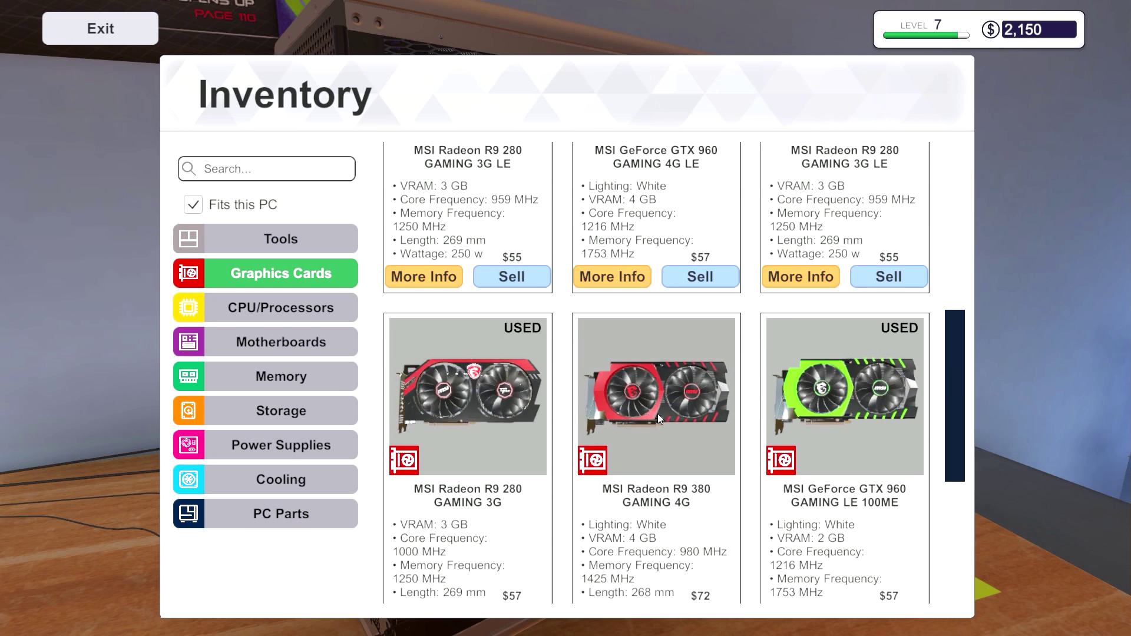
scroll(854, 413, "down", 2)
scroll(854, 413, "down", 1)
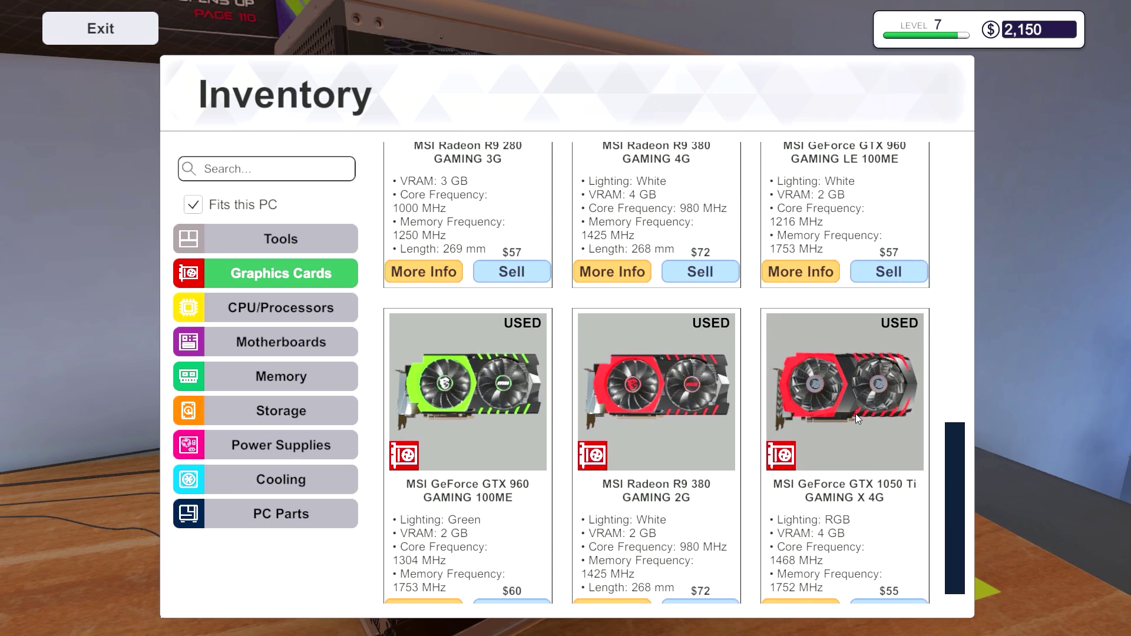
scroll(634, 386, "up", 1)
scroll(633, 385, "up", 2)
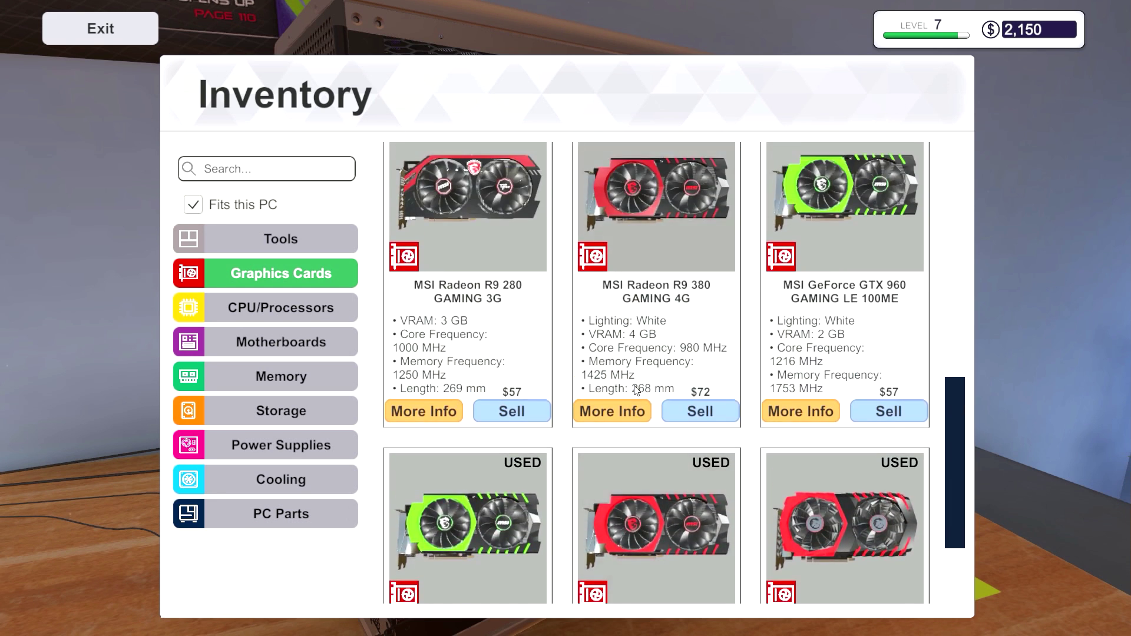
scroll(634, 386, "up", 2)
scroll(632, 372, "up", 2)
scroll(632, 362, "up", 2)
scroll(630, 360, "up", 1)
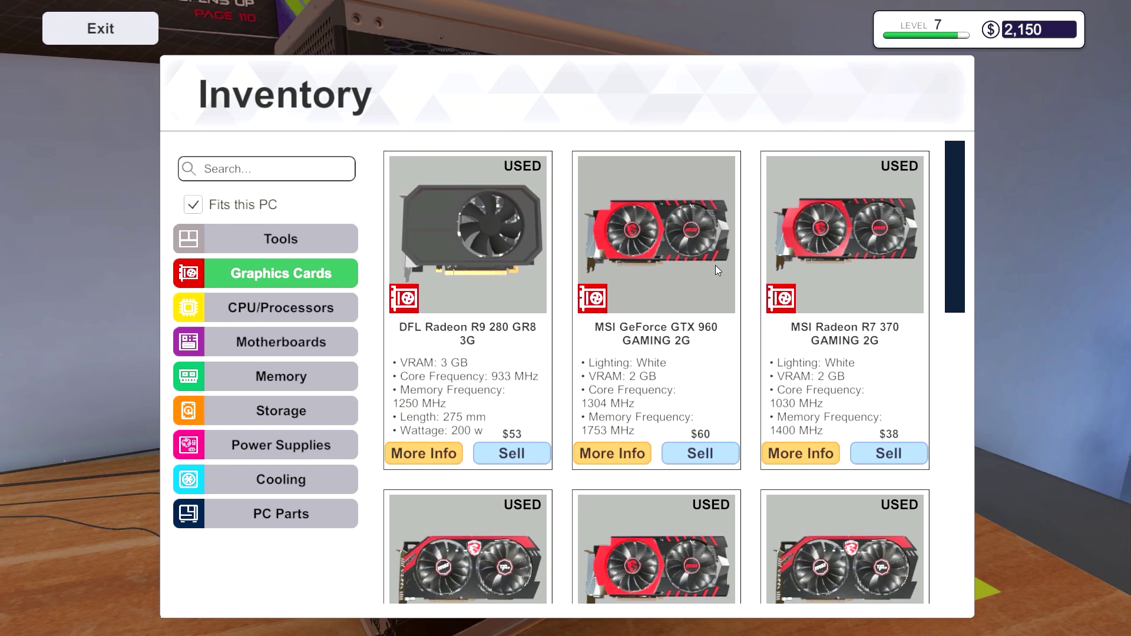
left_click(647, 230)
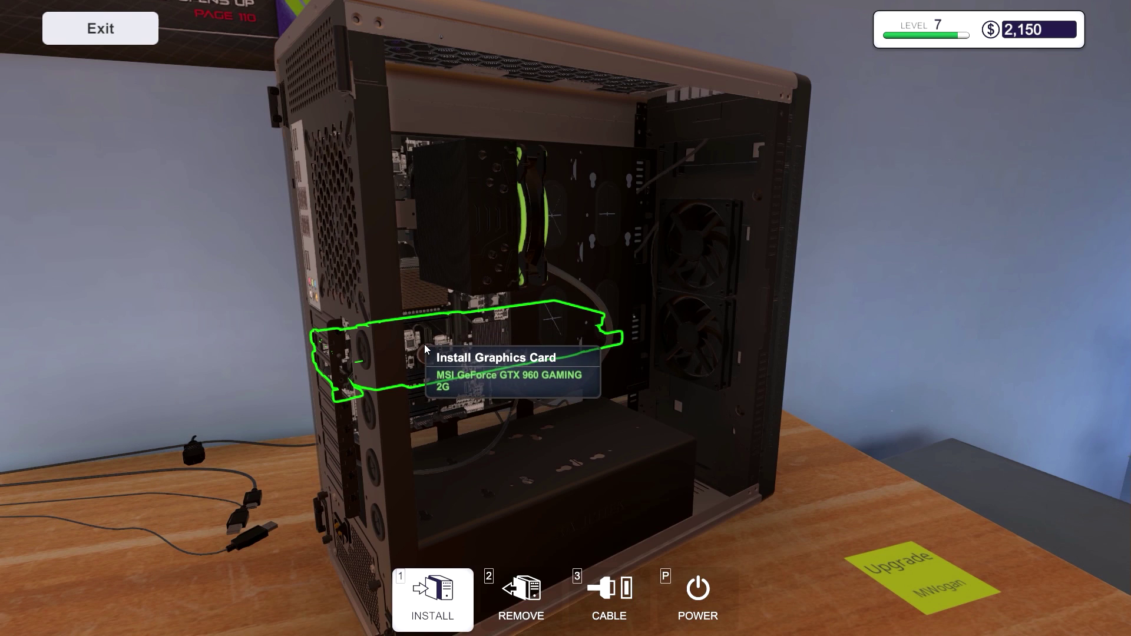
Step: Seat the GTX 960 in the graphics slot, fasten both screws, and connect its power cable
left_click(424, 344)
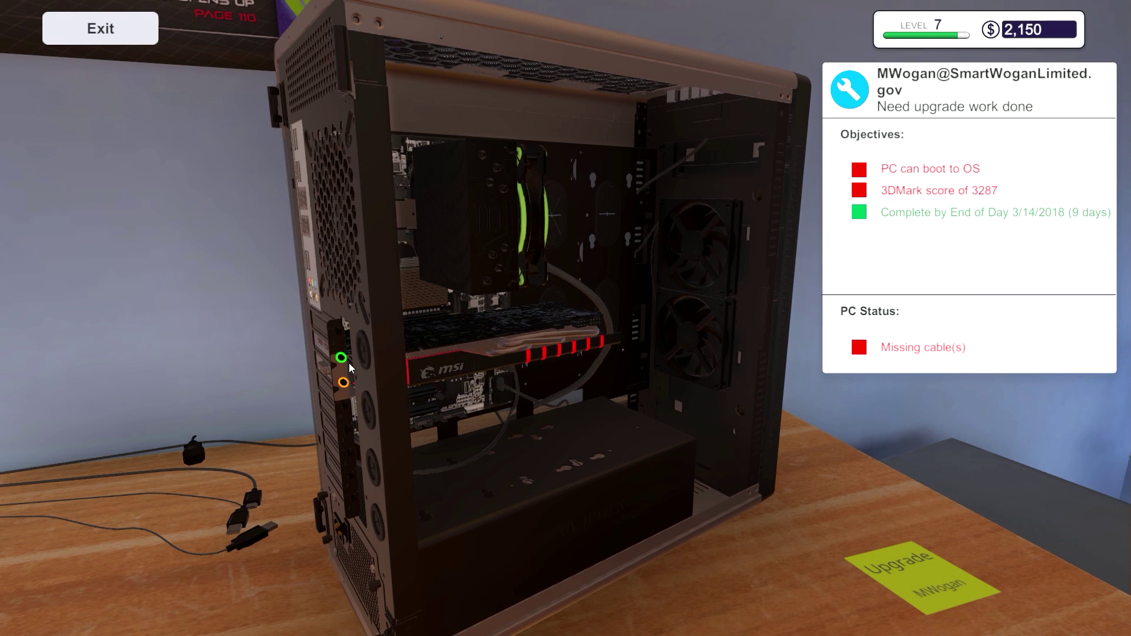
left_click(341, 357)
left_click(342, 382)
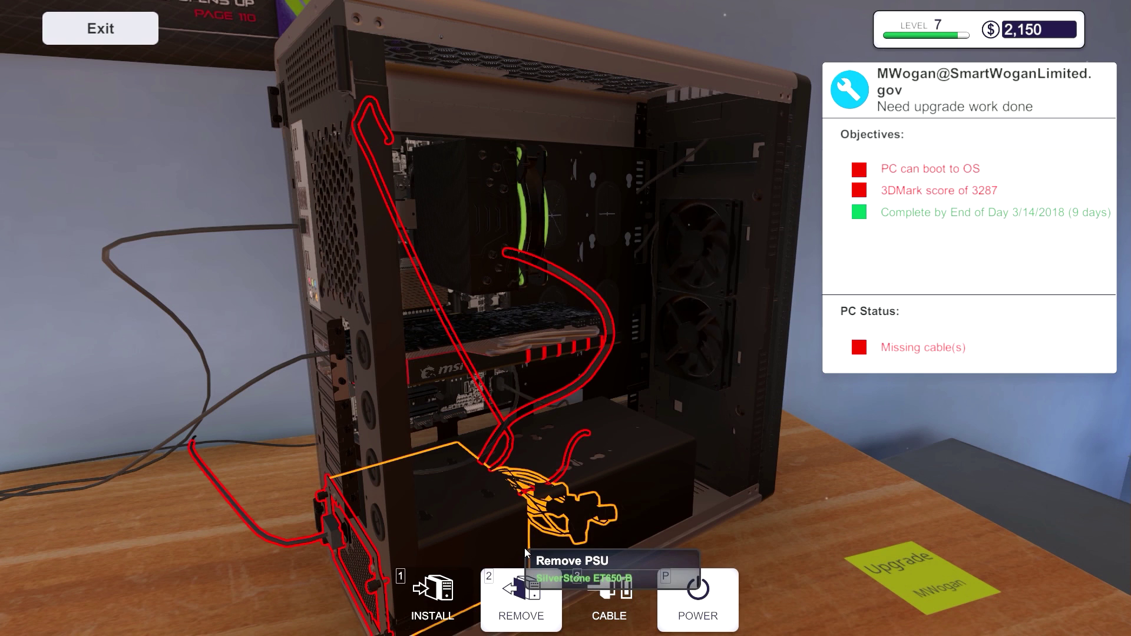
left_click(610, 597)
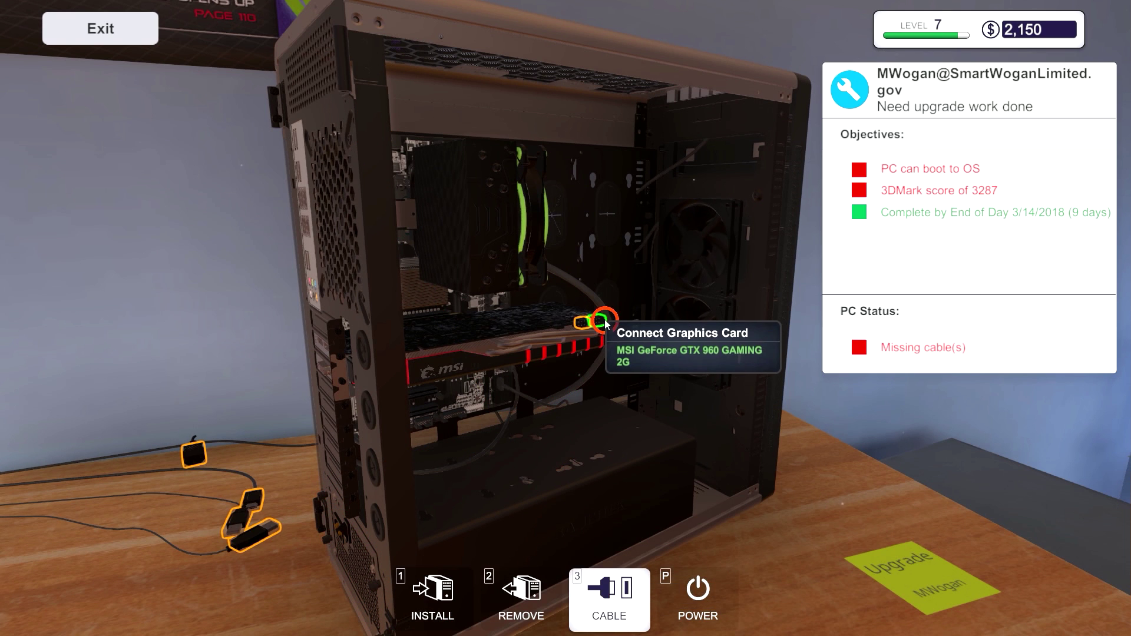
left_click(604, 319)
left_click(585, 318)
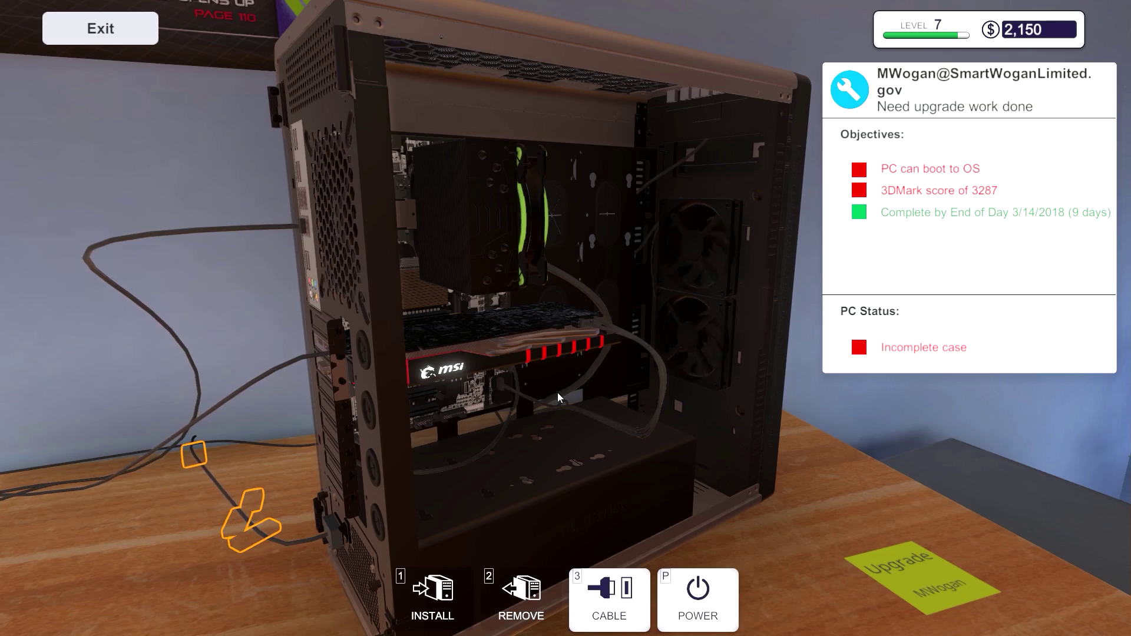
key("Escape")
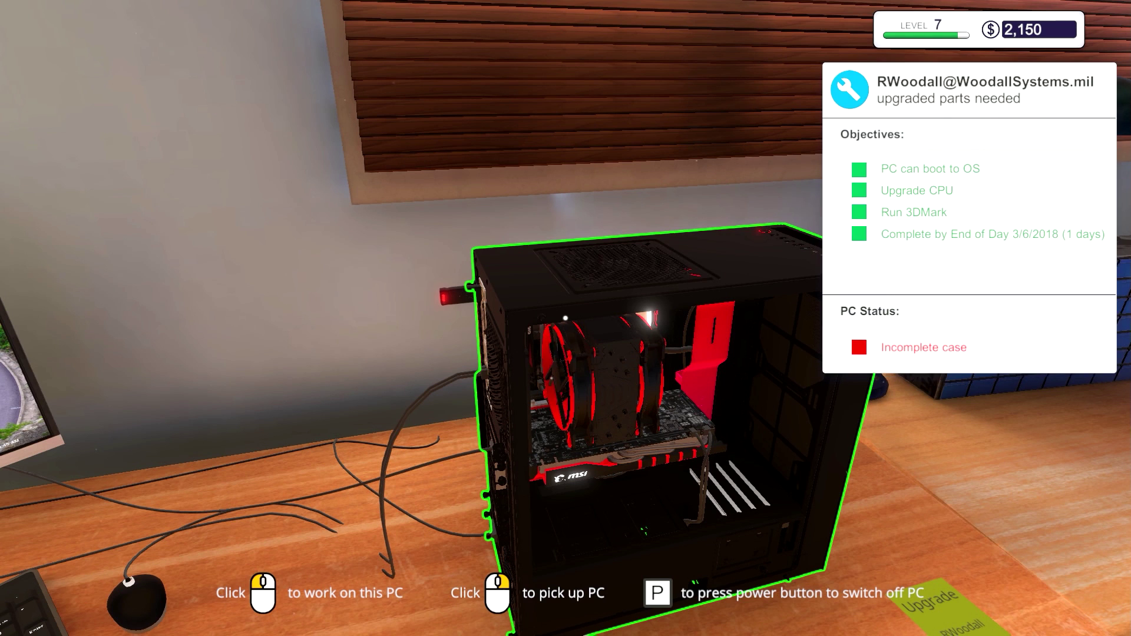
Step: Mount the side panel on the upgraded PC and fasten all four screws
left_click(566, 318)
left_click(424, 597)
left_click(298, 513)
left_click(467, 230)
left_click(521, 284)
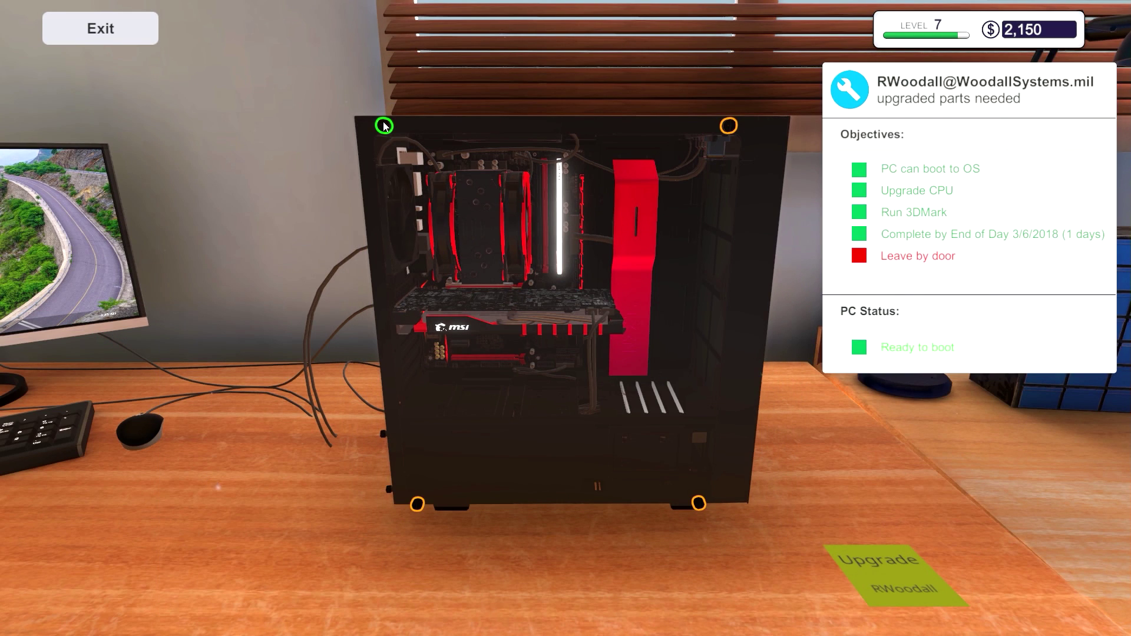
left_click(384, 126)
left_click(729, 126)
left_click(698, 503)
left_click(418, 502)
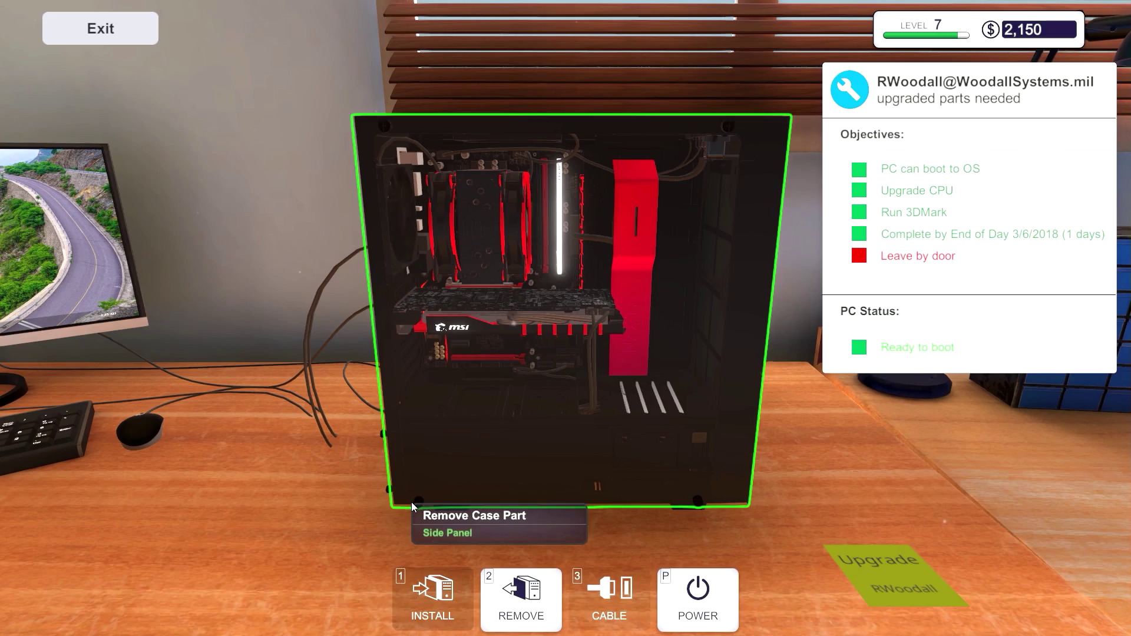
key("Escape")
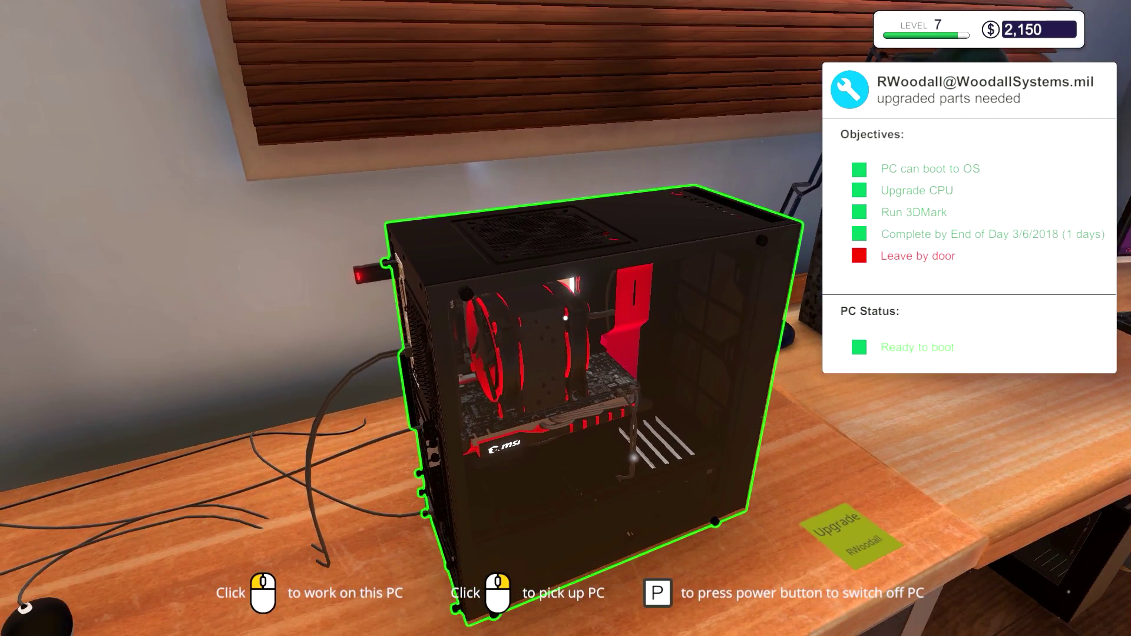
Step: Carry the finished PC to the hallway and drop it in the delivery box
right_click(566, 318)
key("w")
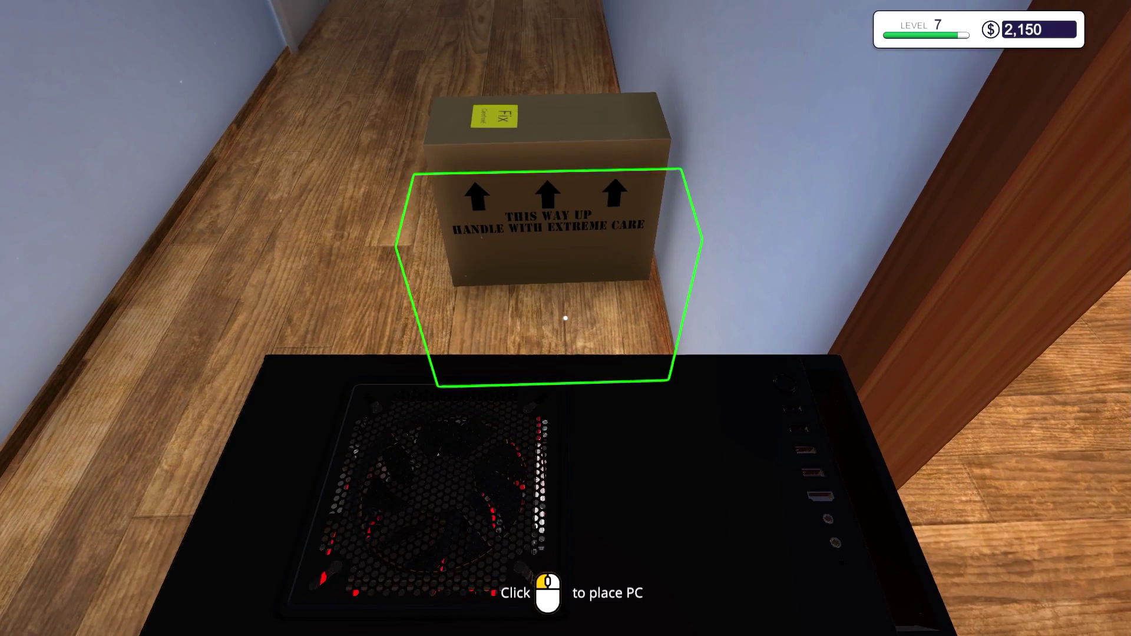
left_click(565, 318)
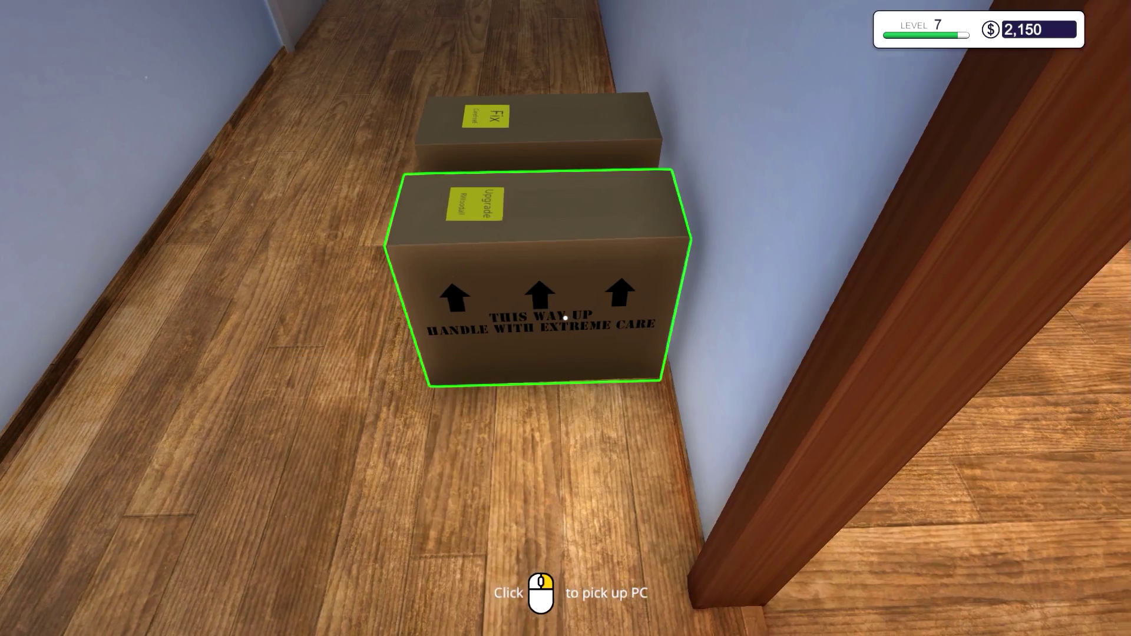
left_click_drag(565, 318, 566, 318)
Step: Launch 3DMark on the desk computer and start a benchmark run
key("w")
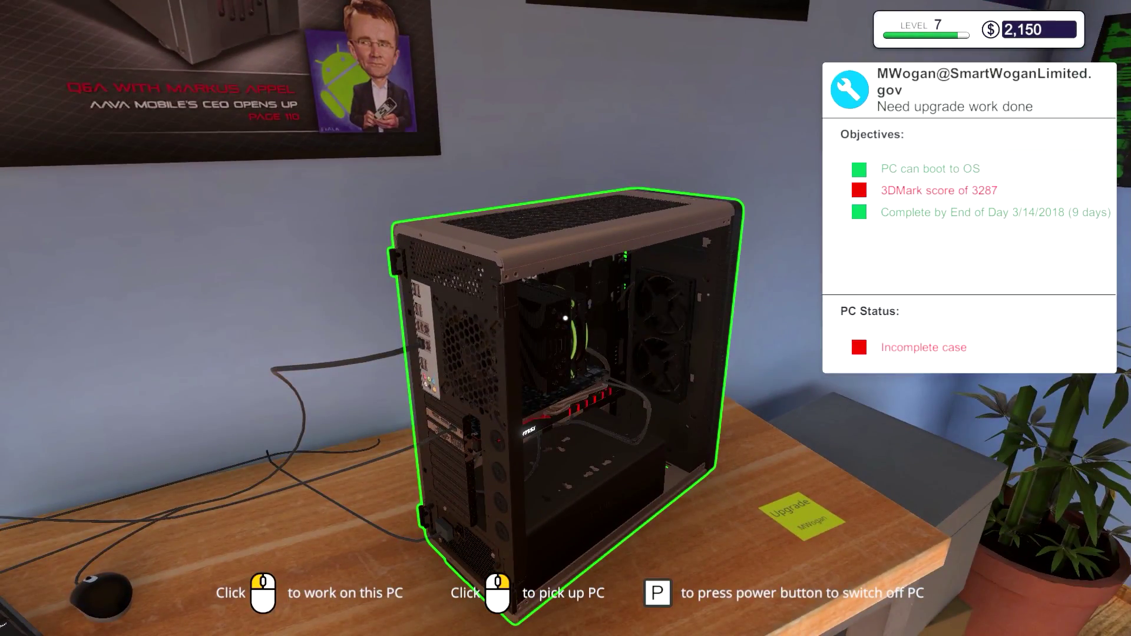
left_click_drag(566, 318, 565, 318)
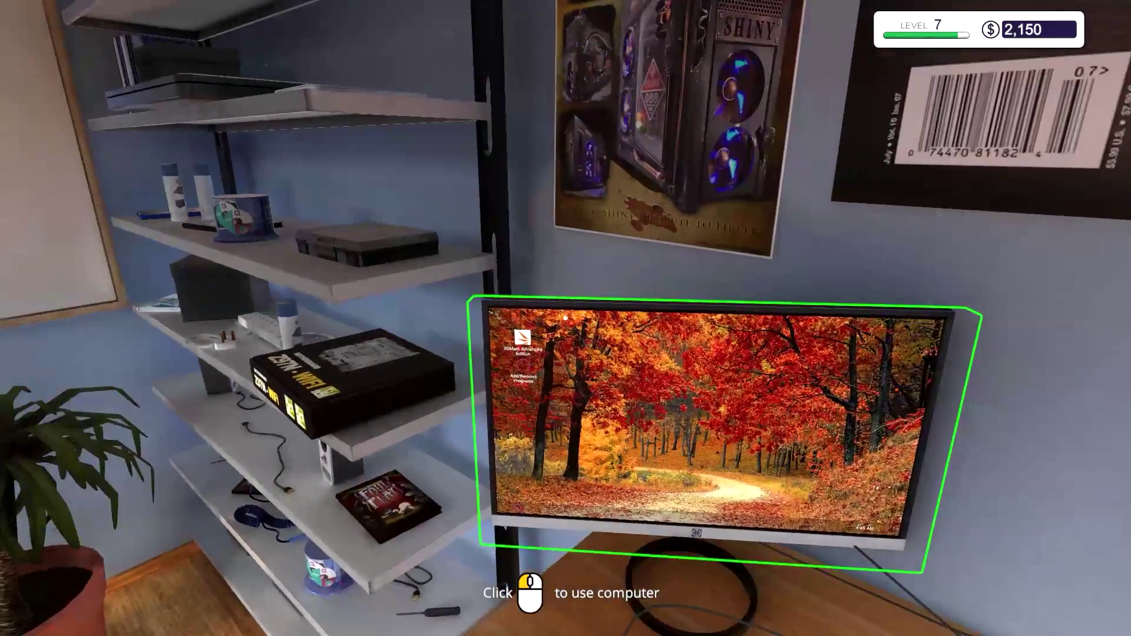
left_click(566, 318)
double_click(157, 128)
left_click(654, 252)
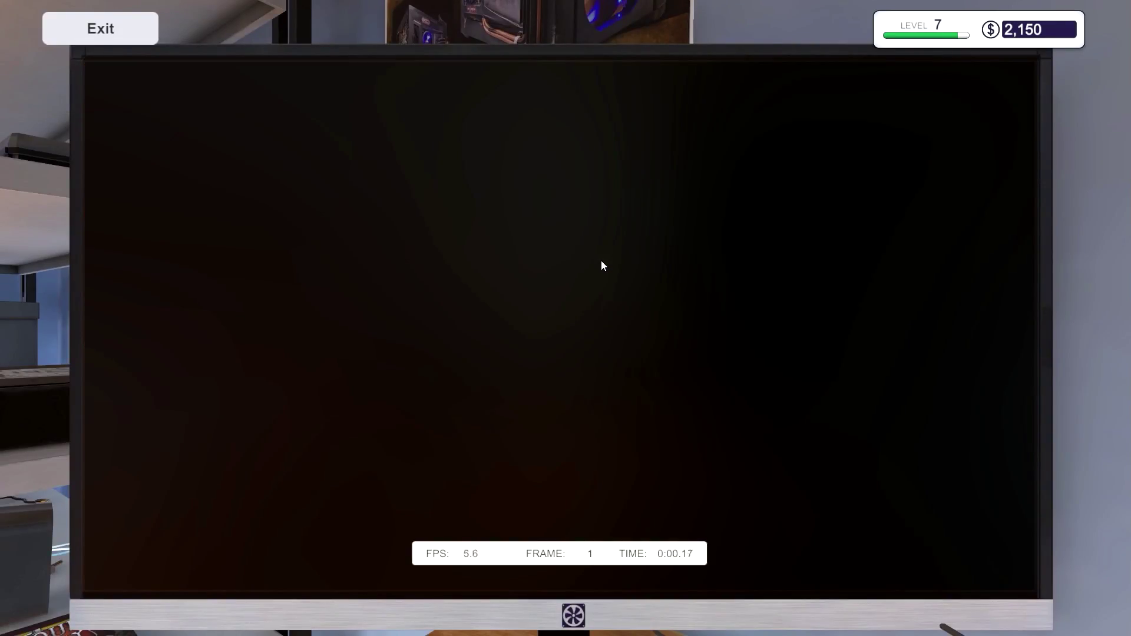
key("Escape")
Step: Walk around the room past the shelves and workbenches, then face the desk computer again
left_click_drag(566, 318, 265, 319)
key("w")
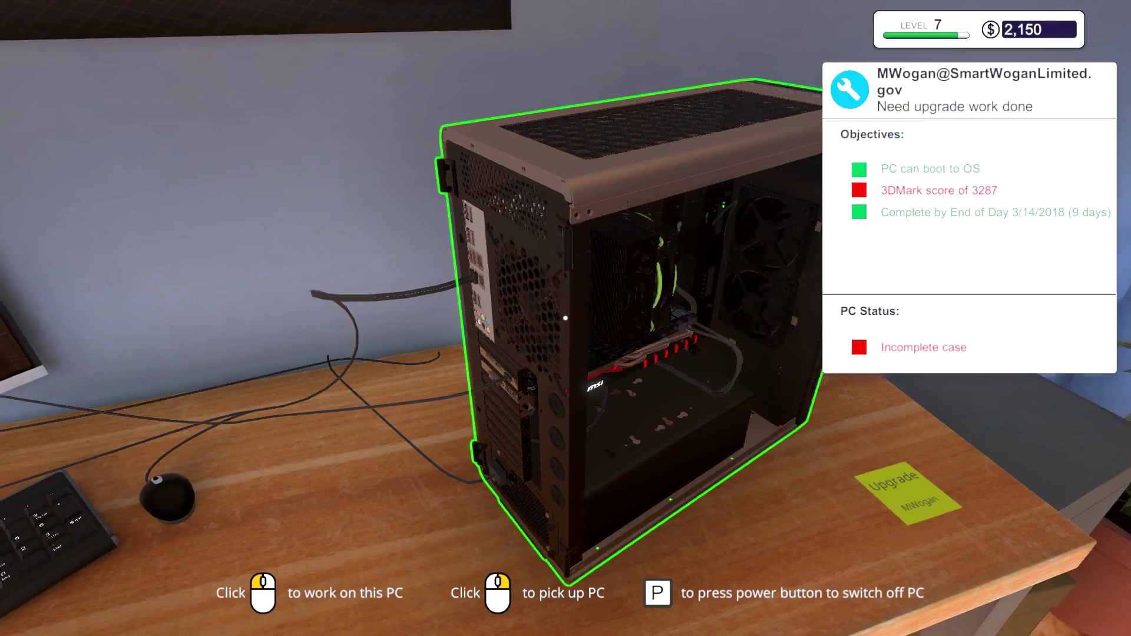
left_click_drag(566, 318, 265, 318)
key("w")
key("w")
left_click_drag(566, 318, 176, 318)
key("w")
left_click_drag(565, 318, 354, 265)
key("w")
key("w")
Step: Collect payments for the finished CPU upgrade and PSU/RAM repair jobs
left_click(566, 318)
left_click(151, 133)
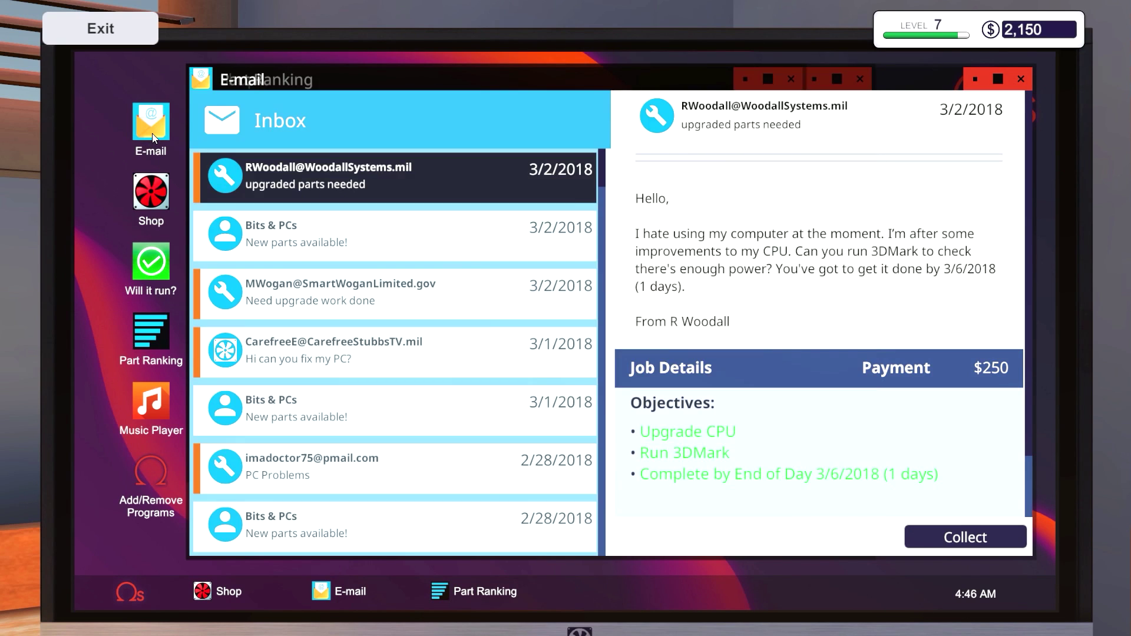
left_click(989, 538)
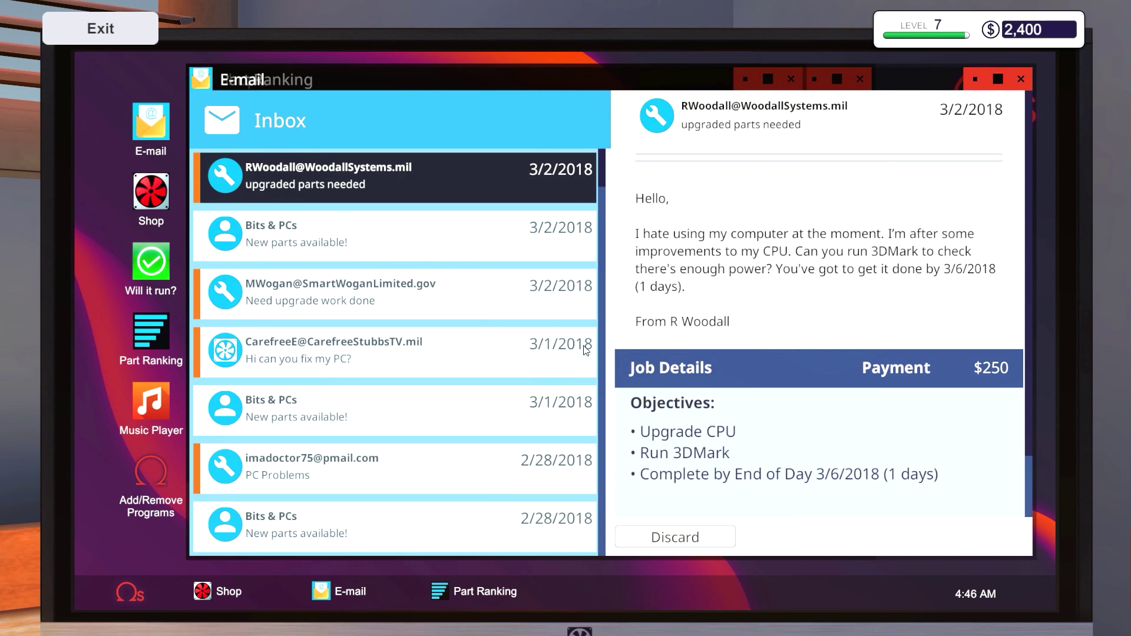
left_click(377, 297)
left_click(367, 406)
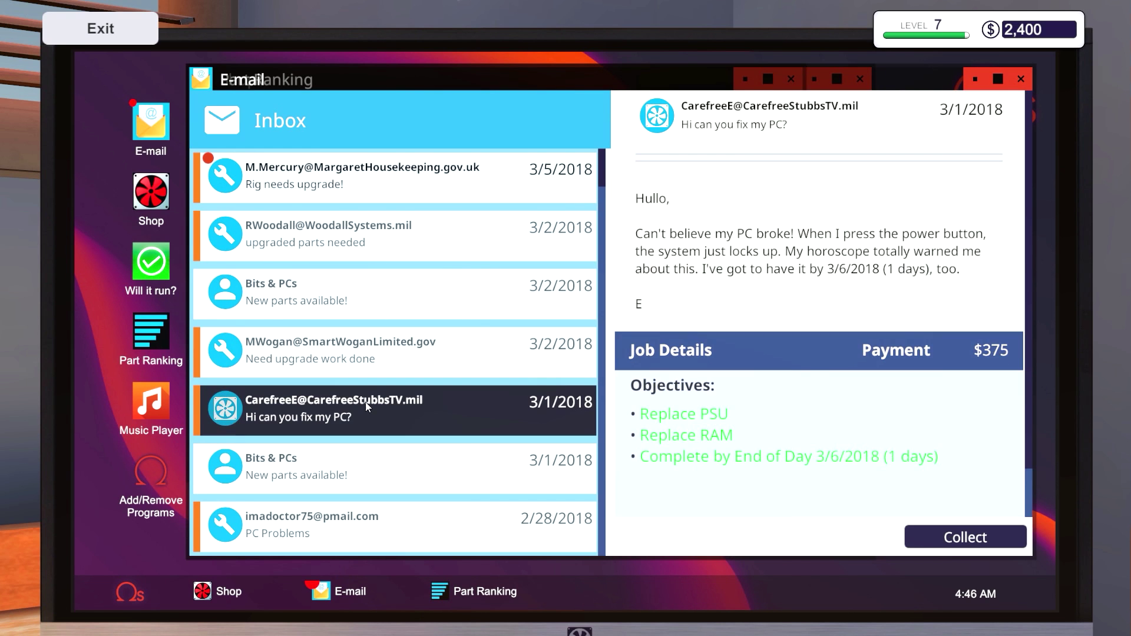
left_click(971, 541)
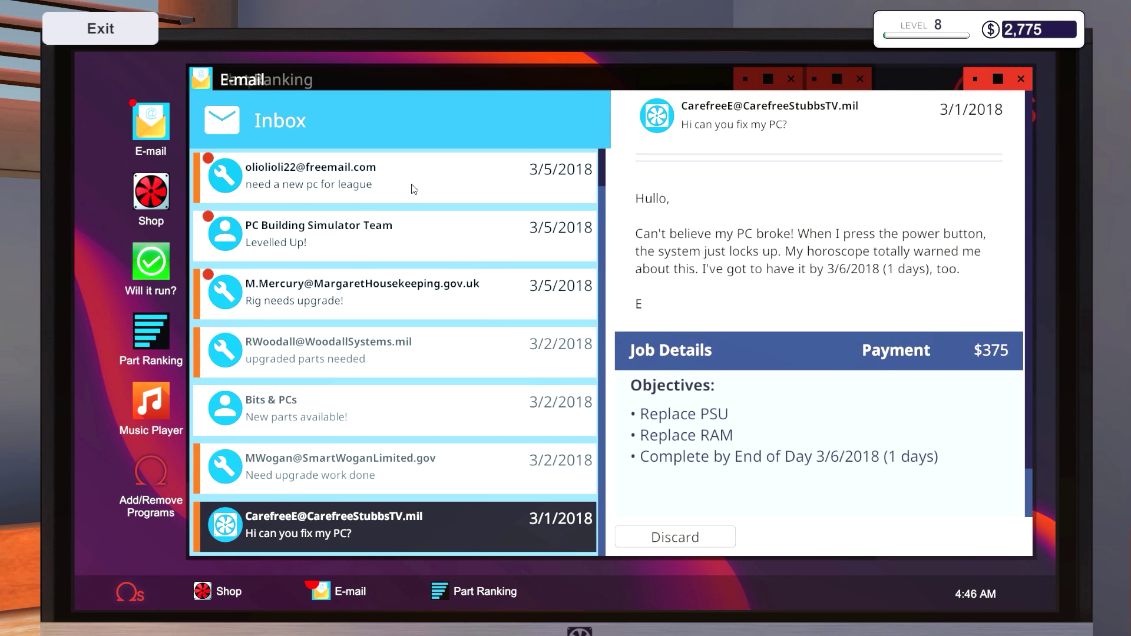
Step: Accept Oli's $1,000 League of Legends PC and Margaret's $510 3206-benchmark upgrade jobs
left_click(412, 187)
scroll(814, 366, "down", 3)
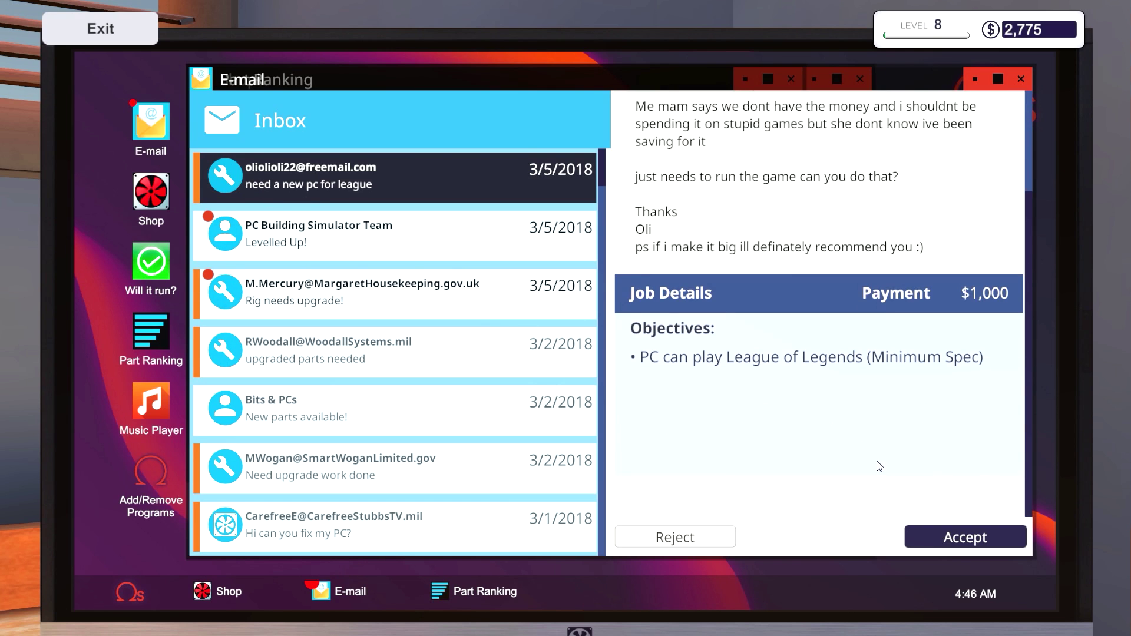
left_click(966, 538)
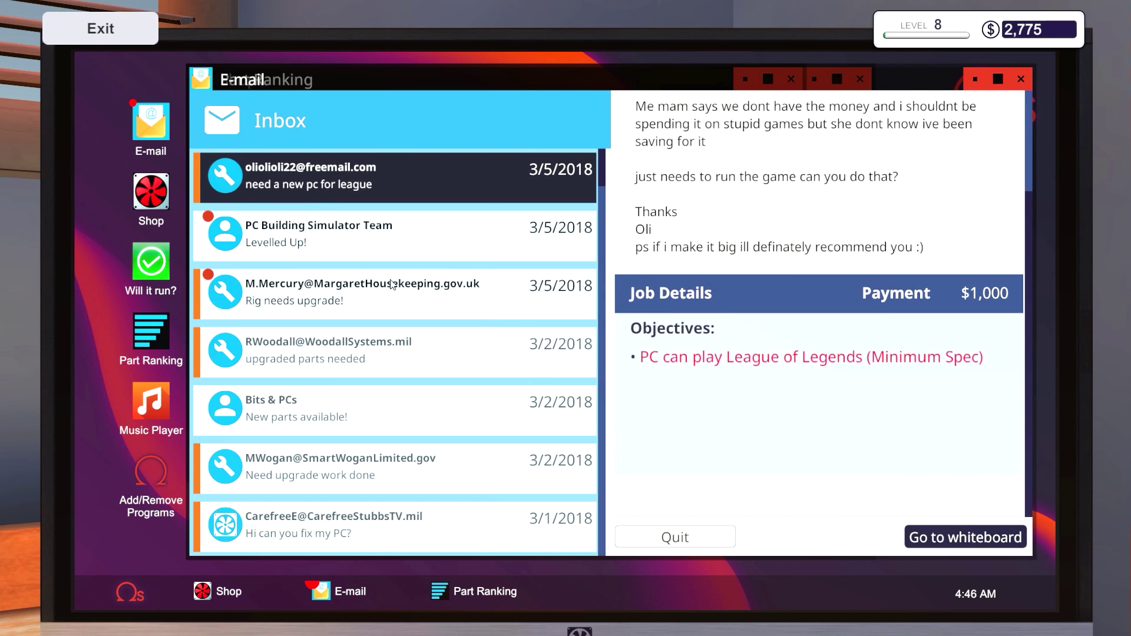
left_click(334, 245)
left_click(328, 284)
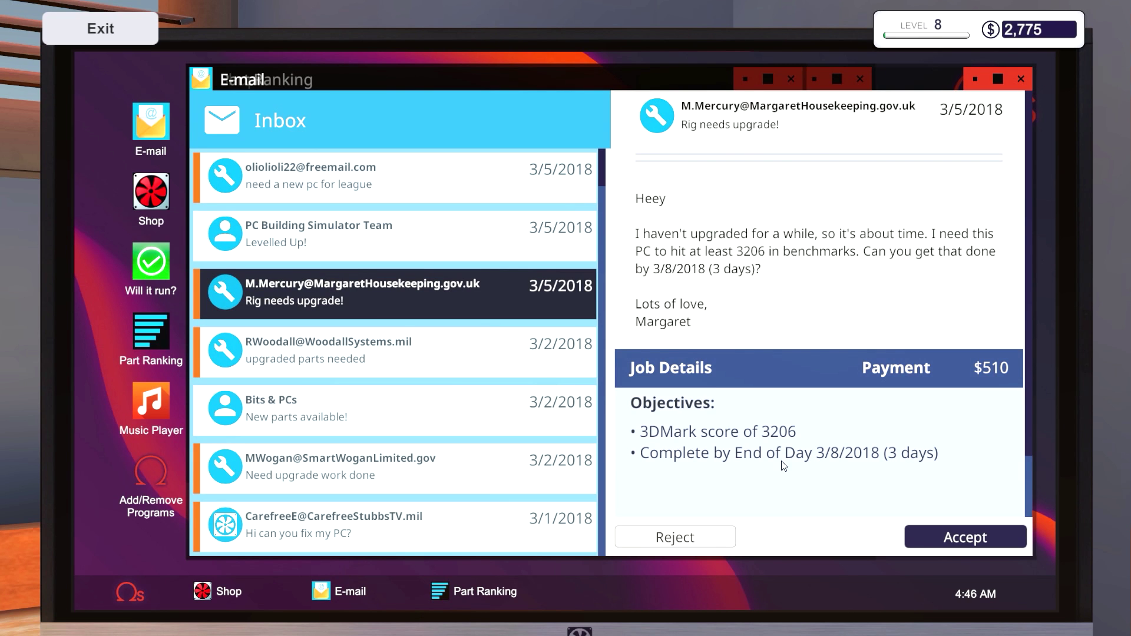
left_click(962, 537)
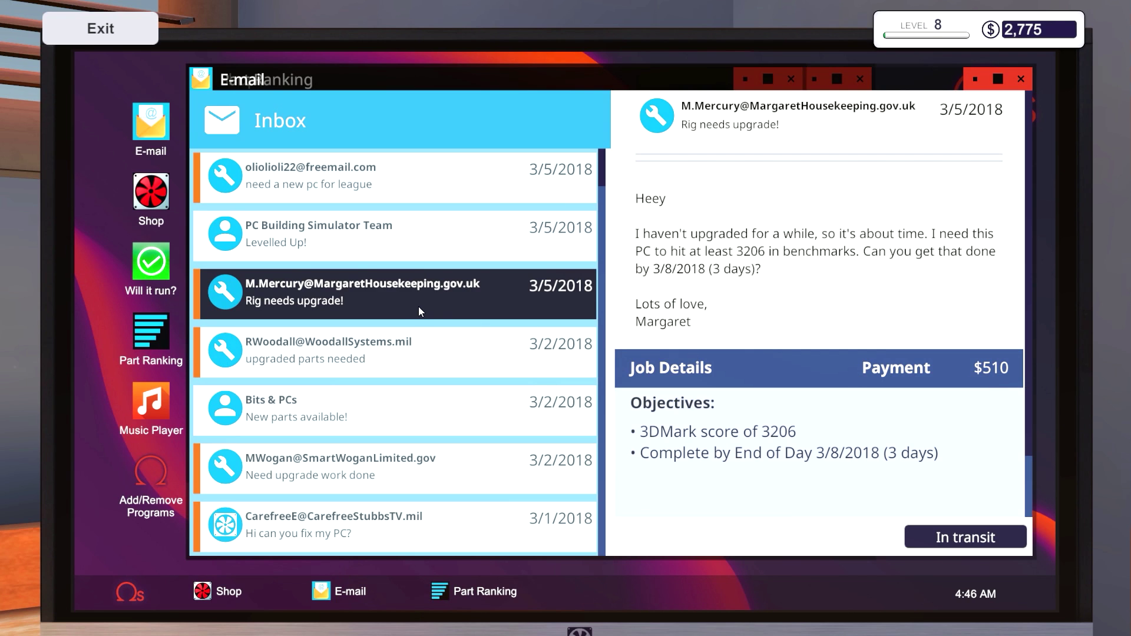
left_click(365, 181)
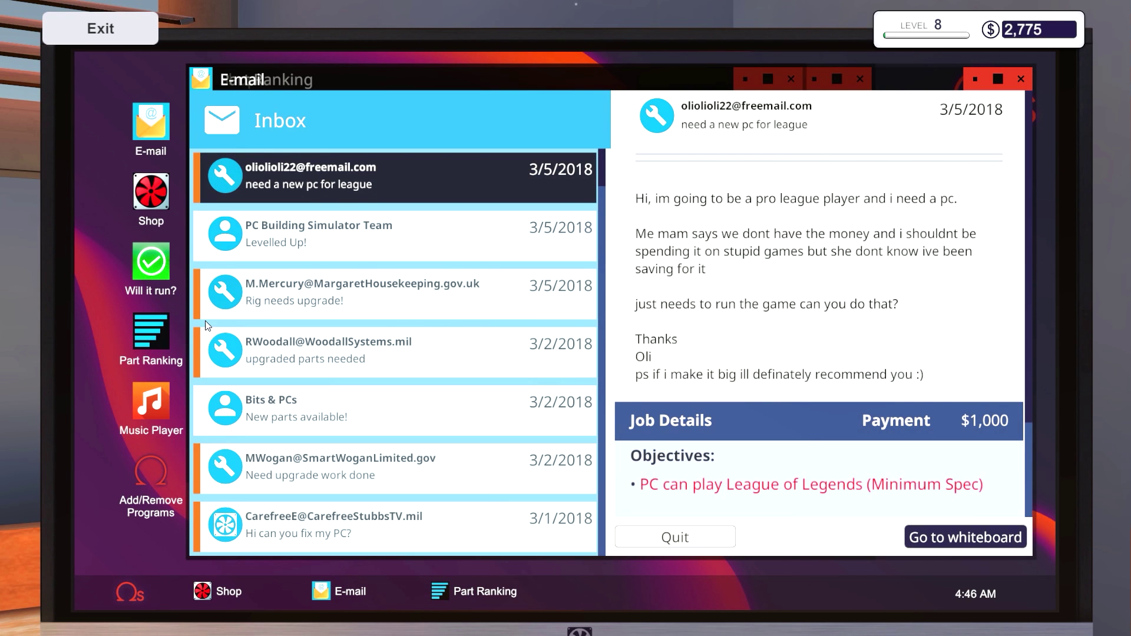
Step: Check League of Legends minimum spec: GTX 970 passes, 2 GB RAM and Pentium G4400 fail
left_click(144, 265)
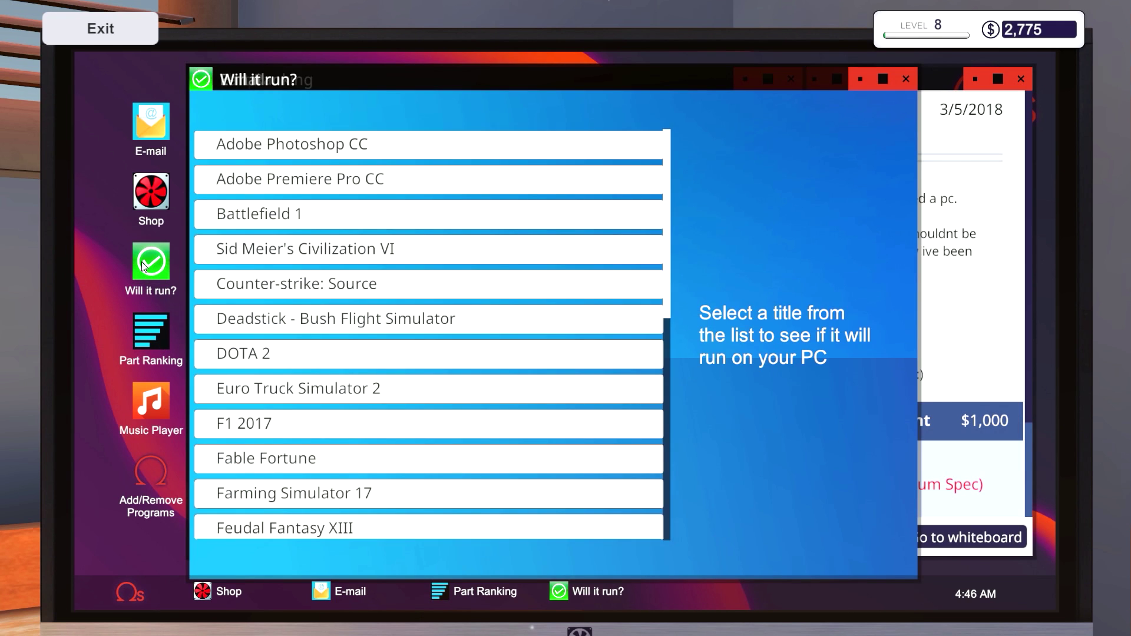
mouse_move(629, 86)
left_mouse_down()
mouse_move(403, 263)
mouse_move(596, 113)
left_mouse_up()
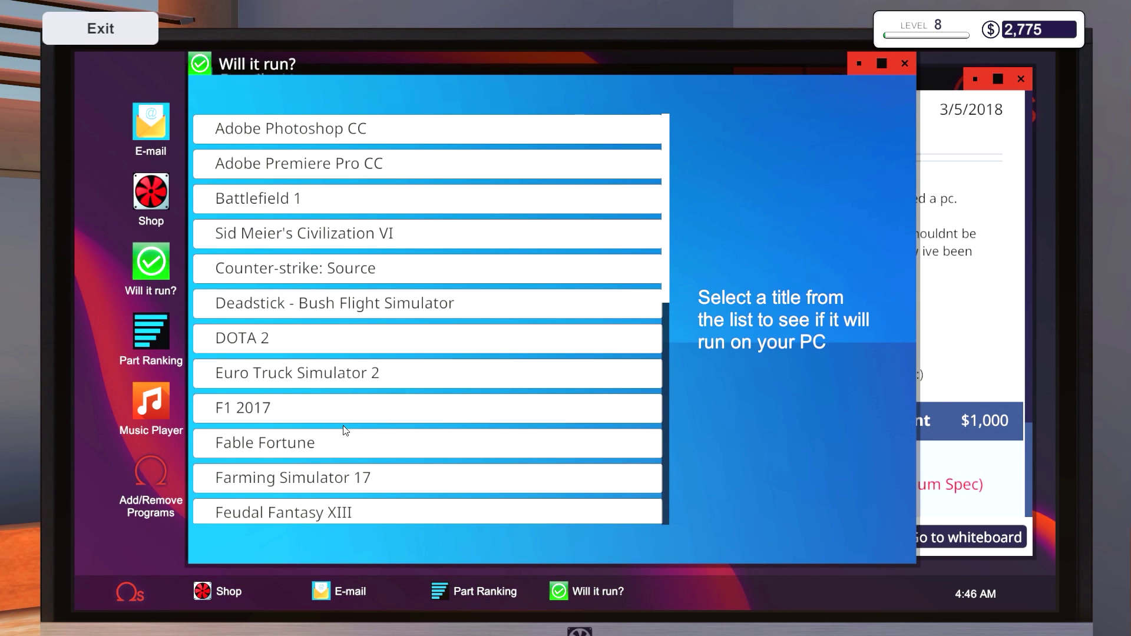
scroll(344, 429, "down", 3)
scroll(344, 406, "down", 3)
scroll(336, 389, "down", 3)
left_click(301, 378)
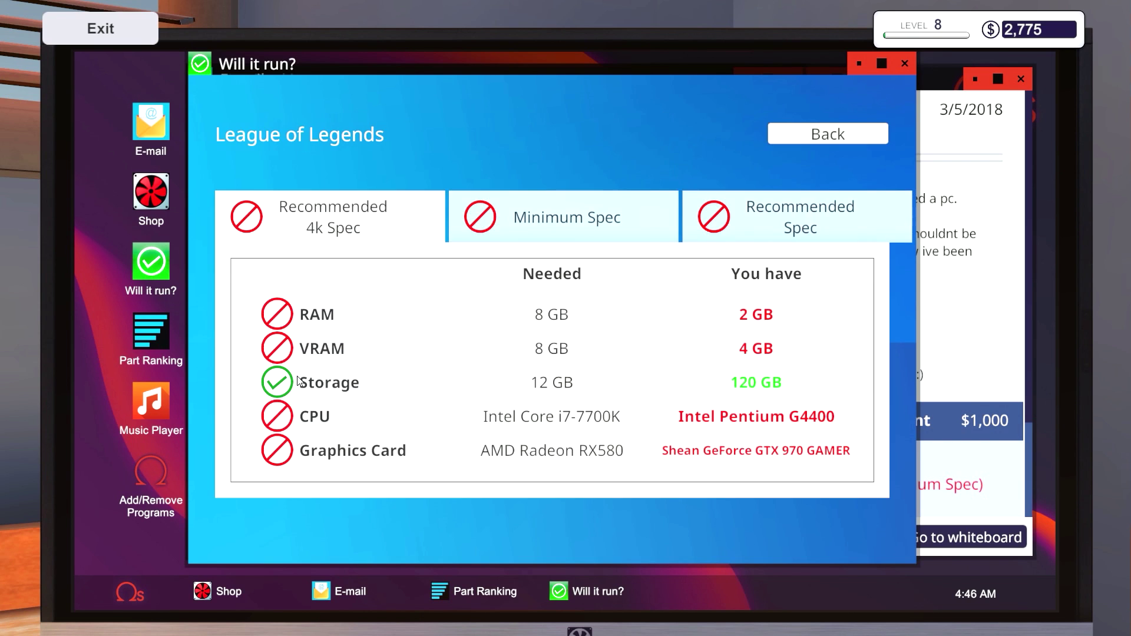
left_click(481, 219)
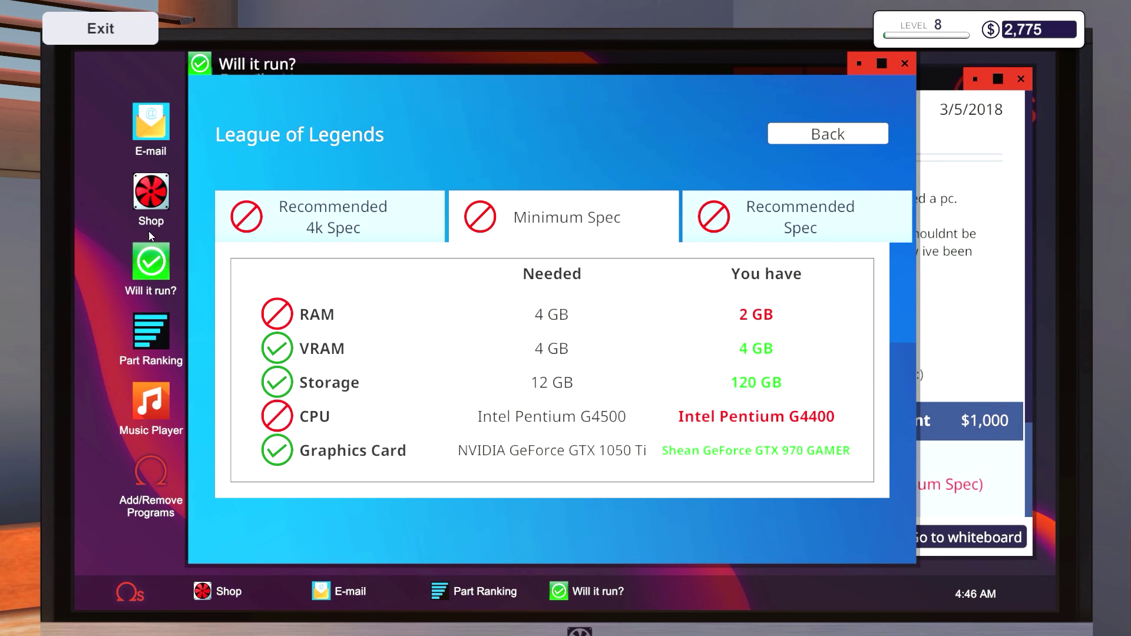
Step: Buy the PC Bay tool for $800 from the Shop's Tools section, leaving $1,975
left_click(151, 203)
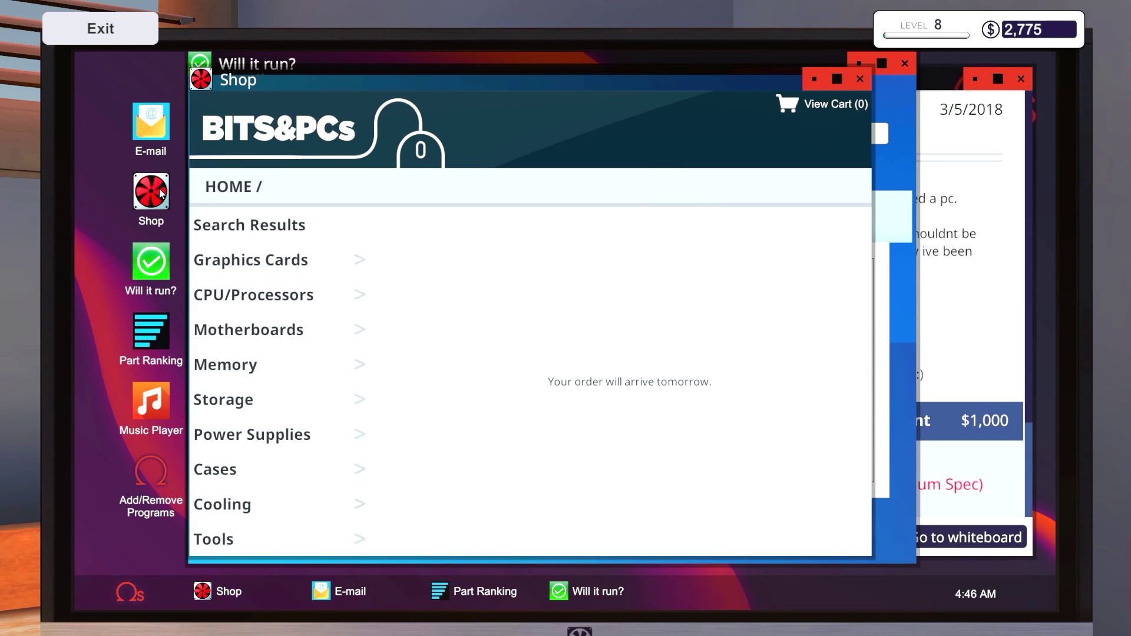
left_click(212, 540)
scroll(564, 358, "down", 2)
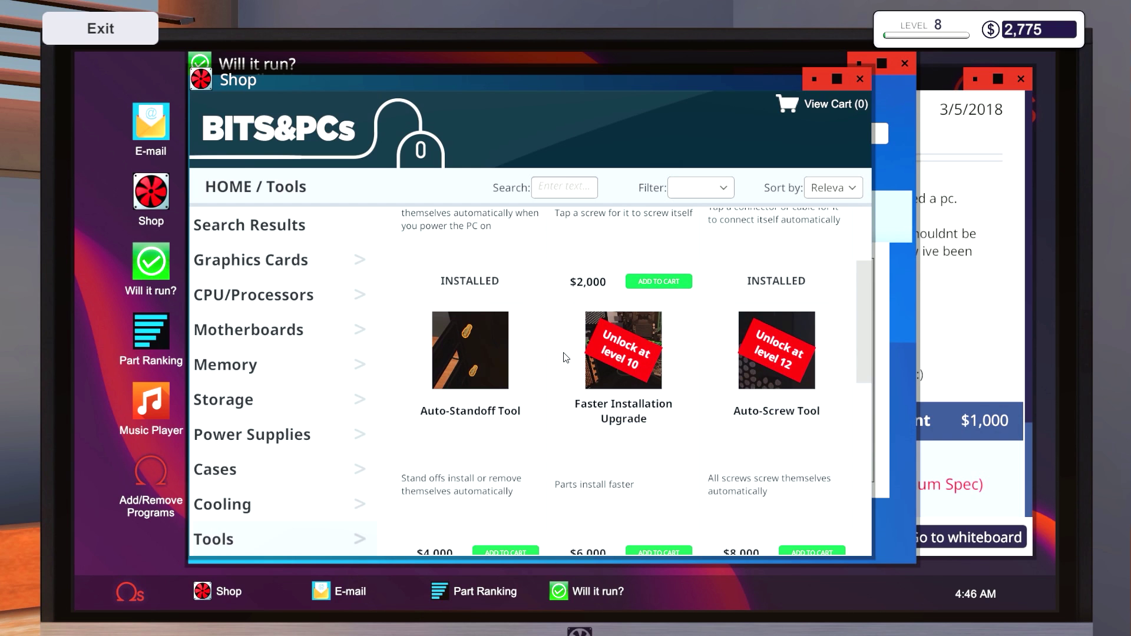
scroll(565, 358, "down", 2)
scroll(565, 358, "up", 1)
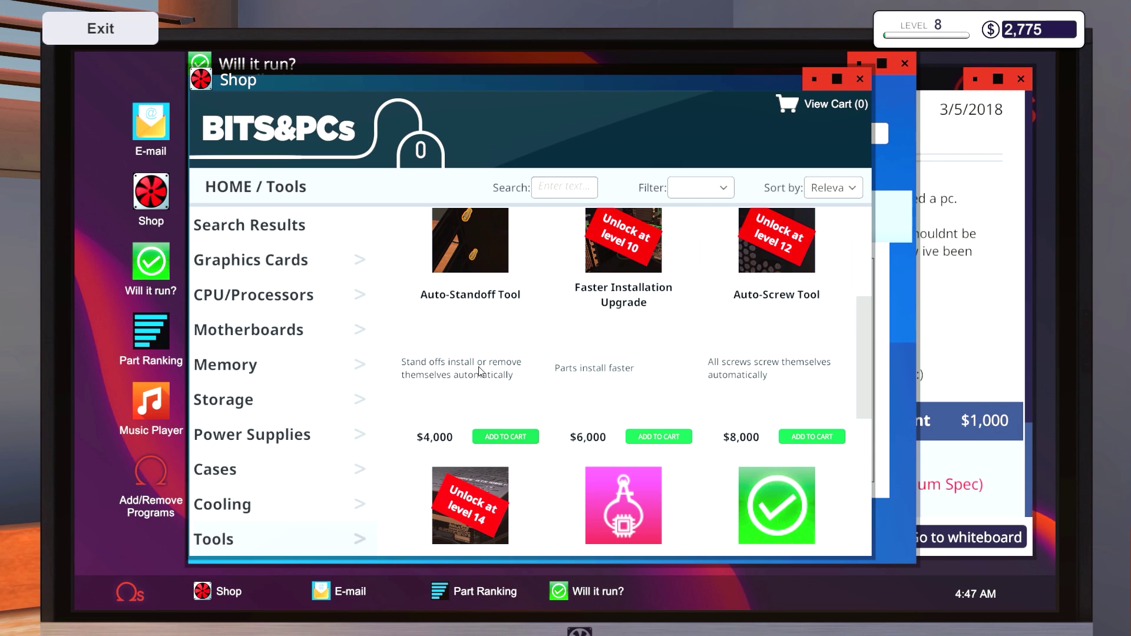
scroll(456, 382, "up", 2)
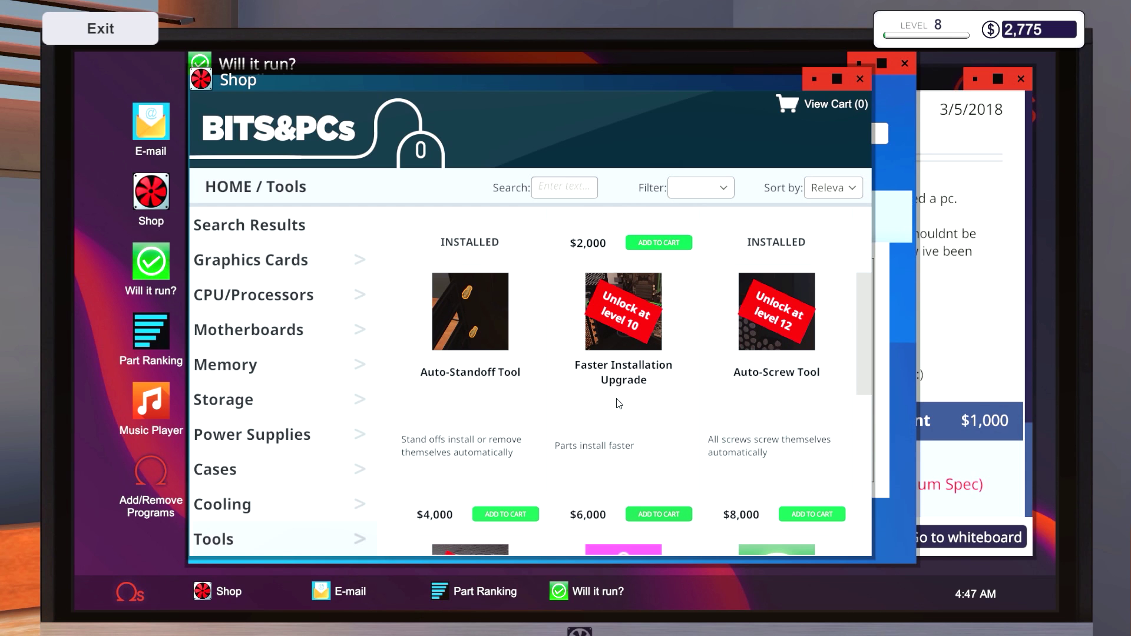
scroll(619, 403, "down", 3)
scroll(619, 404, "down", 2)
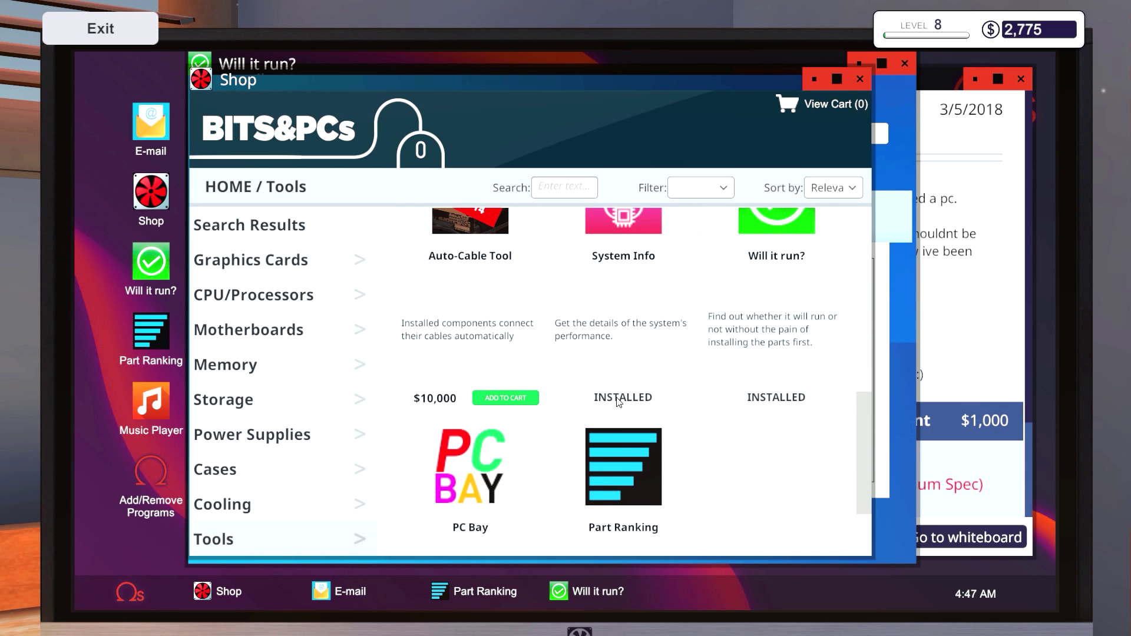
scroll(619, 403, "down", 1)
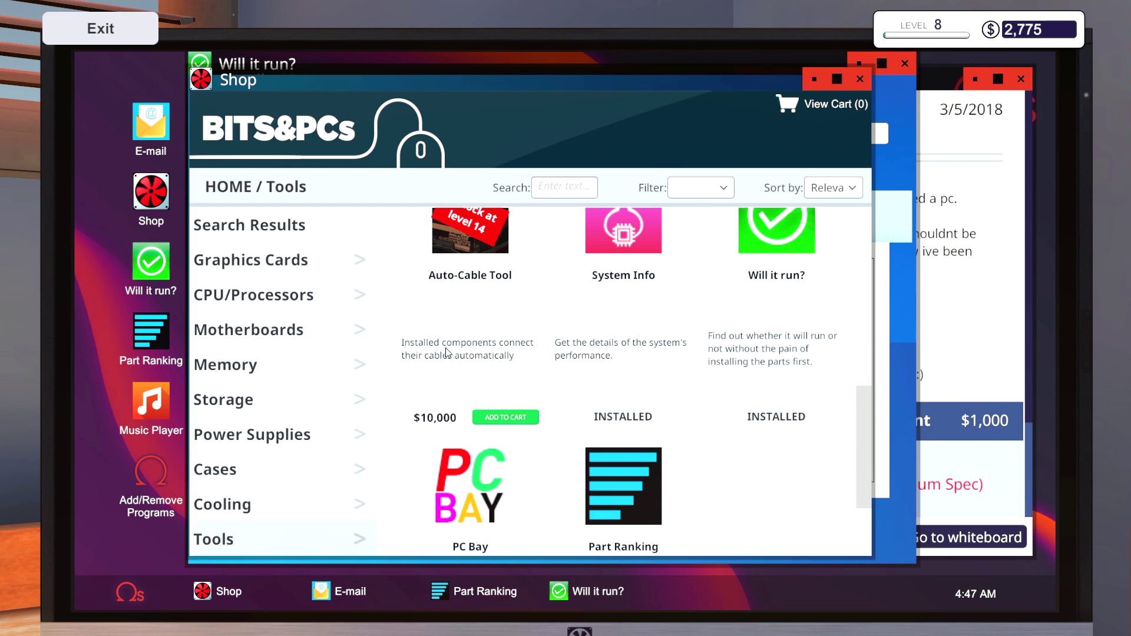
scroll(442, 361, "down", 2)
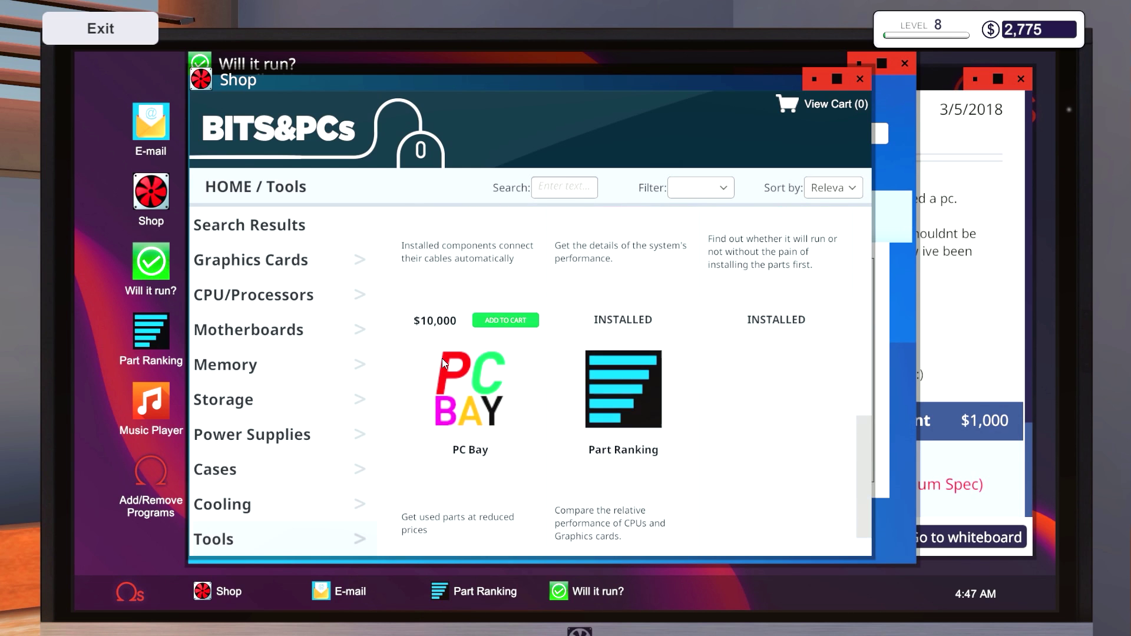
scroll(442, 361, "down", 2)
left_click(499, 533)
left_click(820, 105)
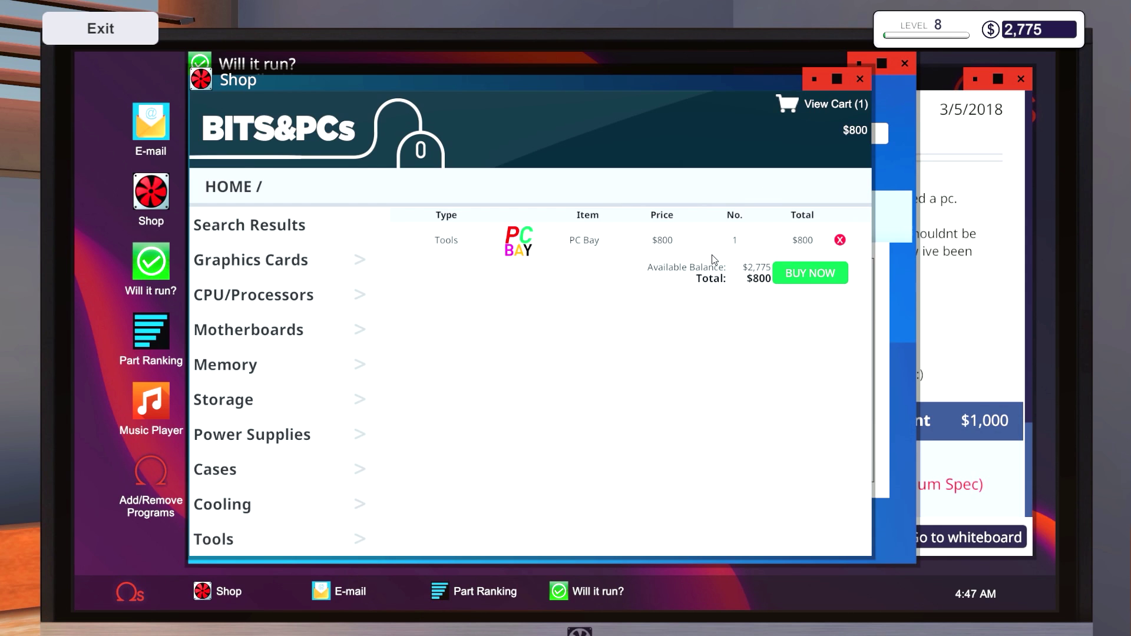
left_click(816, 276)
left_click(857, 78)
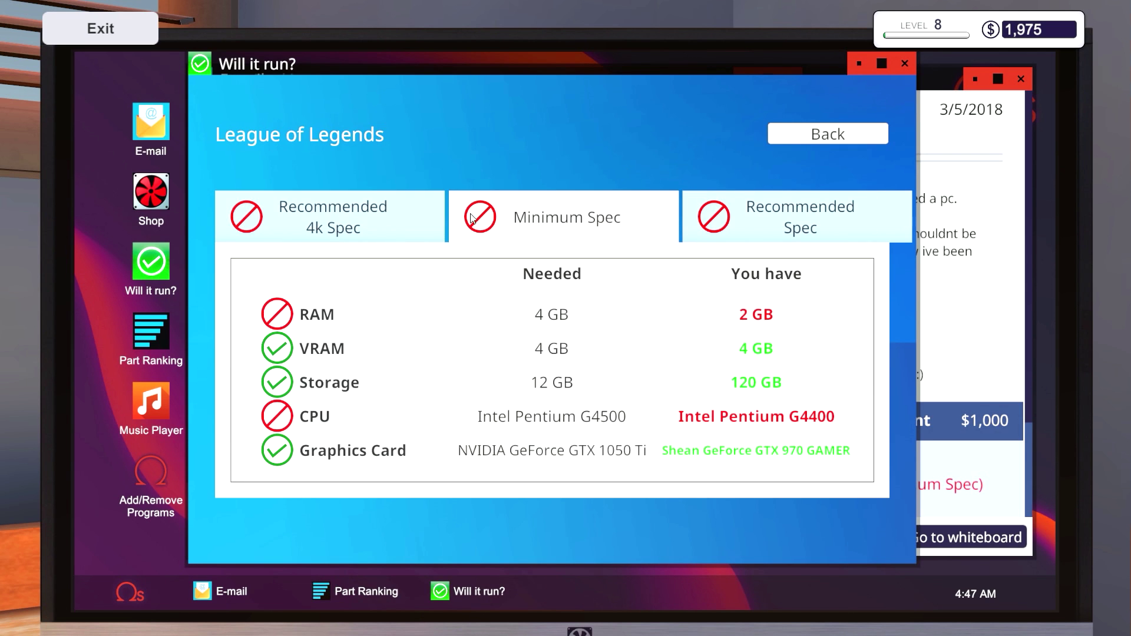
Step: Install PC Bay from Add/Remove Programs and restart the computer to finish
left_click(152, 488)
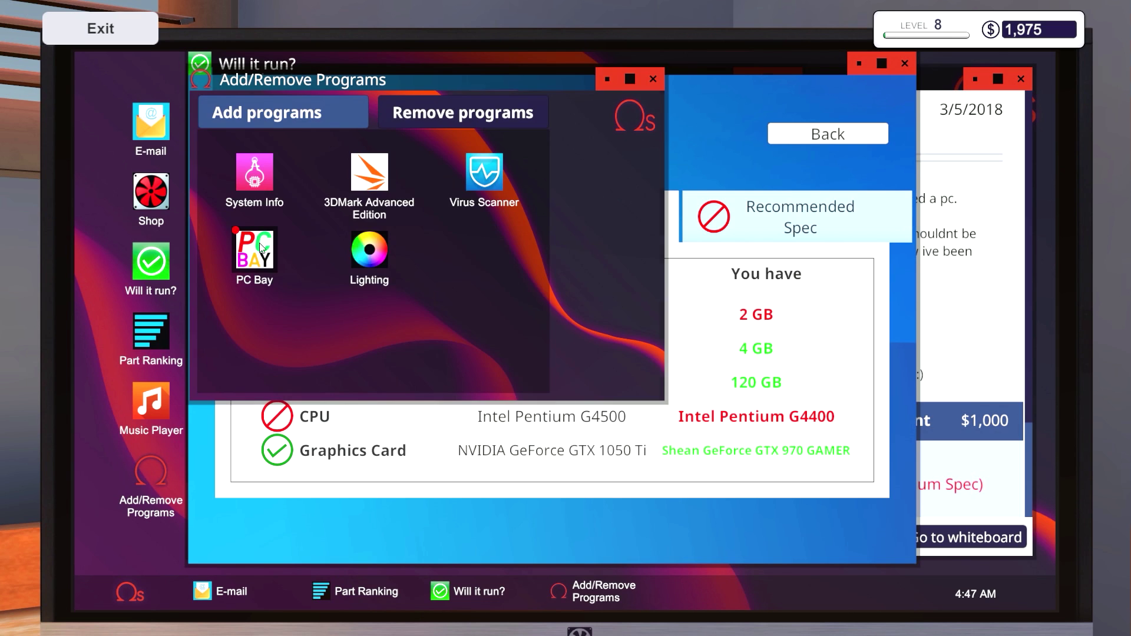
left_click(255, 251)
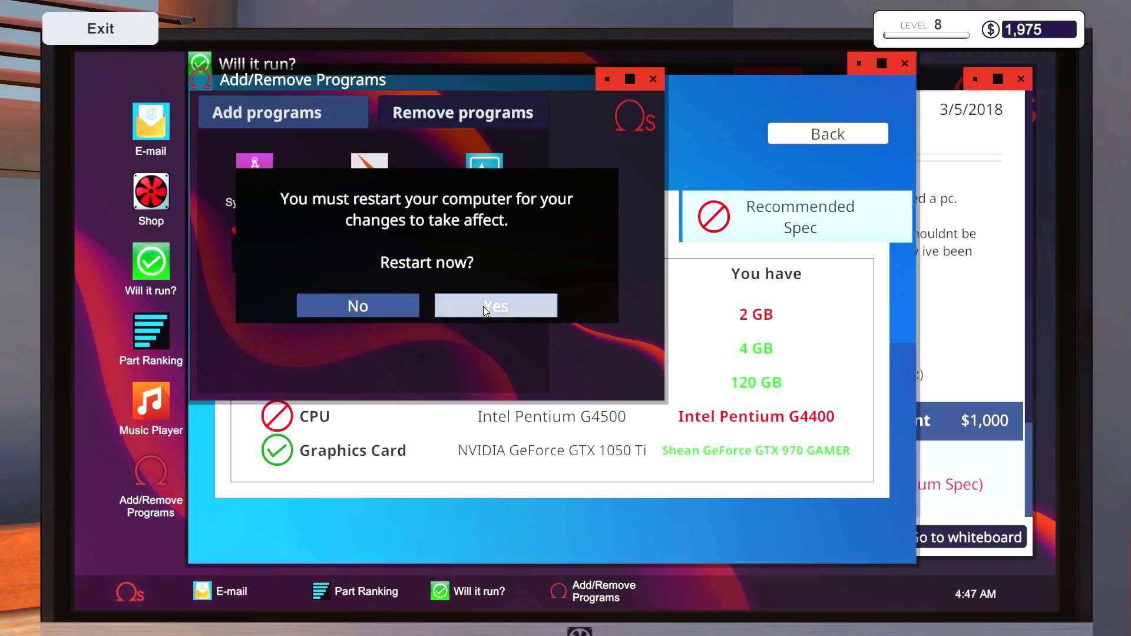
left_click(494, 306)
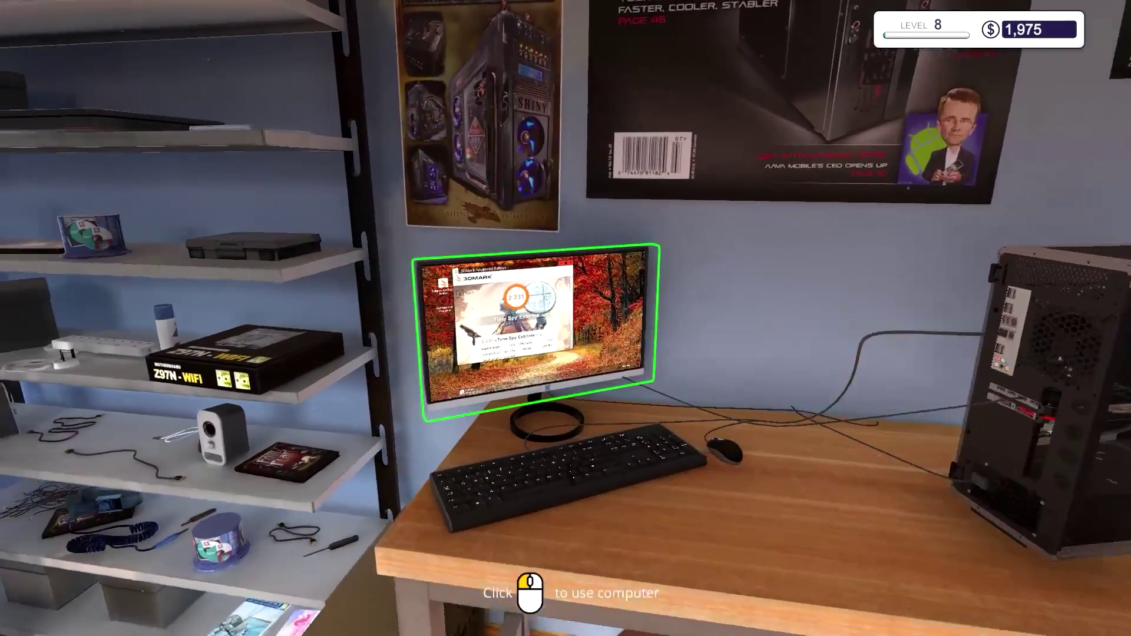
left_click(566, 318)
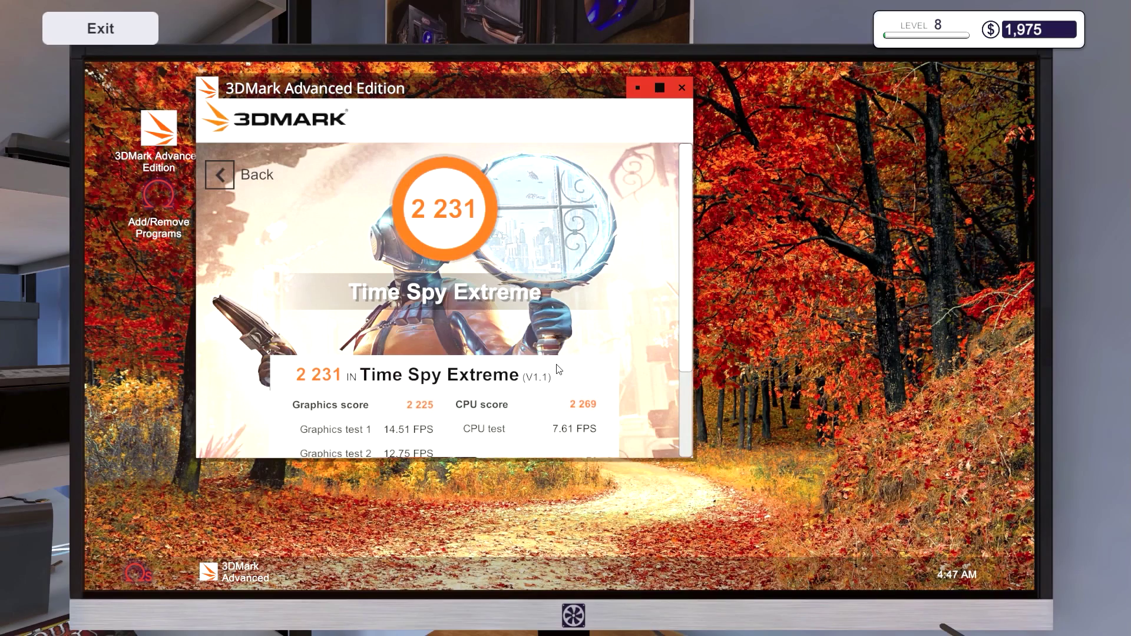
key("Escape")
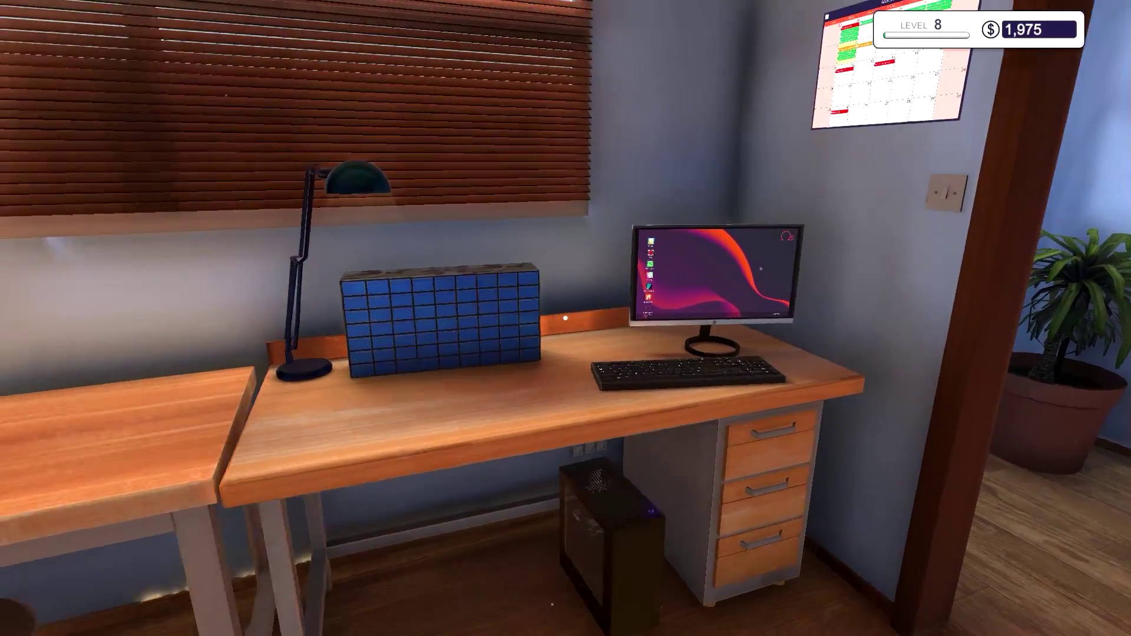
Step: Launch PC Bay to browse used listings like the $396 GTX 980 Ti and $258 GTX 1060
left_click(566, 319)
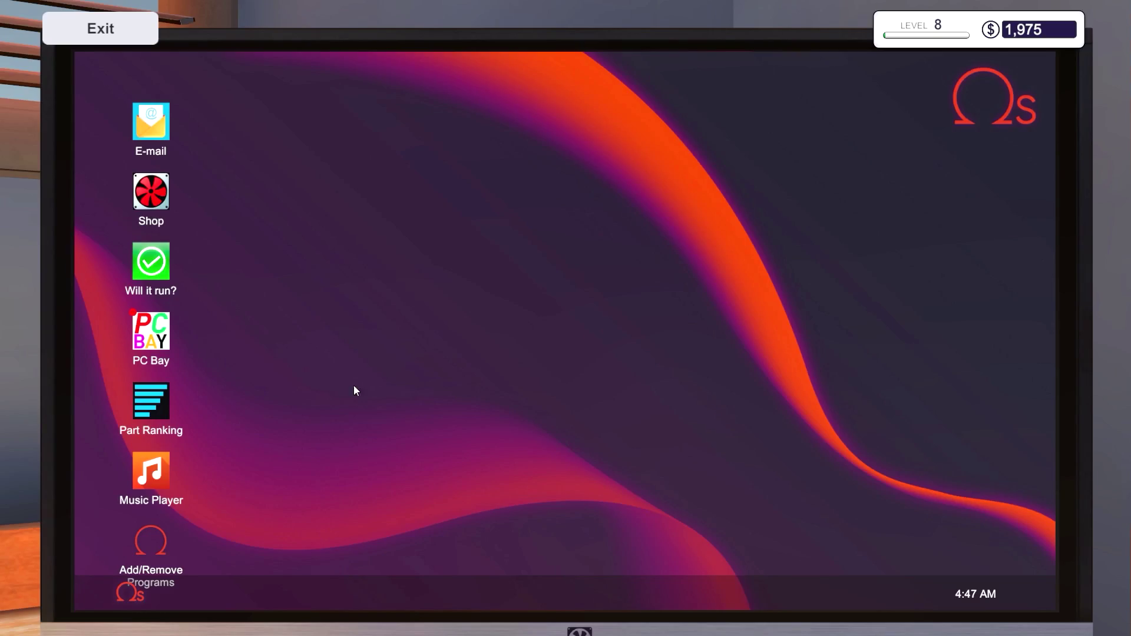
double_click(161, 321)
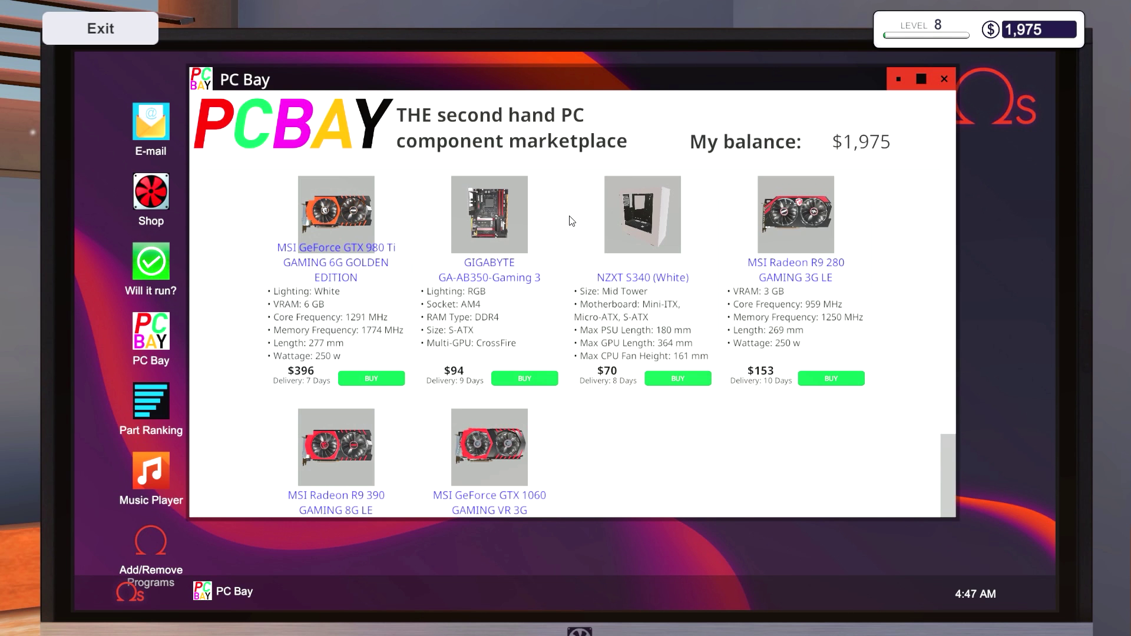
scroll(571, 221, "down", 1)
scroll(571, 221, "down", 2)
scroll(571, 221, "down", 3)
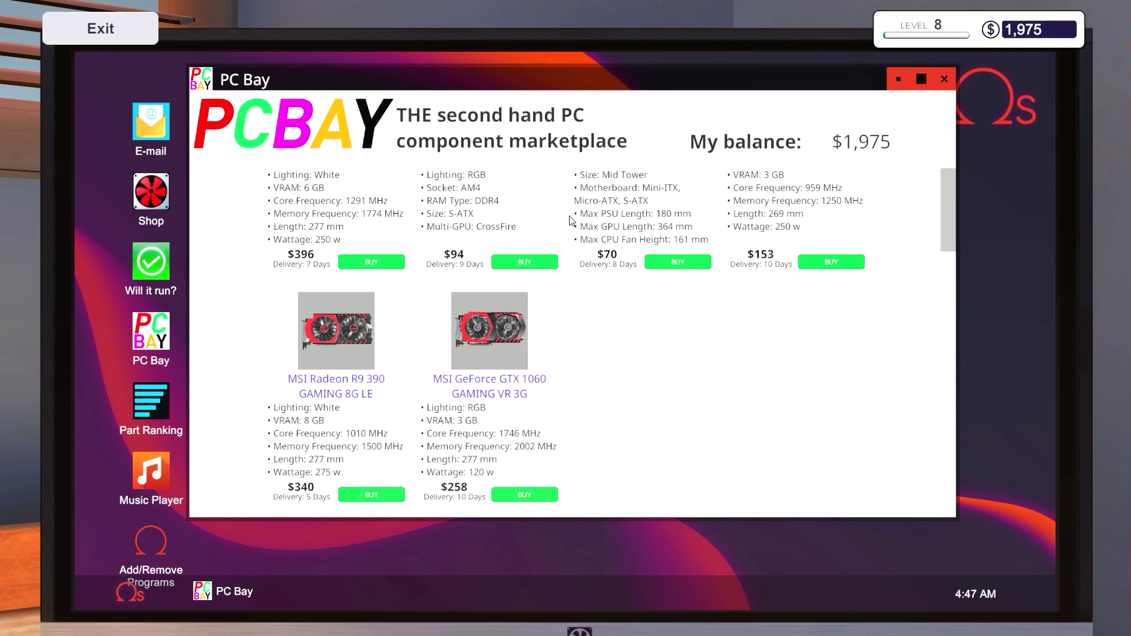
scroll(571, 221, "up", 3)
scroll(572, 222, "up", 3)
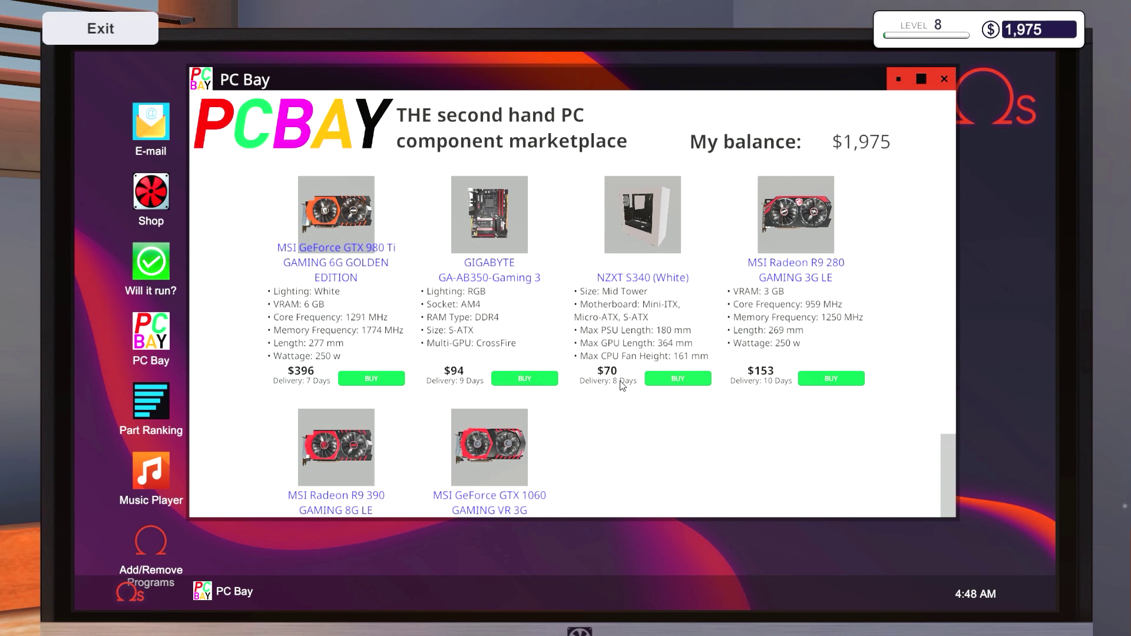
Step: Bring up the Shop's Cases listing and reposition the store window
left_click(162, 201)
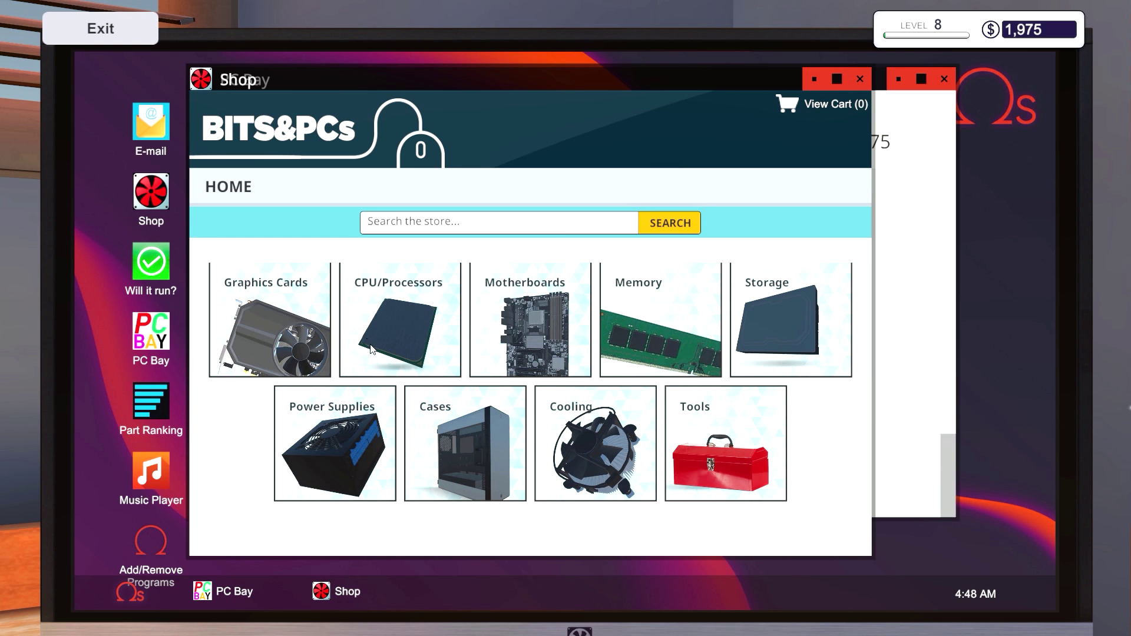
left_click(438, 440)
scroll(435, 330, "down", 2)
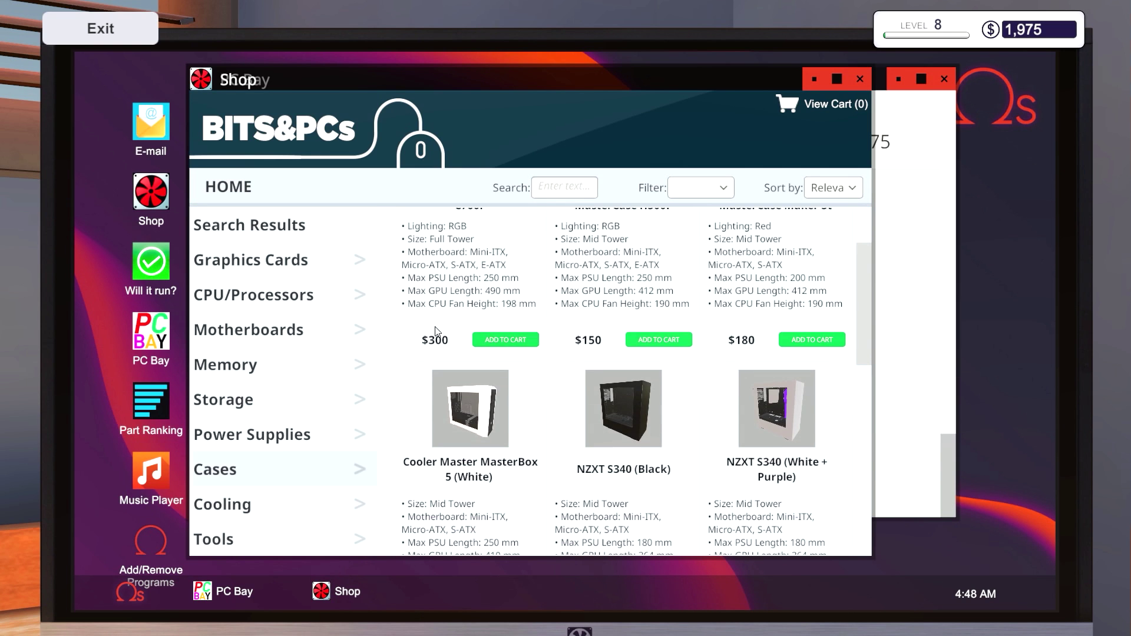
scroll(436, 331, "down", 2)
left_click_drag(541, 78, 630, 144)
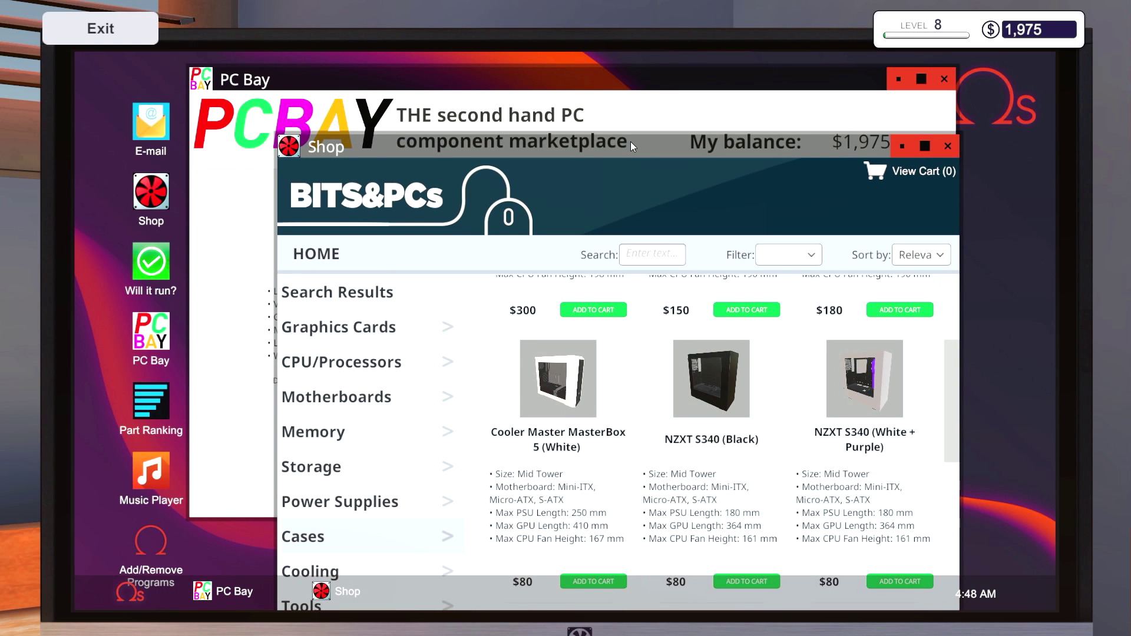
left_click_drag(630, 142, 578, 91)
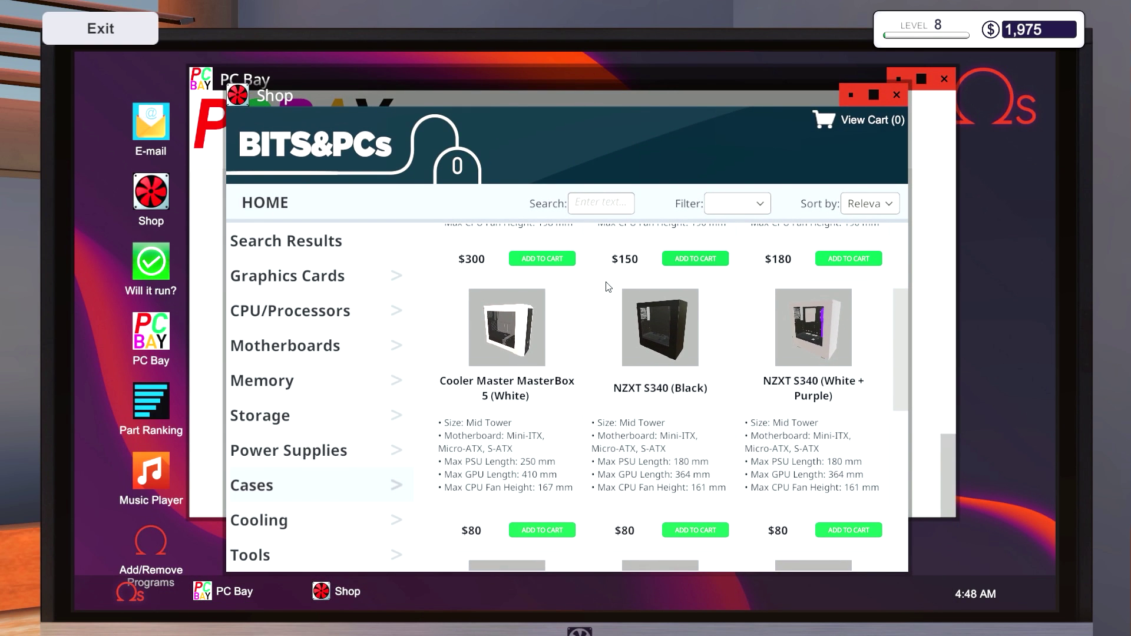
scroll(623, 338, "up", 1)
scroll(624, 338, "up", 2)
scroll(623, 338, "down", 2)
scroll(623, 338, "down", 3)
scroll(623, 338, "down", 2)
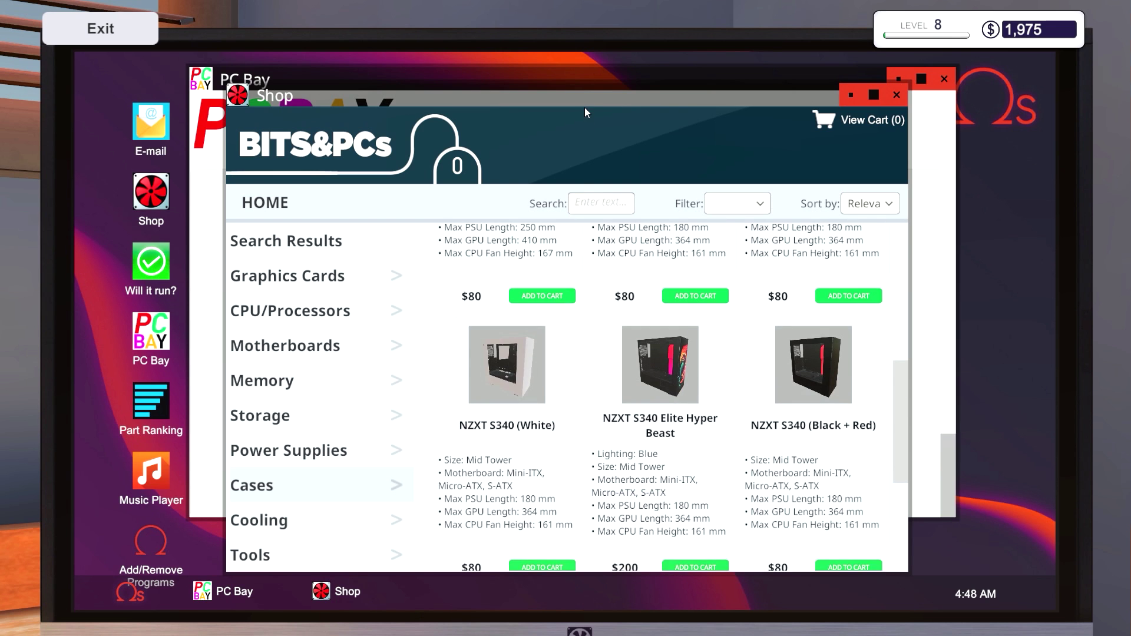
mouse_move(586, 107)
left_mouse_down()
mouse_move(484, 84)
mouse_move(344, 155)
left_mouse_up()
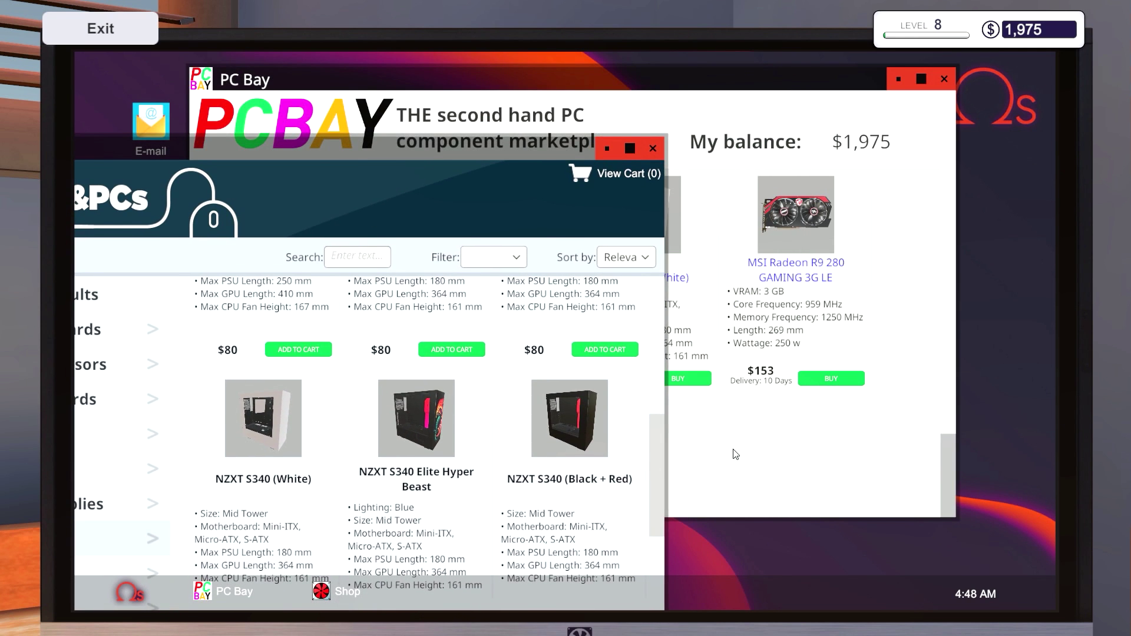
Step: Buy the used white NZXT S340 case from the PC Bay listings
left_click(735, 453)
left_click(665, 379)
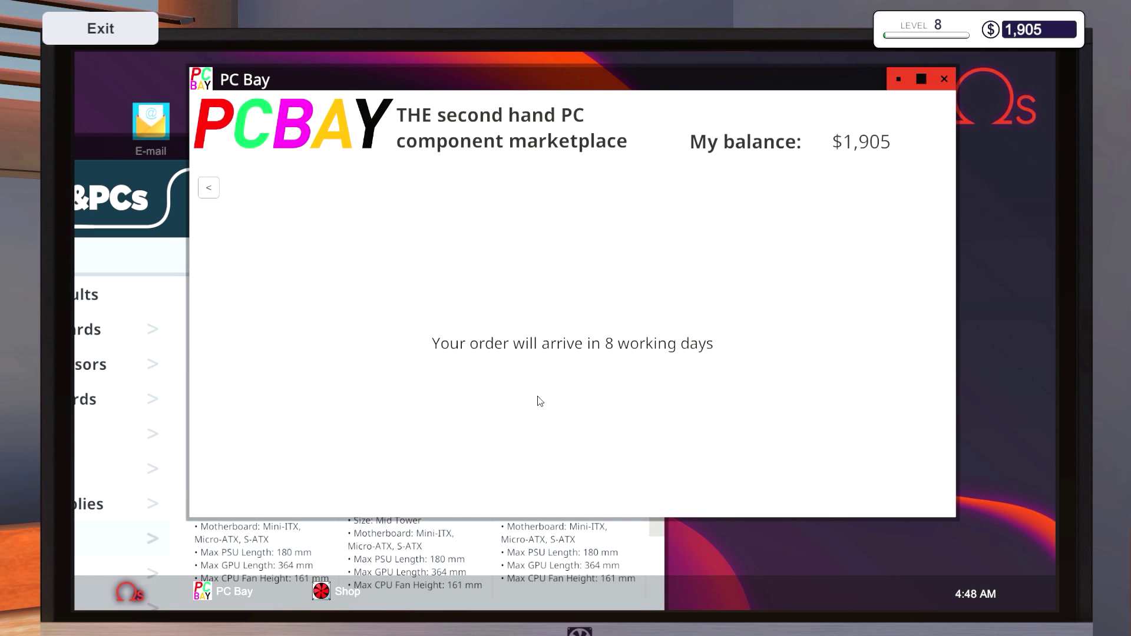
left_click(141, 170)
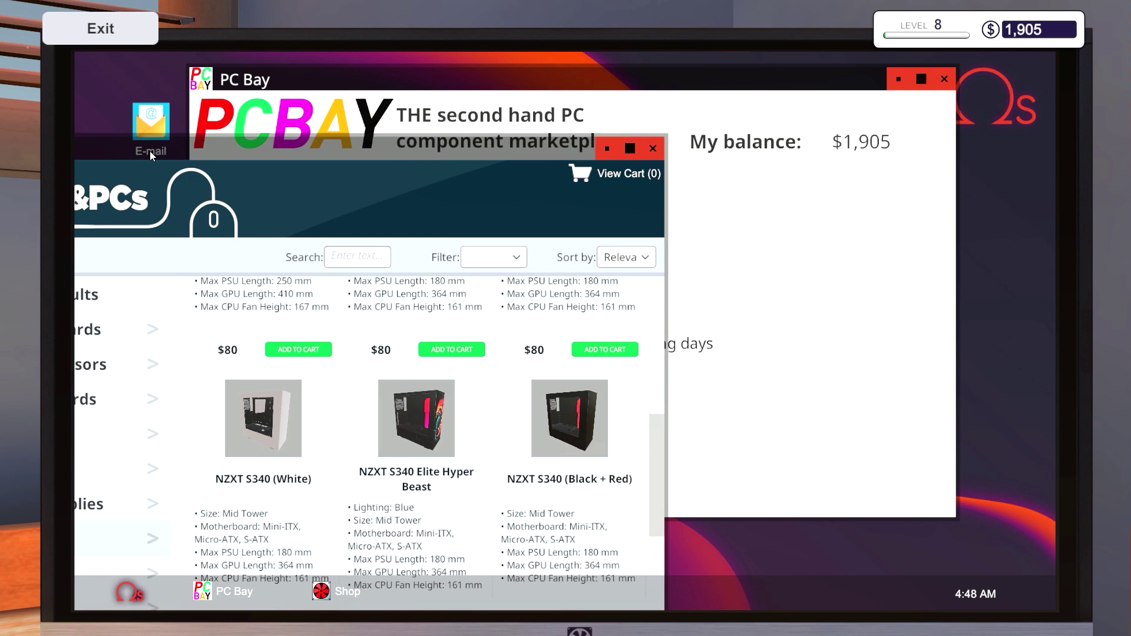
left_click(745, 282)
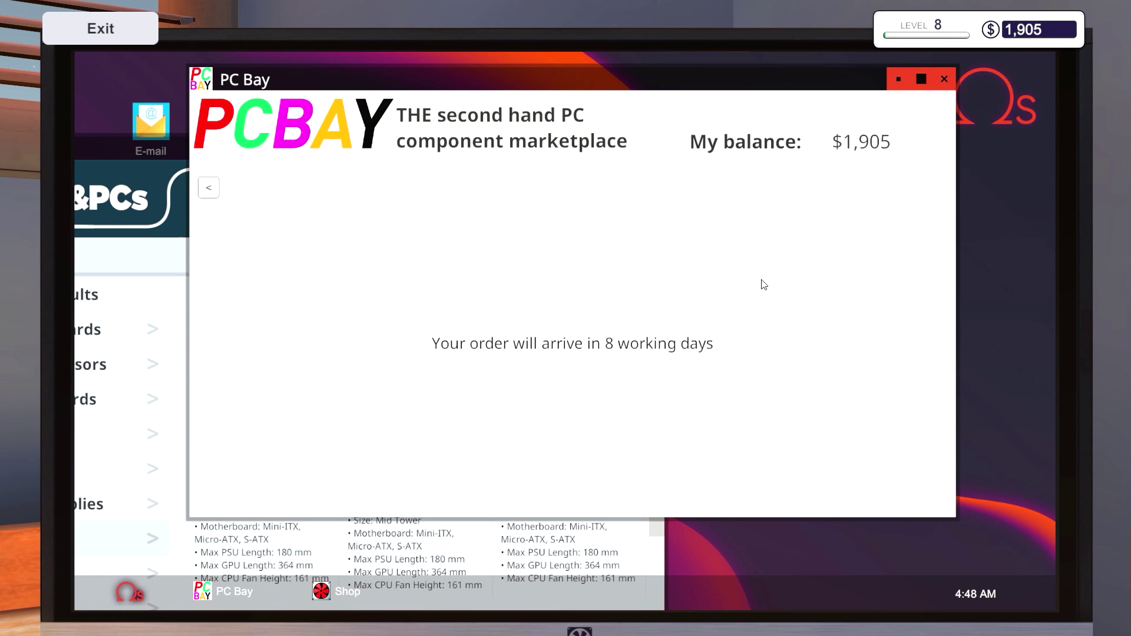
left_click(209, 188)
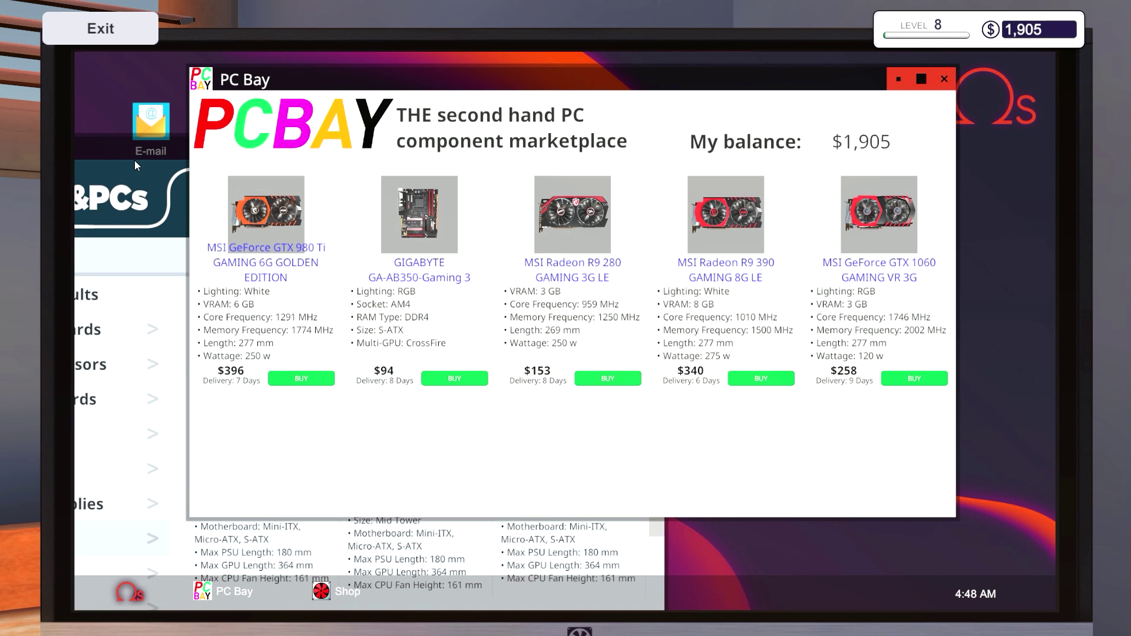
Step: Add the $110 white NZXT S340 case to the shop cart
mouse_move(139, 153)
left_mouse_down()
mouse_move(455, 433)
mouse_move(374, 107)
left_mouse_up()
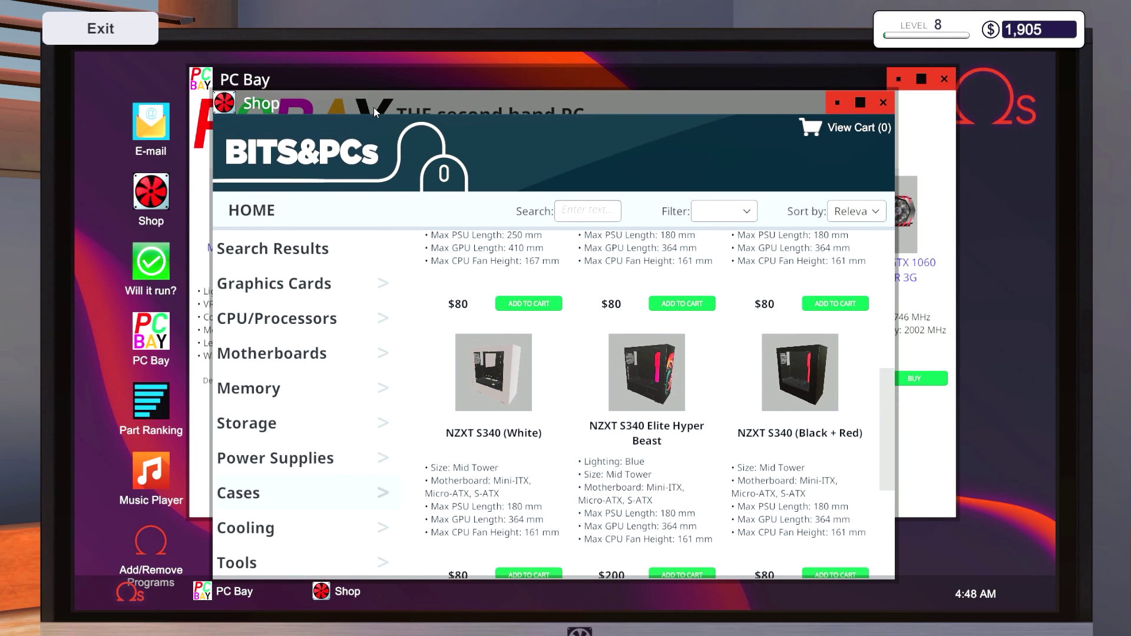
scroll(481, 351, "down", 2)
scroll(480, 351, "down", 2)
left_click(529, 437)
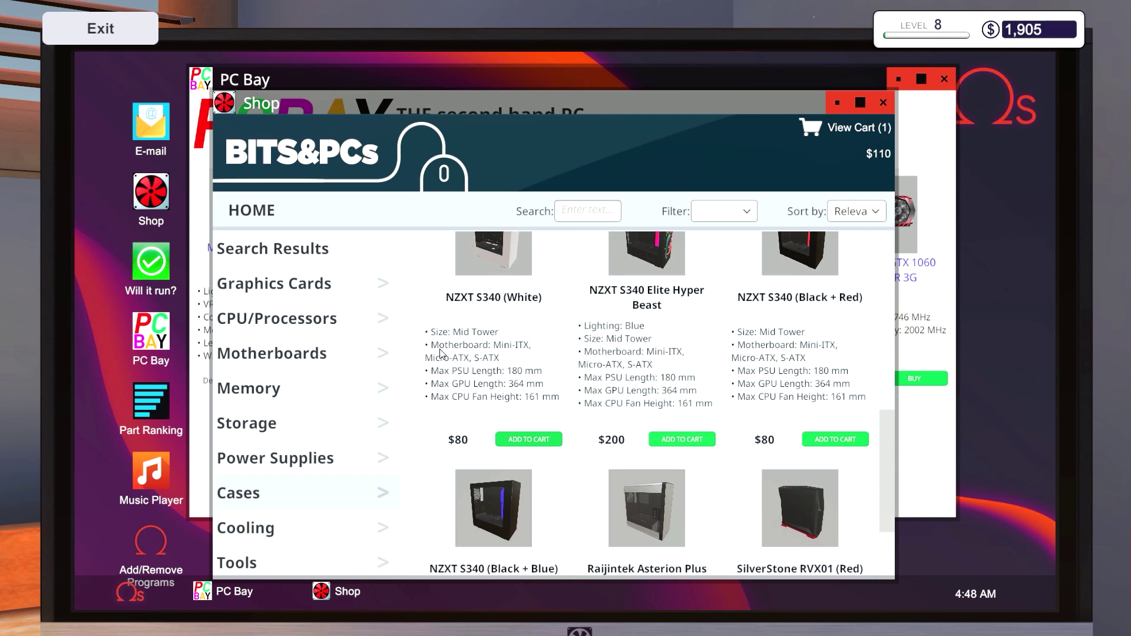
left_click_drag(389, 108, 533, 111)
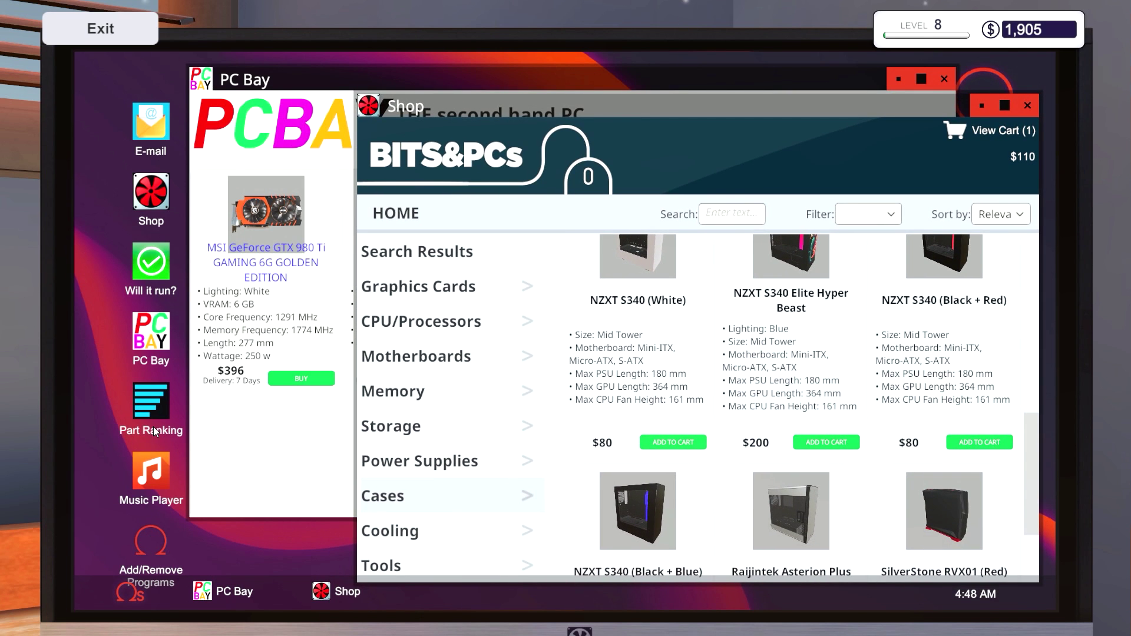
Step: Compare League of Legends minimum spec against the shop's Ryzen processors
left_click(139, 269)
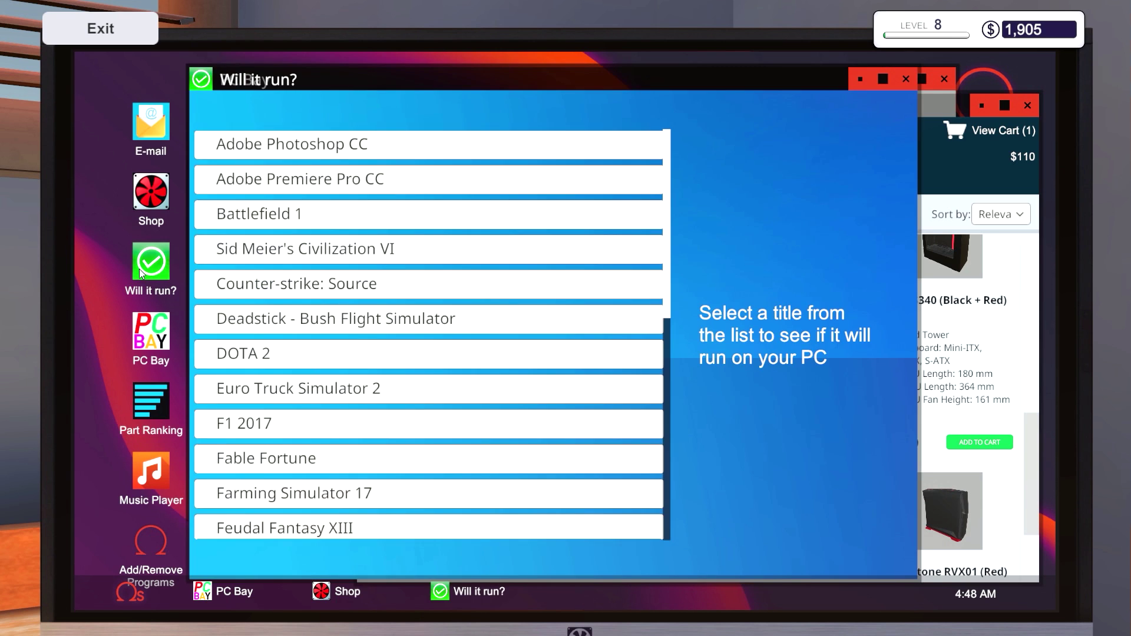
scroll(290, 390, "down", 5)
scroll(290, 390, "down", 3)
scroll(290, 390, "up", 2)
scroll(288, 389, "down", 1)
left_click(287, 490)
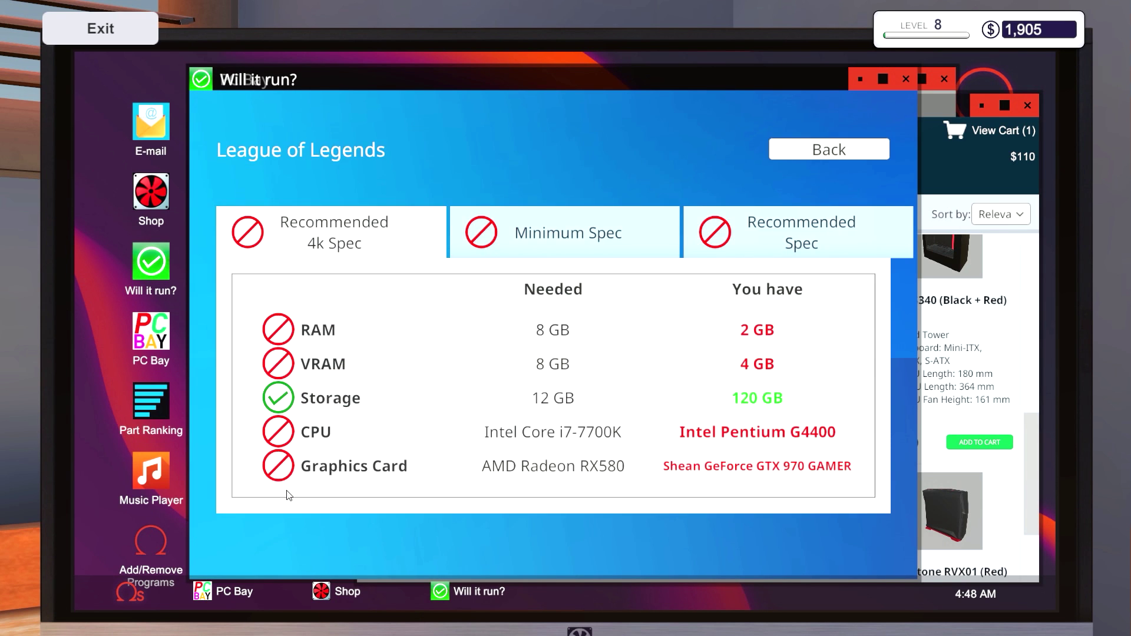
left_click(538, 245)
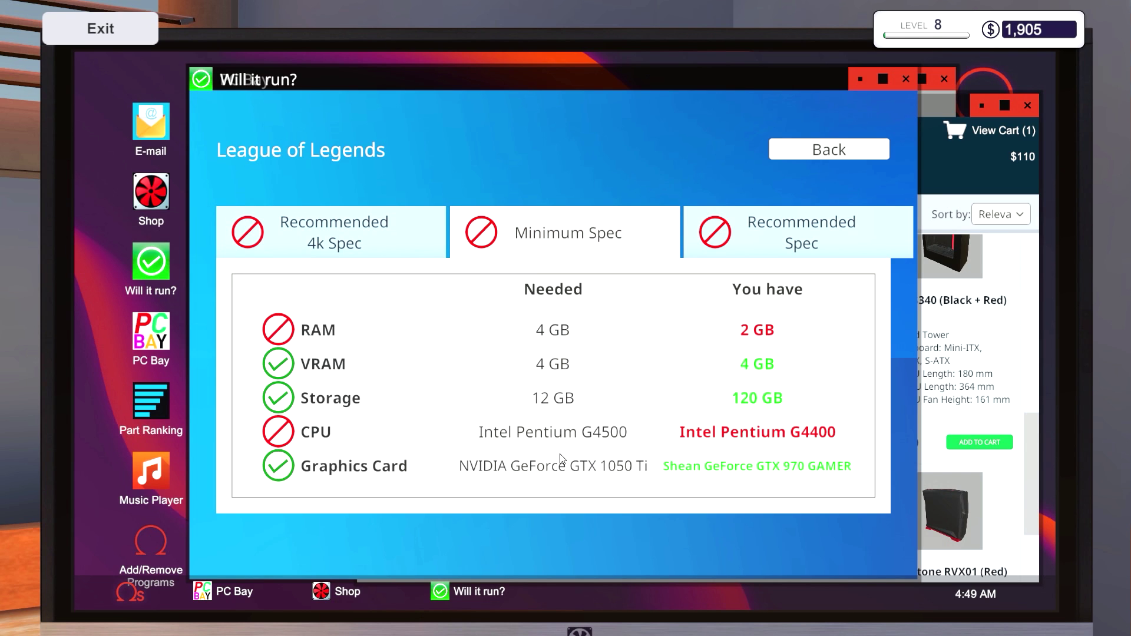
left_click(152, 198)
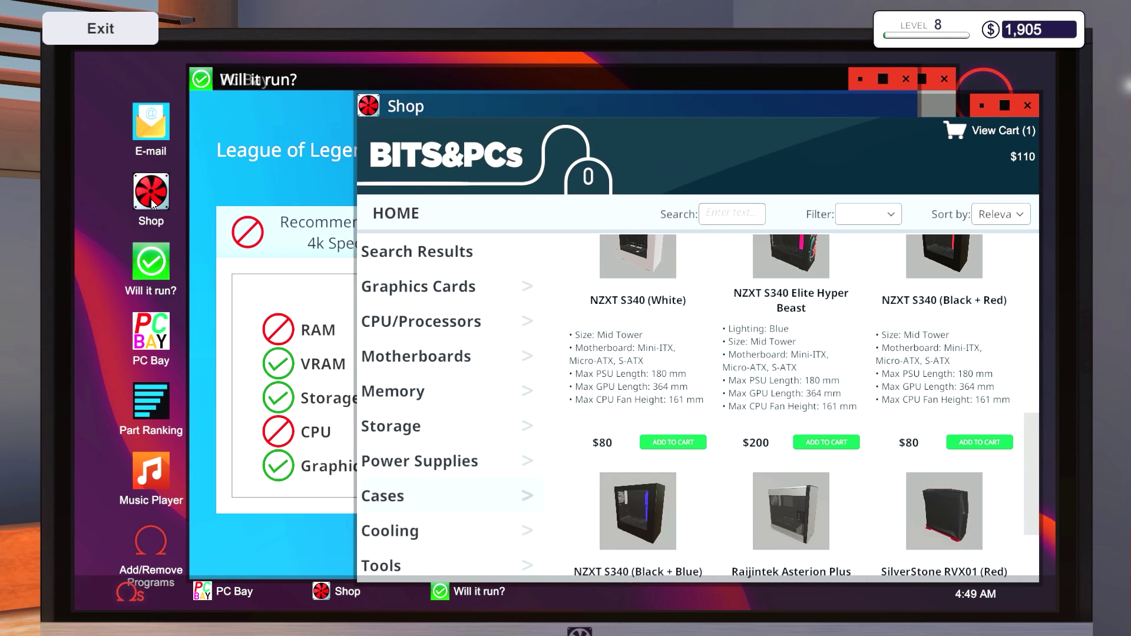
left_click(422, 321)
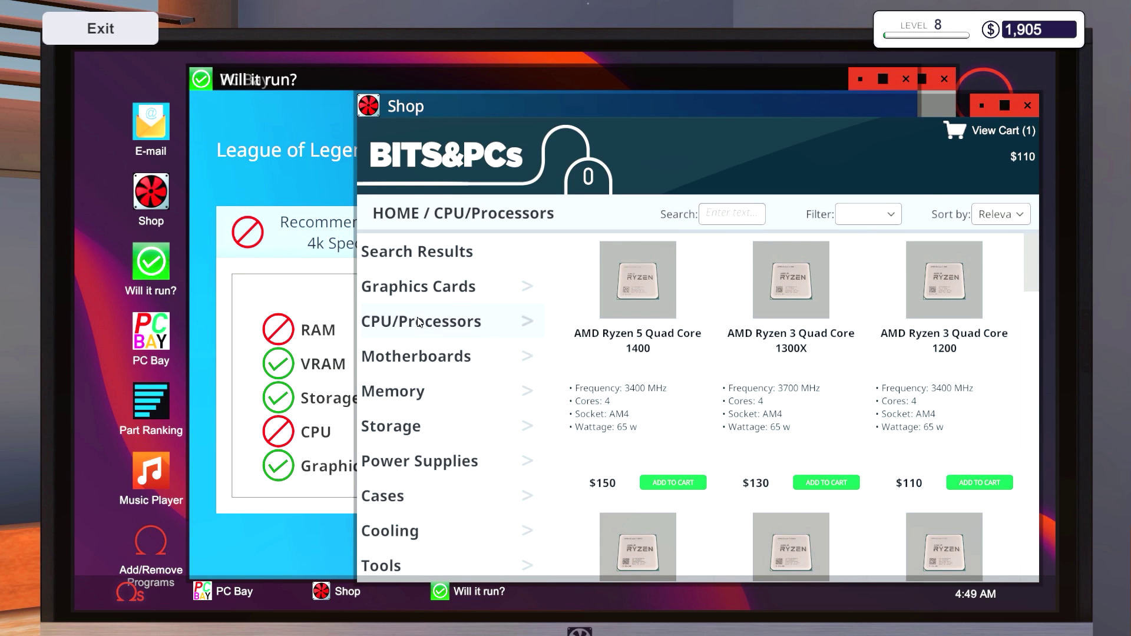
scroll(768, 394, "down", 3)
scroll(767, 394, "down", 3)
scroll(768, 393, "down", 3)
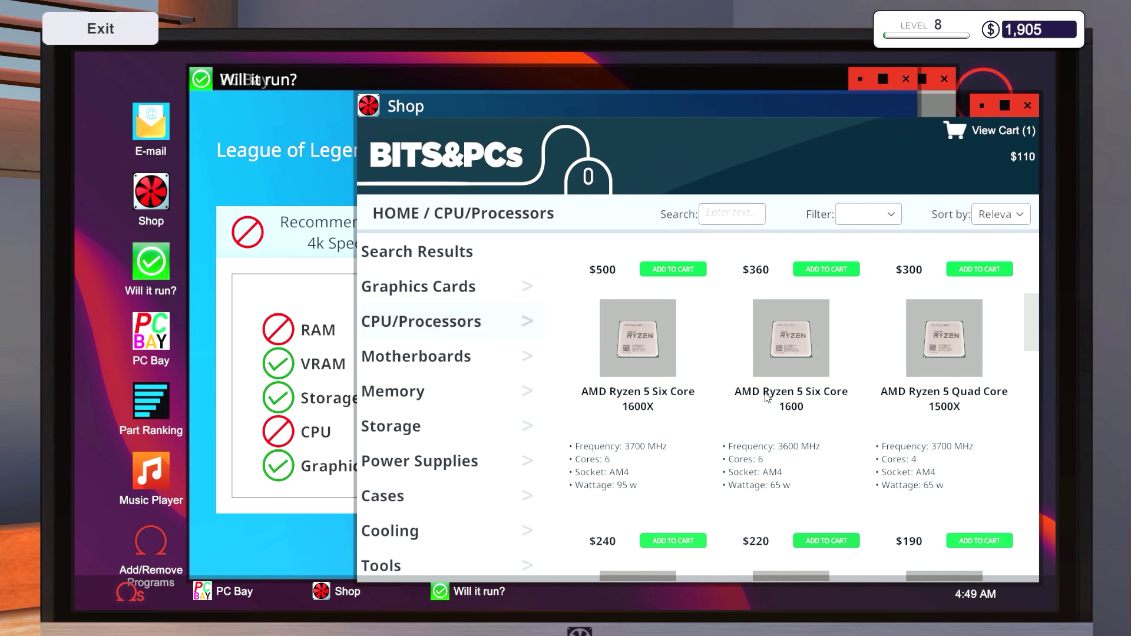
mouse_move(708, 130)
left_mouse_down()
mouse_move(767, 526)
mouse_move(594, 330)
left_mouse_up()
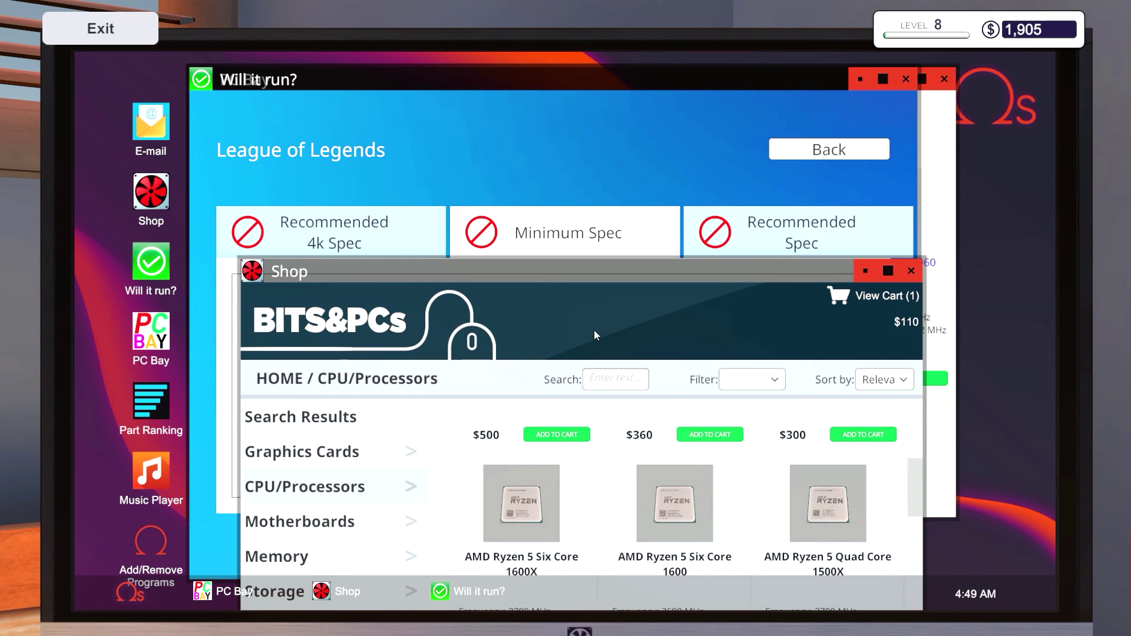
Step: Check owned processors such as the Pentium G4560 in the inventory
key("Escape")
key("i")
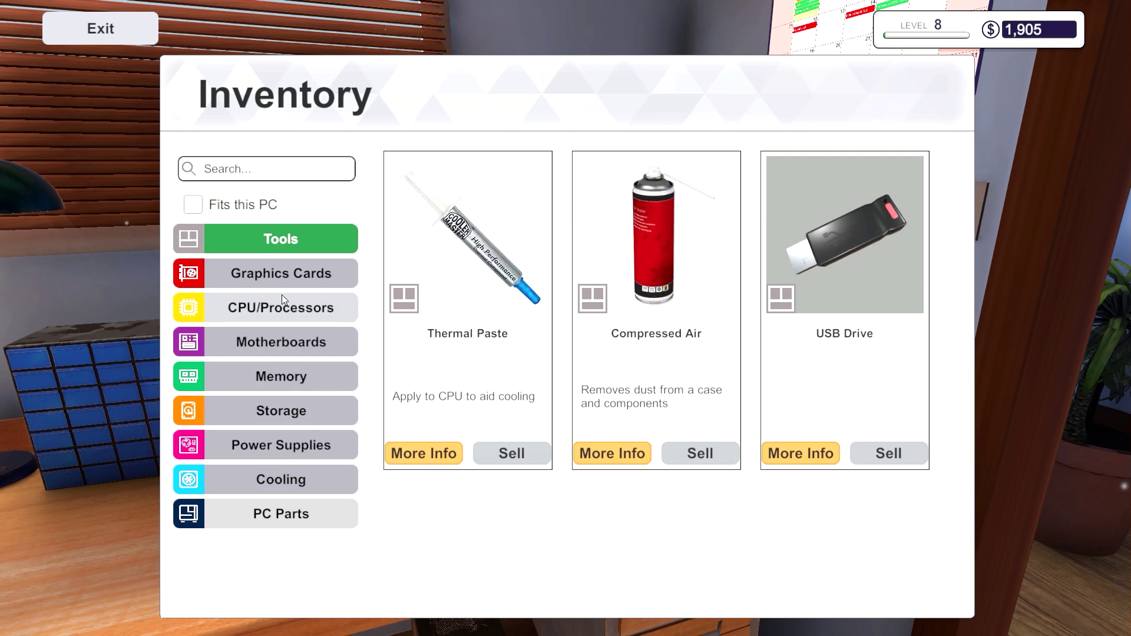
left_click(282, 300)
scroll(507, 375, "down", 1)
scroll(508, 376, "down", 1)
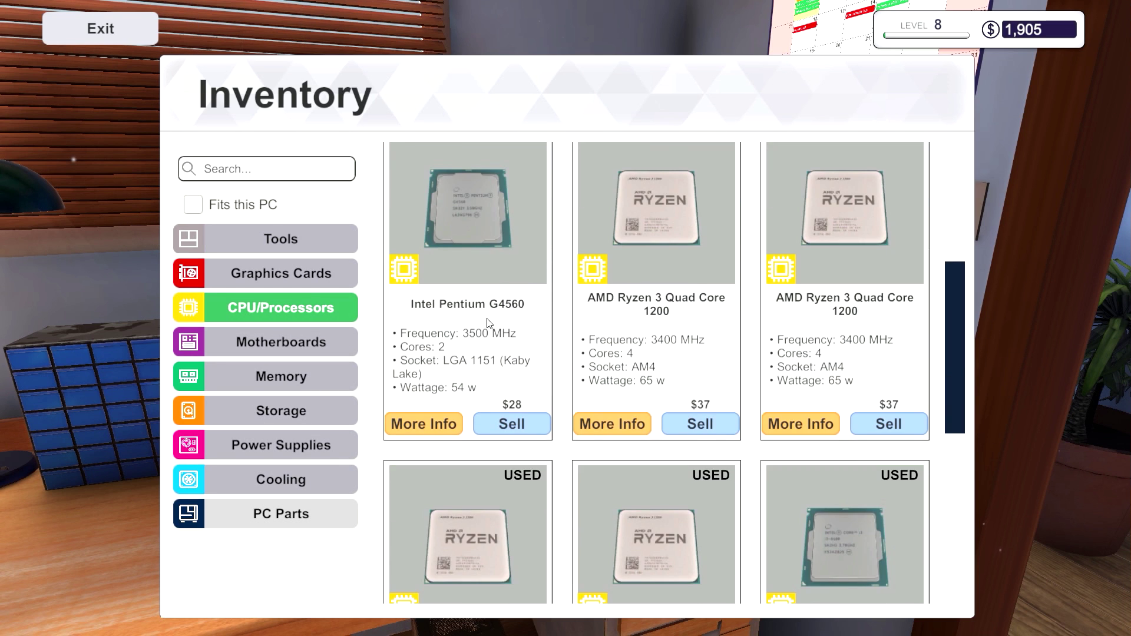
key("Escape")
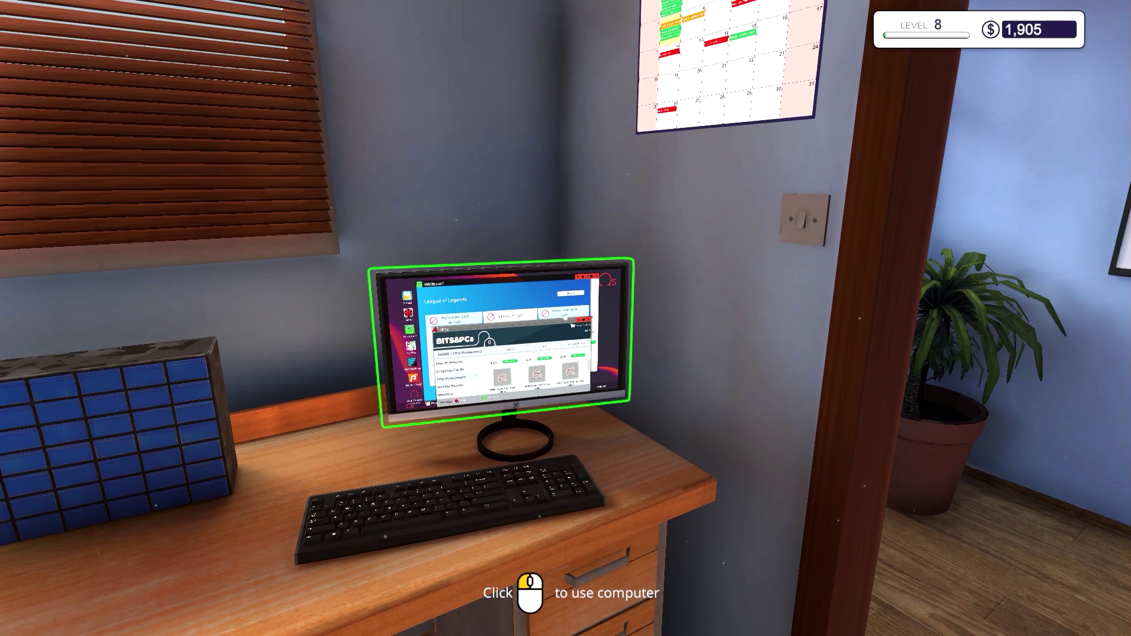
Step: Add the Mortoni Thermal 100 cooler to the shop cart
left_click(566, 318)
left_click_drag(590, 268, 581, 15)
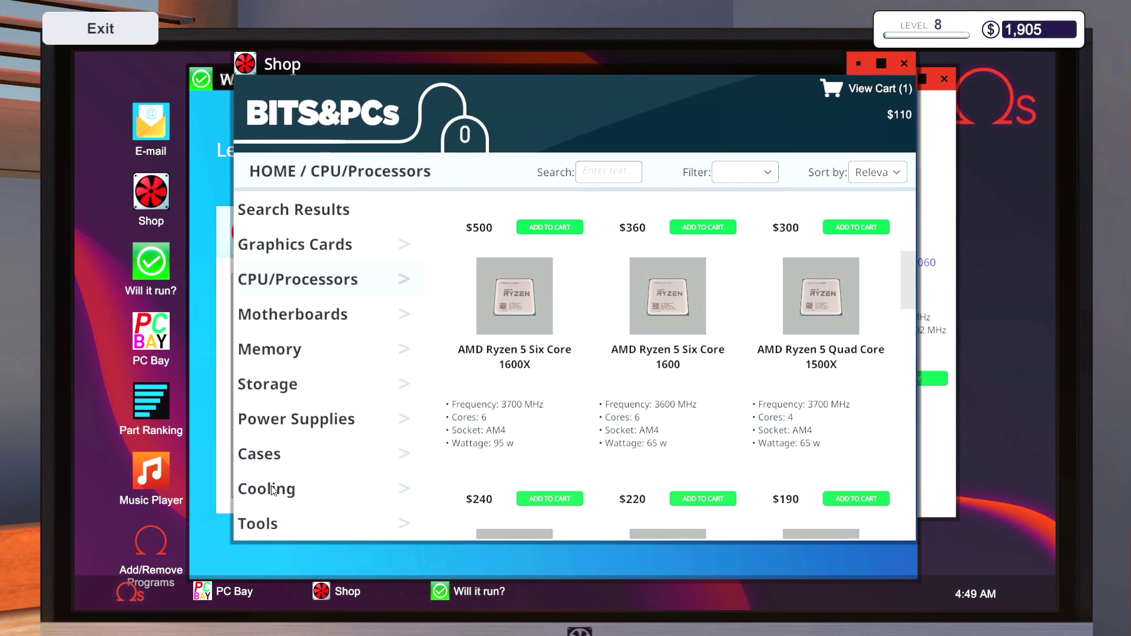
left_click(274, 490)
scroll(564, 363, "down", 1)
scroll(564, 363, "down", 2)
scroll(619, 380, "down", 2)
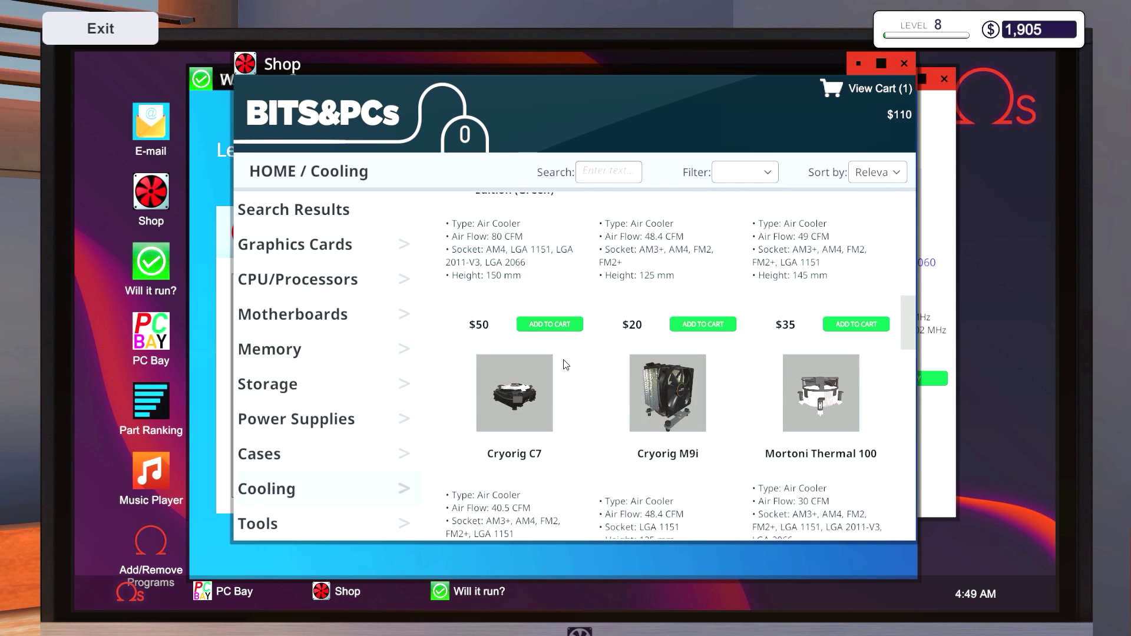
left_click(812, 400)
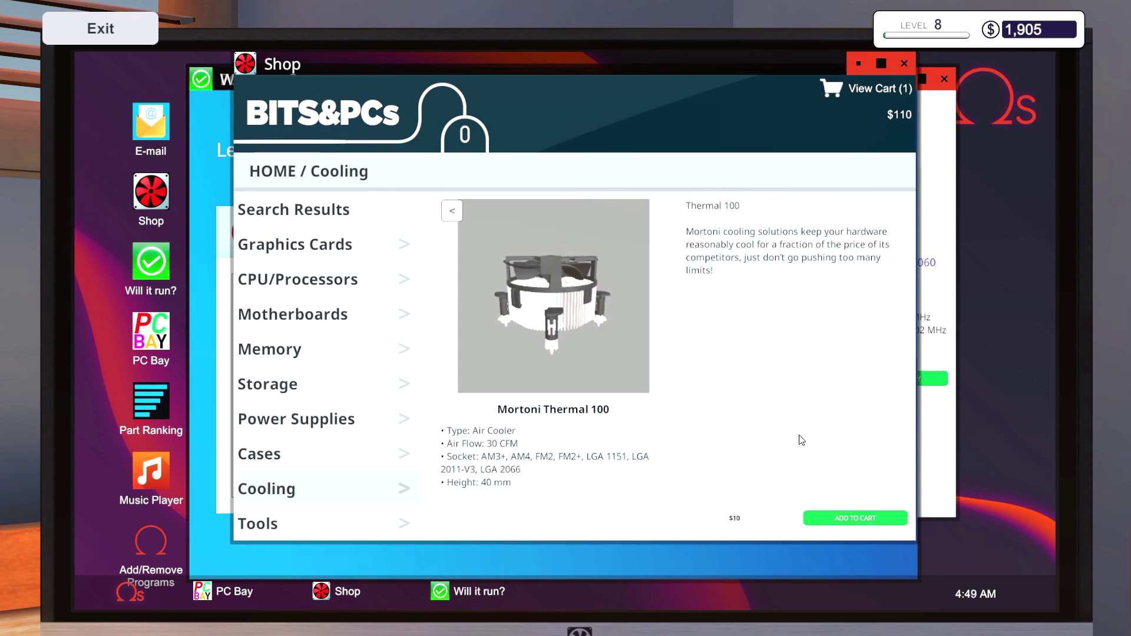
left_click(835, 512)
left_click(867, 89)
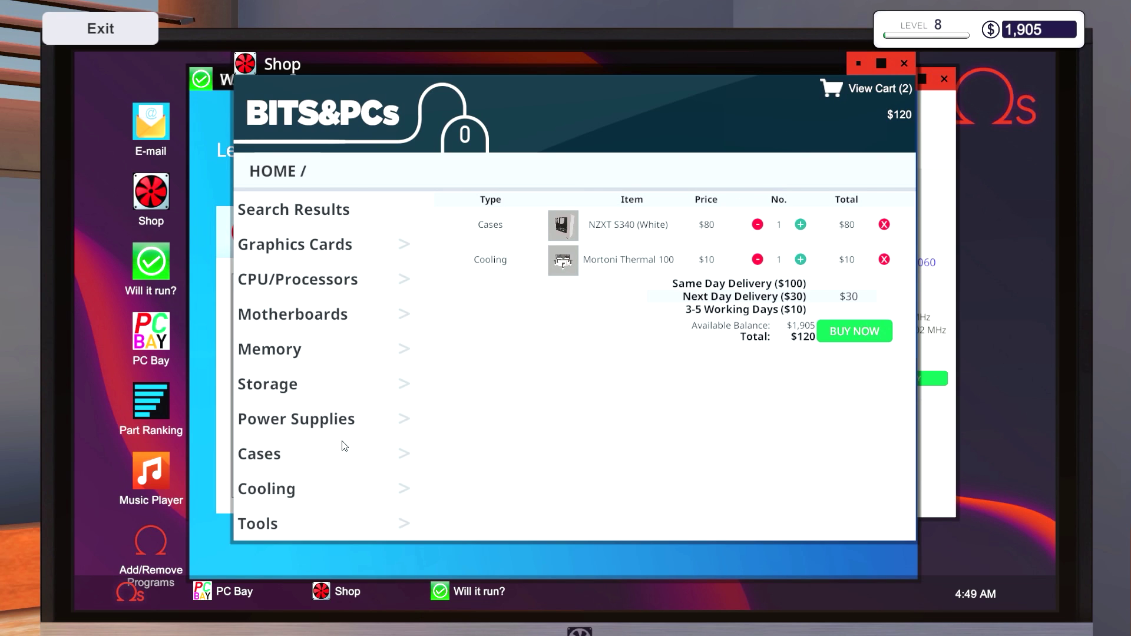
Step: Add a $20 hard drive and a $20 power supply to the cart
left_click(269, 389)
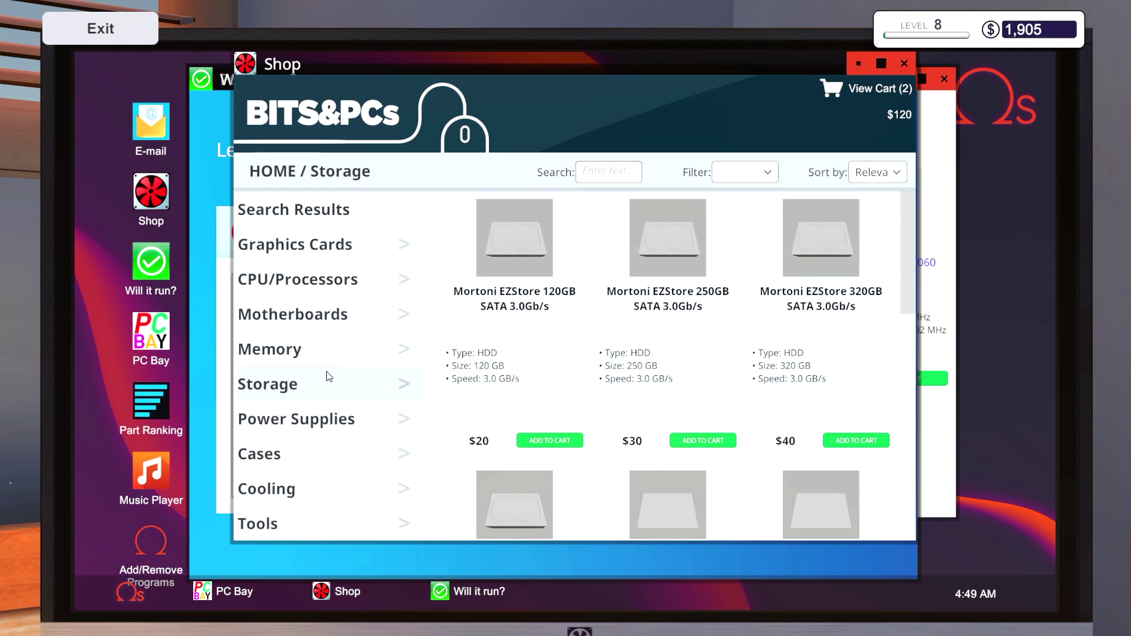
left_click(537, 440)
left_click(280, 423)
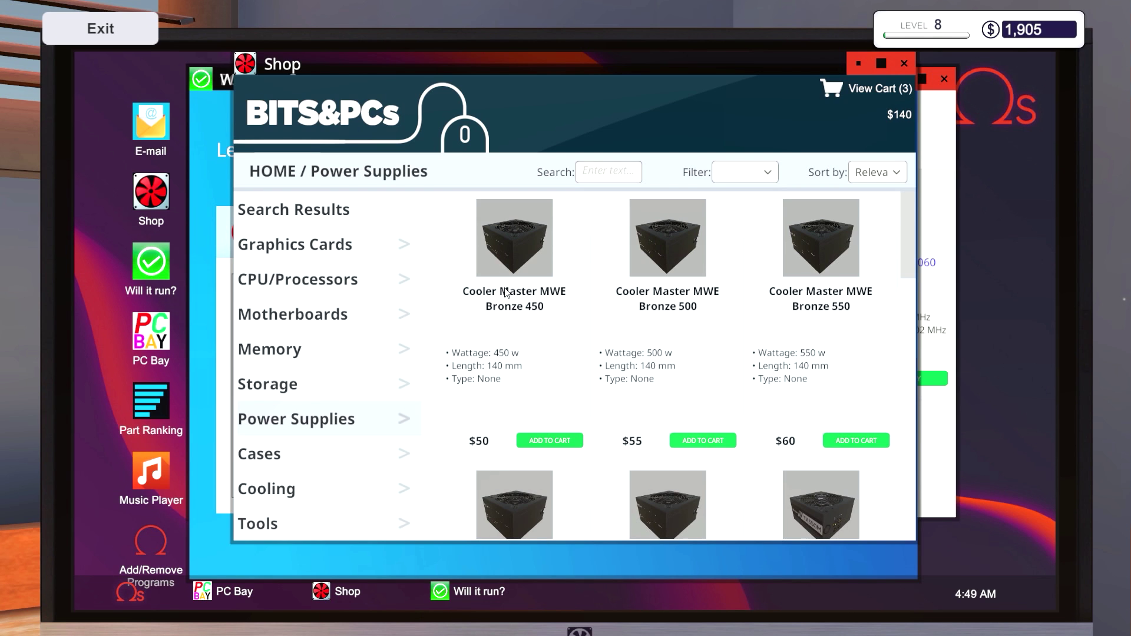
scroll(538, 330, "down", 3)
scroll(539, 330, "down", 2)
scroll(538, 329, "down", 2)
scroll(538, 329, "down", 3)
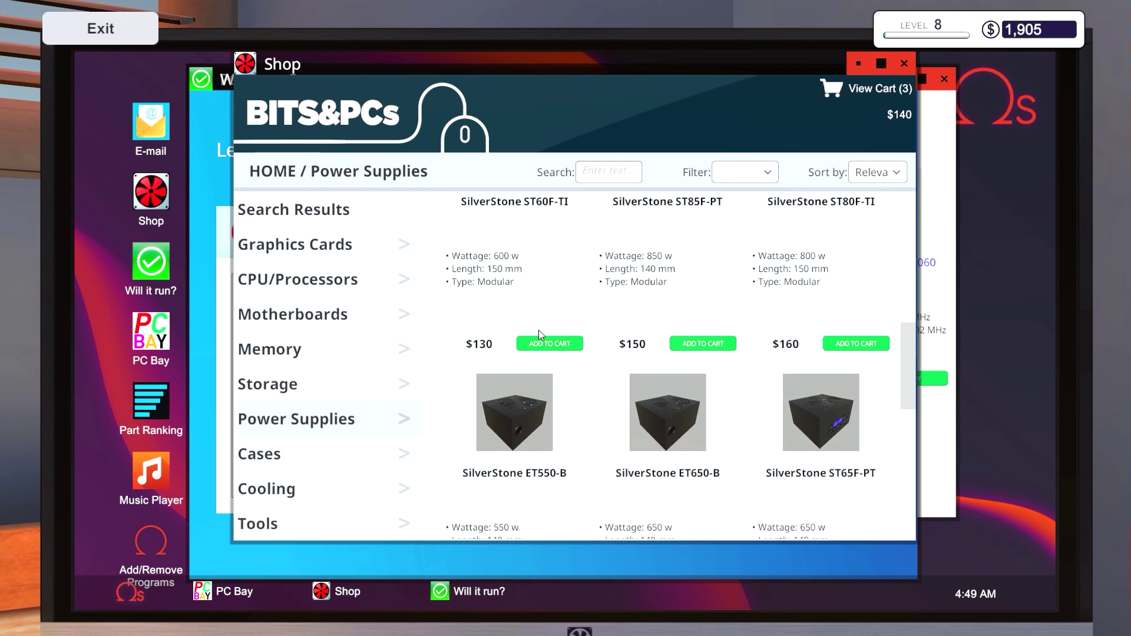
scroll(538, 330, "down", 2)
scroll(539, 330, "down", 2)
scroll(538, 330, "down", 2)
scroll(538, 330, "down", 1)
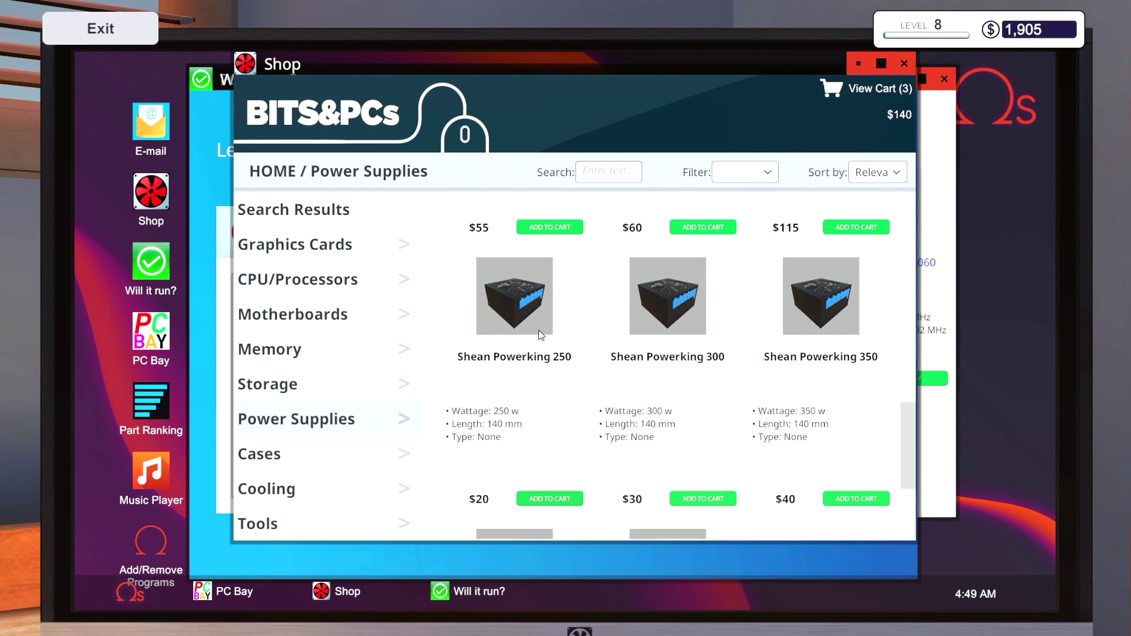
left_click(549, 498)
left_click(313, 334)
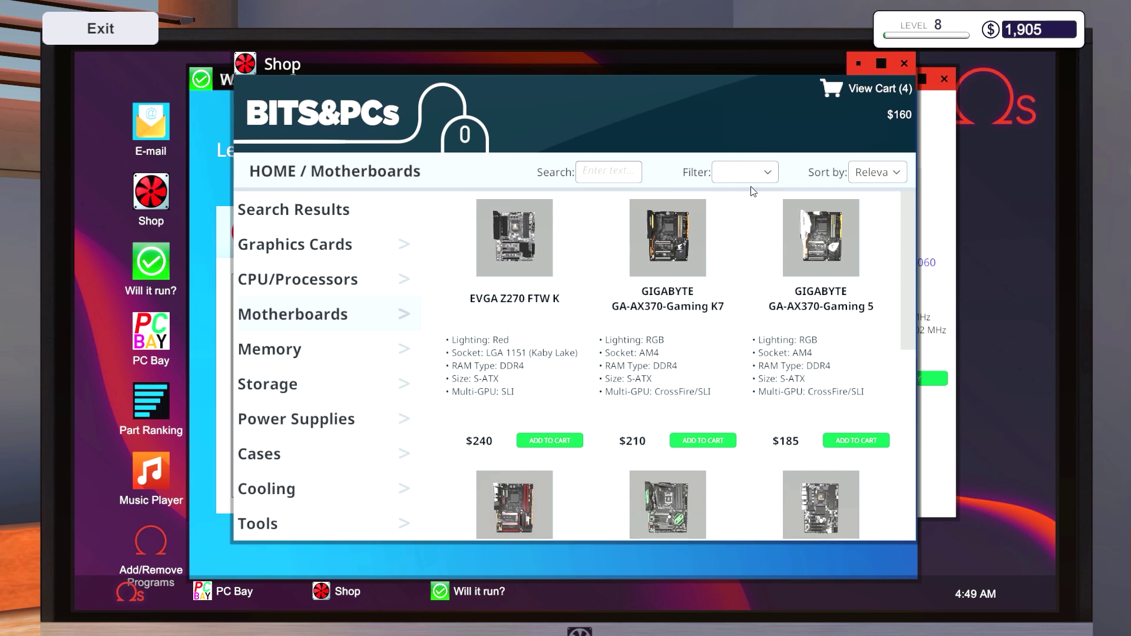
Step: Review the power supplies and processors already in the inventory
key("Escape")
key("i")
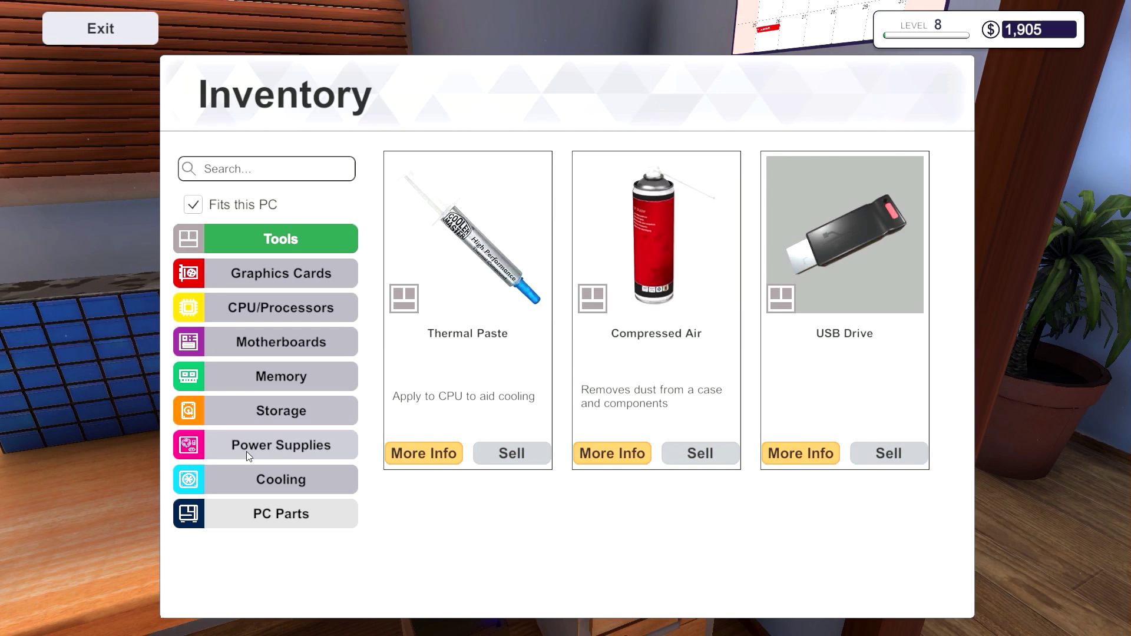
left_click(232, 439)
left_click(281, 307)
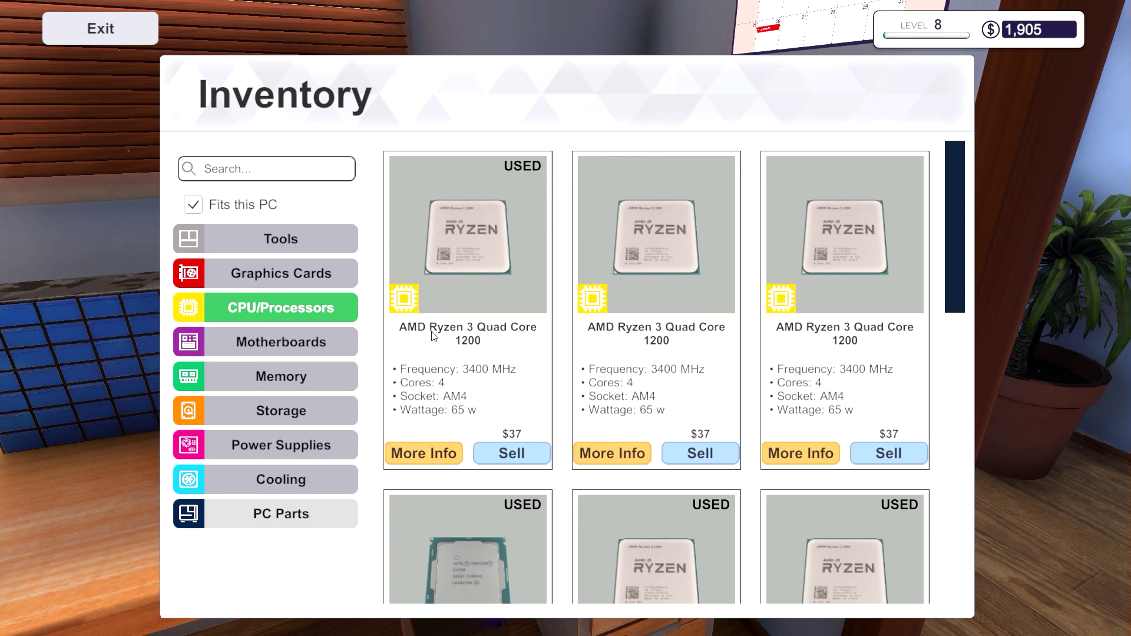
scroll(495, 364, "down", 3)
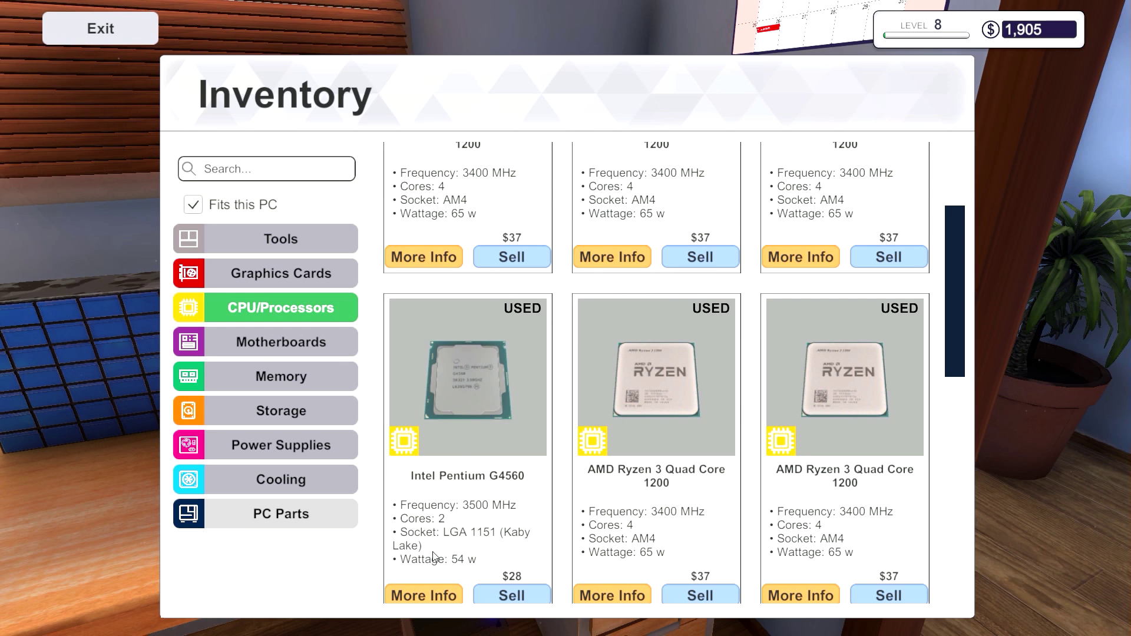
key("Escape")
Step: Filter motherboards to LGA 1151 (Kaby Lake) and add the $175 MSI Z270 Gaming Pro Carbon
left_click(547, 336)
left_click(724, 175)
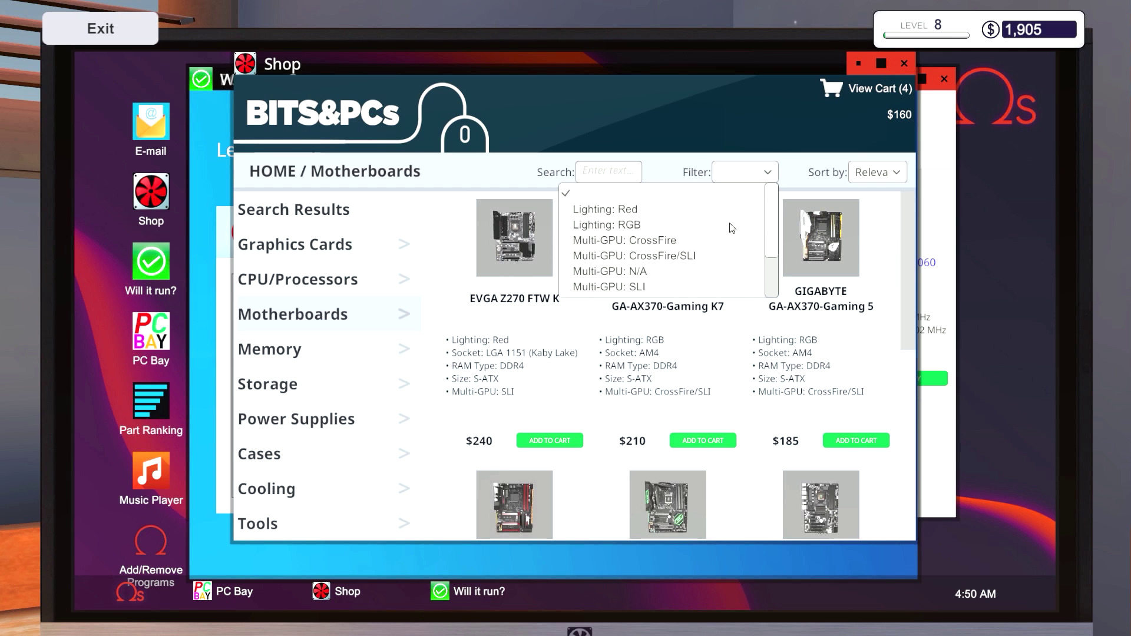
left_click_drag(769, 212, 766, 262)
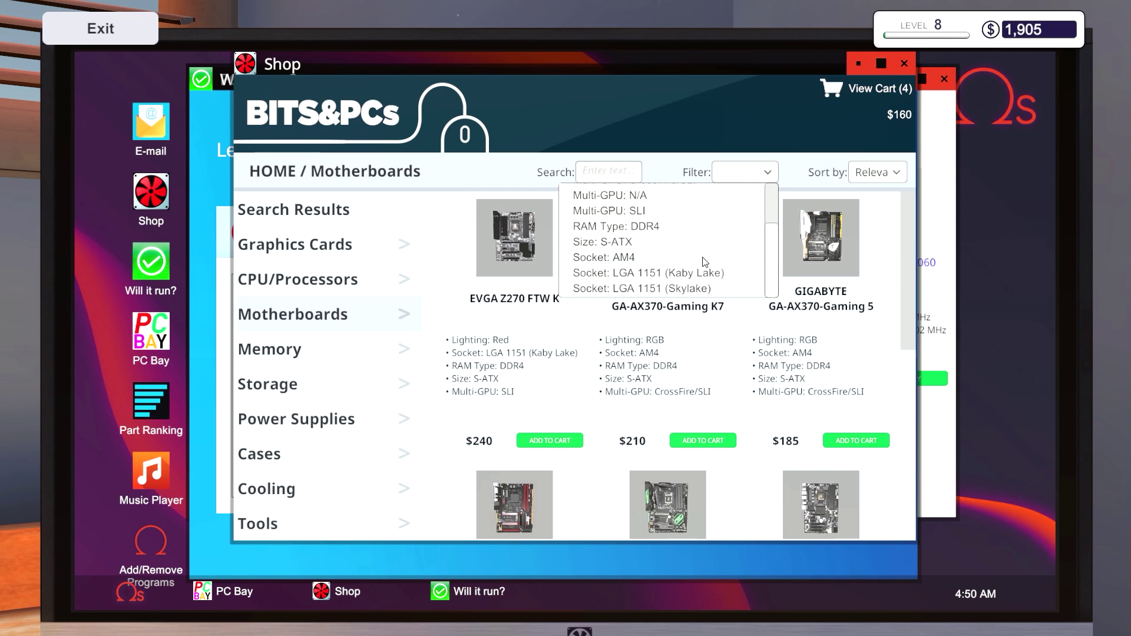
left_click(680, 272)
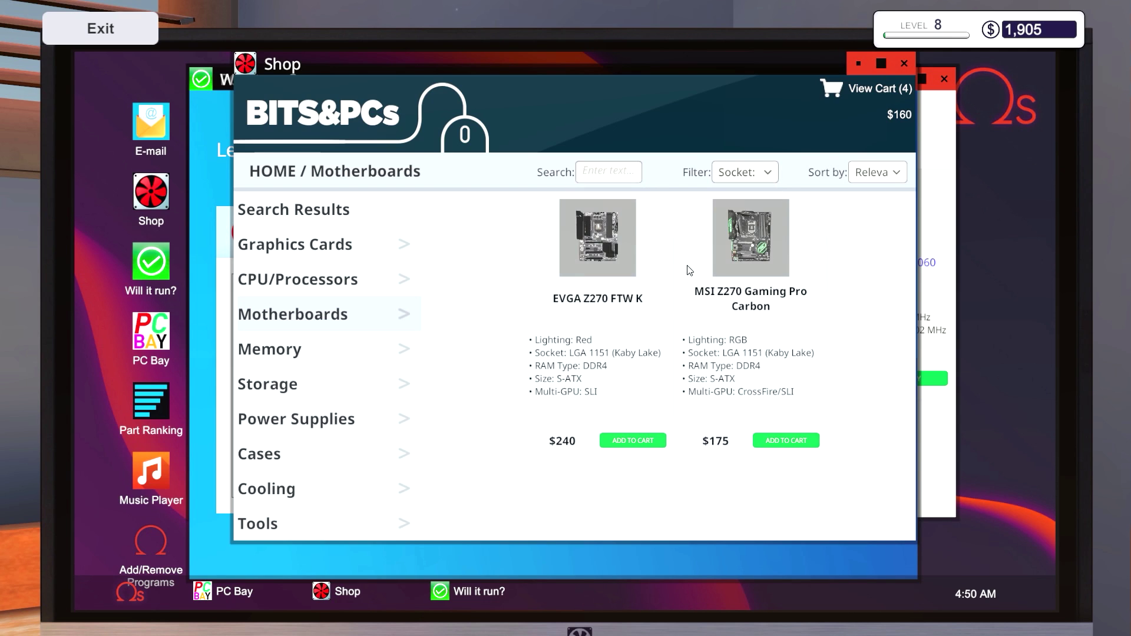
left_click(798, 438)
Step: Add the $40 Mortoni Value Supreme 4 GB memory from the Memory listings to the cart
left_click(471, 594)
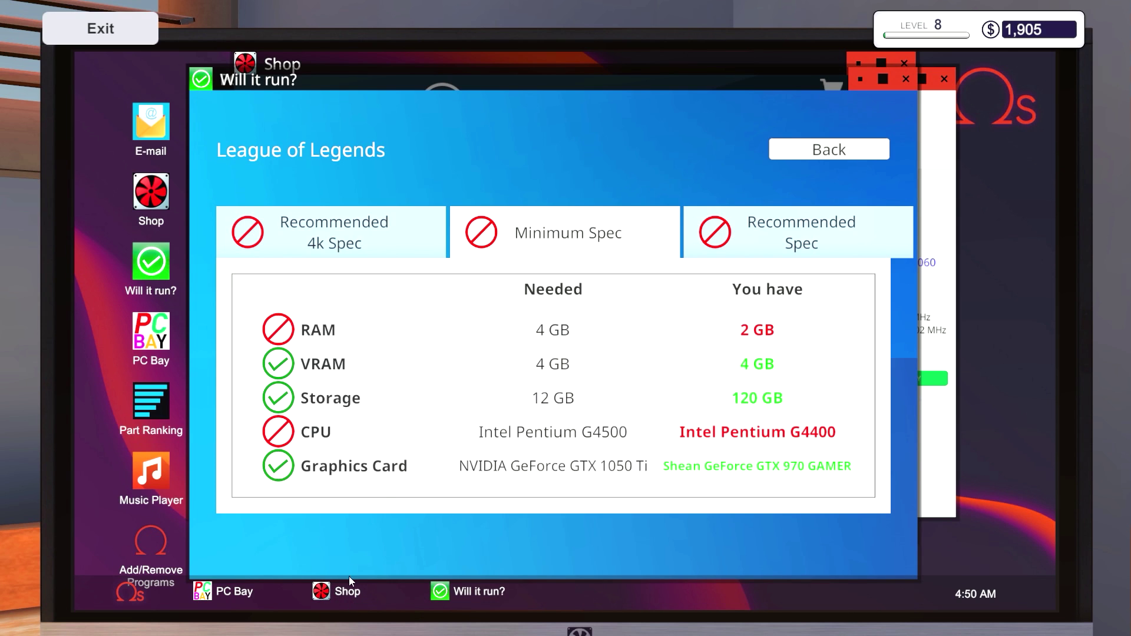
left_click(338, 592)
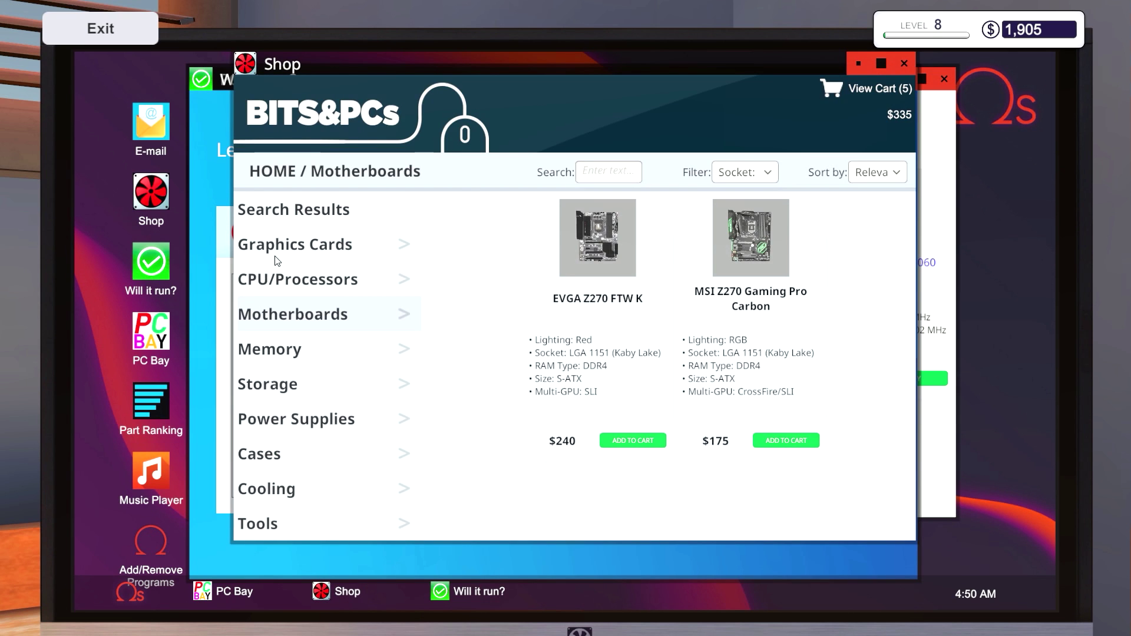
left_click(292, 352)
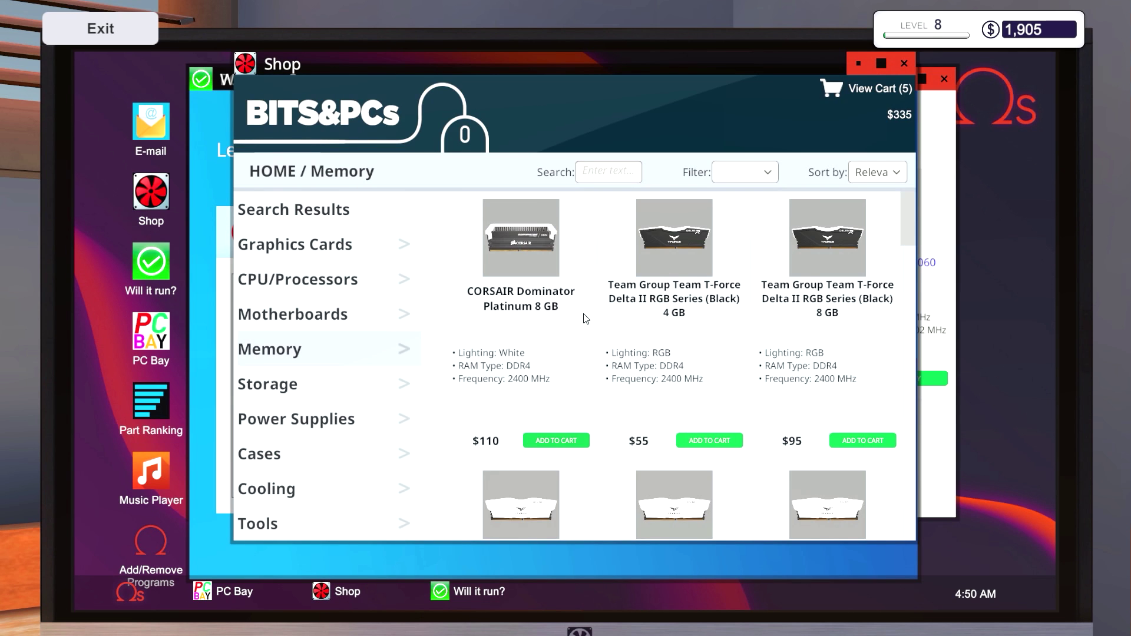
scroll(584, 318, "down", 3)
scroll(584, 317, "down", 3)
scroll(584, 318, "down", 3)
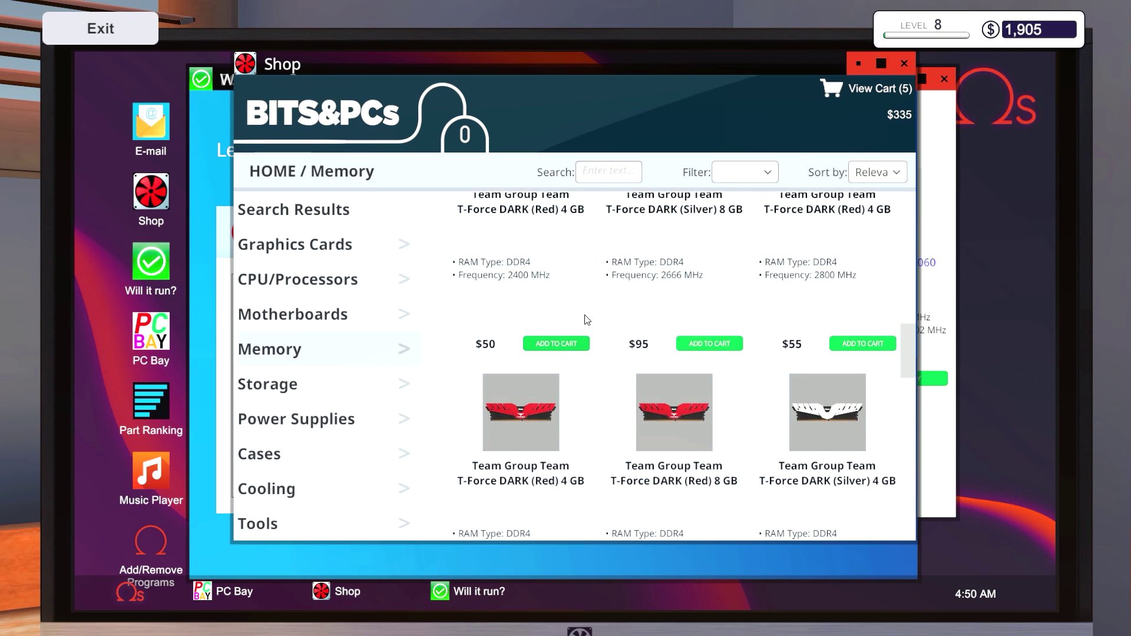
scroll(584, 318, "down", 3)
scroll(585, 317, "down", 3)
scroll(584, 317, "down", 3)
scroll(583, 317, "down", 3)
scroll(587, 320, "down", 3)
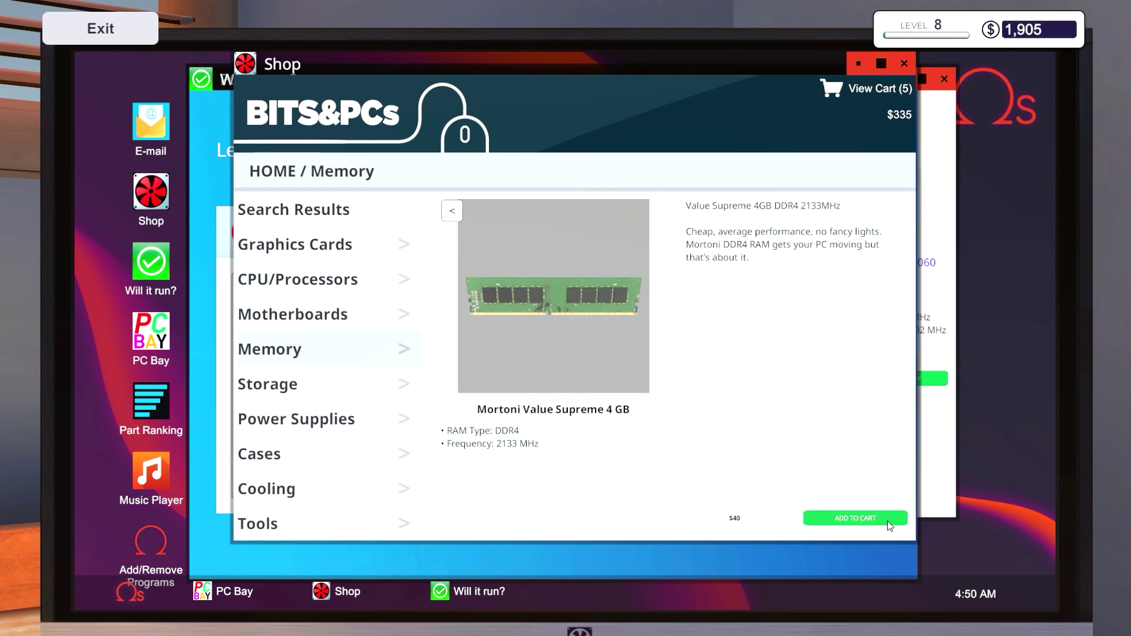
left_click(889, 523)
key("Escape")
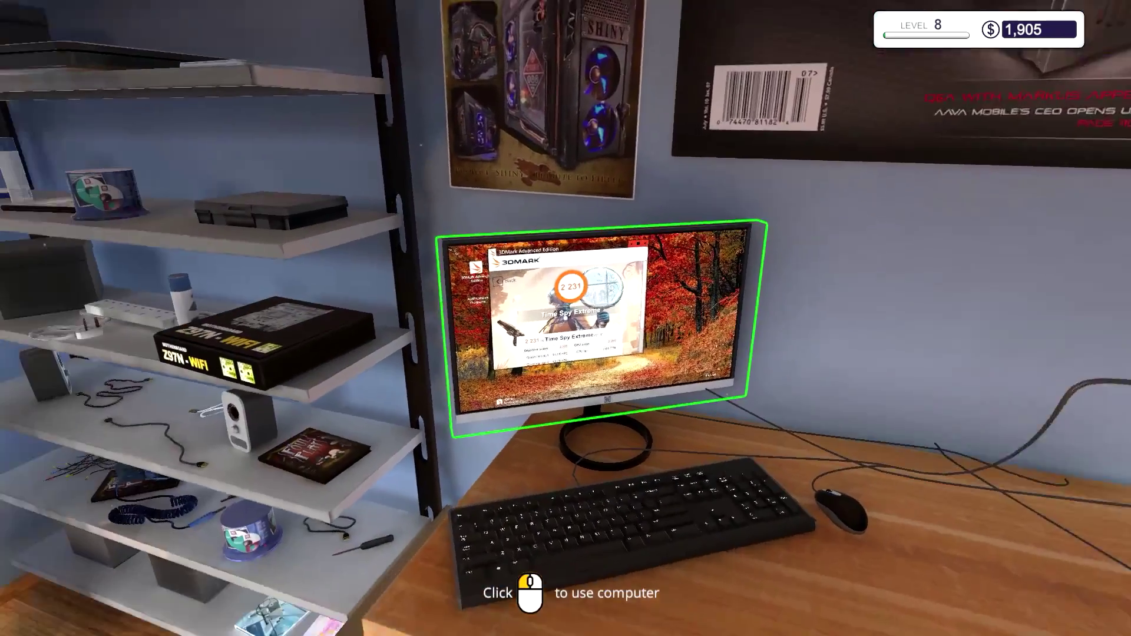
left_click(565, 318)
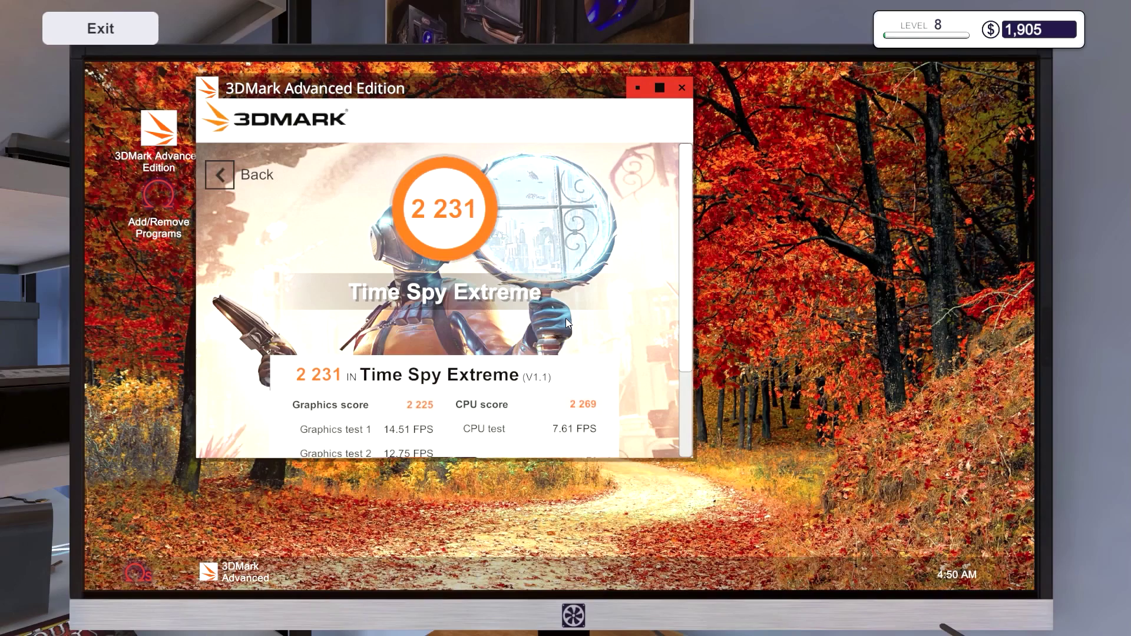
scroll(566, 318, "down", 4)
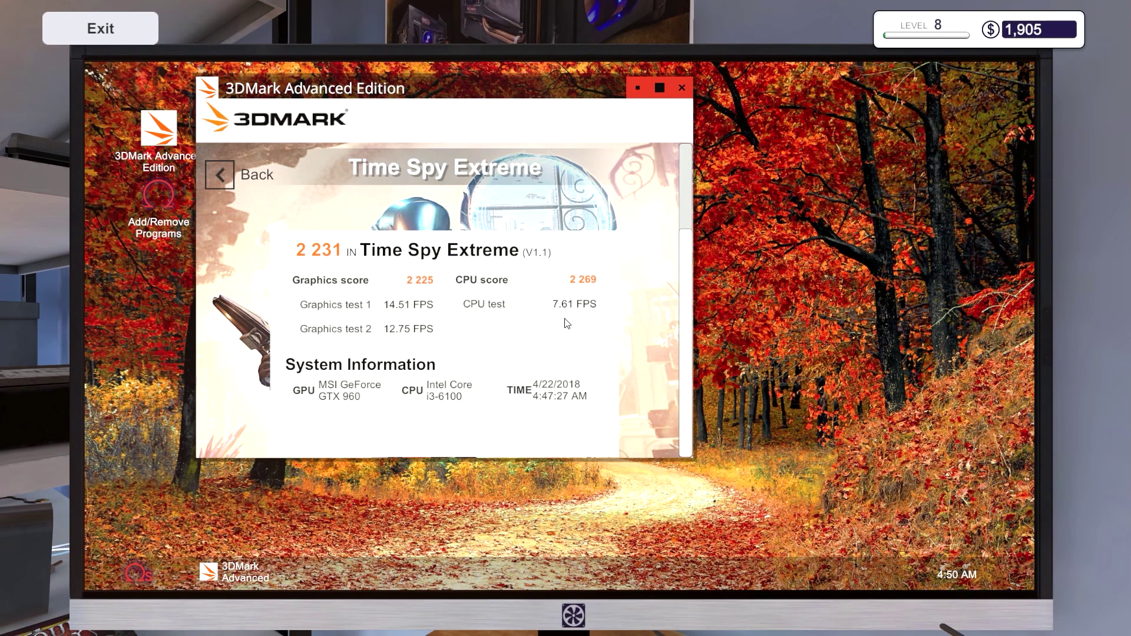
left_click(100, 29)
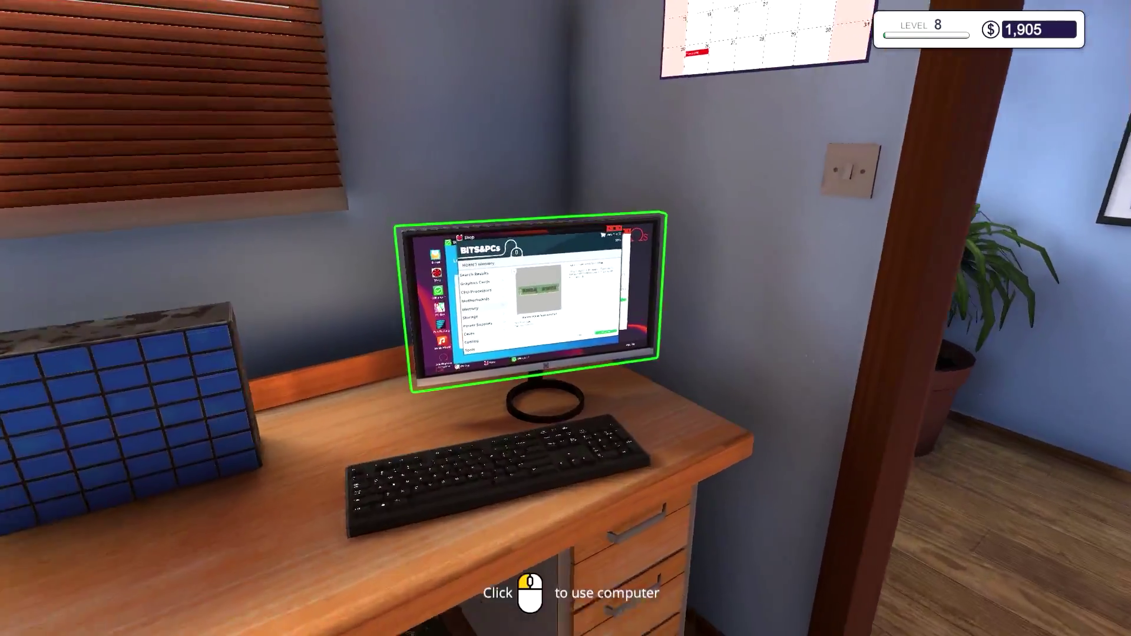
left_click(566, 319)
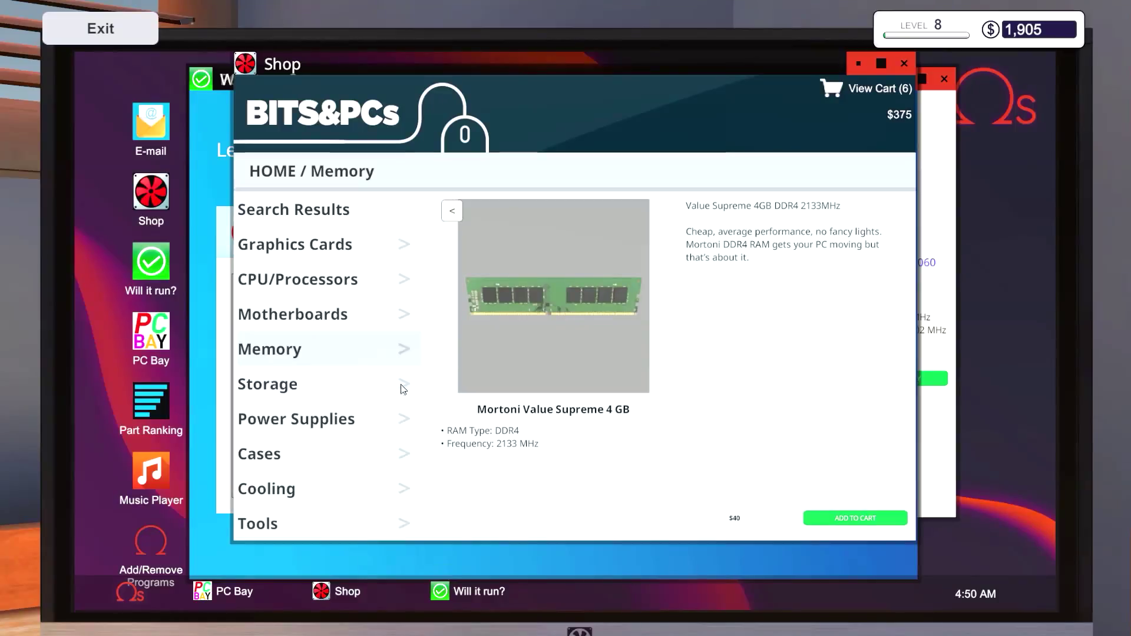
Step: Read through the inbox emails to MWogan's $335 upgrade job needing a 3287 score
left_click(141, 119)
left_click(462, 230)
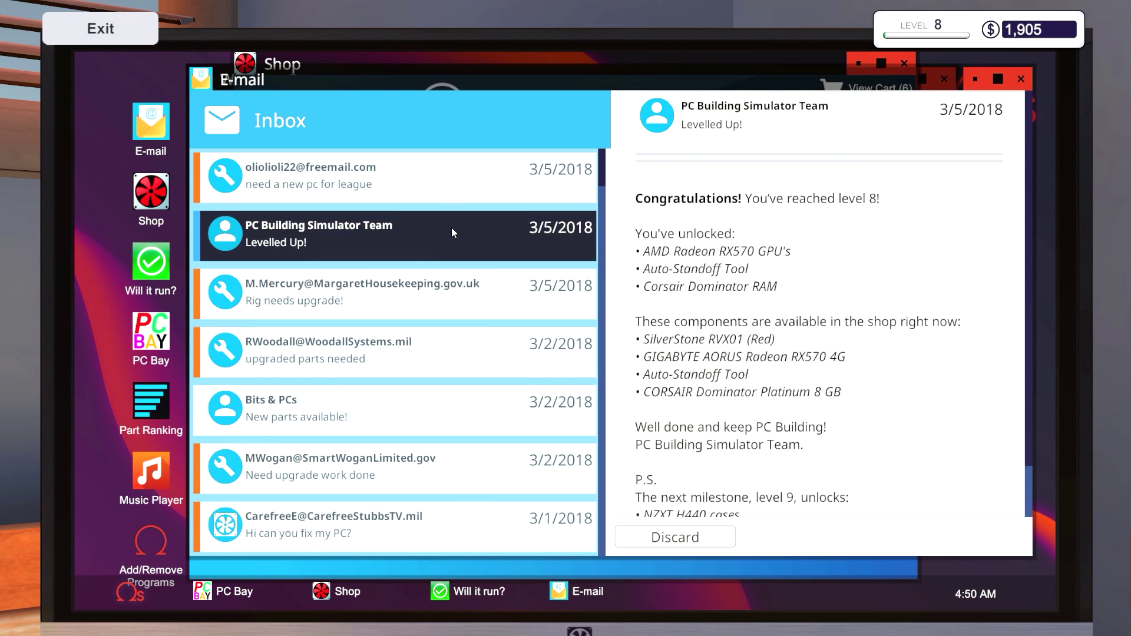
left_click(427, 293)
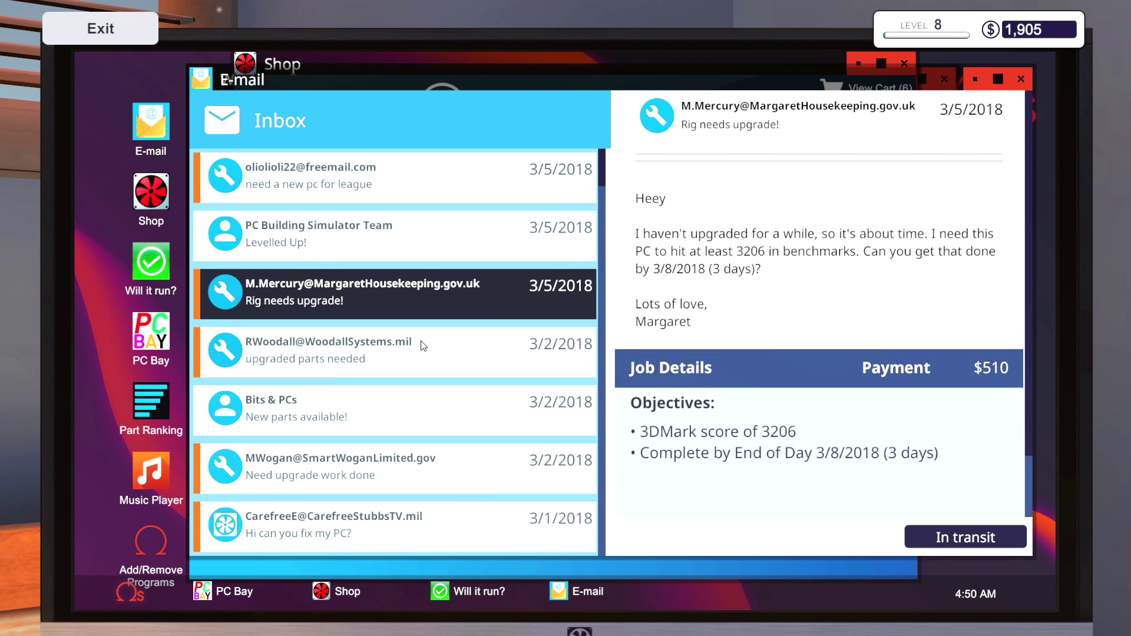
left_click(420, 343)
left_click(407, 403)
left_click(411, 361)
left_click(389, 416)
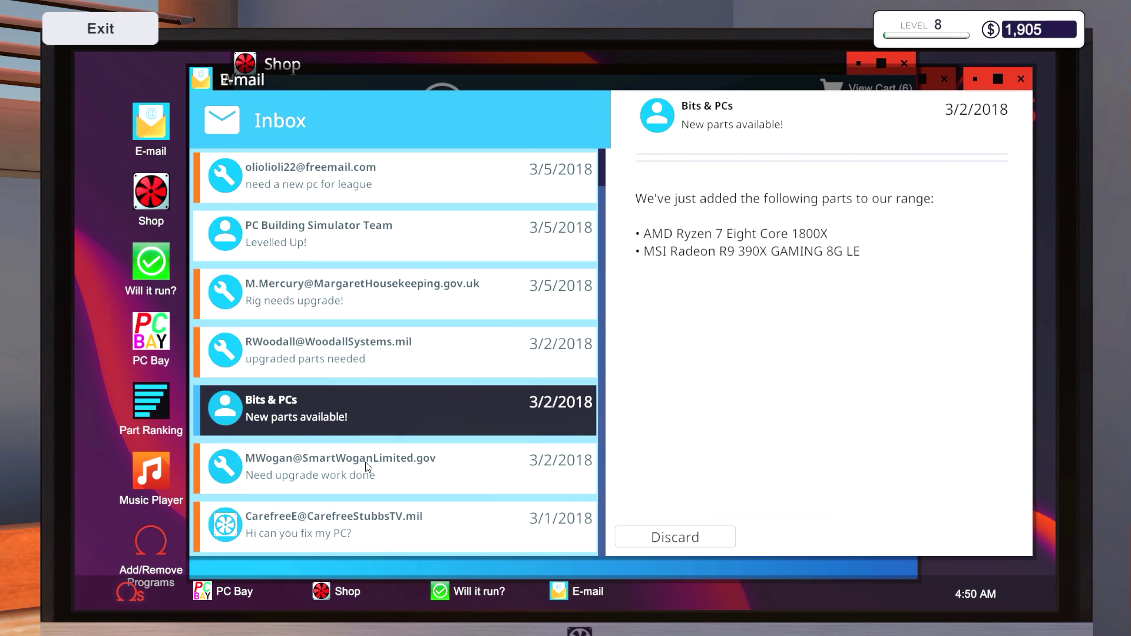
left_click(369, 467)
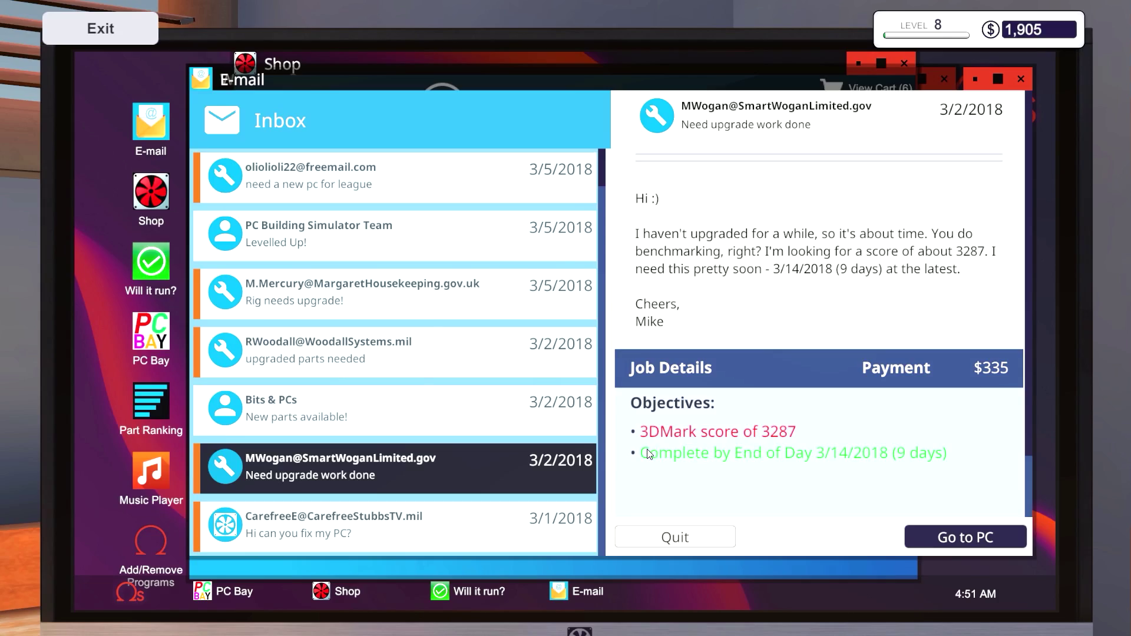
Step: Recheck the job PC's 3DMark results and return to the office computer's inbox
key("Escape")
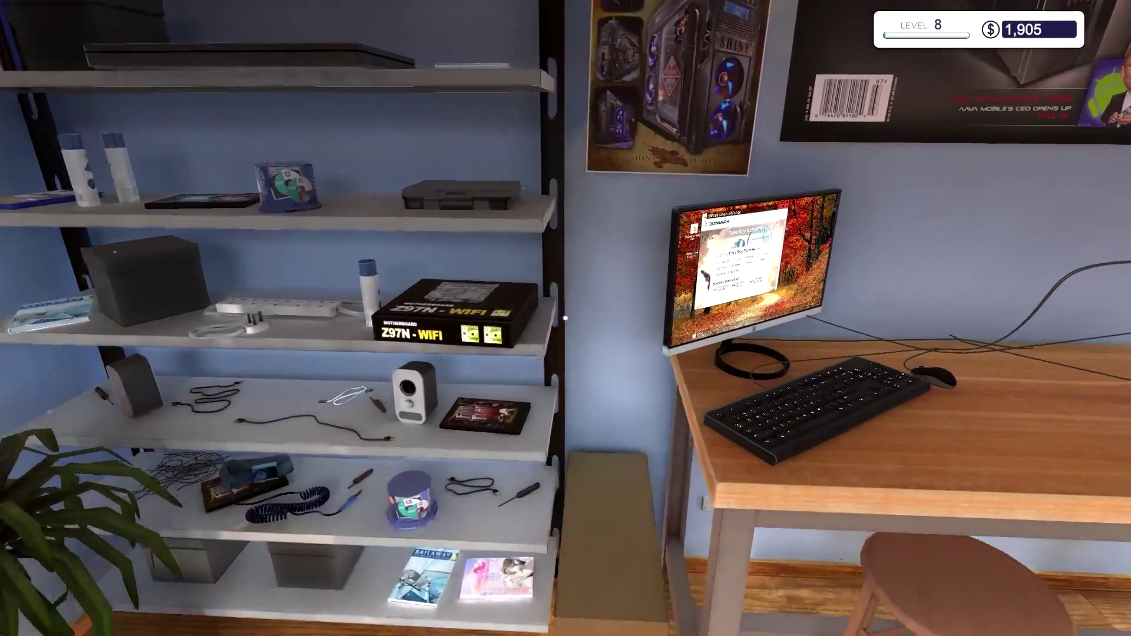
left_click(963, 208)
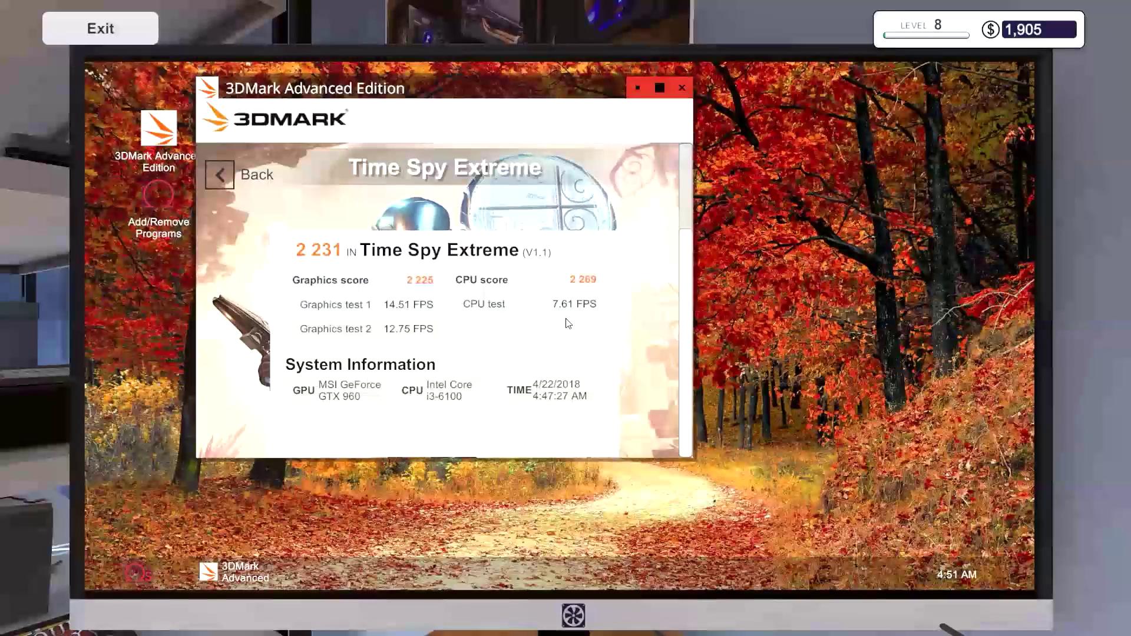
key("Escape")
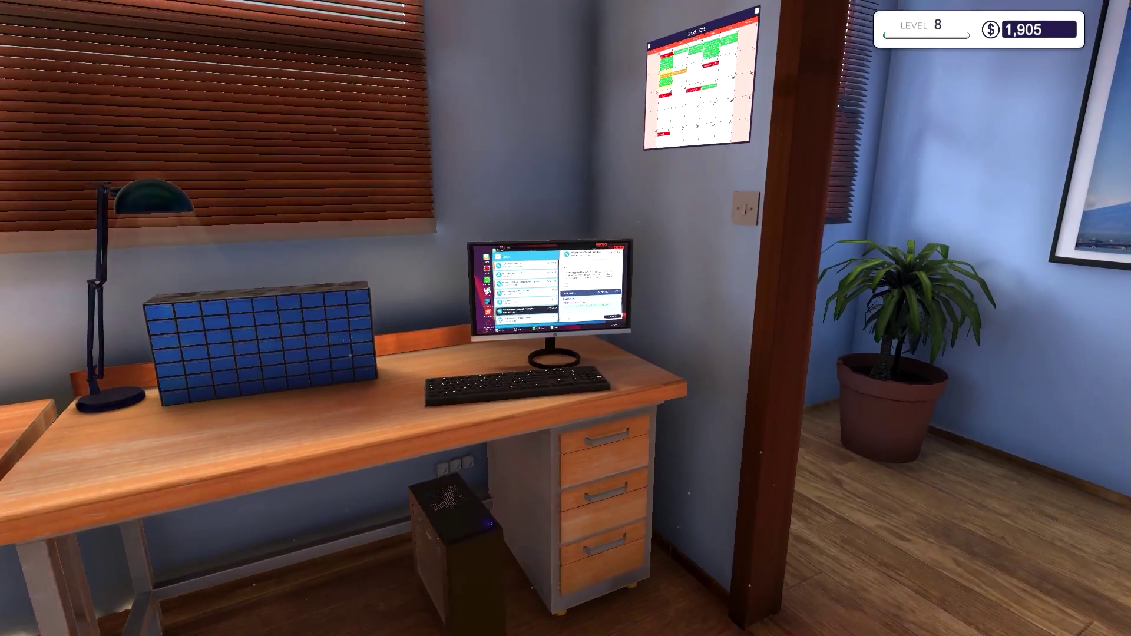
left_click(566, 319)
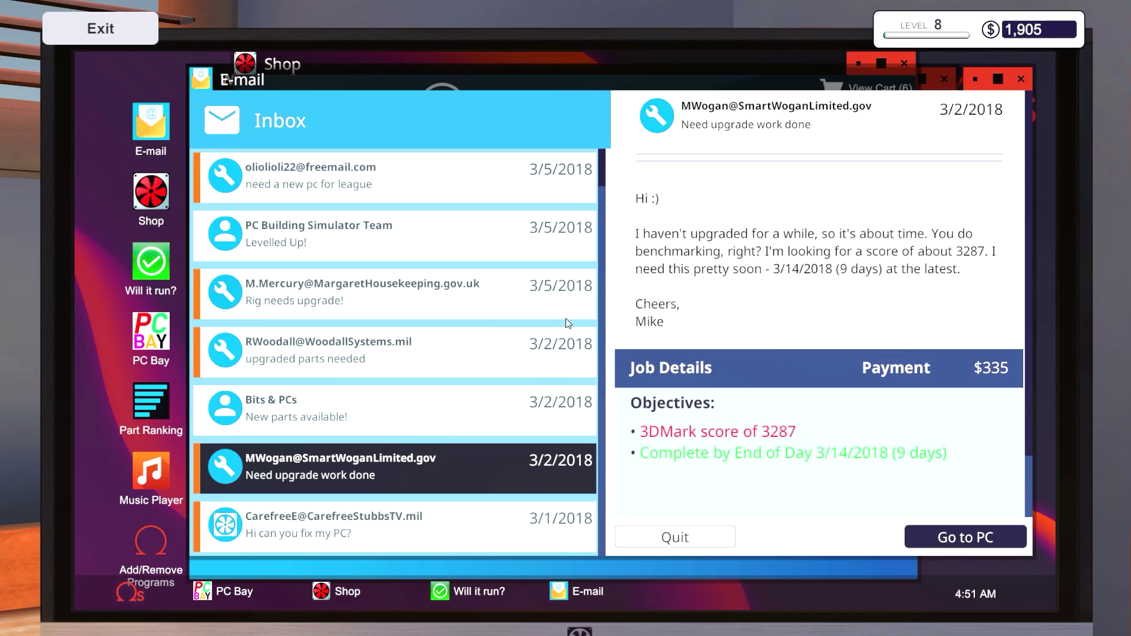
Step: Open the graphics card Part Ranking list to compare GTX 1060, RX 470 and GTX 970 scores
left_click(142, 407)
scroll(515, 345, "down", 3)
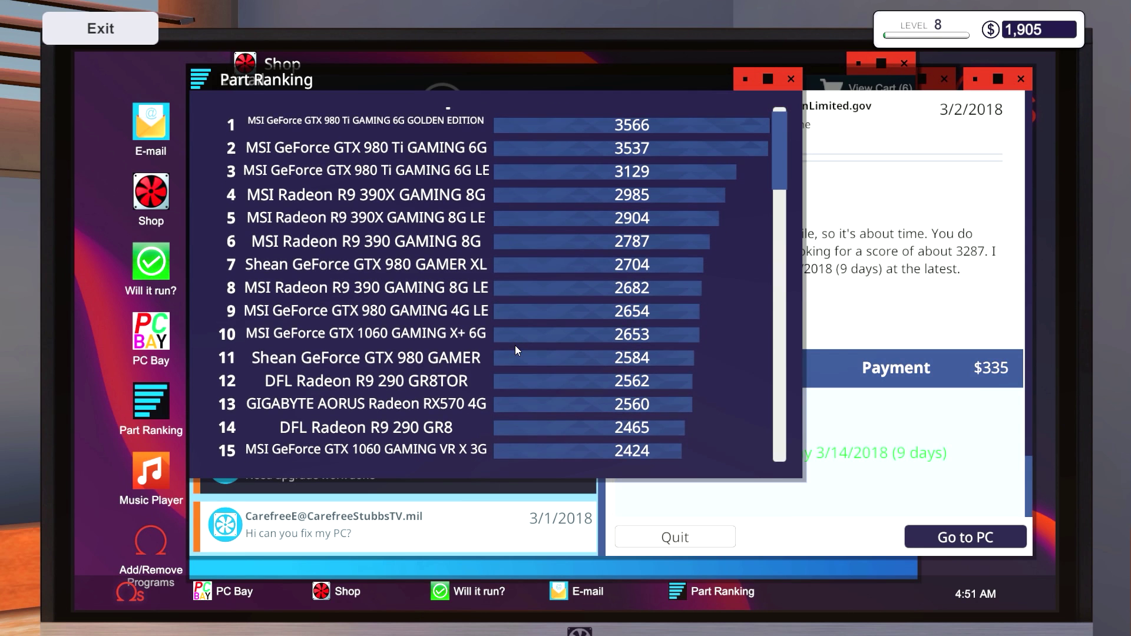
scroll(516, 346, "down", 3)
scroll(515, 345, "down", 3)
scroll(515, 345, "down", 2)
scroll(515, 346, "down", 2)
scroll(515, 345, "down", 2)
scroll(514, 346, "down", 2)
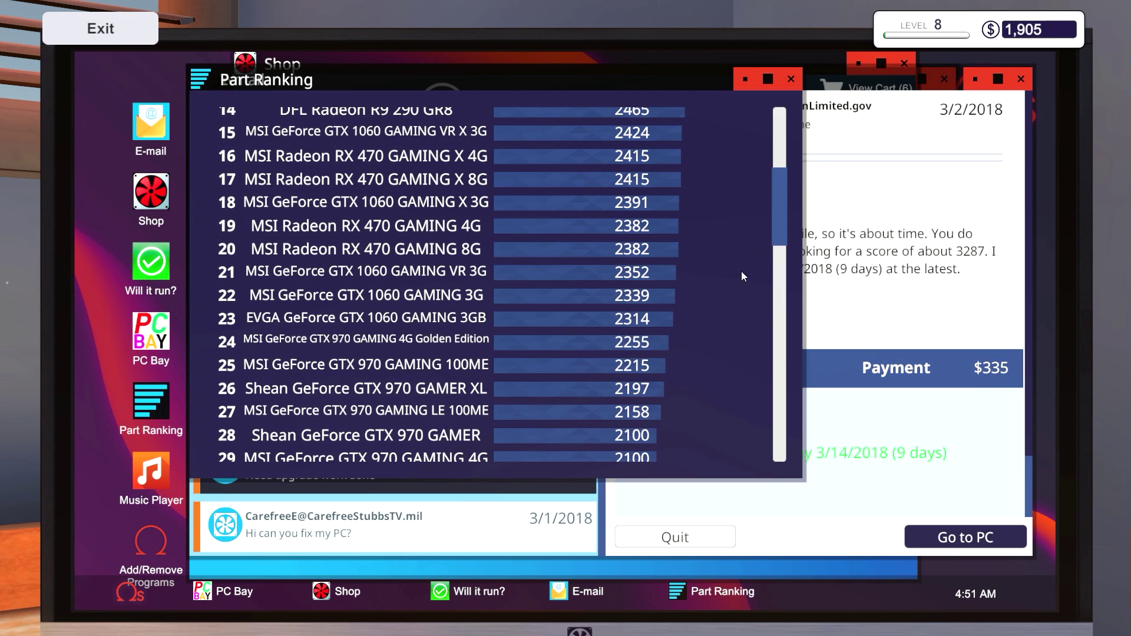
mouse_move(781, 211)
left_mouse_down()
mouse_move(778, 240)
mouse_move(781, 216)
left_mouse_up()
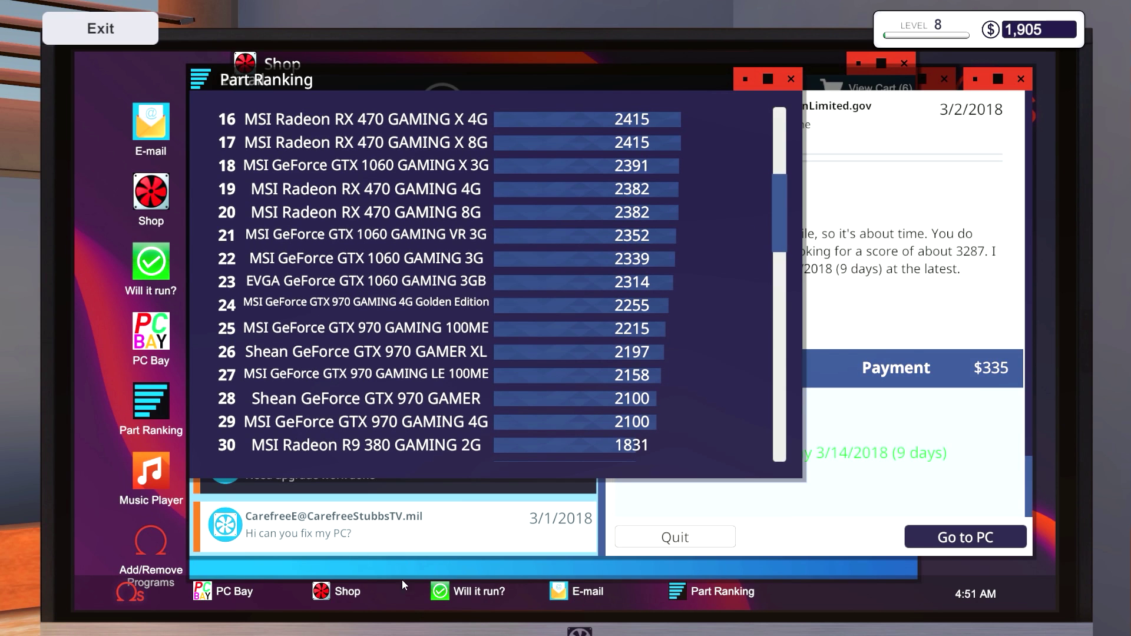
Step: Add the $285 MSI GeForce GTX 970 Gaming 4G Golden Edition to the cart, bringing it to $660
left_click(328, 591)
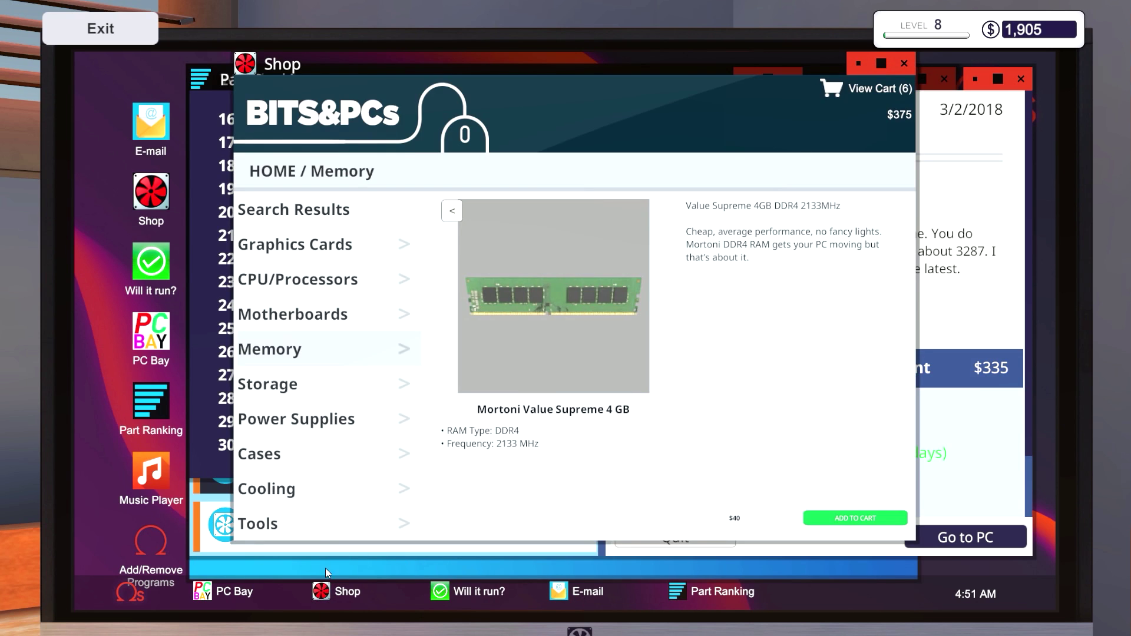
left_click(292, 246)
scroll(505, 282, "down", 3)
scroll(505, 281, "down", 3)
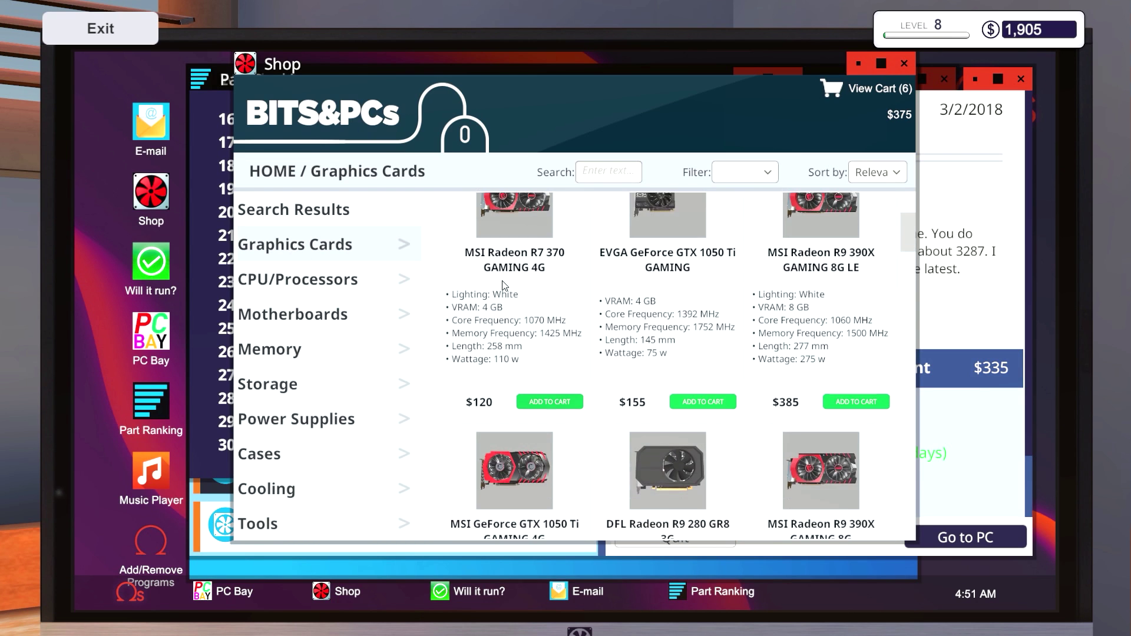
scroll(506, 281, "down", 3)
scroll(506, 281, "down", 3)
scroll(505, 282, "down", 3)
scroll(506, 280, "down", 2)
scroll(505, 281, "down", 3)
scroll(505, 280, "down", 3)
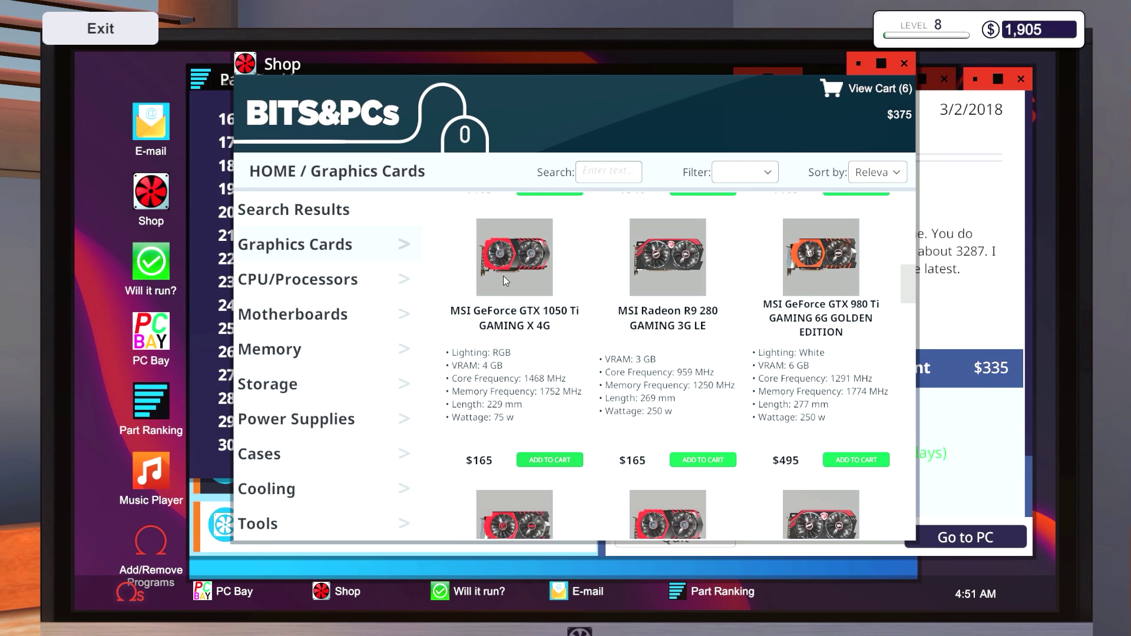
scroll(838, 336, "down", 3)
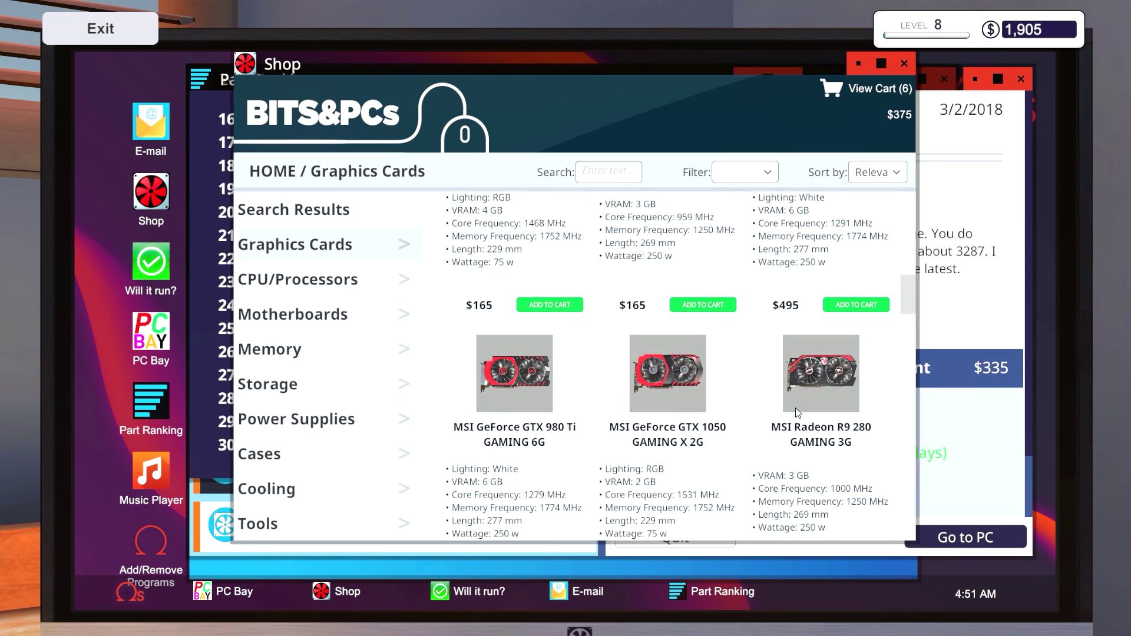
scroll(515, 399, "down", 3)
scroll(515, 399, "down", 3)
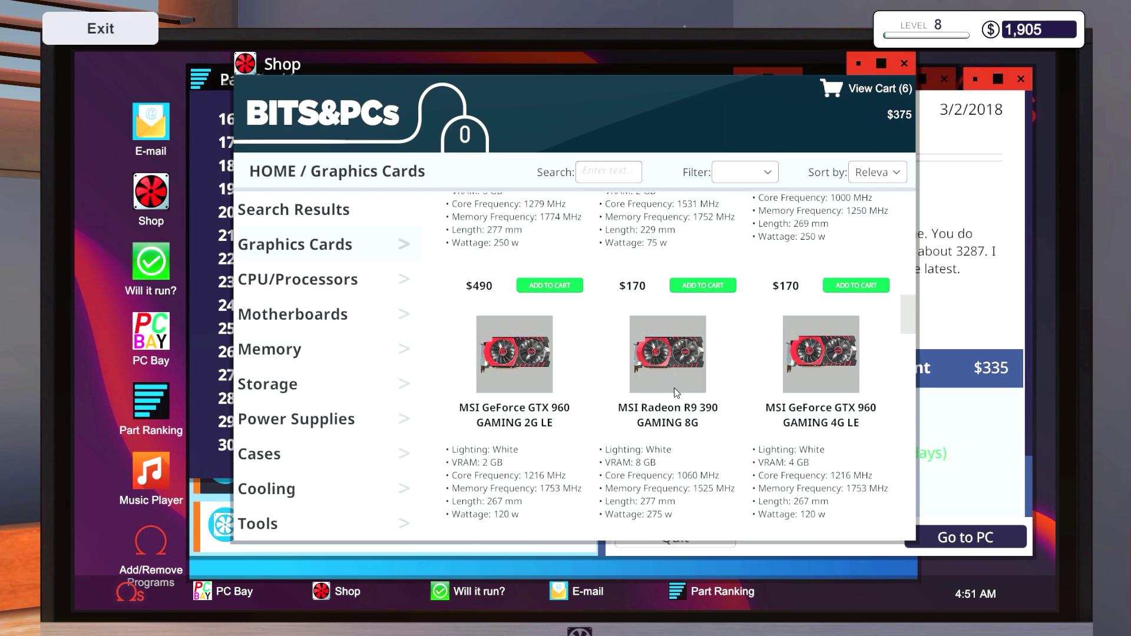
scroll(673, 387, "down", 3)
scroll(746, 396, "down", 3)
scroll(747, 394, "down", 3)
scroll(731, 393, "down", 3)
scroll(731, 393, "down", 3)
scroll(730, 392, "down", 3)
scroll(730, 392, "down", 3)
scroll(730, 392, "down", 3)
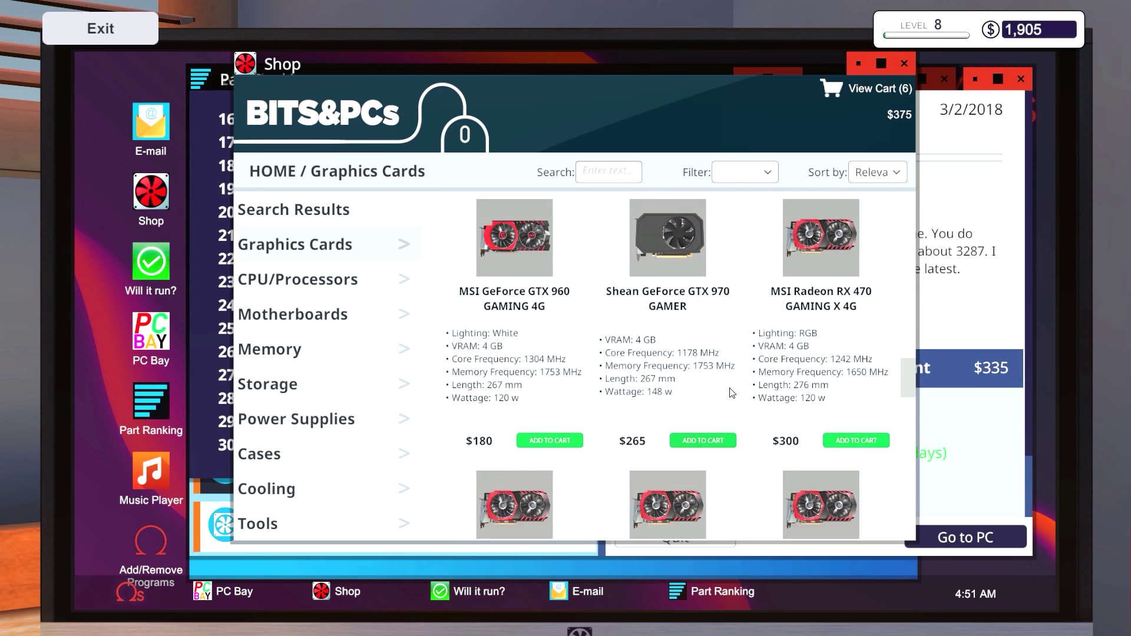
scroll(731, 392, "down", 1)
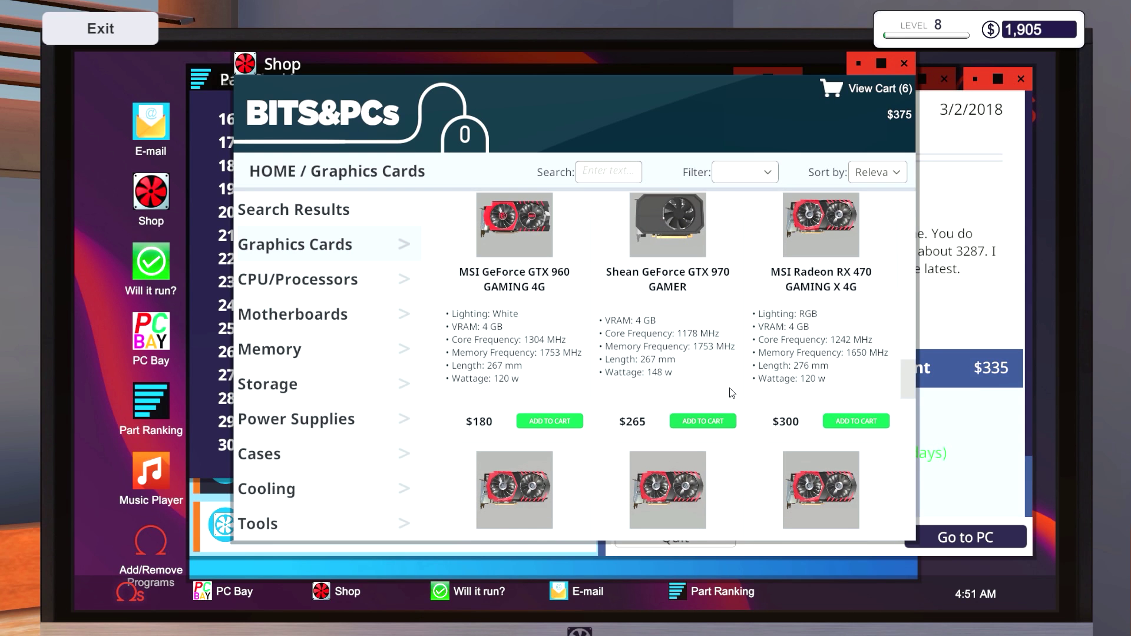
scroll(731, 393, "down", 3)
scroll(731, 392, "down", 3)
scroll(731, 392, "down", 3)
scroll(731, 392, "down", 3)
scroll(730, 393, "down", 3)
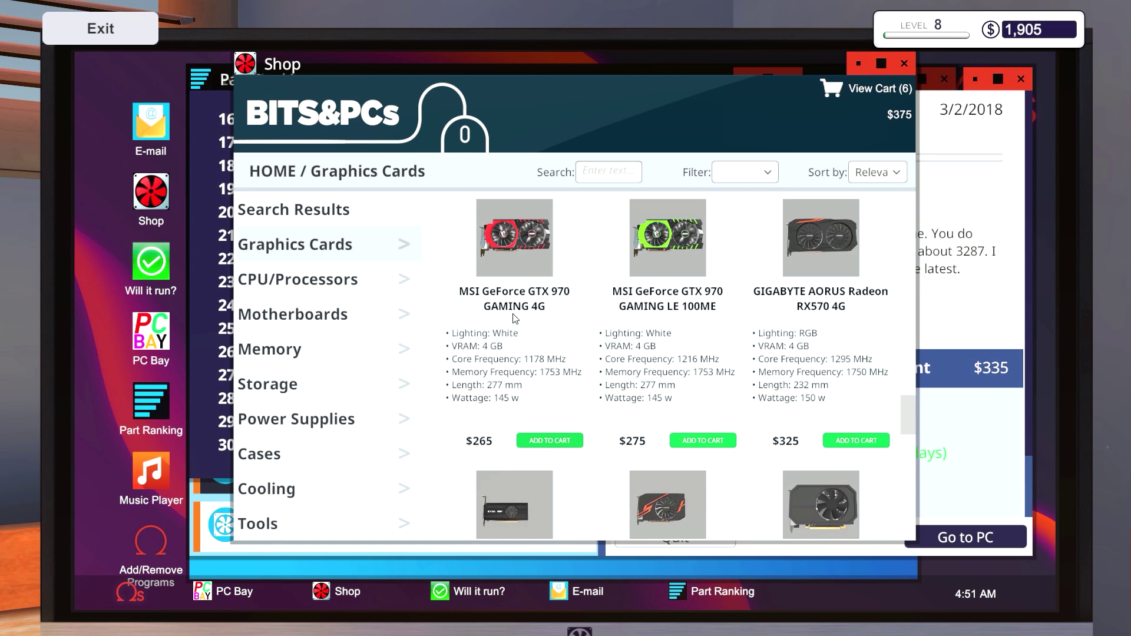
scroll(514, 319, "down", 5)
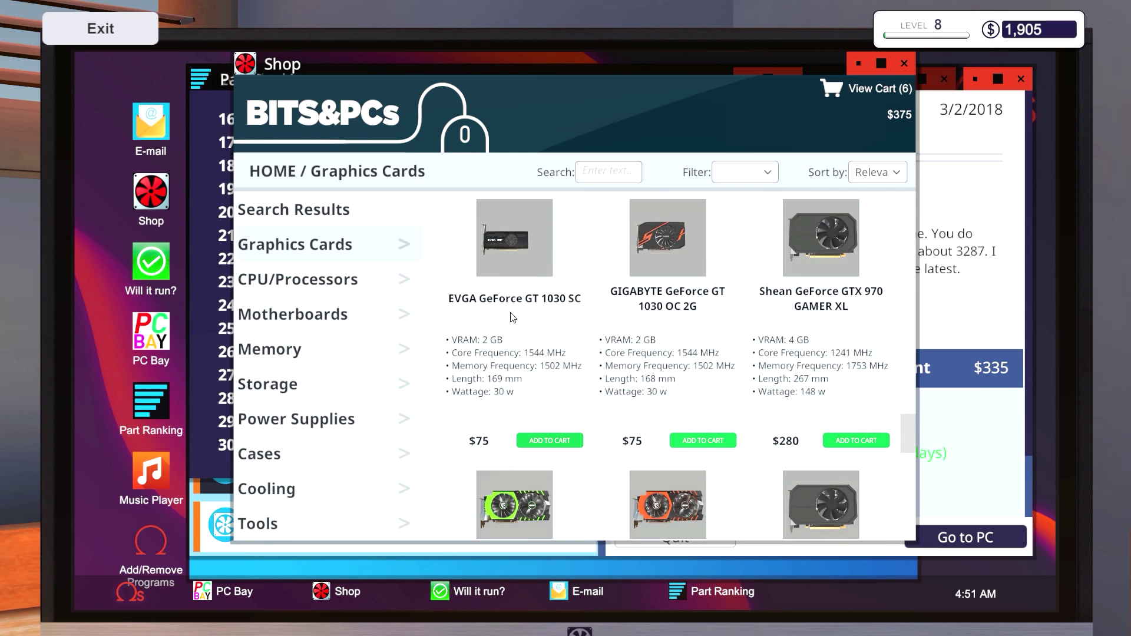
scroll(512, 318, "down", 3)
scroll(512, 318, "down", 3)
scroll(486, 402, "down", 2)
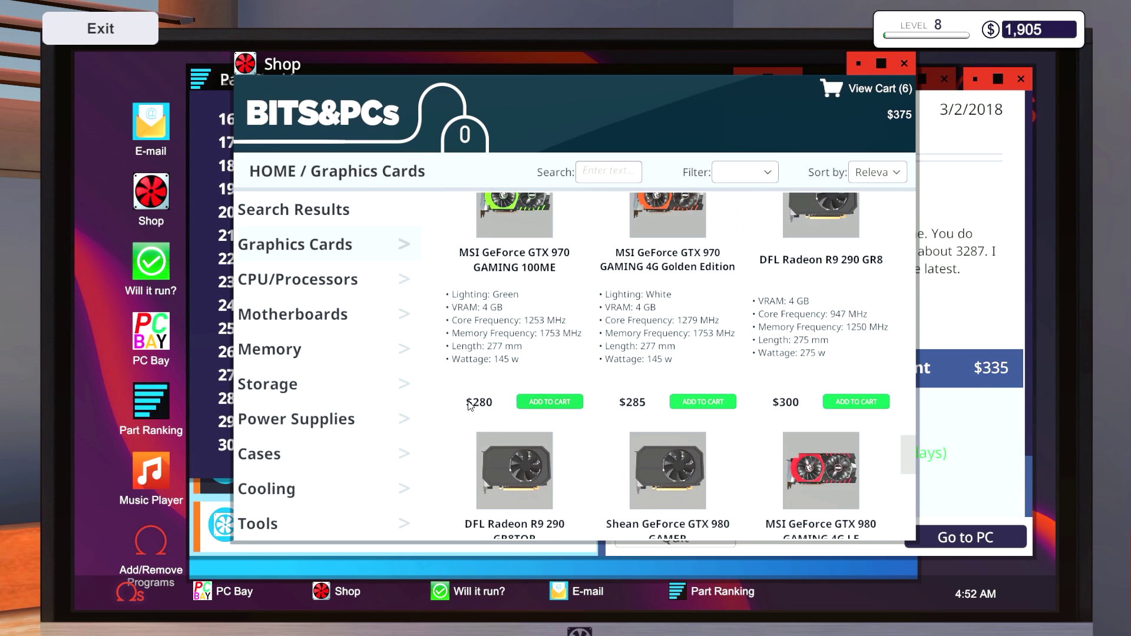
scroll(470, 404, "down", 3)
scroll(530, 398, "down", 3)
scroll(619, 398, "down", 3)
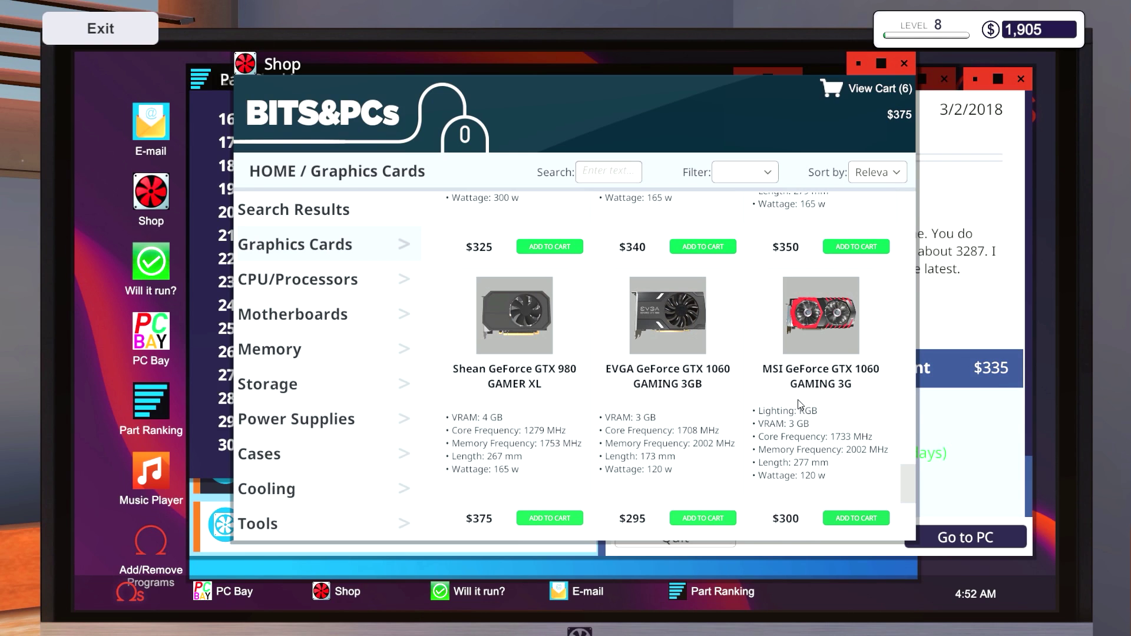
scroll(798, 399, "up", 2)
scroll(797, 400, "up", 2)
scroll(799, 403, "up", 2)
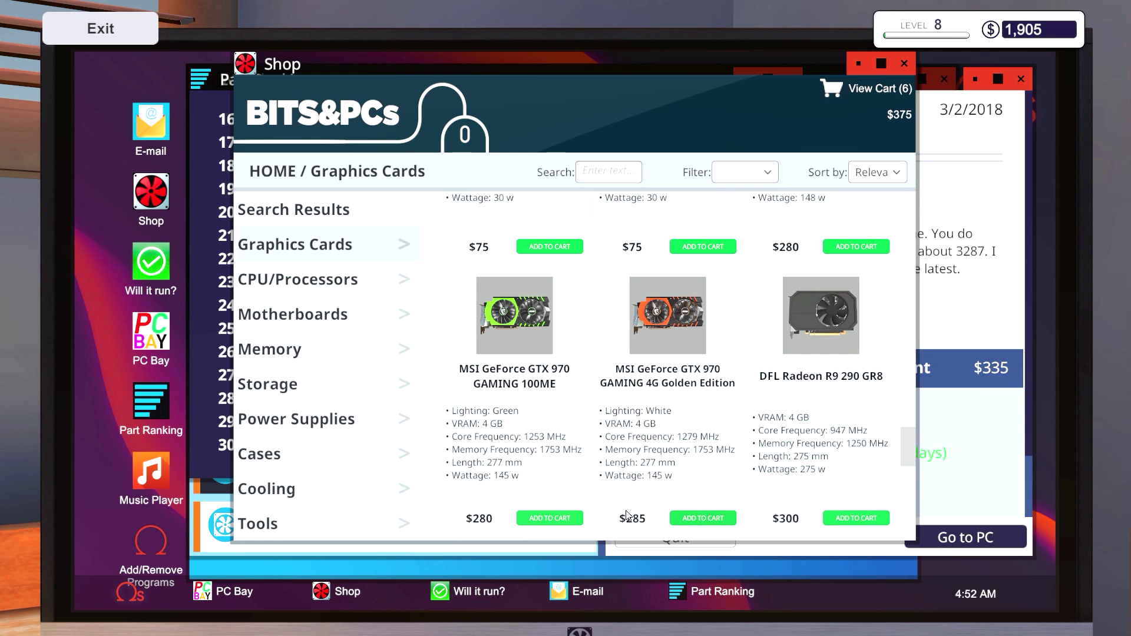
scroll(545, 485, "up", 2)
scroll(545, 485, "up", 2)
scroll(544, 485, "up", 1)
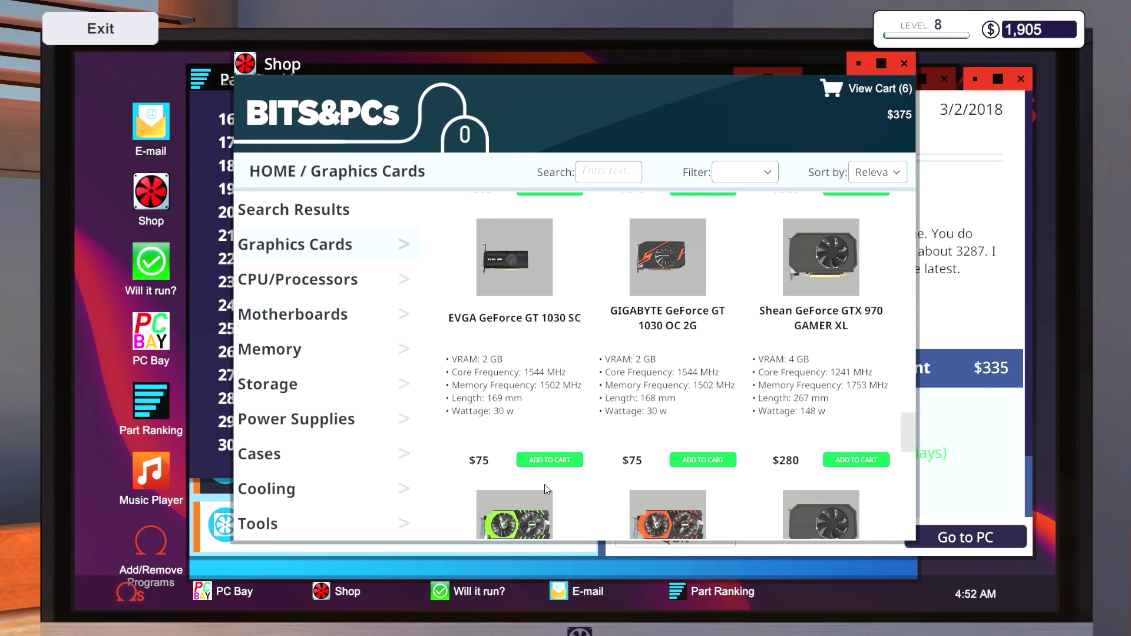
scroll(544, 484, "down", 3)
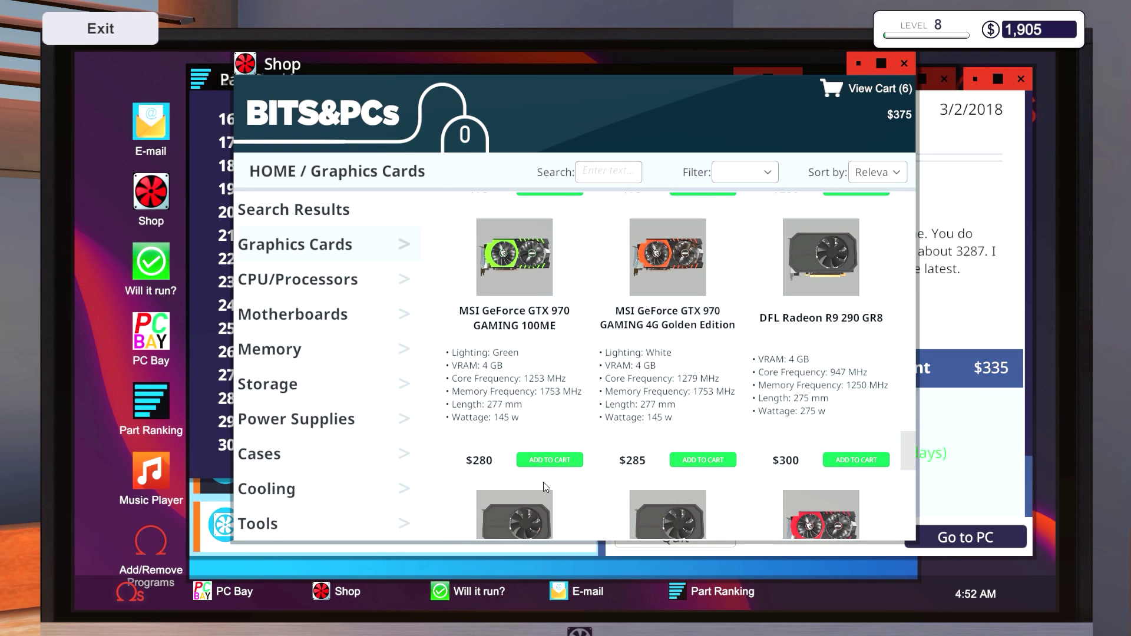
left_click(704, 460)
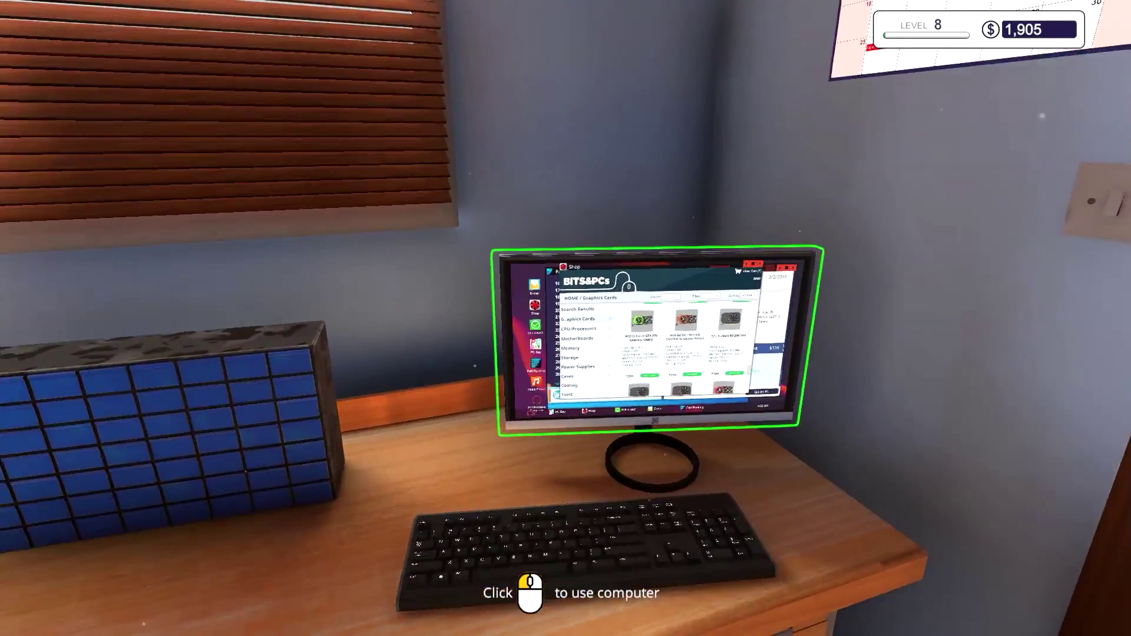
left_click(565, 318)
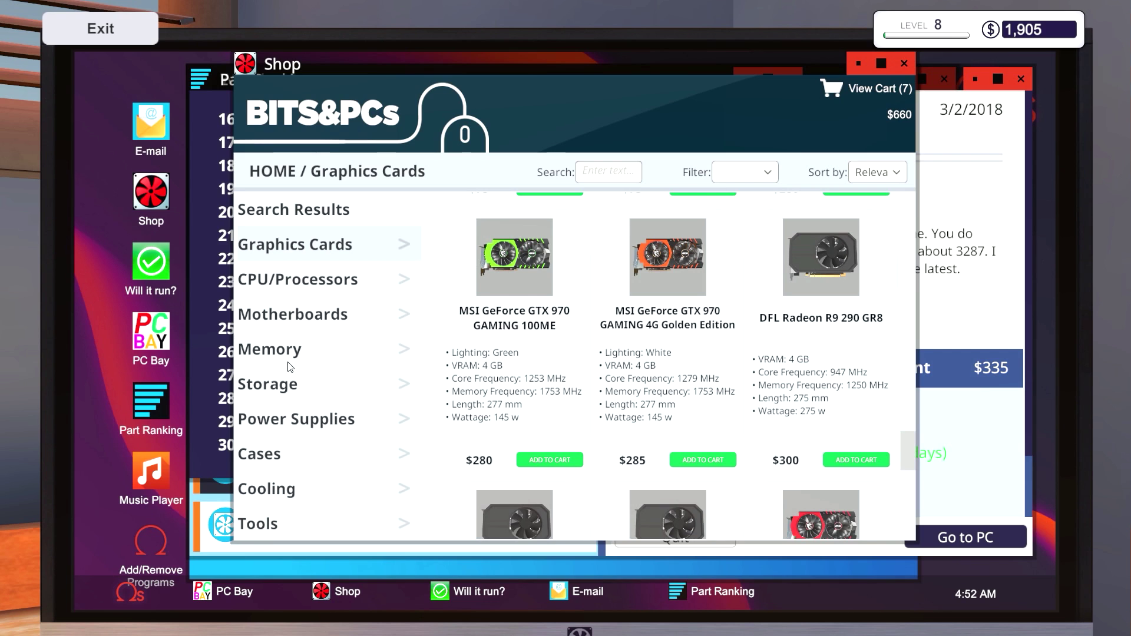
Step: Filter the shop's processors to socket LGA 1151 (Skylake)
left_click(299, 281)
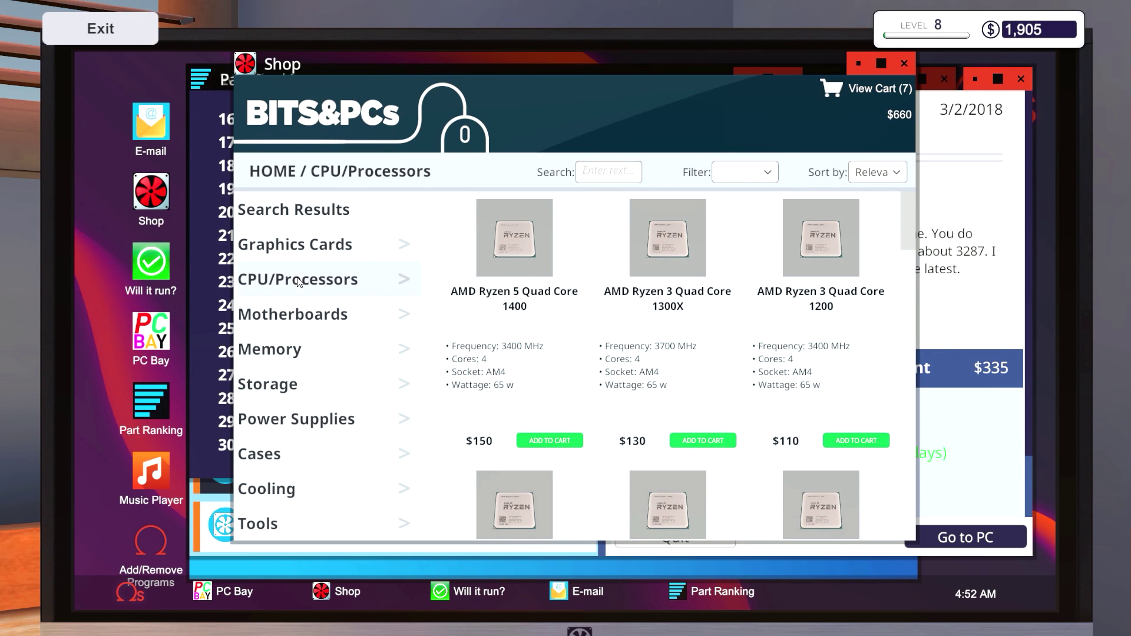
scroll(463, 263, "down", 3)
left_click(743, 171)
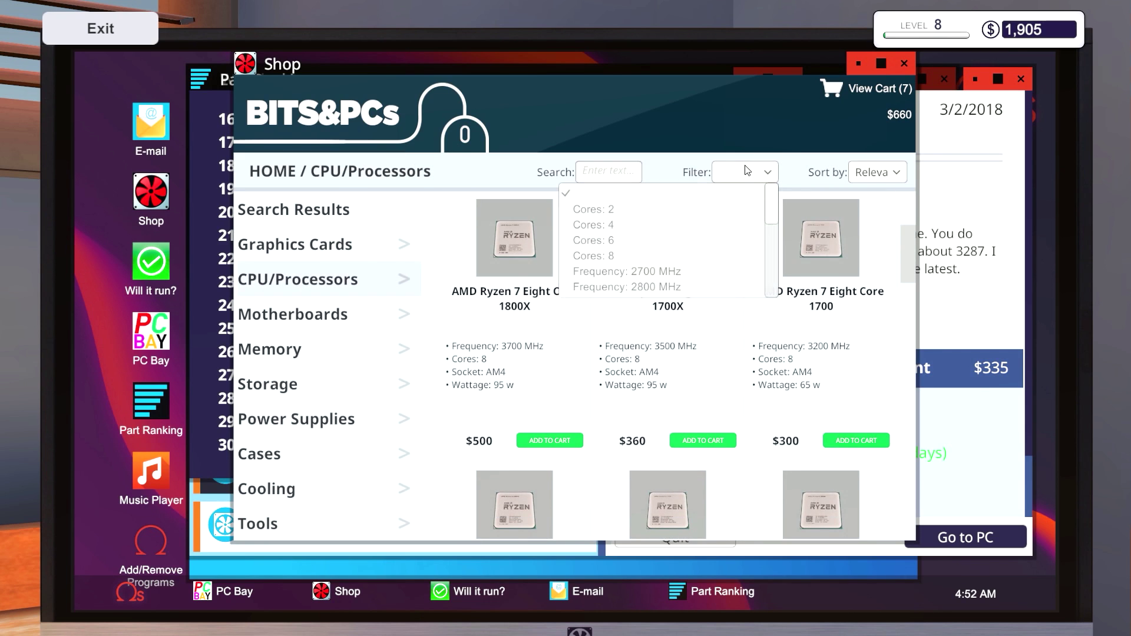
scroll(698, 248, "down", 3)
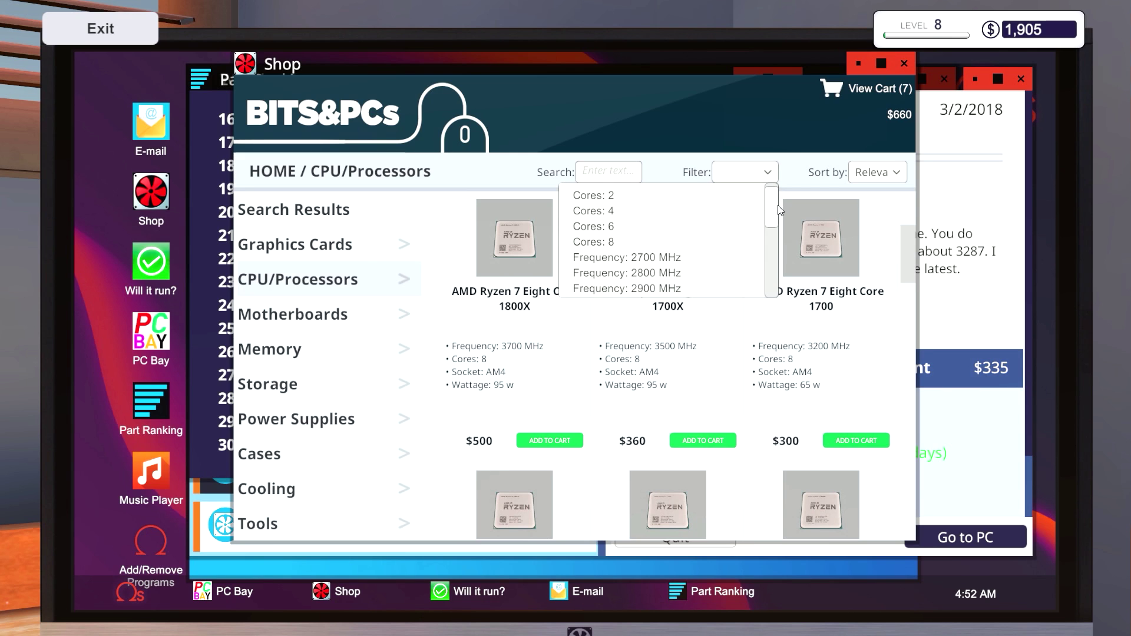
scroll(777, 258, "down", 3)
scroll(777, 257, "down", 3)
scroll(773, 265, "down", 2)
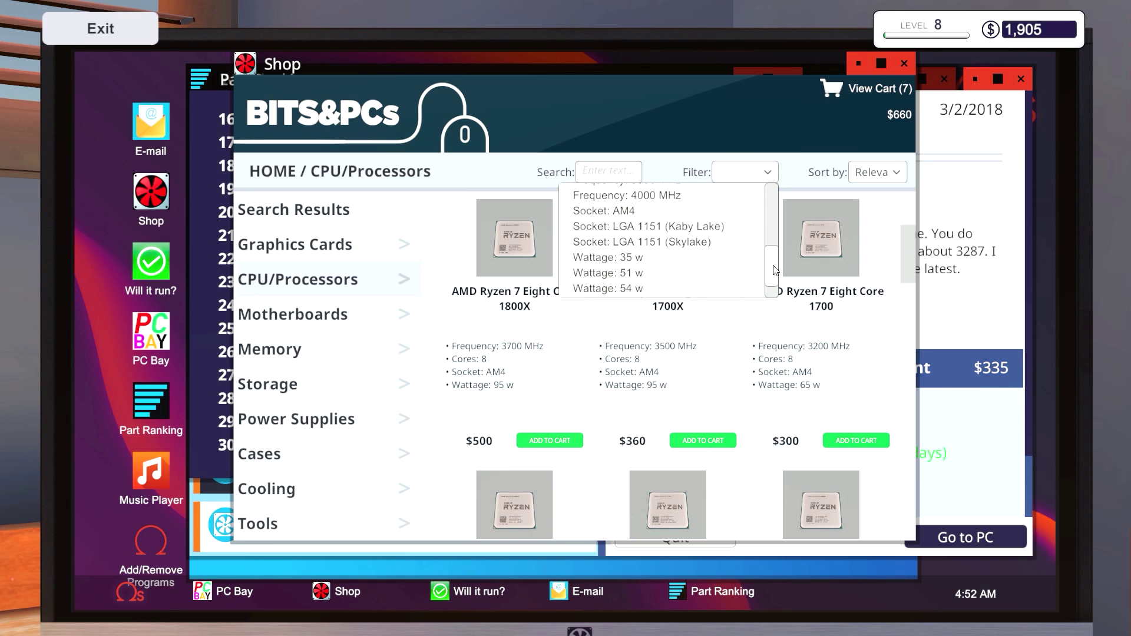
left_click(679, 245)
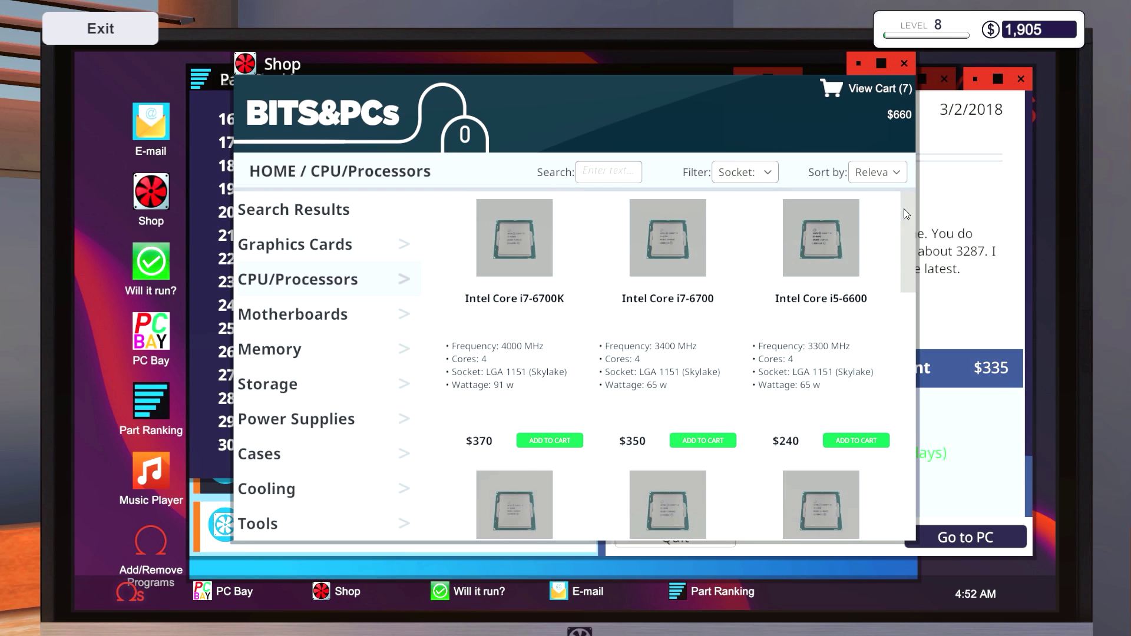
mouse_move(904, 208)
left_mouse_down()
mouse_move(911, 356)
mouse_move(912, 269)
left_mouse_up()
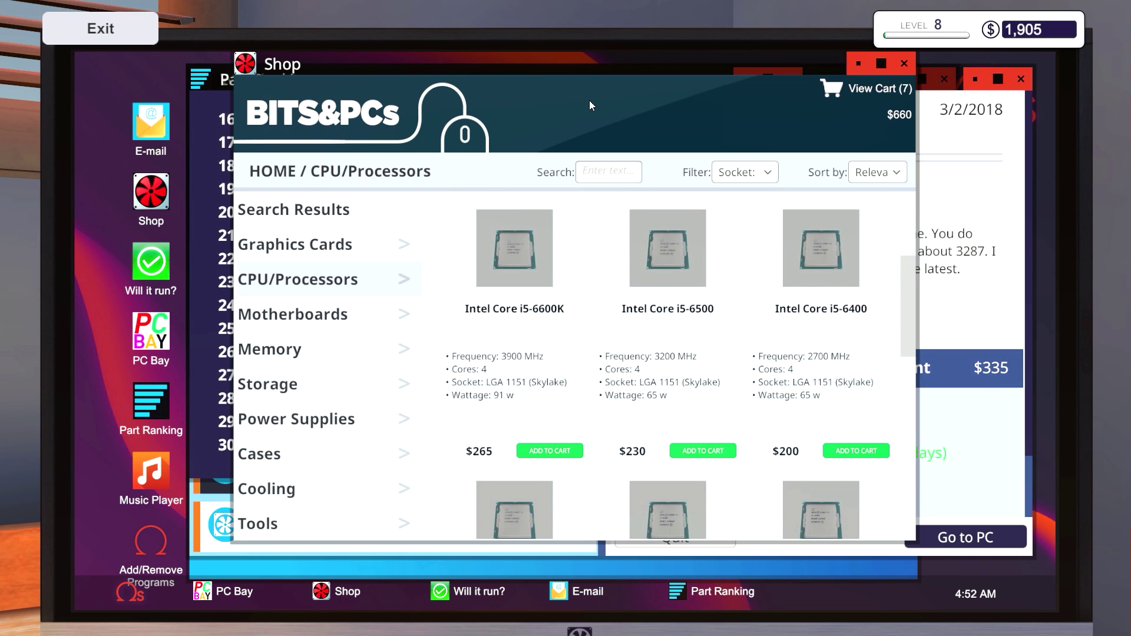
Step: Arrange the shop and Part Ranking windows to compare CPU scores, including the i5-6600's 1208
left_click_drag(619, 76, 754, 289)
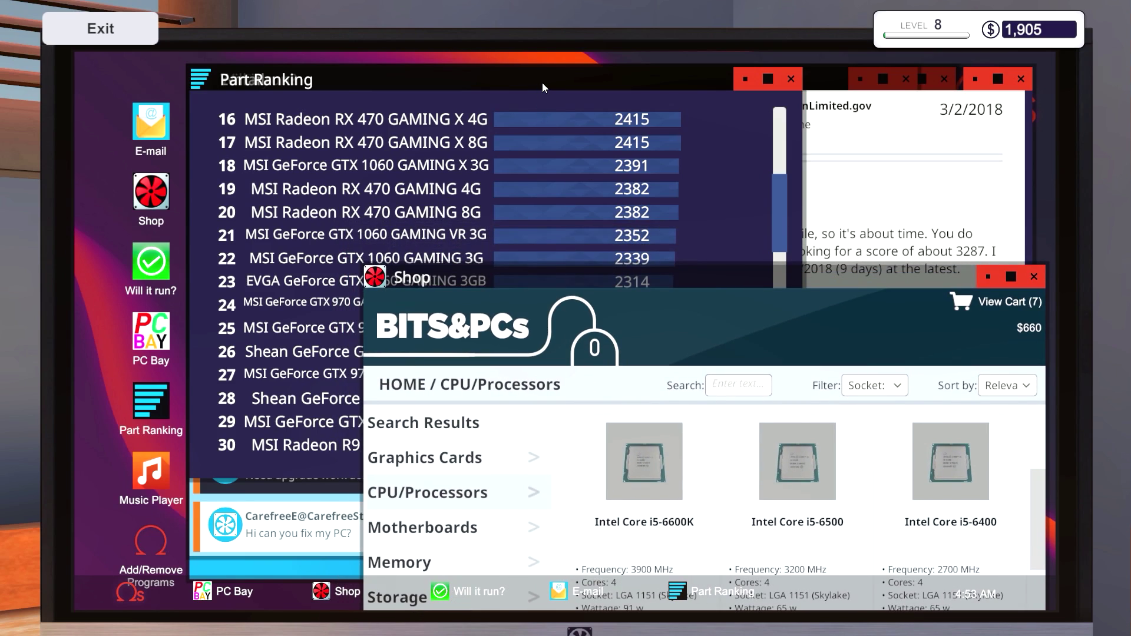
left_click(542, 83)
scroll(493, 142, "up", 1)
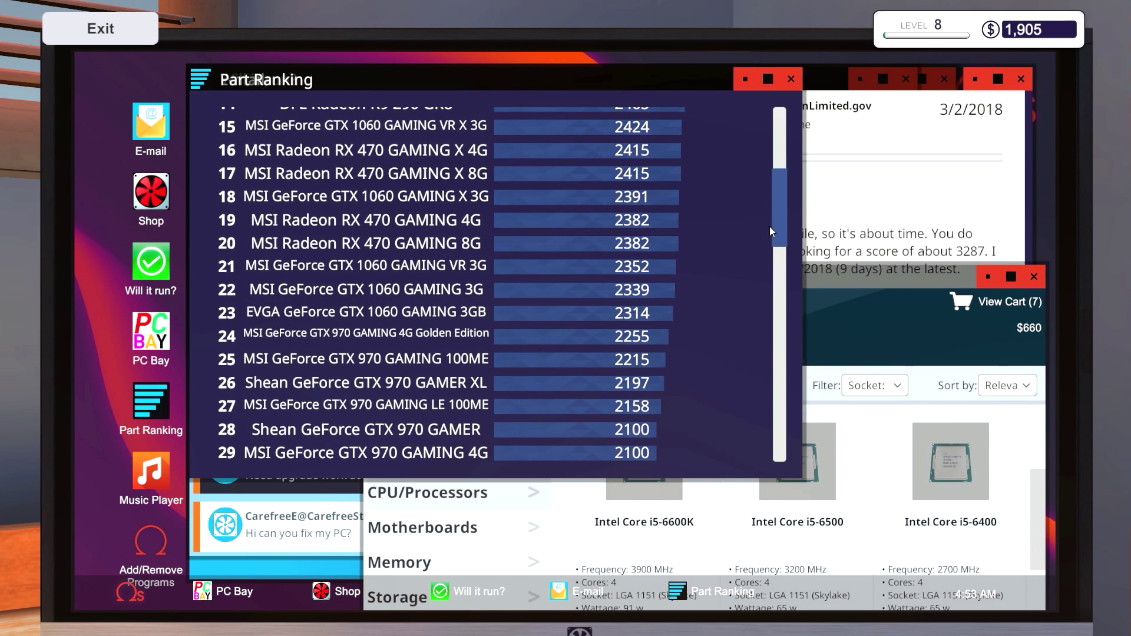
scroll(771, 223, "up", 2)
mouse_move(776, 182)
left_mouse_down()
mouse_move(782, 142)
mouse_move(777, 396)
left_mouse_up()
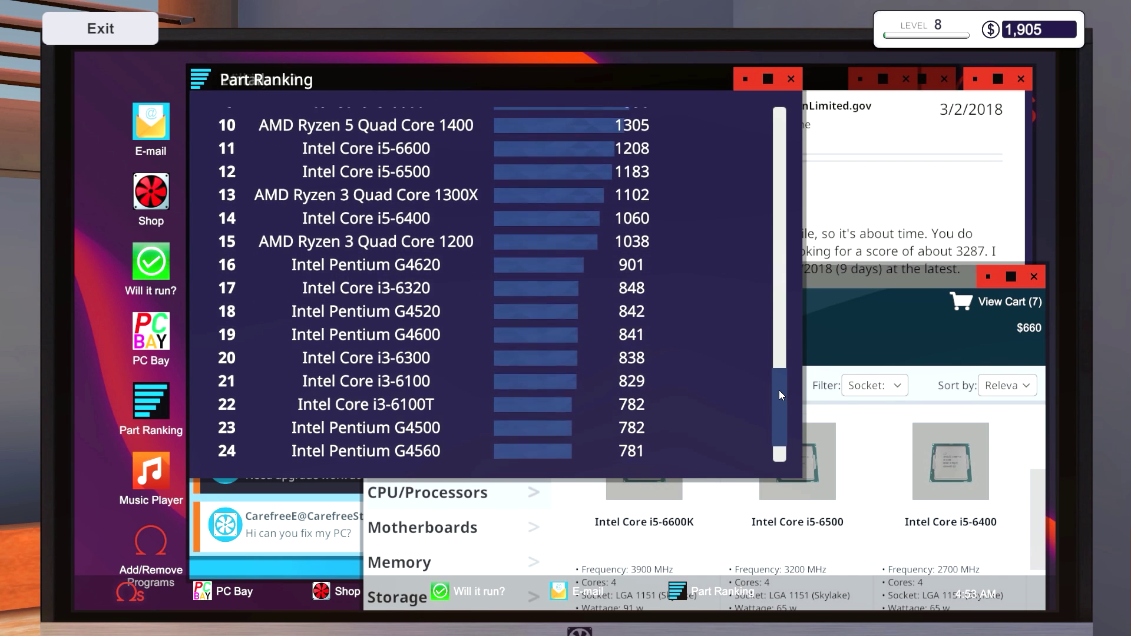
scroll(776, 393, "up", 2)
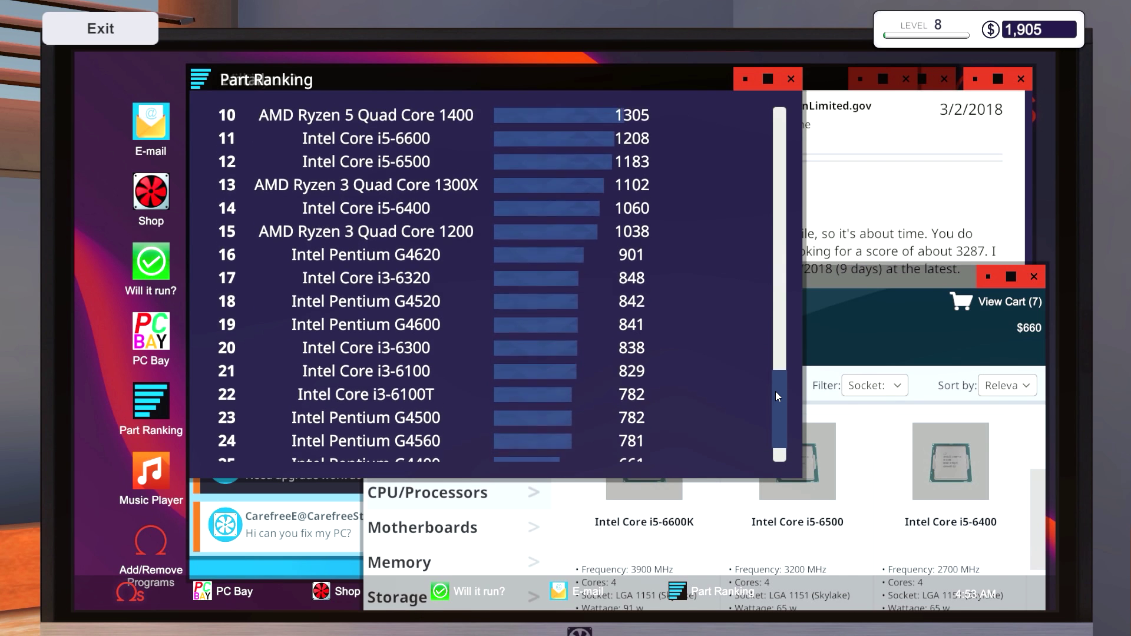
mouse_move(888, 274)
left_mouse_down()
mouse_move(869, 130)
mouse_move(760, 312)
mouse_move(658, 264)
mouse_move(664, 199)
left_mouse_up()
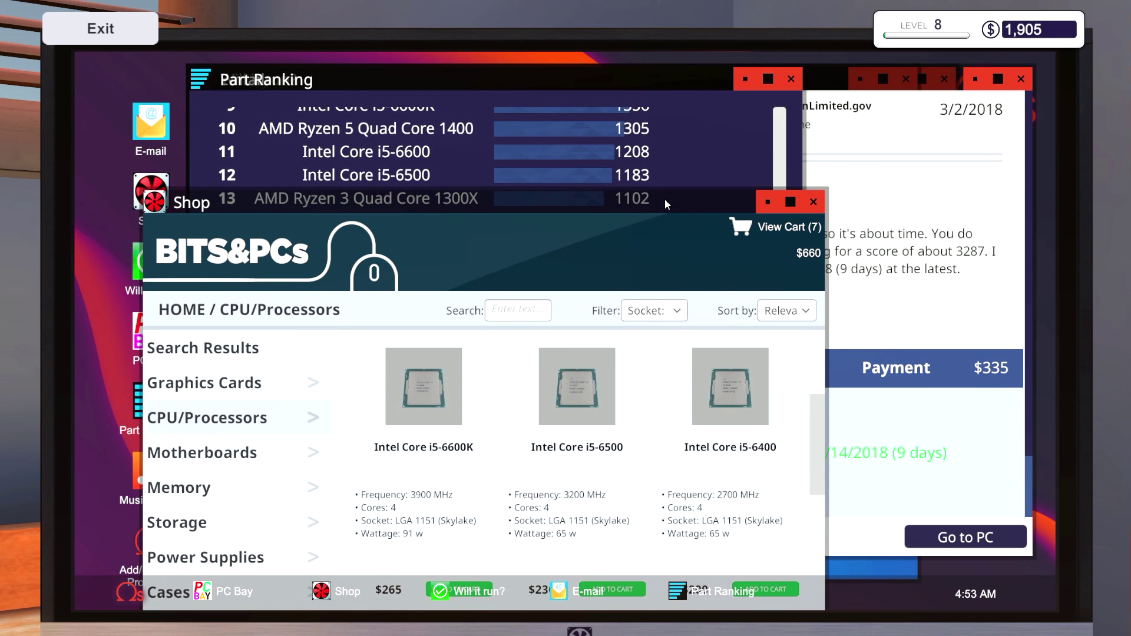
left_click_drag(664, 199, 791, 513)
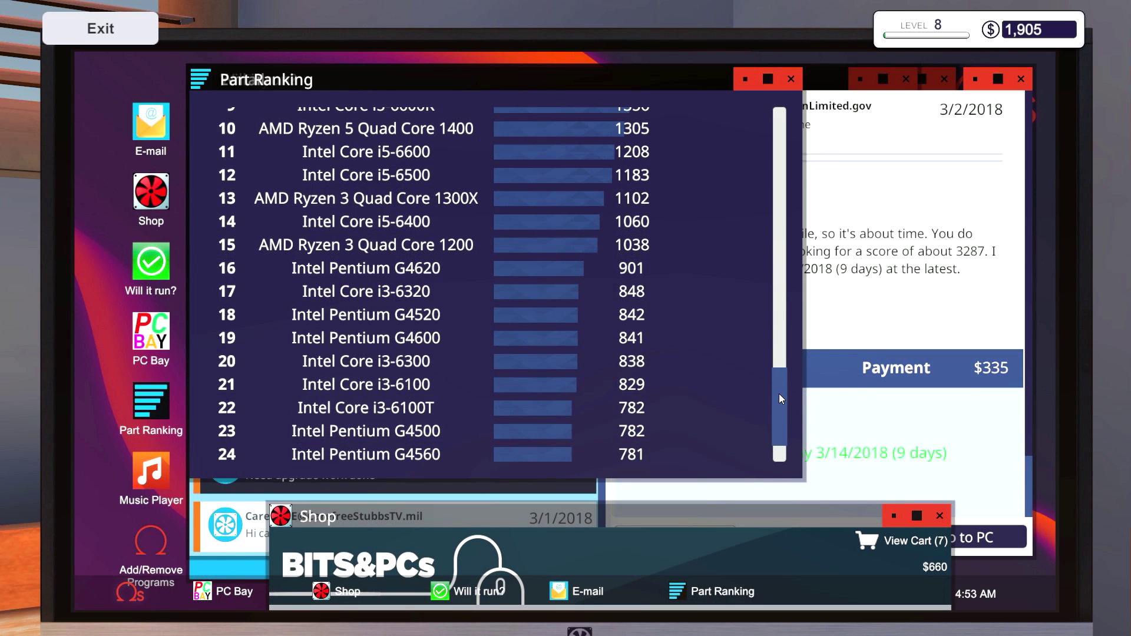
scroll(778, 388, "up", 2)
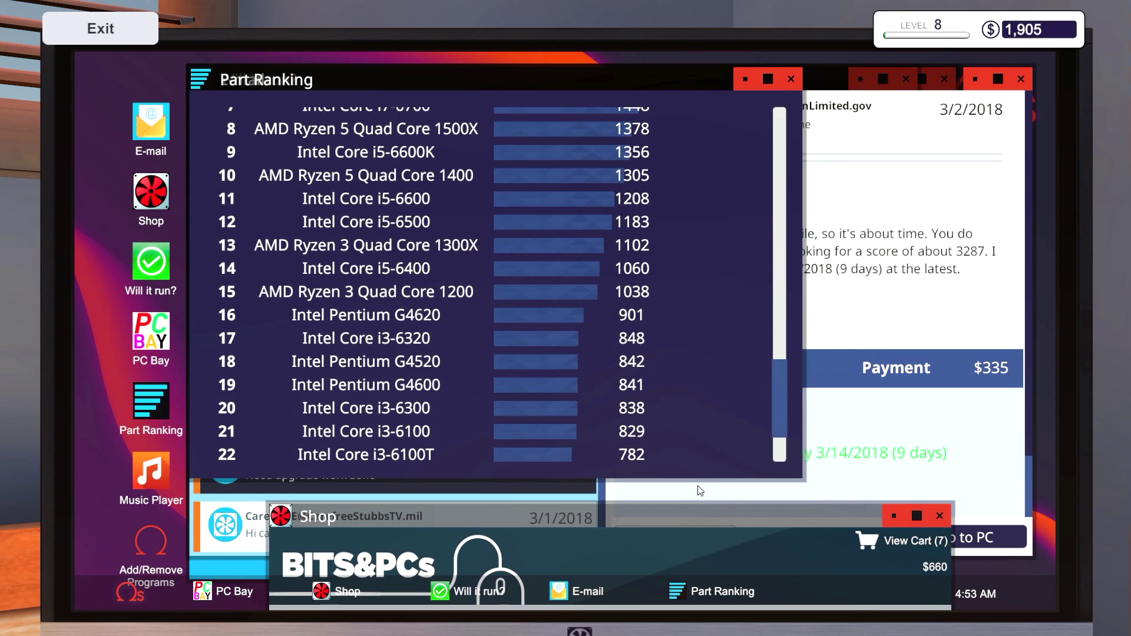
mouse_move(591, 513)
left_mouse_down()
mouse_move(581, 251)
mouse_move(538, 513)
mouse_move(517, 460)
left_mouse_up()
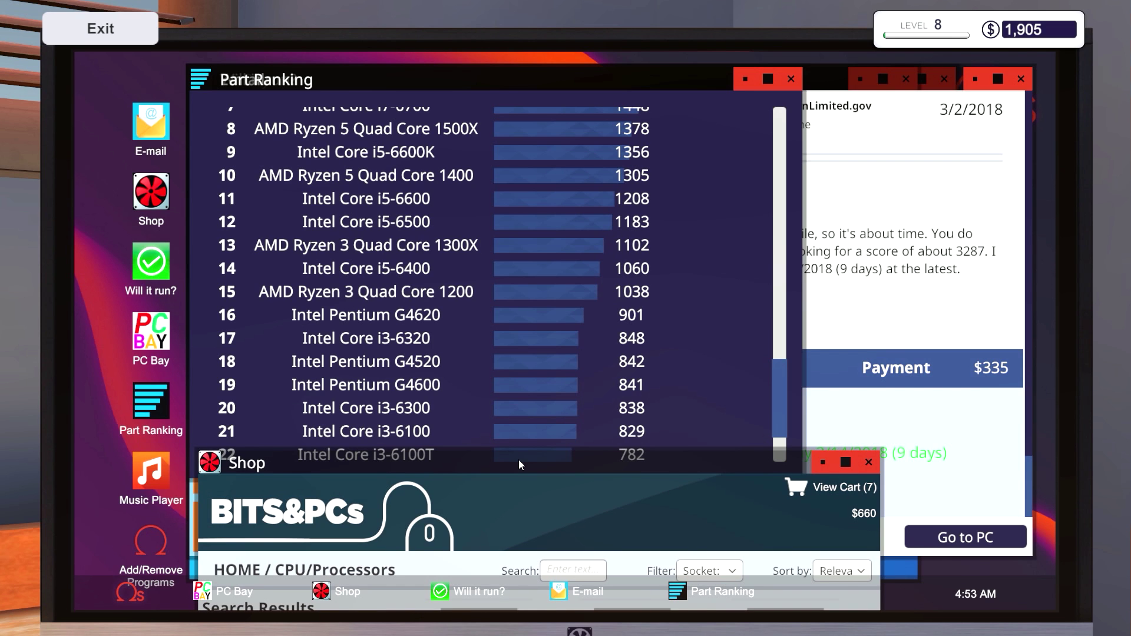
Step: Add the Intel Core i5-6600 and buy the eight-part $900 order for next-day delivery
left_click_drag(519, 460, 537, 108)
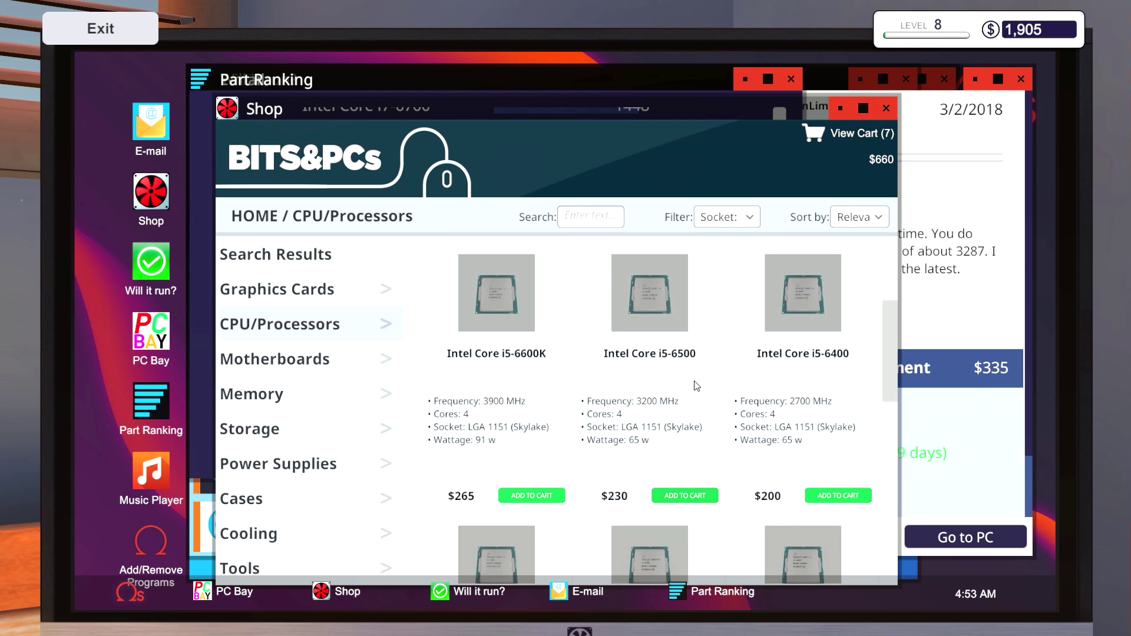
scroll(693, 381, "down", 2)
scroll(692, 380, "down", 2)
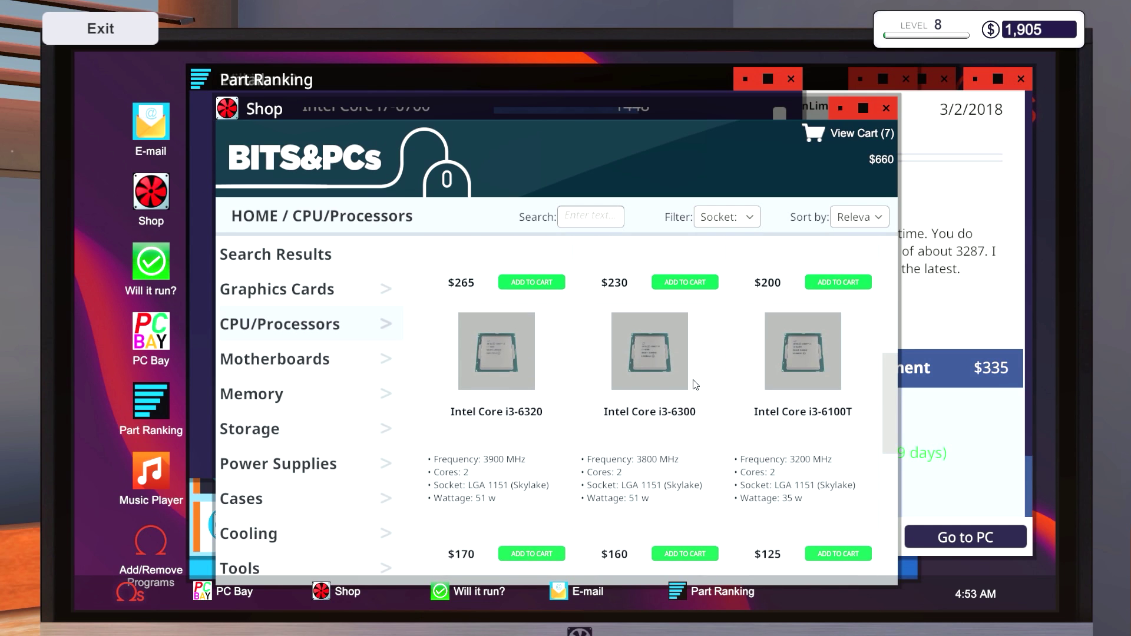
scroll(695, 385, "up", 2)
scroll(694, 385, "up", 2)
scroll(694, 385, "up", 2)
scroll(694, 386, "up", 2)
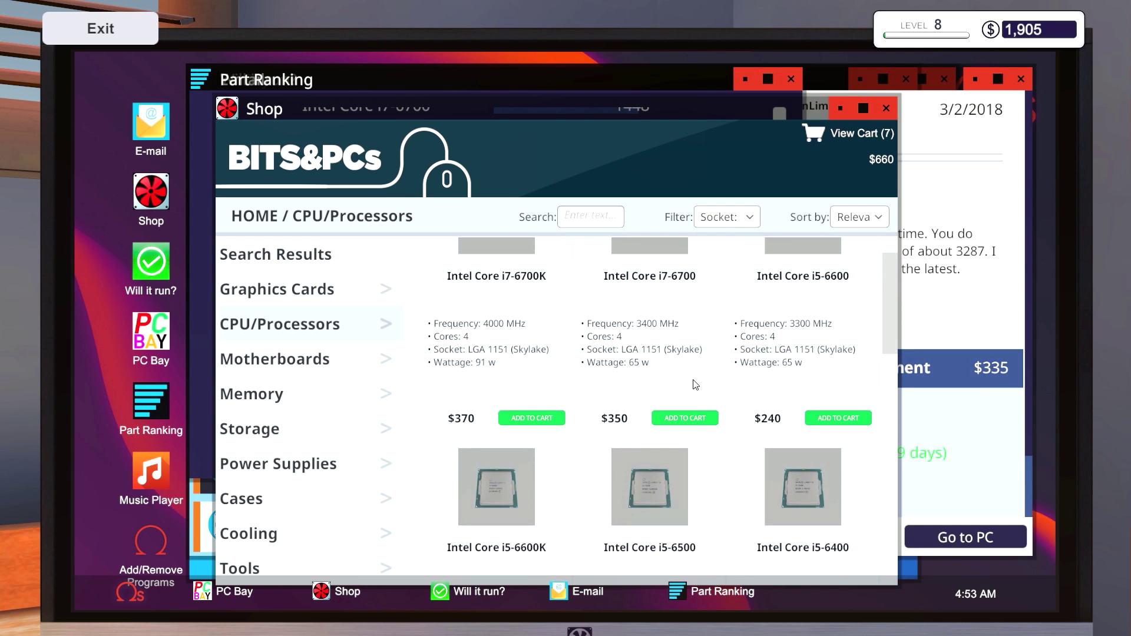
scroll(695, 385, "down", 2)
scroll(694, 386, "down", 1)
scroll(695, 386, "up", 1)
scroll(695, 386, "down", 1)
scroll(695, 386, "up", 2)
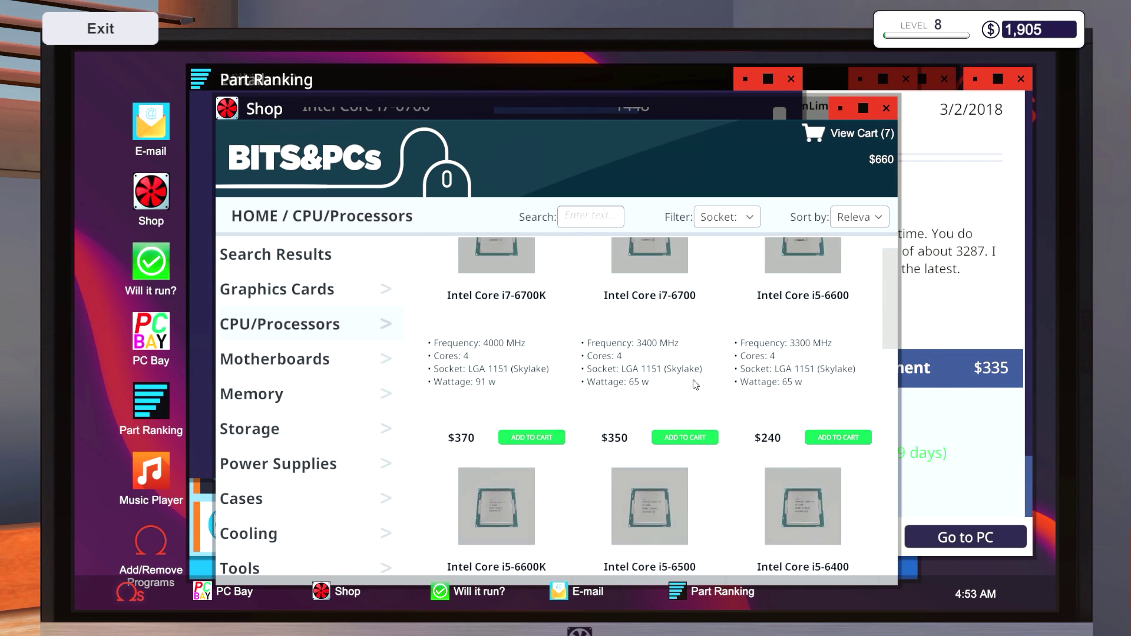
scroll(695, 385, "up", 1)
left_click(837, 477)
left_click(848, 134)
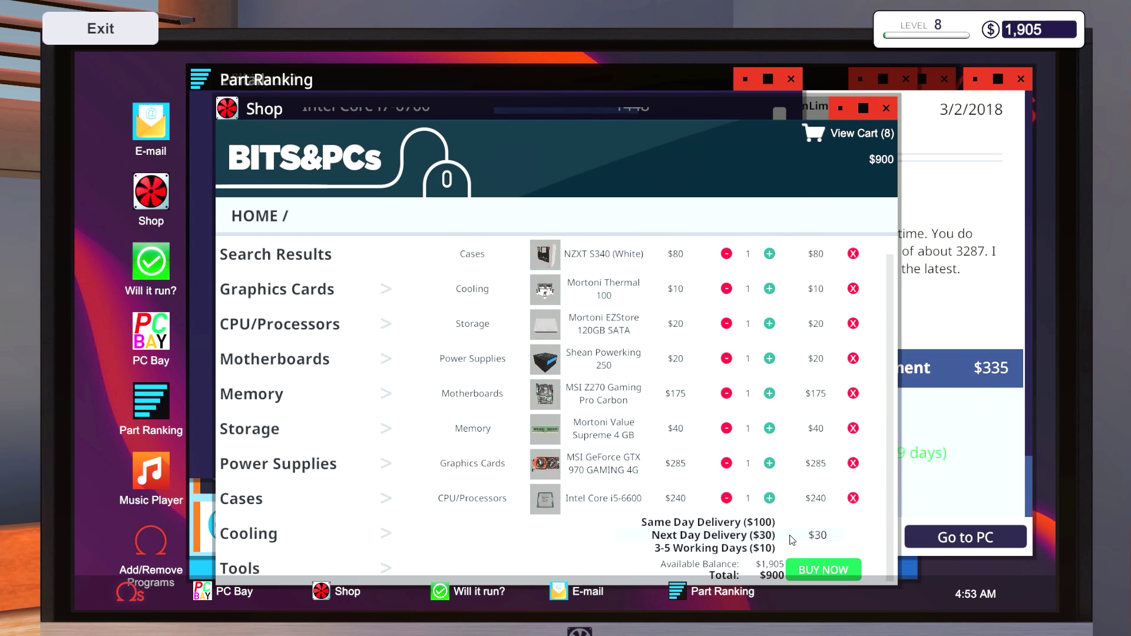
left_click(823, 567)
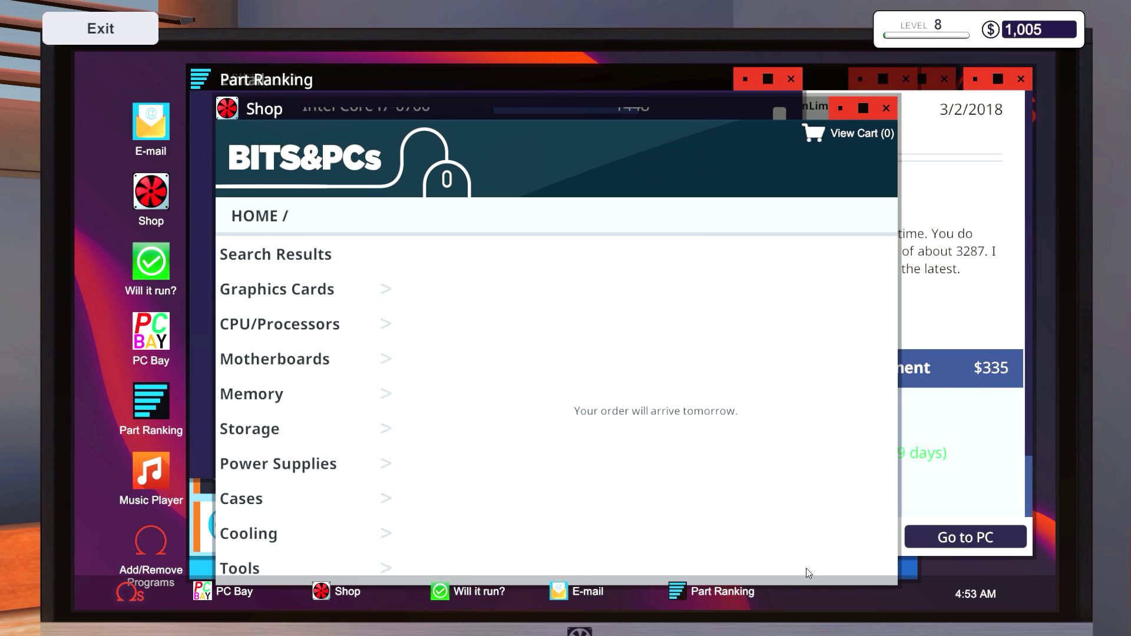
Step: Close the shop and Part Ranking windows and bring up the PC Bay marketplace
left_click(884, 110)
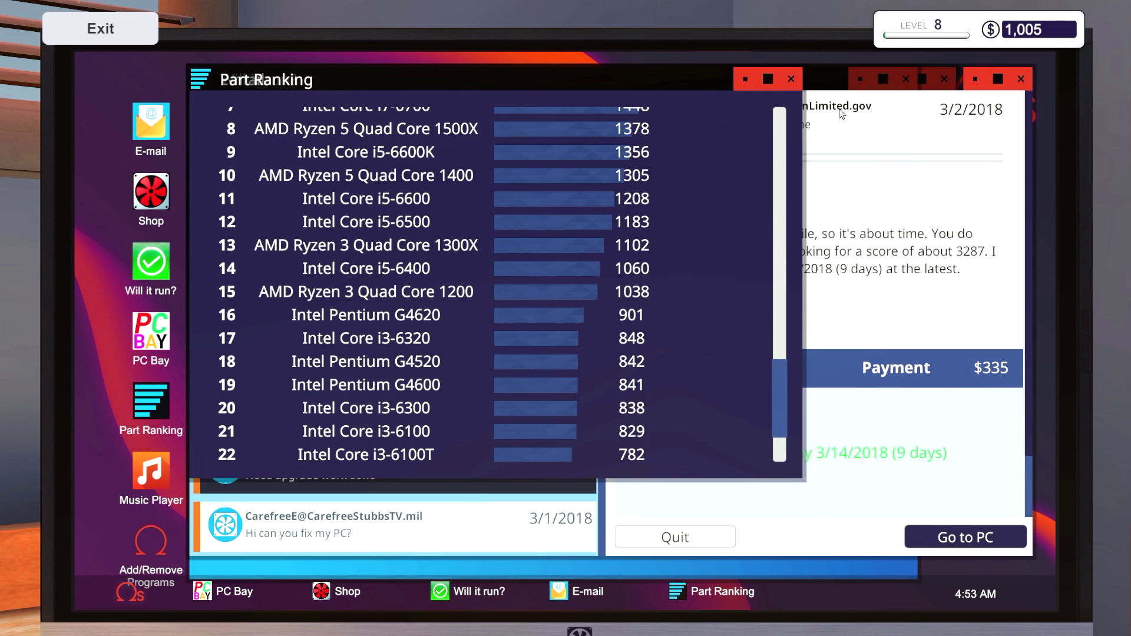
left_click(746, 79)
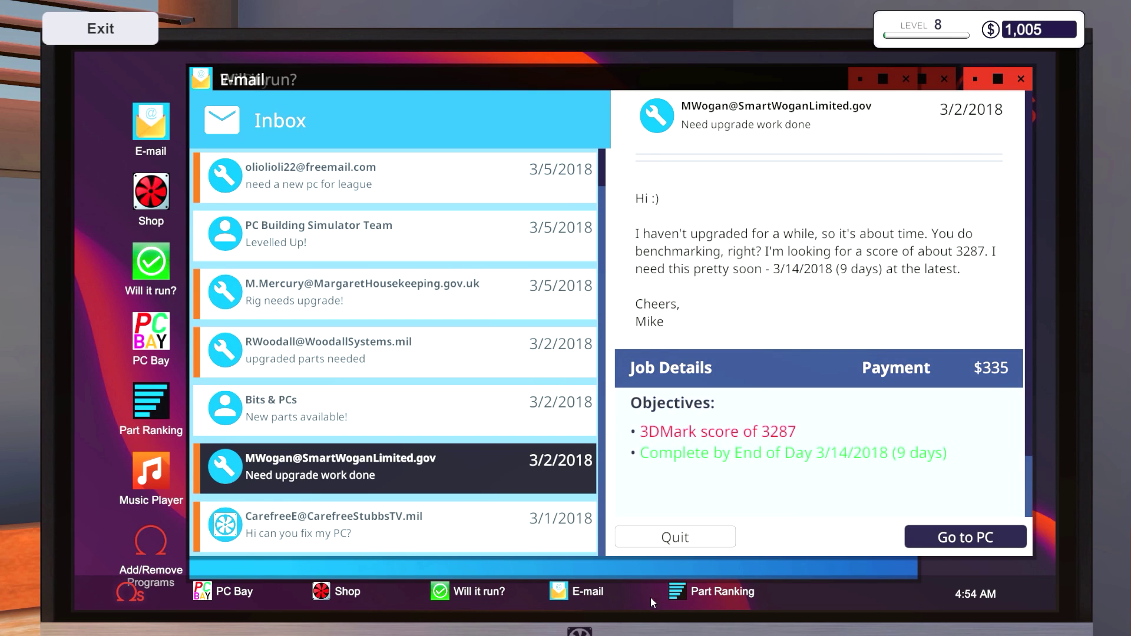
left_click(222, 591)
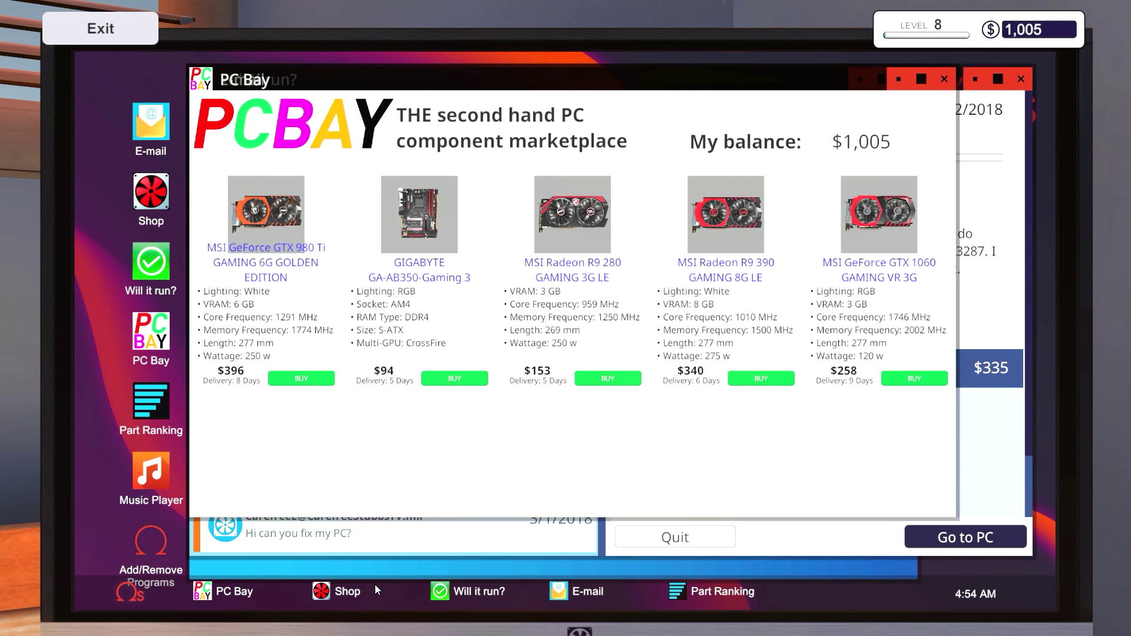
Step: Reopen the Bits&PCs graphics cards and filter the list to MSI cards
left_click(347, 591)
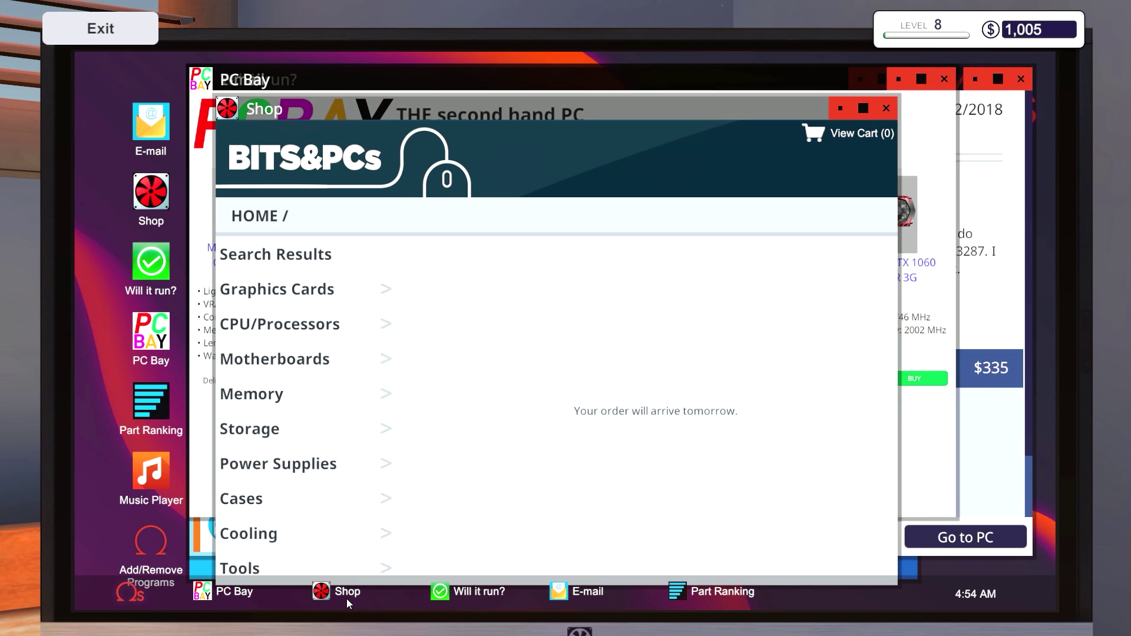
left_click(279, 297)
left_click_drag(658, 127, 516, 107)
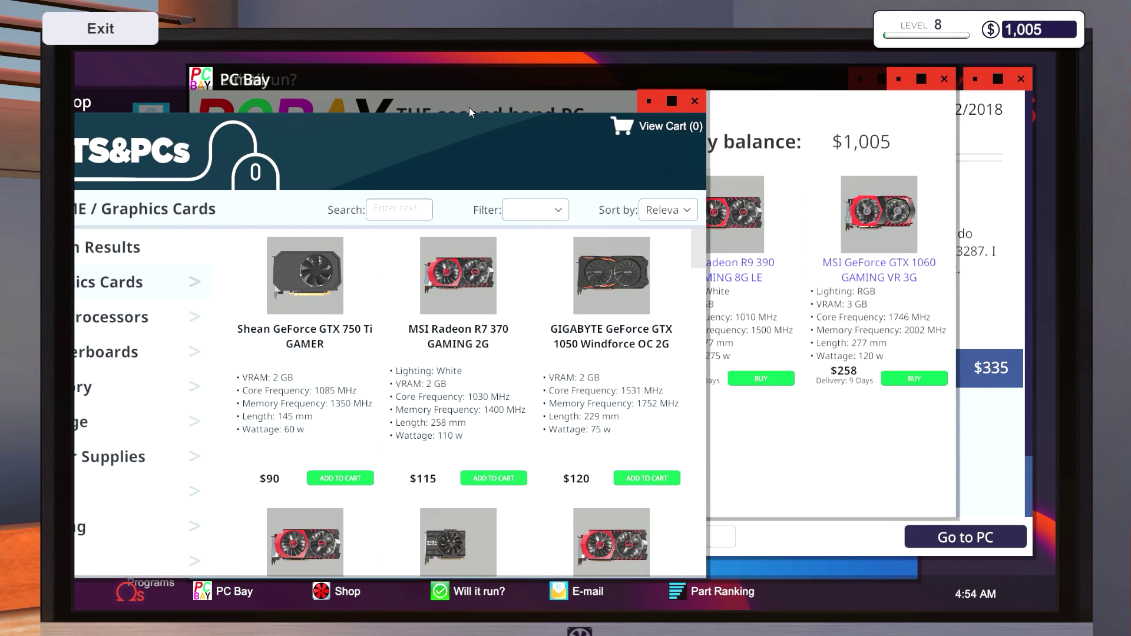
scroll(520, 342, "down", 3)
scroll(520, 342, "down", 3)
scroll(520, 343, "down", 2)
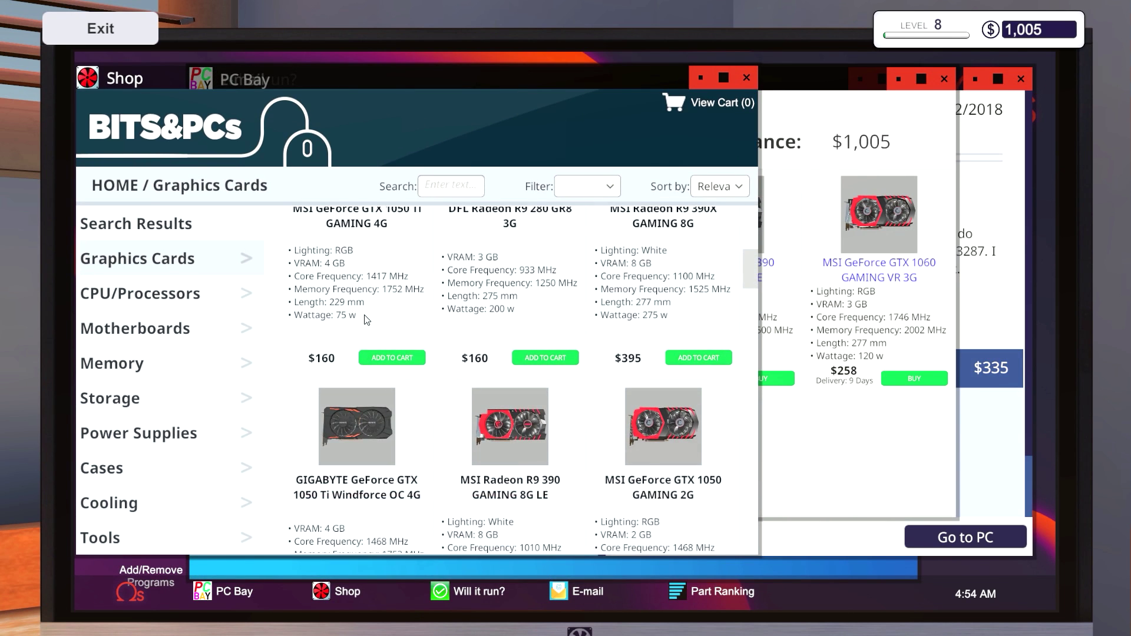
left_click(236, 258)
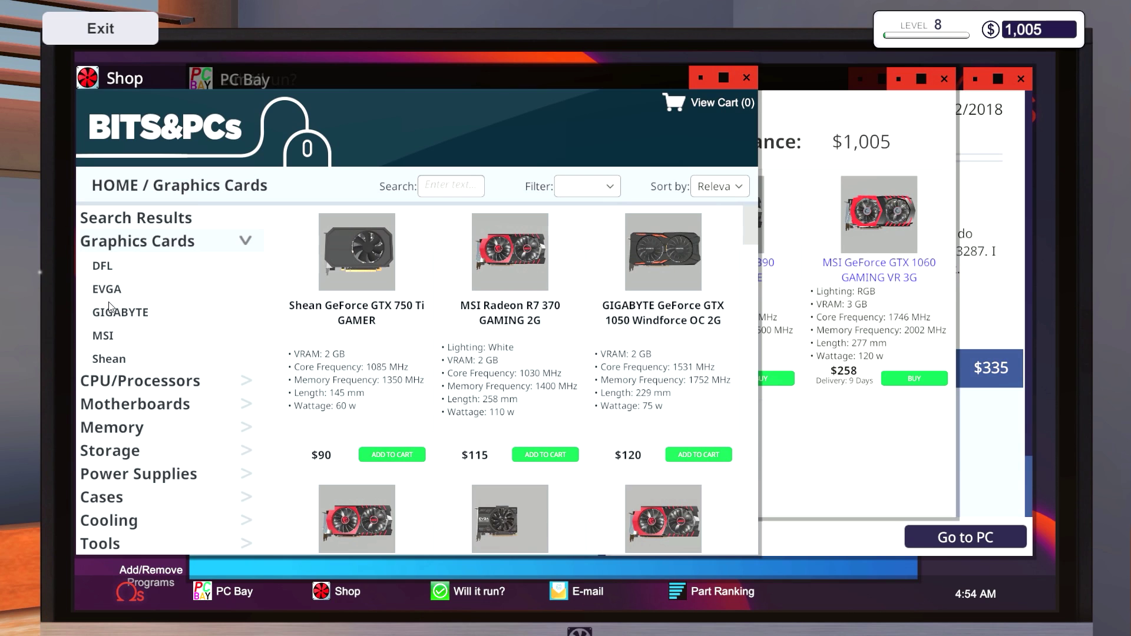
left_click(103, 337)
scroll(516, 324, "down", 3)
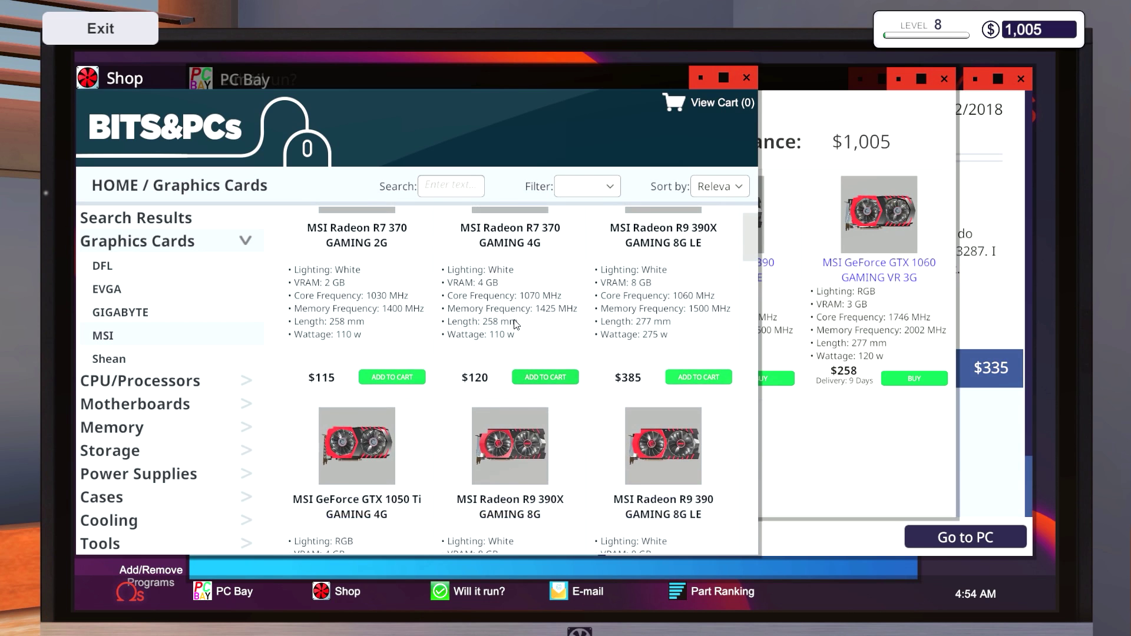
scroll(513, 319, "down", 3)
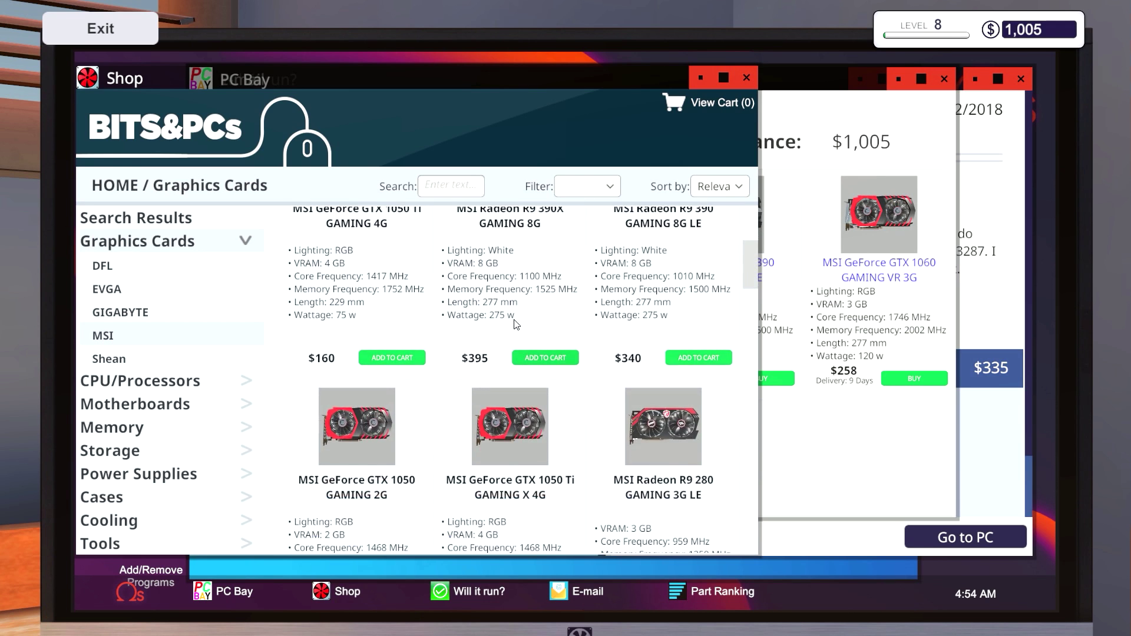
scroll(513, 319, "down", 3)
scroll(514, 319, "down", 3)
scroll(514, 319, "down", 3)
scroll(513, 319, "down", 3)
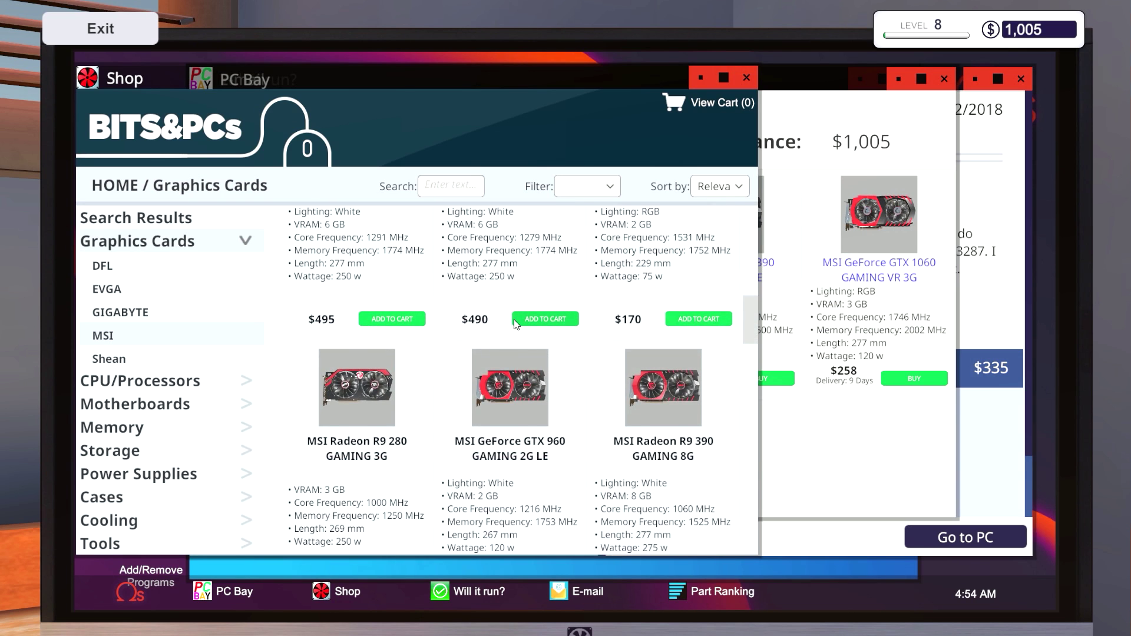
scroll(514, 319, "down", 3)
scroll(513, 319, "down", 3)
scroll(513, 319, "down", 3)
scroll(513, 319, "down", 3)
scroll(513, 319, "down", 3)
scroll(515, 325, "down", 3)
scroll(516, 325, "down", 3)
scroll(515, 325, "down", 3)
scroll(515, 325, "down", 3)
scroll(514, 325, "down", 3)
scroll(516, 325, "down", 3)
scroll(515, 326, "down", 3)
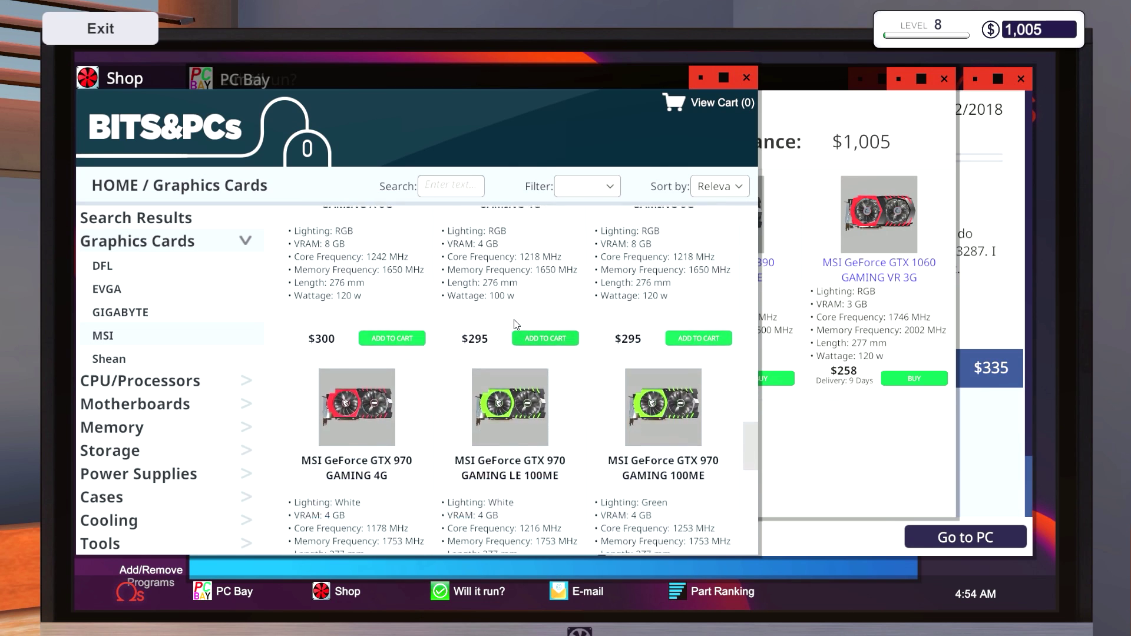
scroll(514, 326, "down", 3)
scroll(515, 325, "down", 3)
scroll(516, 326, "down", 1)
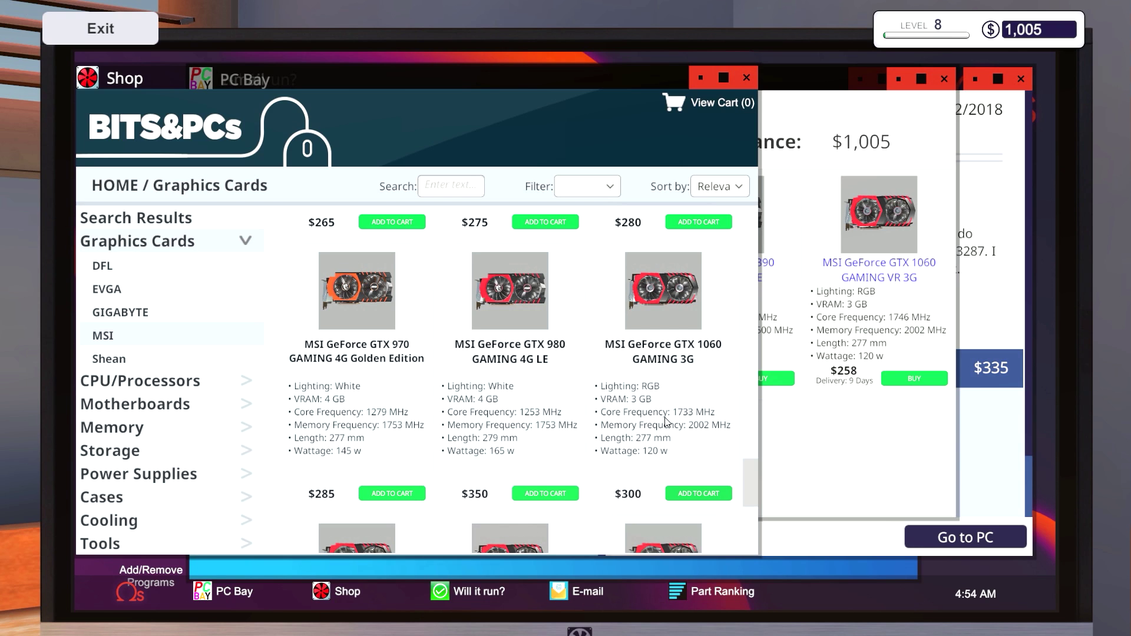
scroll(666, 422, "down", 3)
scroll(622, 387, "down", 2)
scroll(622, 387, "down", 3)
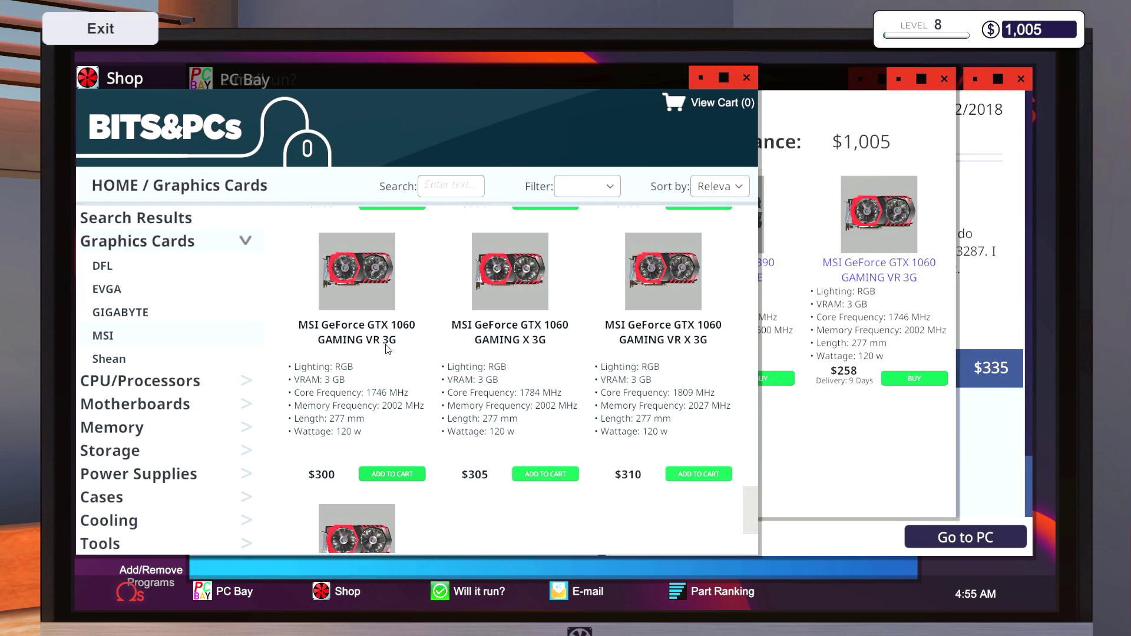
Step: Buy the used GTX 1060 on PC Bay, close the marketplace, and leave the computer
left_click(934, 379)
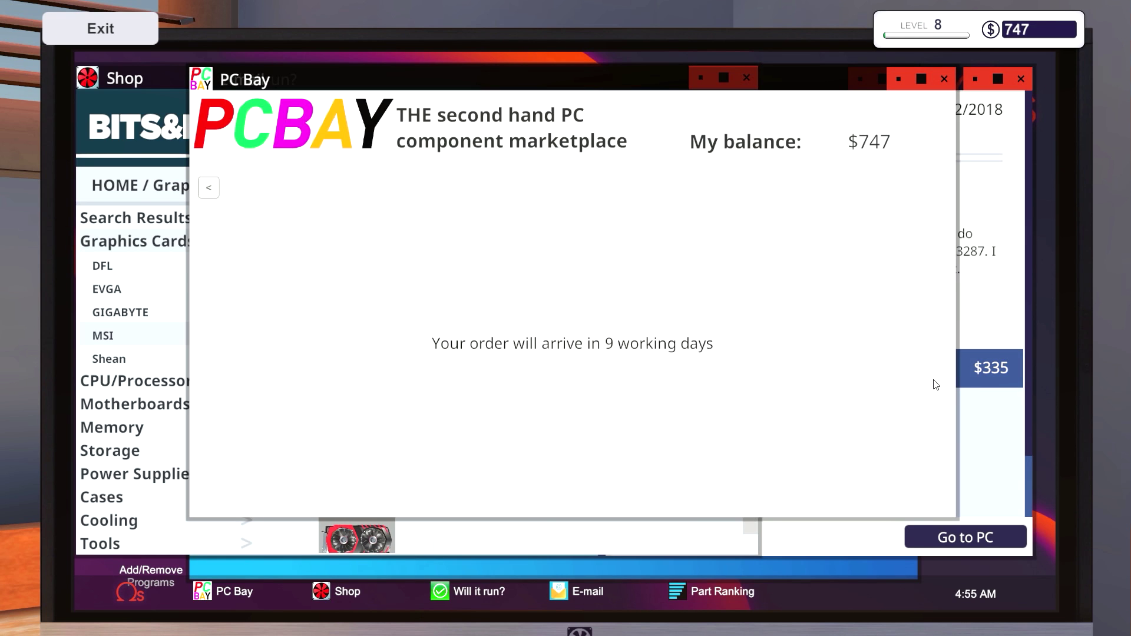
left_click(208, 187)
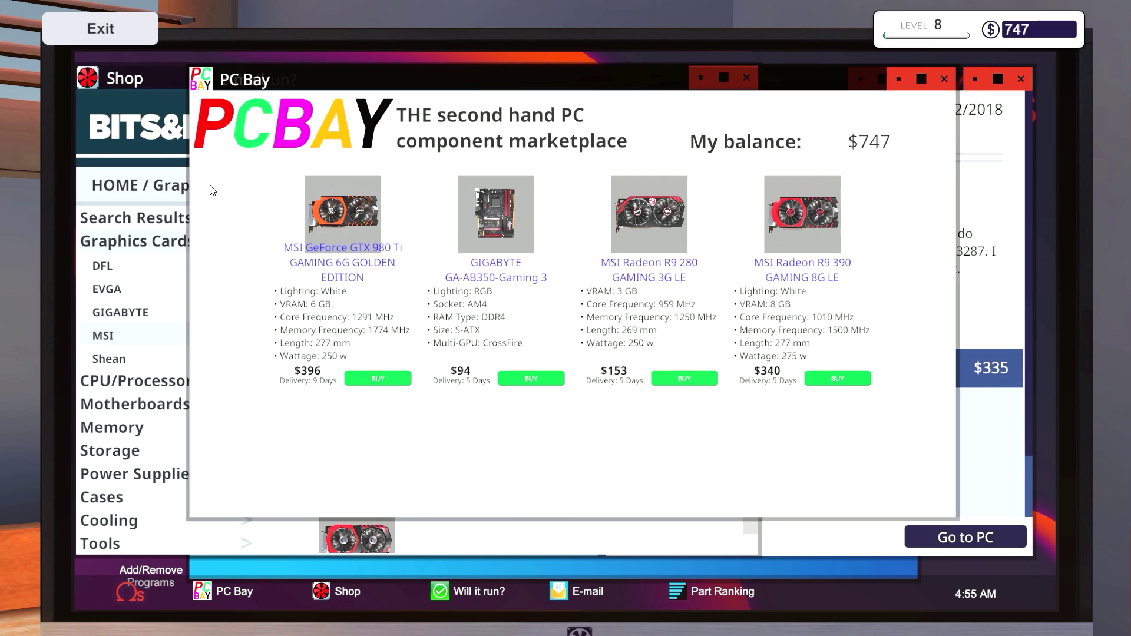
left_click(945, 78)
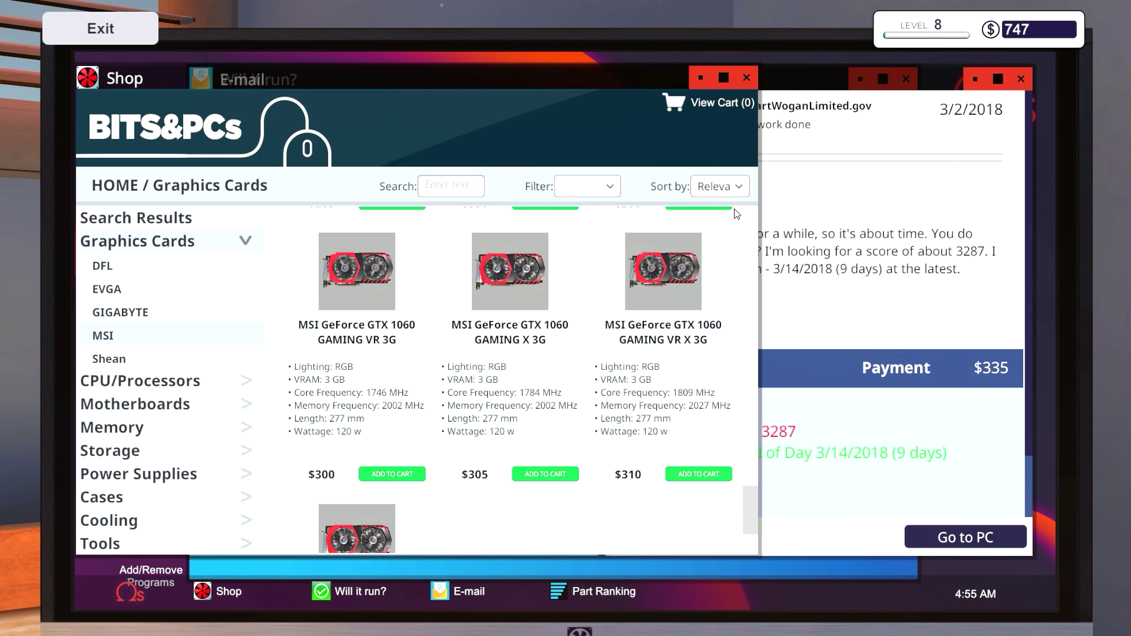
key("Escape")
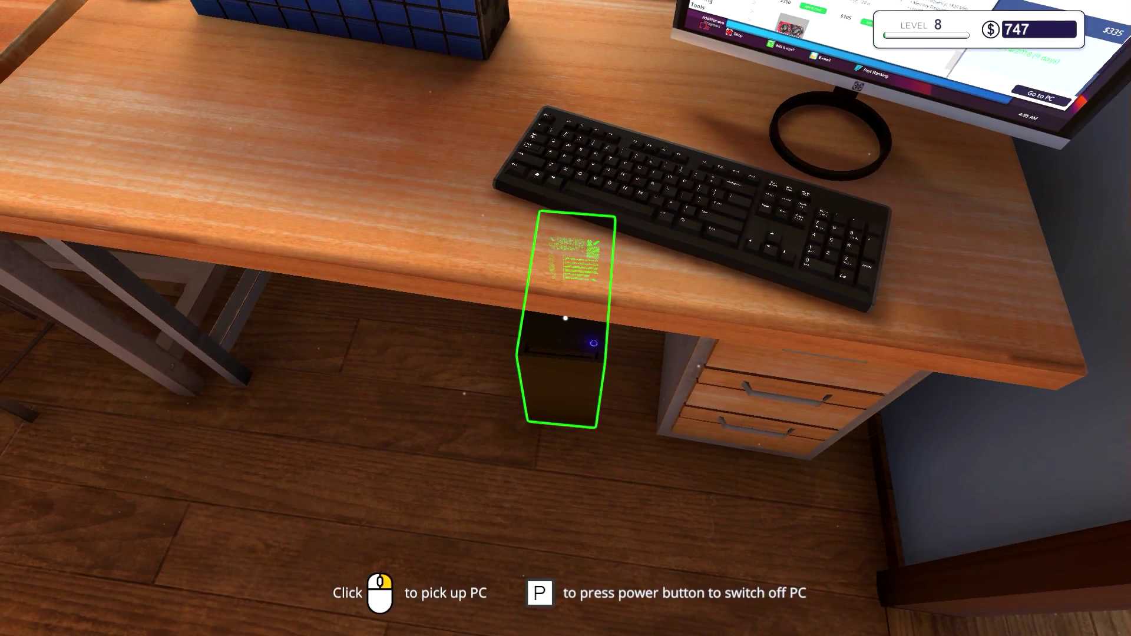
key("p")
left_click(566, 318)
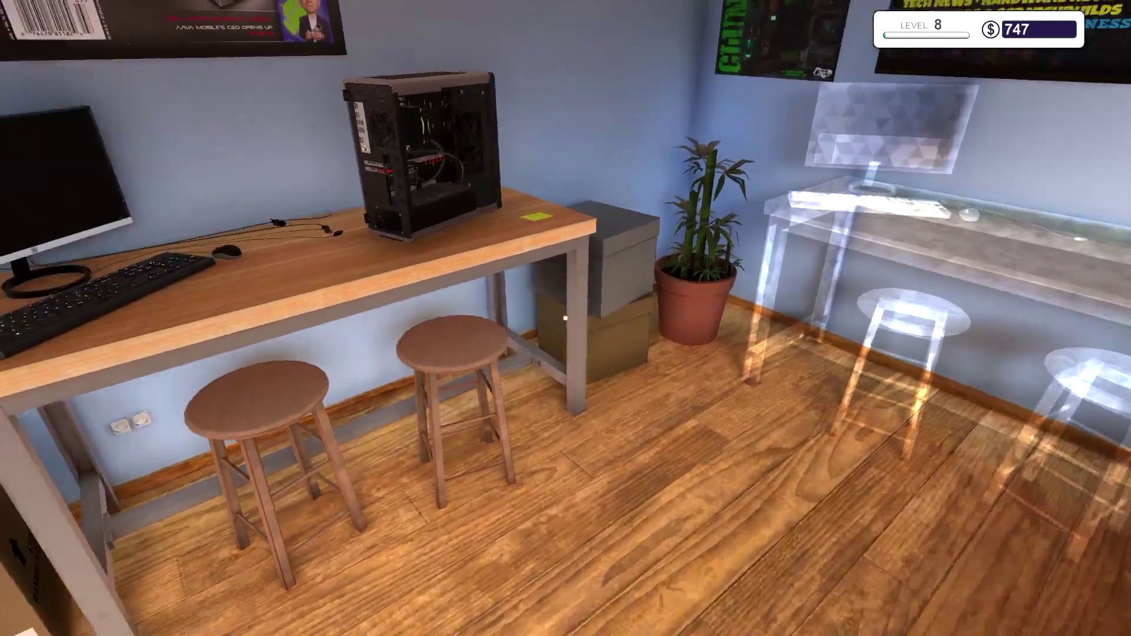
left_click(566, 318)
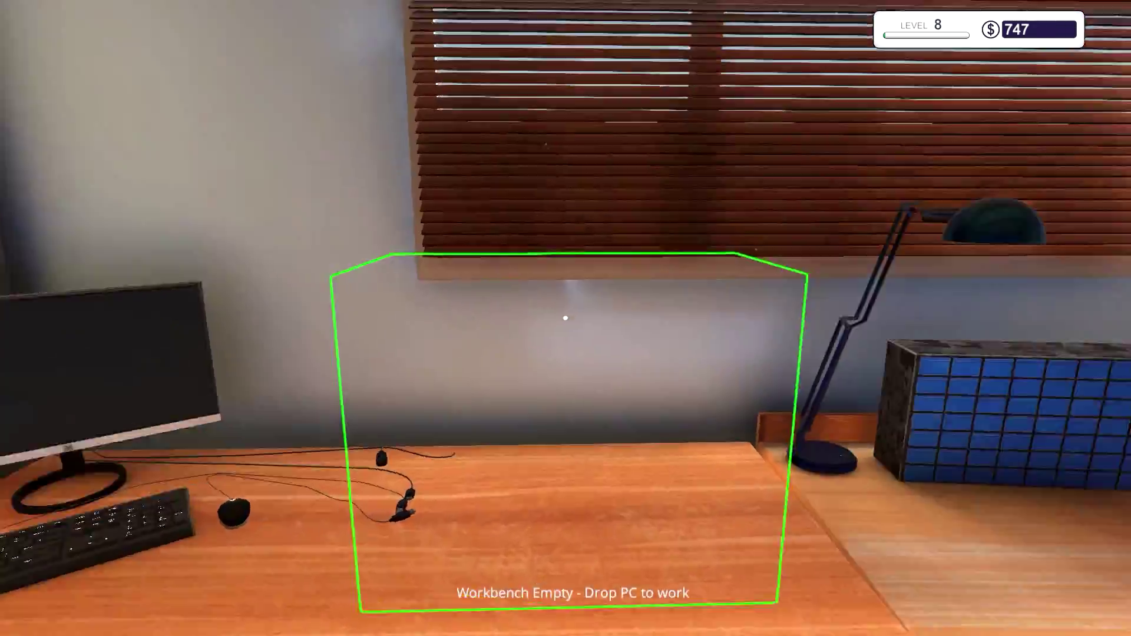